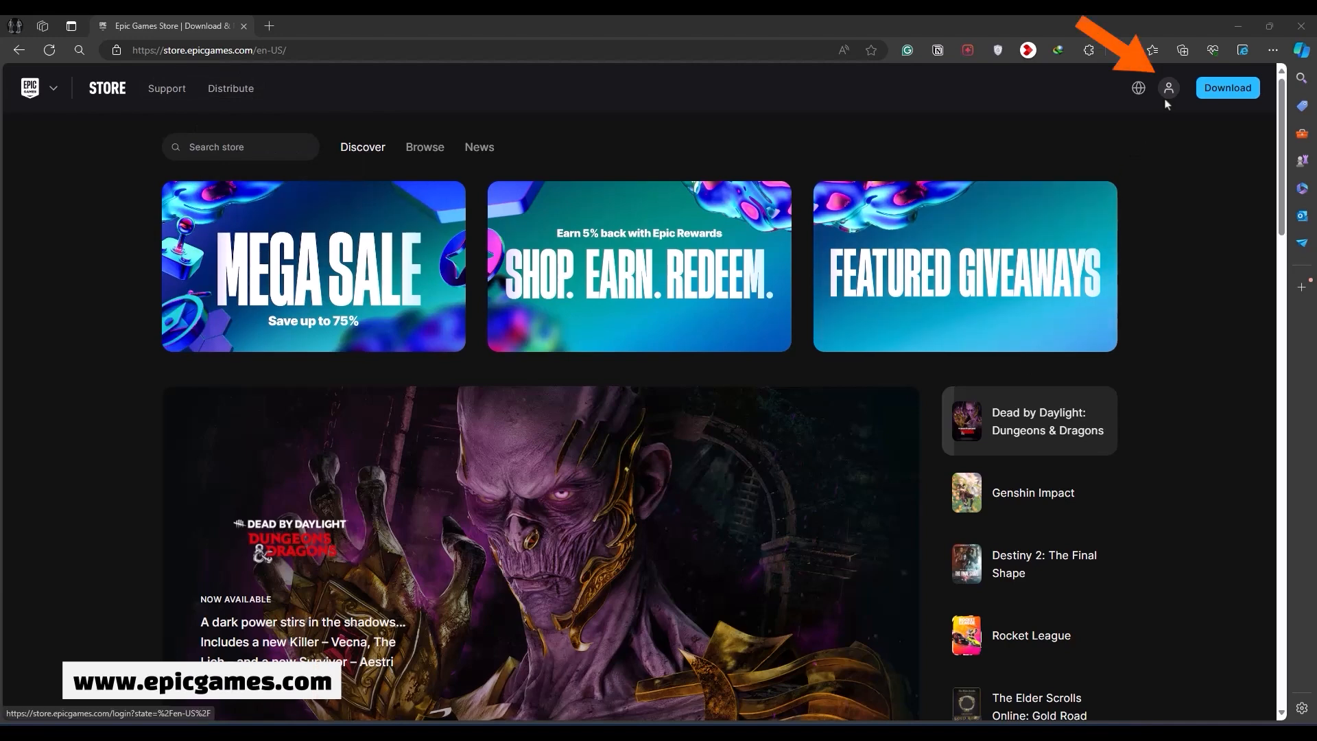
Download the Epic Games launcher, search its store for "uefn" and open the Unreal Editor for Fortnite page.
click(1227, 93)
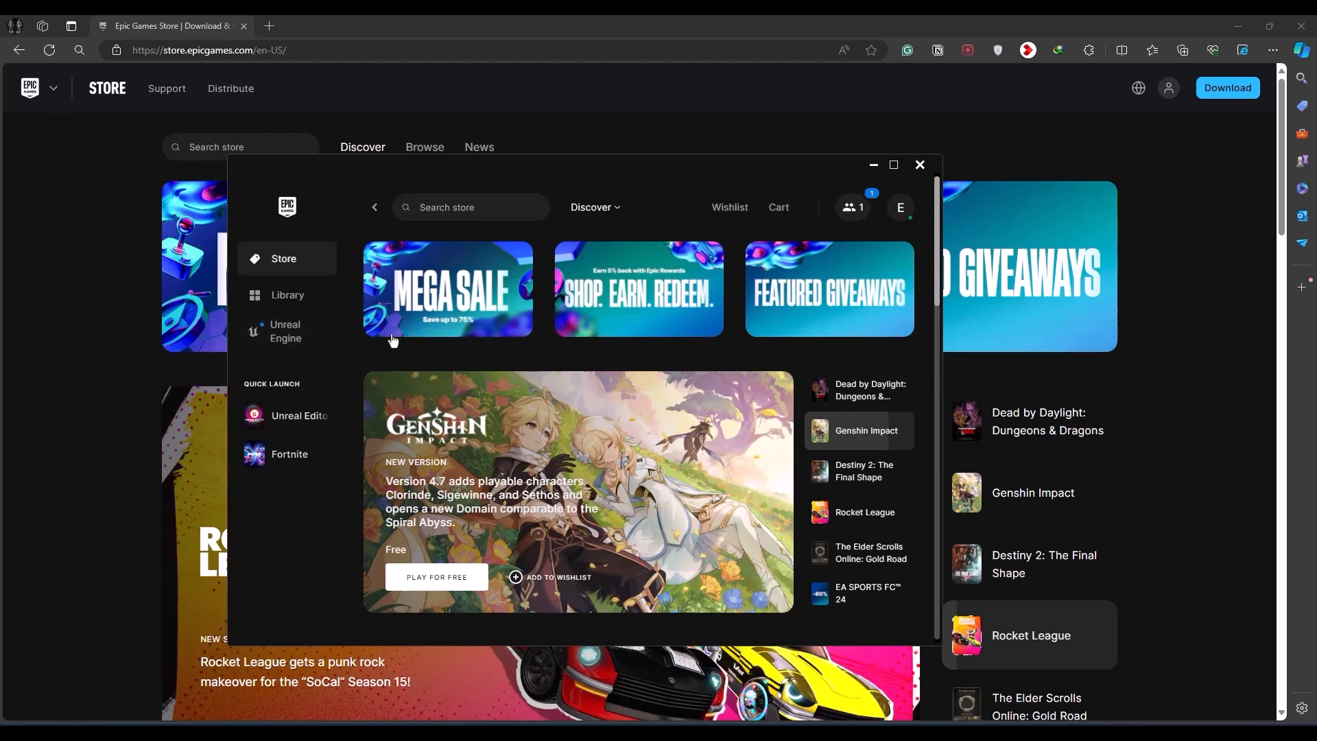
click(464, 210)
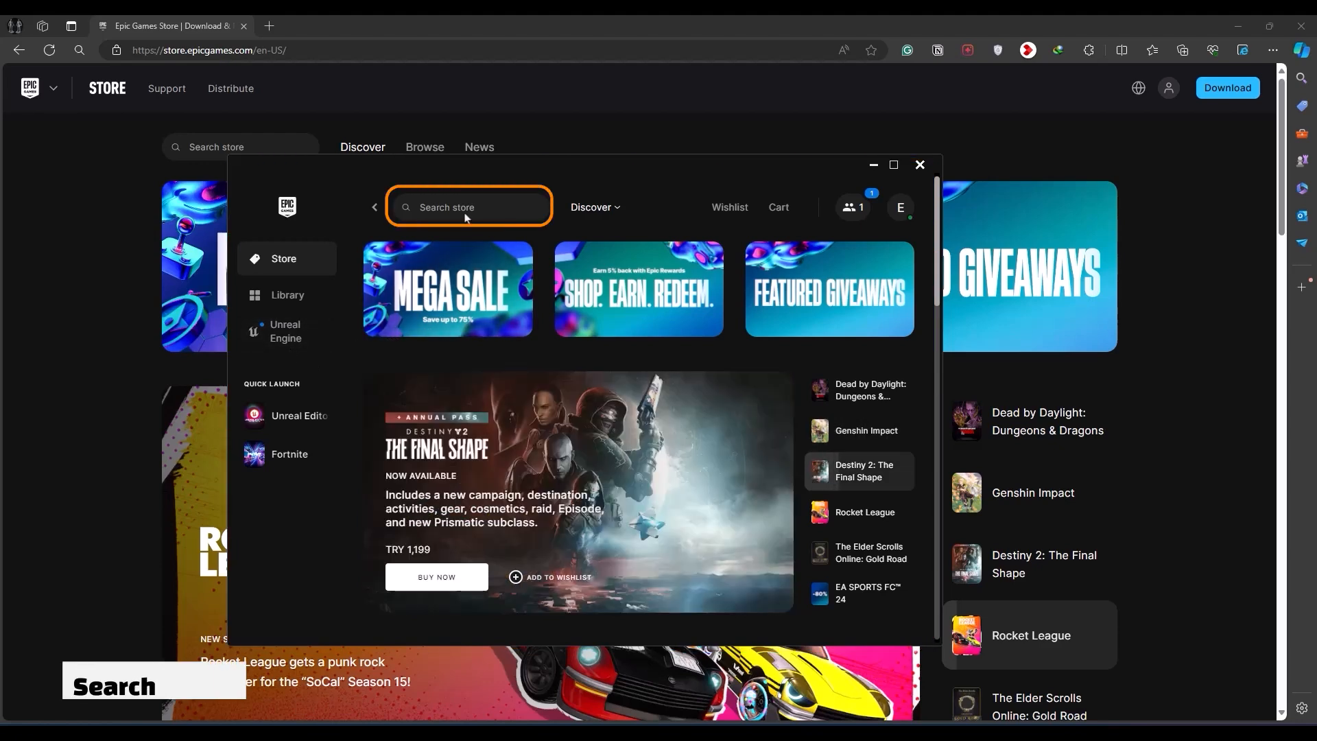
text(uefn)
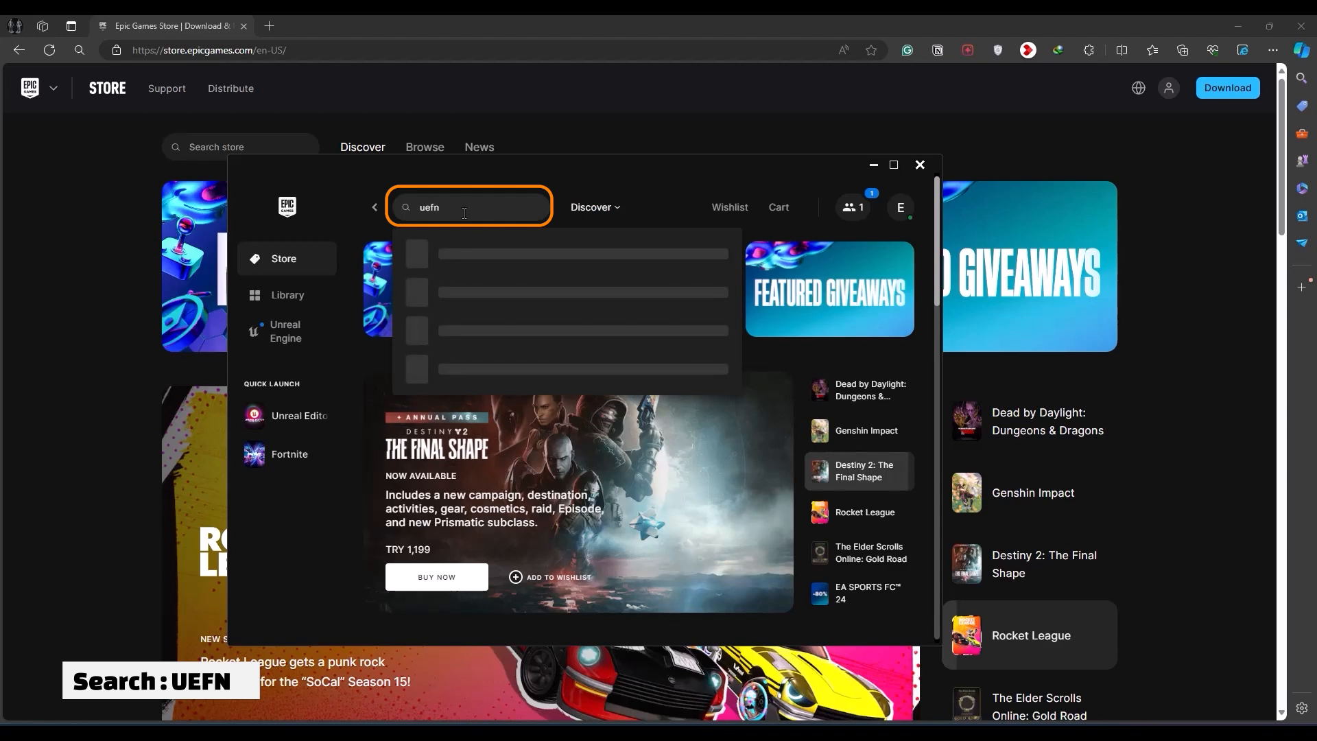
click(480, 264)
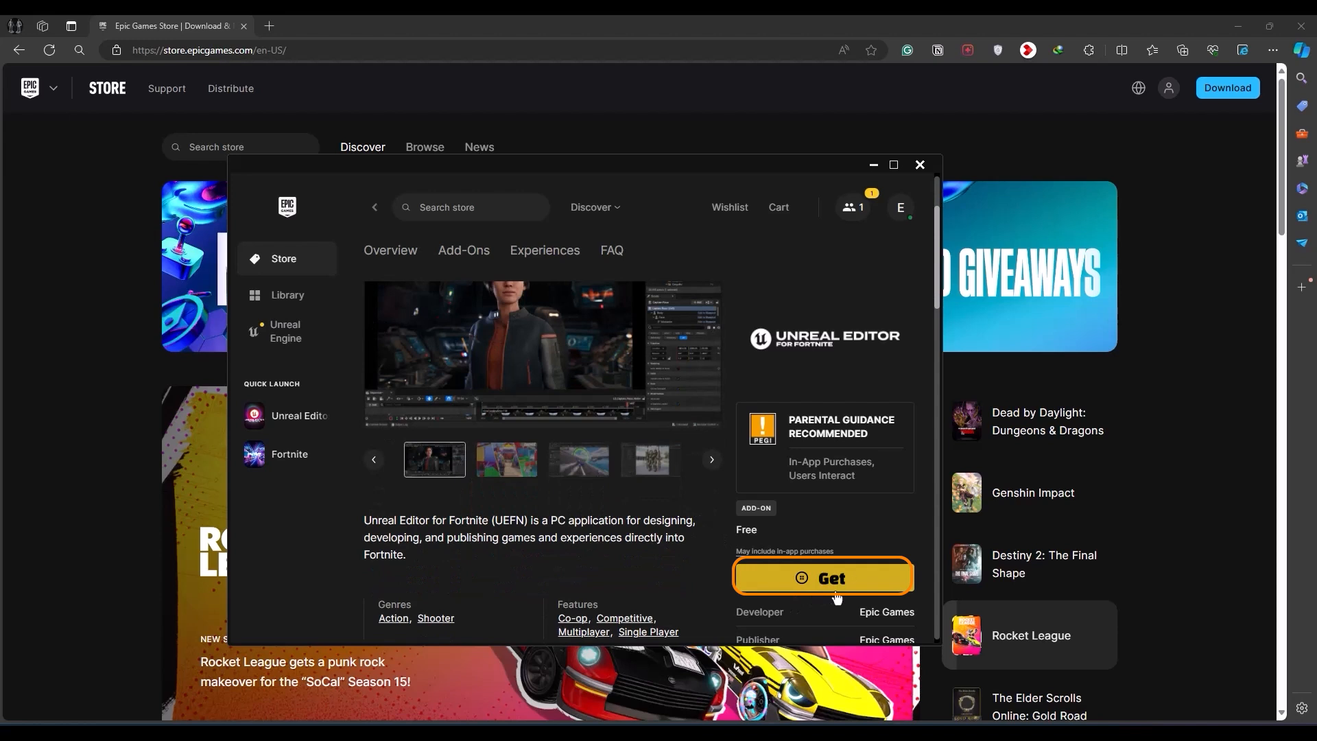
Launch Unreal Editor for Fortnite from the launcher's library and dismiss its startup news.
click(291, 295)
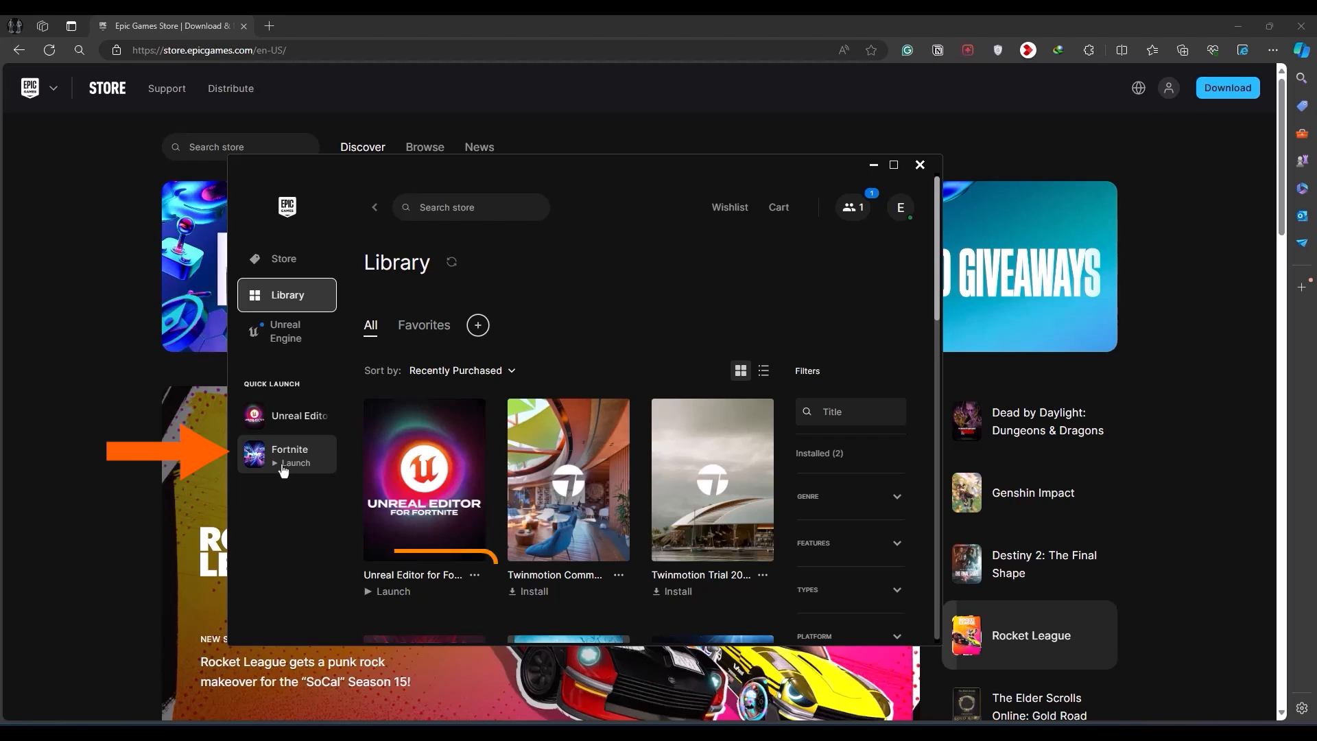
click(386, 602)
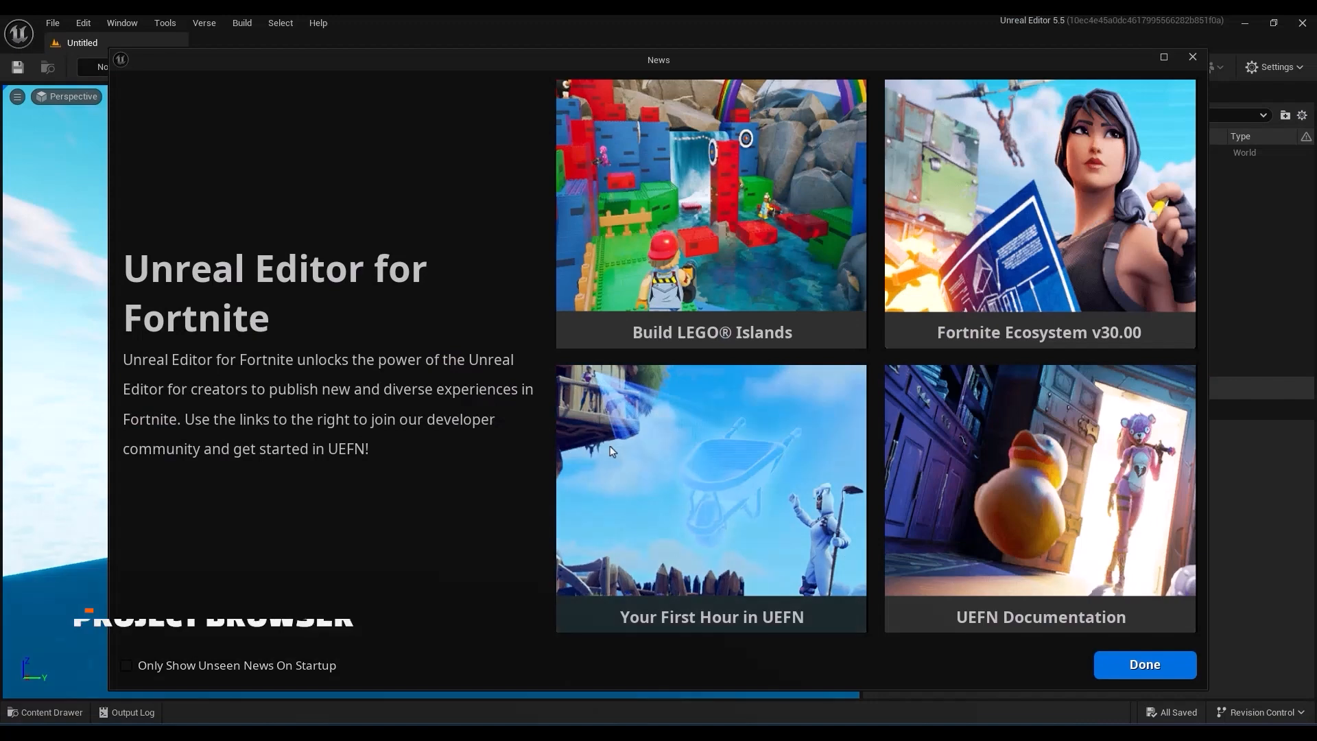
click(1144, 665)
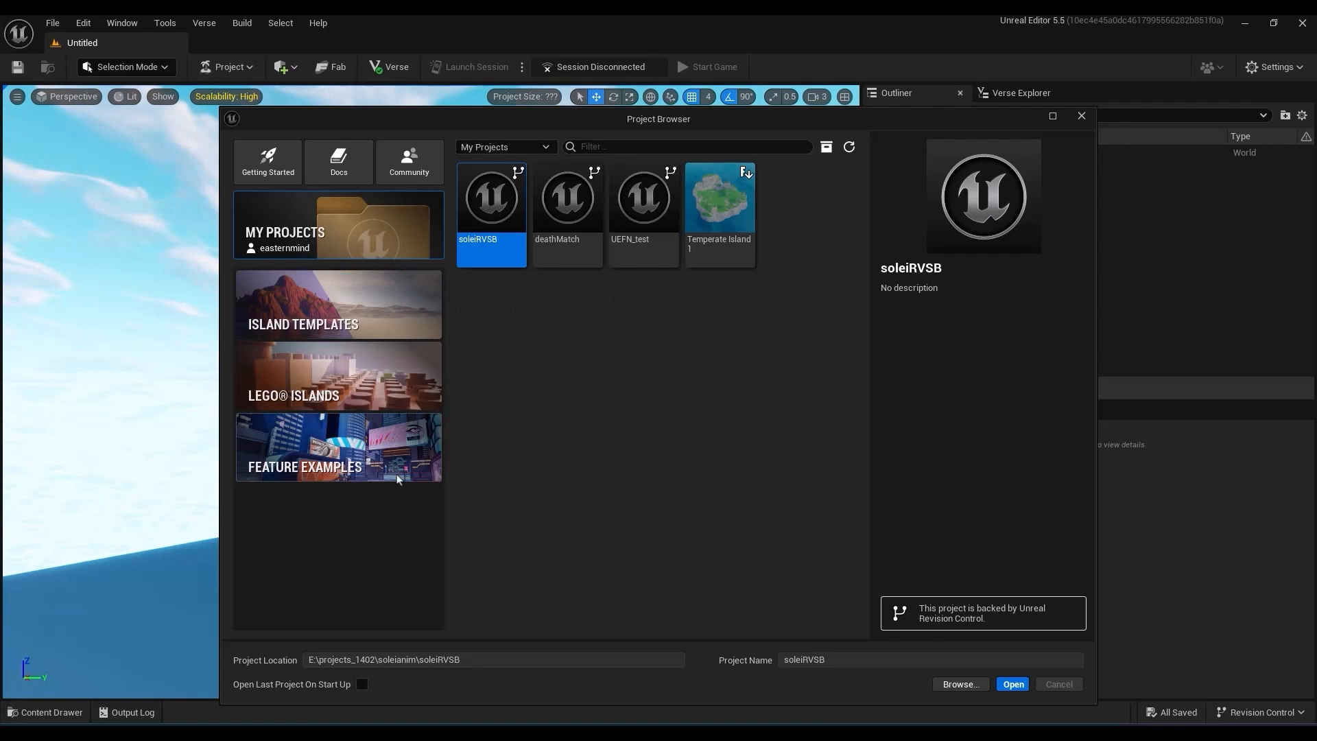
Choose the Blank island template and set the project location to E:\projects_1402\soleianim\toturial.
click(392, 322)
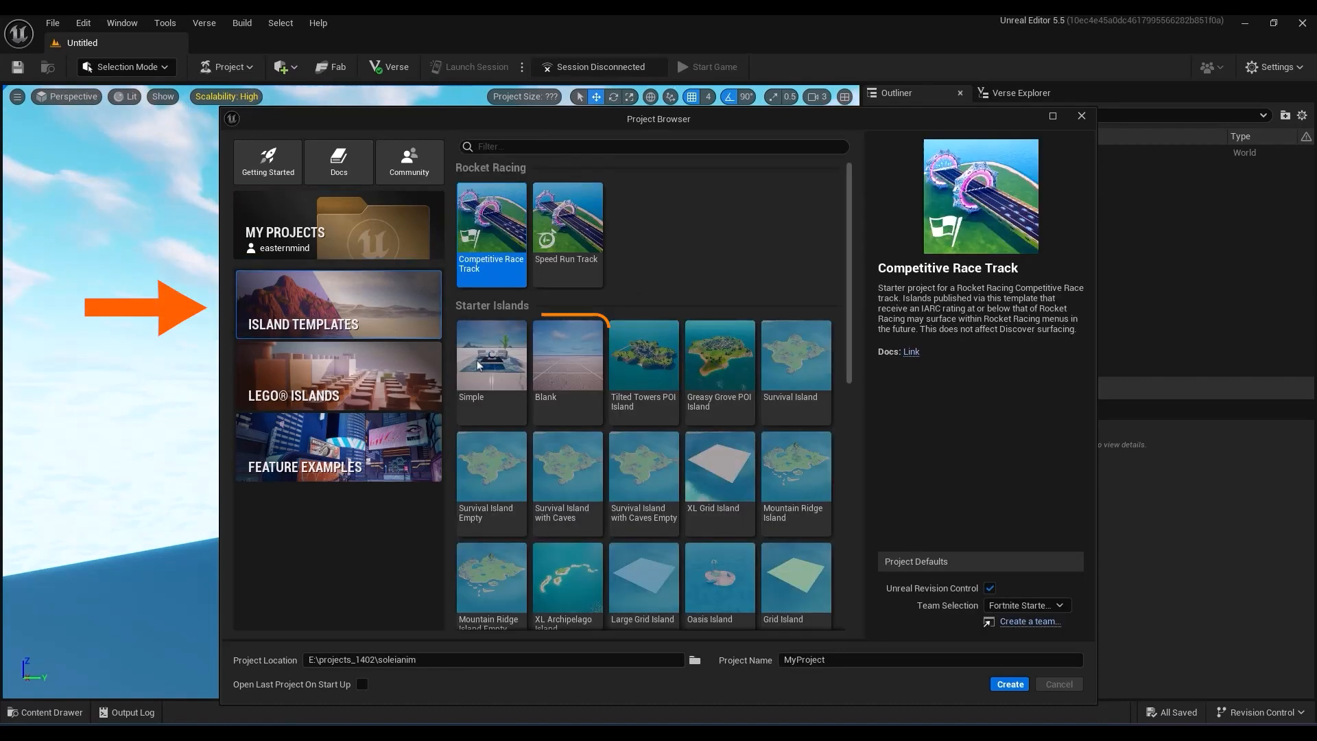
click(558, 396)
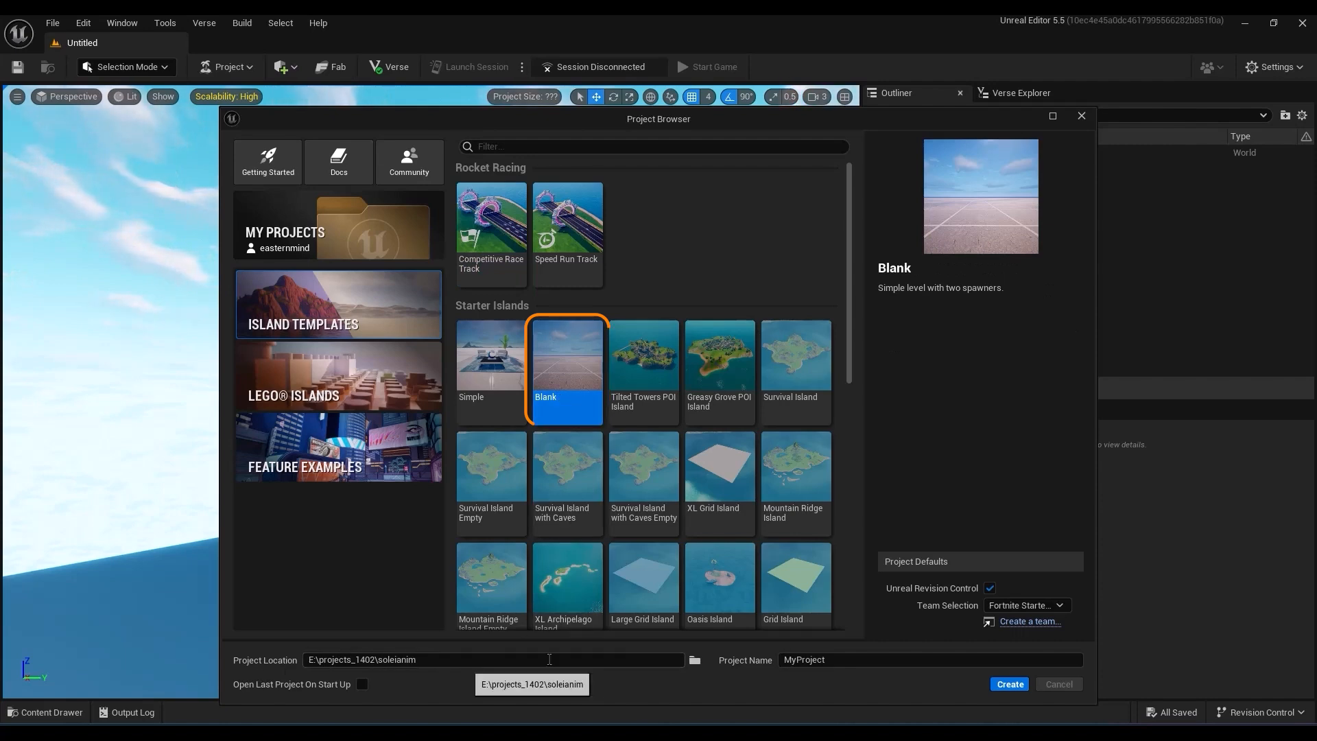
click(695, 660)
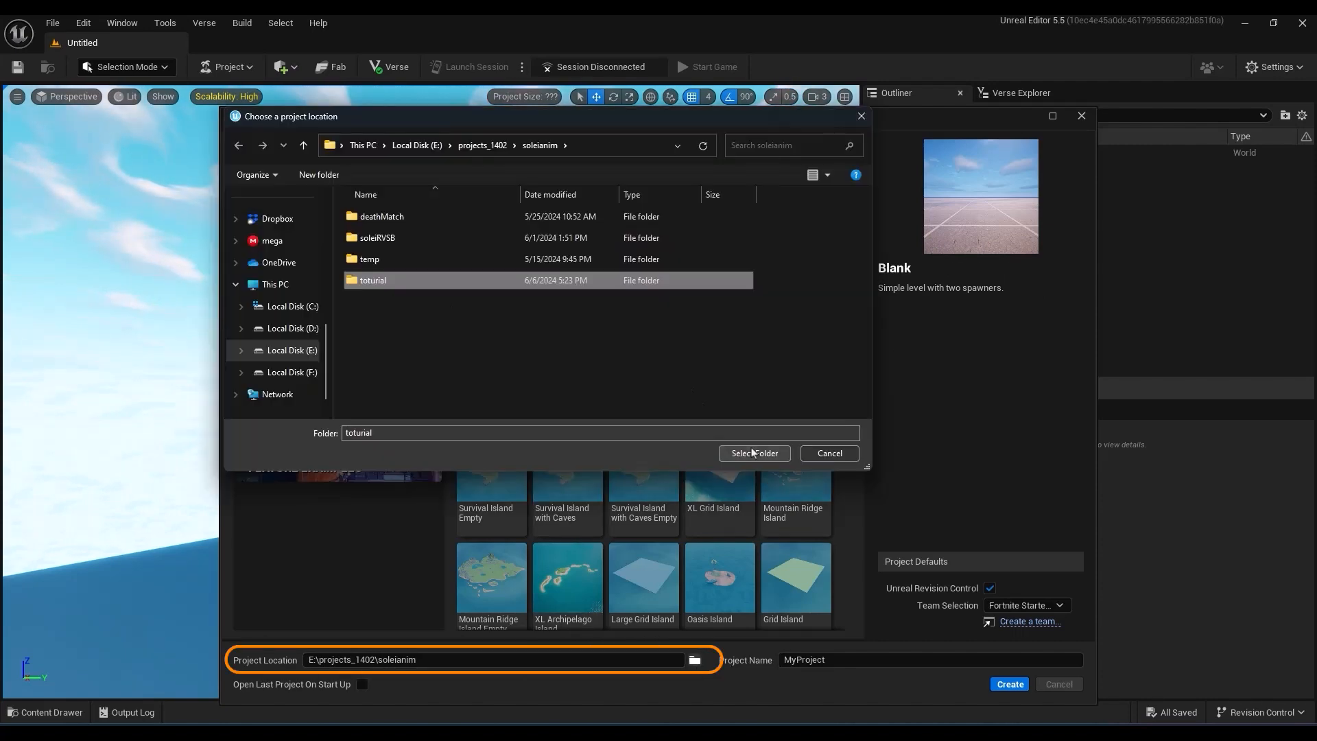
click(754, 453)
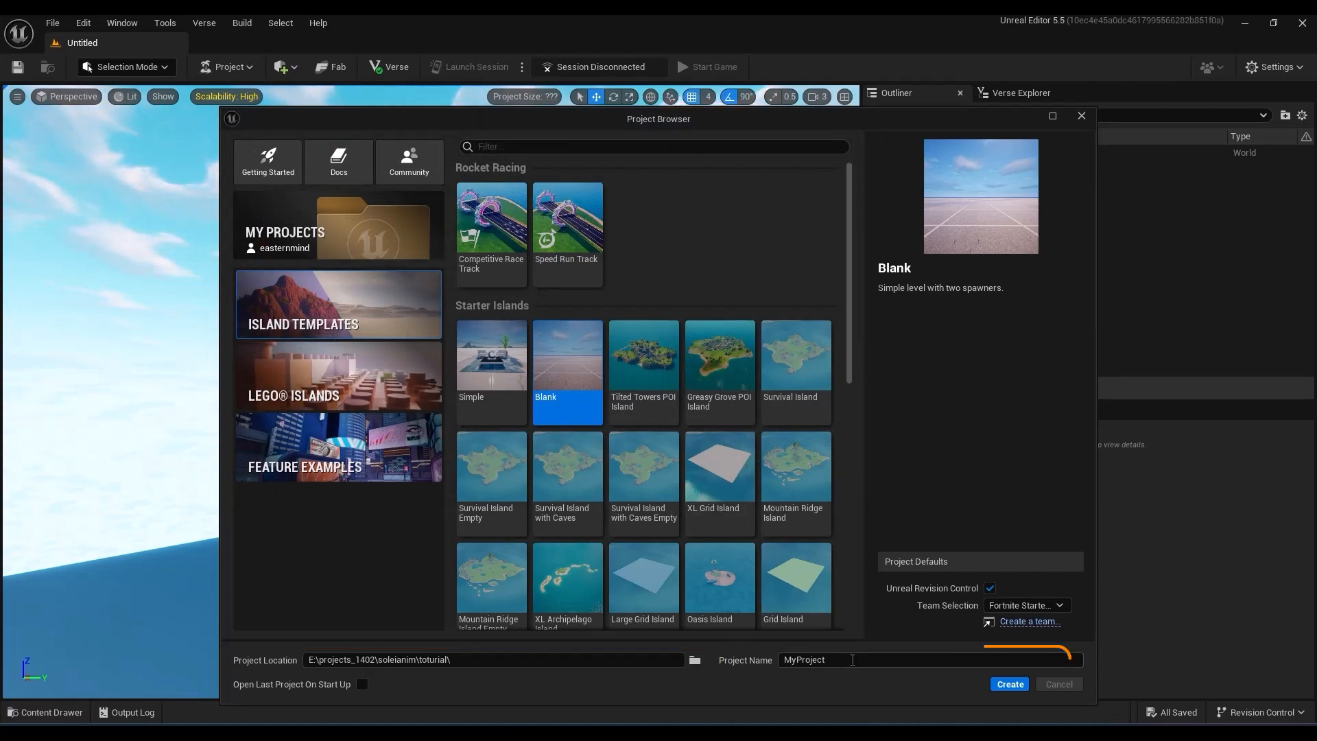
Name the new project toturial and create it.
drag(853, 660, 773, 653)
text(toturiak)
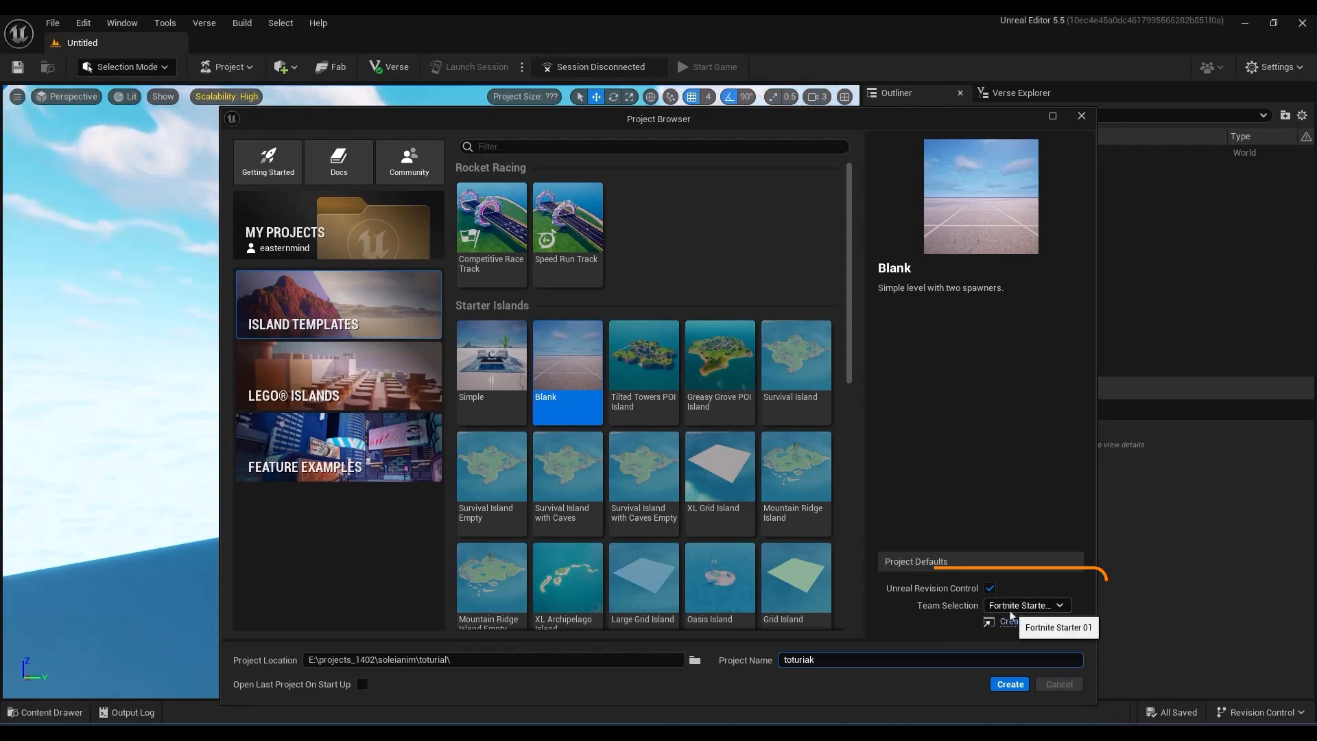
click(1008, 685)
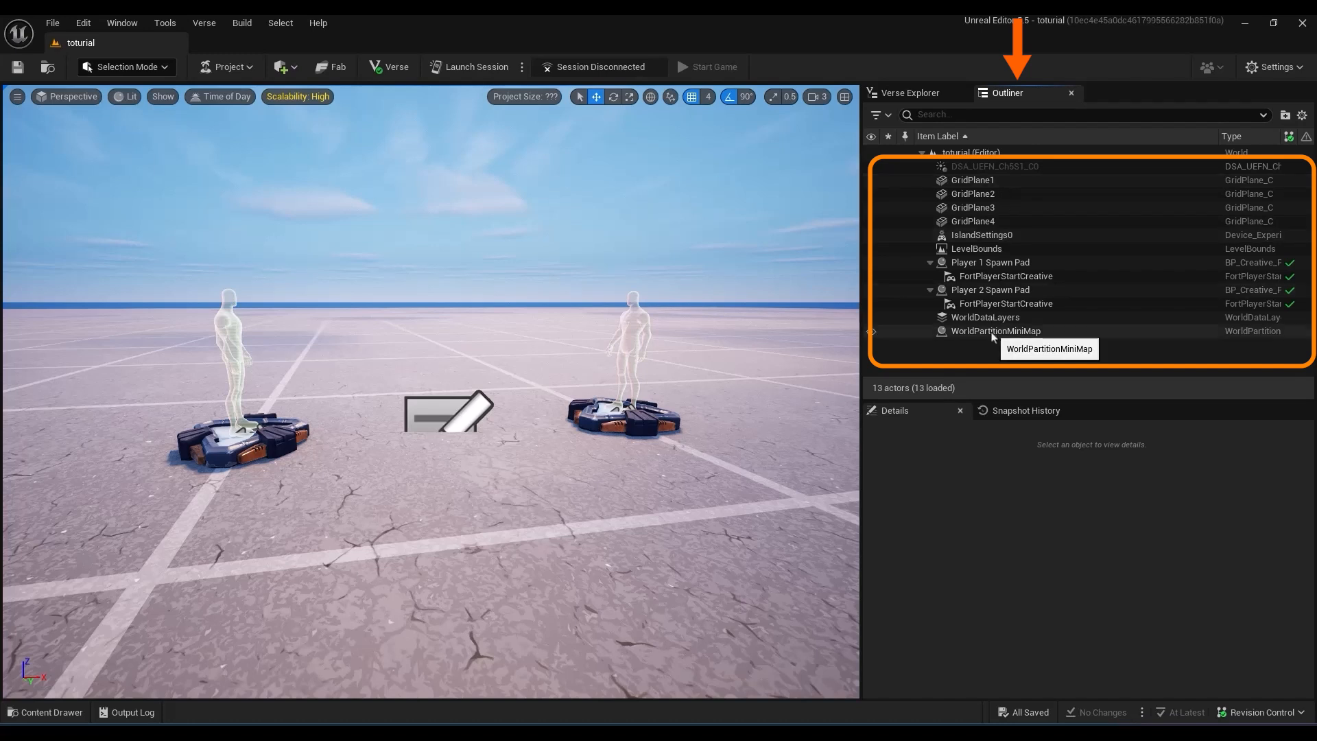
Inspect the properties of Player 2 Spawn Pad and GridPlane4, and view the project's Verse files.
click(623, 398)
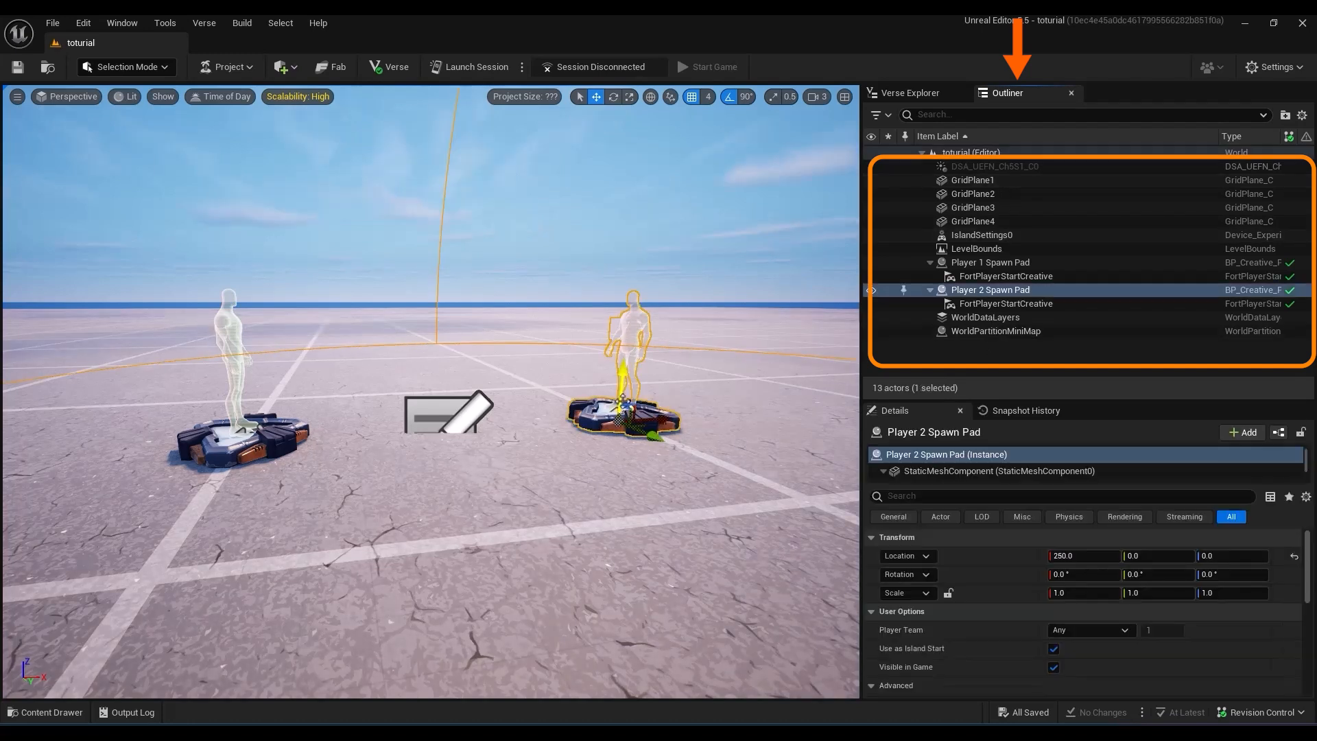
double_click(987, 220)
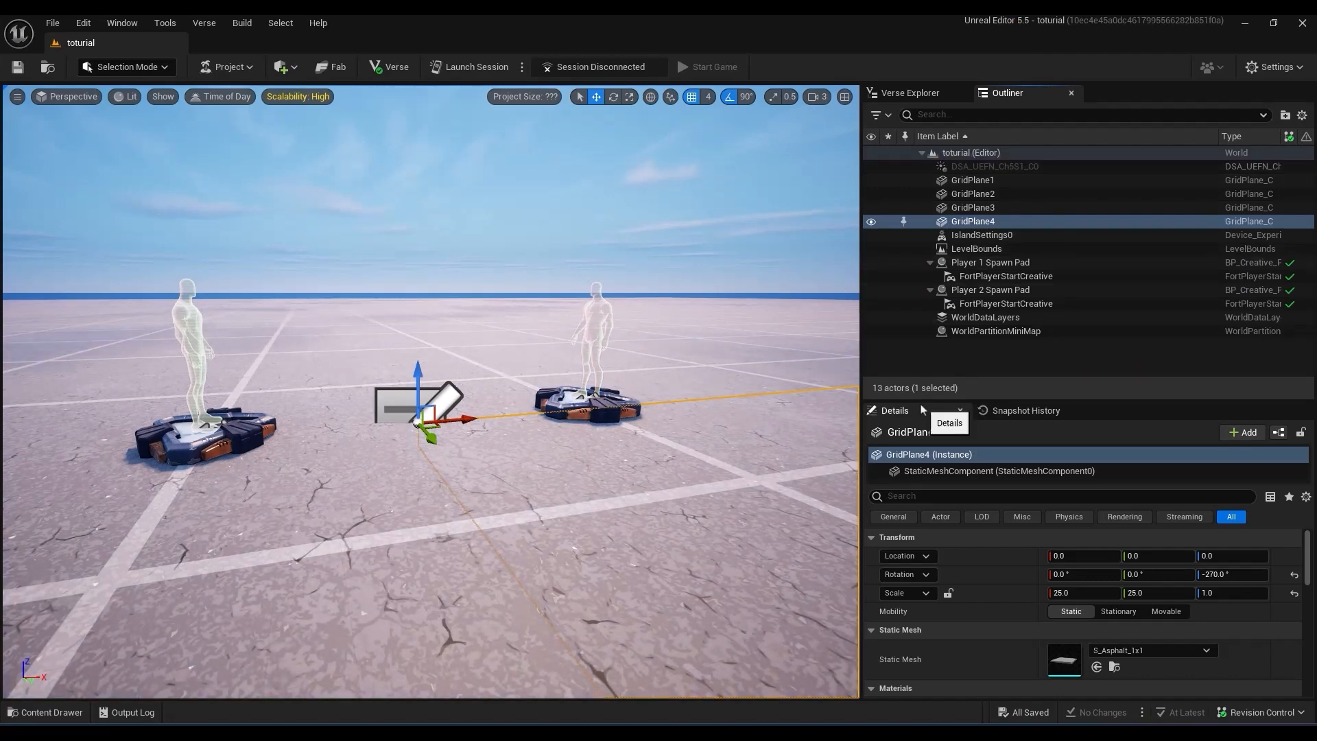
drag(922, 399, 923, 357)
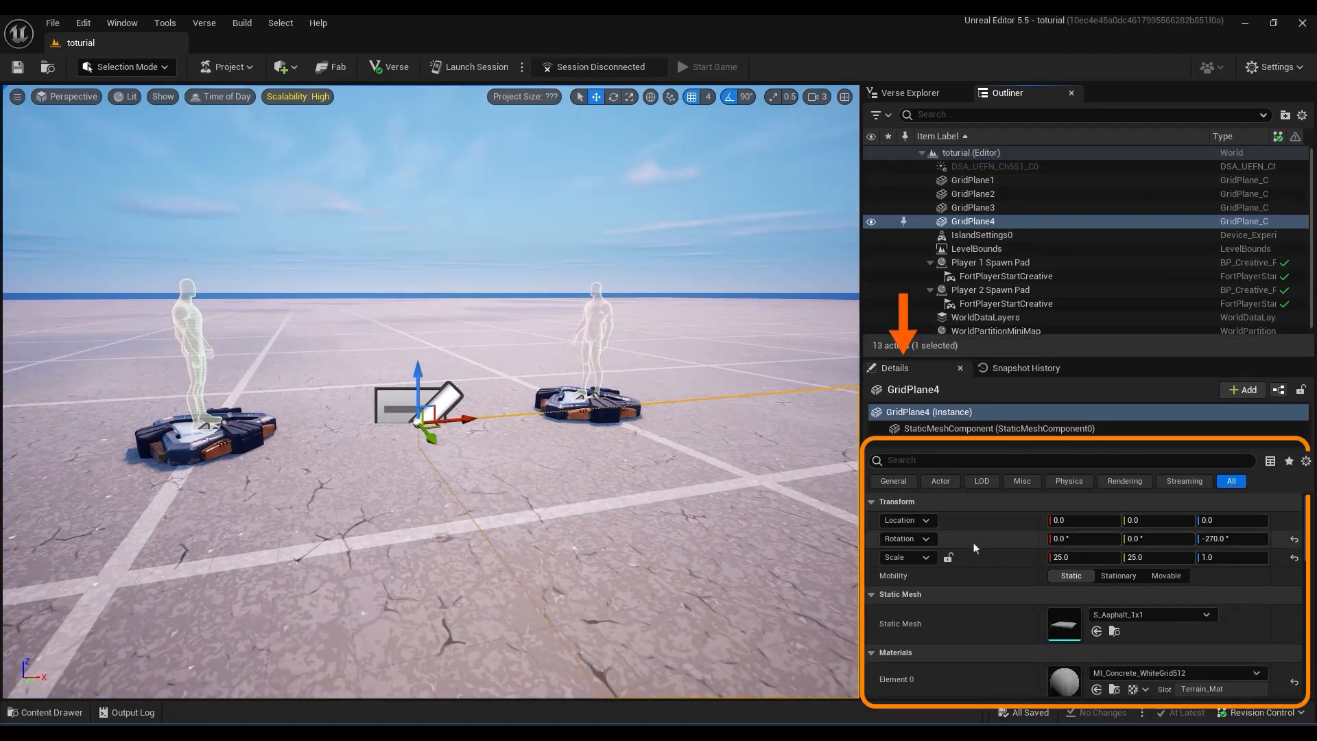
scroll(974, 547, down, 2)
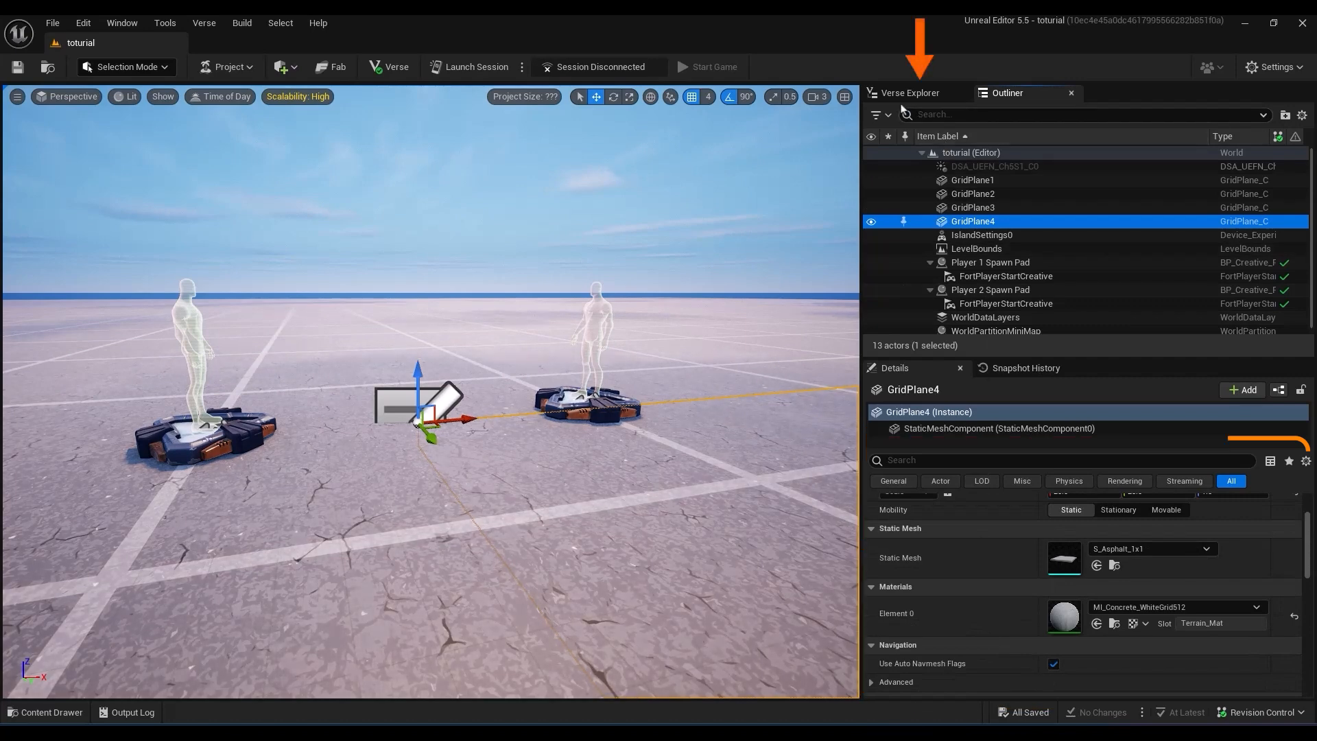
click(904, 94)
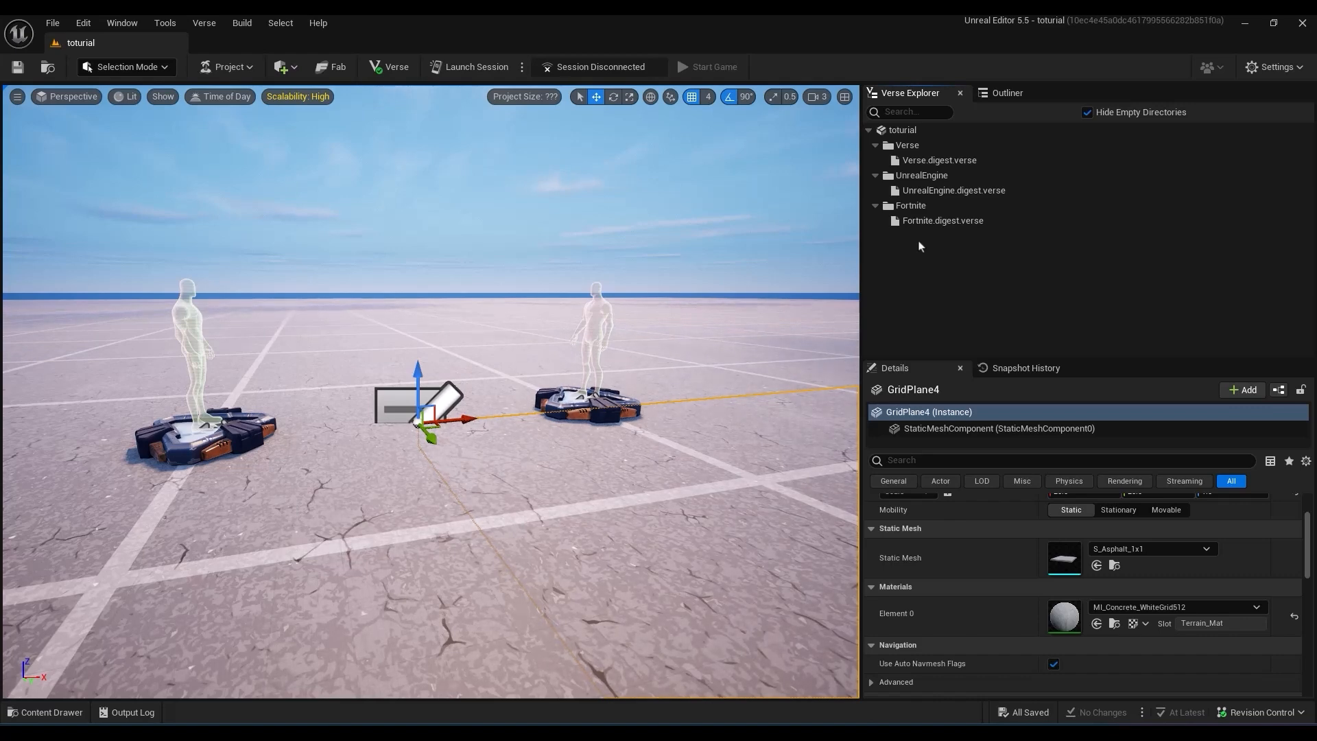
click(1011, 373)
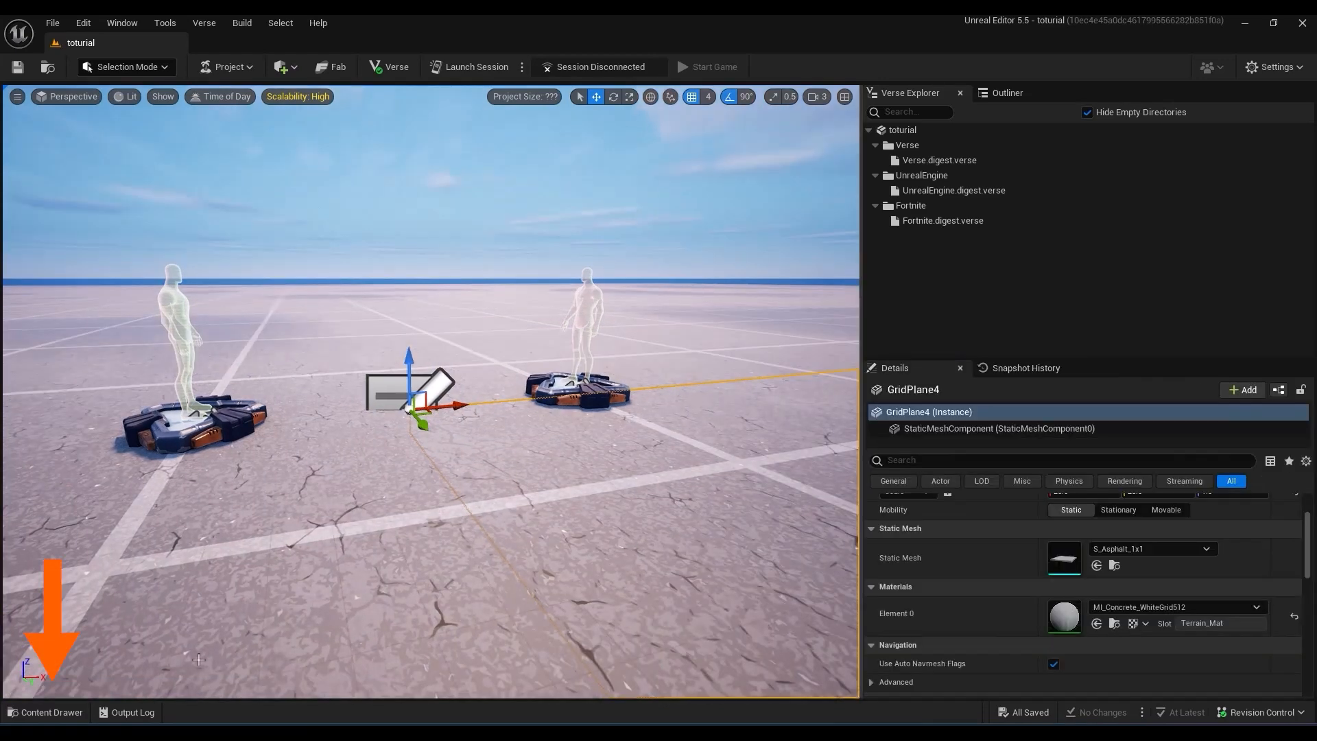
Bring up the project's content browser and look through the Fortnite asset folders.
click(37, 712)
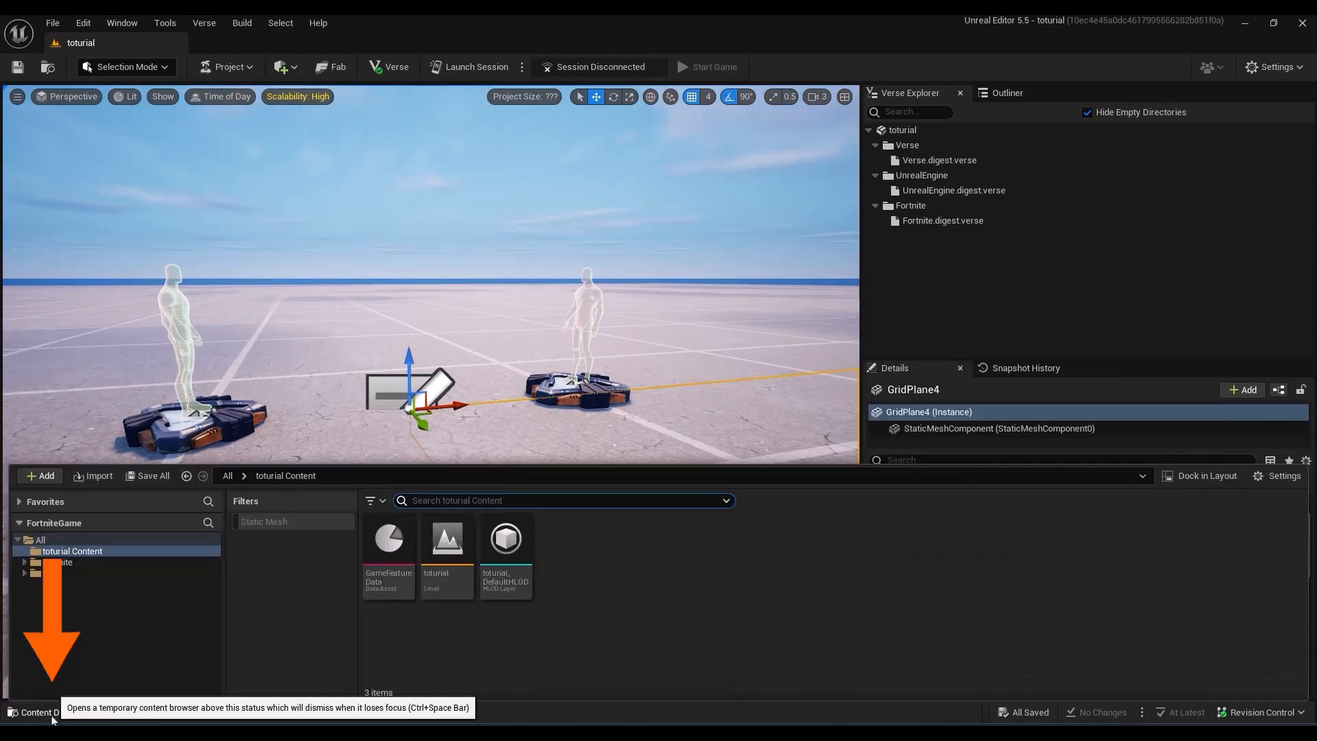
click(709, 317)
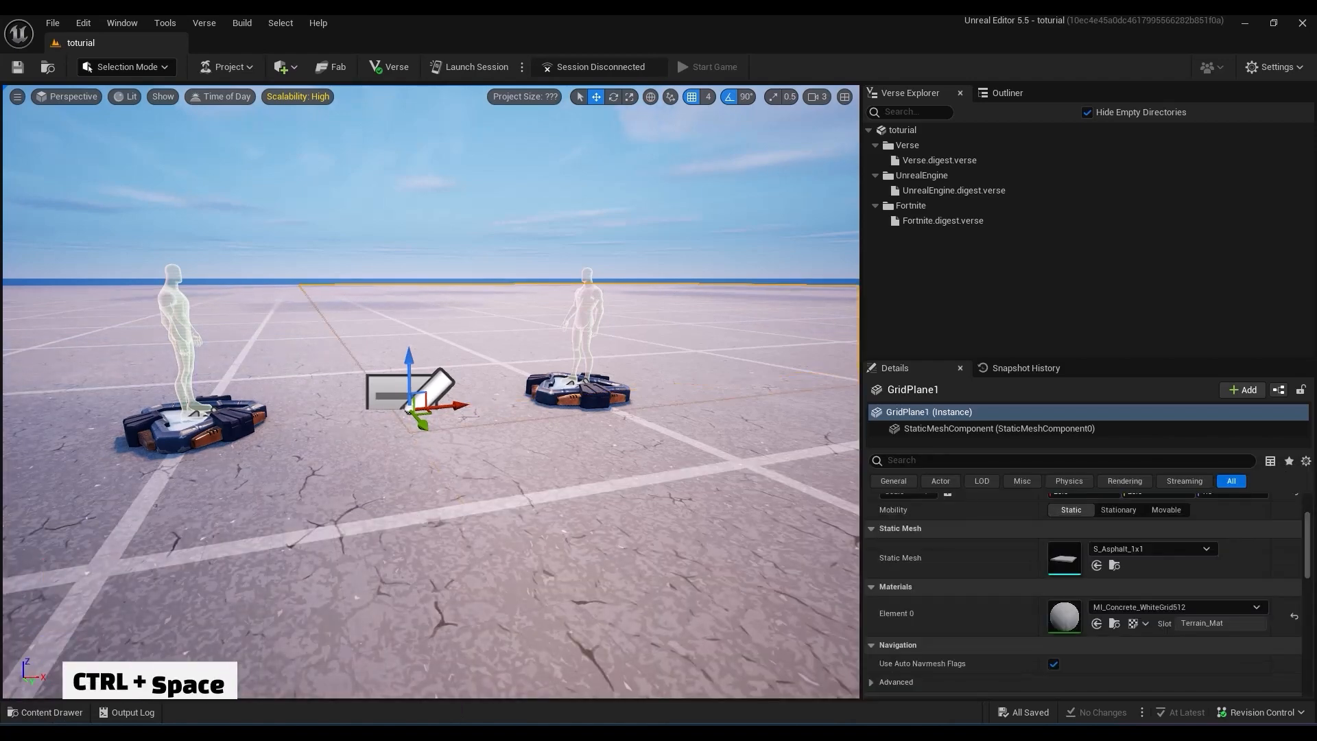
key(ctrl+space)
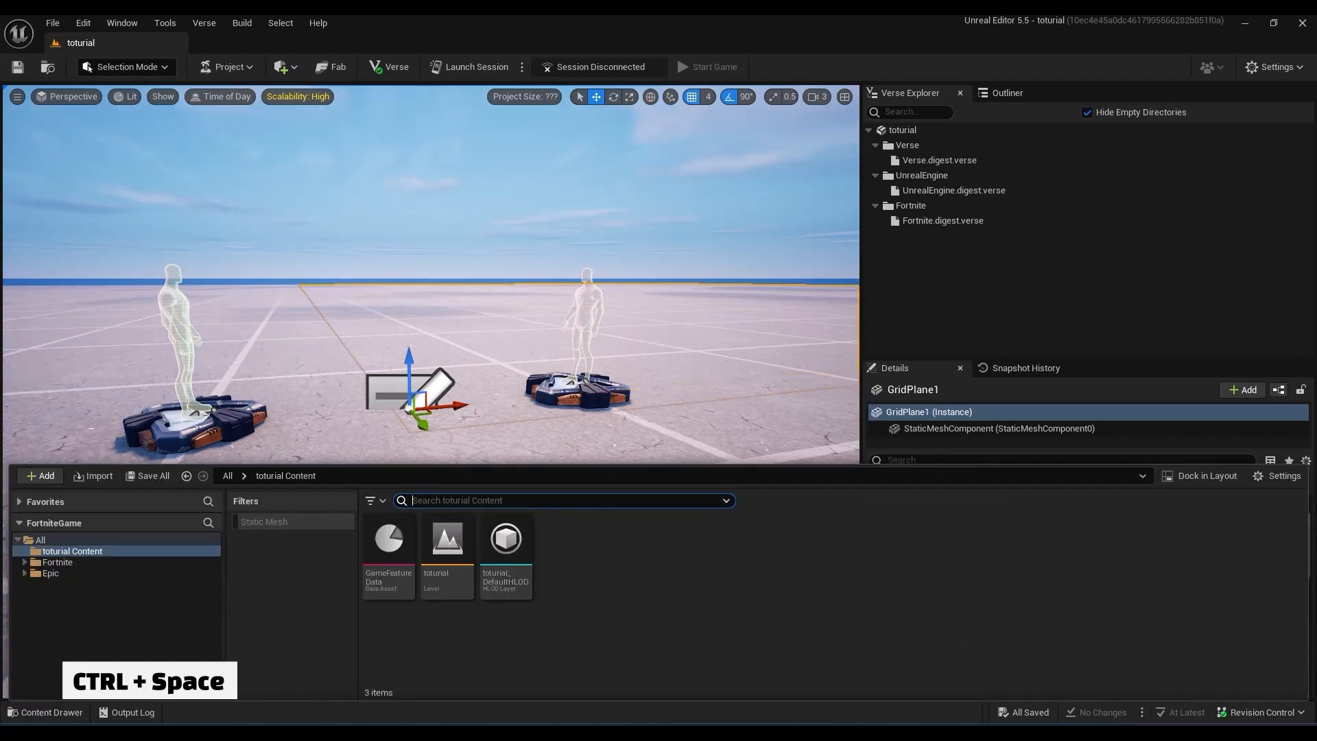
click(1199, 478)
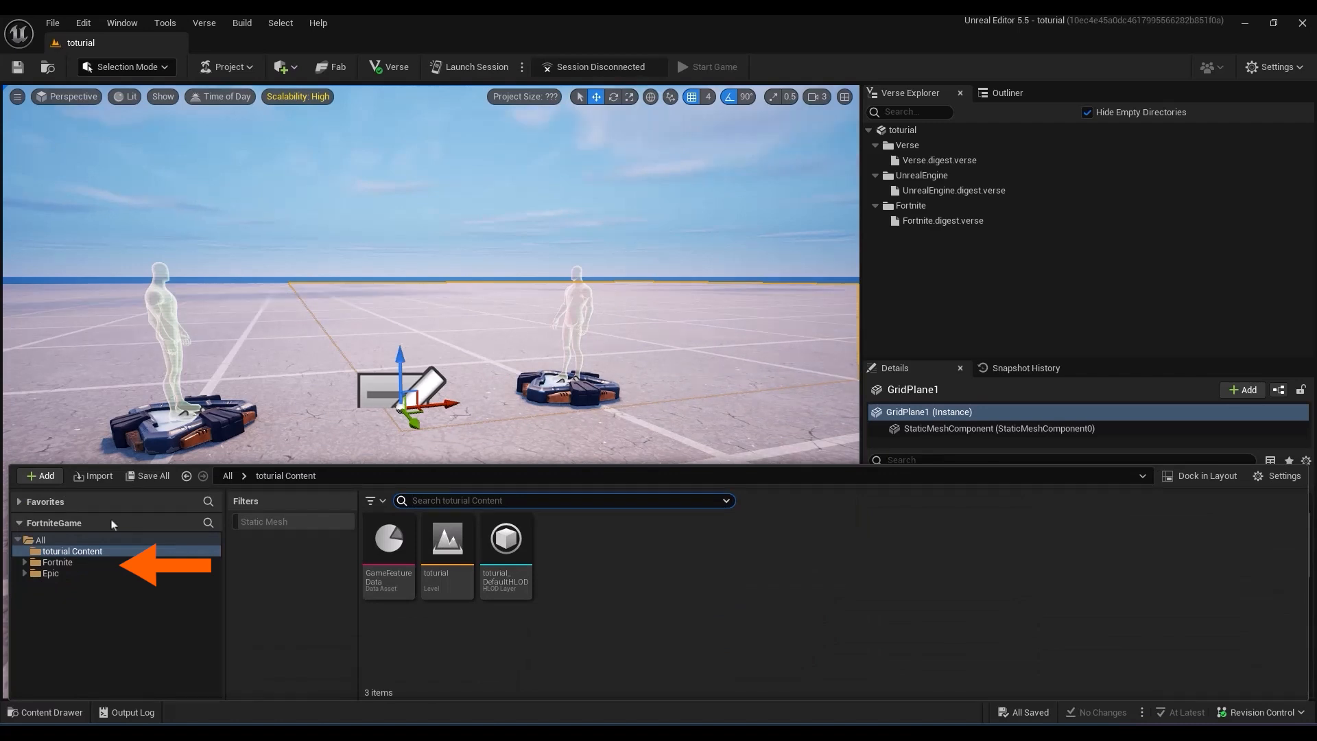
click(25, 562)
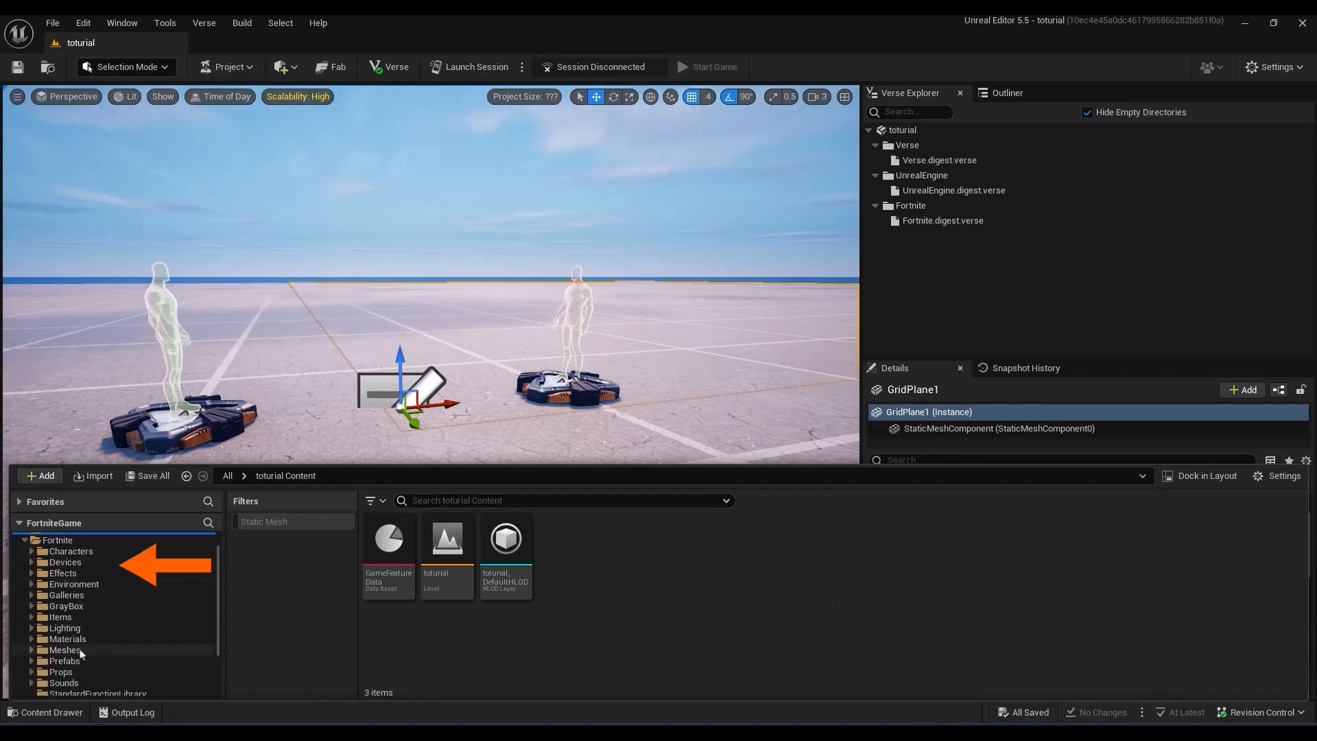
click(25, 561)
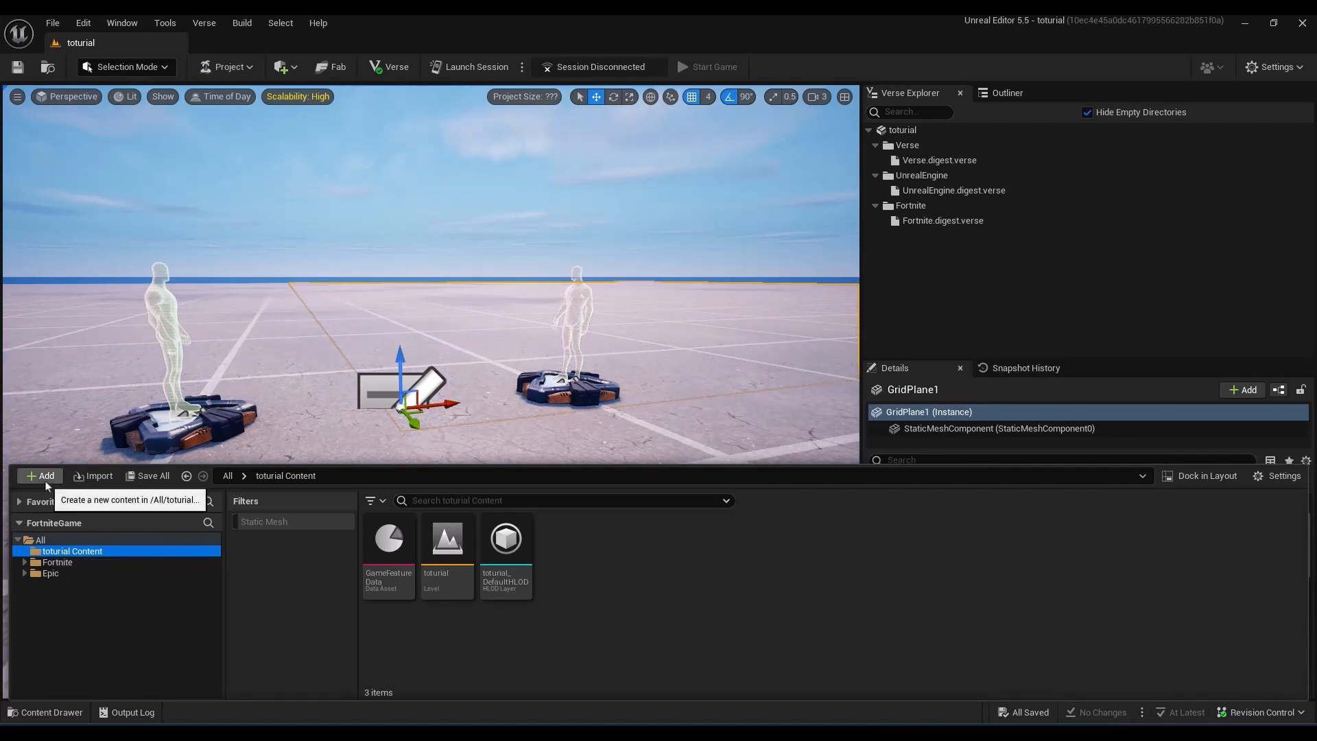
Create a folder named mesh inside the toturial Content folder.
click(45, 478)
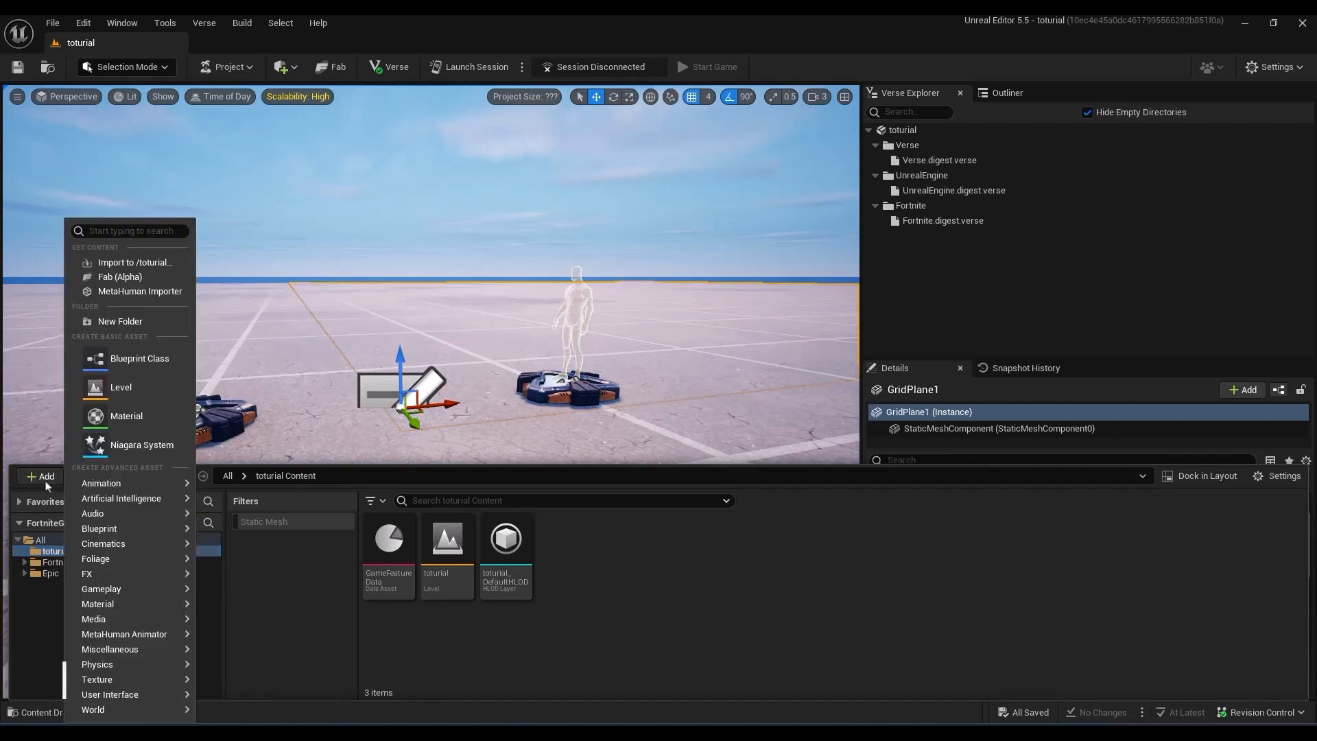
click(104, 321)
text(mesh)
key(Return)
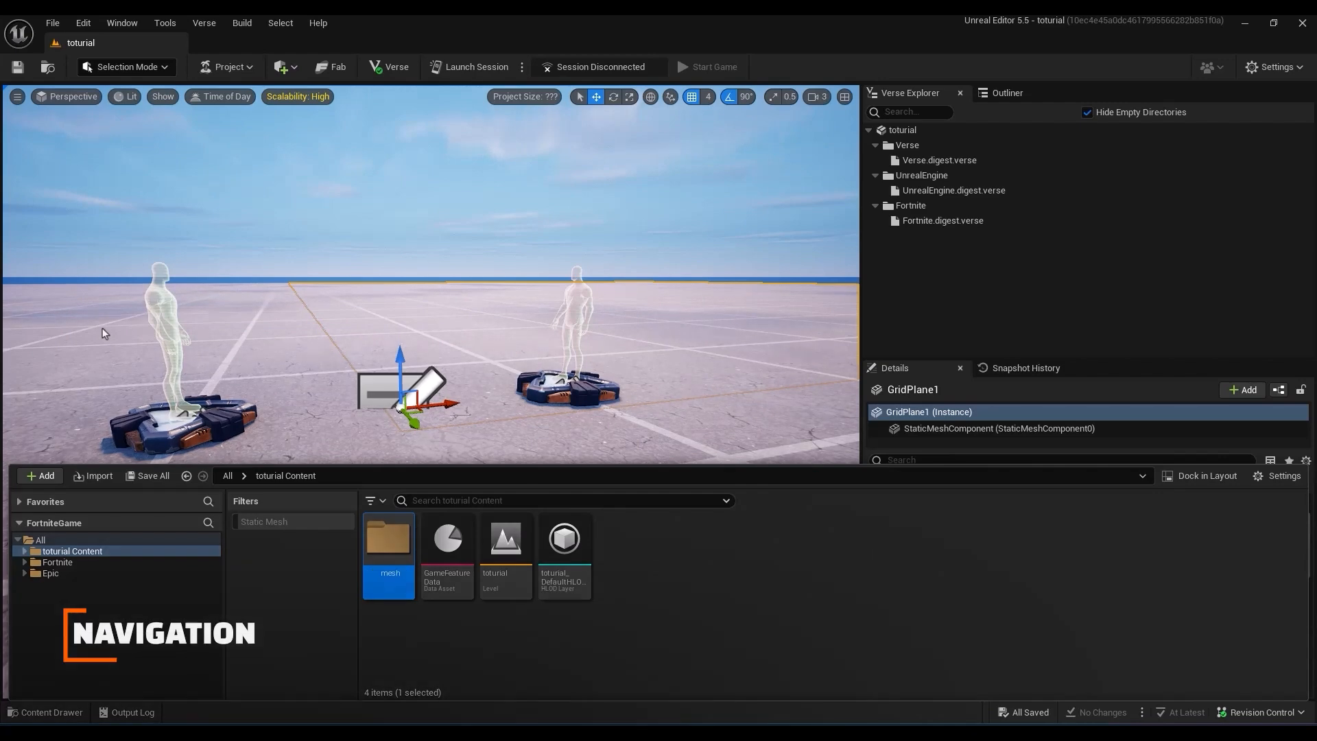
Rotate, pan and zoom the viewport around the two spawn pads.
right_drag(288, 390, 284, 362)
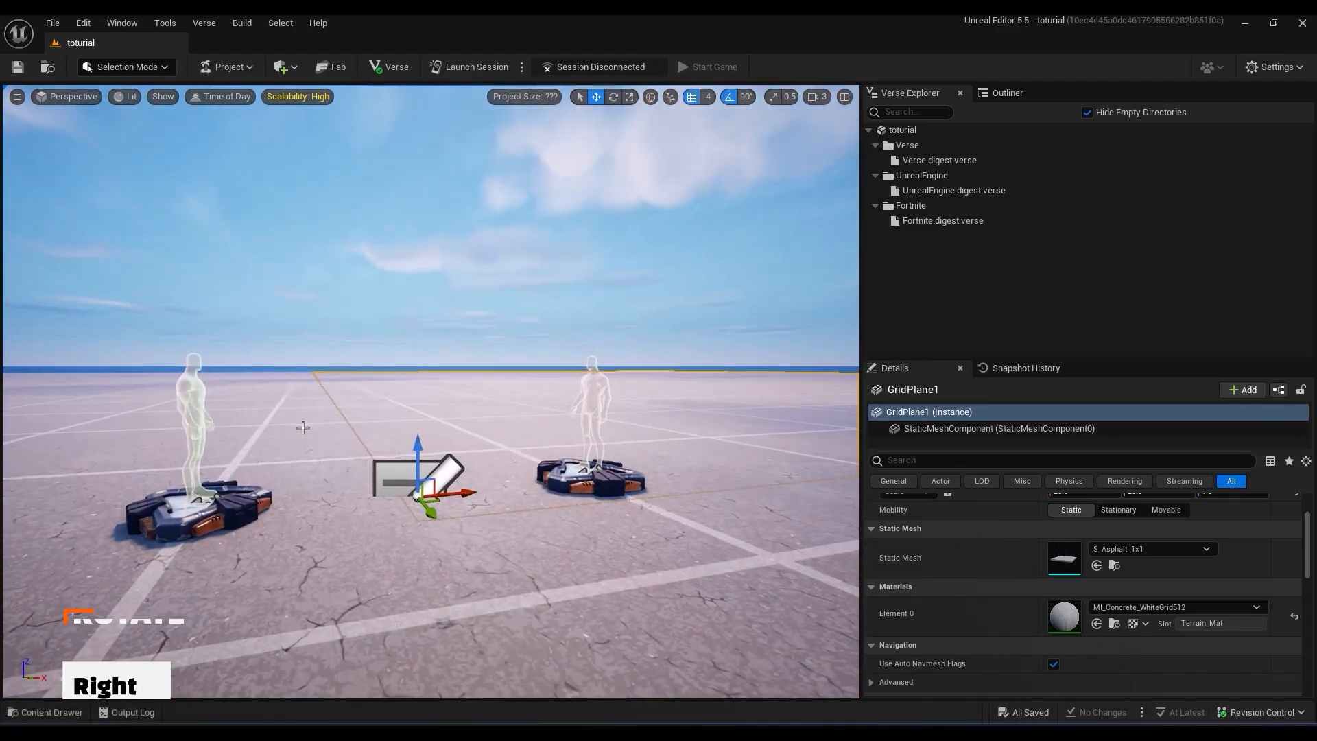
middle_drag(288, 390, 360, 336)
scroll(431, 390, down, 3)
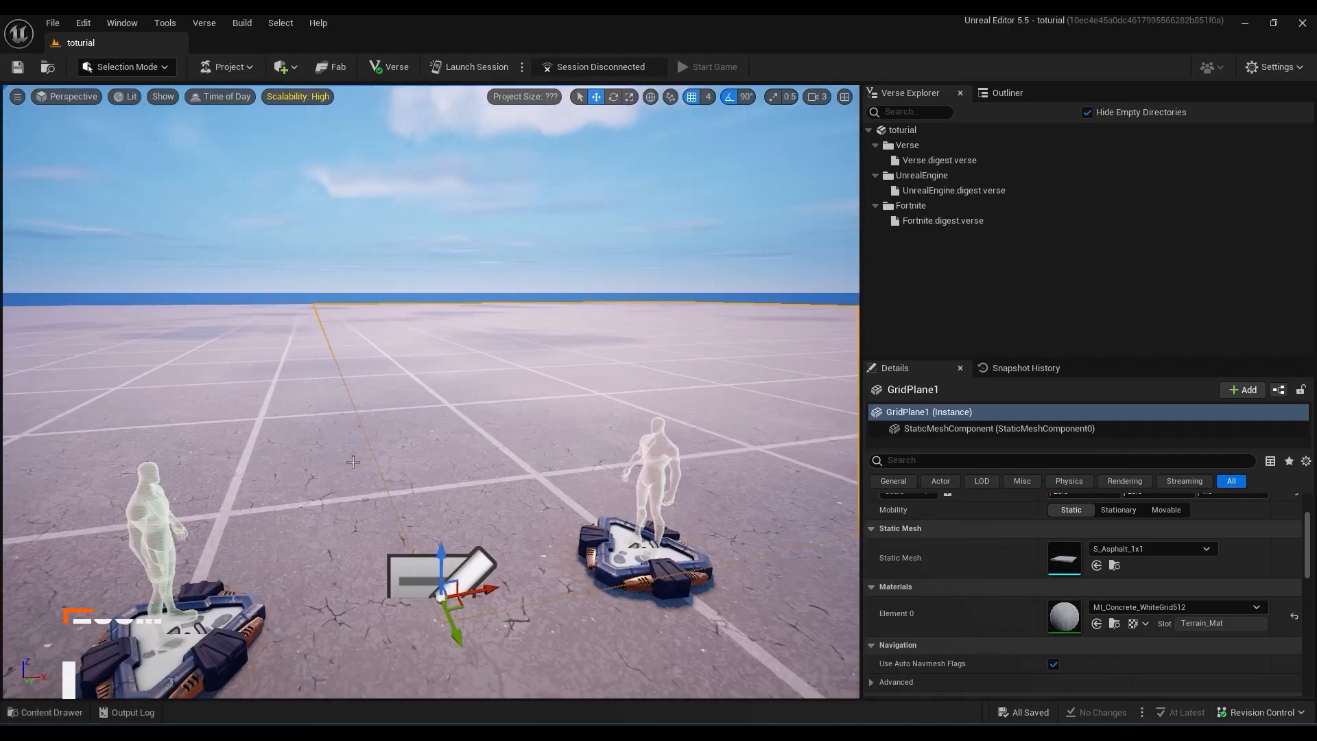
Select Player 2 Spawn Pad, focus the view on it, orbit around it and zoom out.
key(f)
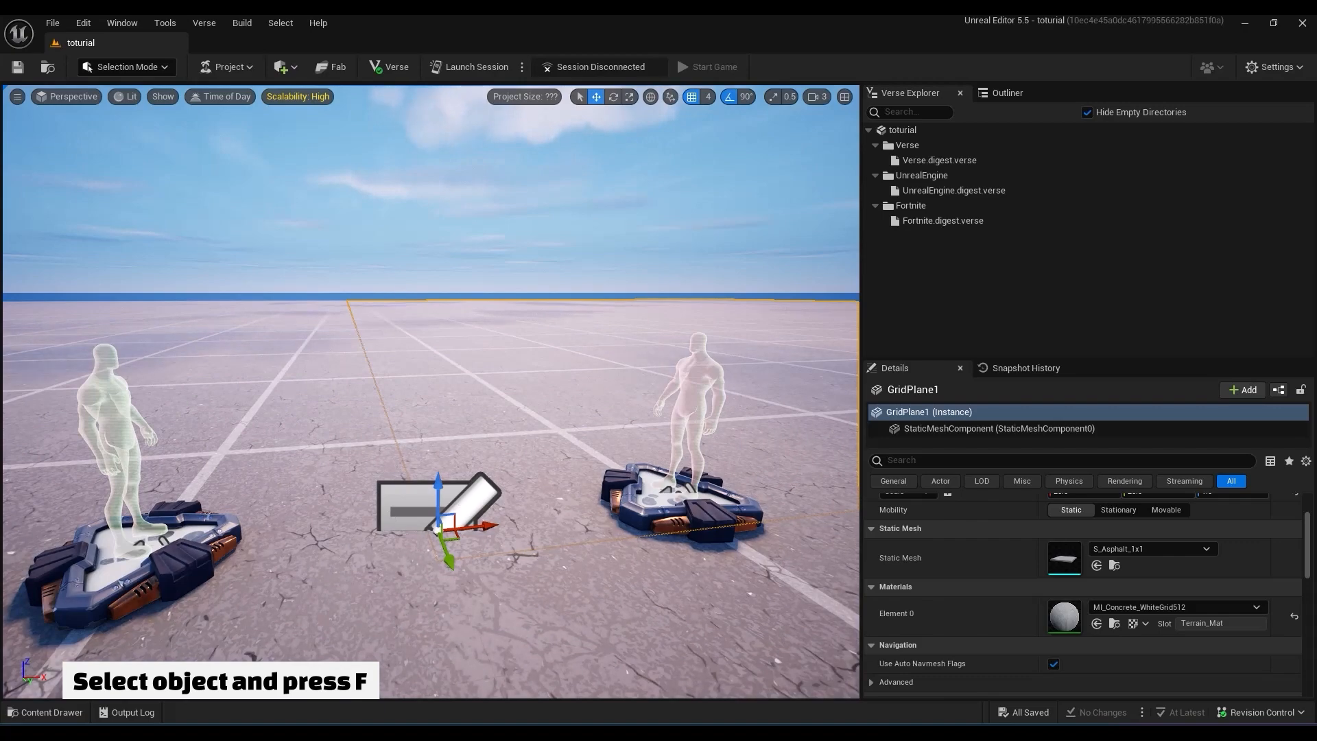
click(688, 487)
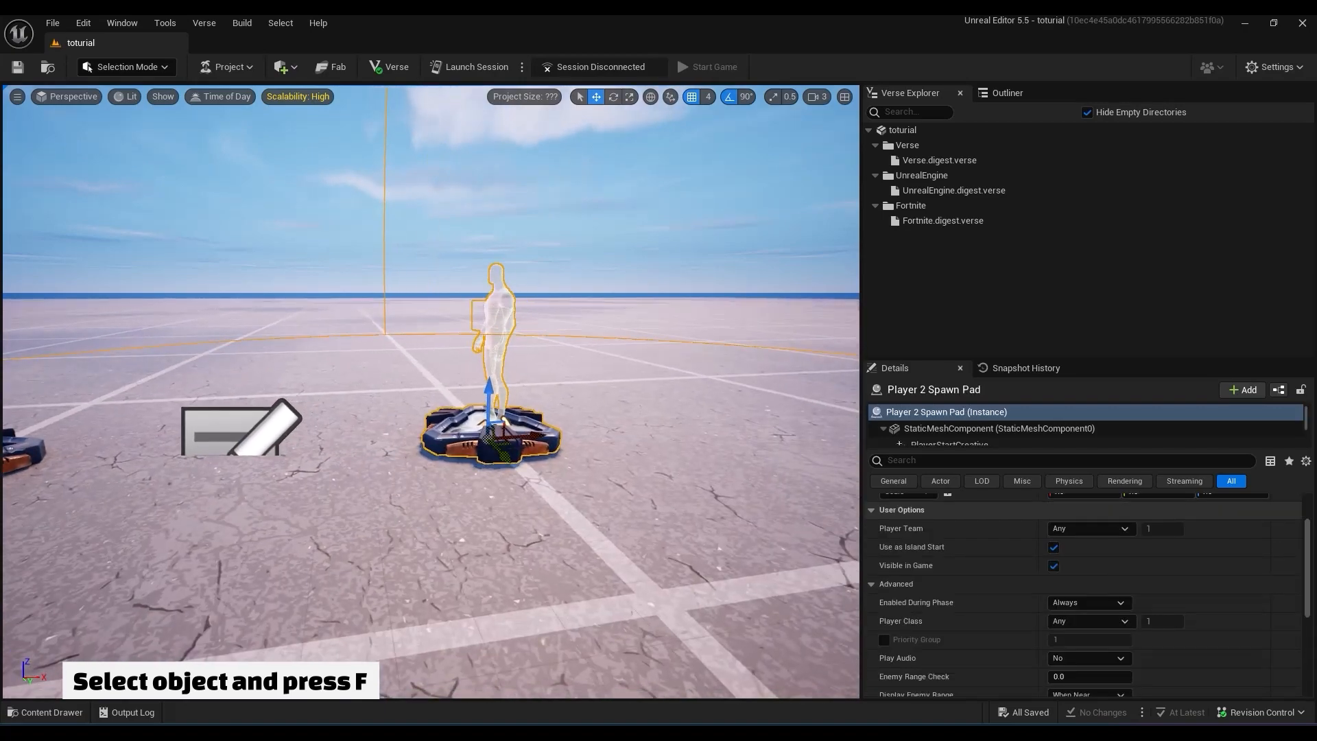
alt+drag(474, 431, 565, 493)
alt+drag(429, 415, 459, 389)
alt+right_drag(459, 389, 432, 384)
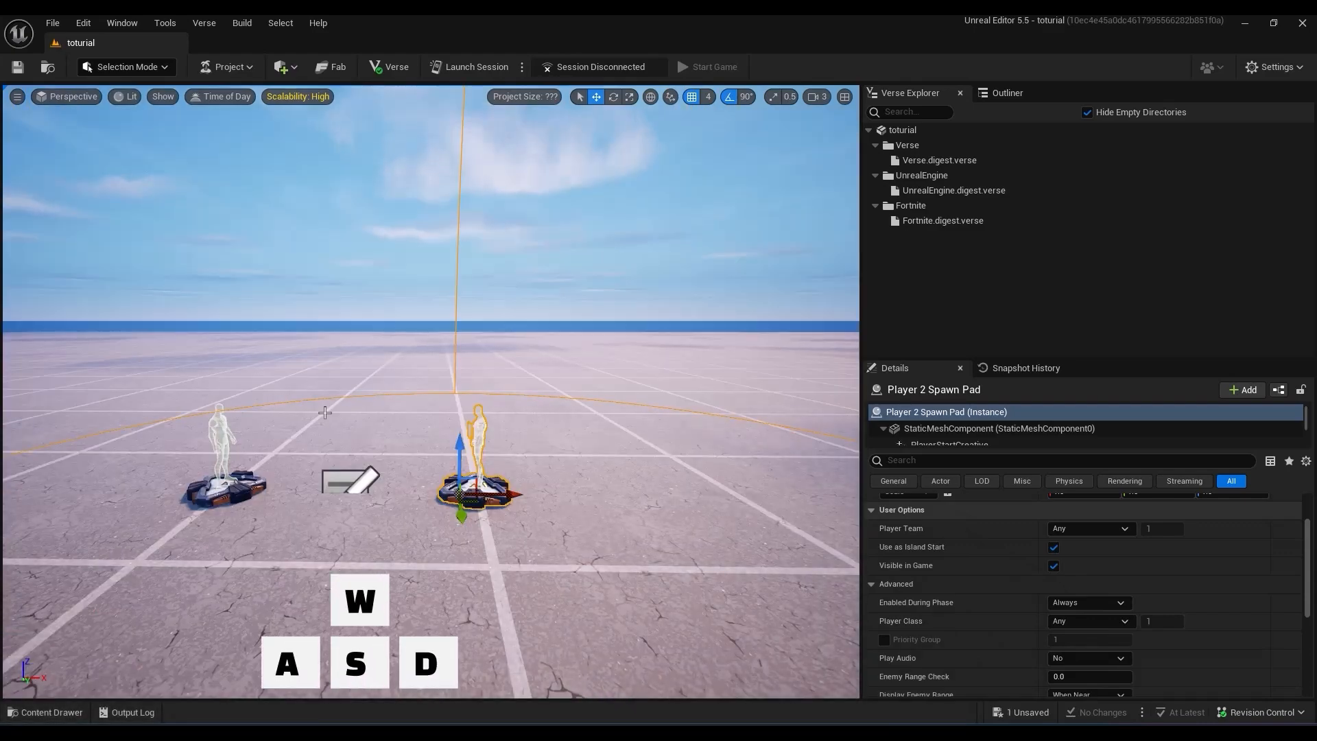
Fly the camera around the level, raising it and lowering it again above the spawn pads.
right_drag(325, 412, 329, 388)
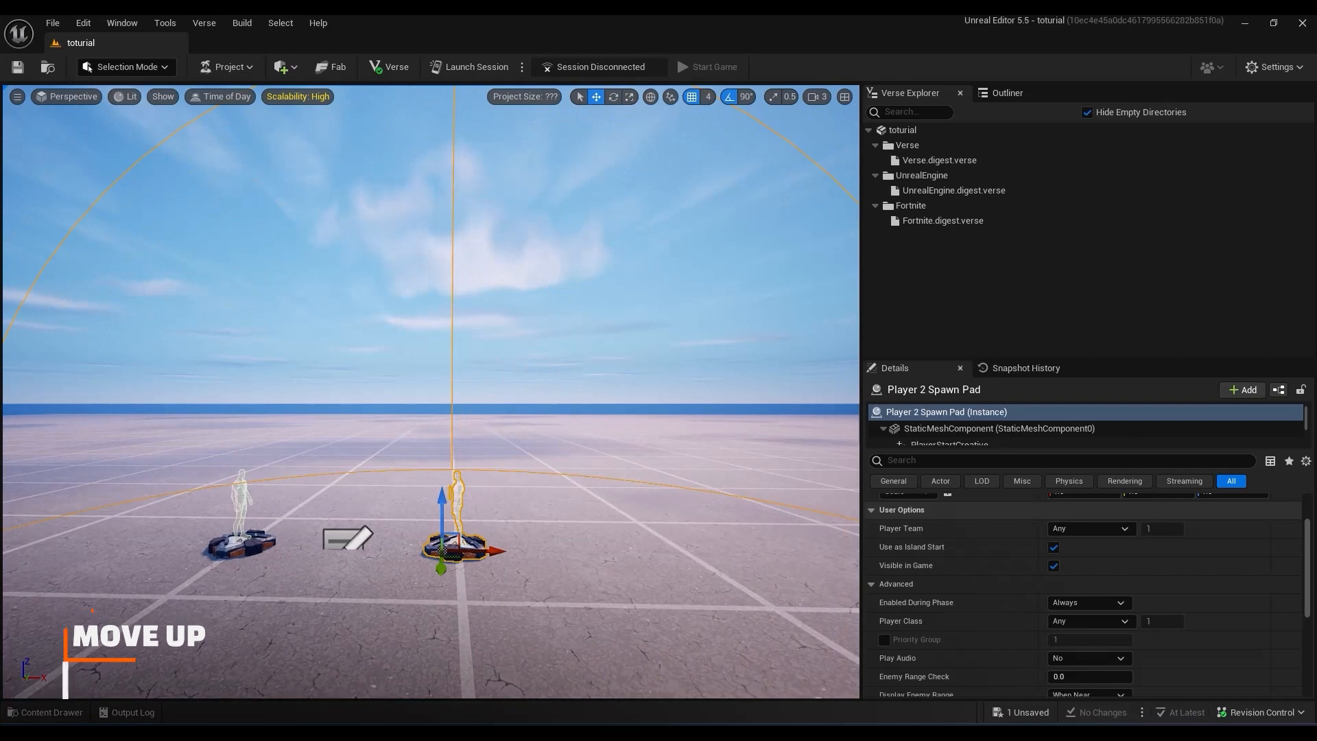
key(e)
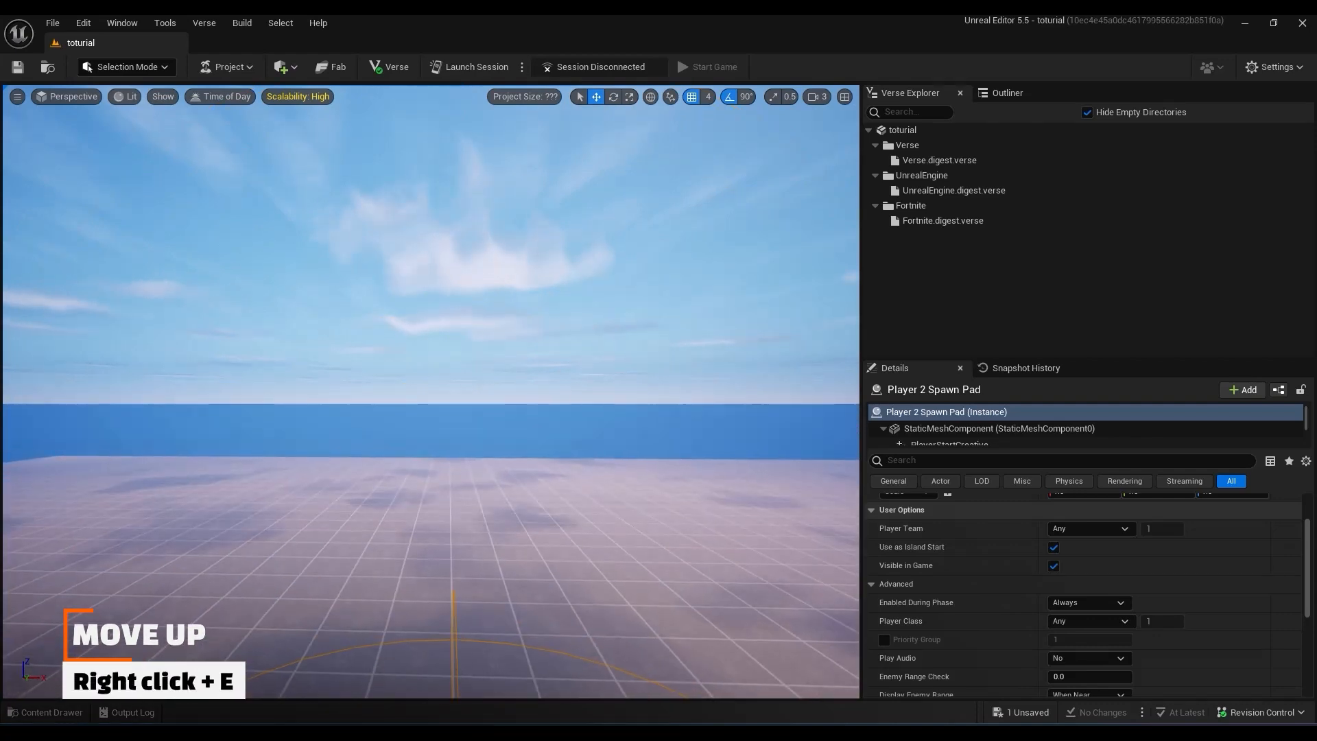
key(q)
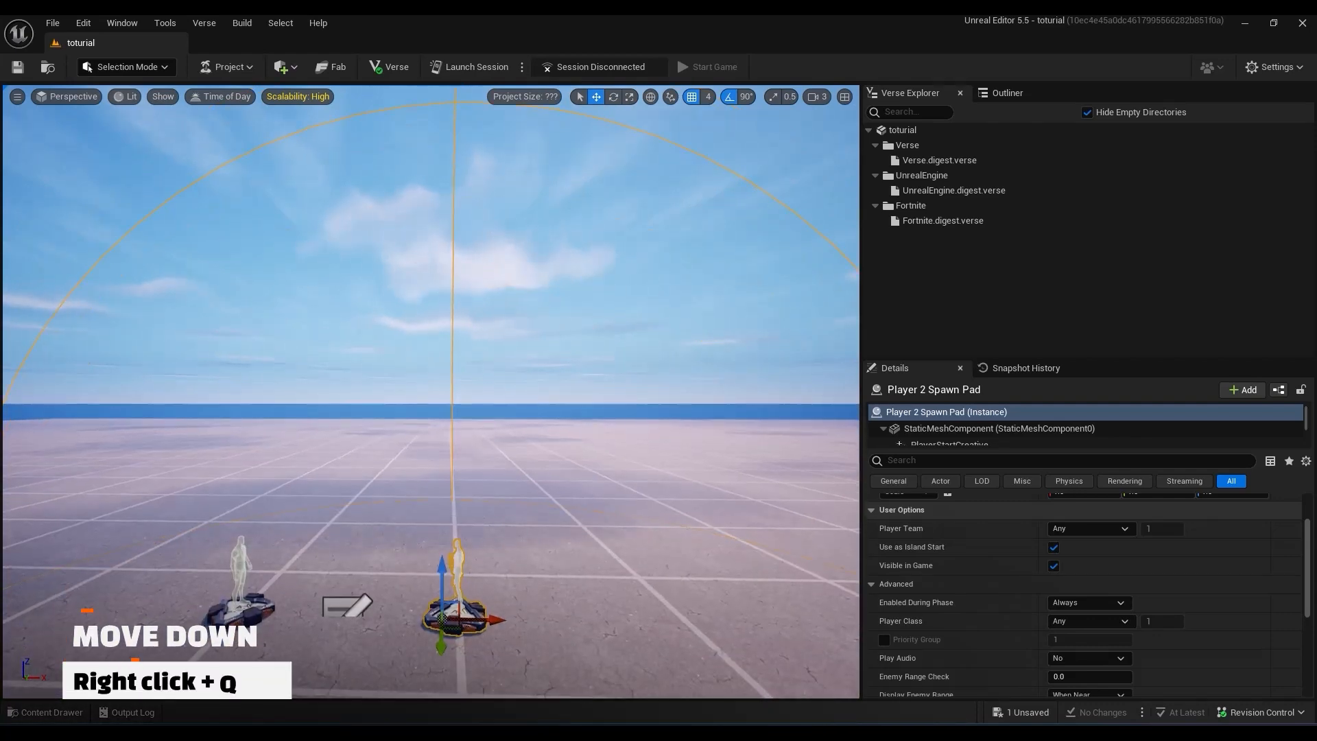
Focus the view on Player 1 Spawn Pad, orbit to see it from above, and move the pad so it floats above the ground.
key(q)
key(e)
right_drag(431, 392, 437, 410)
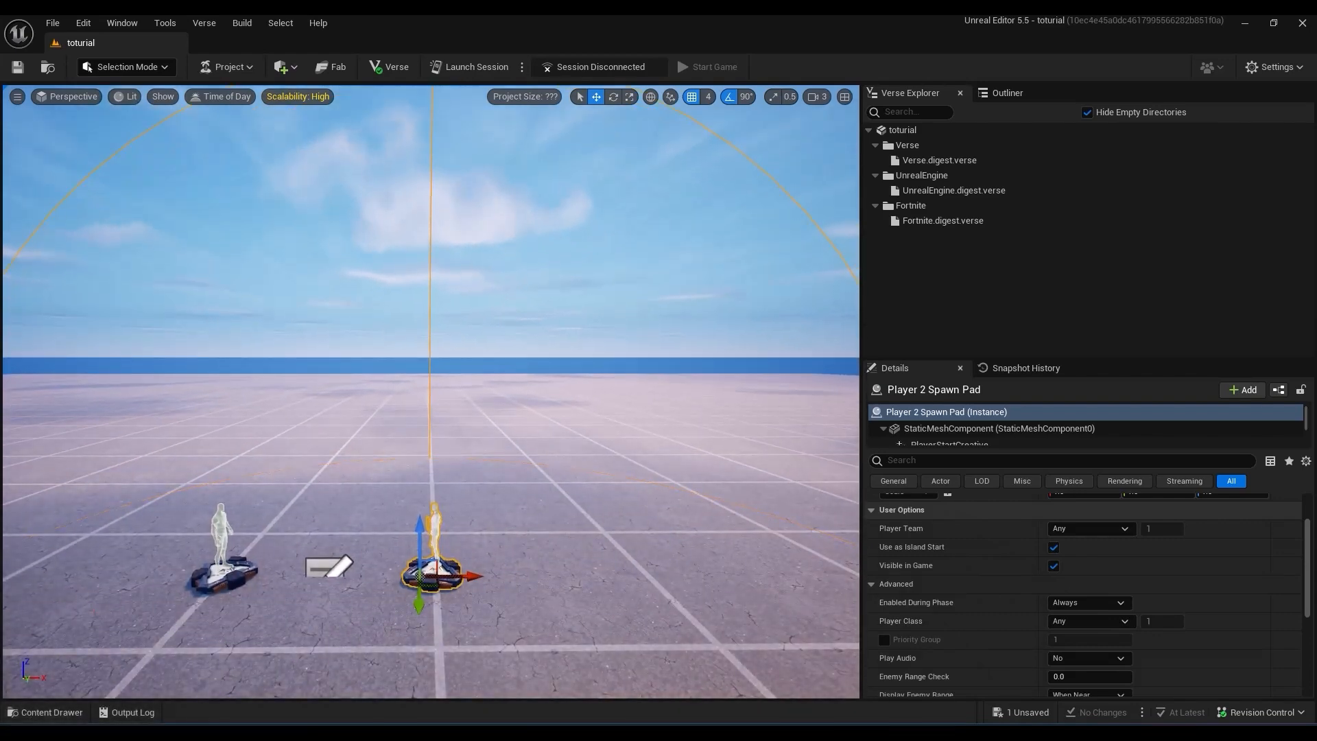
click(233, 549)
key(f)
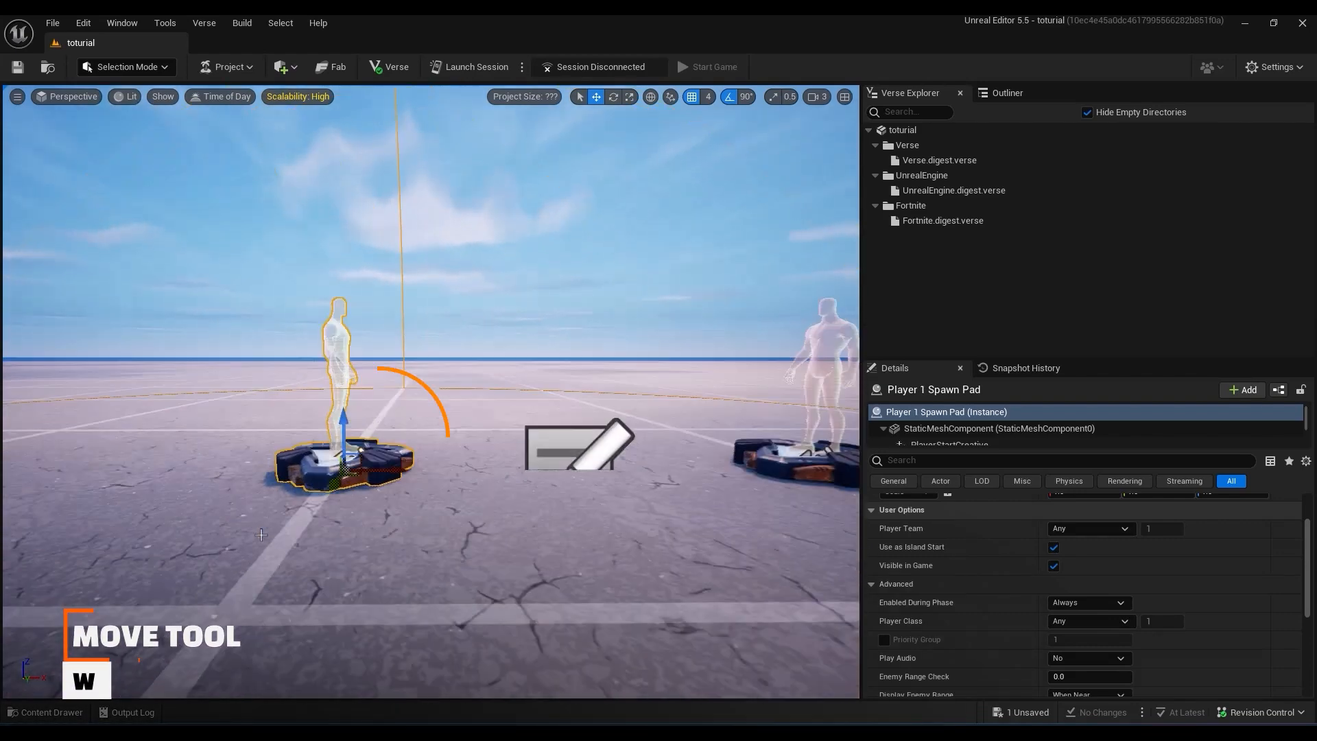
alt+drag(234, 548, 237, 617)
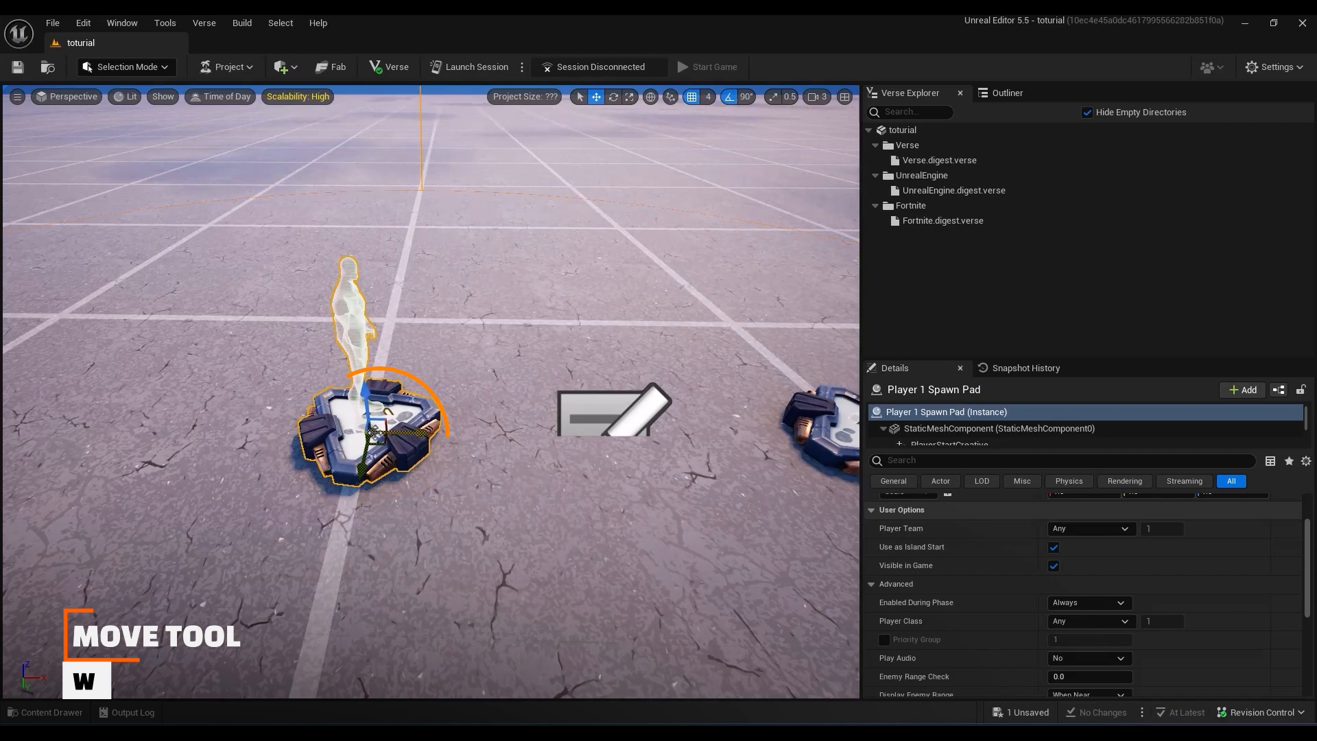
drag(355, 471, 321, 448)
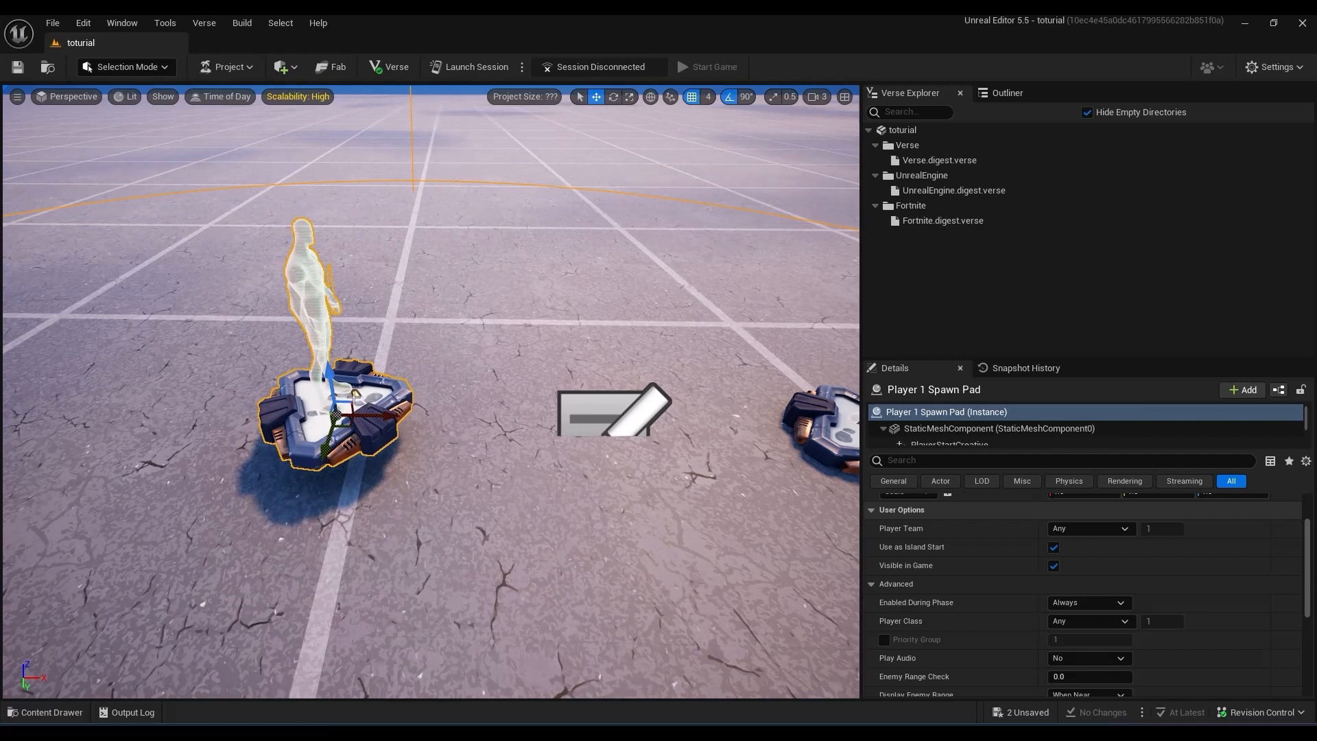
drag(352, 399, 346, 464)
Try rotating Player 1 Spawn Pad around its axes with the Rotate tool.
key(e)
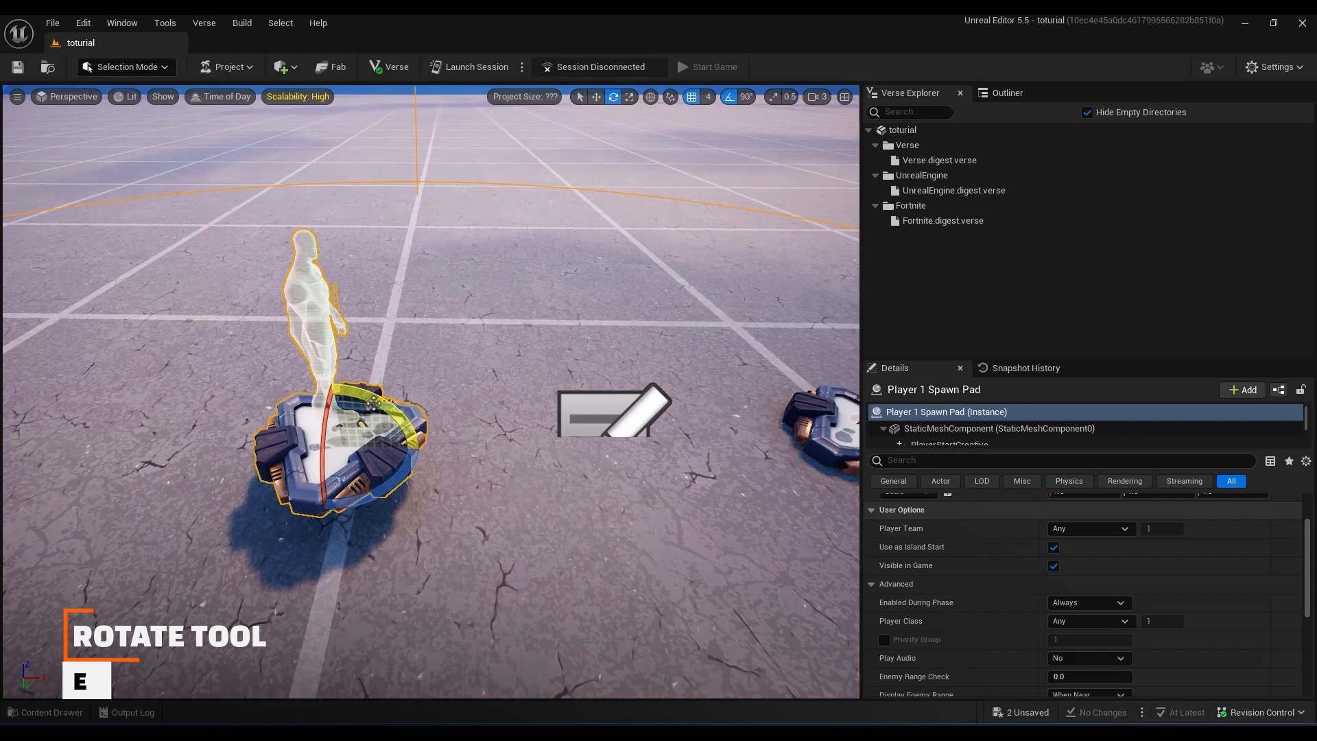
mouse_move(395, 408)
mouse_down()
mouse_move(347, 385)
mouse_move(393, 406)
mouse_up()
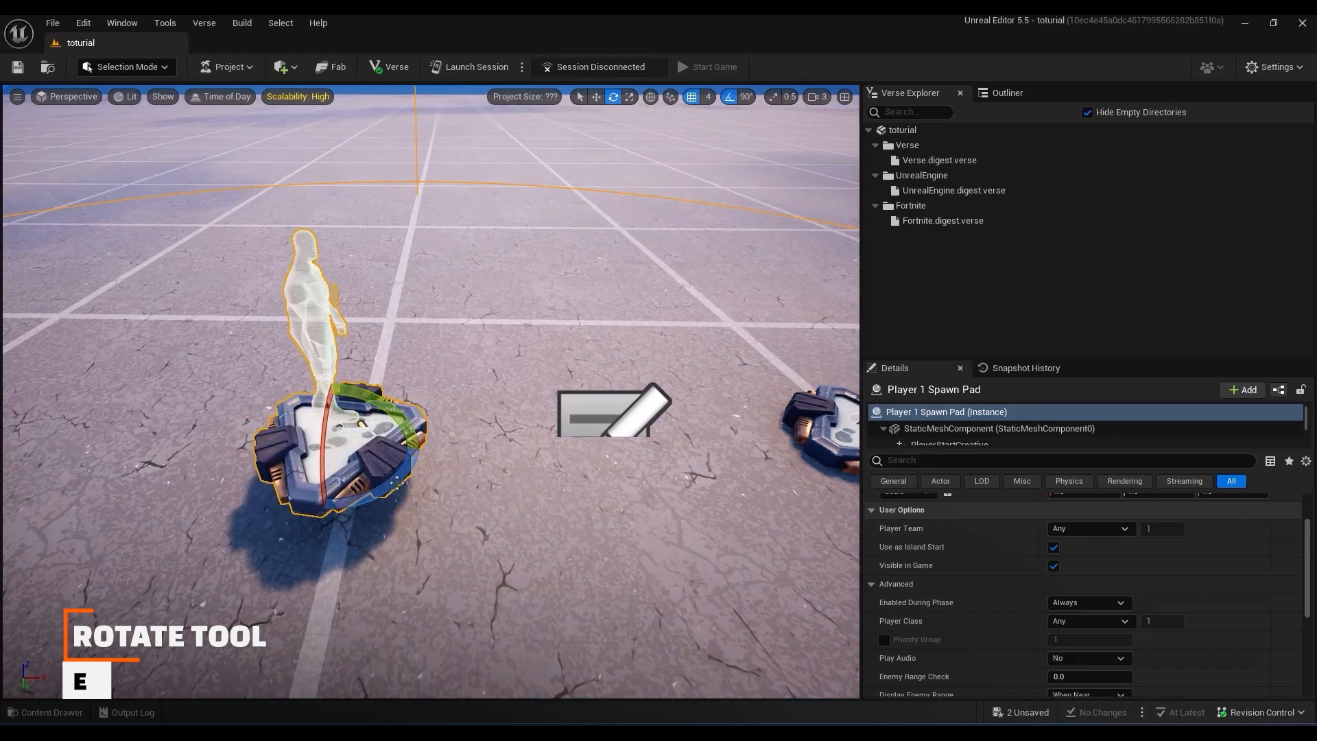
drag(391, 485, 442, 453)
Try scaling Player 1 Spawn Pad along single axes, undo each change, and enlarge the pad uniformly on all axes.
key(r)
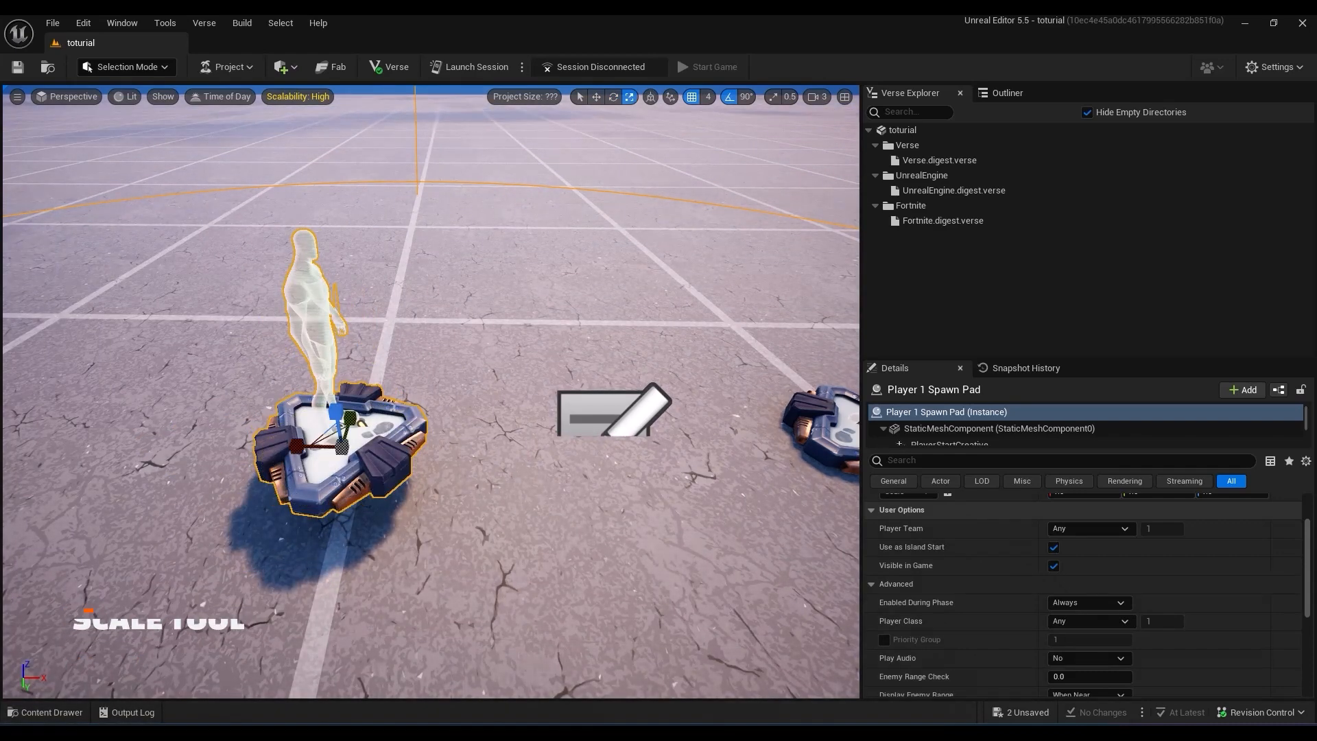
key(ctrl+z)
drag(350, 418, 356, 401)
key(ctrl+z)
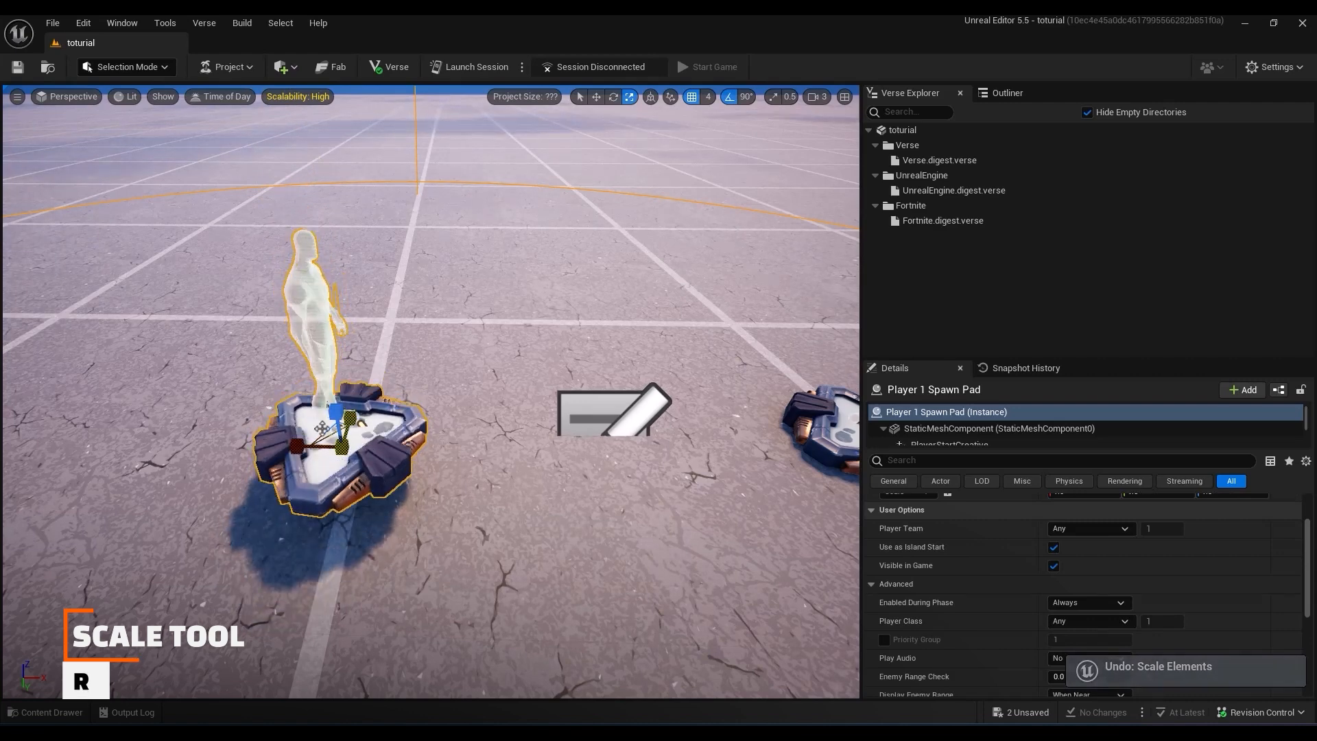
drag(296, 440, 255, 442)
key(ctrl+z)
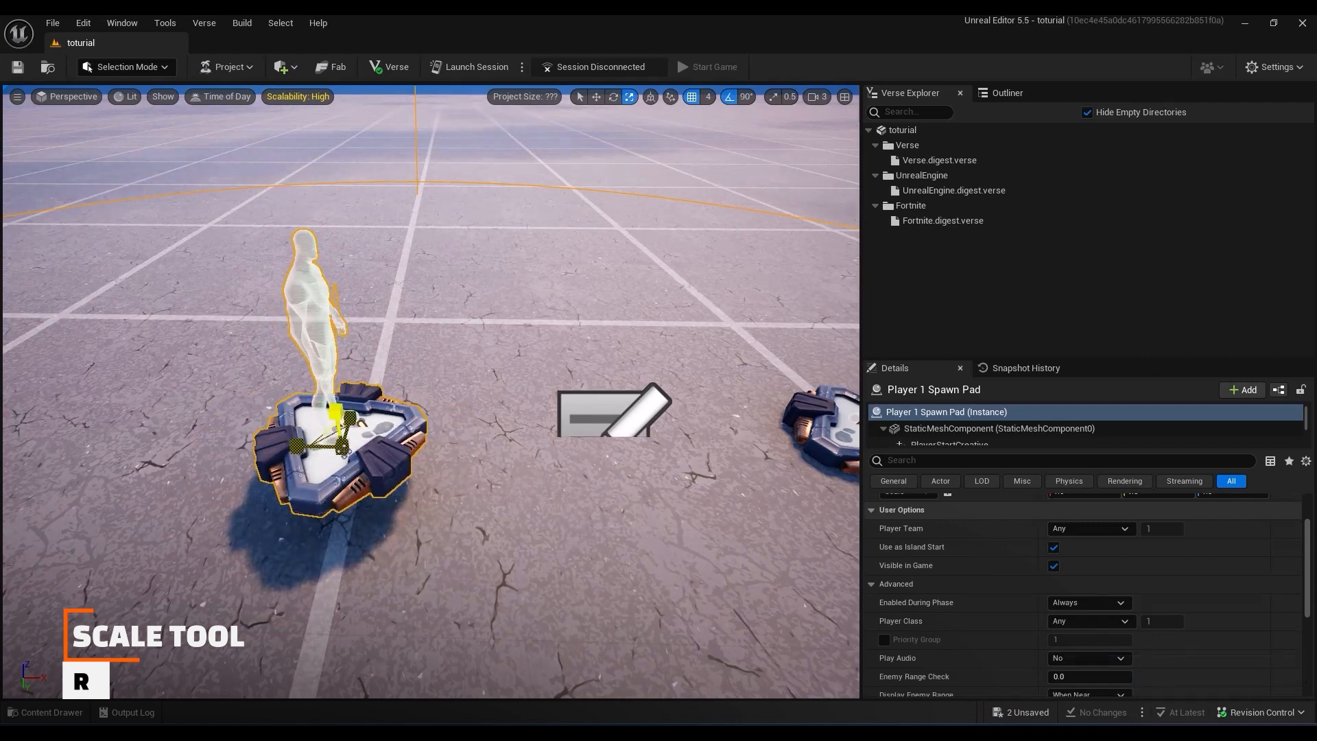
drag(344, 451, 445, 379)
Switch between the move, rotate and scale tools and try rotating Player 1 Spawn Pad with 90° snapping.
key(e)
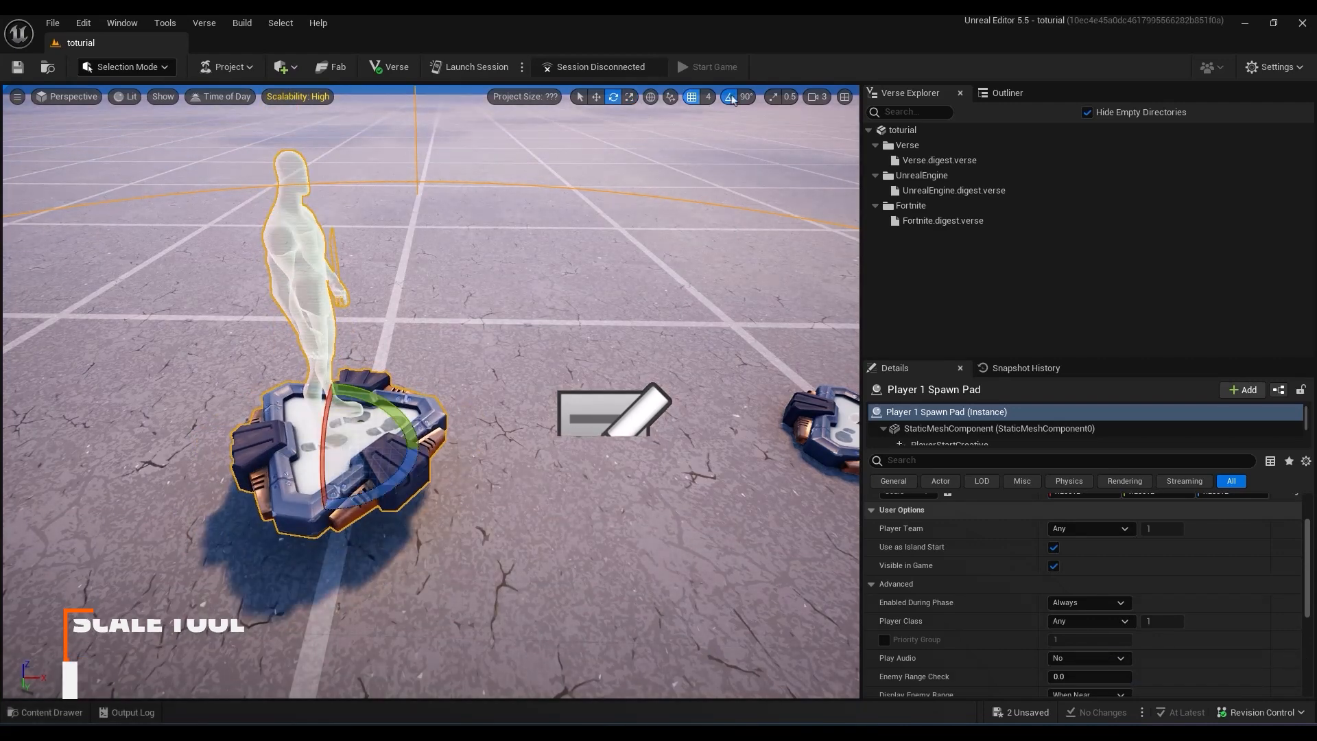
click(595, 100)
click(613, 98)
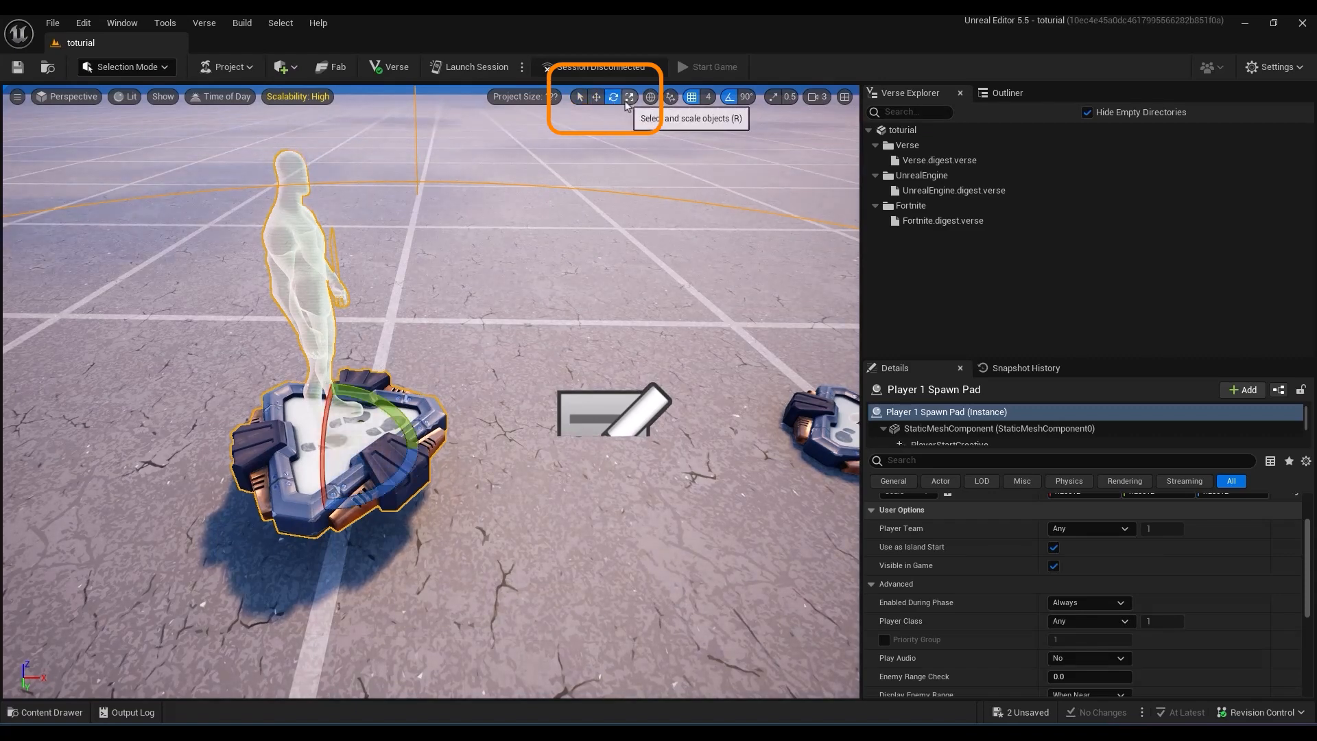
click(629, 97)
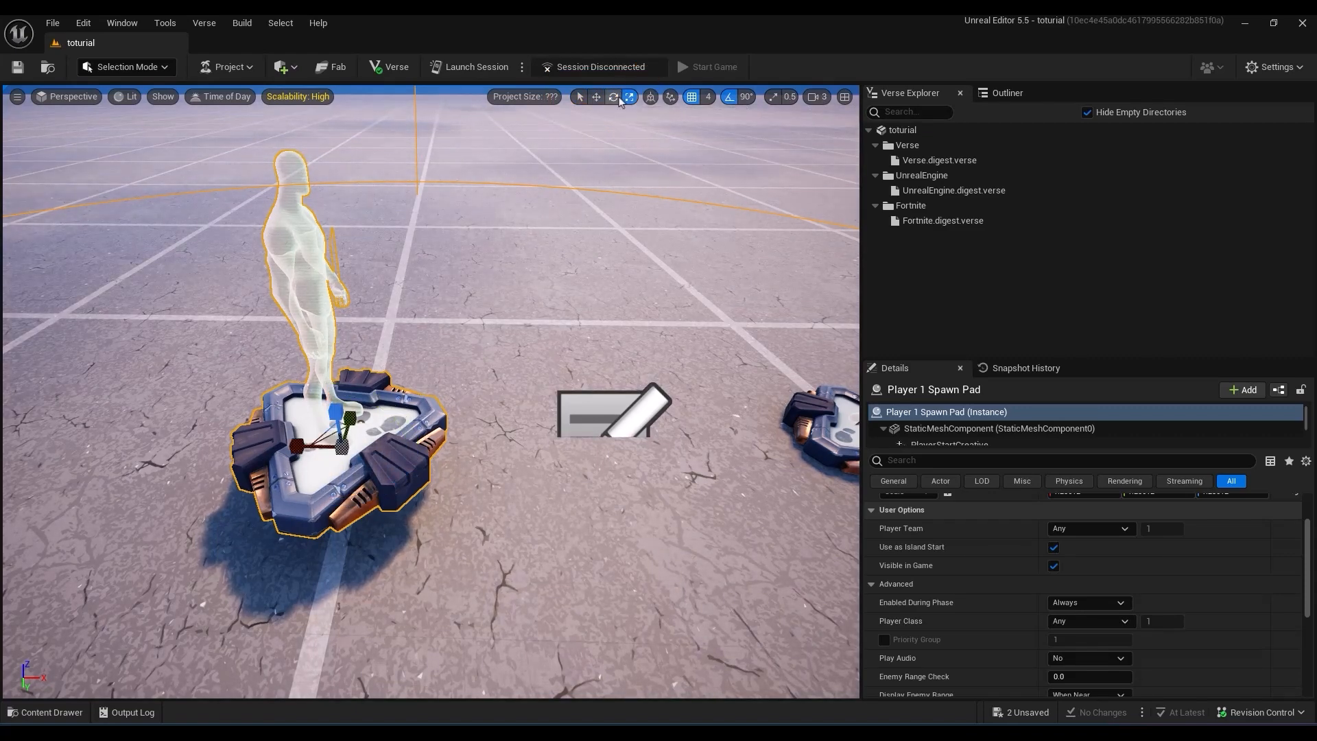
click(614, 98)
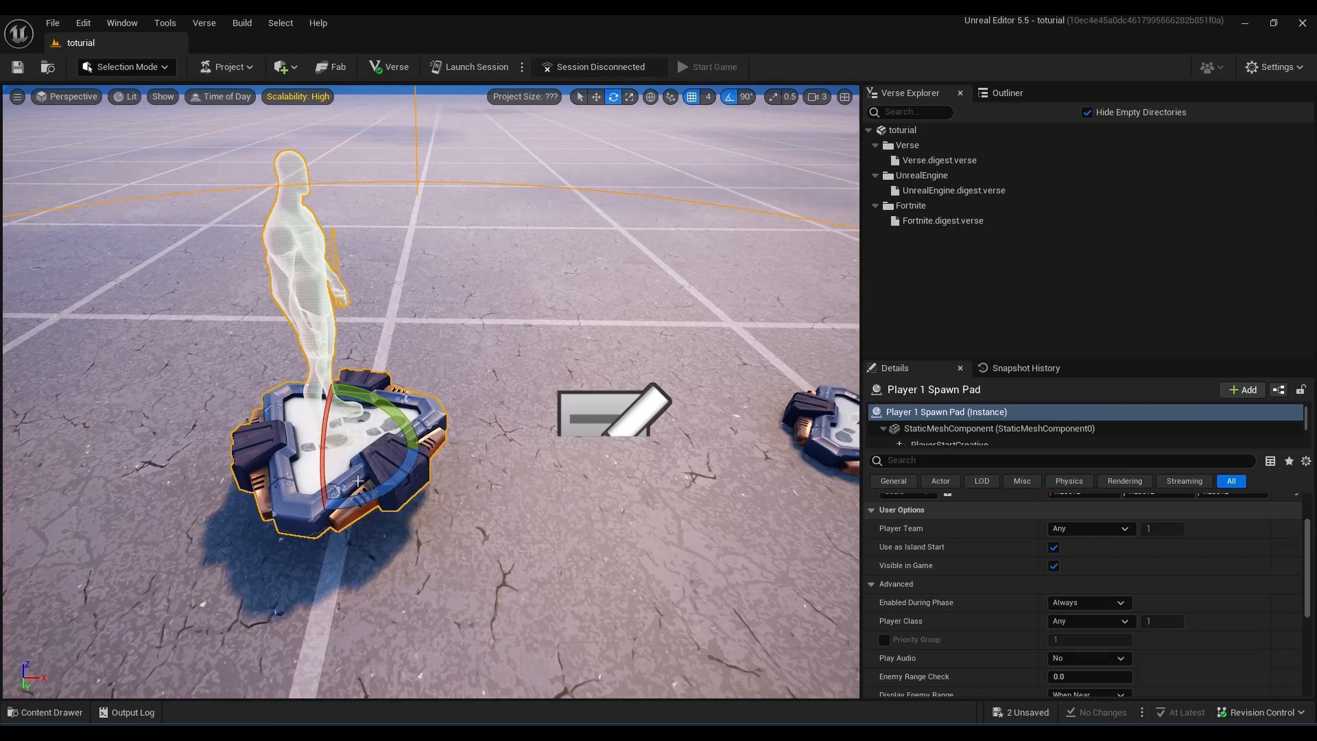
drag(393, 490, 498, 484)
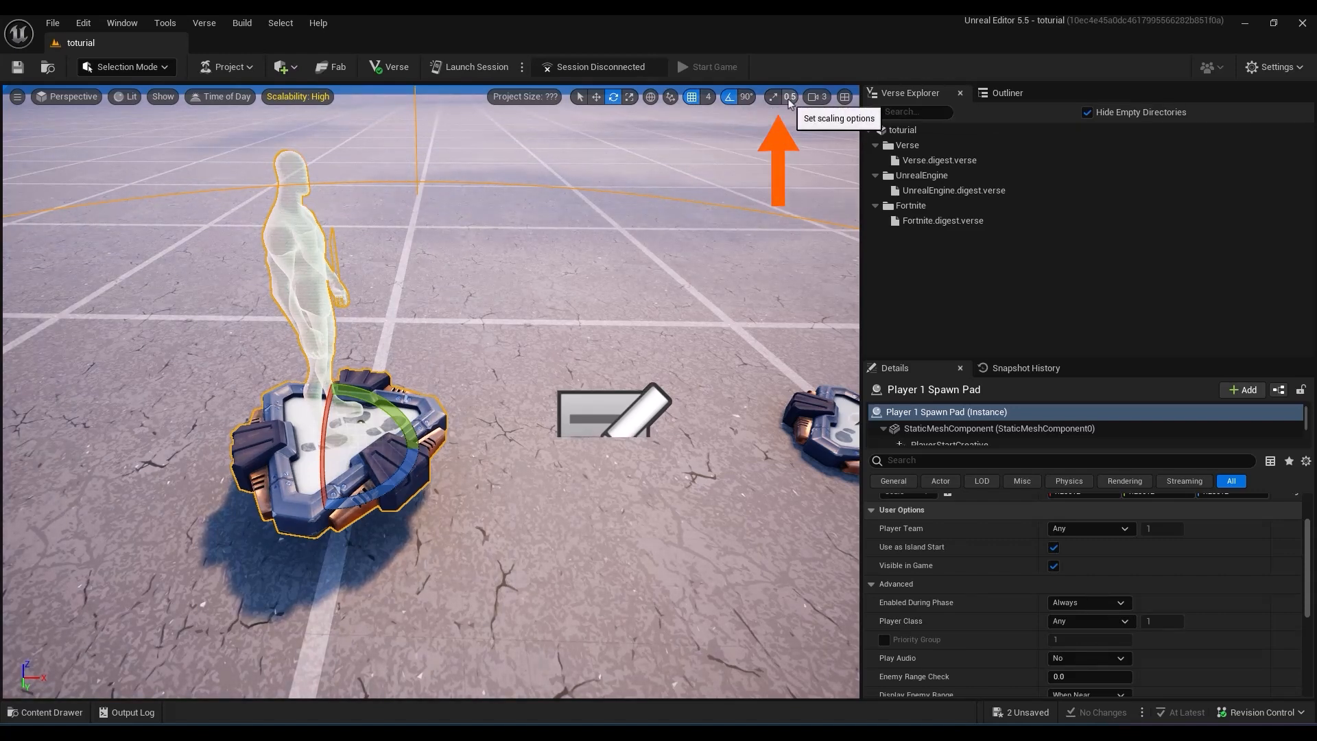
Set the position grid snap to 64 and move Player 1 Spawn Pad along the X axis toward Player 2 Spawn Pad.
click(708, 97)
click(727, 240)
key(w)
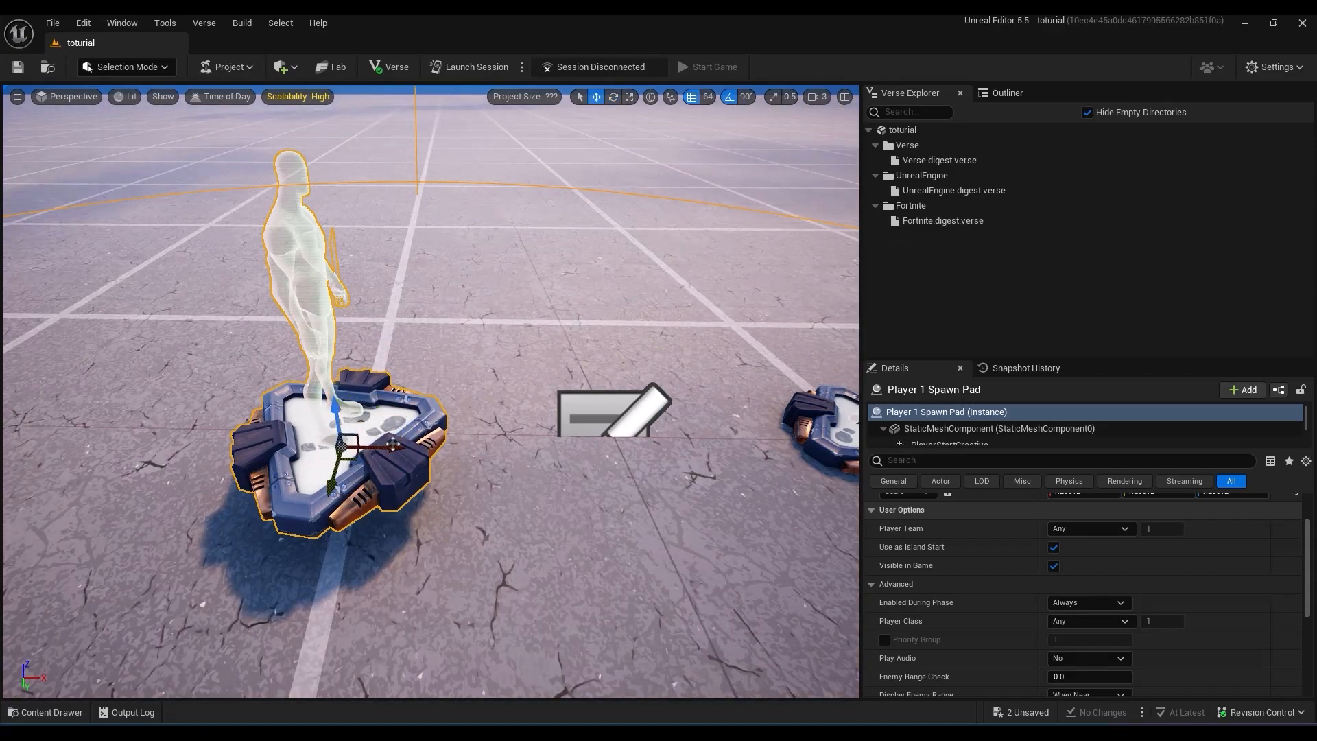
drag(352, 445, 402, 430)
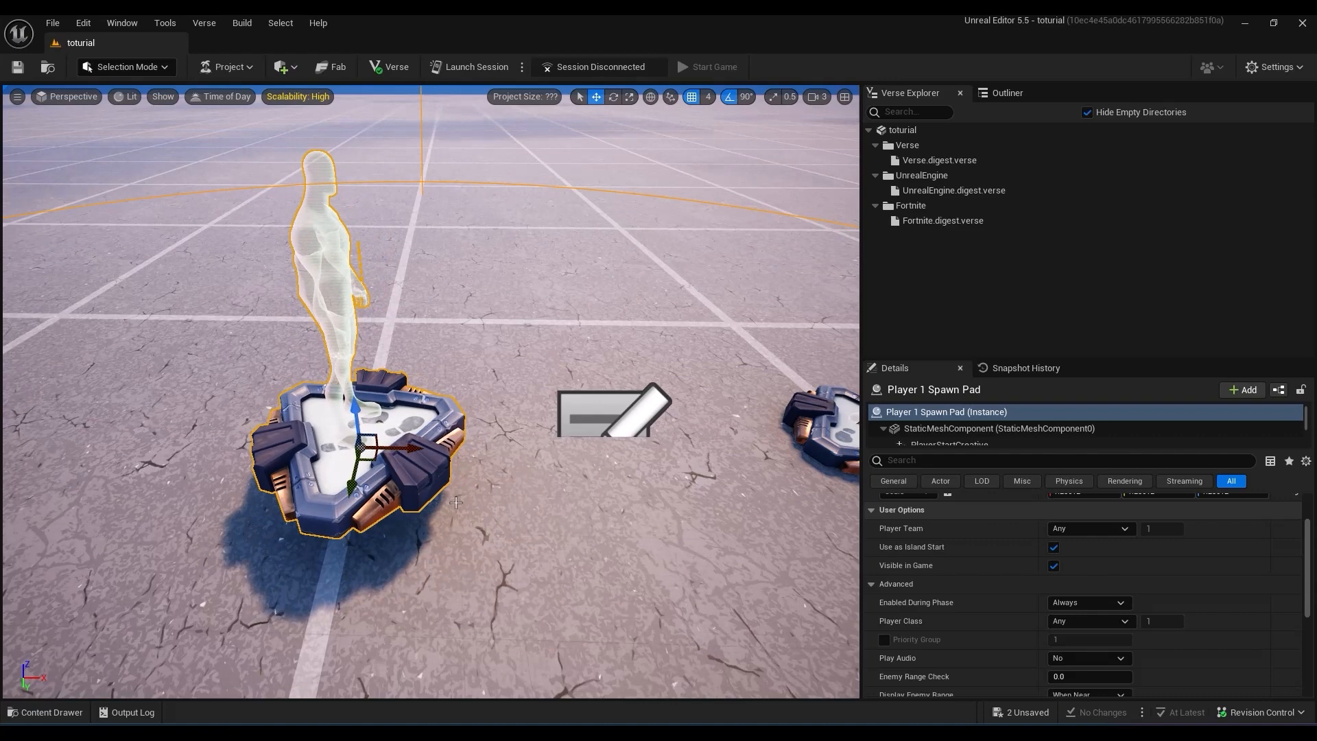
Try rotating Player 1 Spawn Pad with 10° rotation snapping, undo the rotation, and try scaling the pad with 0.5 scale snapping.
key(e)
click(747, 96)
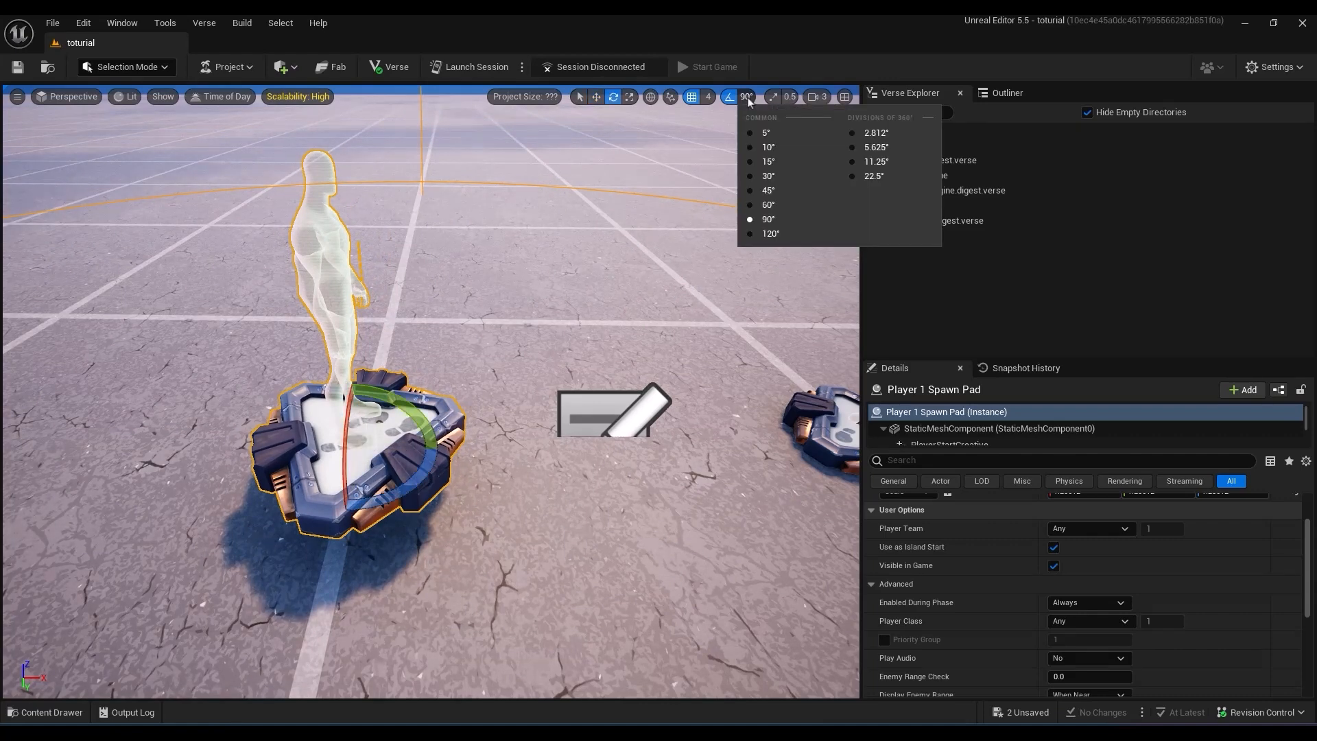
click(763, 148)
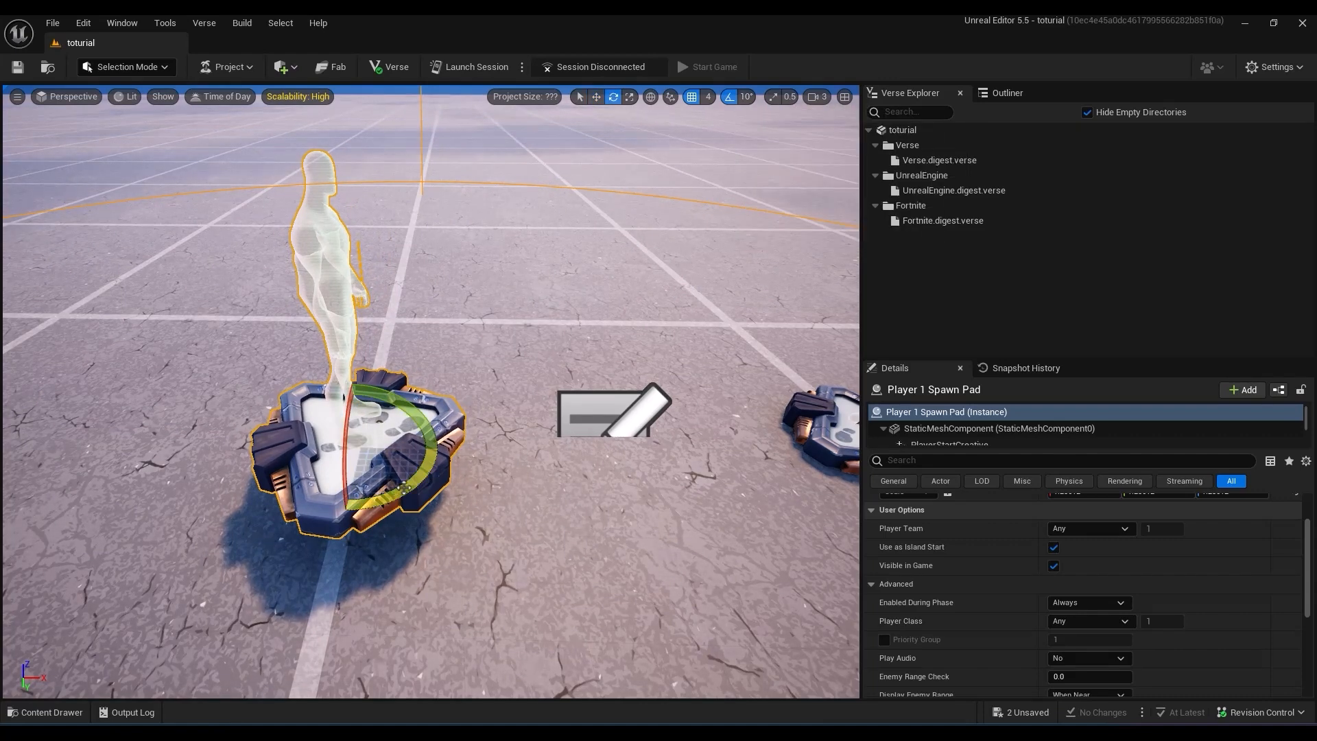
mouse_move(403, 487)
mouse_down()
mouse_move(439, 480)
mouse_move(391, 500)
mouse_move(447, 473)
mouse_move(388, 499)
mouse_up()
click(730, 97)
key(ctrl+z)
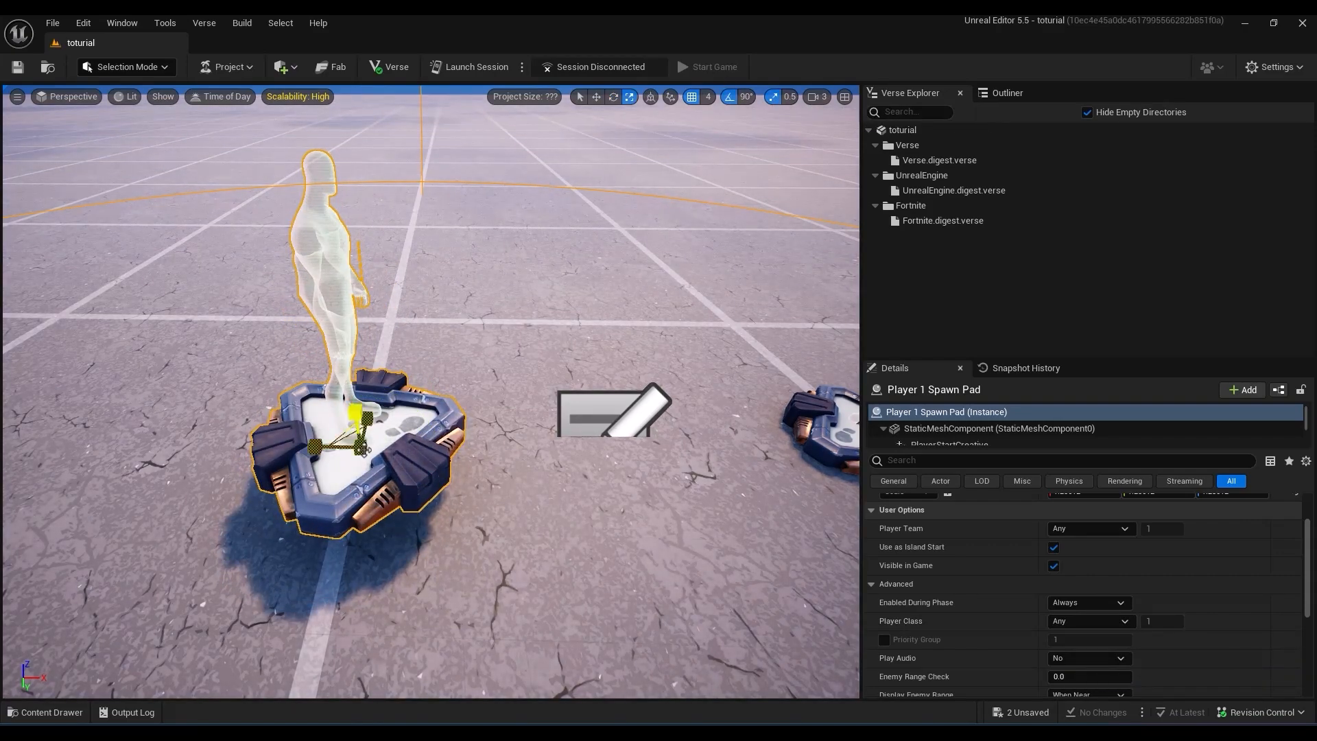
drag(365, 449, 384, 429)
drag(384, 428, 365, 450)
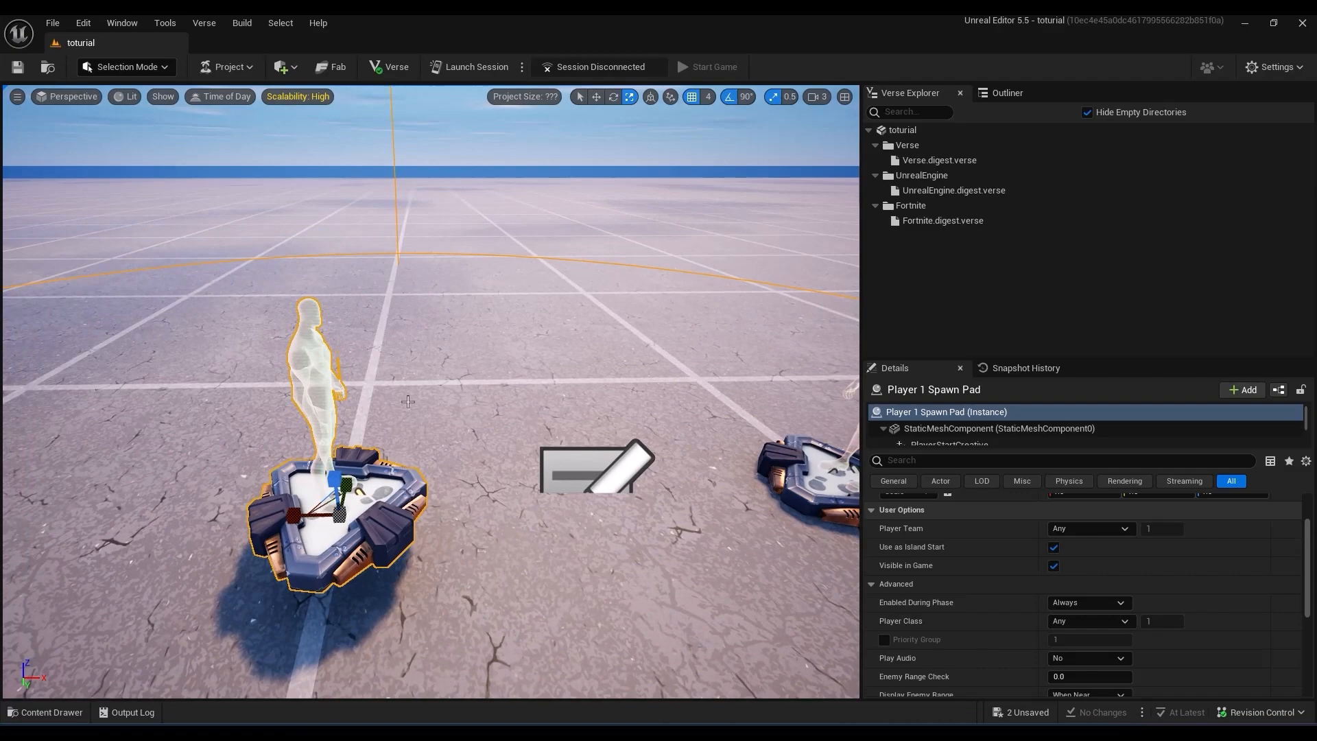
Set the viewport camera speed to 16 and fly the camera away from the spawn pads, sideways and back.
right_drag(431, 391, 446, 393)
click(810, 97)
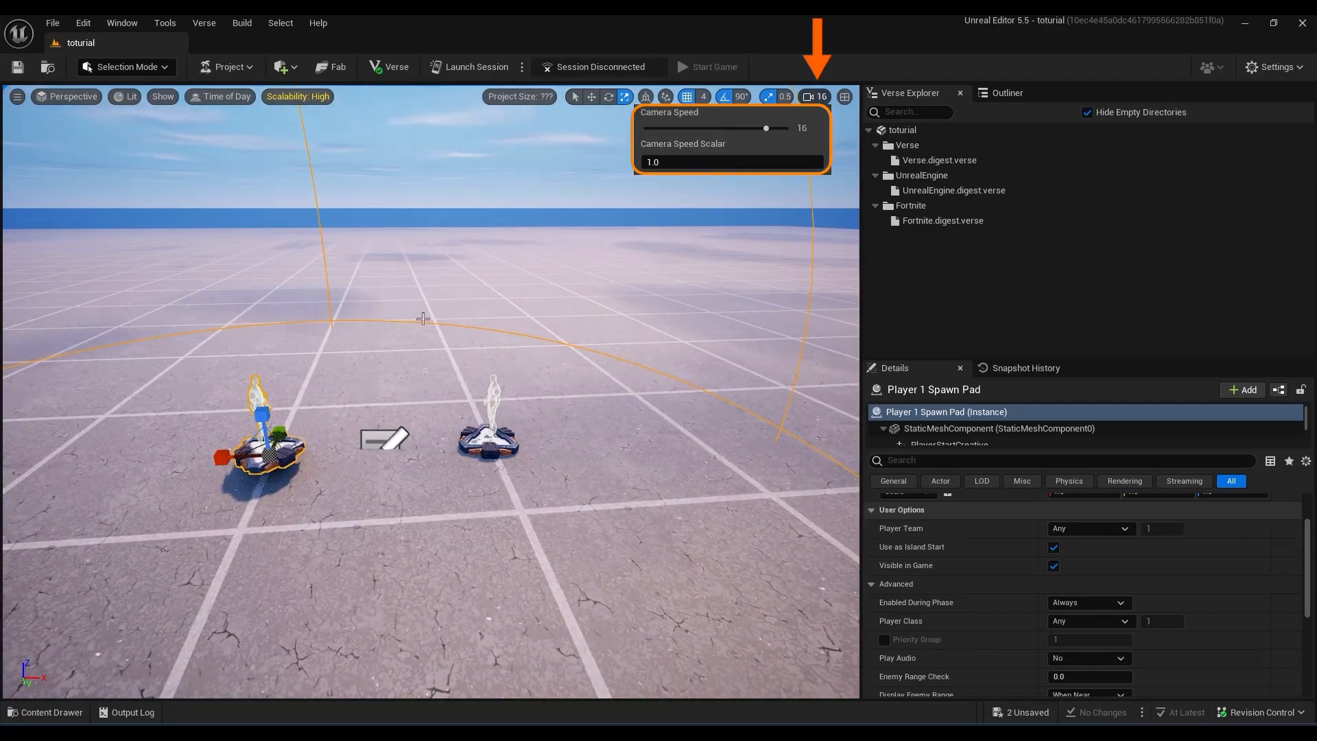
right_drag(423, 318, 508, 322)
key(s)
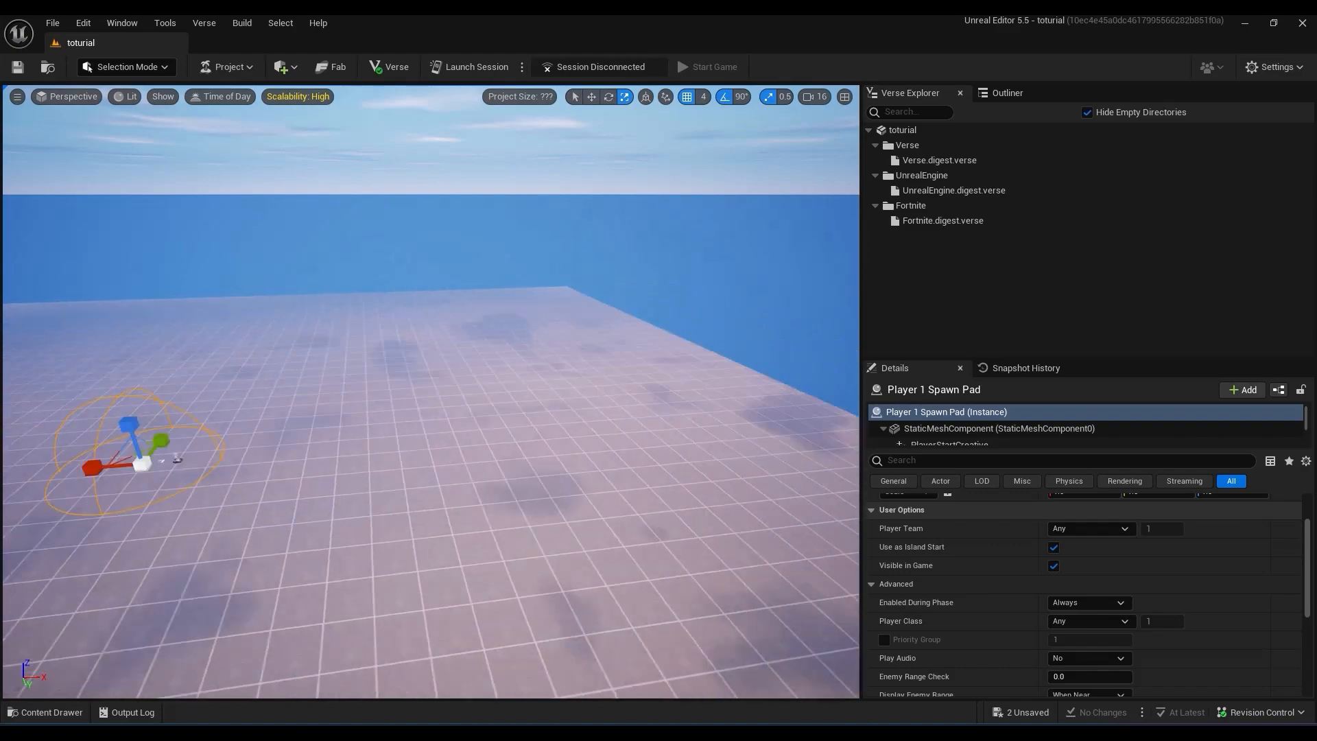
key(a)
key(d)
key(w)
key(s)
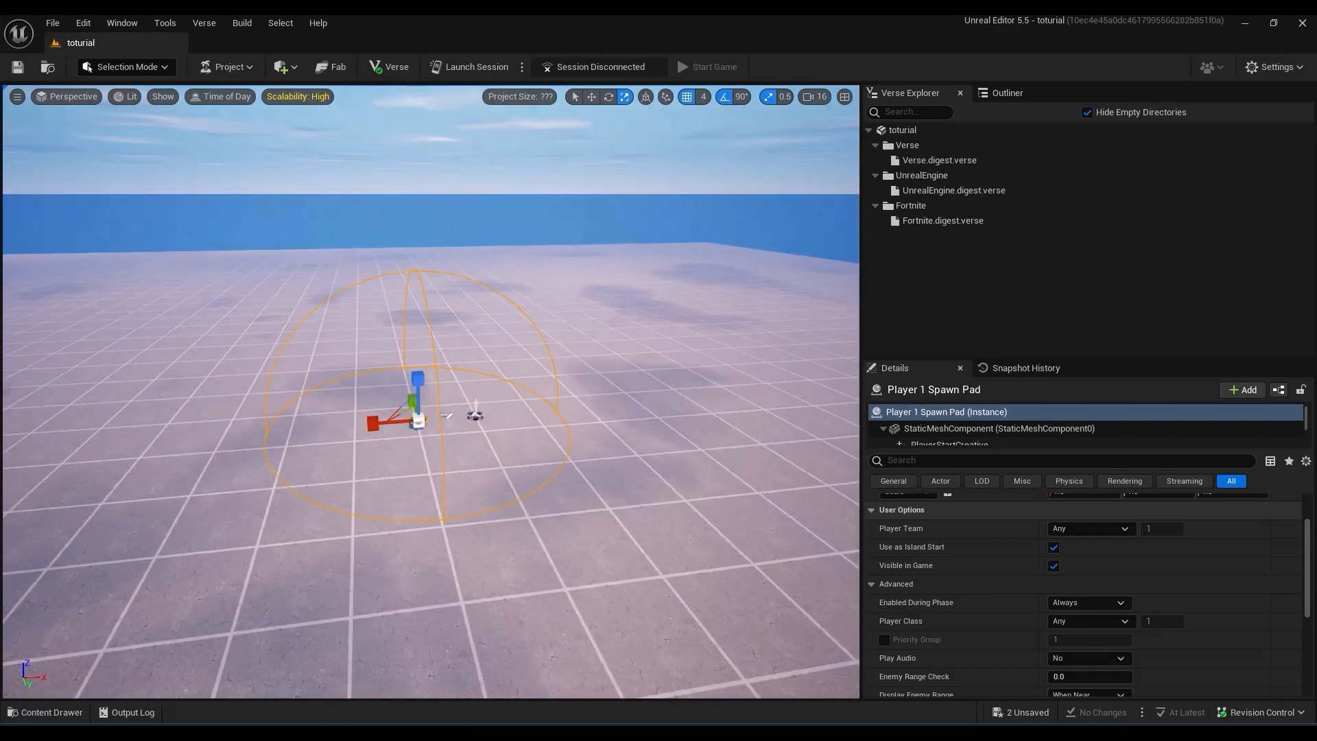
key(w)
Vary the camera speed while flying toward and away from the spawn pads, finishing close to them at camera speed 2.
click(813, 97)
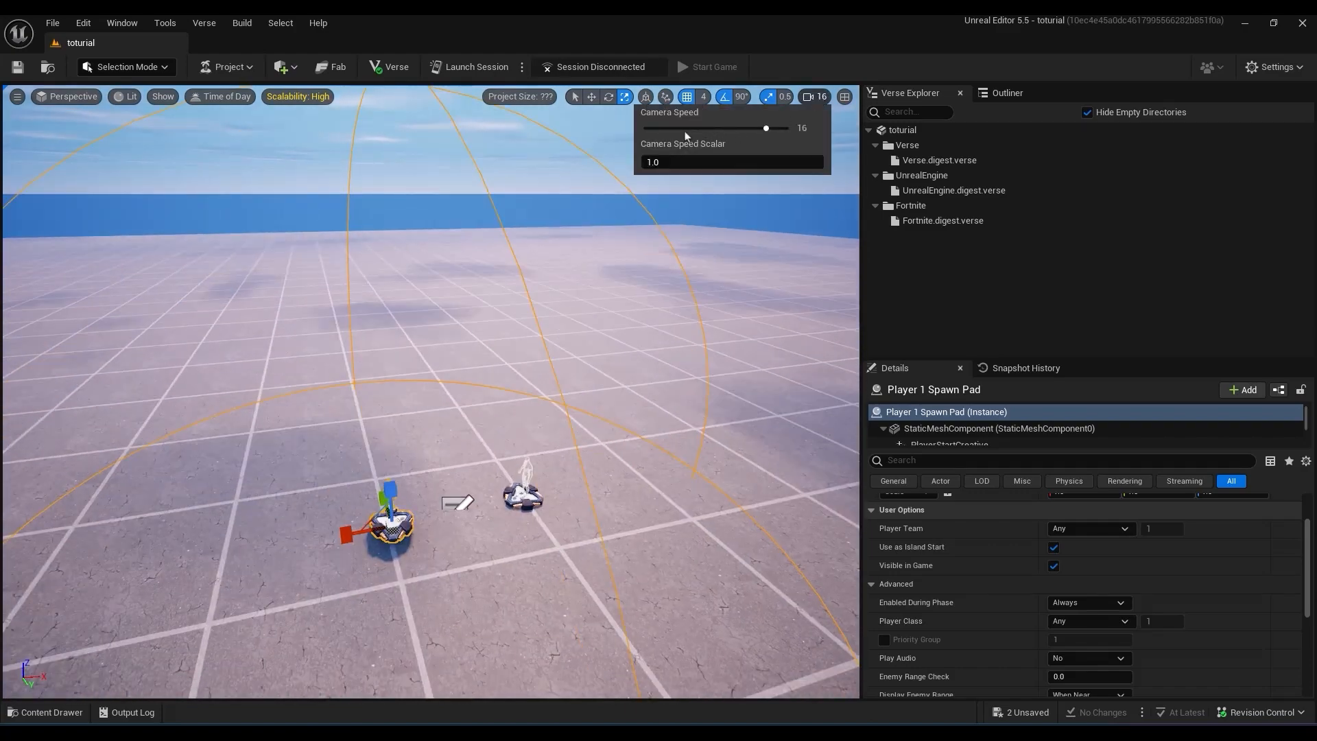
right_drag(466, 309, 419, 304)
key(w)
scroll(452, 350, up, 5)
scroll(419, 306, down, 4)
key(s)
scroll(419, 303, up, 8)
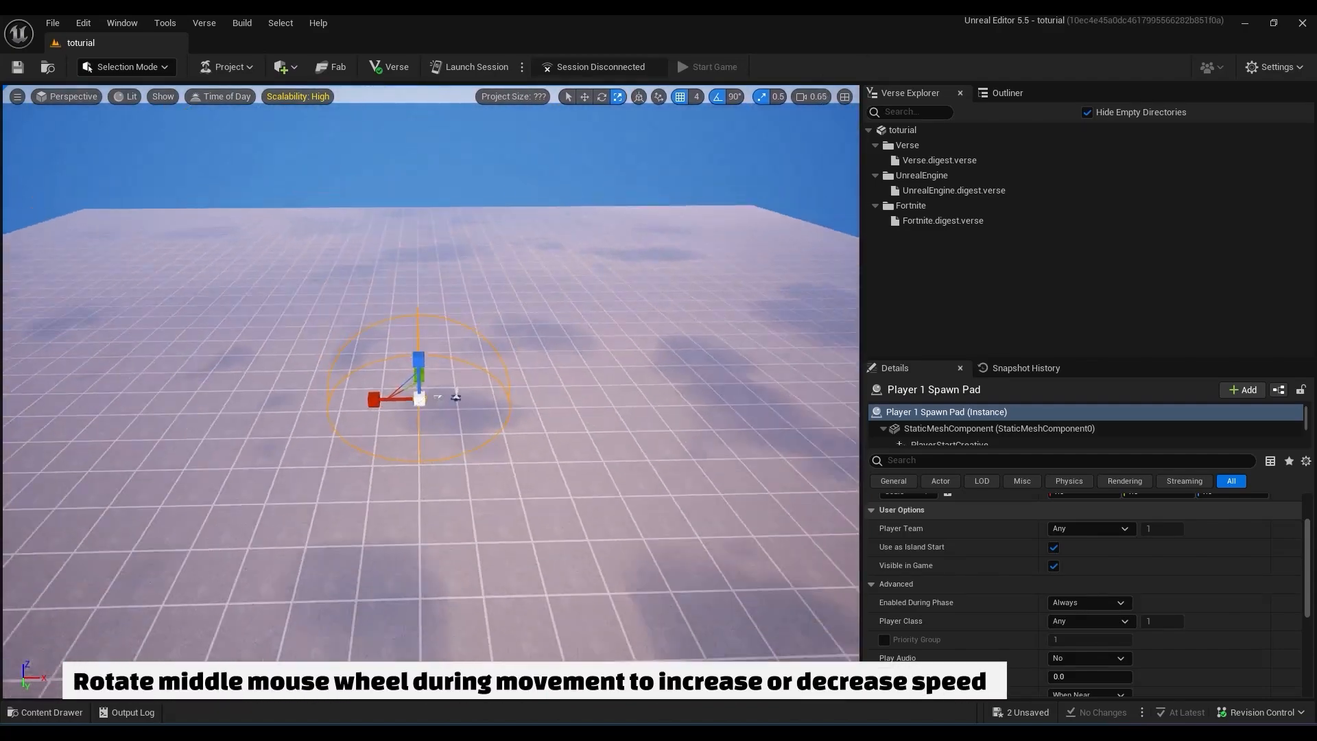
scroll(419, 303, up, 3)
key(w)
scroll(419, 304, down, 10)
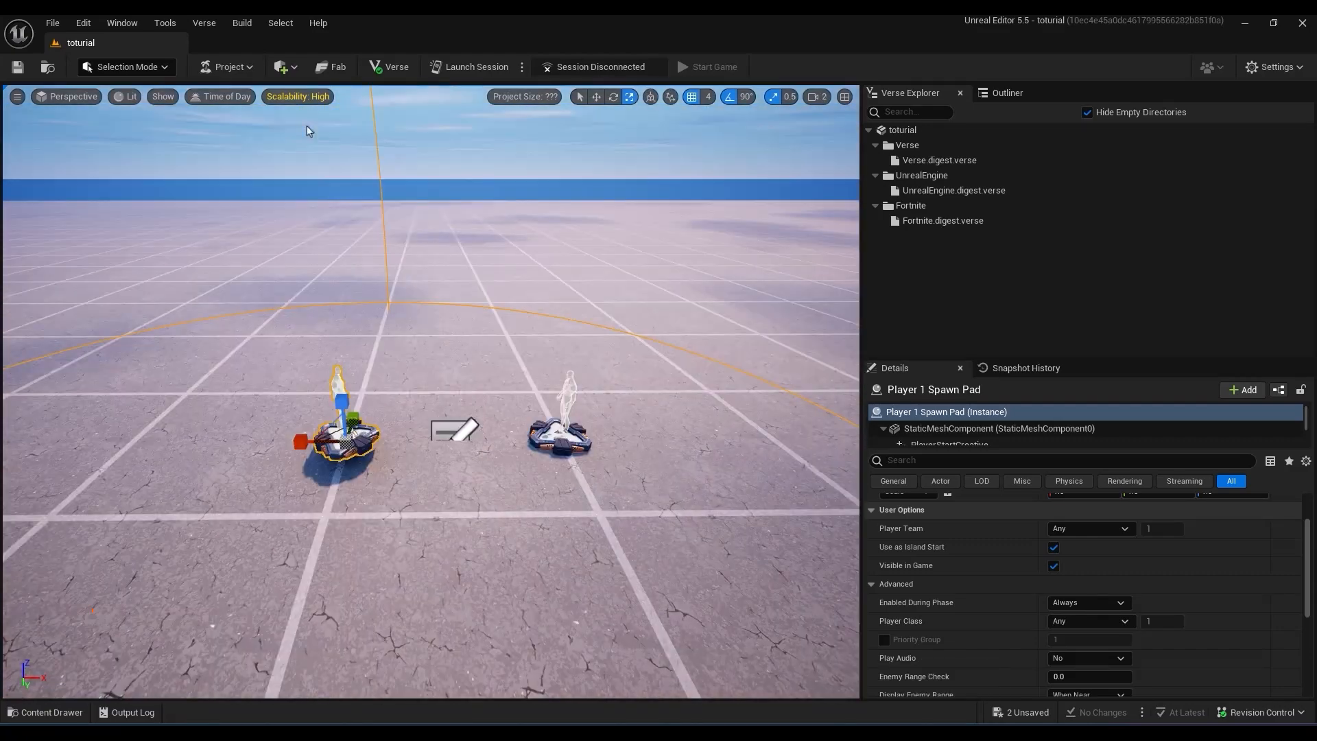
Add a Cube shape and a Point Light to the level between the two spawn pads.
click(295, 68)
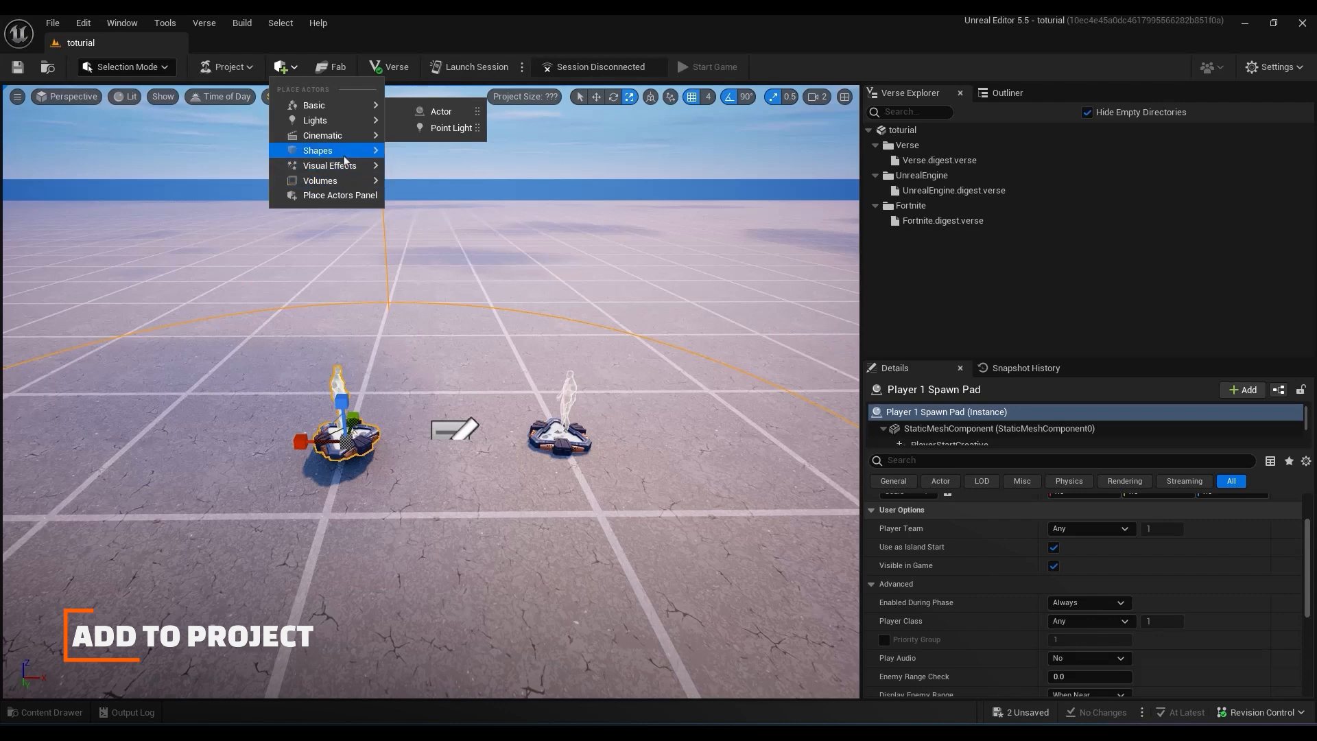
mouse_move(345, 160)
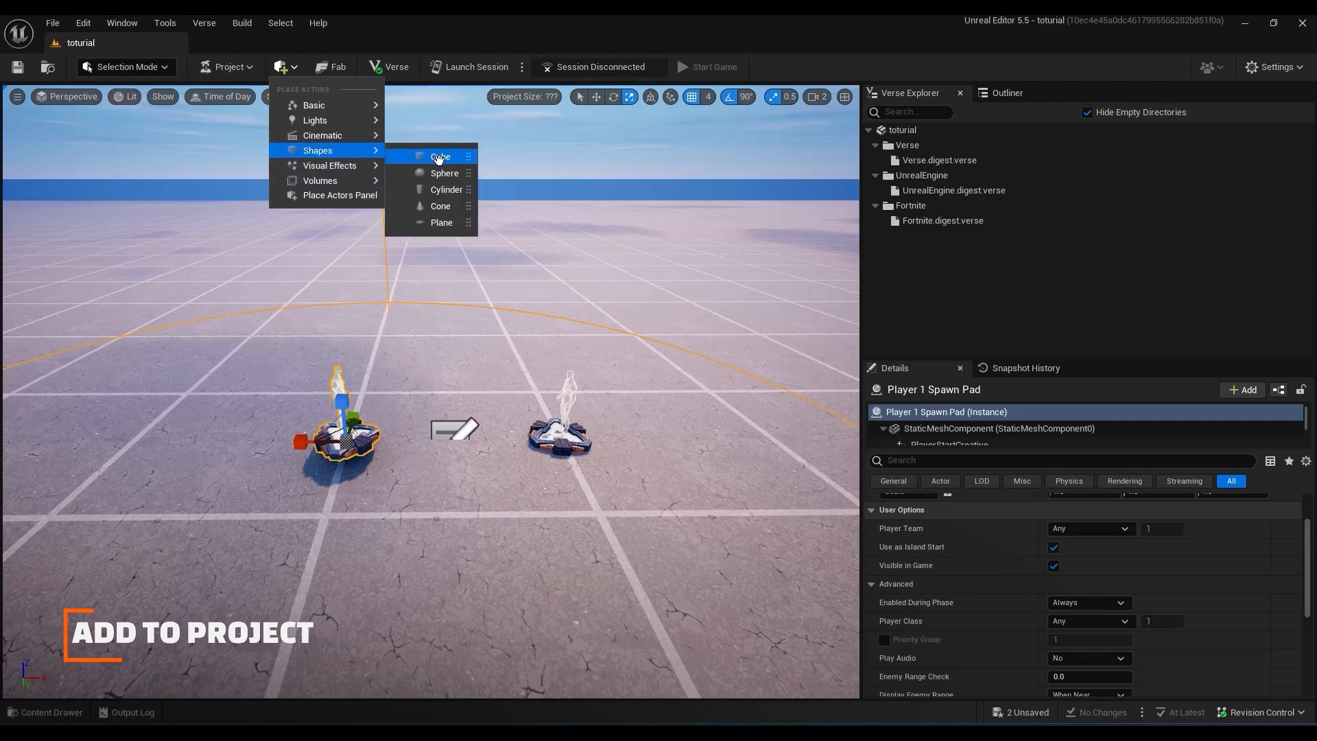
click(440, 157)
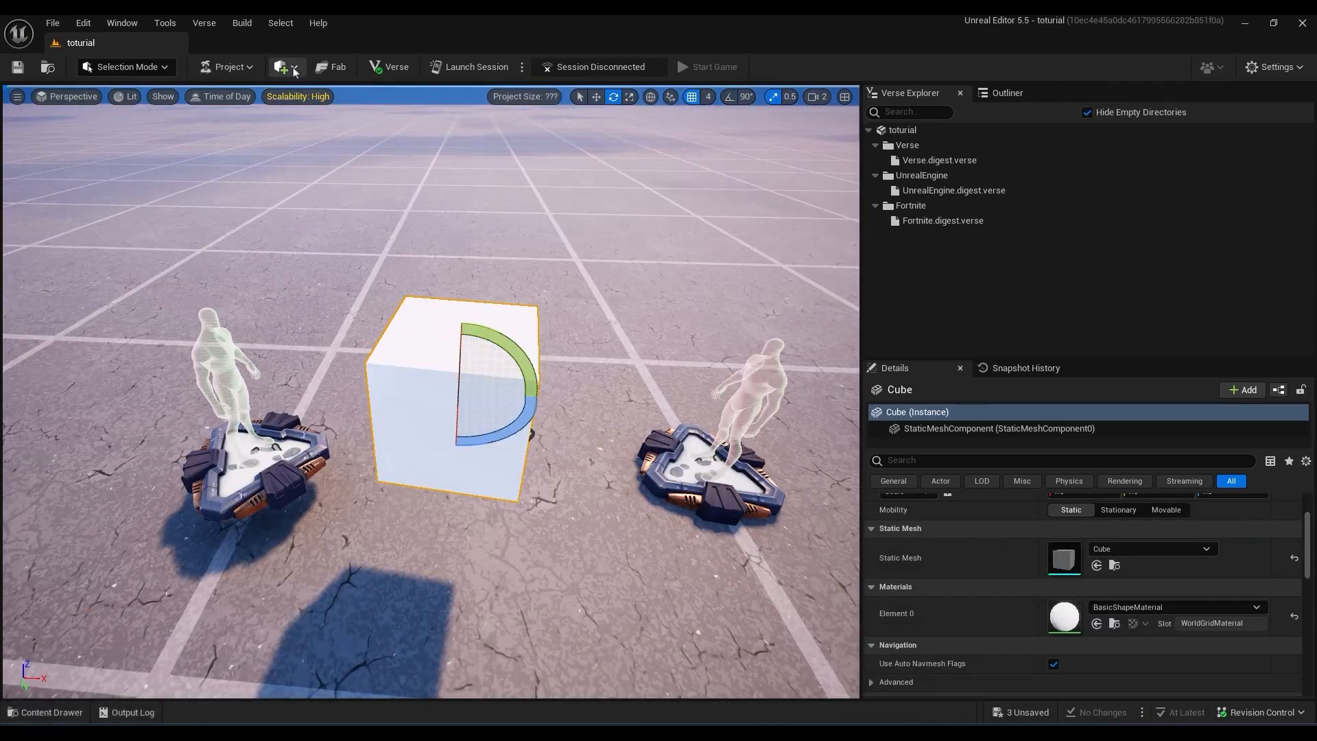
click(284, 66)
mouse_move(352, 130)
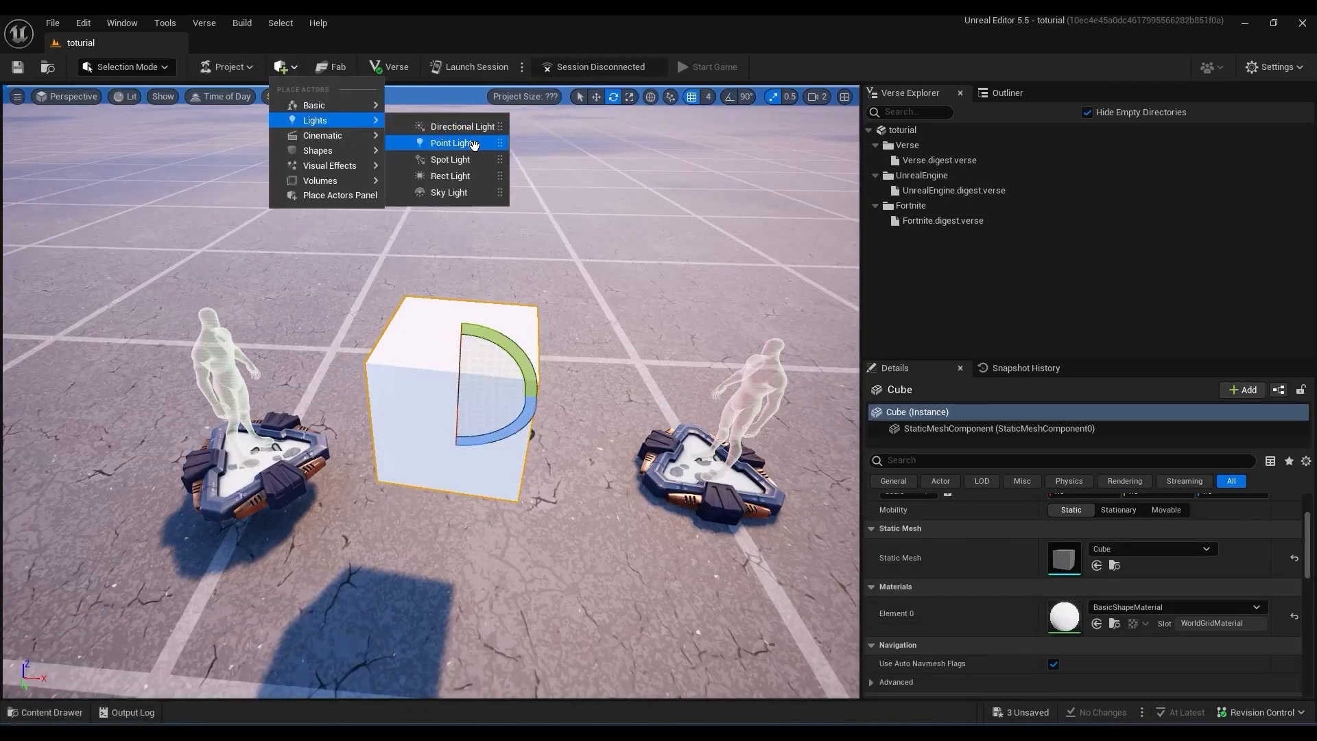
click(451, 142)
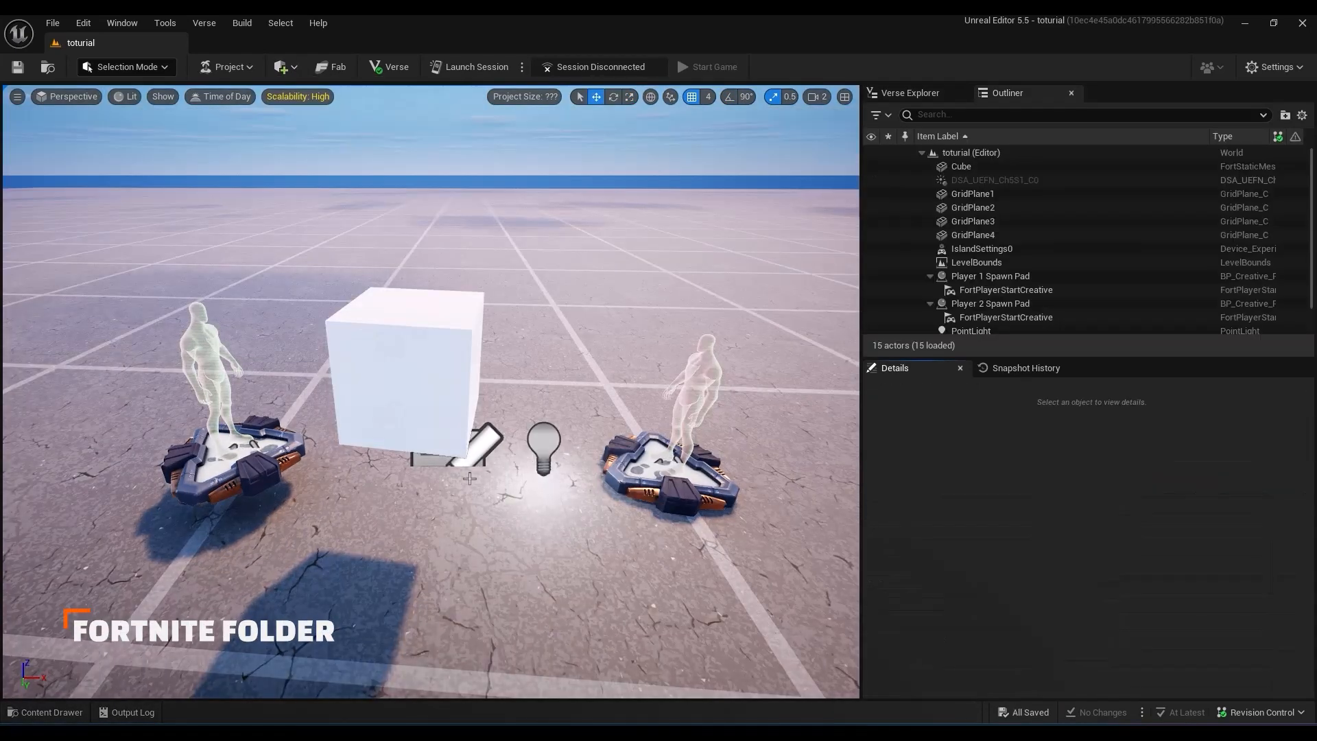
Browse the project content to the Devices folder inside the Fortnite folder.
scroll(431, 390, down, 3)
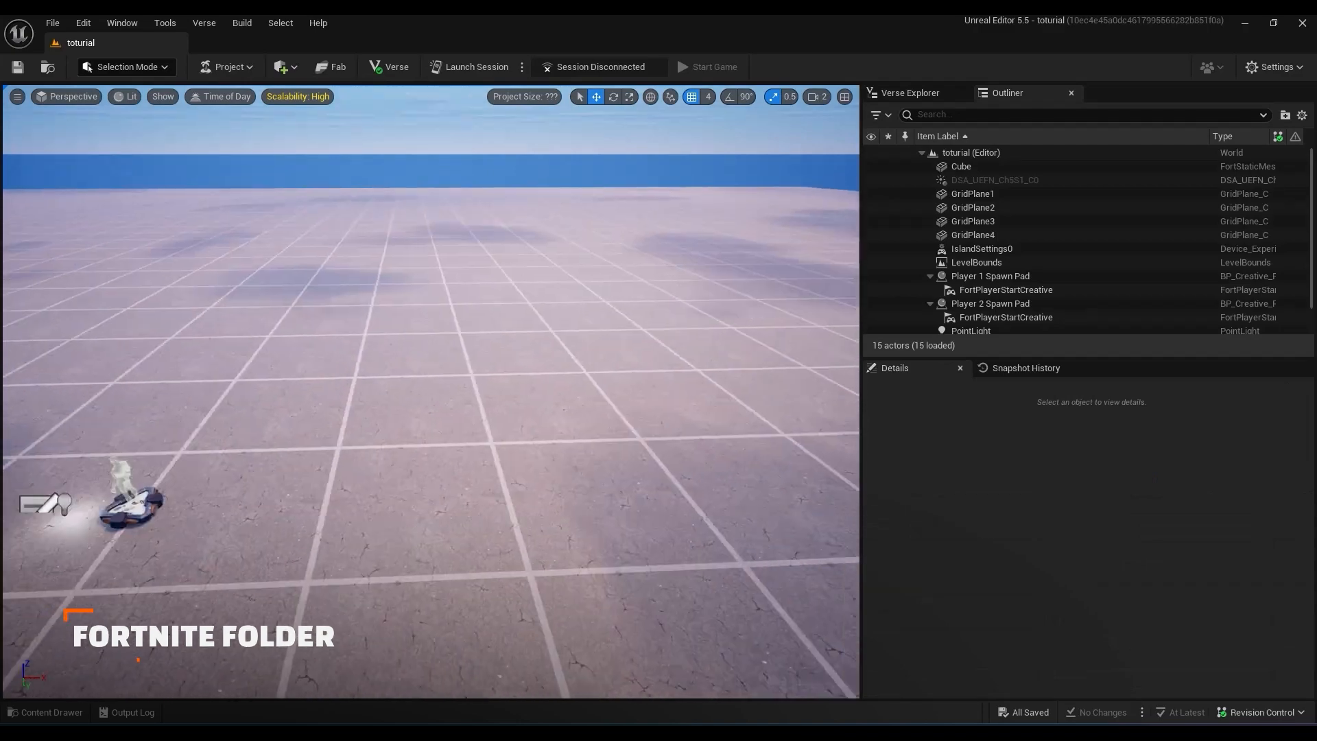
key(ctrl+space)
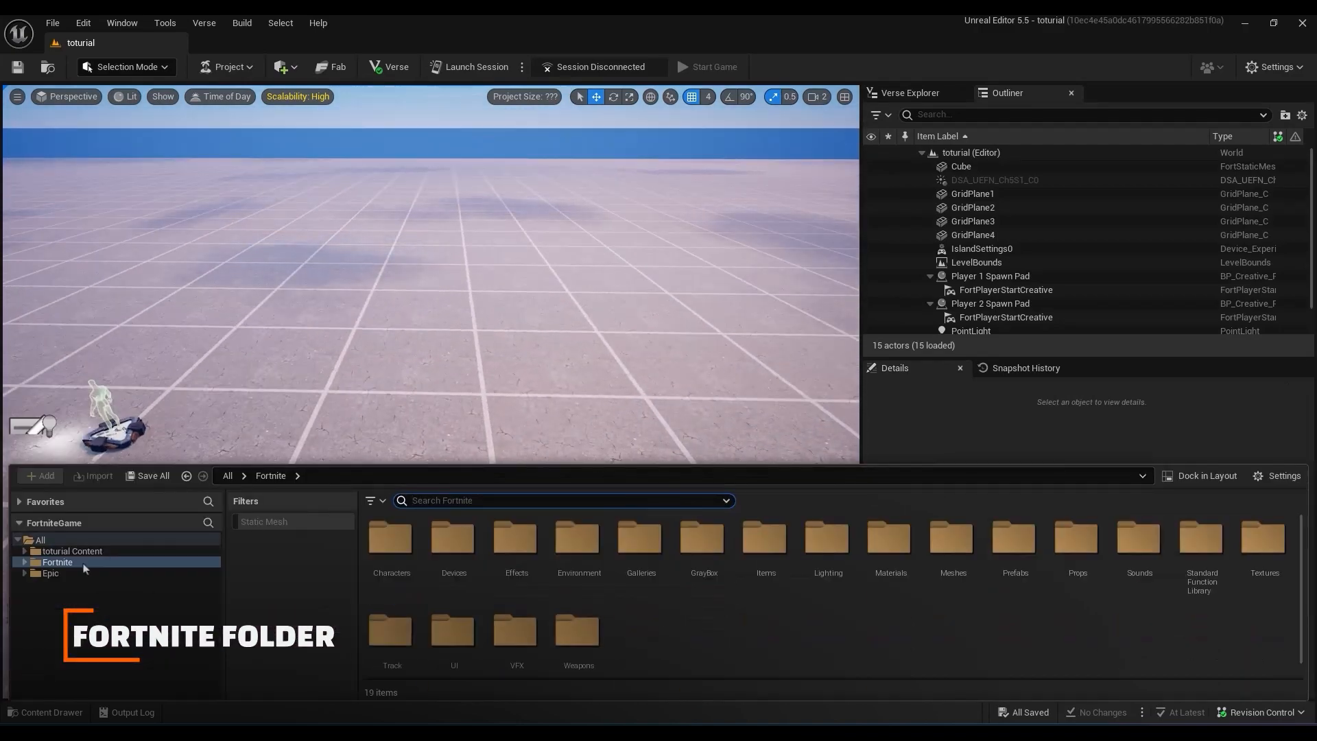
click(26, 563)
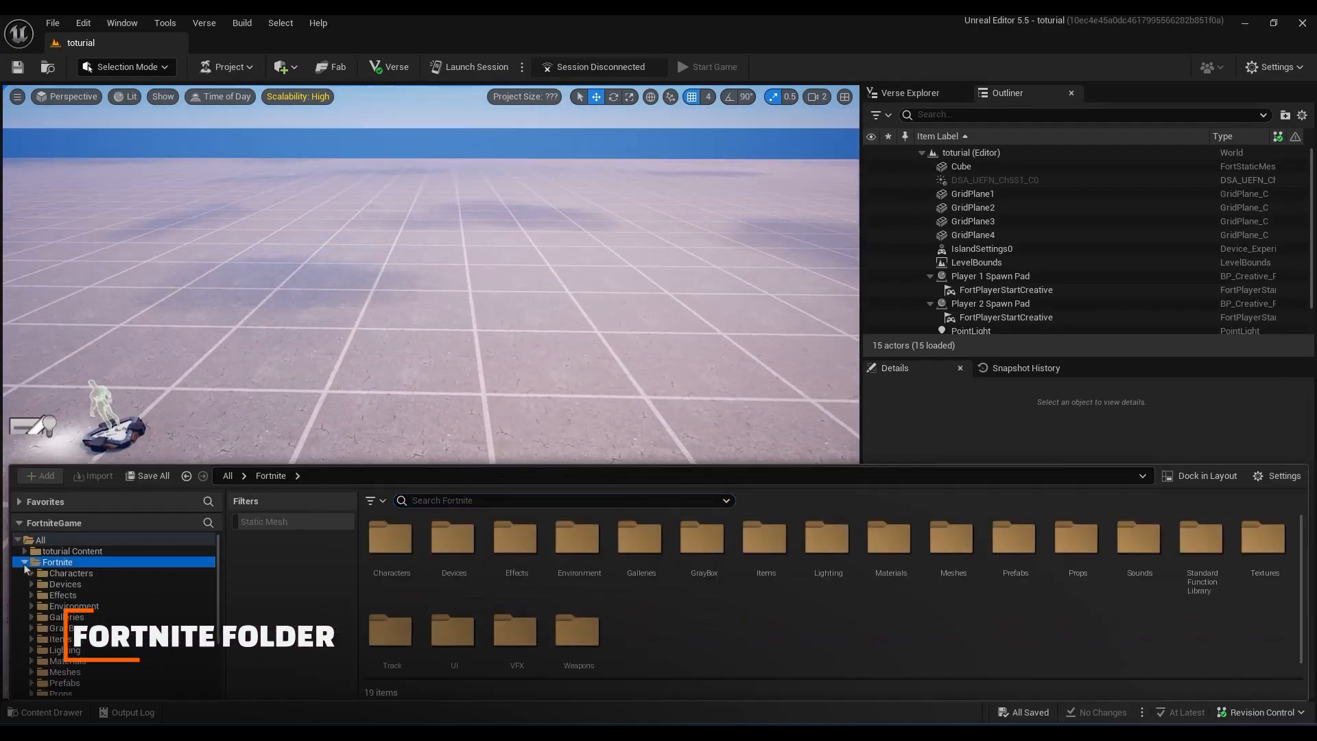
click(69, 584)
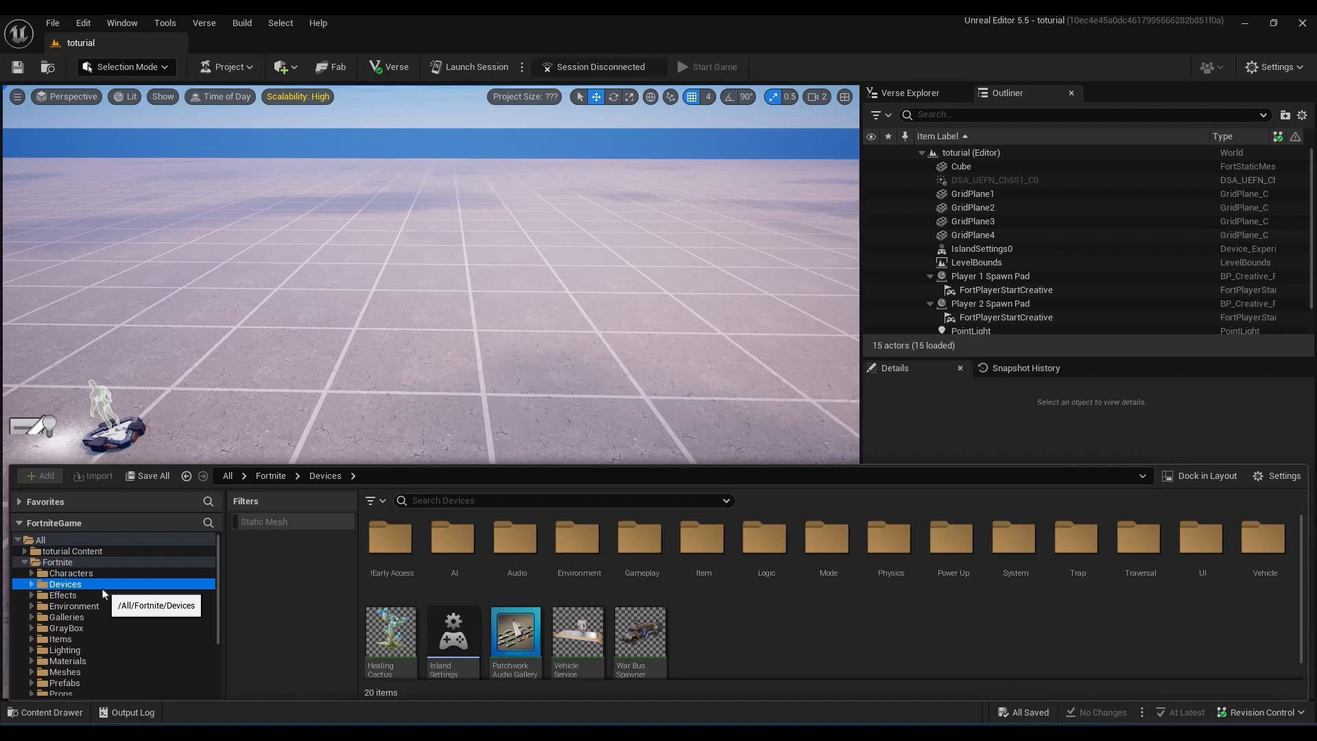
Place a Guard Spawner from the AI devices folder on the open ground away from the spawn pads.
double_click(453, 538)
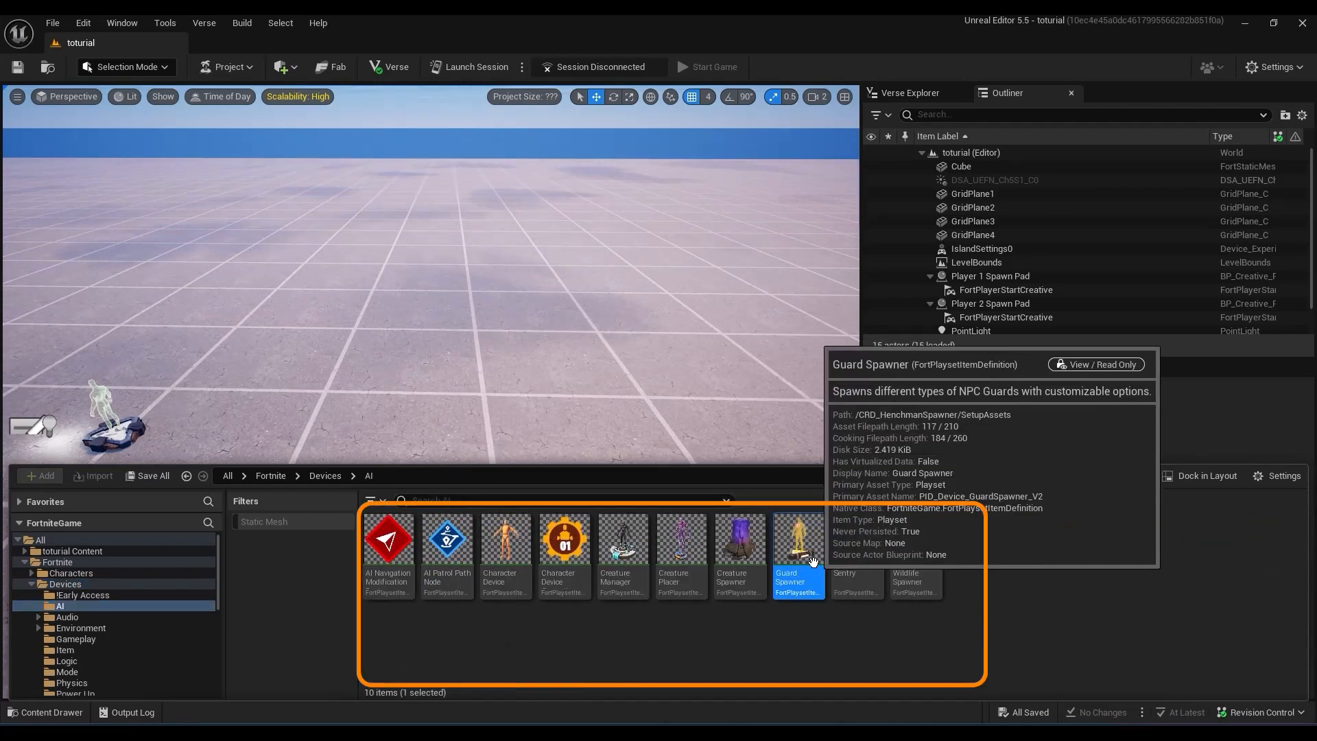
drag(797, 548, 501, 410)
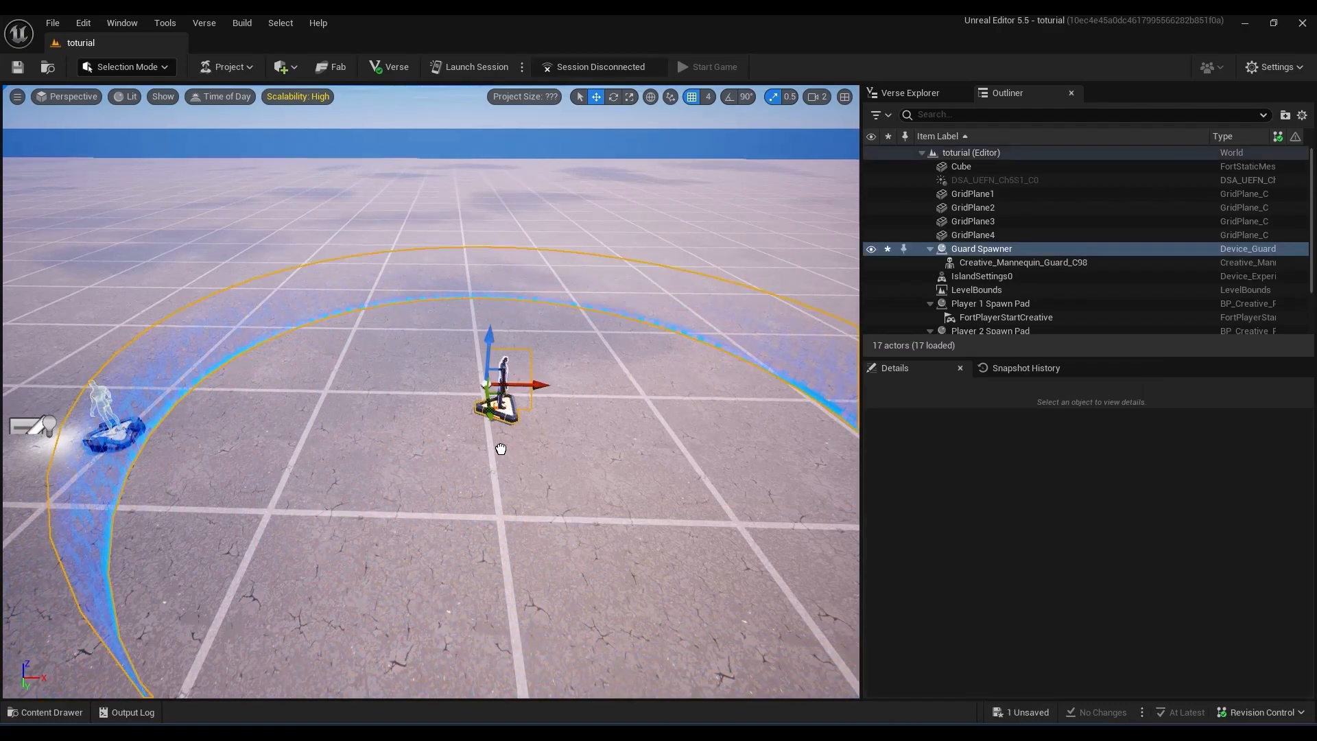
right_drag(500, 448, 396, 466)
key(w)
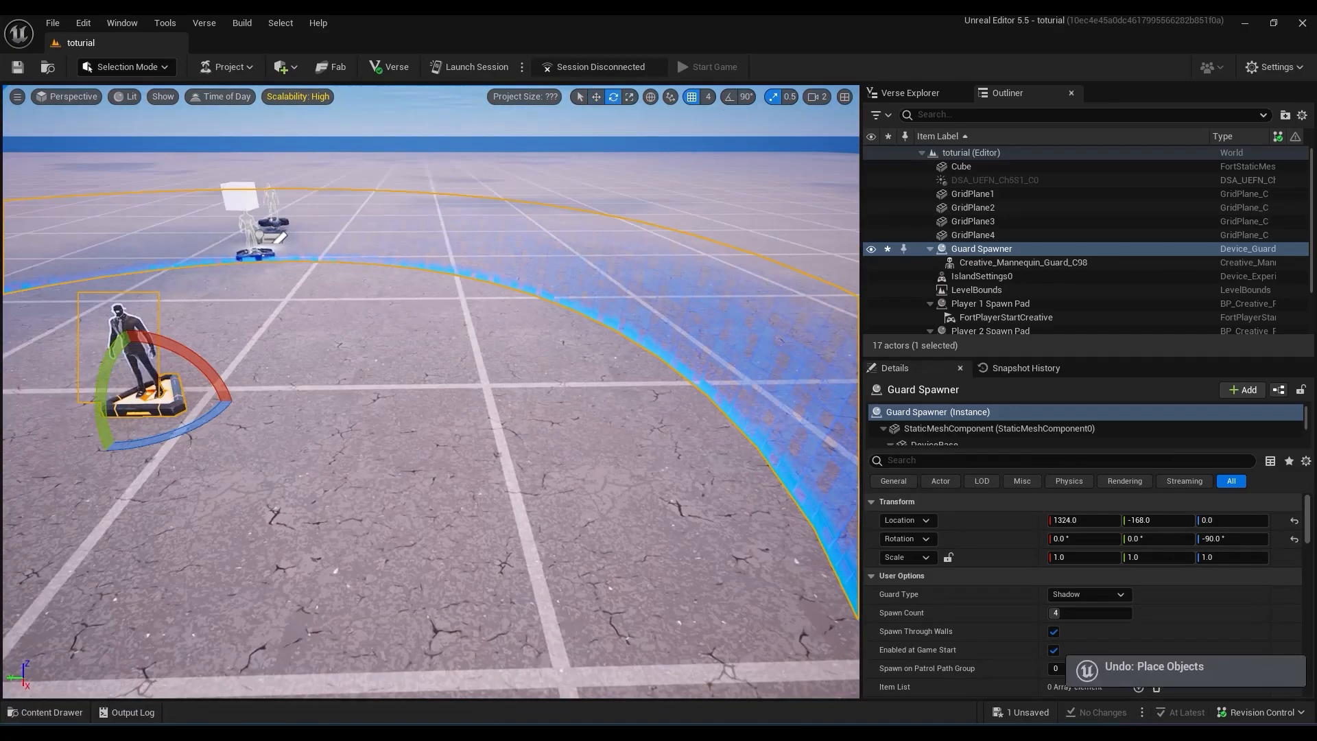
Place an Environmental Trap - Launch Pad from the Trap devices folder on the ground near the Guard Spawner.
key(ctrl+space)
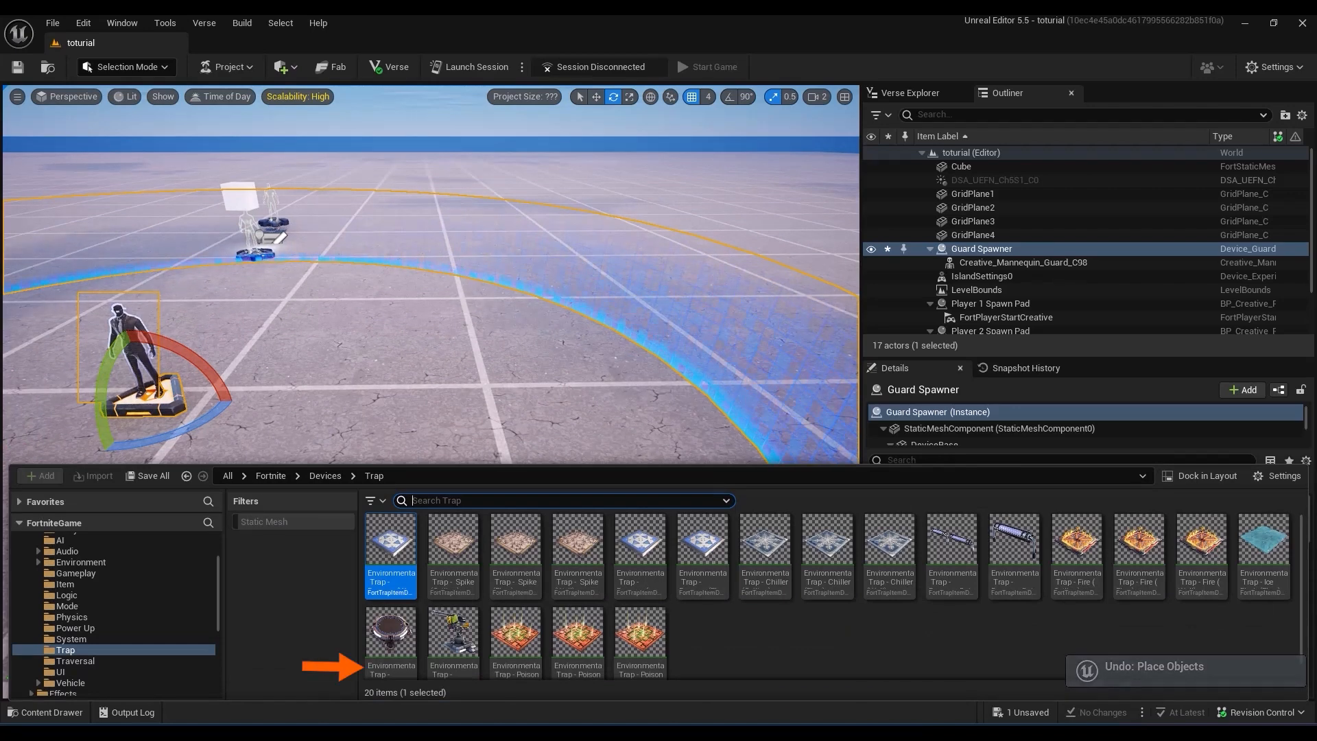
mouse_move(389, 645)
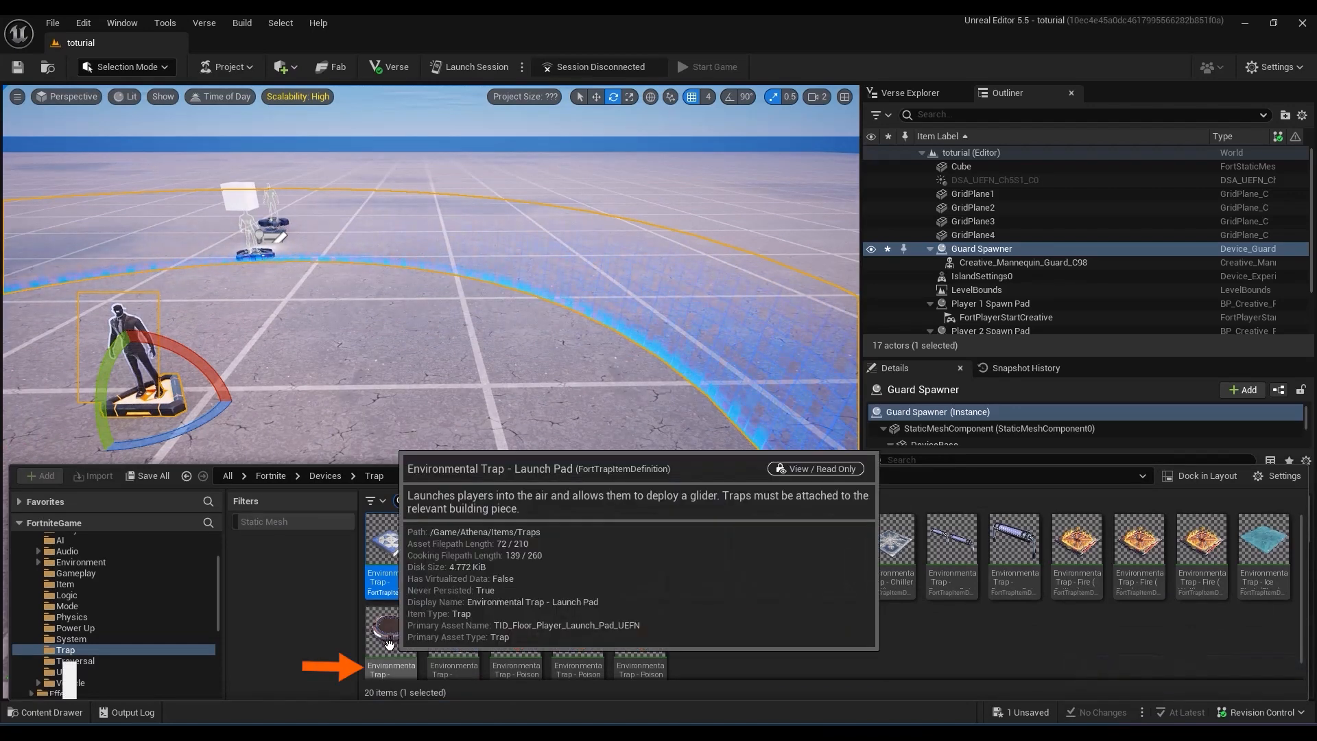
drag(389, 644, 670, 459)
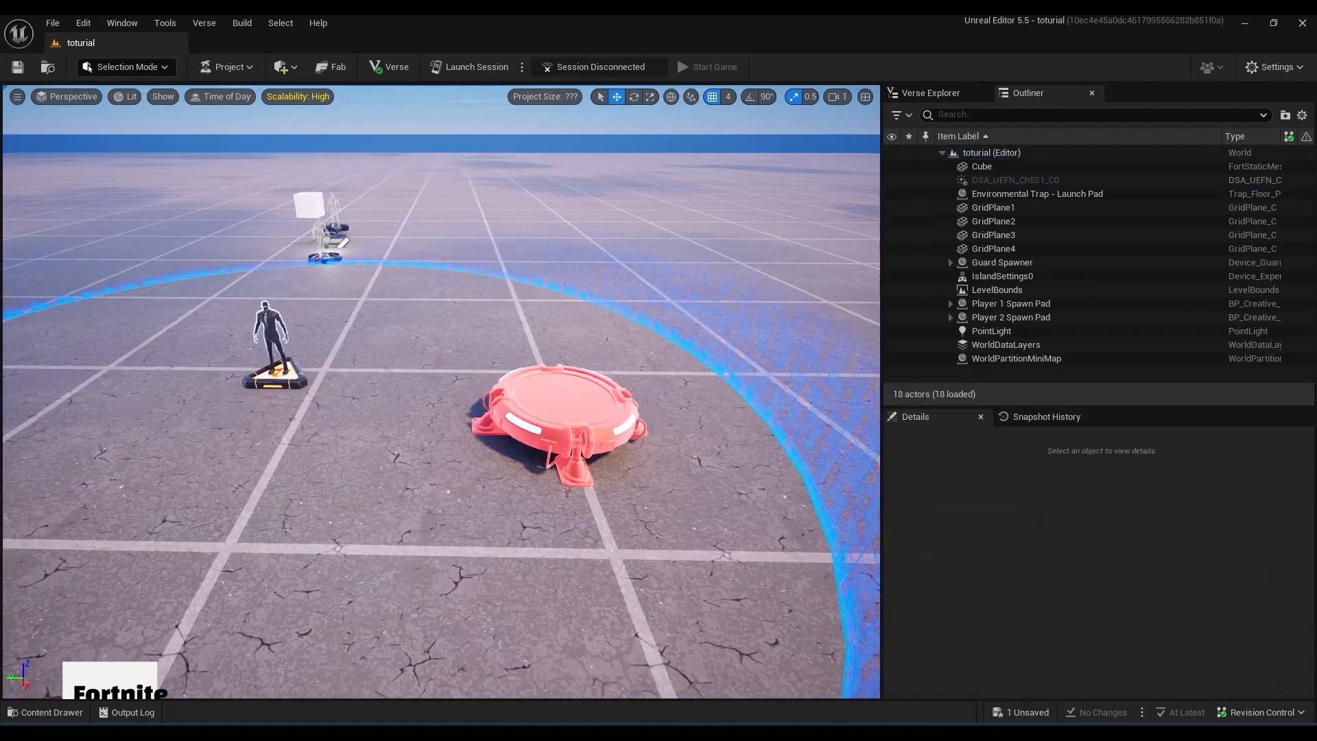
Place JunglePlants Cluster A from the Nature galleries' Chapter 4 Jungle Nature Gallery on the ground near the Guard Spawner.
key(ctrl+space)
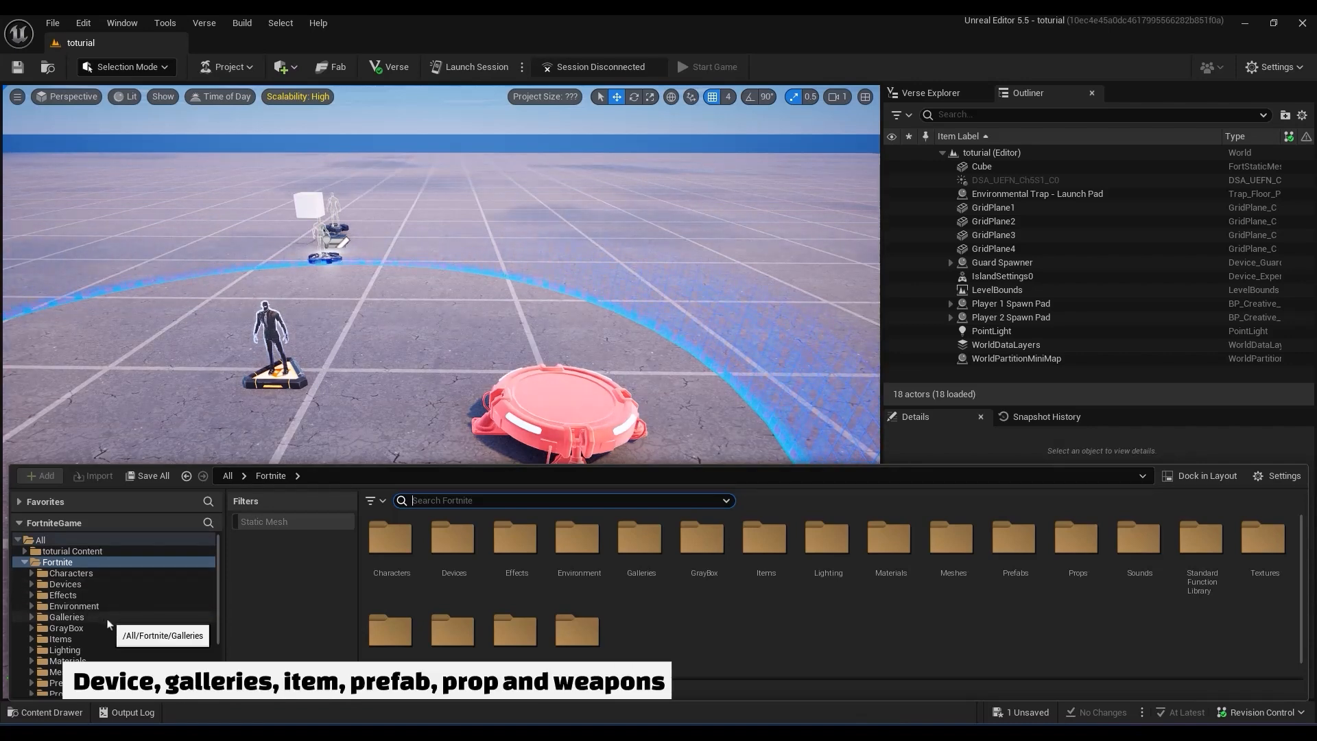
scroll(108, 624, down, 1)
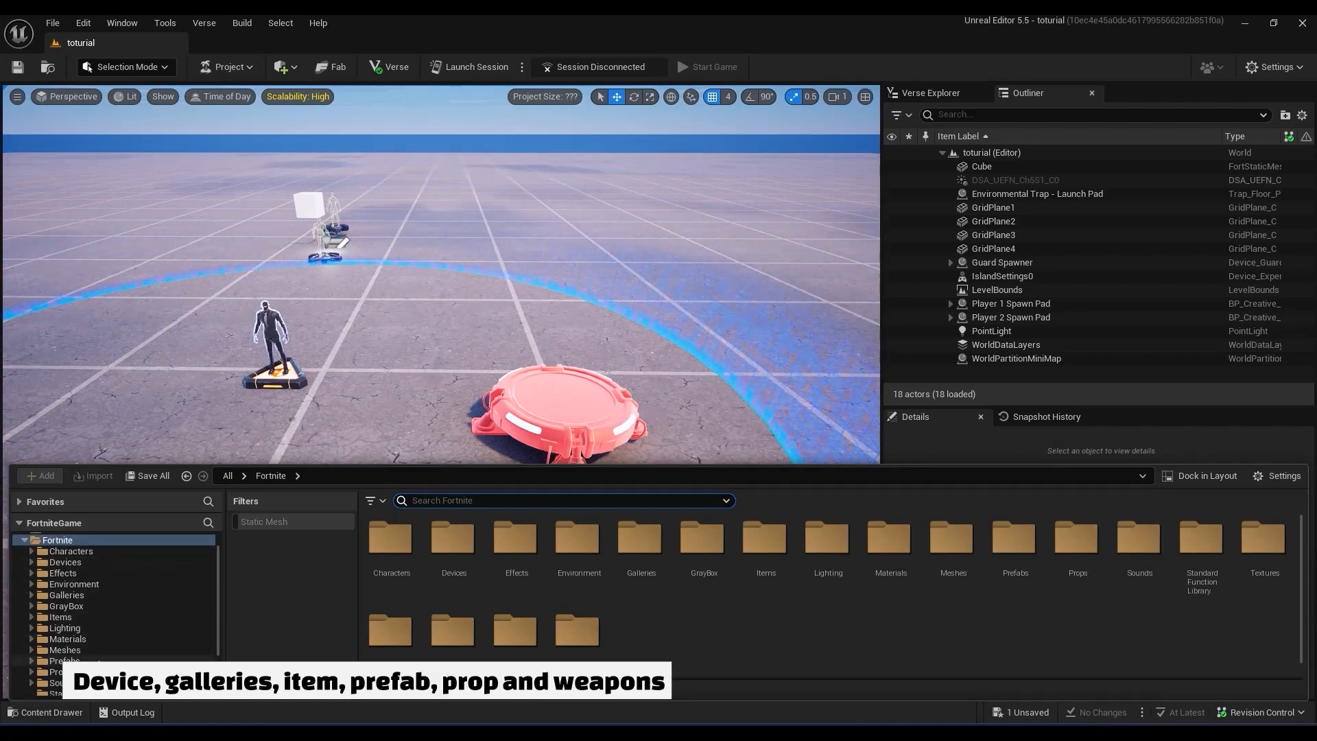
scroll(82, 679, down, 2)
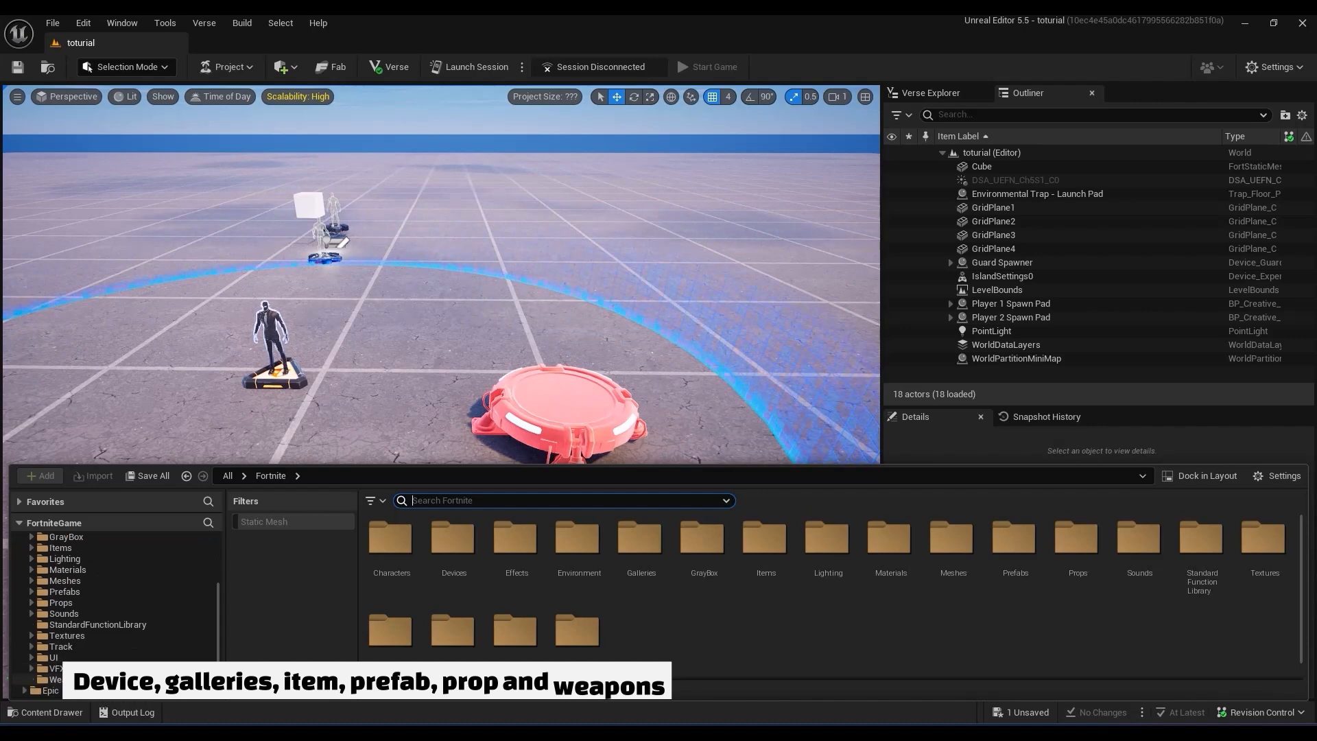
scroll(48, 620, up, 3)
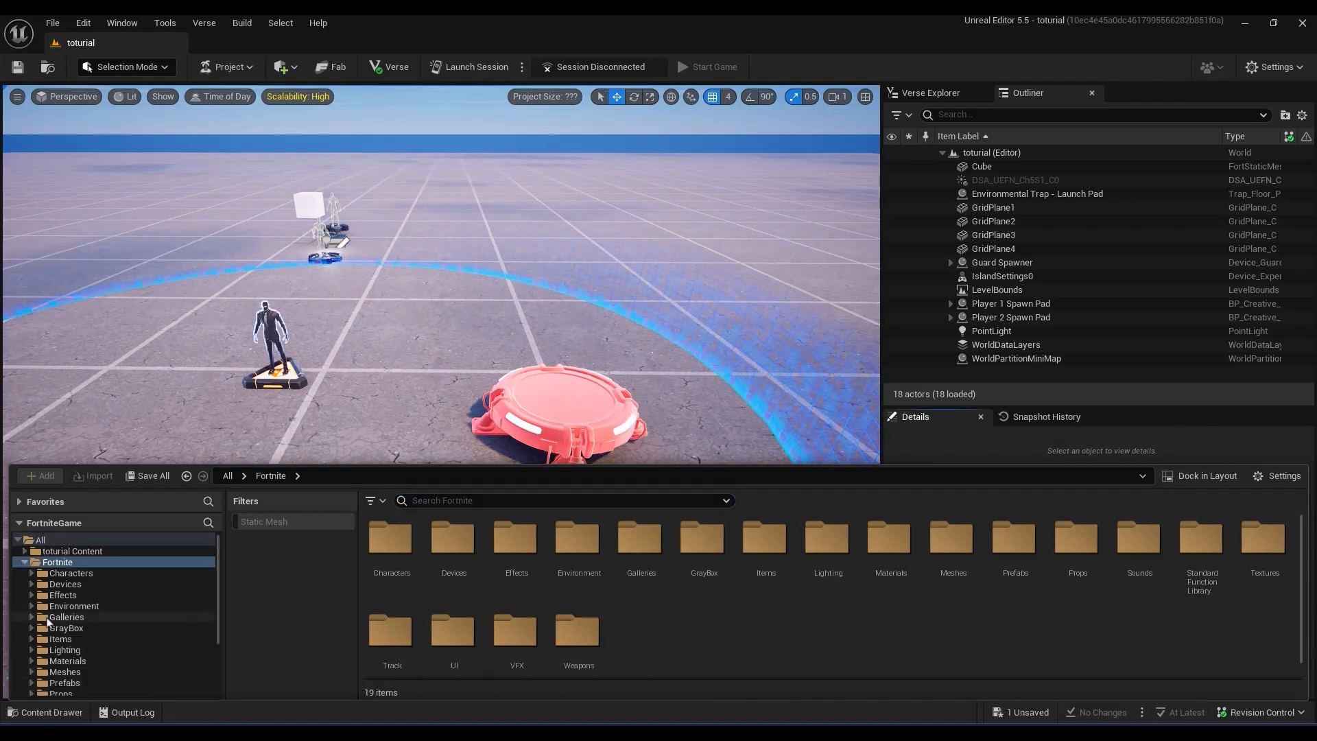
click(31, 617)
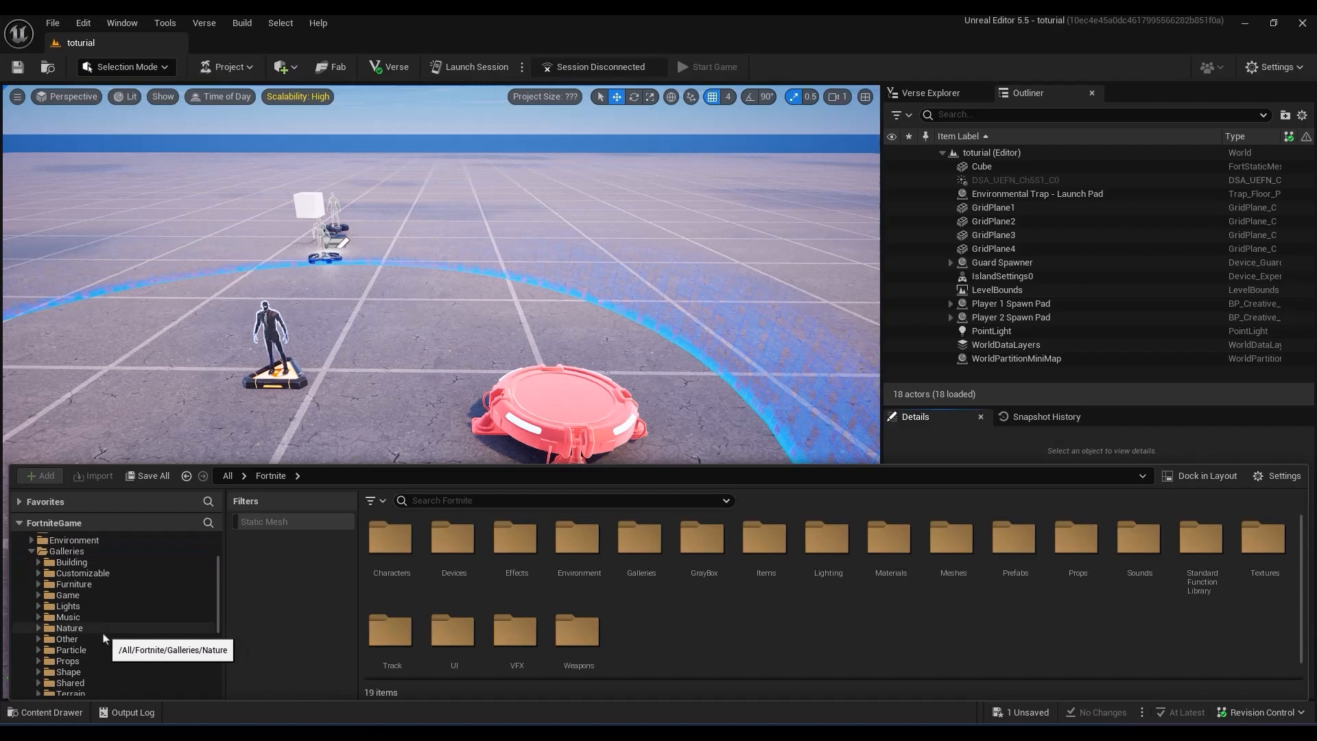
click(126, 619)
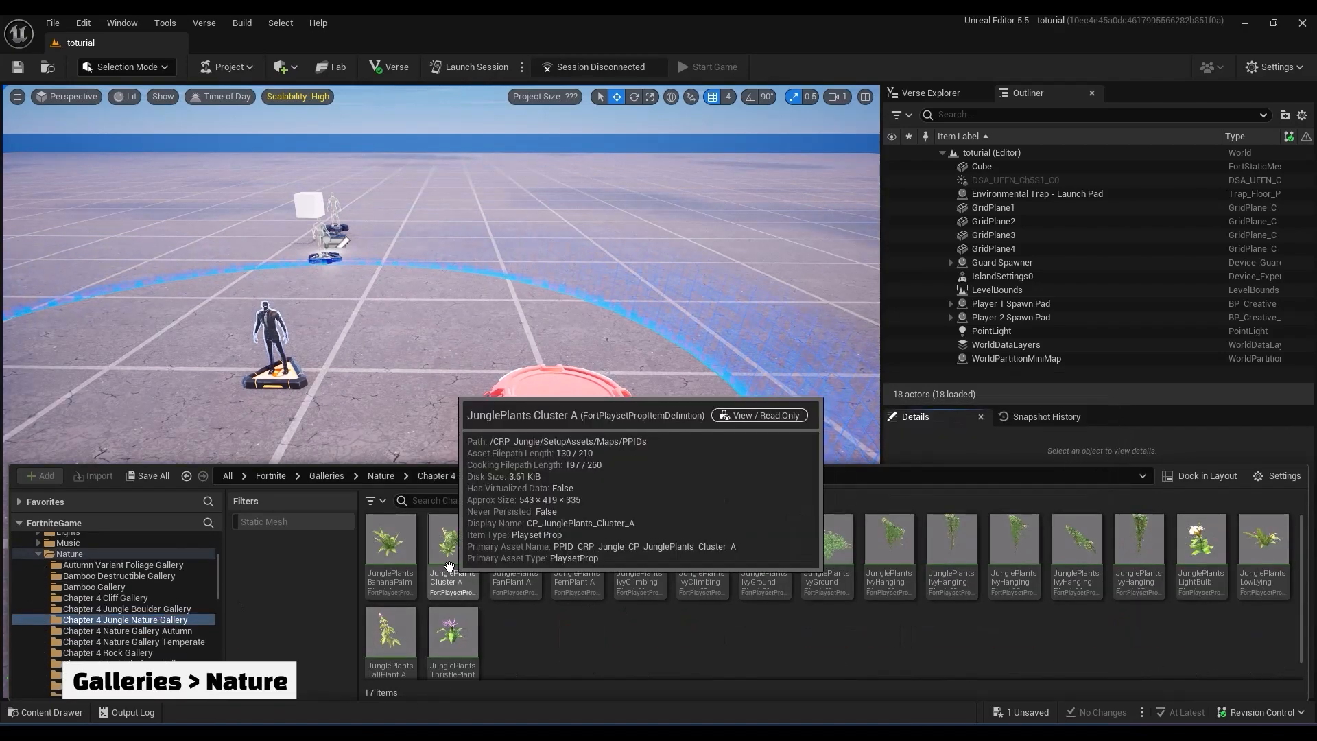
drag(453, 542, 359, 441)
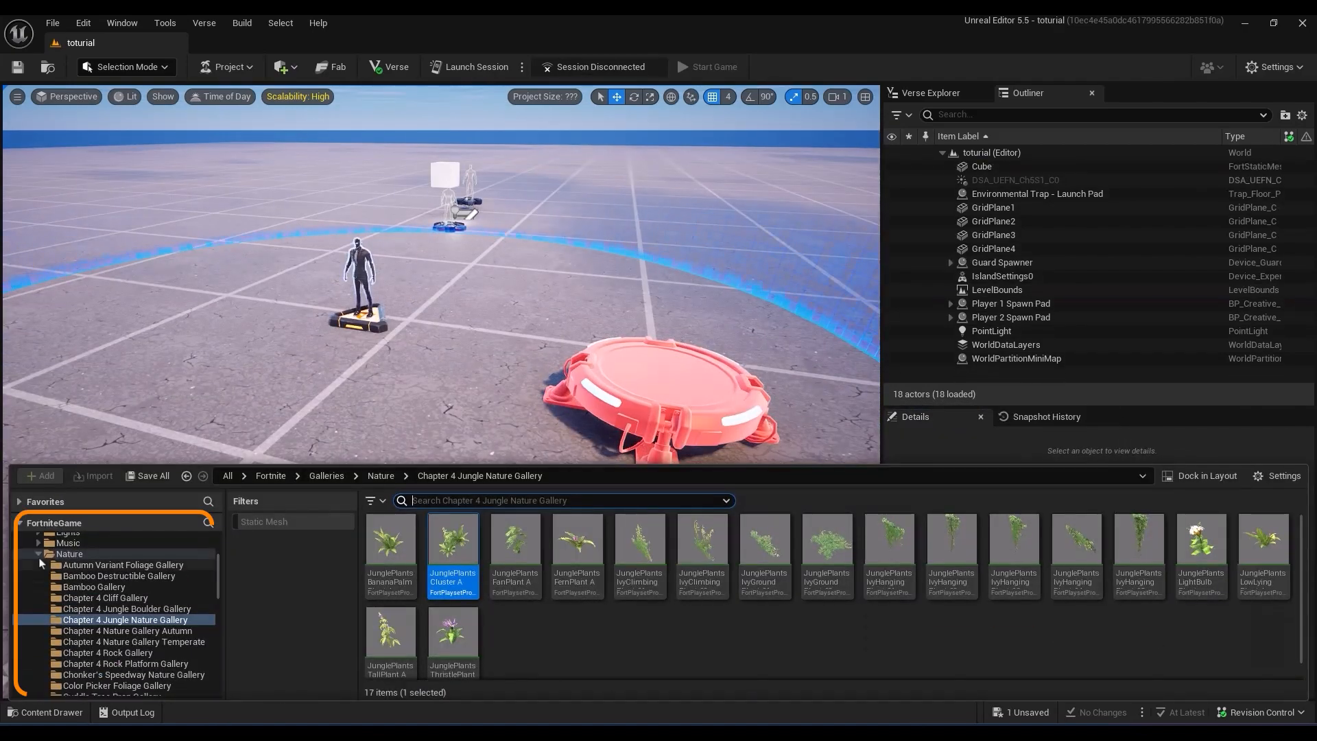
Examine the props of Obstacle Course Gallery Red in the Other galleries, and collapse the Galleries folders.
click(66, 564)
click(39, 565)
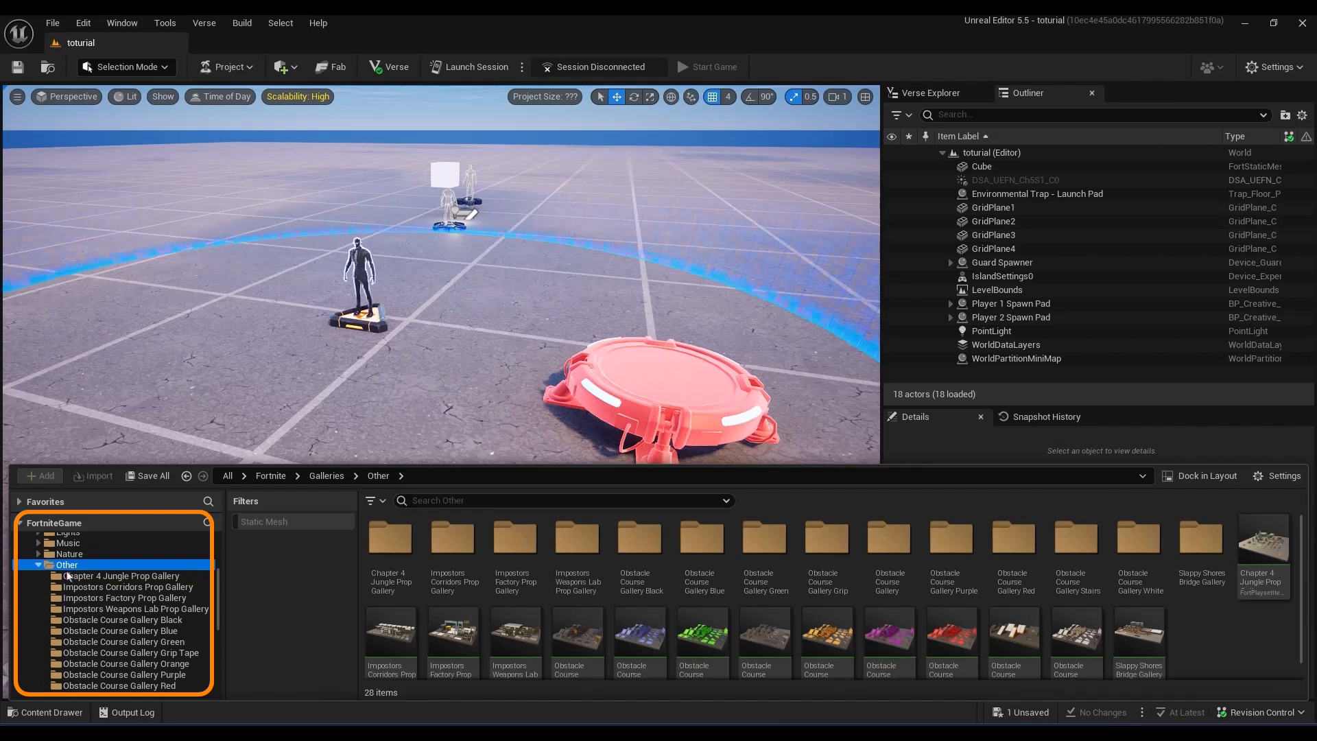
click(120, 630)
click(171, 686)
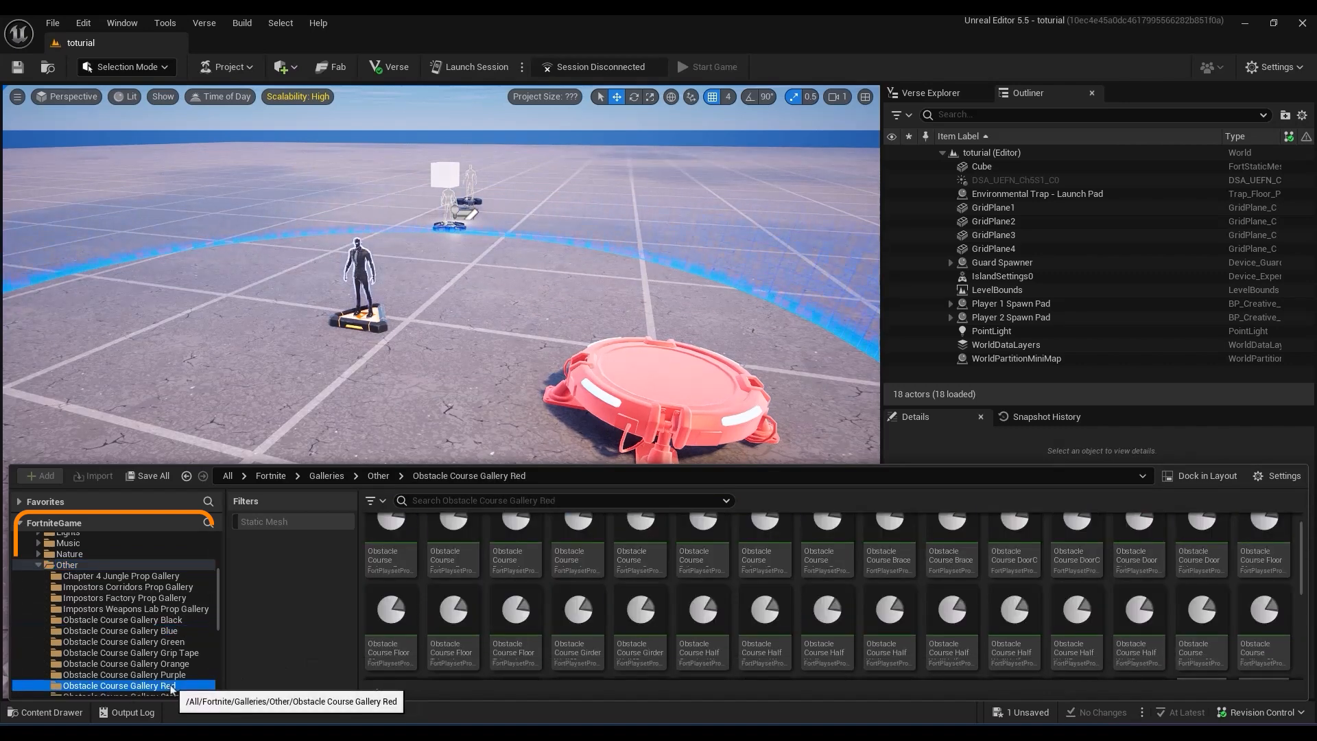
scroll(662, 597, down, 1)
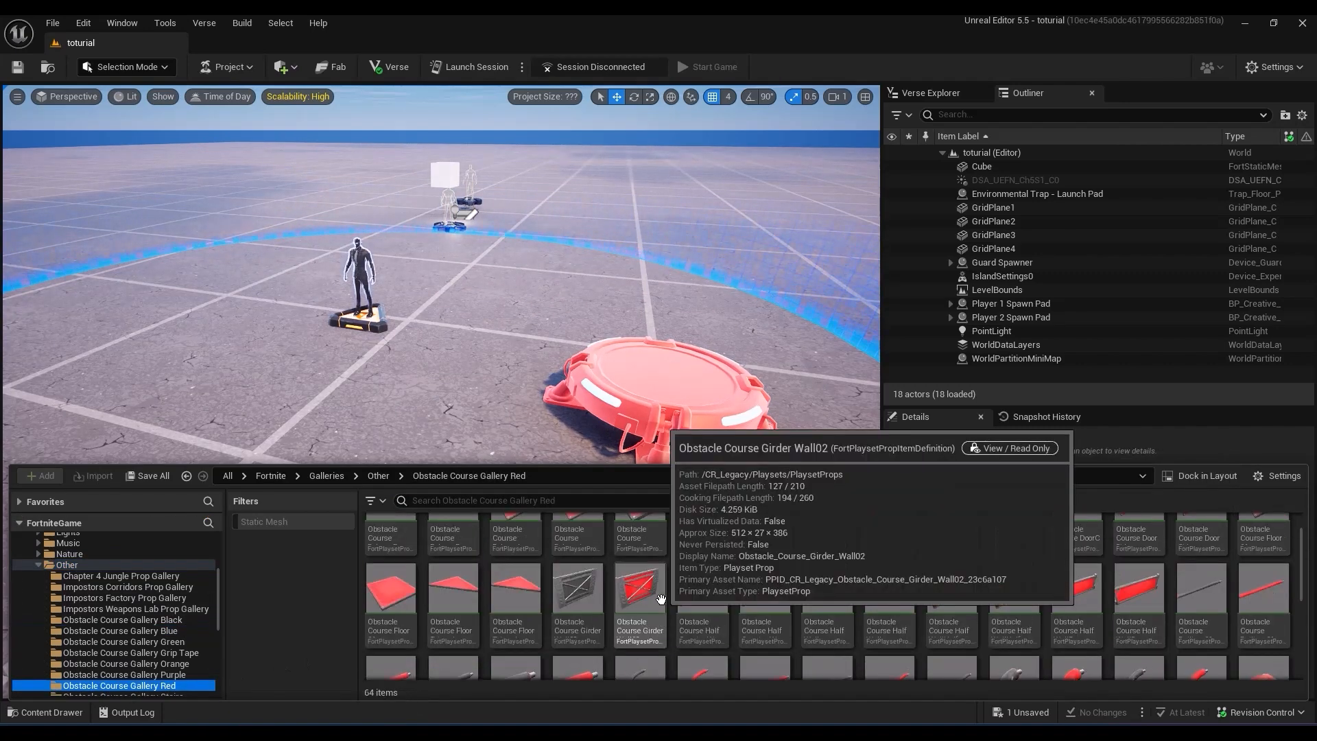
click(38, 565)
scroll(39, 590, up, 5)
click(32, 618)
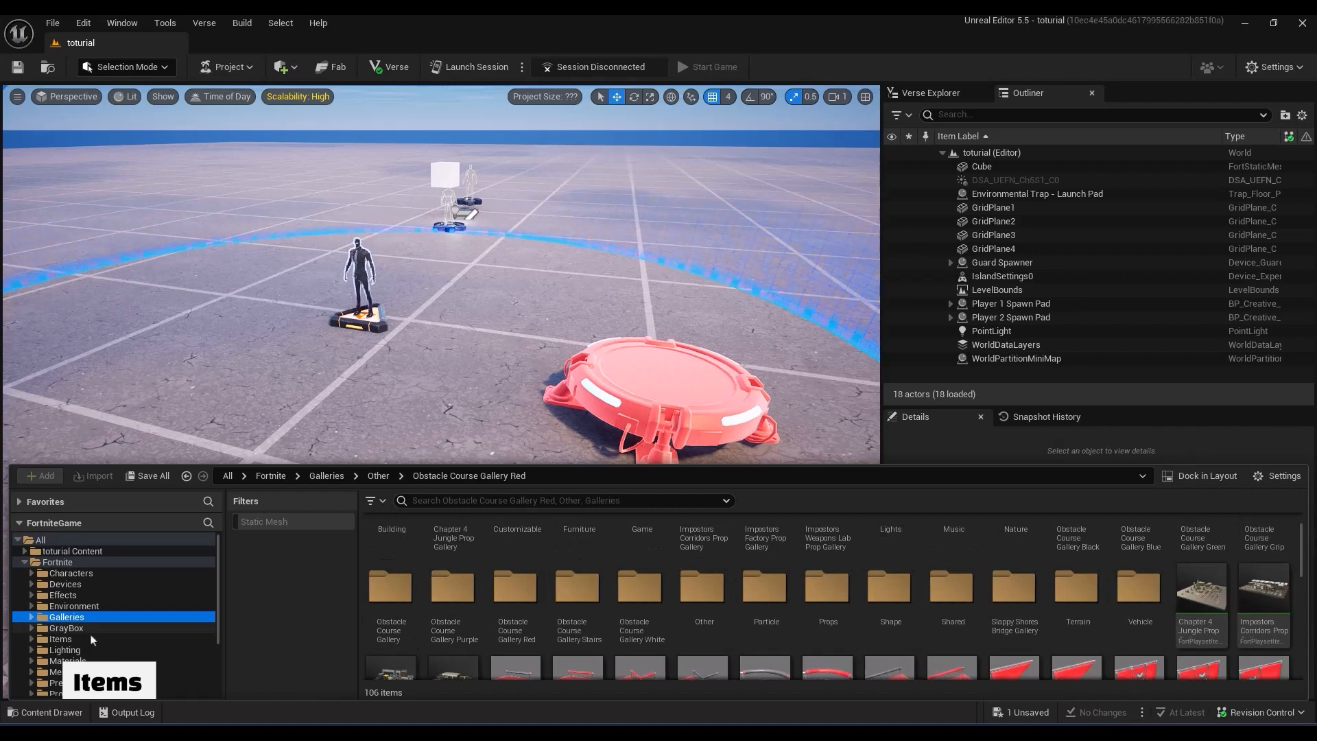
Place a Chug Splash from the Items folder at about X 1820, Y -292 near the Guard Spawner, and delete it.
click(37, 638)
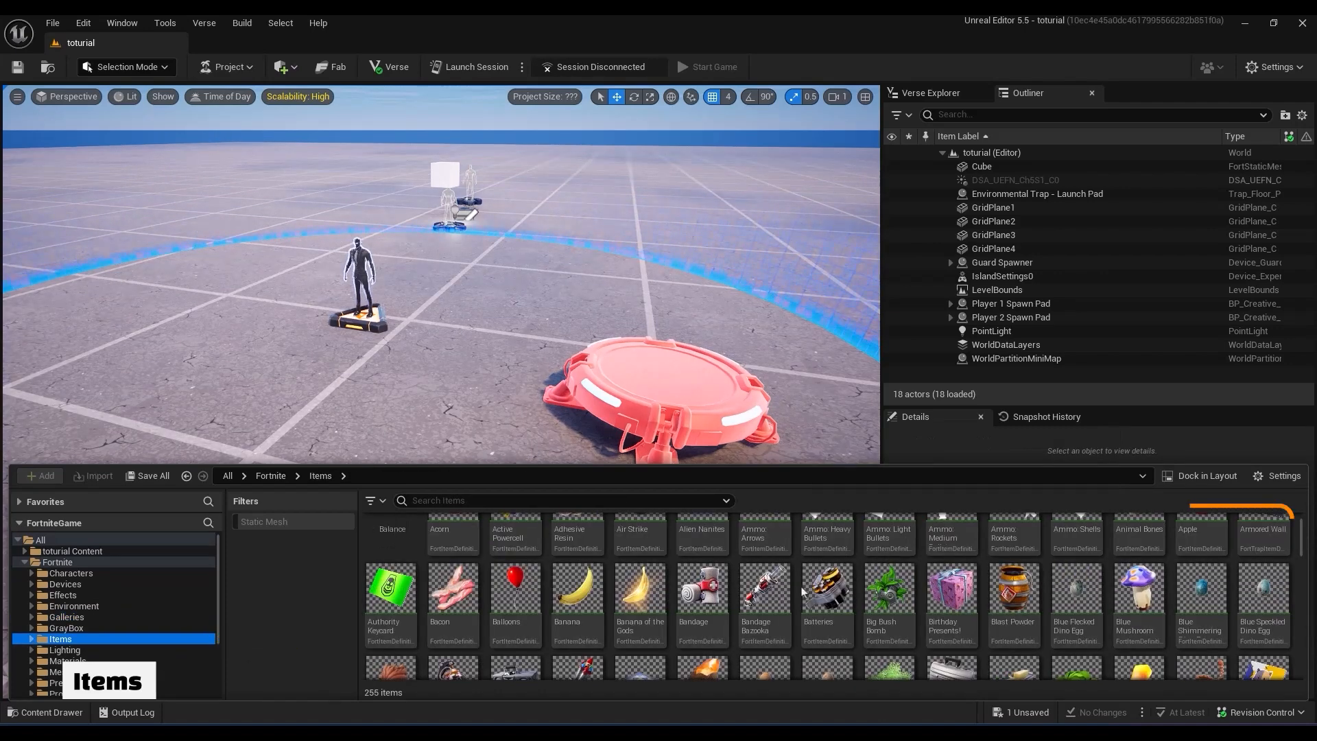
scroll(803, 591, down, 1)
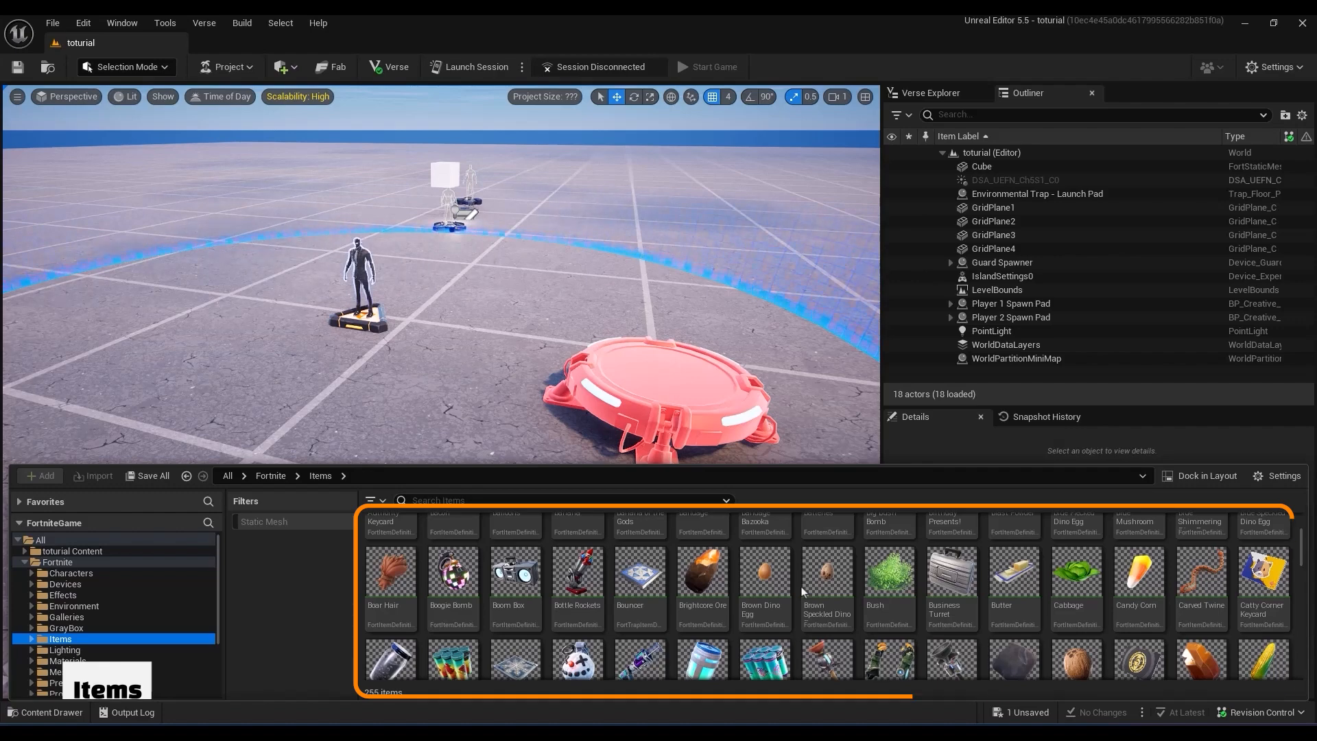
drag(765, 657, 263, 475)
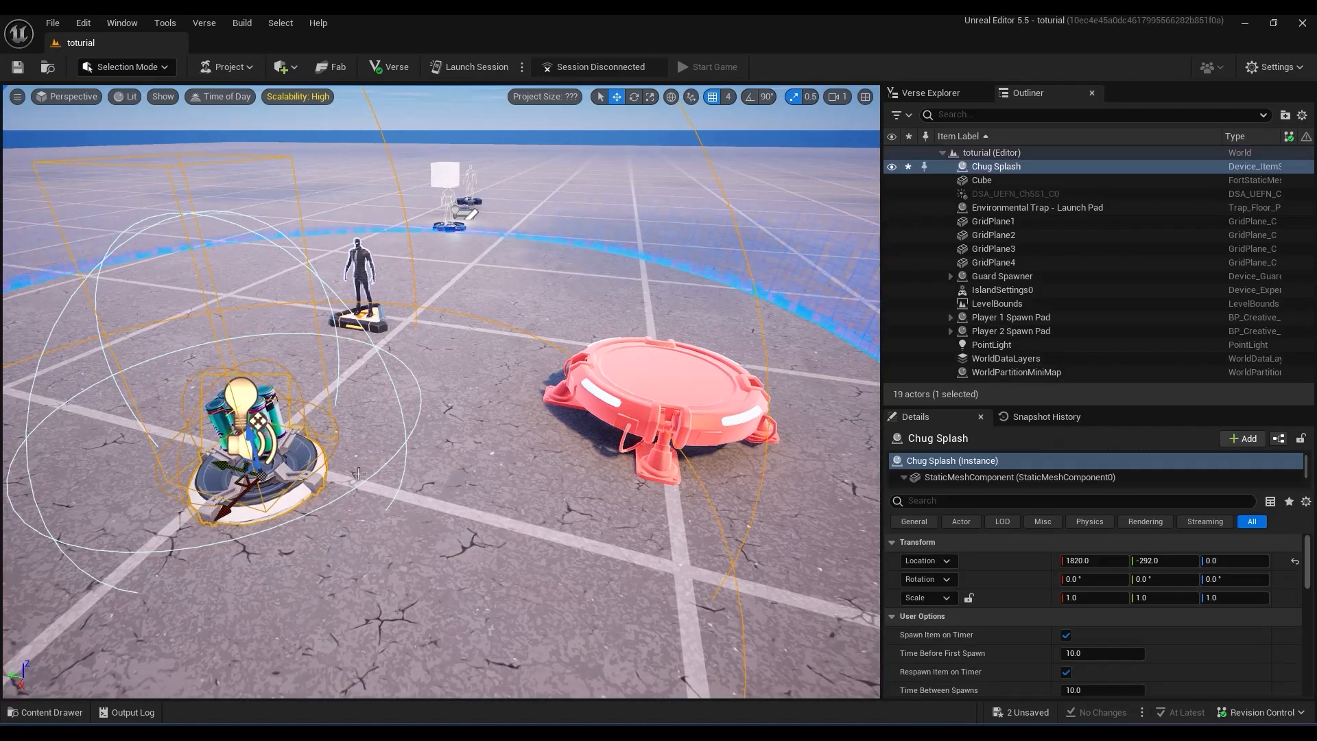
right_drag(358, 473, 268, 480)
key(Delete)
Place a Boom Sniper Rifle L7 from the Weapons folder at about X 1828, Y -300, and delete it.
key(ctrl+space)
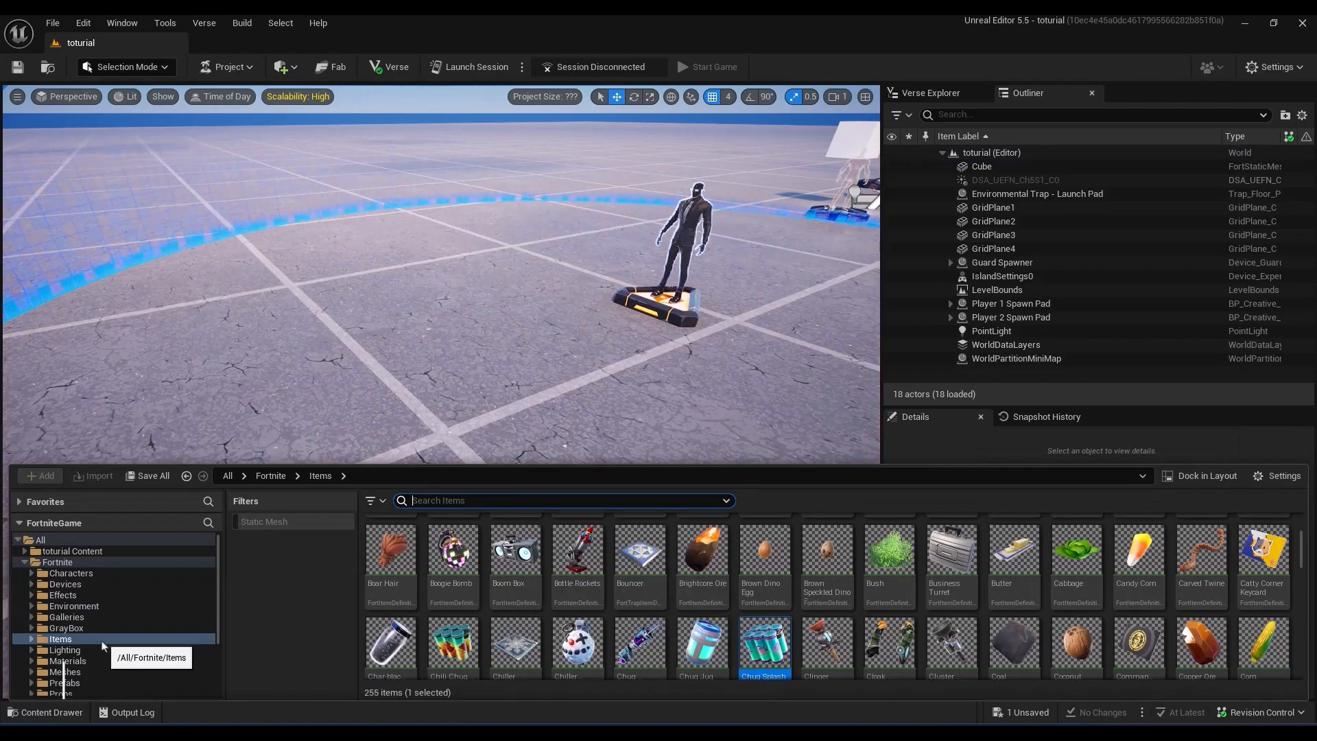
scroll(103, 641, down, 3)
scroll(102, 632, down, 1)
click(55, 683)
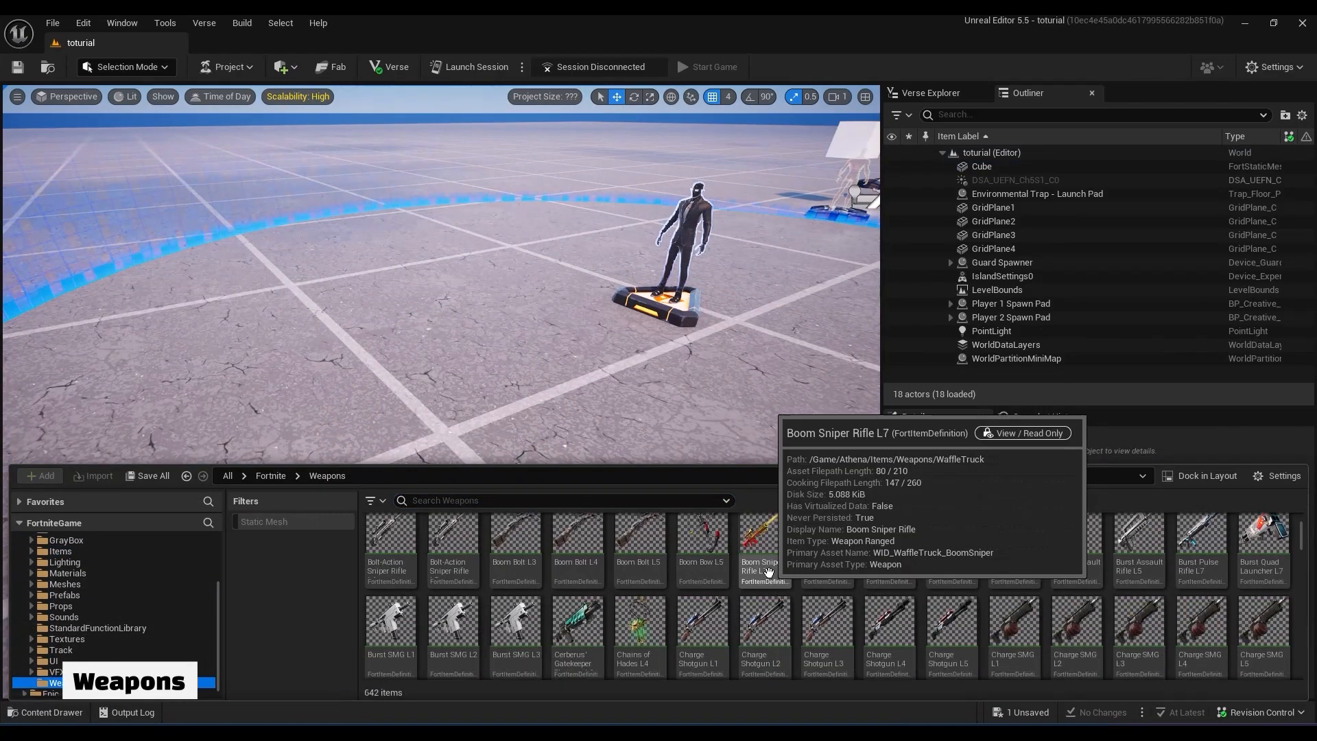
drag(768, 571, 457, 388)
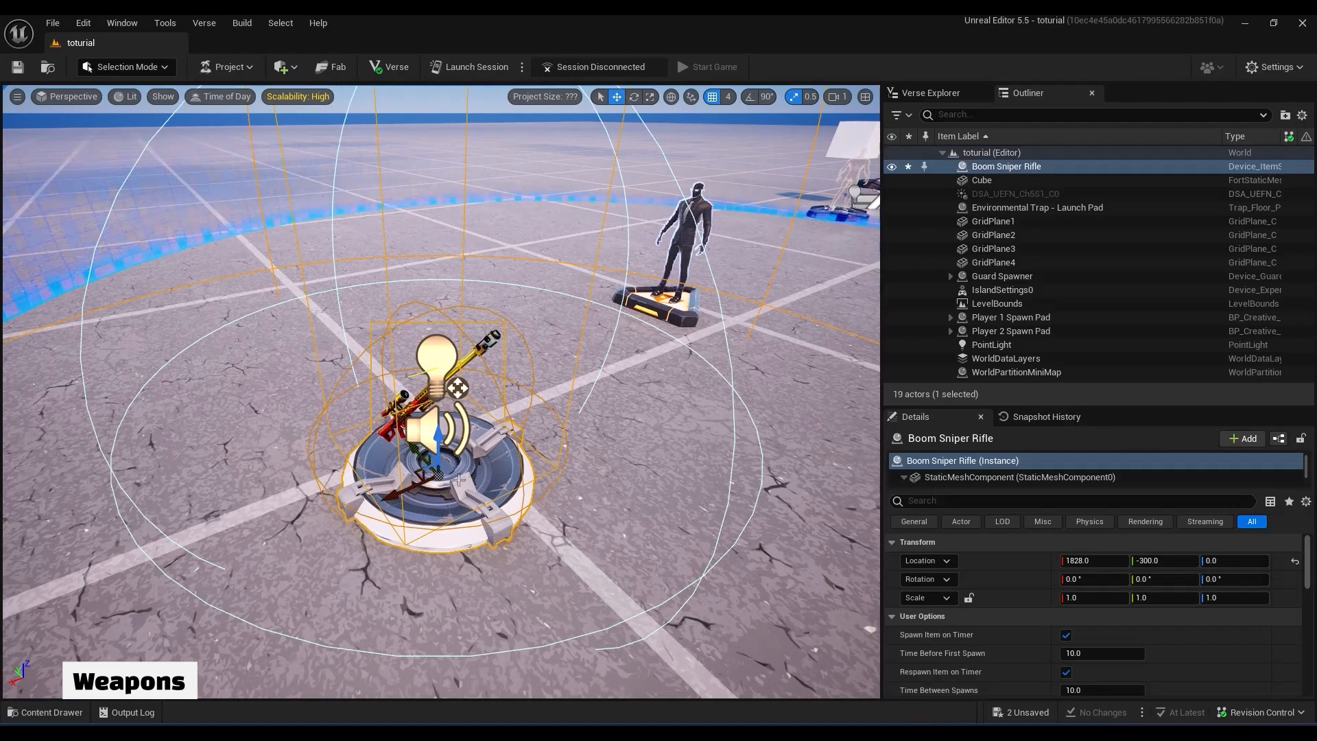
key(Delete)
Browse the Fortnite prefabs and open their Castle folder.
key(ctrl+space)
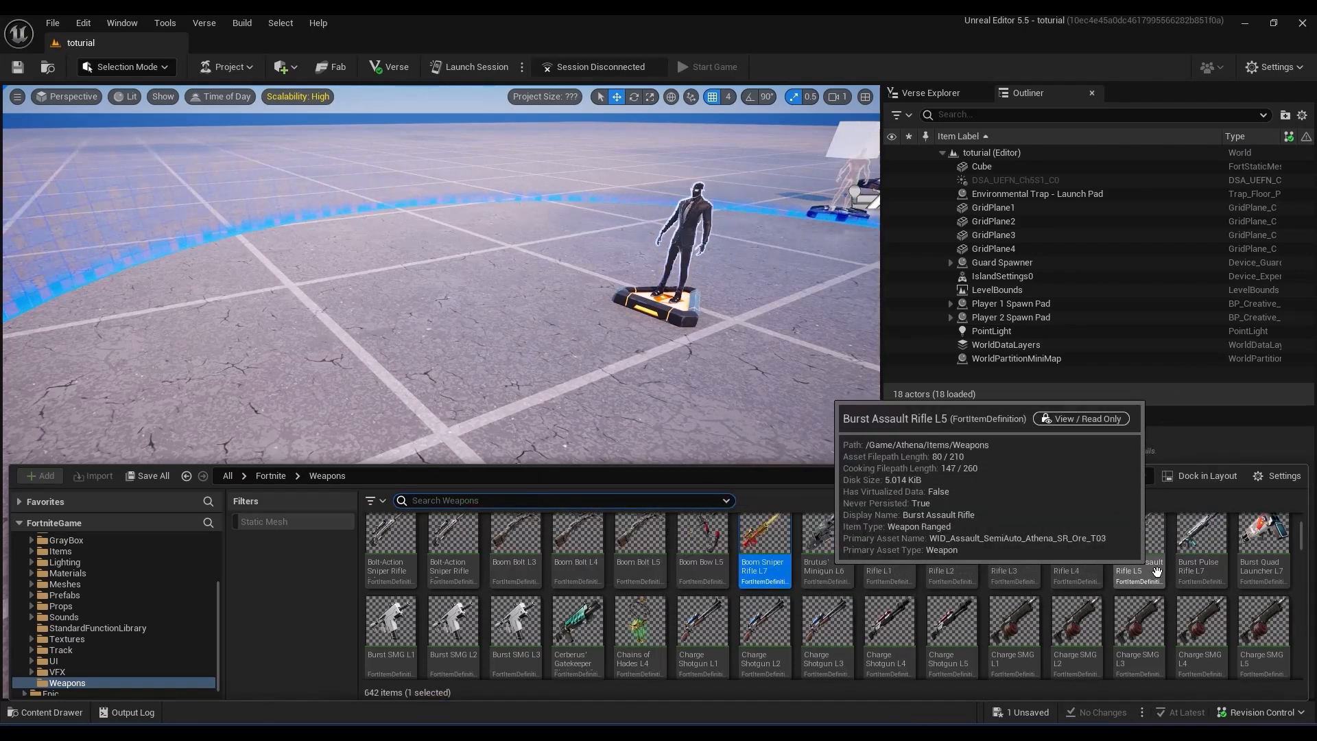
mouse_move(1209, 580)
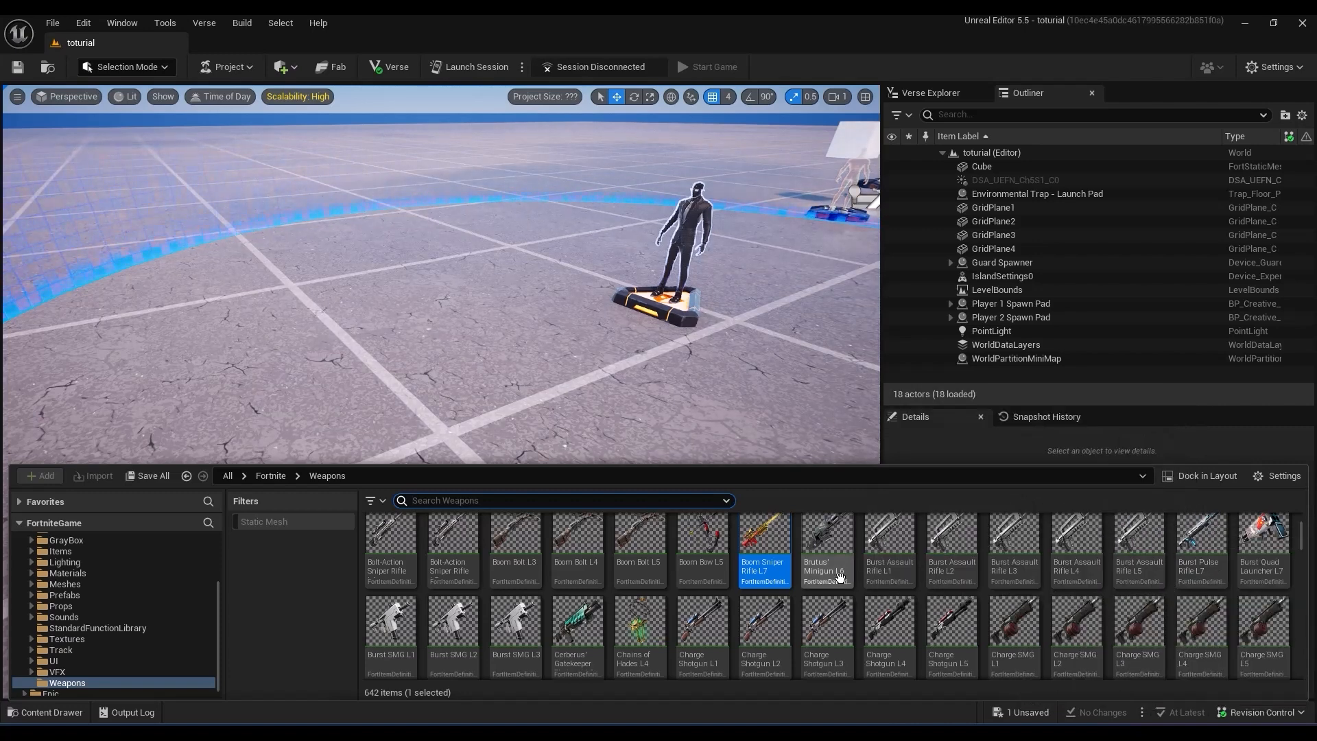
mouse_move(840, 577)
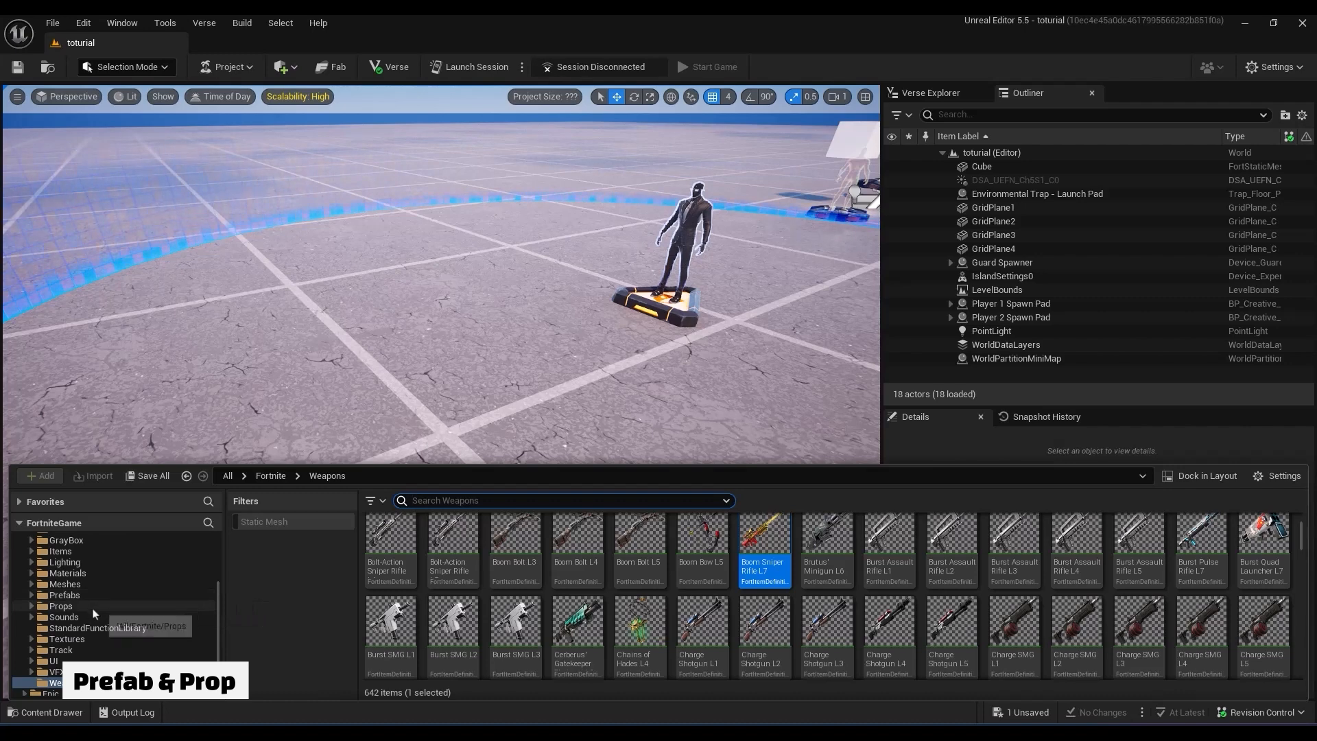
click(56, 596)
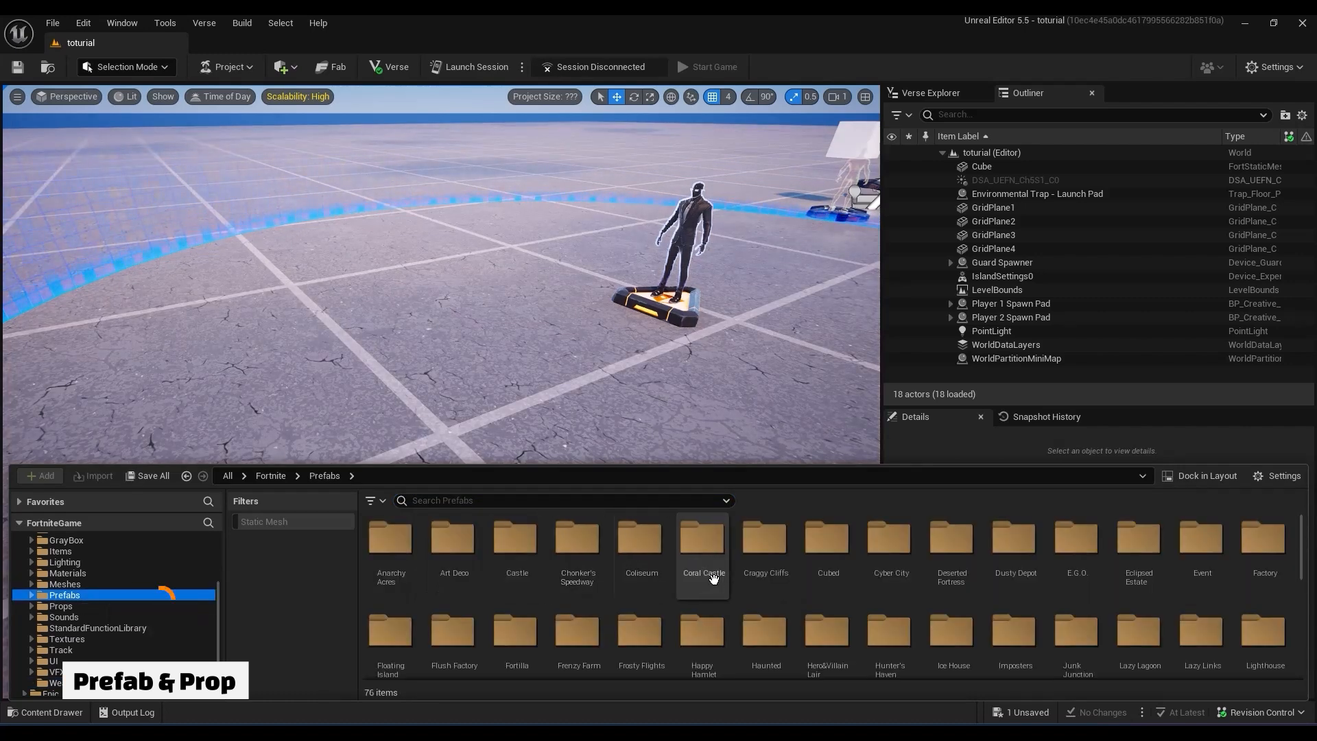
click(83, 608)
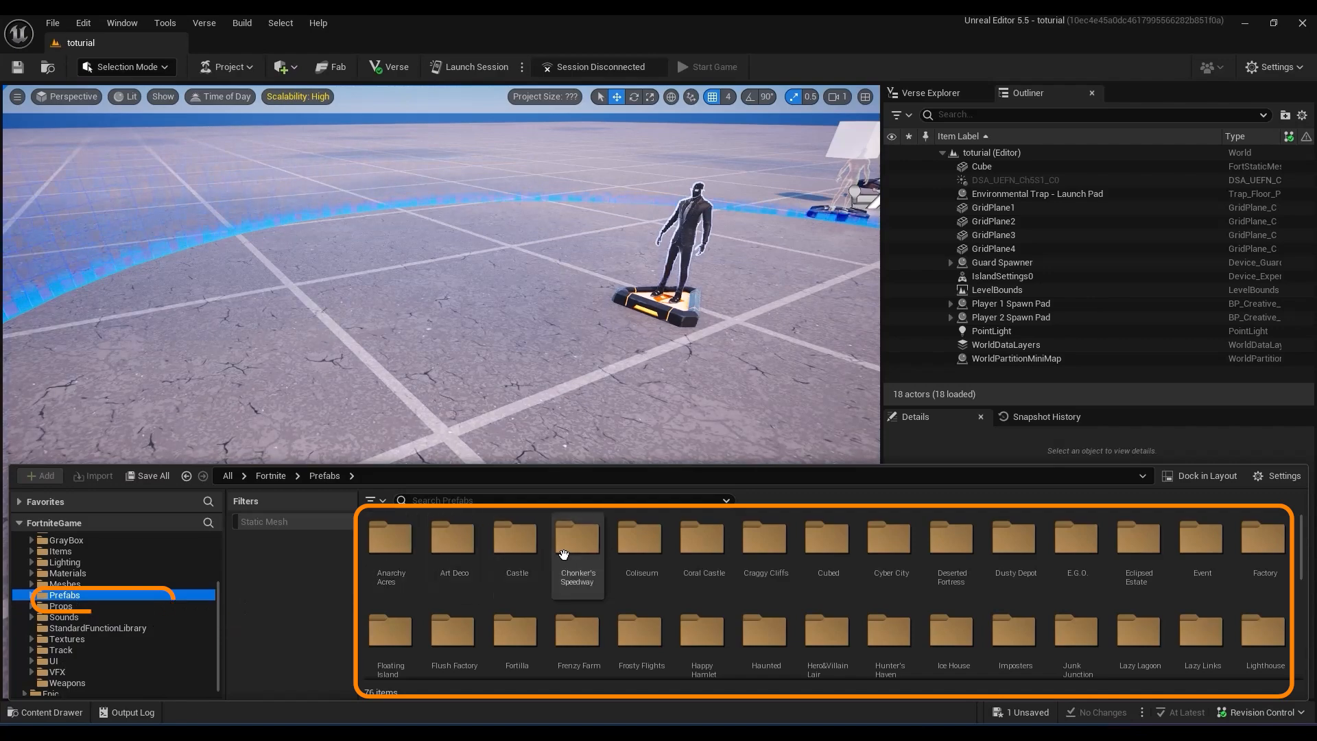
double_click(516, 556)
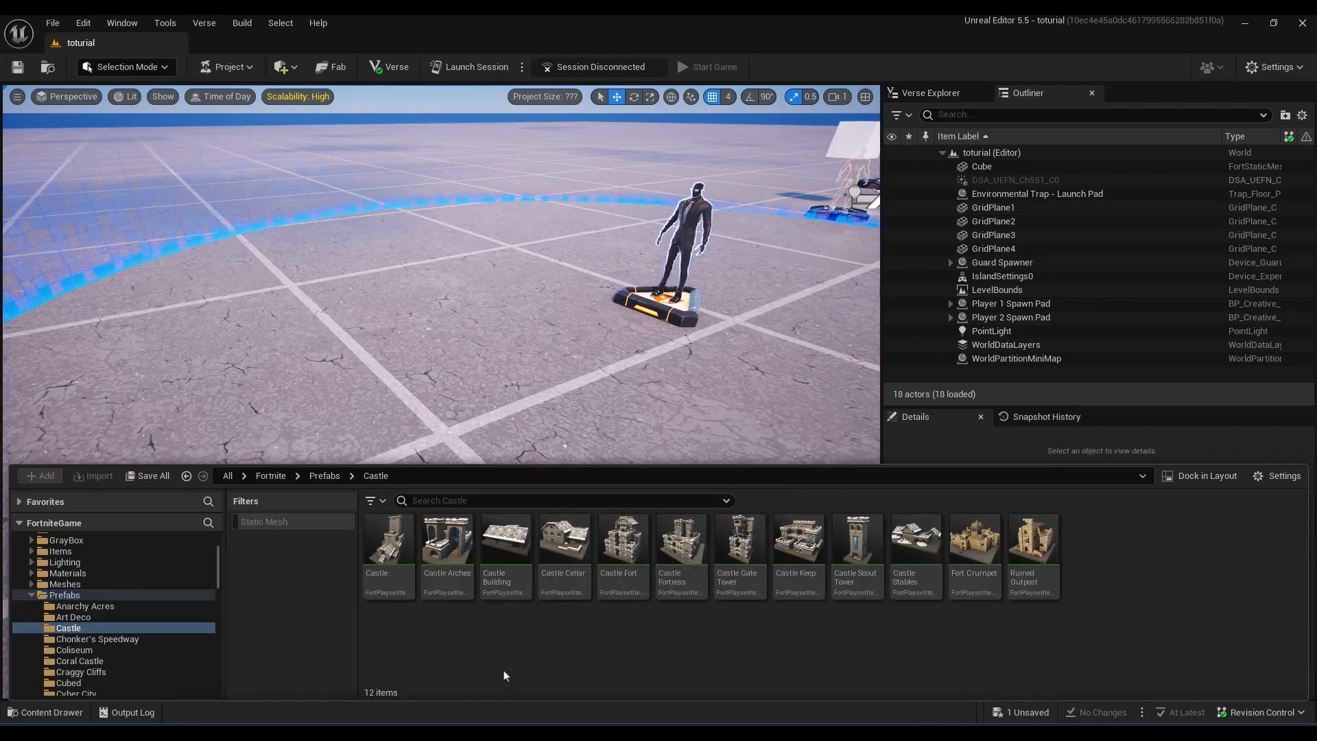
Place the Castle Arches prefab on an empty part of the grid at about X 4096, Y 512.
key(s)
right_drag(508, 371, 446, 277)
key(a)
key(ctrl+space)
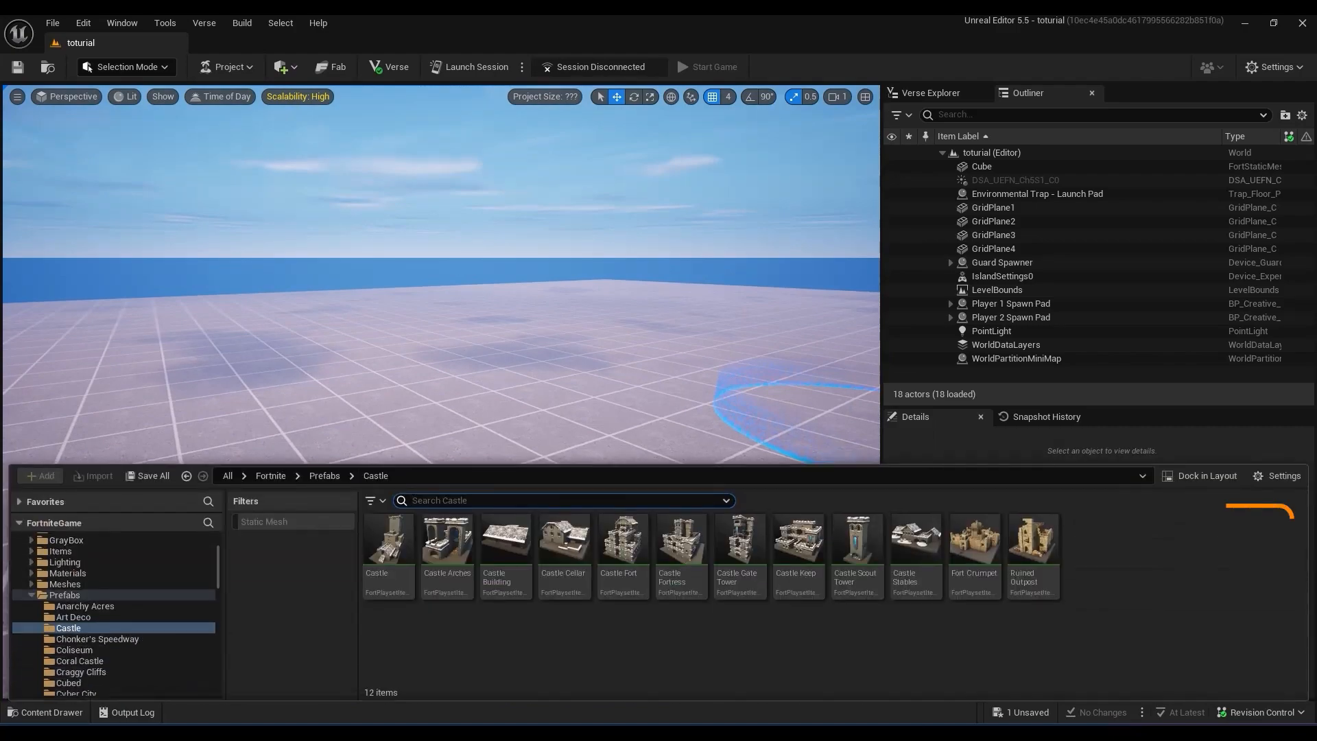
drag(505, 558, 412, 495)
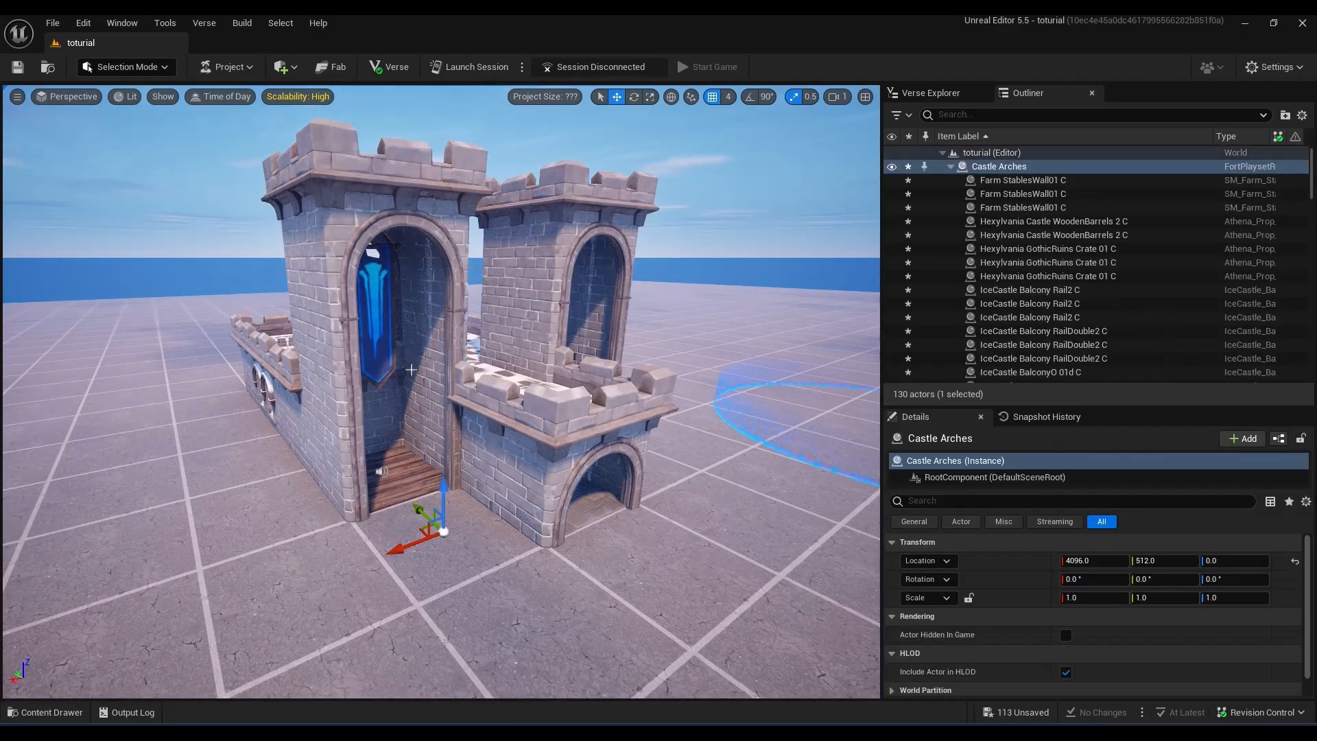
key(d)
right_drag(413, 495, 302, 506)
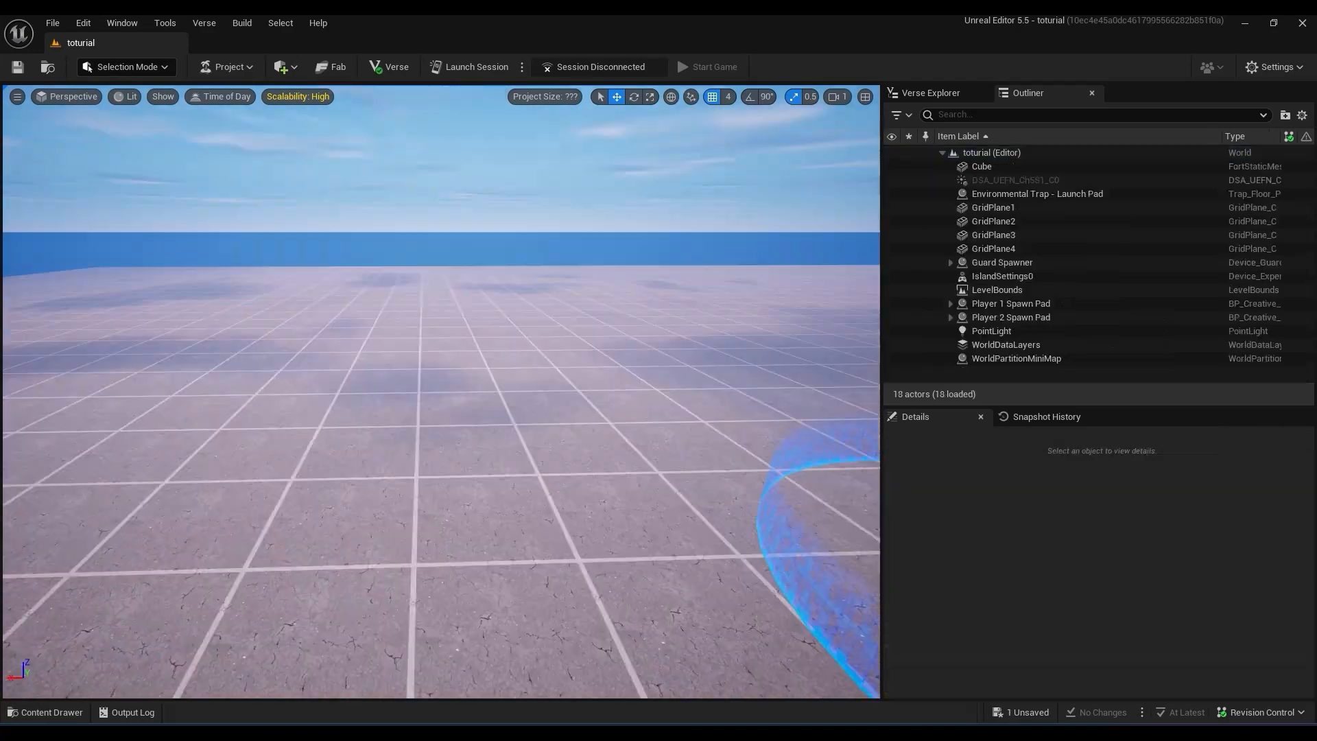
Collapse the Prefabs folder and look through the Castle folder of the Fortnite props.
key(ctrl+space)
click(34, 606)
click(31, 595)
click(44, 608)
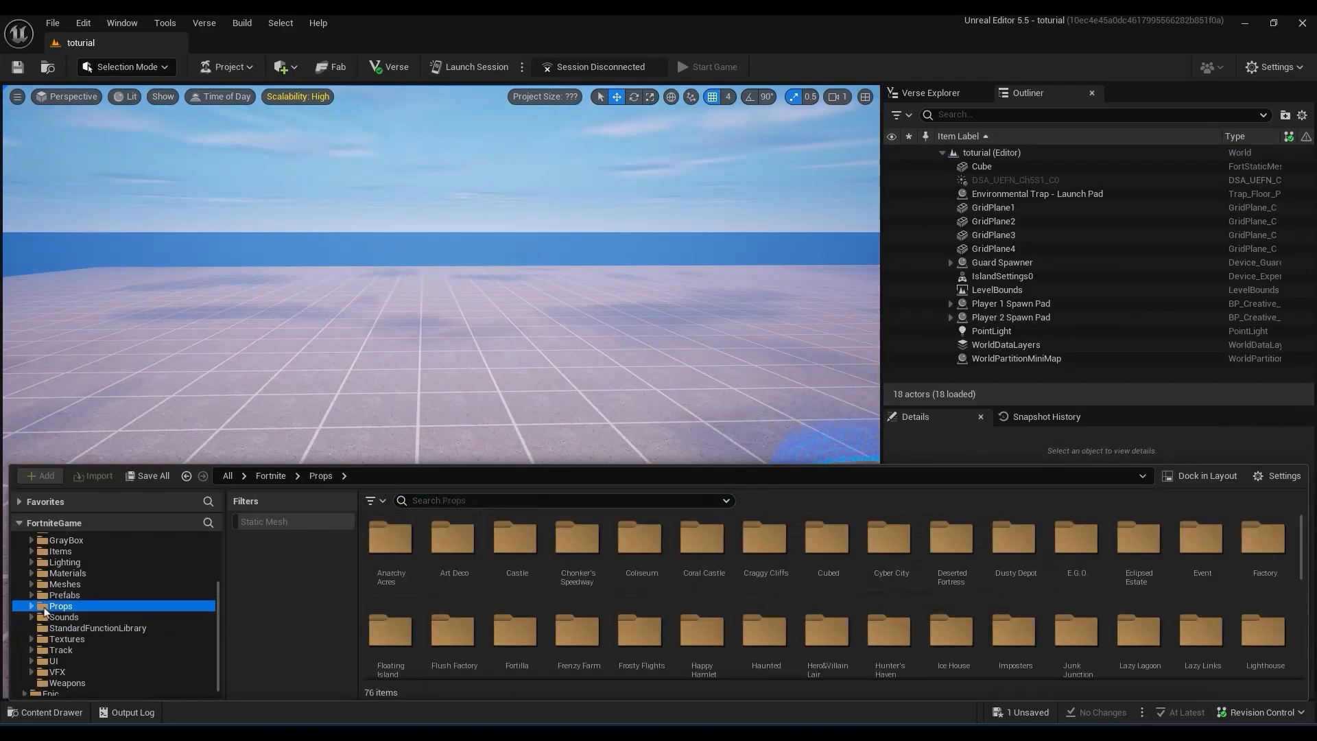
double_click(530, 540)
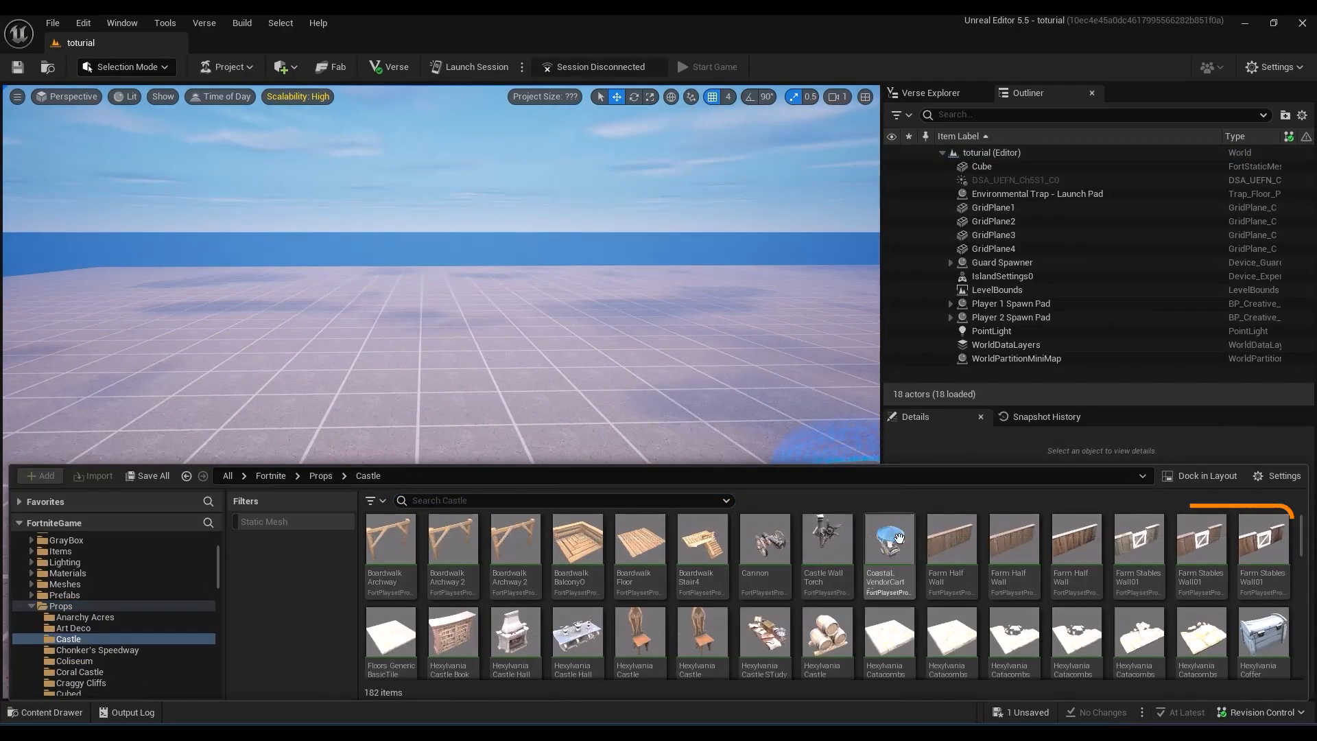
scroll(768, 608, down, 5)
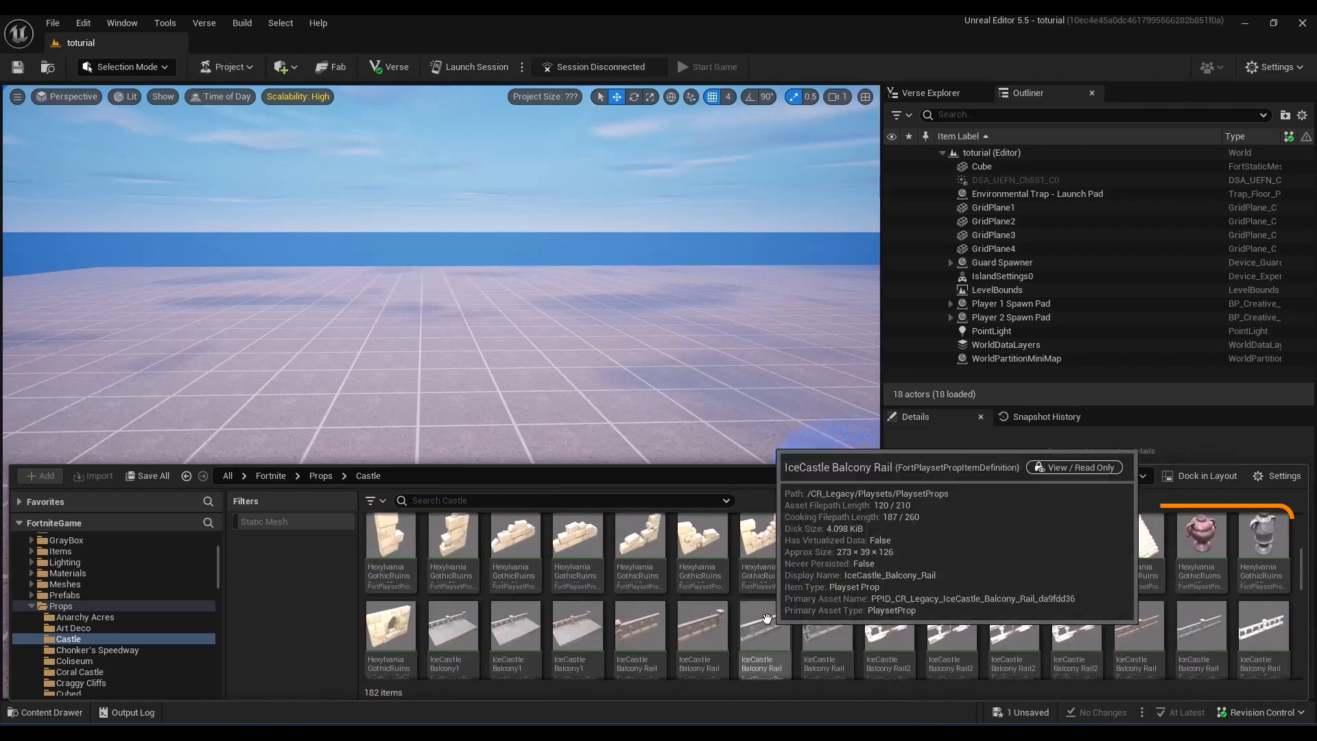
Place the IceCastle Pillar Base on the grid and the IceCastle Stairs2 prop near it at about X 3052, Y 516.
scroll(767, 619, down, 1)
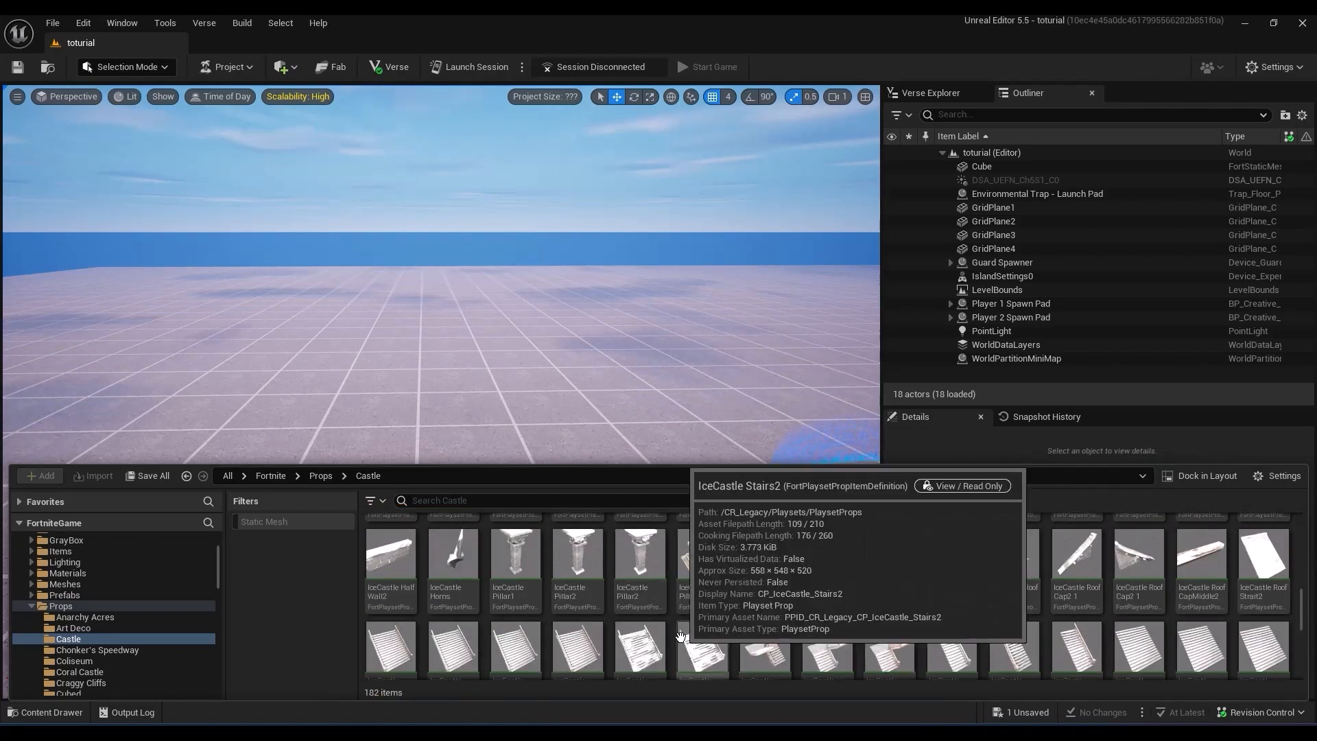
drag(692, 627, 494, 397)
click(465, 530)
scroll(465, 530, up, 3)
key(ctrl+space)
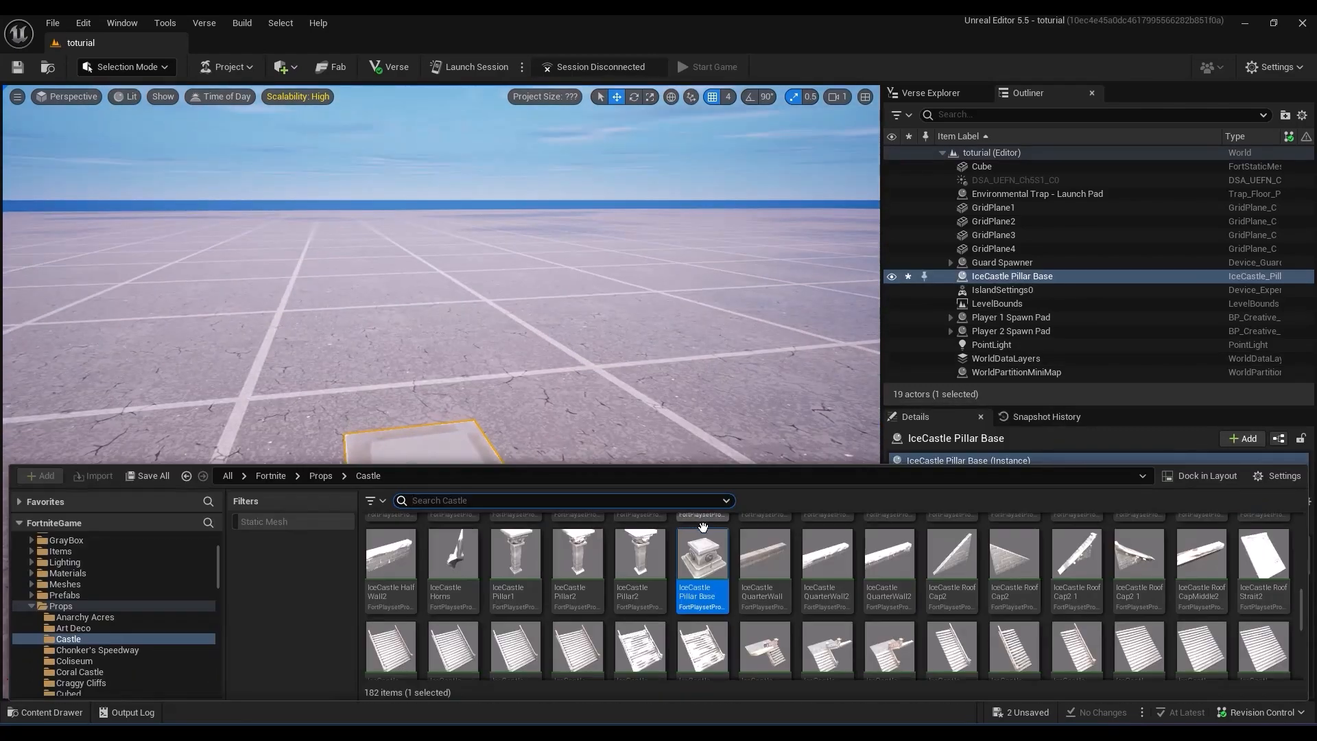
drag(740, 646, 532, 432)
key(f)
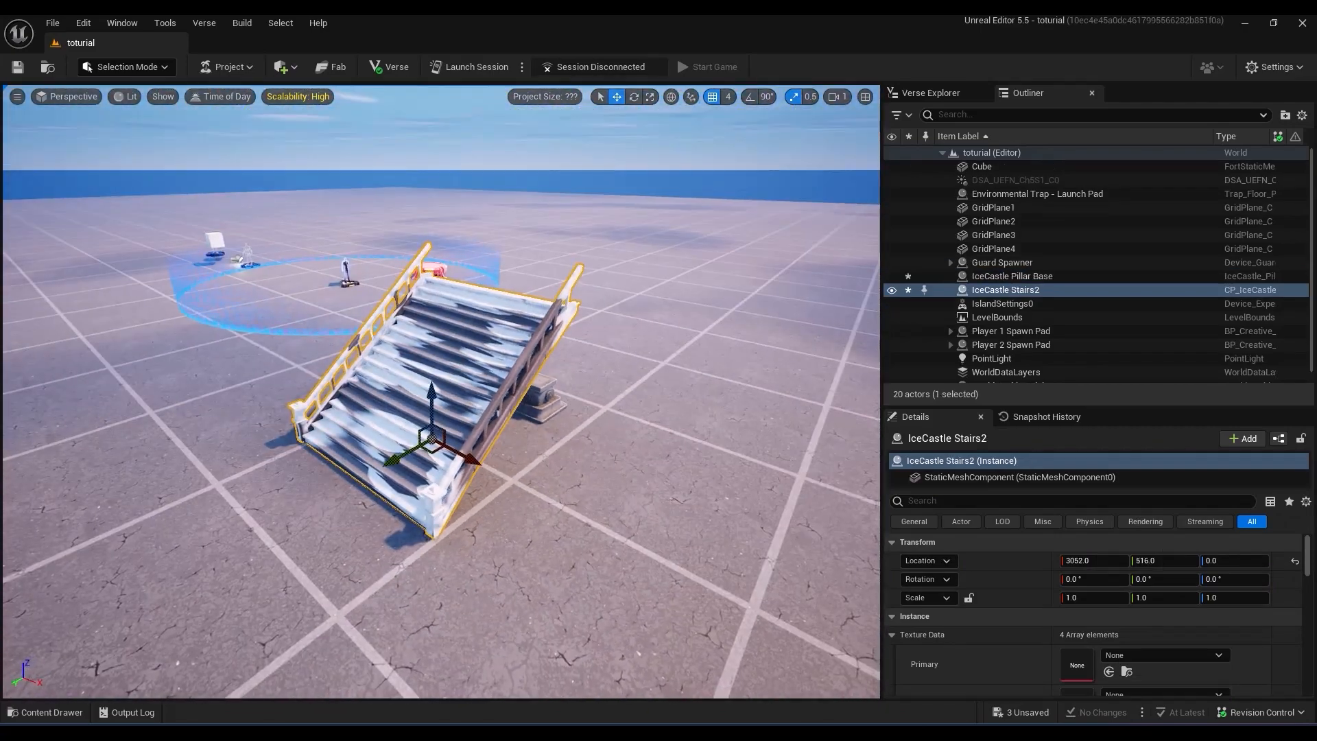
Undo the placement of the two IceCastle props.
key(ctrl+z)
key(ctrl+z)
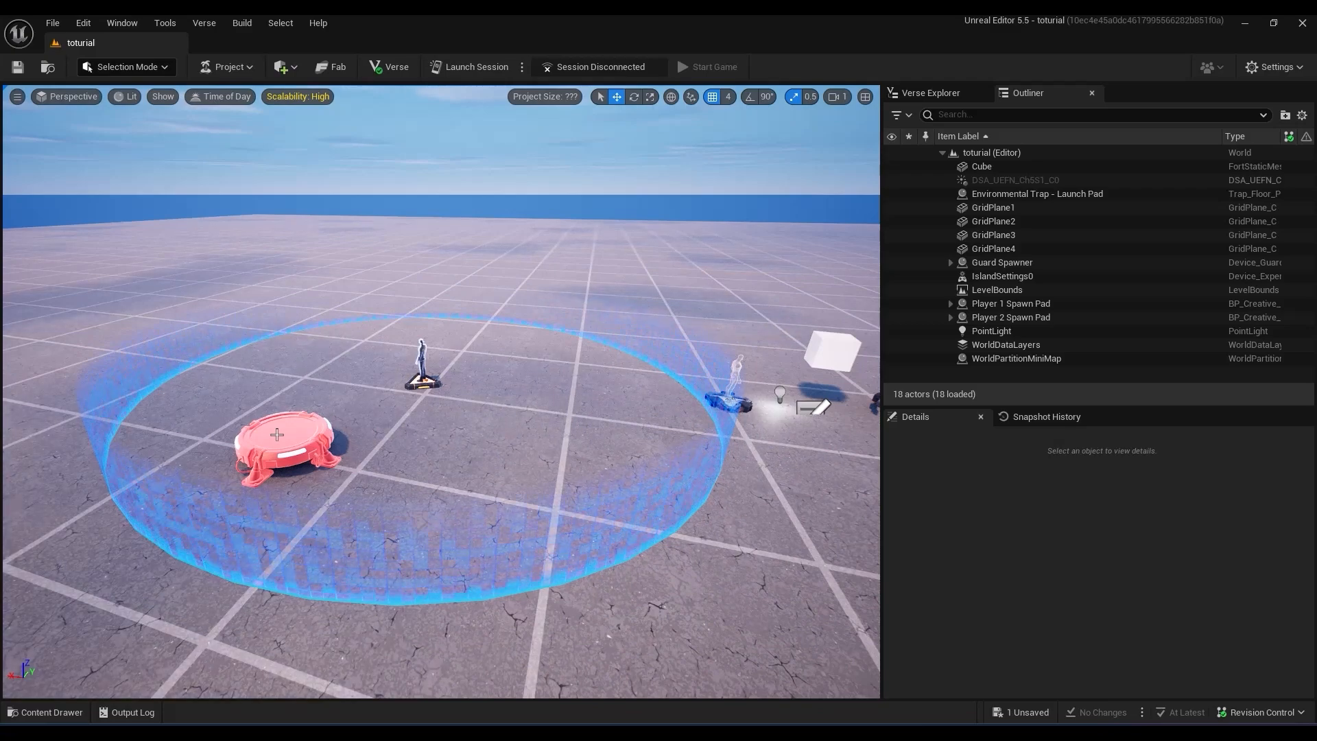
key(ctrl+z)
key(ctrl+z)
Delete the Guard Spawner, the Launch Pad, the cube and the point light from the level.
click(421, 370)
key(Delete)
right_drag(422, 371, 509, 371)
click(577, 329)
key(Delete)
click(551, 387)
key(Delete)
key(w)
key(d)
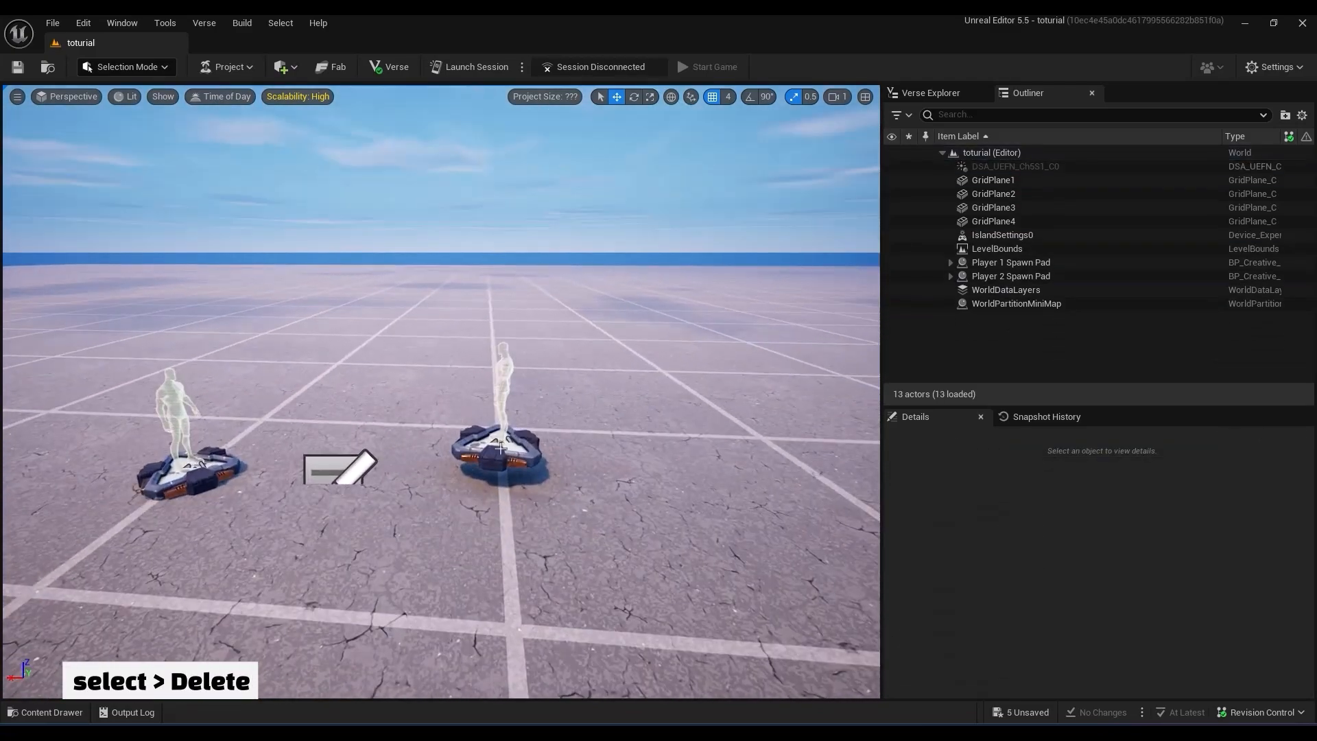
Delete both player spawn pads from the level.
click(504, 440)
key(Delete)
click(187, 469)
key(Delete)
right_drag(187, 469, 206, 494)
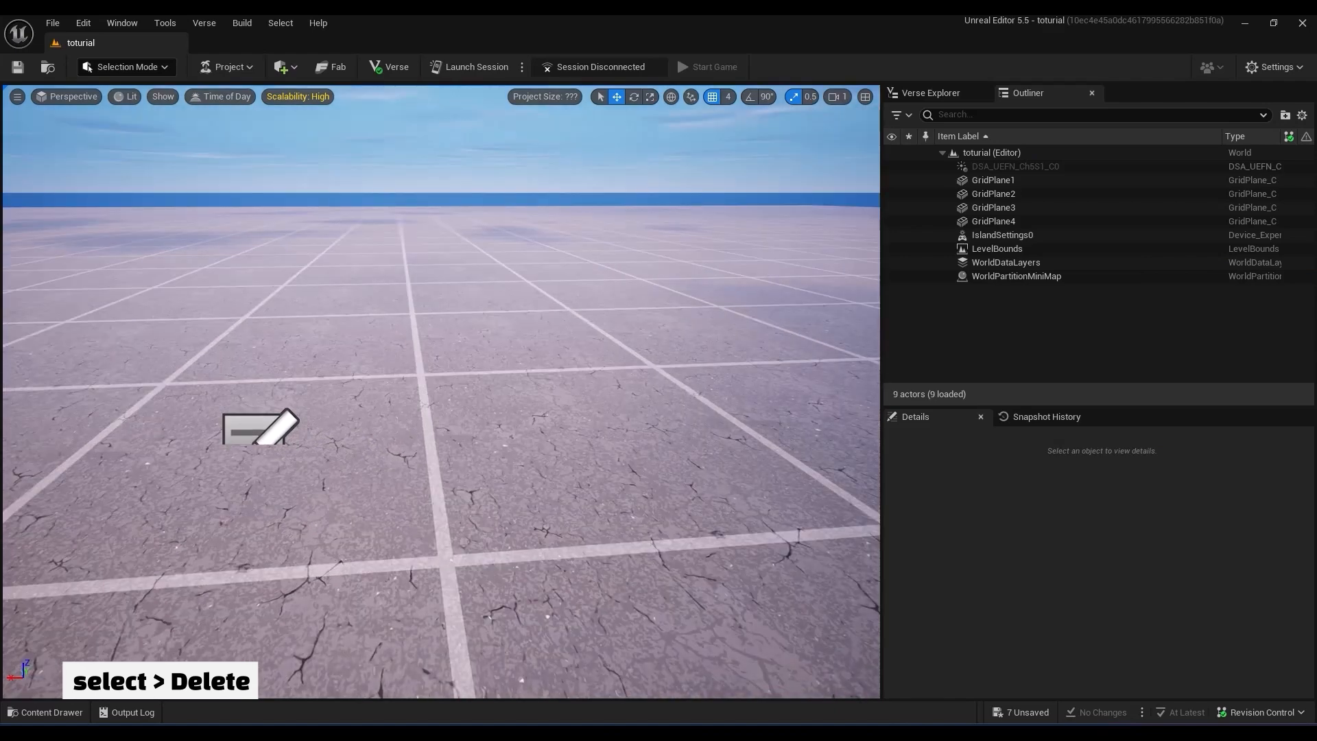
Raise the IslandSettings0 marker above the ground to Z 96.
click(257, 427)
drag(255, 408, 245, 374)
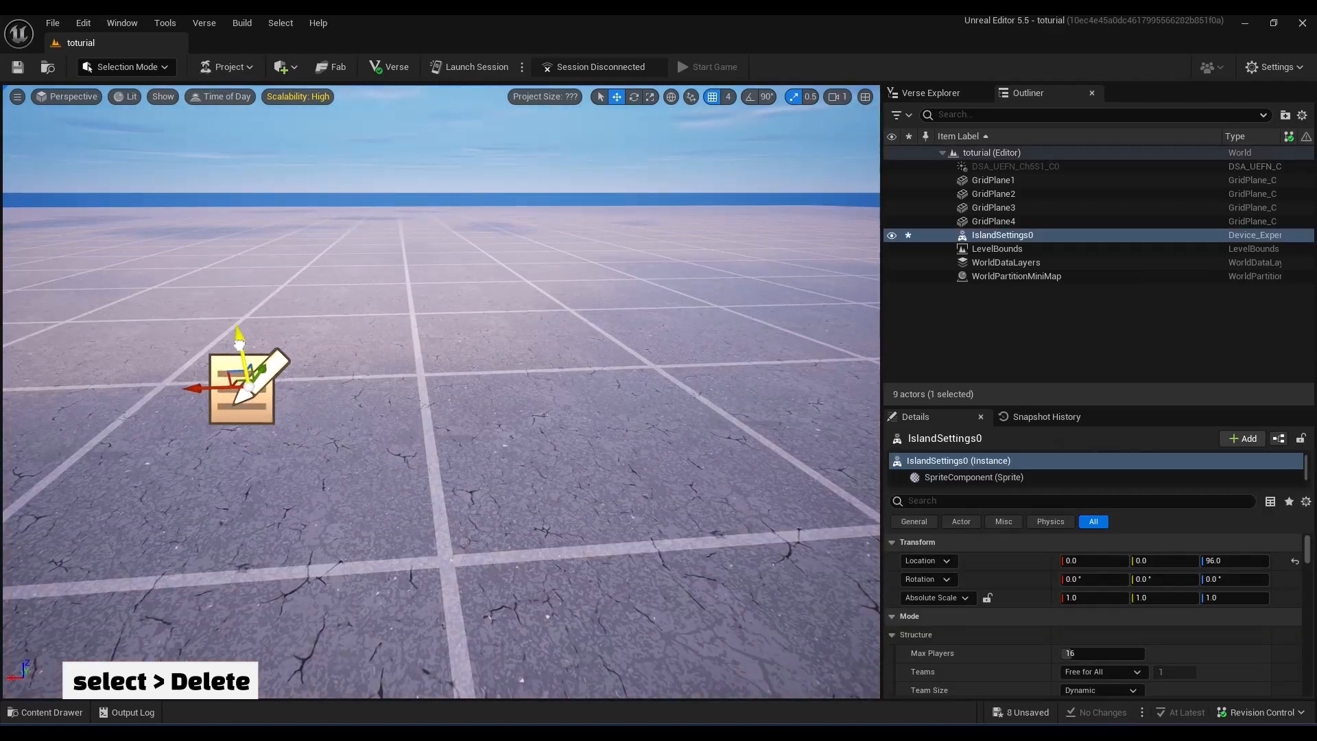
key(a)
right_drag(239, 345, 273, 381)
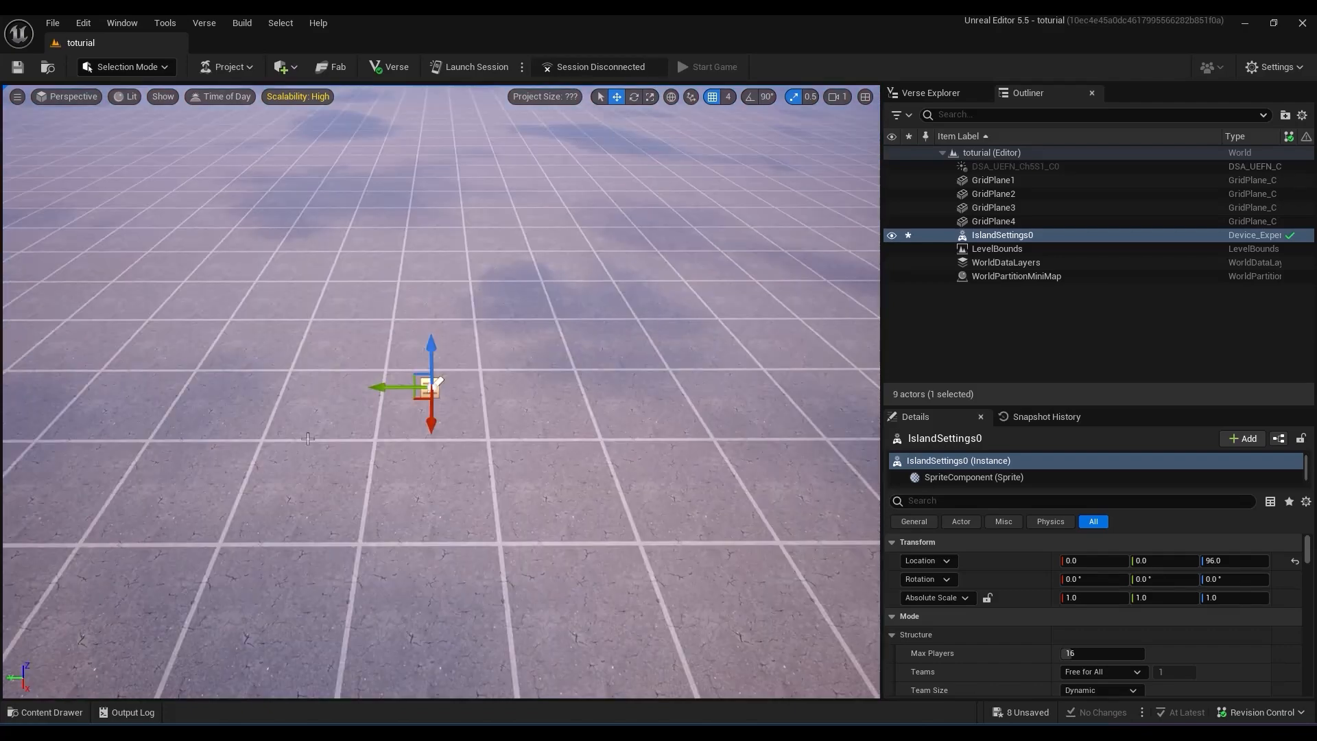
Open the Obstacle Course Gallery Red folder within the Other category of the Fortnite galleries.
key(ctrl+space)
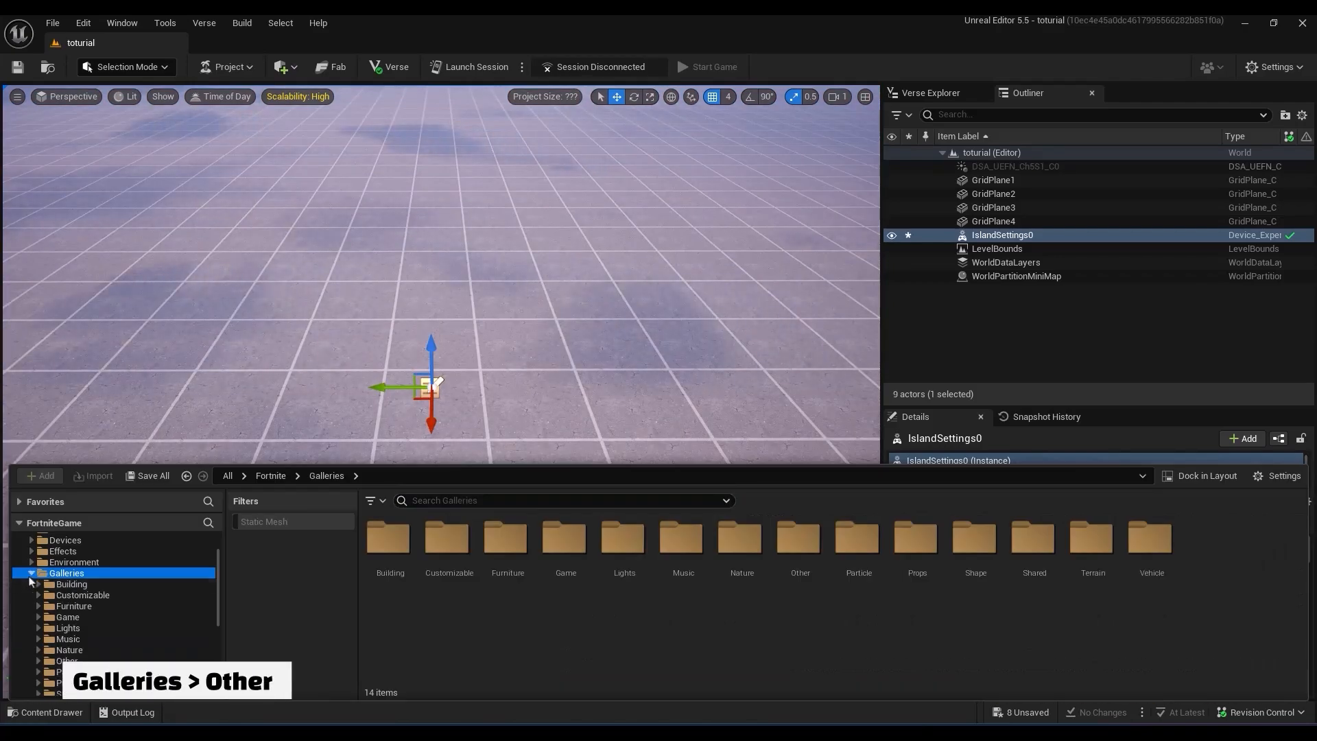
double_click(78, 660)
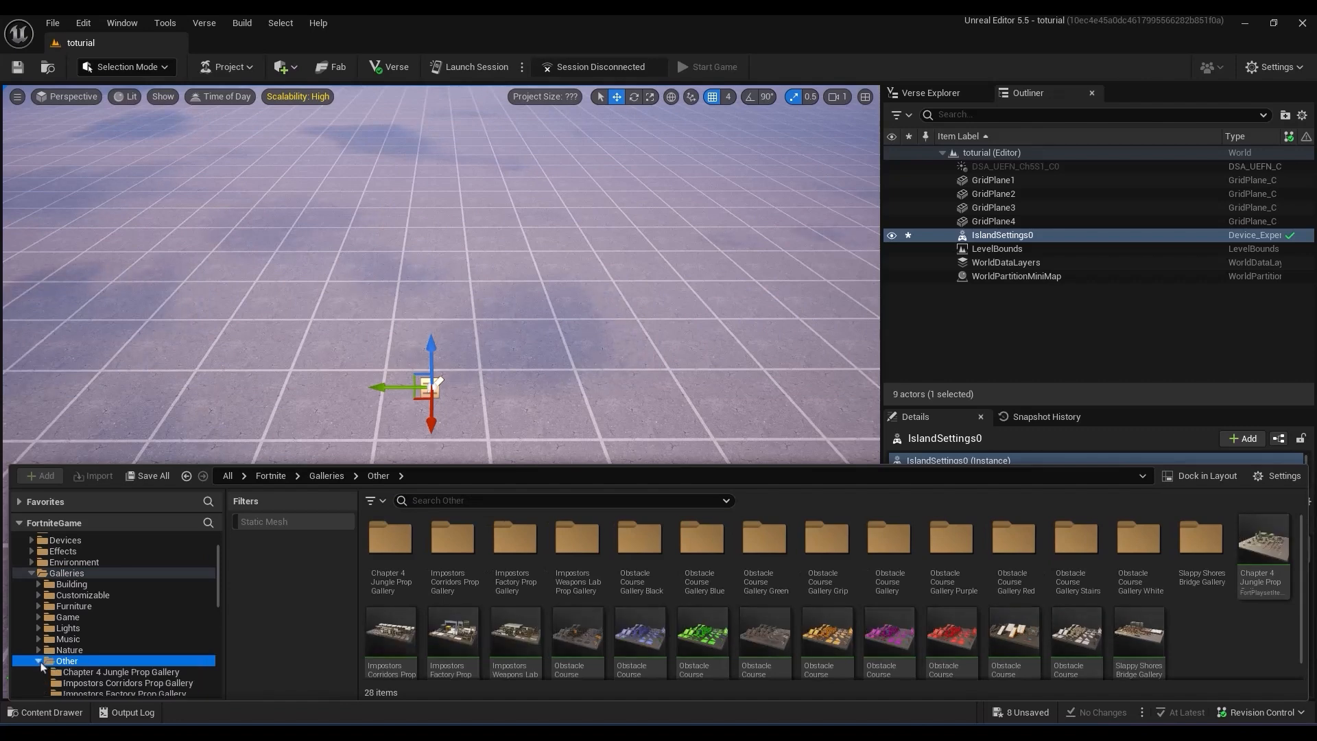
scroll(103, 612, down, 2)
scroll(189, 676, down, 1)
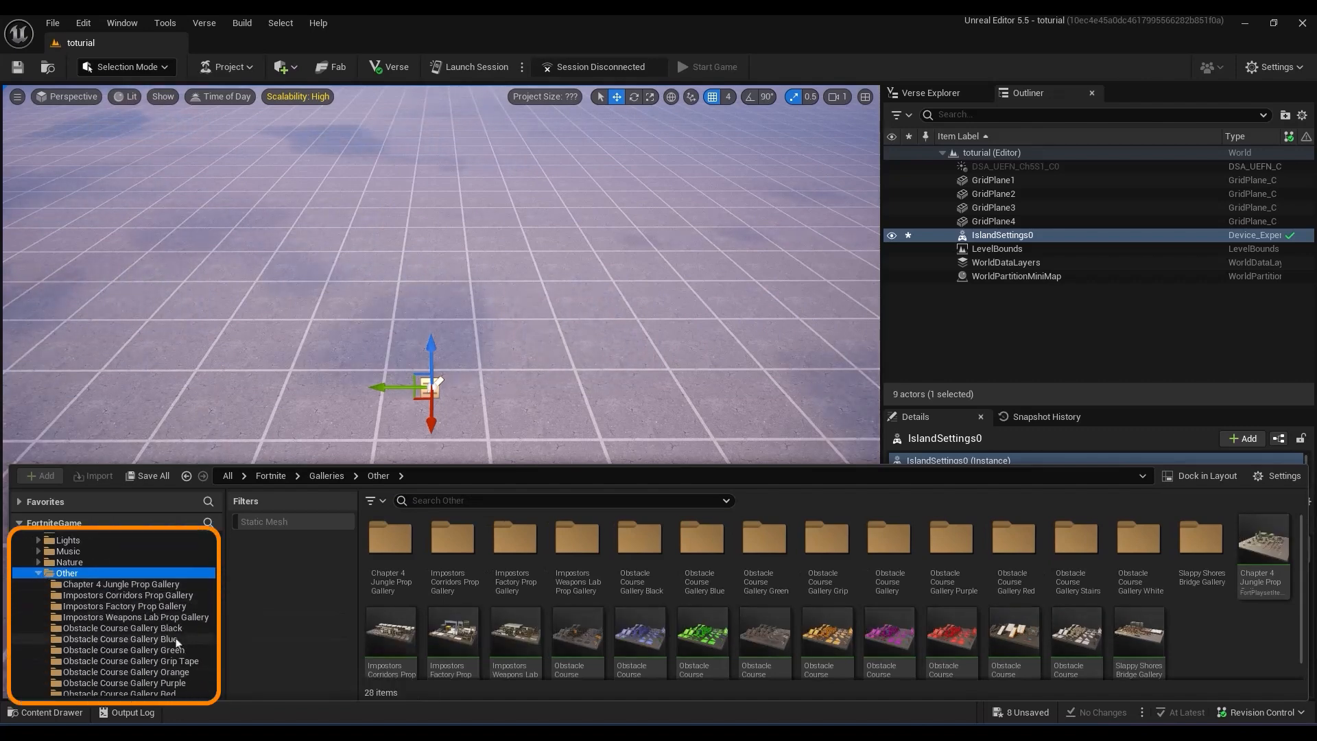
scroll(177, 695, down, 2)
click(175, 650)
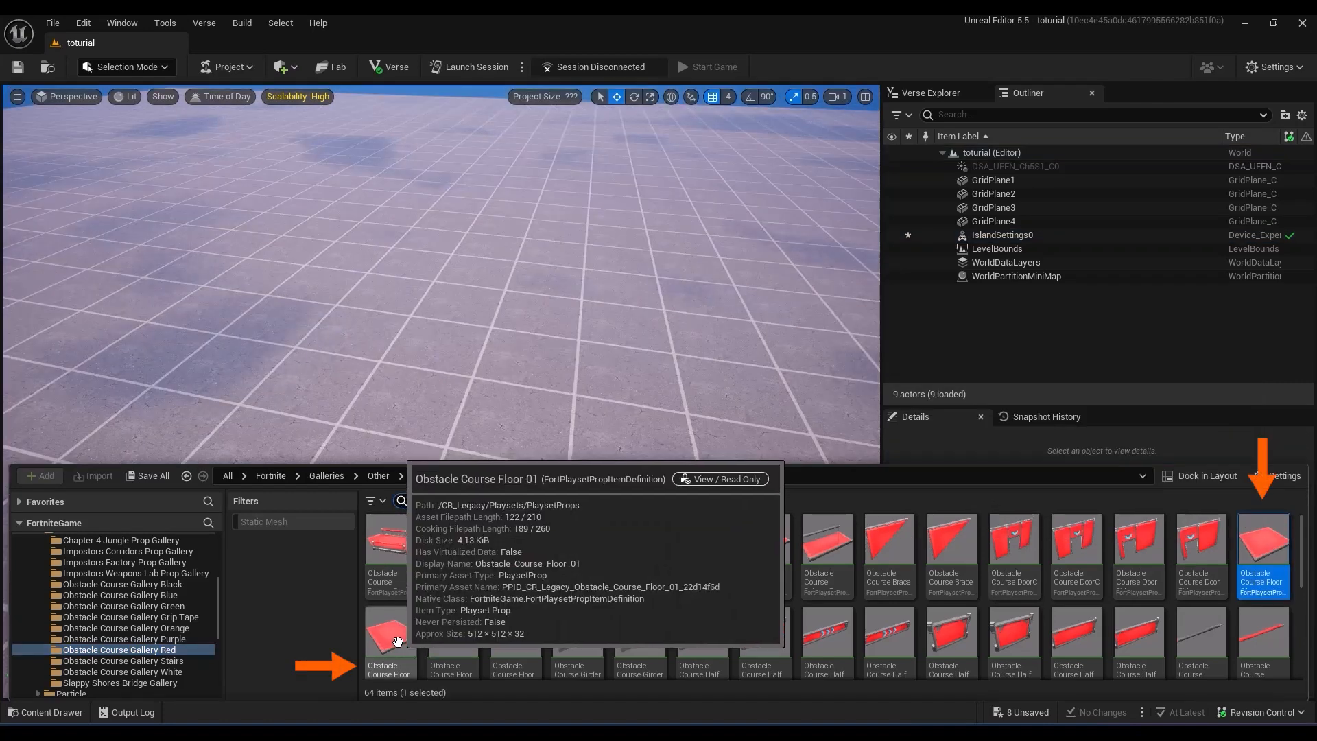
Place both Obstacle Course Floor 01 variants on the grid, raise one to Z 768, and delete the raised one.
drag(398, 642, 385, 340)
drag(347, 285, 336, 147)
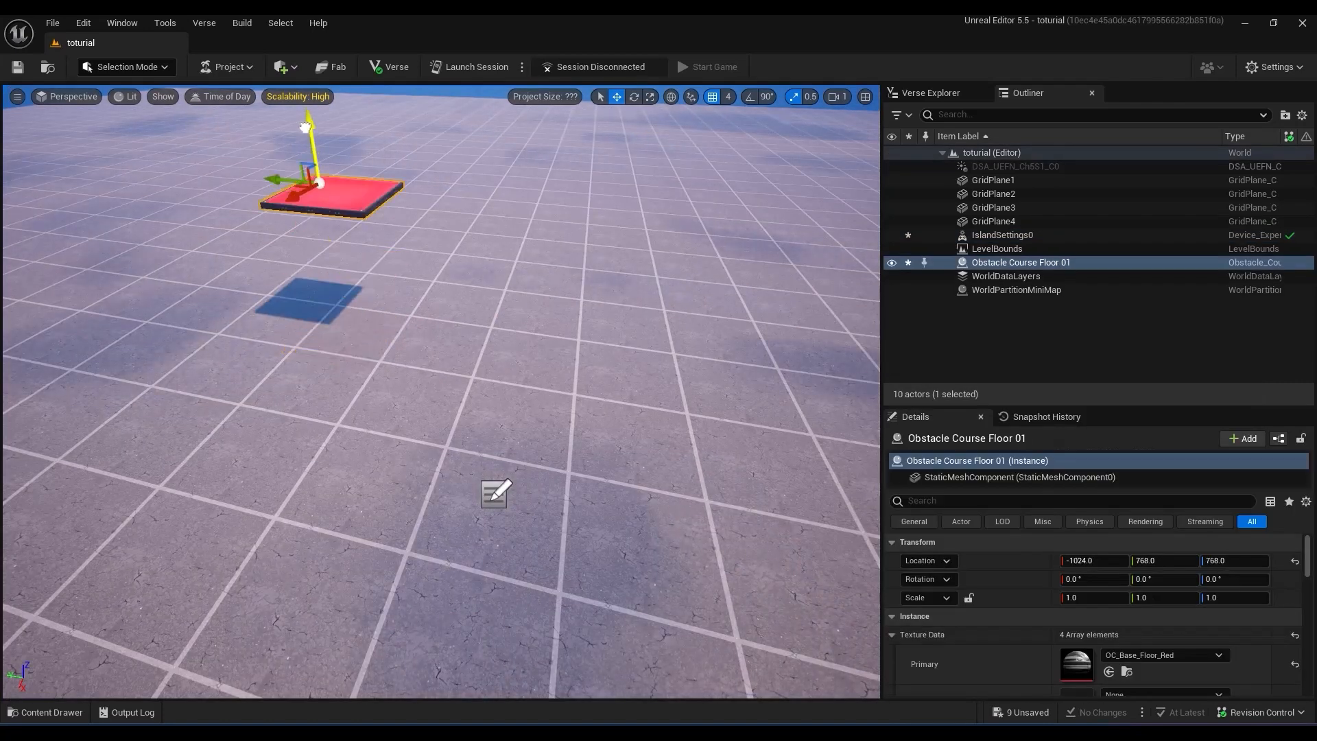
key(ctrl+space)
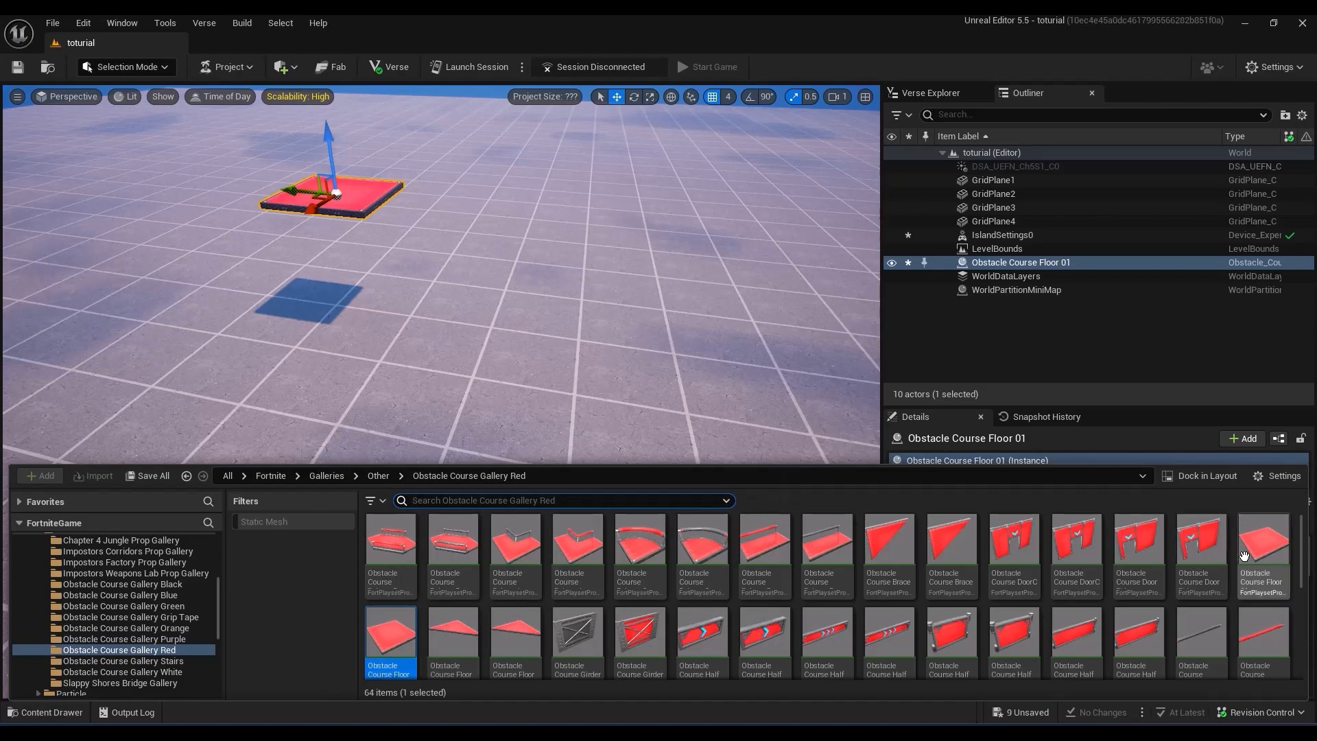
drag(585, 291, 480, 113)
key(f)
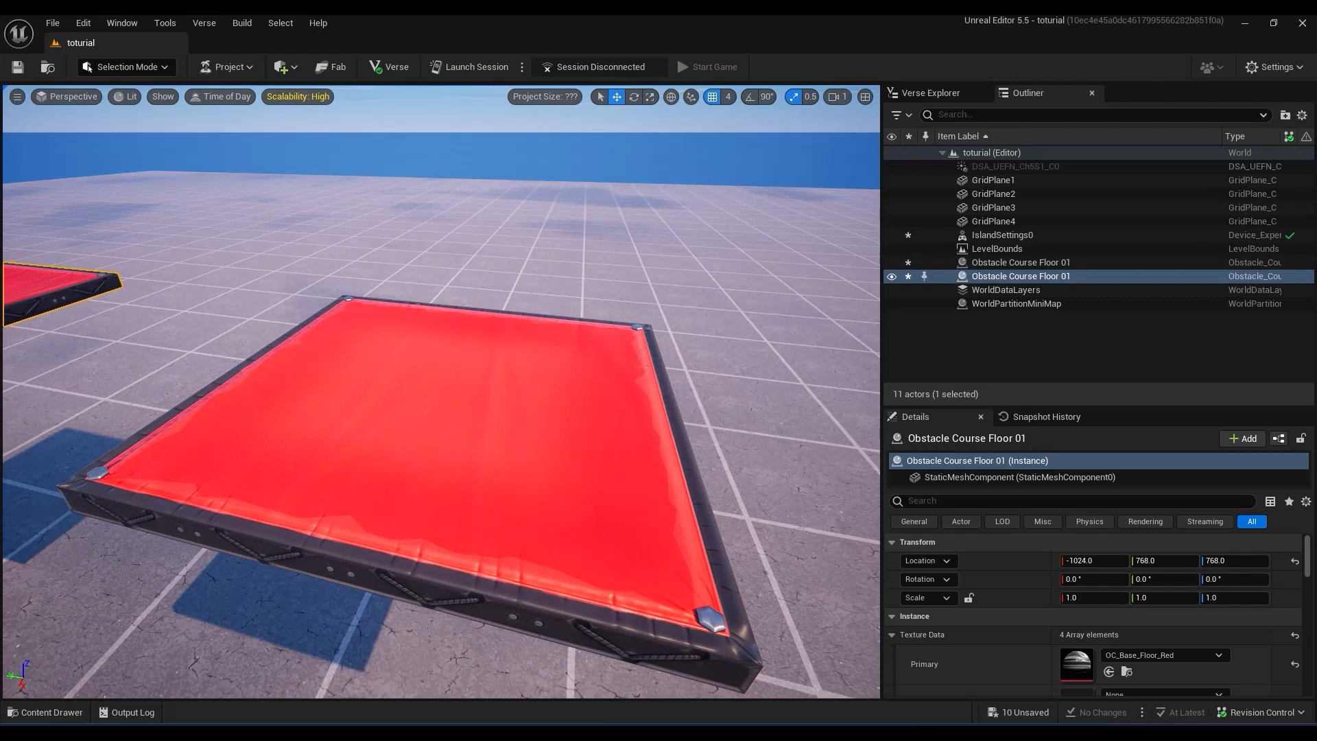
key(Delete)
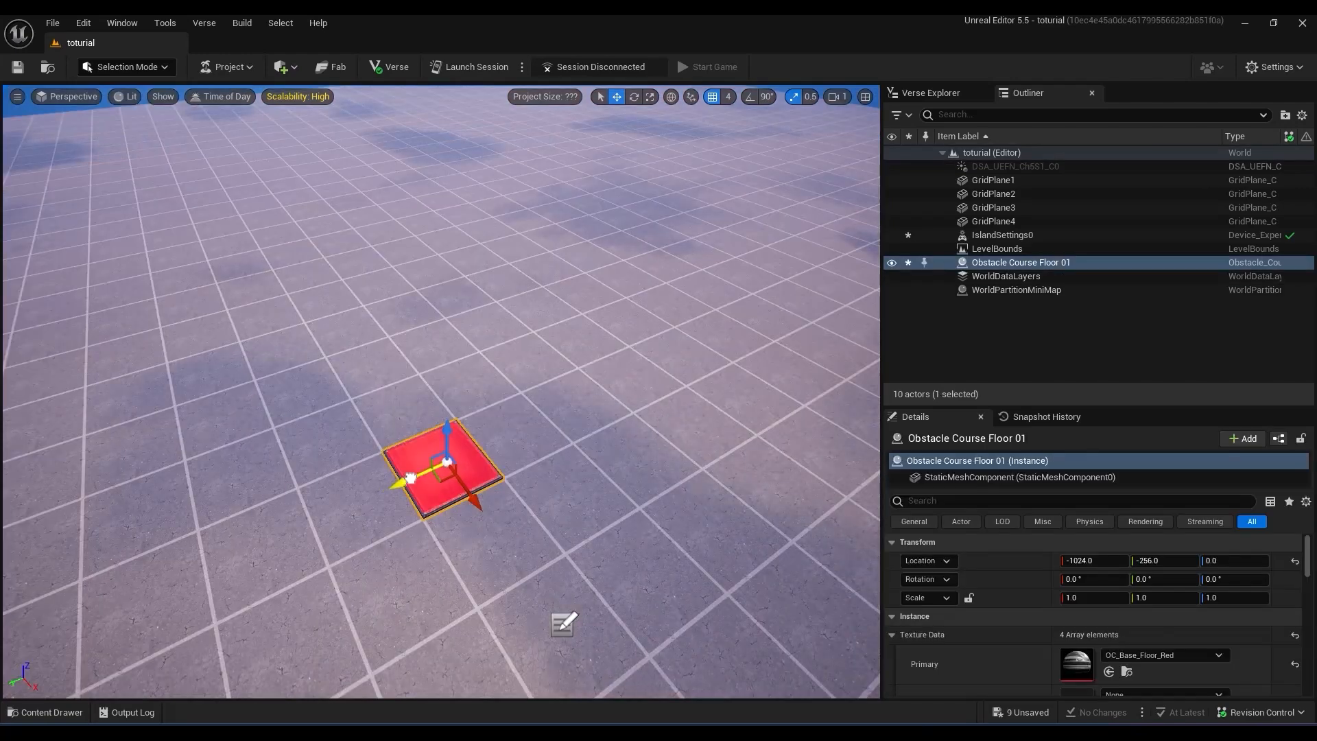
Try moving the red floor tile along Y with and without grid snapping, leaving it at X -1024, Y -256, Z 0.
mouse_move(410, 478)
mouse_down()
mouse_move(450, 462)
mouse_move(312, 524)
mouse_move(401, 474)
mouse_up()
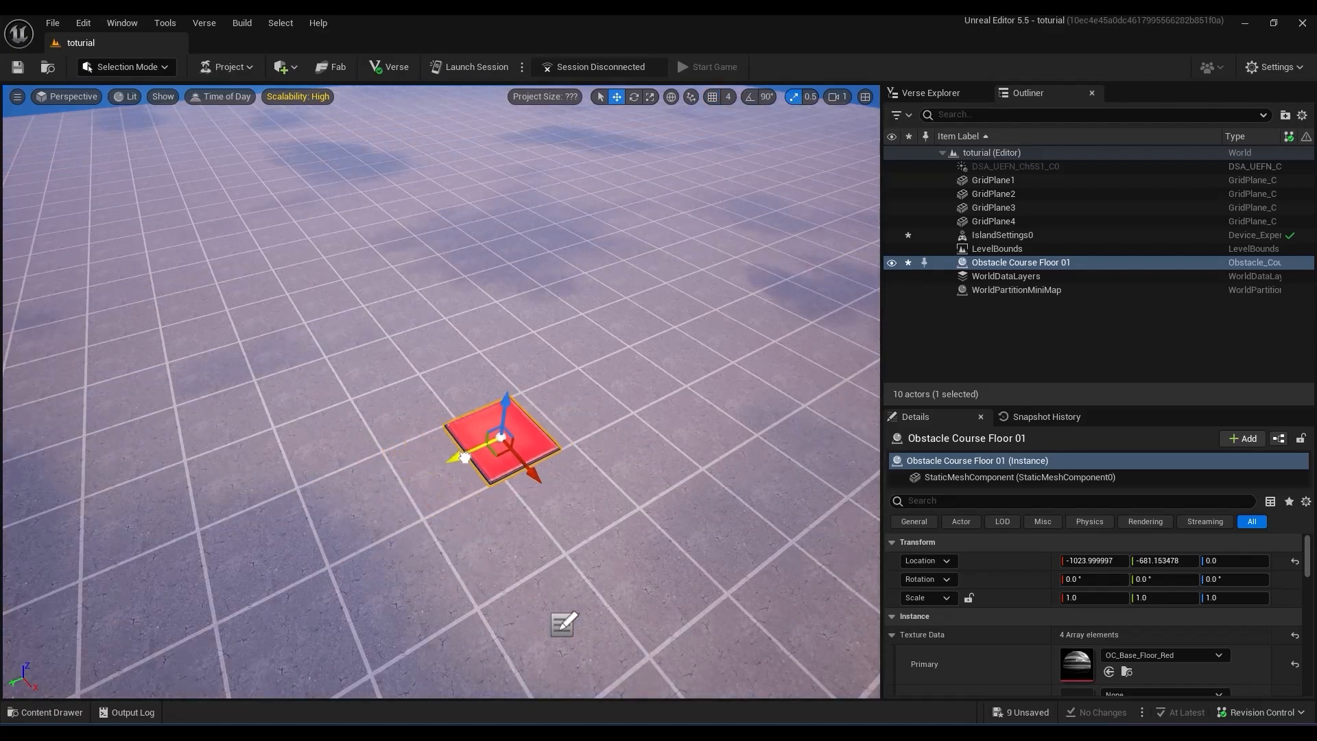
drag(465, 457, 403, 482)
right_drag(519, 432, 635, 434)
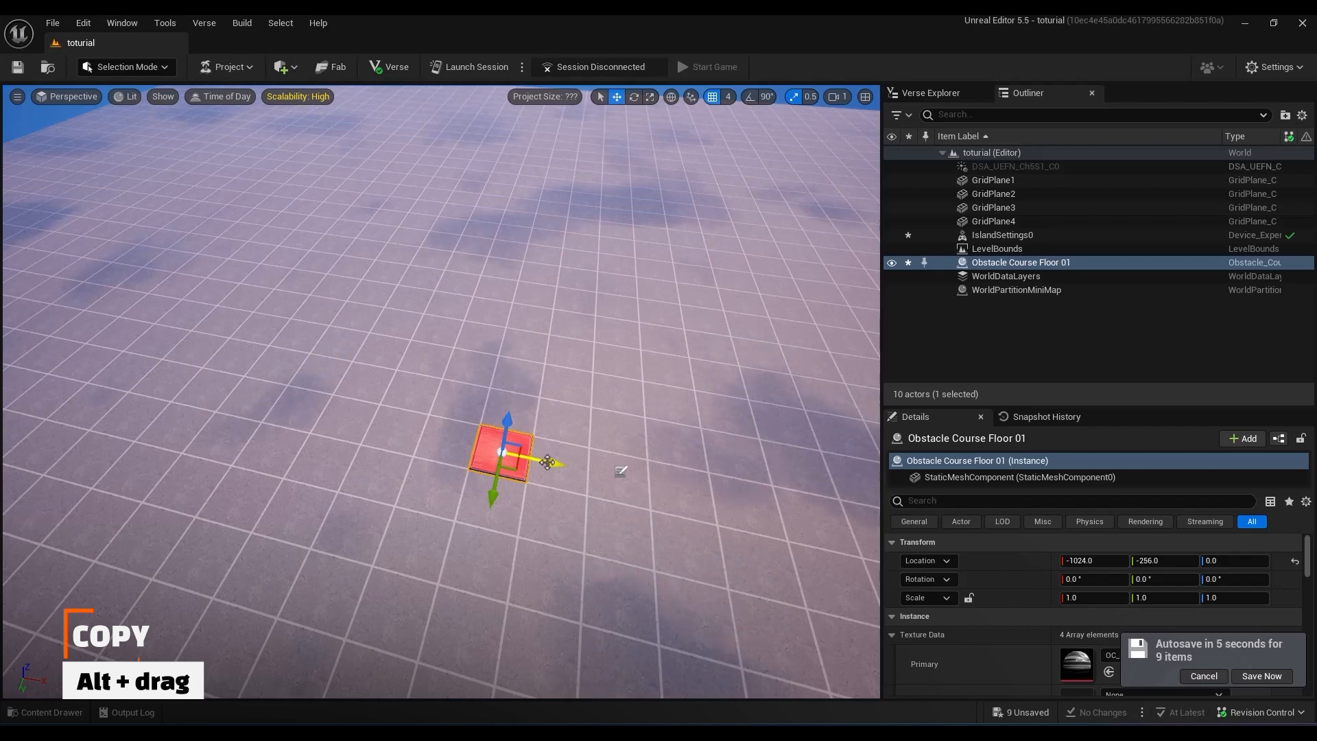
Duplicate the floor tile, the resulting pair and the resulting four along X to build a row of eight adjoining tiles.
alt+drag(551, 464, 546, 464)
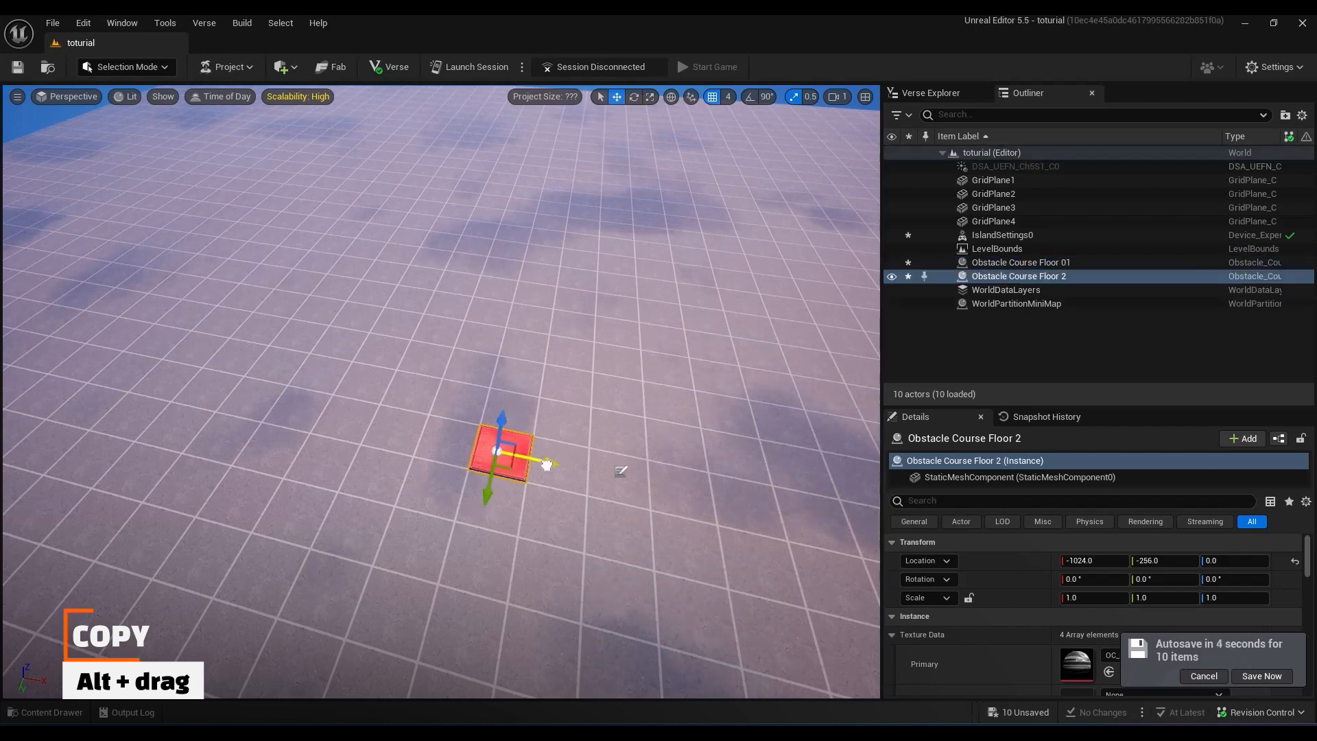
ctrl+click(512, 443)
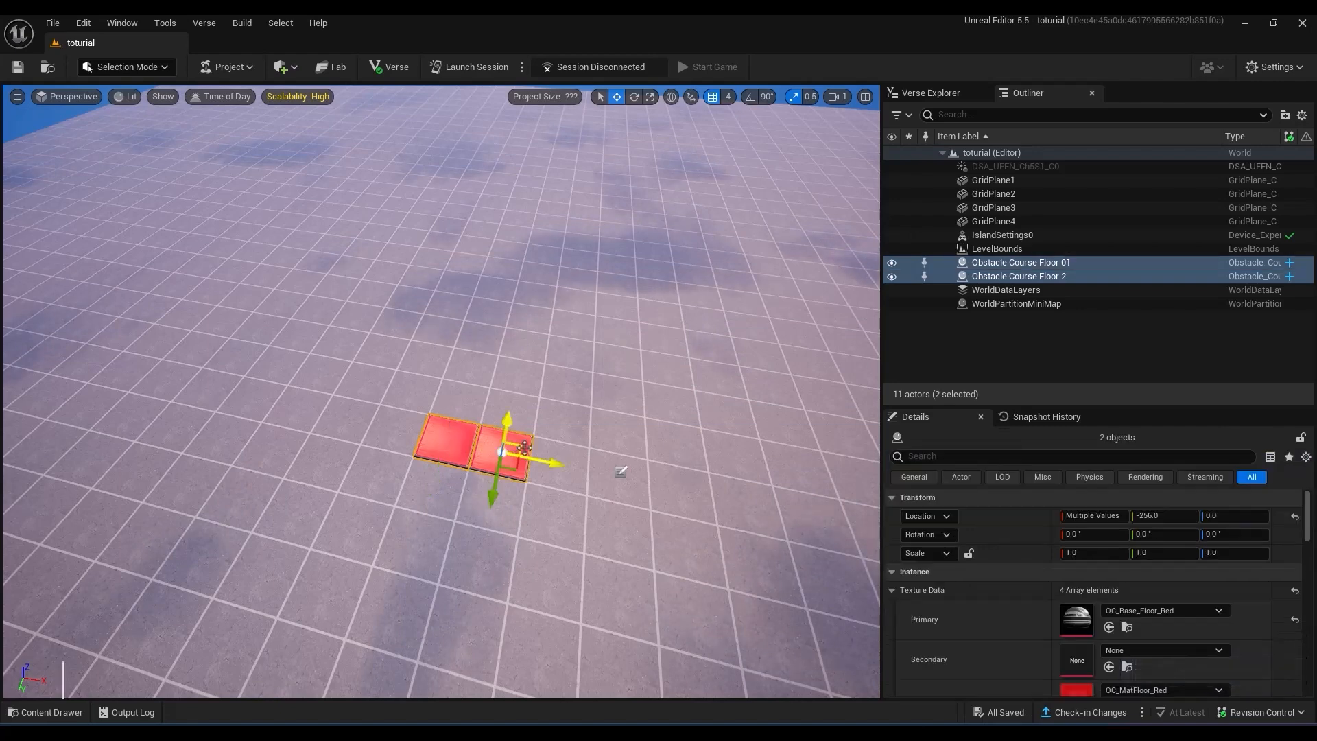
alt+drag(525, 447, 497, 453)
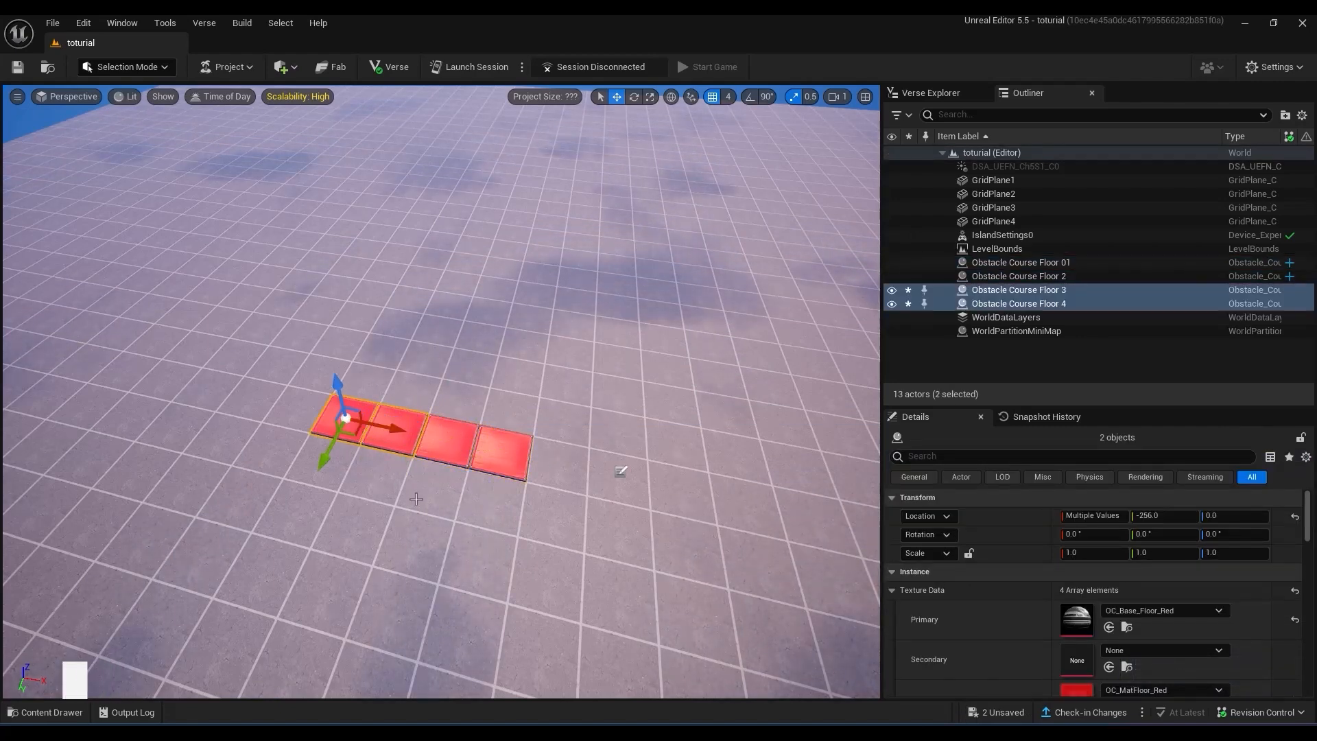
ctrl+click(439, 455)
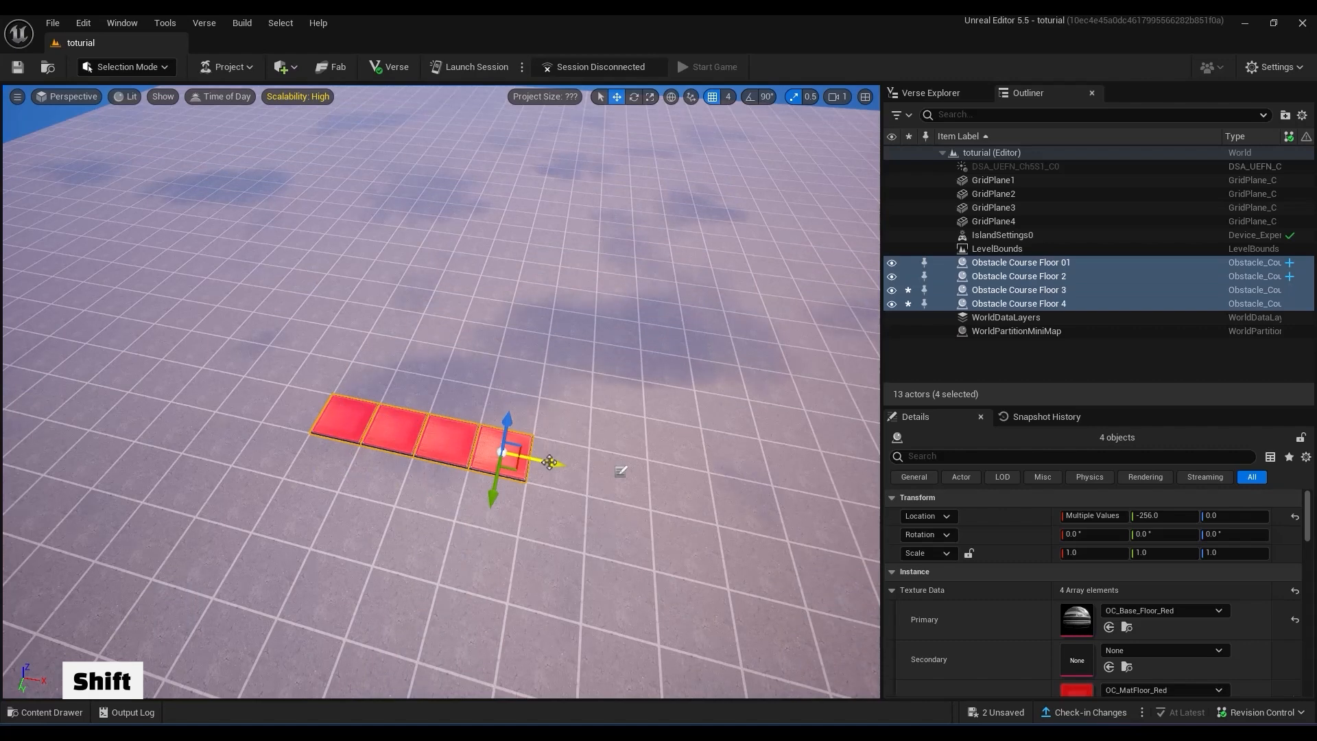
alt+shift+drag(552, 464, 879, 527)
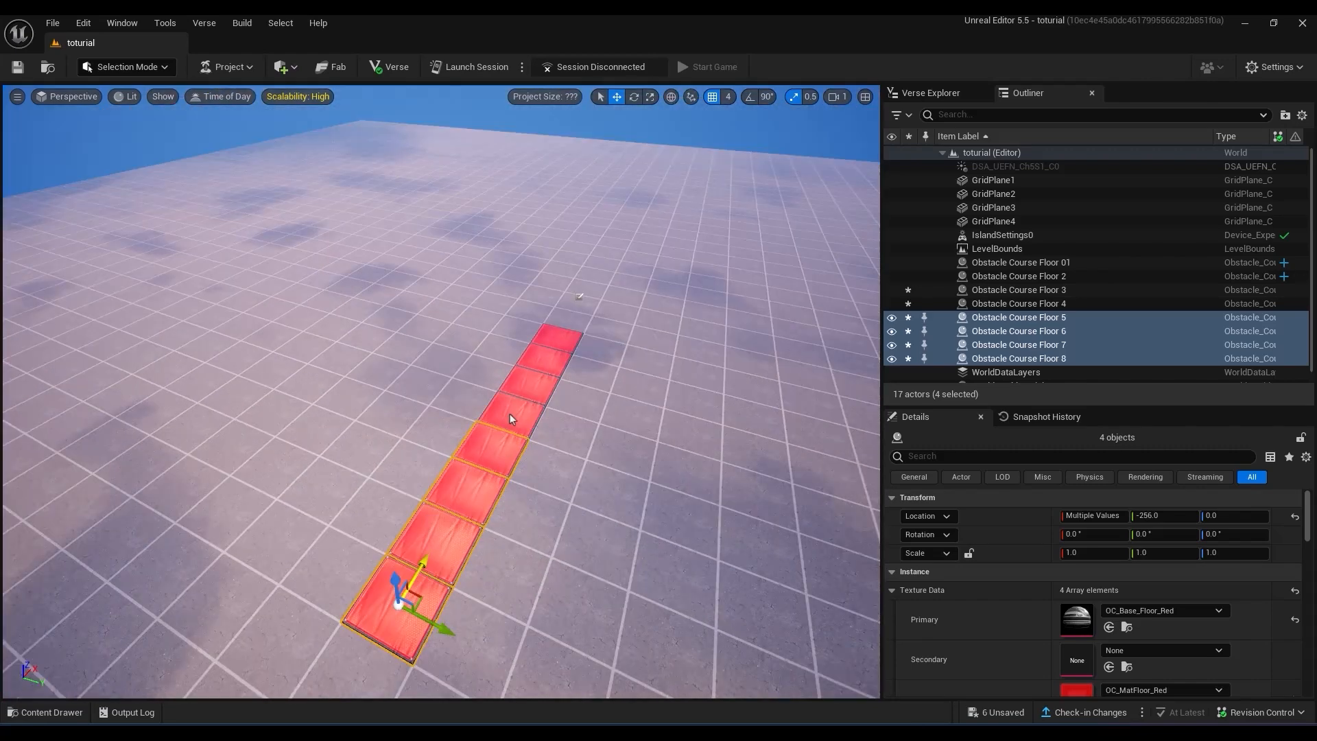
Select all eight floor tiles and duplicate the row side by side along Y until there are four rows, the last at Y 1280.
ctrl+click(510, 412)
ctrl+click(539, 374)
ctrl+click(555, 348)
ctrl+click(556, 338)
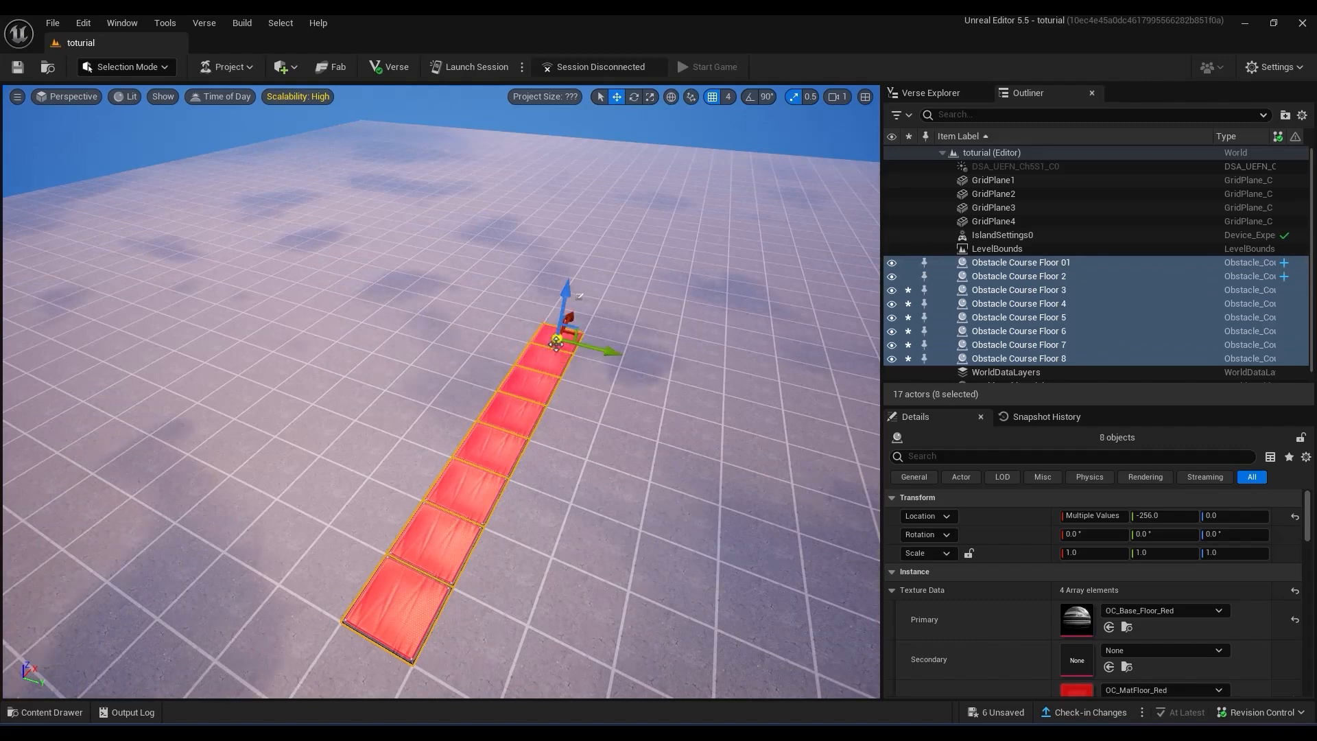
right_drag(492, 466, 560, 484)
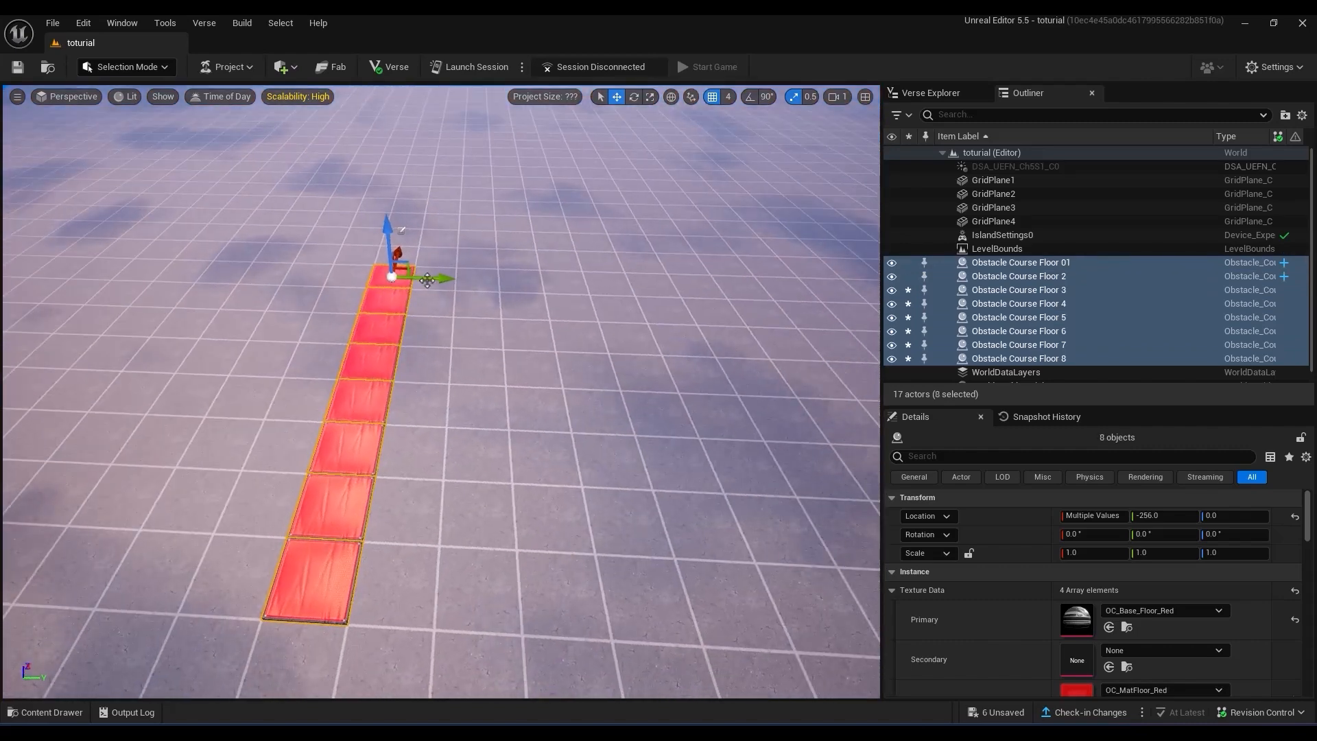
alt+drag(426, 280, 475, 290)
alt+drag(426, 590, 563, 583)
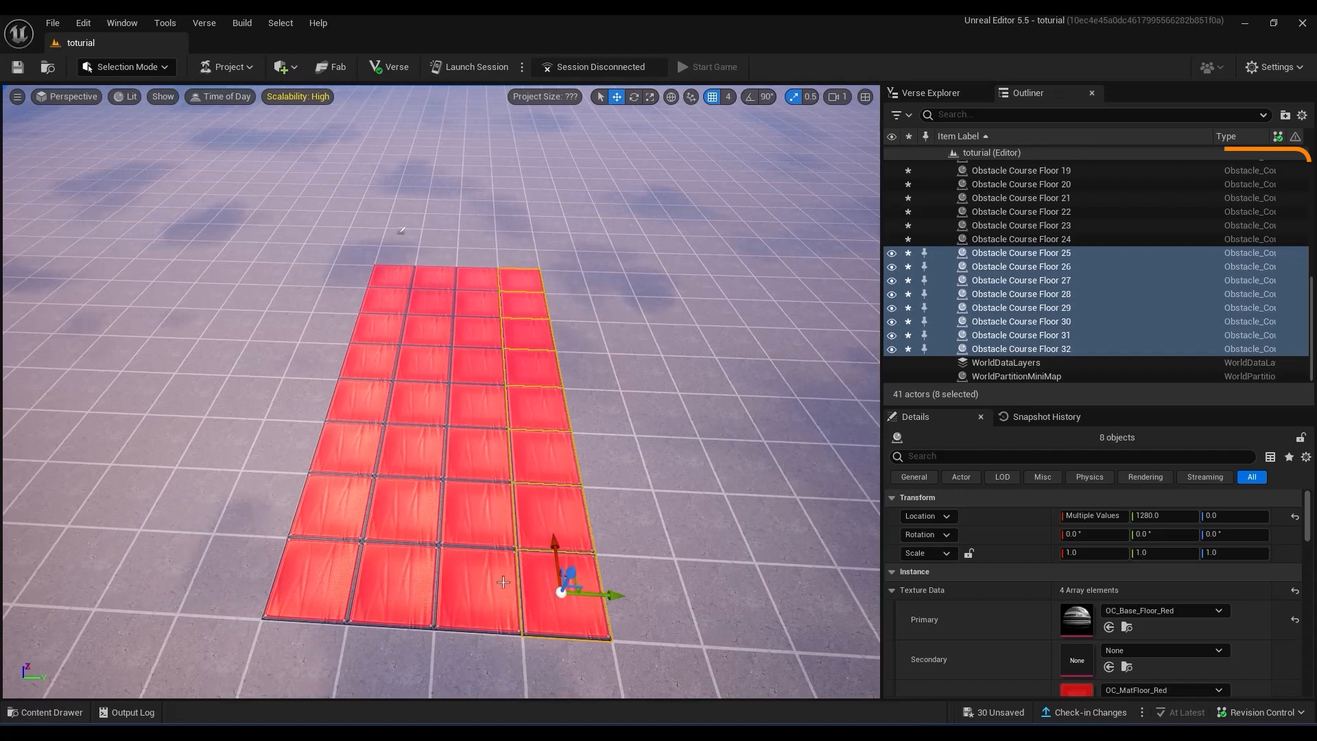
Select all 32 floor tiles, Obstacle Course Floor 01 through 32, and duplicate them along Y into an eight-by-eight floor.
scroll(1039, 240, up, 6)
click(1022, 182)
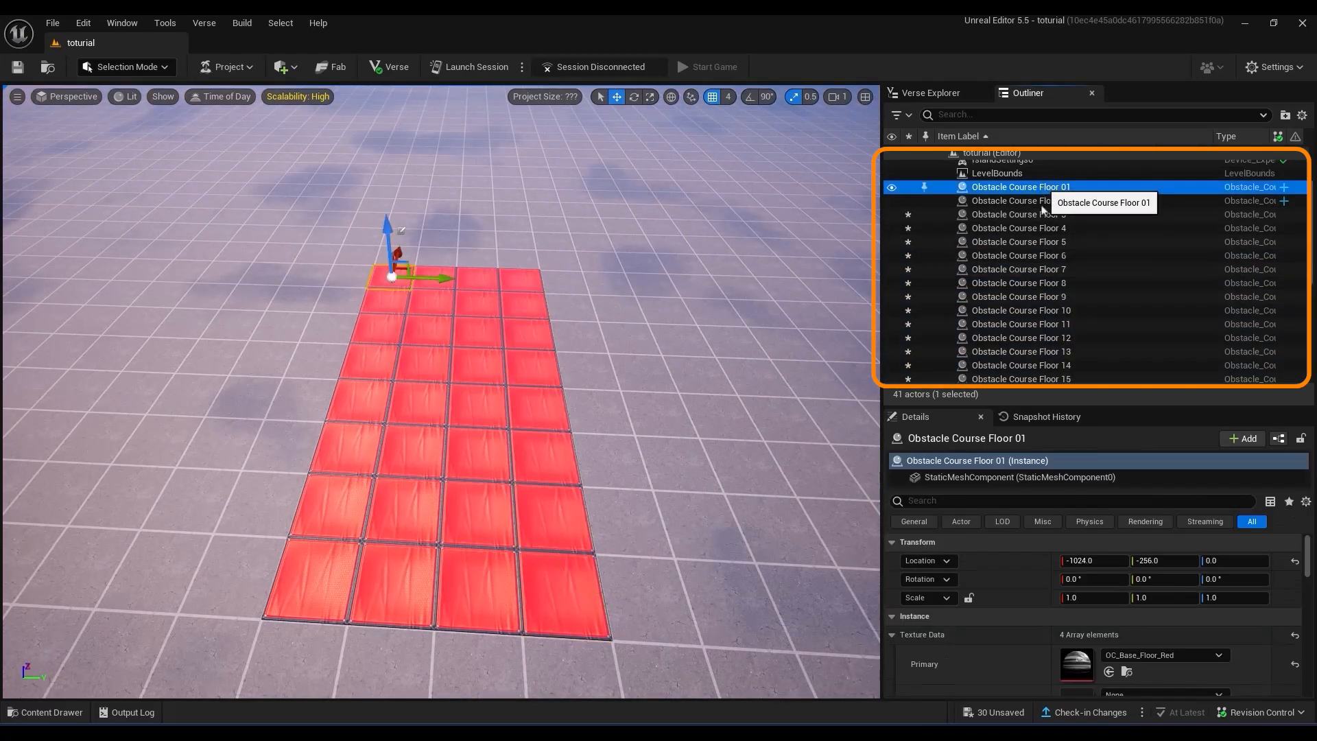
scroll(1039, 192, down, 5)
scroll(1039, 237, down, 2)
shift+click(1031, 349)
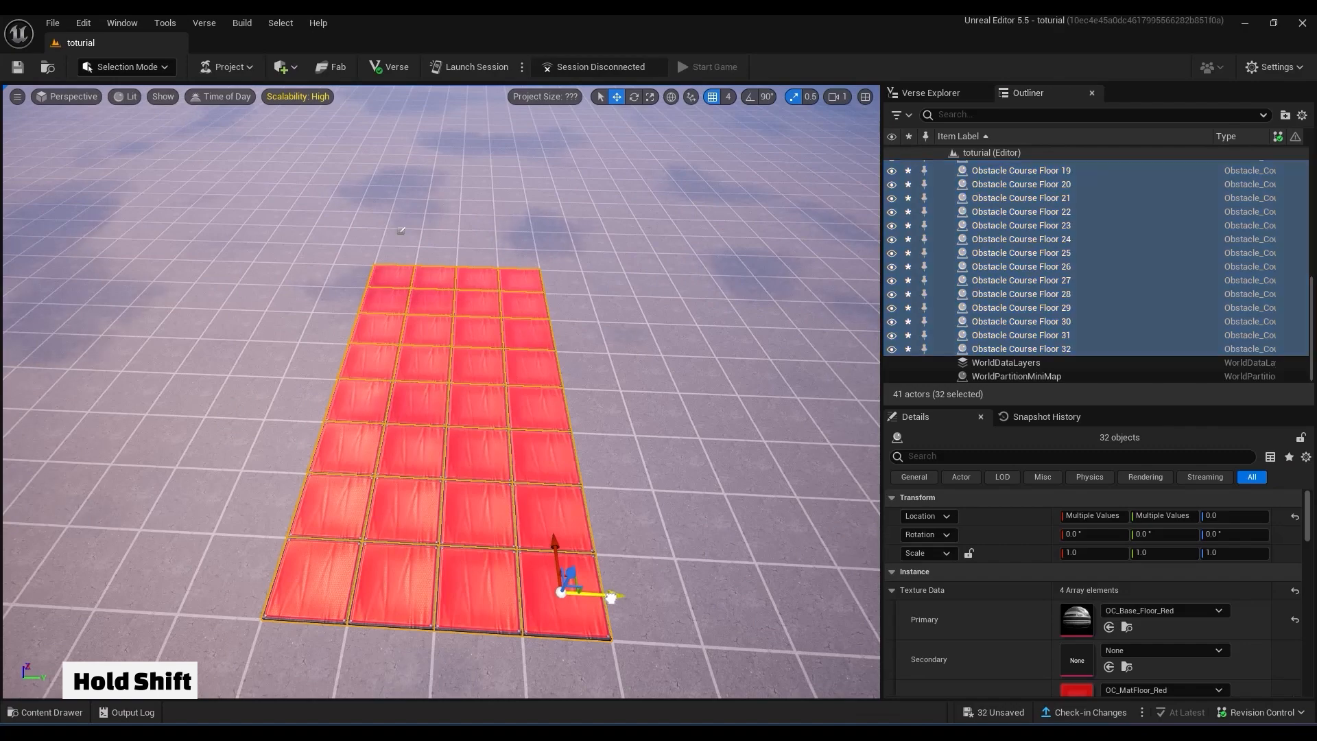
alt+drag(619, 599, 471, 587)
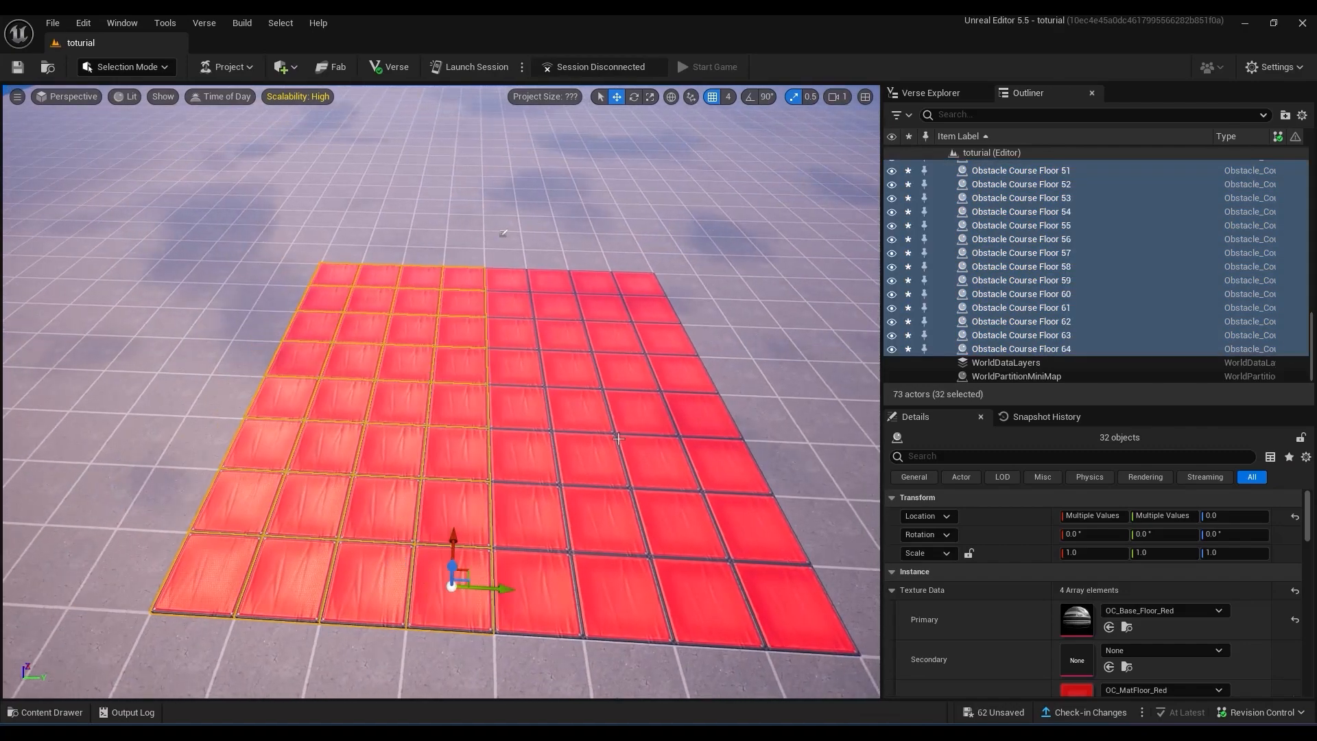
Place both Obstacle Course Solid wall variants beside the red floor and delete the one at about X -3908, Y -2324.
right_drag(618, 438, 720, 442)
key(ctrl+space)
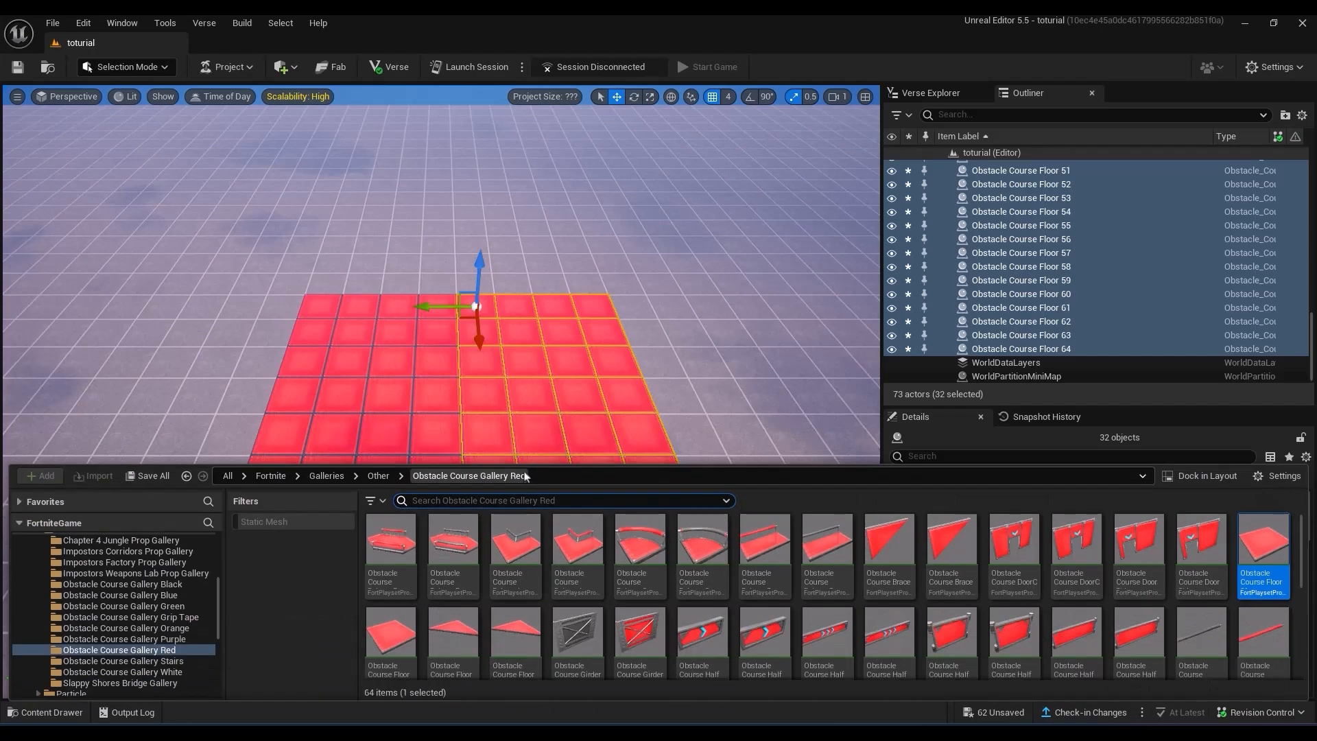
scroll(987, 597, down, 5)
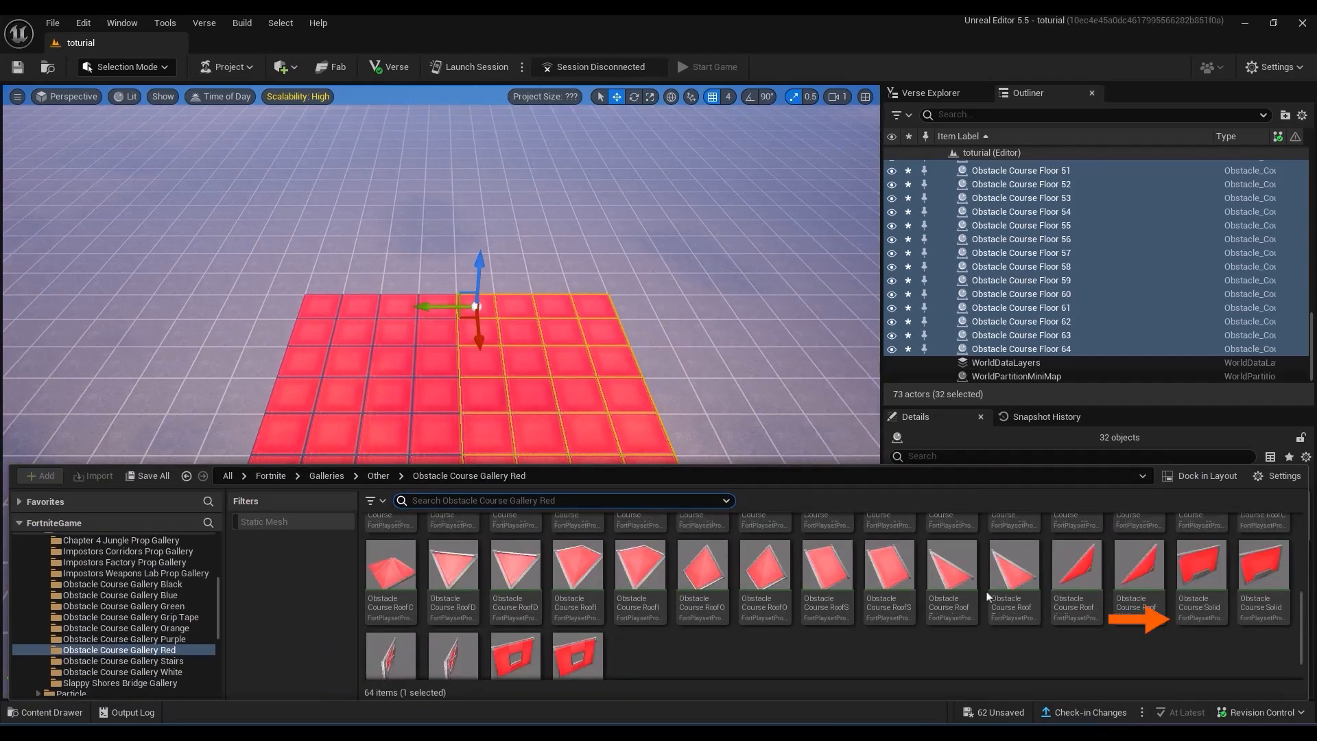
drag(1219, 573, 583, 285)
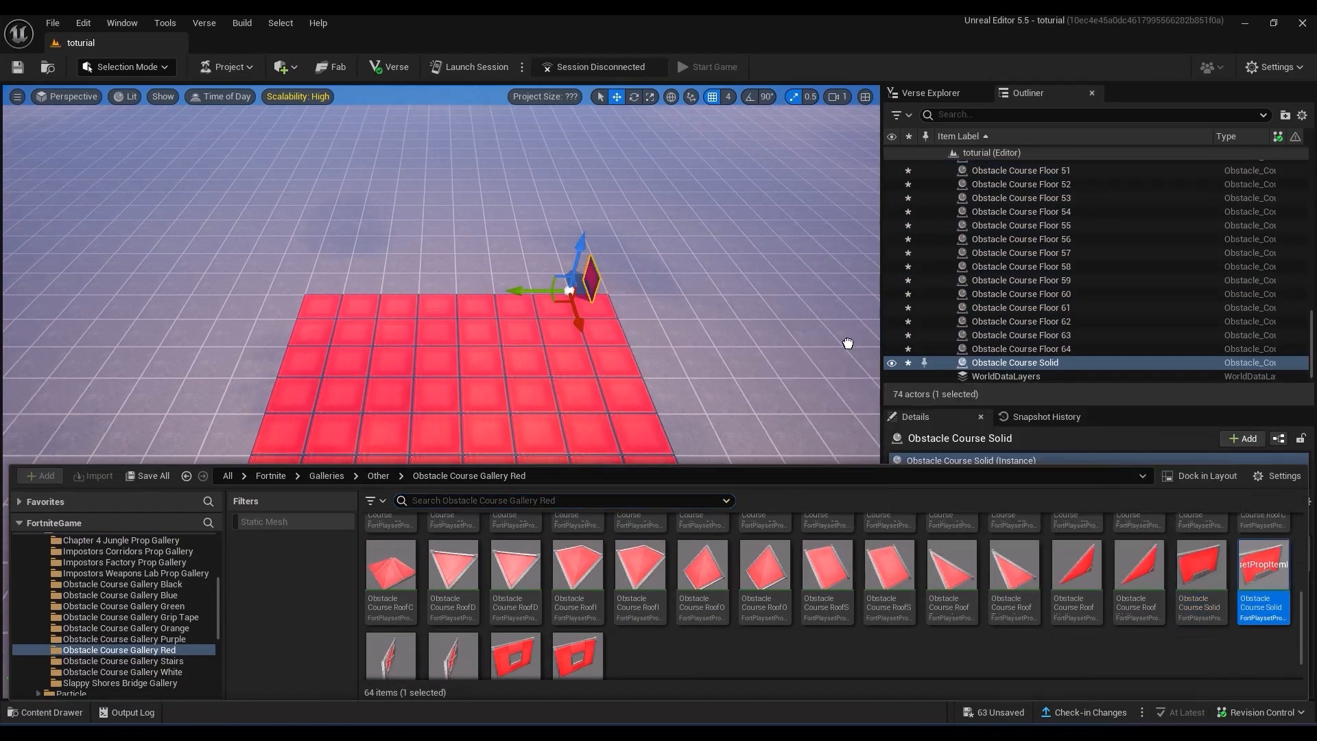
drag(848, 344, 629, 340)
right_drag(629, 340, 507, 374)
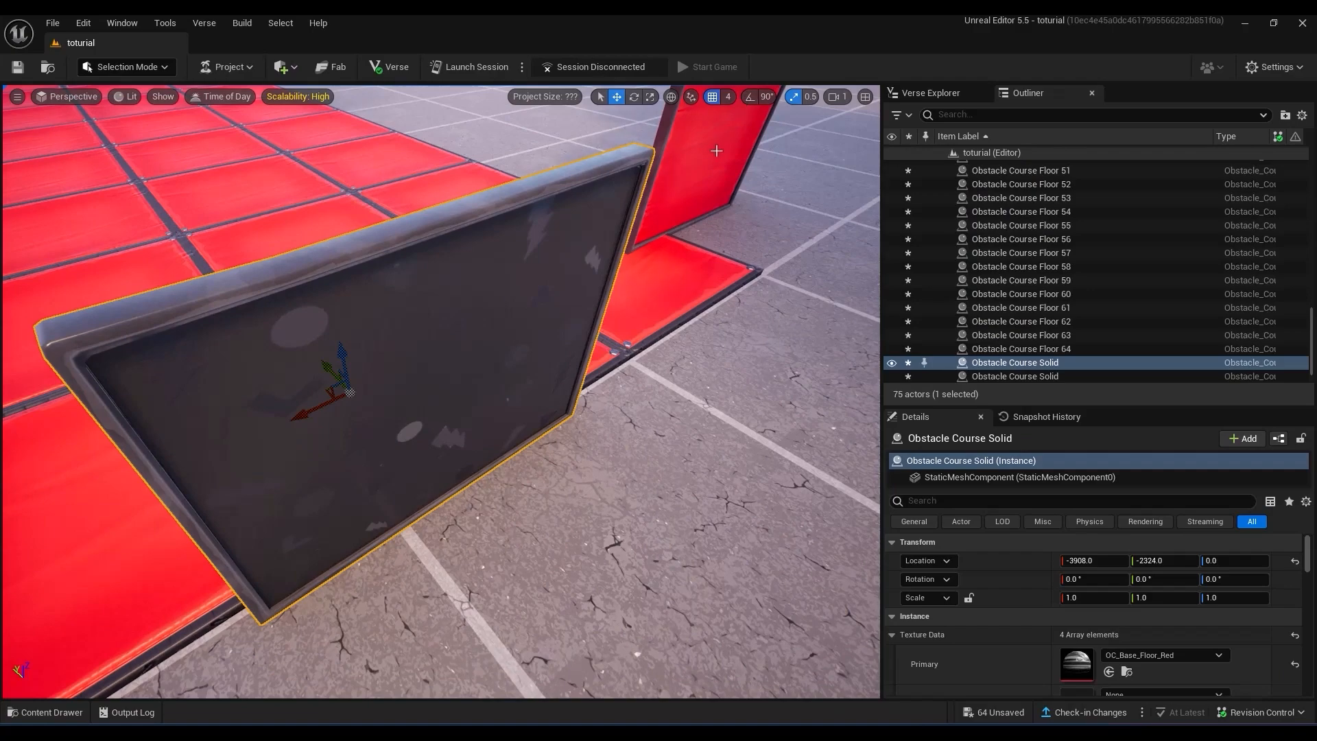
key(Delete)
Move the remaining Obstacle Course Solid wall onto the edge of the corner floor tile at X -4608, Y -2304, Z 0.
click(683, 208)
right_drag(683, 208, 370, 318)
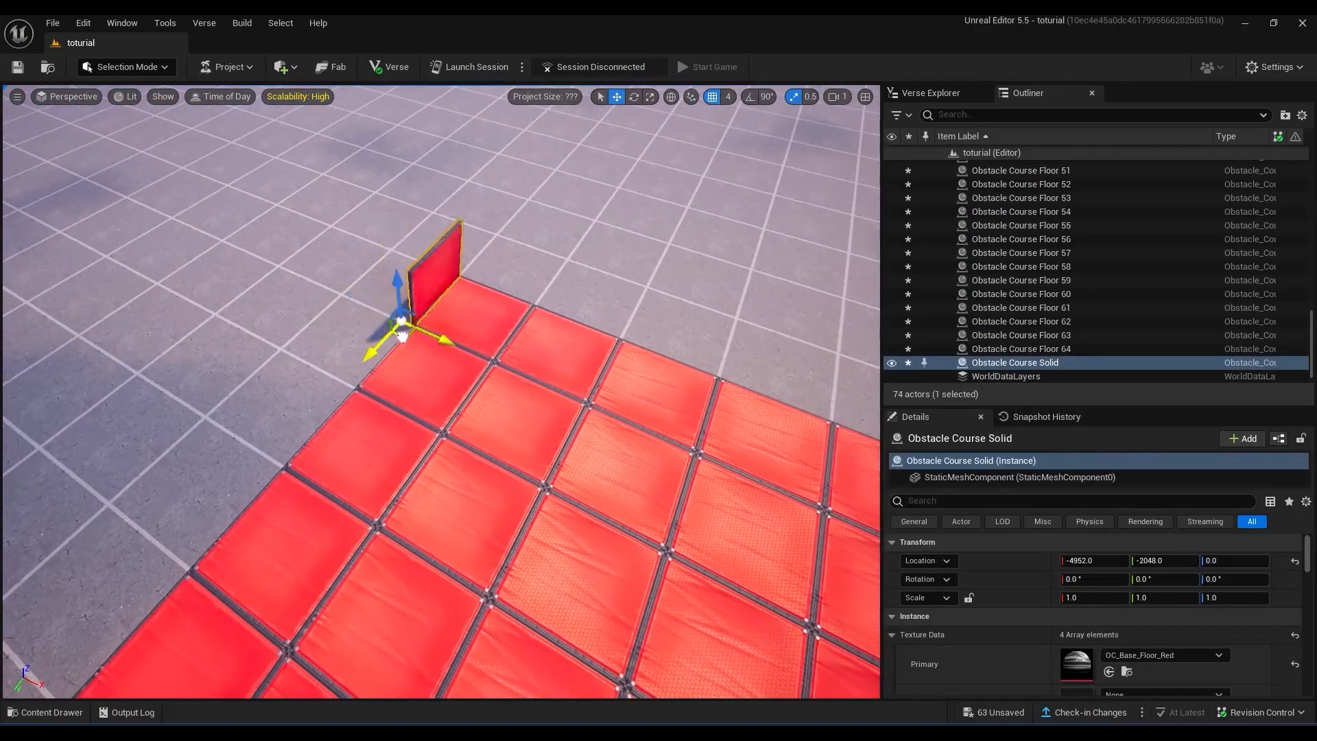
drag(402, 336, 479, 314)
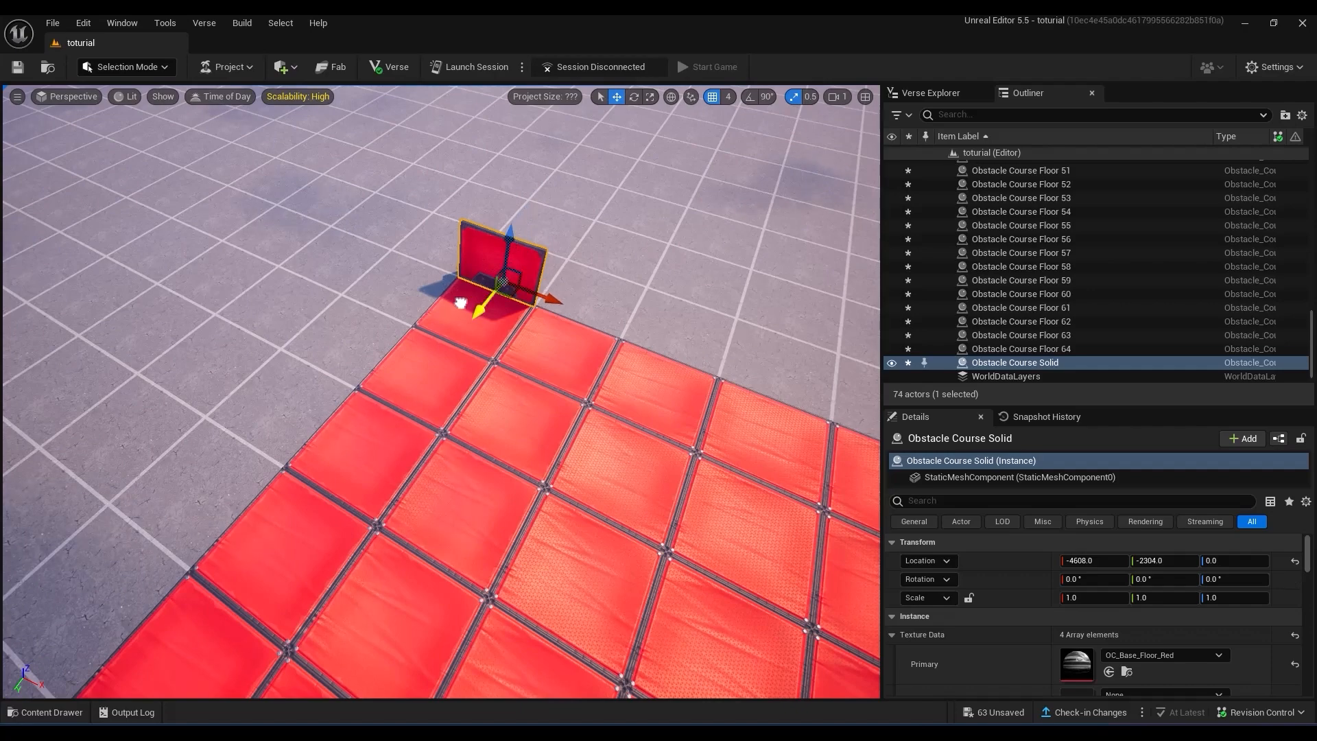
Duplicate the Obstacle Course Solid wall along the edge of the red floor into a row of eight walls.
right_drag(461, 302, 391, 337)
alt+drag(391, 338, 478, 337)
alt+drag(478, 337, 558, 342)
right_drag(558, 342, 453, 343)
alt+drag(453, 342, 613, 330)
alt+drag(612, 331, 760, 316)
alt+drag(760, 317, 851, 206)
Select the eight-wall row and stack copies of it upward into a side wall five rows high.
shift+click(1084, 281)
right_drag(215, 267, 600, 338)
alt+drag(424, 280, 425, 206)
alt+drag(425, 205, 425, 170)
right_drag(546, 333, 549, 370)
scroll(1097, 260, up, 10)
Select the whole five-row side wall and duplicate it onto the opposite edge of the floor.
shift+click(1077, 187)
alt+drag(400, 257, 851, 262)
right_drag(549, 343, 481, 384)
Duplicate the wall rotated -90° along the floor's edge at X -768 into a row of eight, the last at Y 1536.
click(206, 507)
alt+drag(274, 494, 348, 465)
alt+drag(347, 466, 500, 453)
alt+drag(500, 452, 642, 441)
alt+drag(641, 441, 775, 430)
right_drag(775, 430, 803, 414)
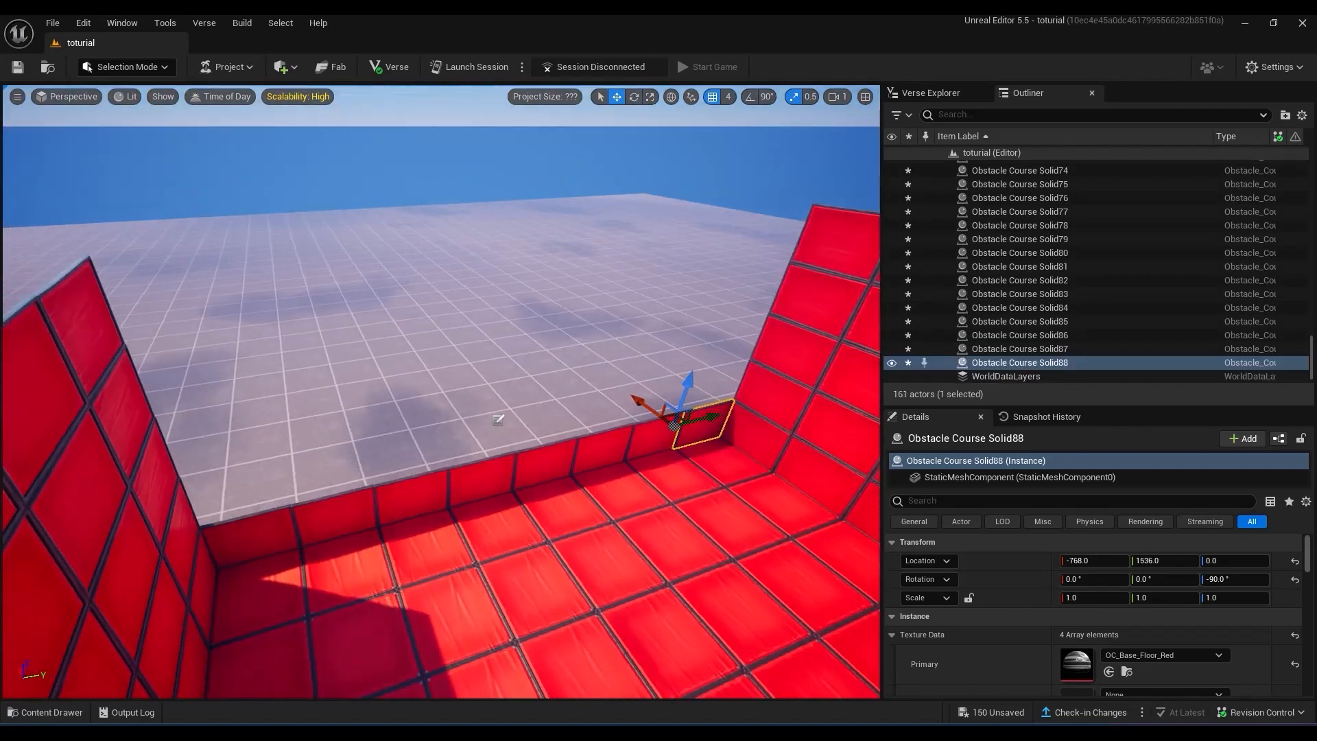
Select the eight walls between the two side walls and duplicate the row upward to Z 384.
click(206, 537)
ctrl+click(289, 520)
ctrl+click(367, 500)
ctrl+click(439, 482)
ctrl+click(506, 466)
ctrl+click(573, 450)
ctrl+click(621, 439)
alt+drag(648, 397, 647, 358)
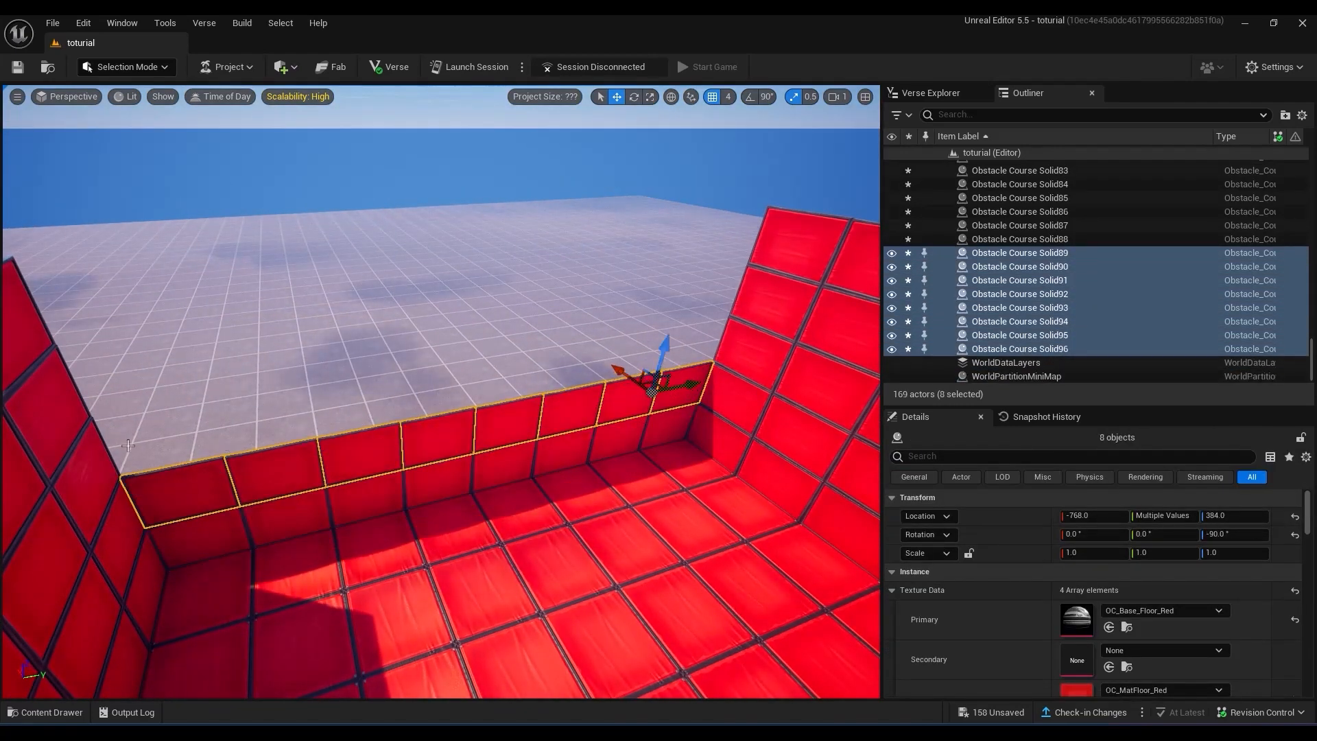
Select the four middle floor tiles beside the two-row wall and duplicate them up to Z 768 as a raised ledge.
click(375, 553)
ctrl+click(447, 535)
ctrl+click(515, 516)
ctrl+click(578, 497)
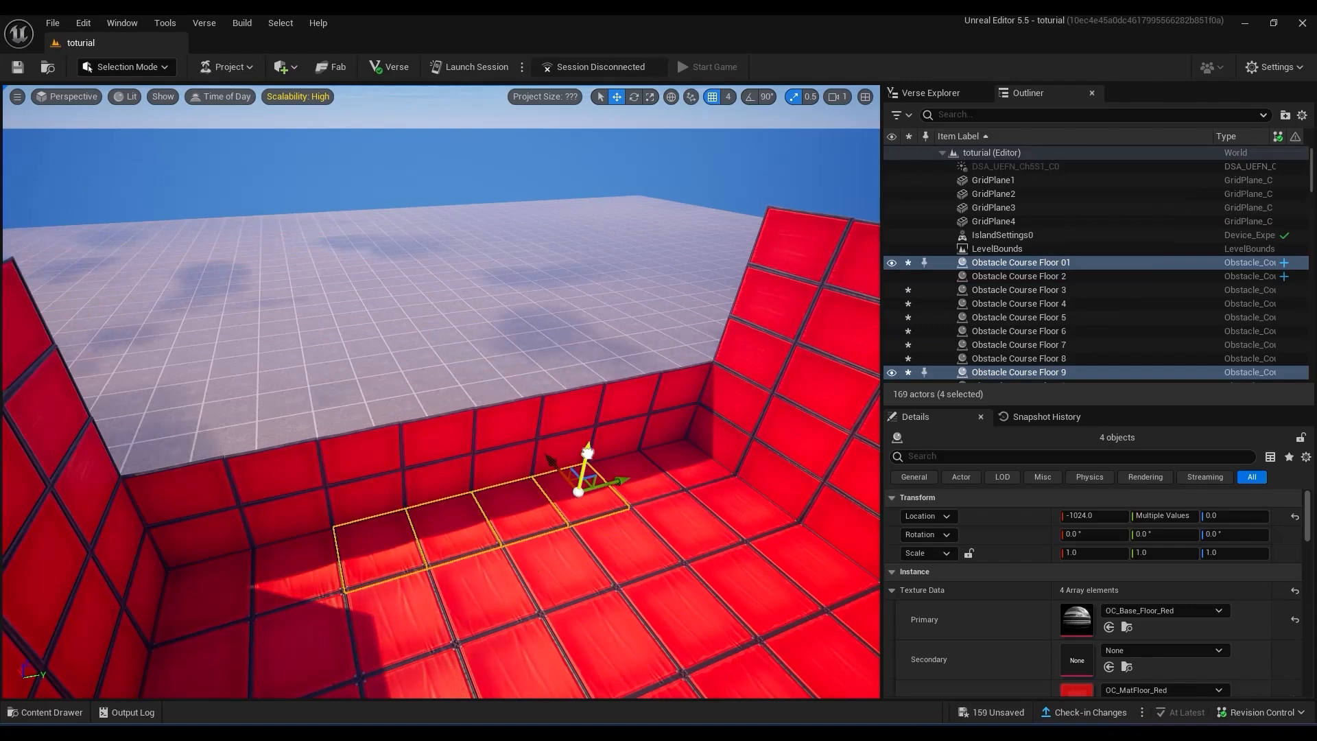
alt+drag(584, 451, 592, 363)
Select the two outer walls at each end of the second row and stack two copies above them, leaving a central opening.
right_drag(622, 466, 596, 418)
click(633, 479)
ctrl+click(713, 473)
ctrl+click(186, 503)
ctrl+click(103, 511)
alt+drag(123, 464, 121, 387)
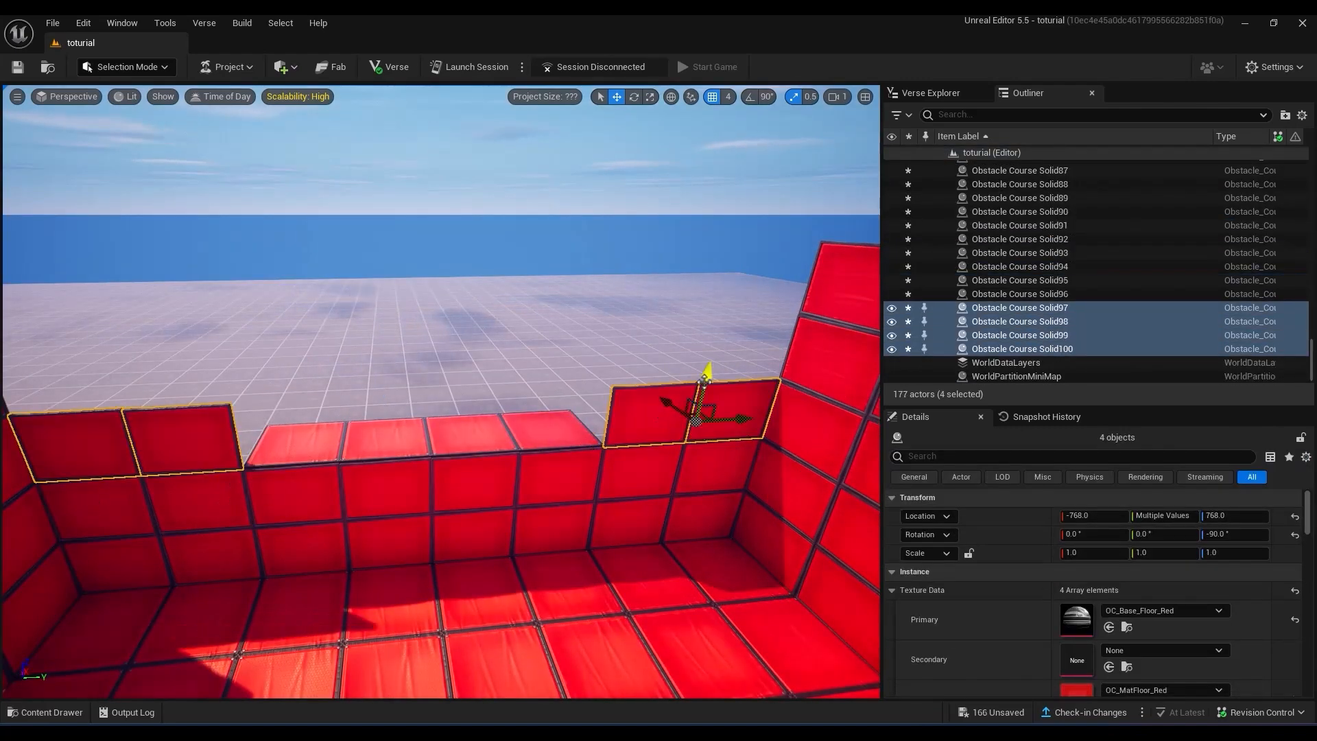
alt+drag(705, 377, 716, 308)
Select all eight walls of the second row and duplicate them upward as a top row closing the opening.
right_drag(716, 309, 659, 281)
click(785, 565)
ctrl+click(714, 566)
ctrl+click(631, 567)
ctrl+click(539, 570)
ctrl+click(452, 573)
ctrl+click(264, 583)
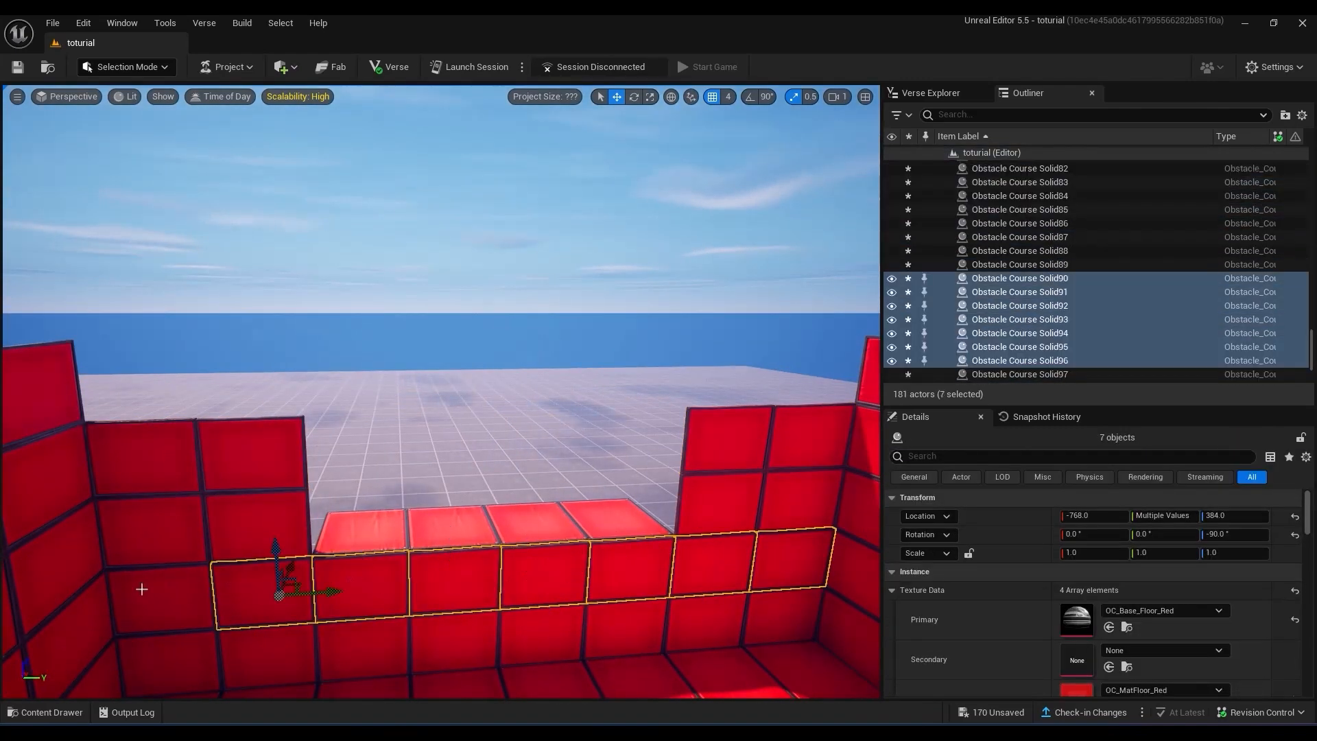
ctrl+click(142, 587)
alt+drag(205, 585, 211, 385)
Select the four raised ledge tiles and duplicate them outward along X into a four-by-four platform behind the opening.
click(365, 533)
ctrl+click(449, 528)
ctrl+click(532, 524)
ctrl+click(605, 518)
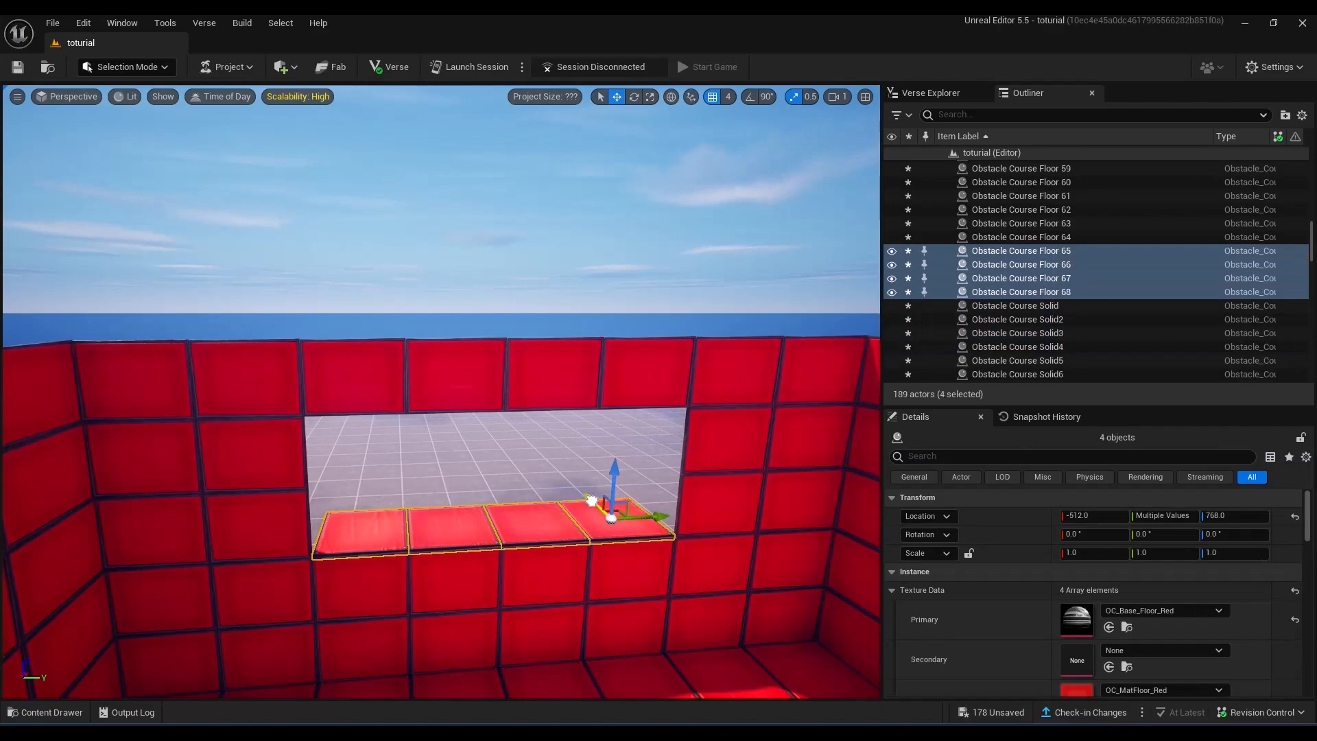
alt+drag(597, 497, 564, 469)
right_drag(564, 469, 741, 508)
right_drag(480, 480, 439, 411)
alt+drag(349, 442, 212, 471)
Stack a wall two high on the platform's side edge at Y -1280 and duplicate the pair along that edge.
right_drag(235, 464, 439, 385)
click(226, 371)
alt+drag(261, 379, 304, 280)
ctrl+click(298, 369)
alt+drag(331, 380, 398, 381)
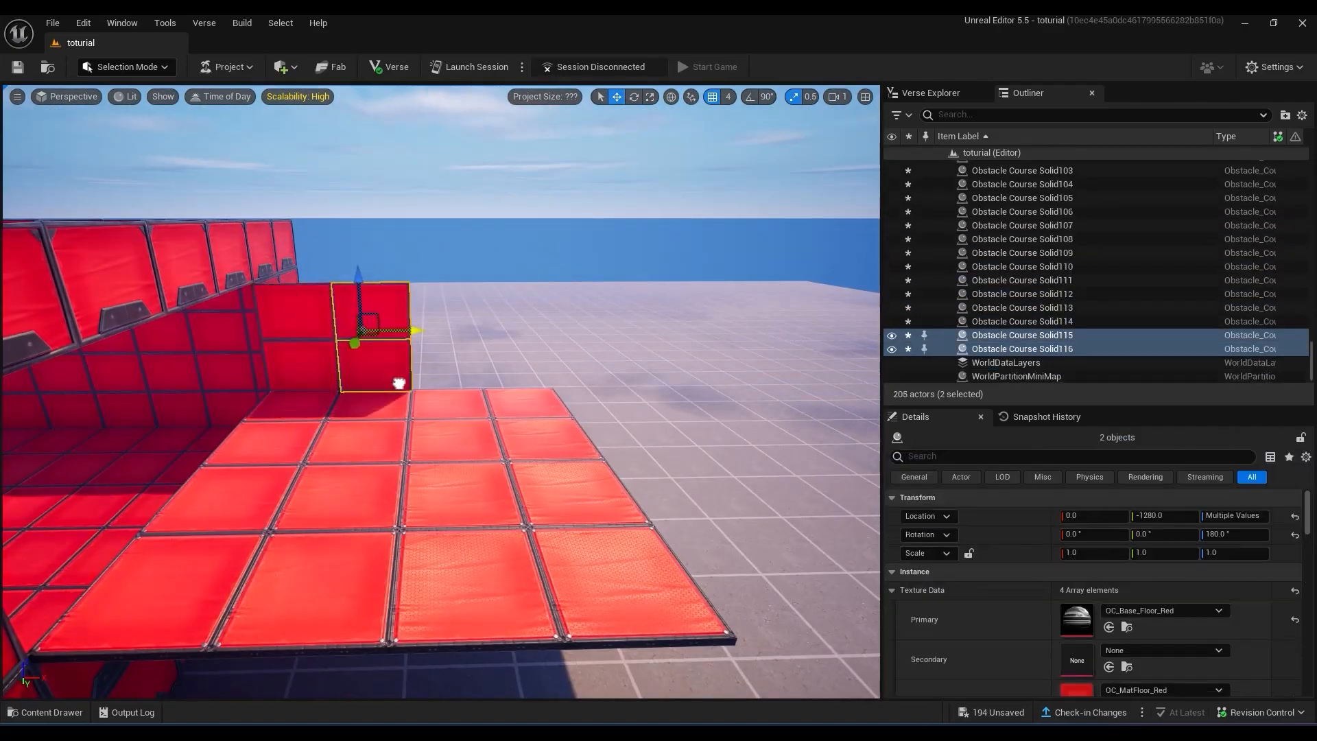
alt+drag(406, 331, 481, 332)
alt+drag(482, 332, 554, 334)
Select the platform's eight side walls and move a duplicate of them to the opposite edge of the platform.
ctrl+click(449, 312)
ctrl+click(446, 364)
ctrl+click(376, 364)
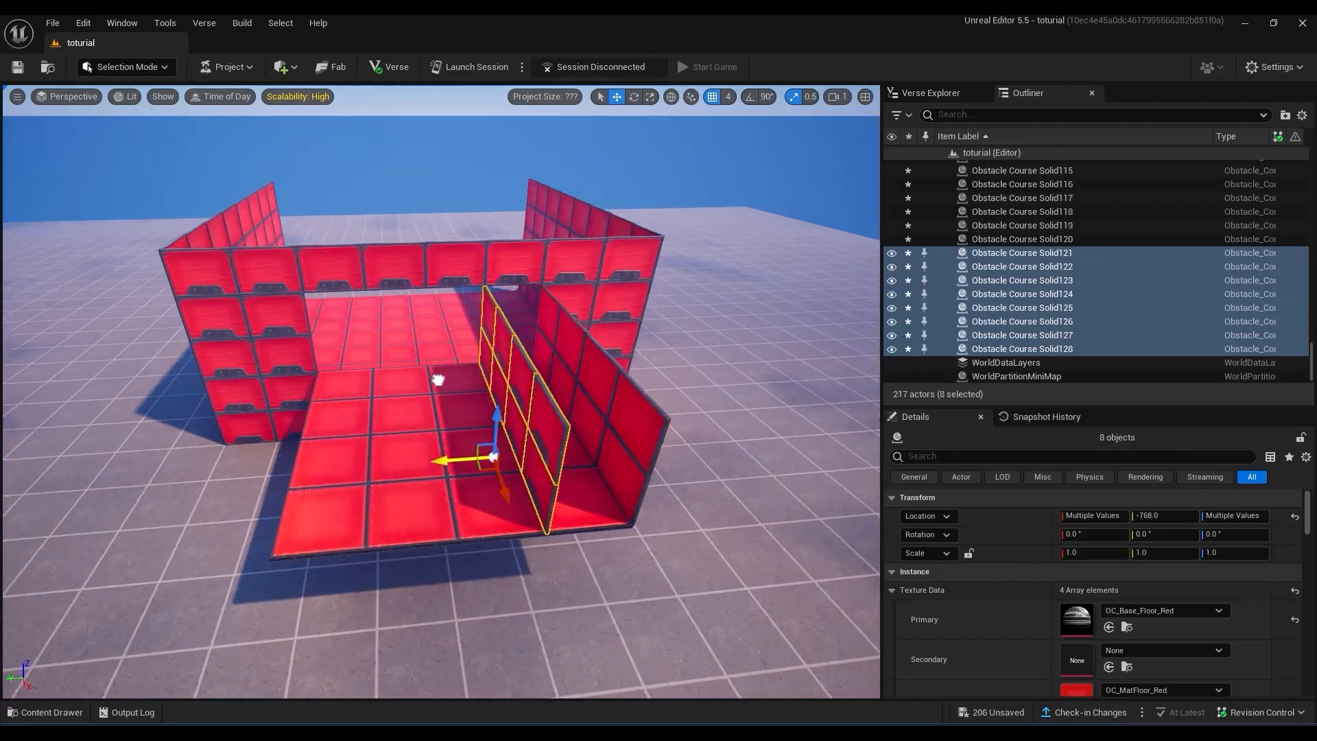
drag(435, 377, 129, 367)
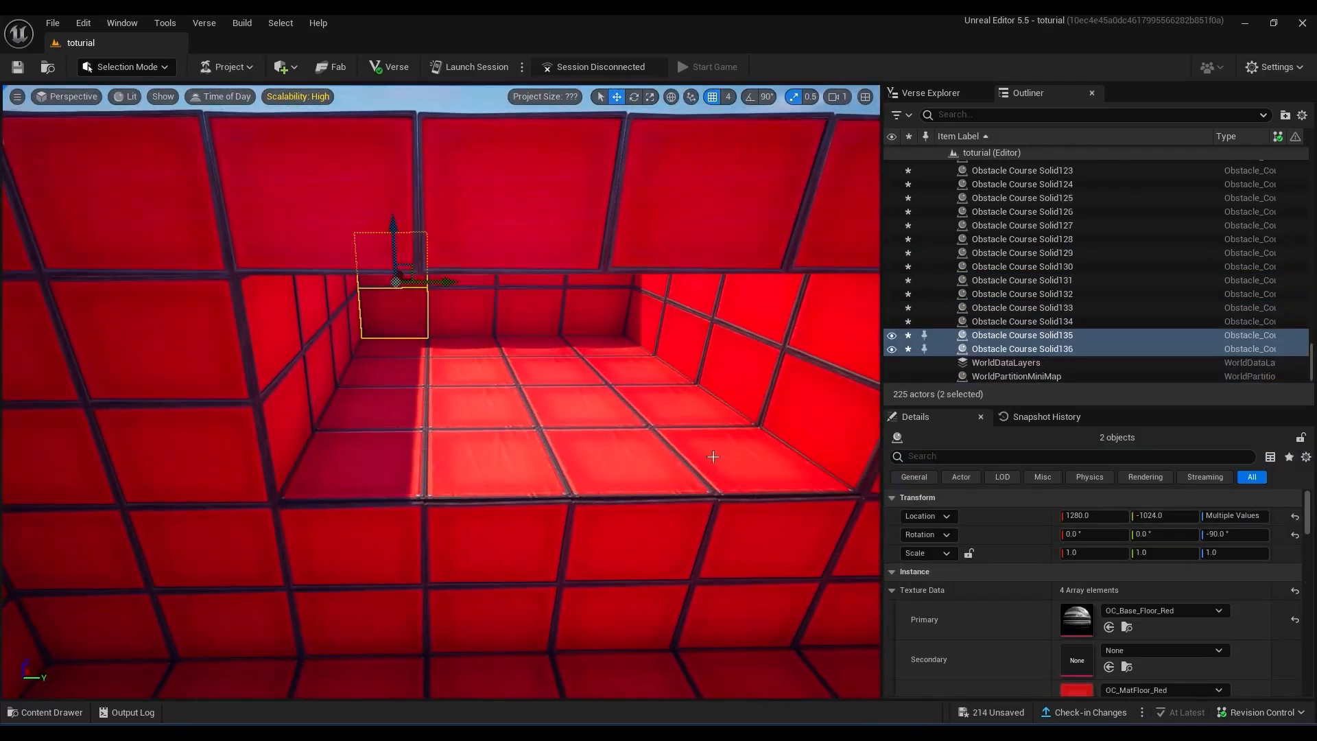
Select the platform's 16 floor tiles and duplicate them above its walls as a ceiling.
click(725, 458)
ctrl+click(611, 459)
ctrl+click(494, 461)
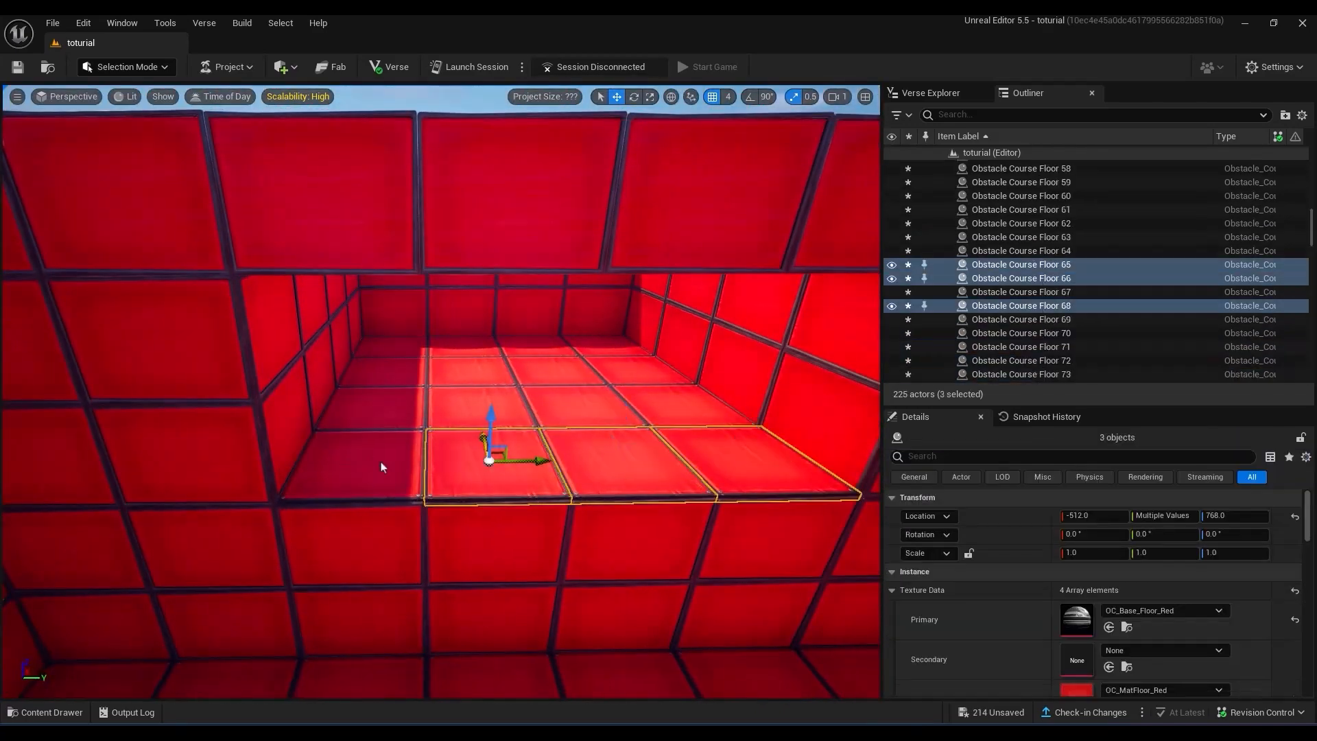
ctrl+click(377, 463)
ctrl+click(379, 407)
ctrl+click(388, 370)
ctrl+click(393, 345)
ctrl+click(462, 346)
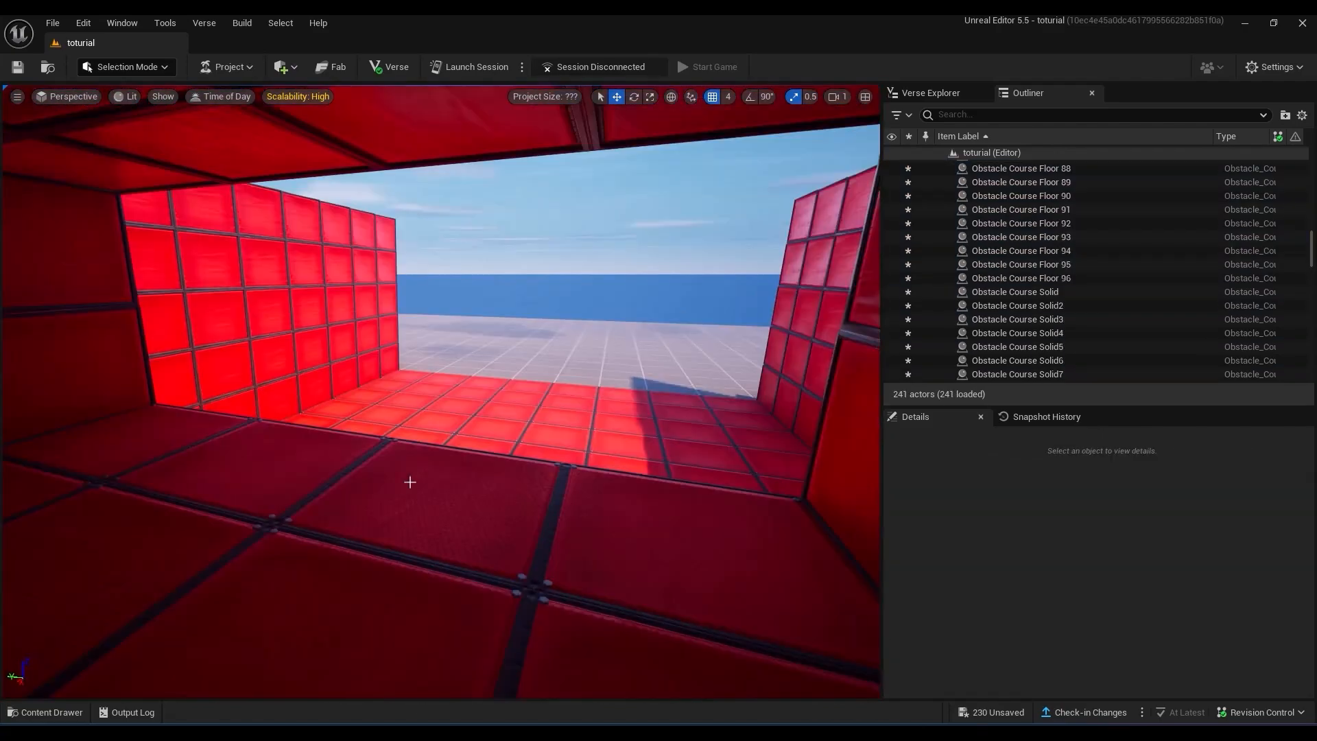
Place an Obstacle Course WindowC wall in the room's opening and a copy beside it at X -768, Y 0, Z 768.
key(ctrl+space)
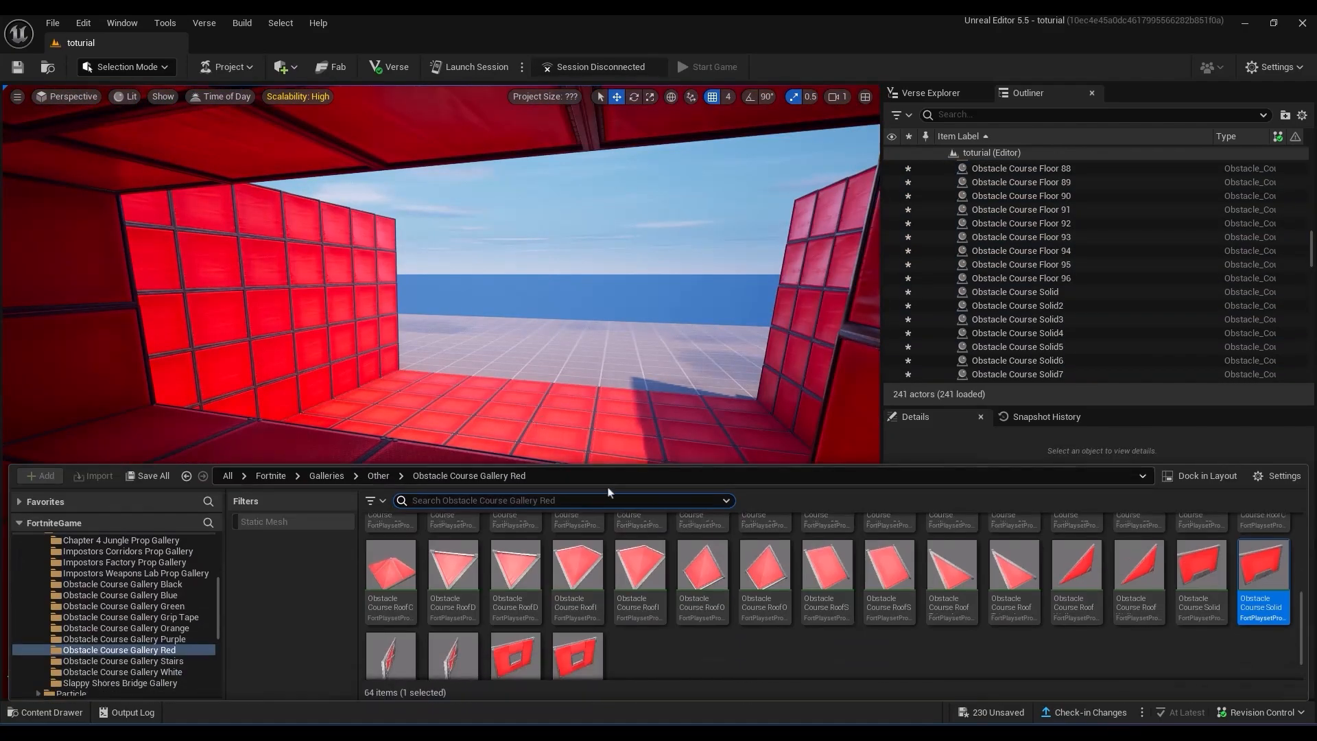
drag(624, 607, 334, 486)
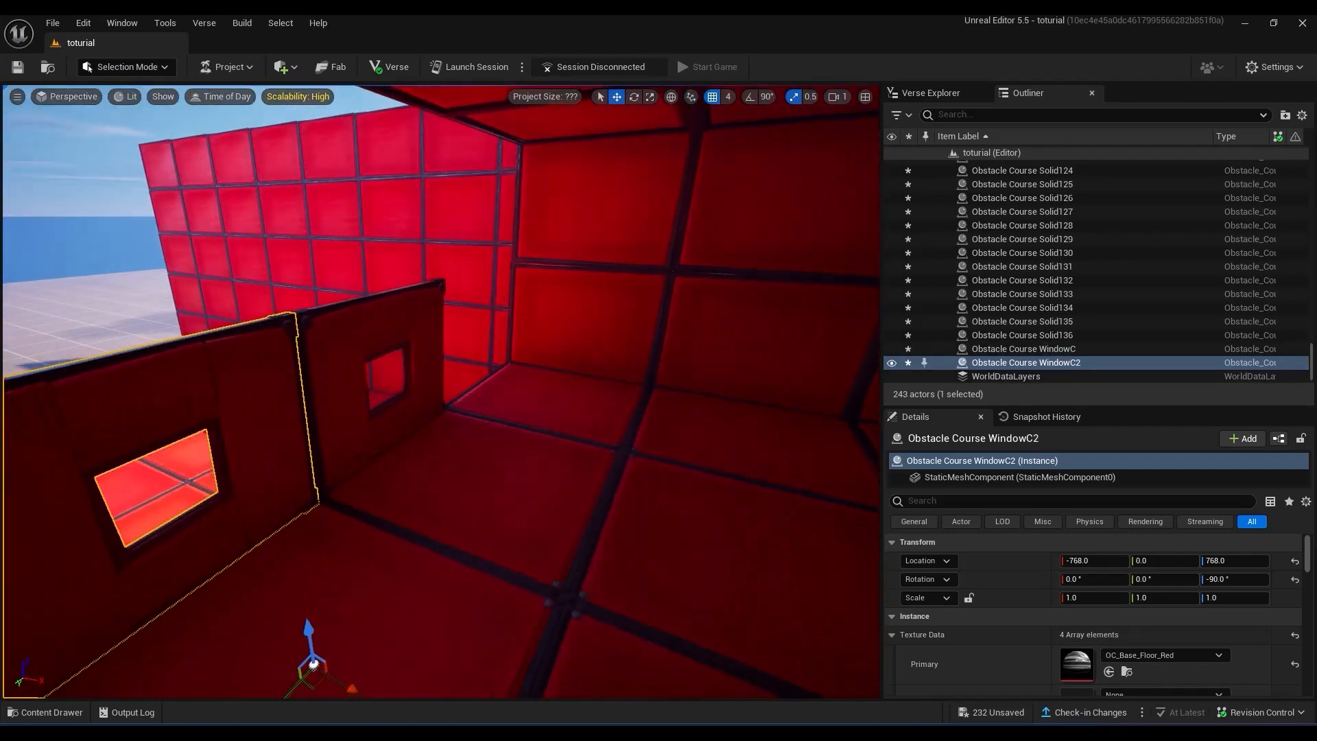
right_drag(314, 268, 314, 237)
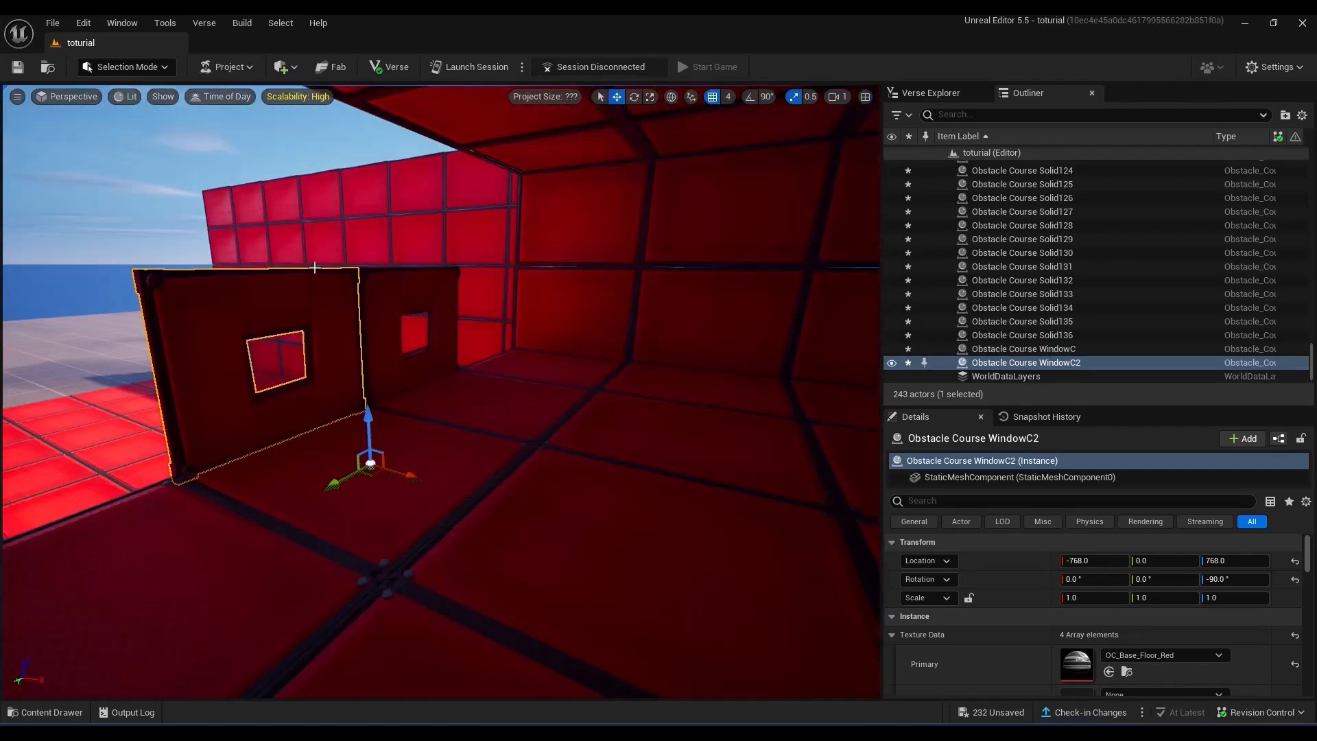
Place Obstacle Course RoofS ramps rotated -90° behind both window walls, the second at X -768, Y -512, Z 768.
key(ctrl+space)
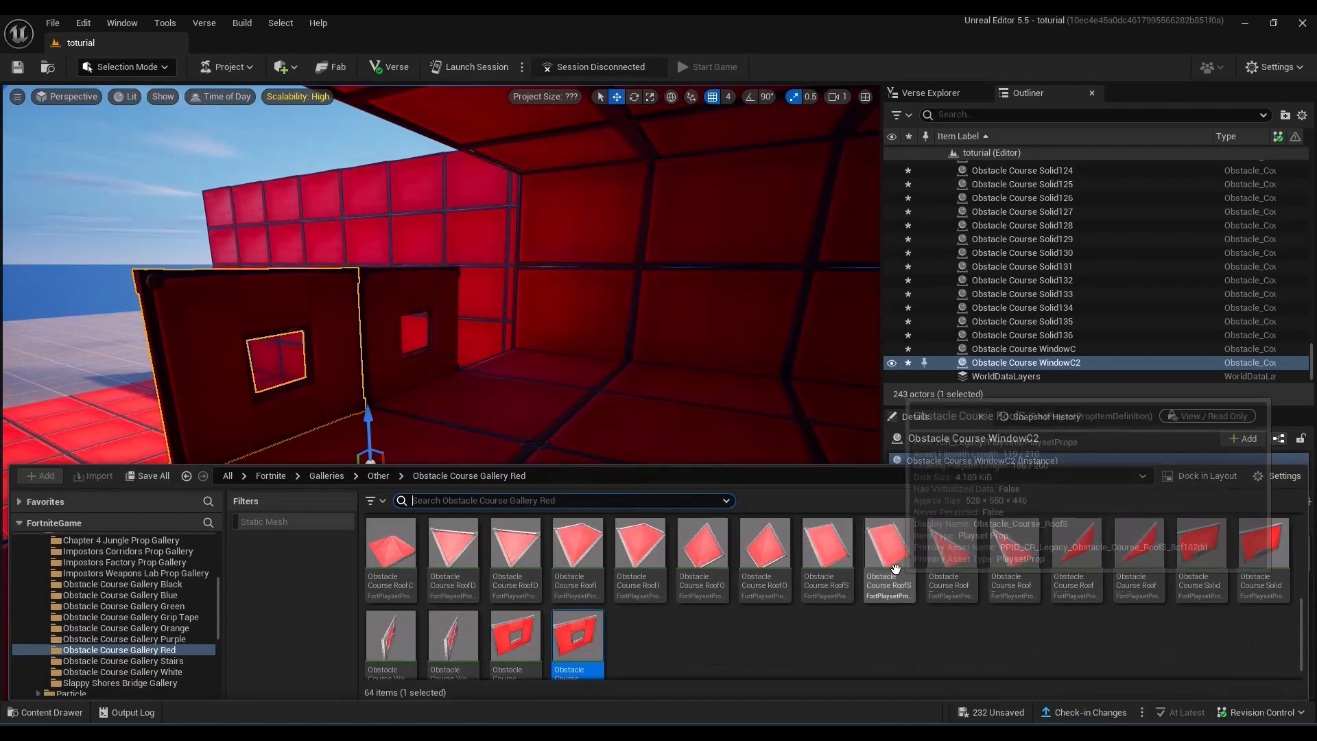
drag(955, 557, 576, 439)
right_drag(576, 439, 480, 481)
drag(409, 508, 437, 403)
key(e)
key(w)
right_drag(437, 403, 309, 415)
right_drag(308, 415, 329, 420)
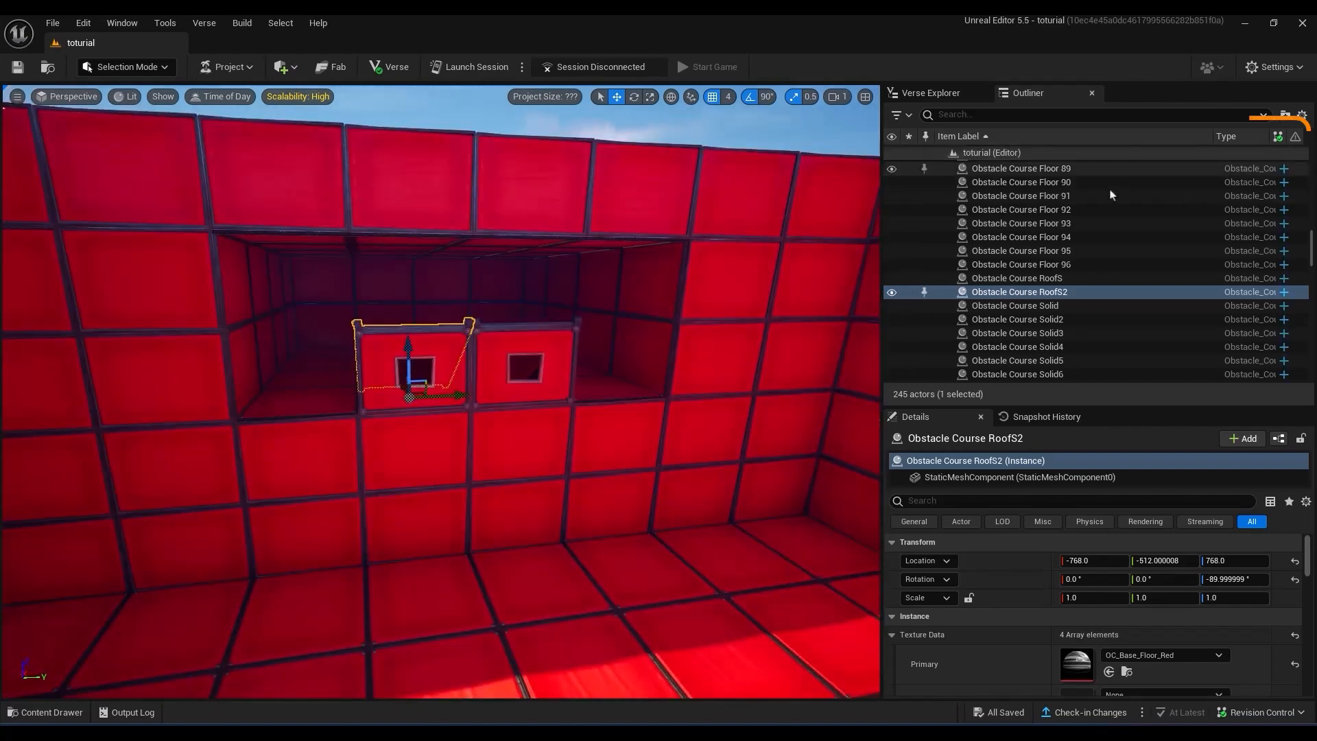
Select every Obstacle Course actor from Floor 01 to WindowC2 and group them in a new folder named Red.
scroll(1105, 305, down, 20)
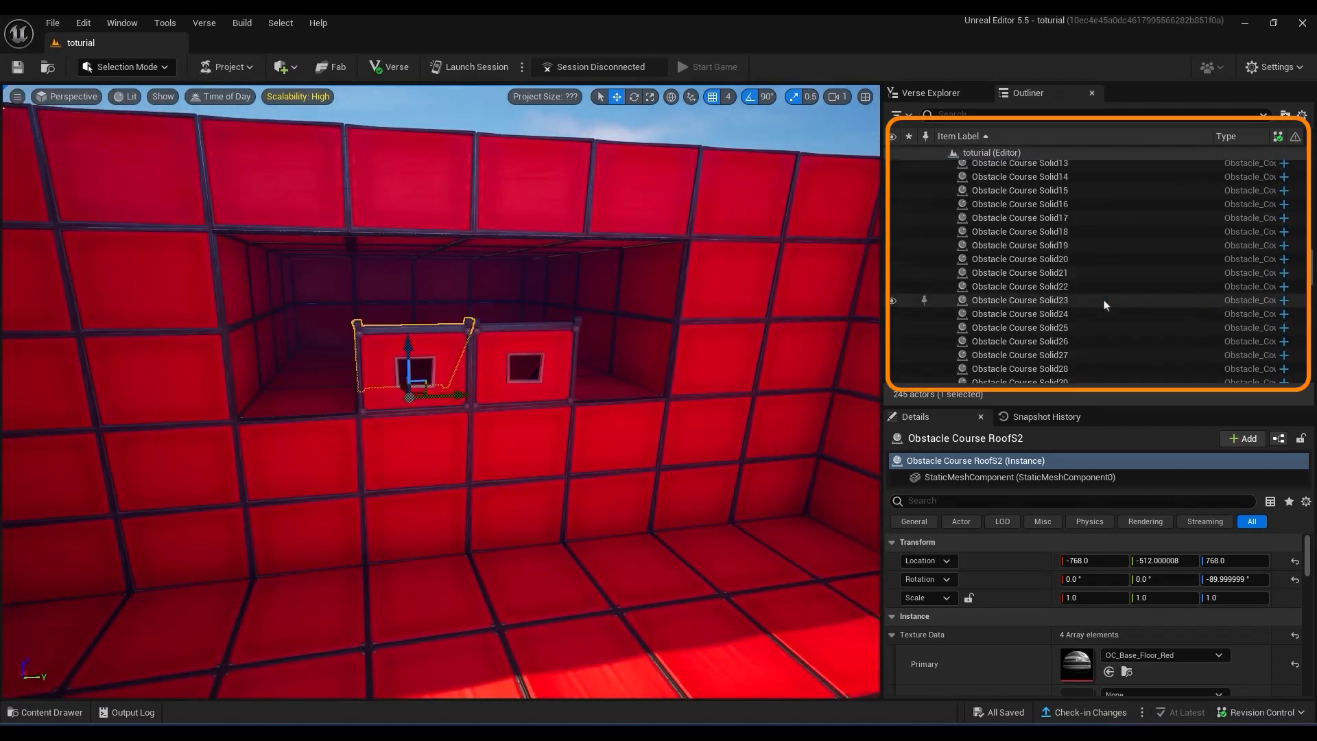
click(1091, 350)
scroll(1087, 288, up, 20)
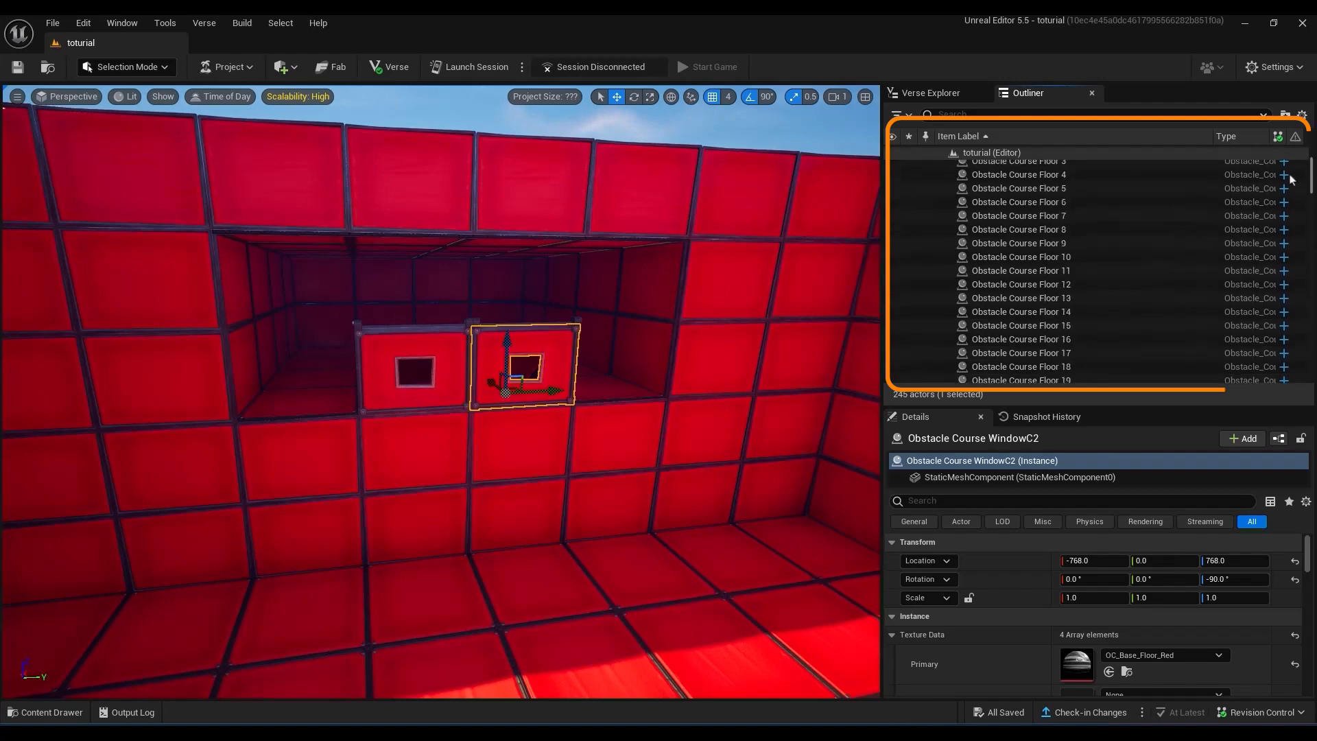
shift+click(1084, 263)
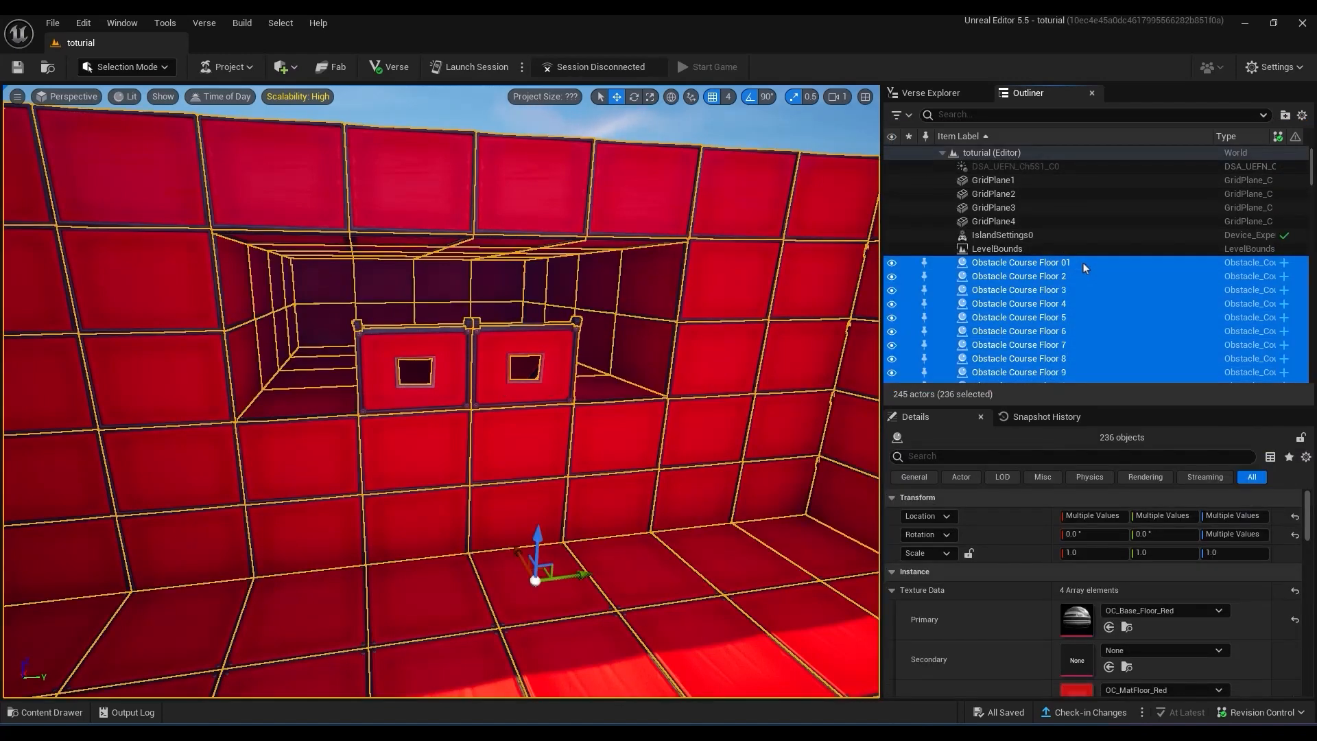
click(1284, 116)
click(954, 166)
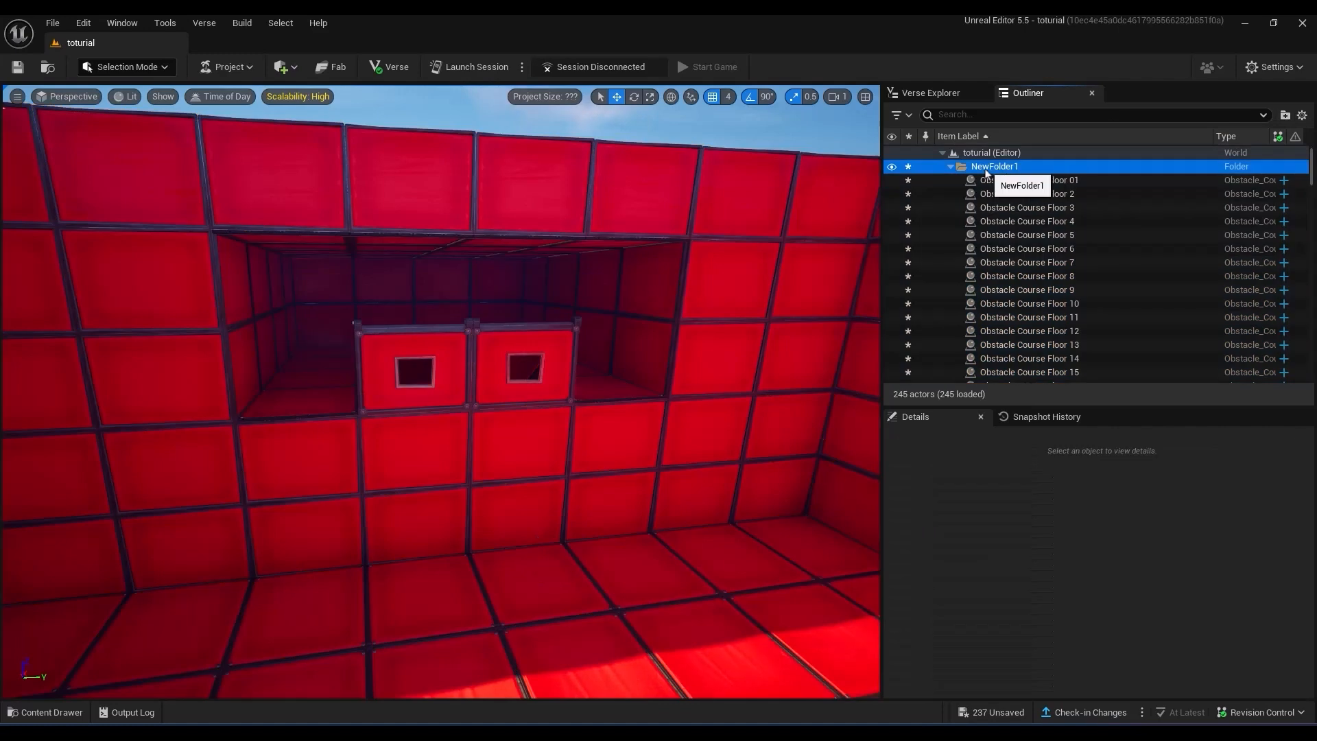
click(950, 167)
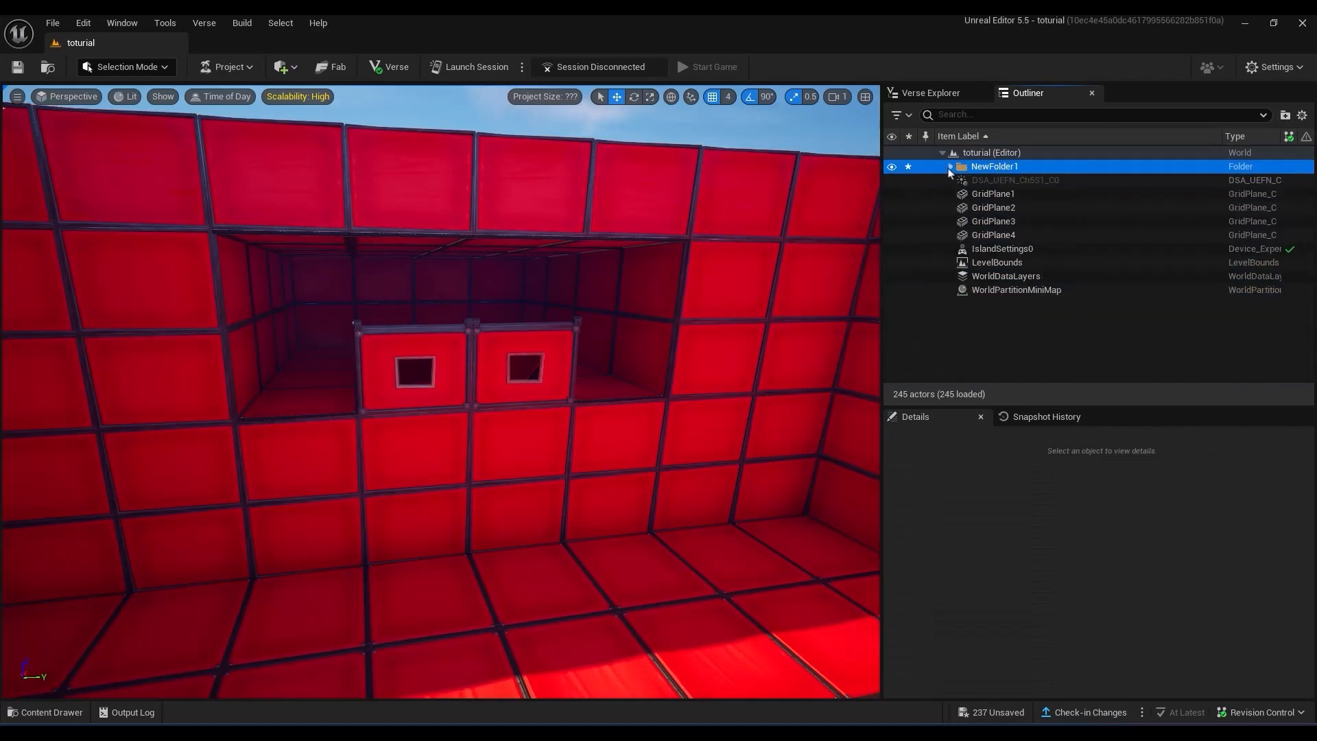
click(988, 172)
text(Red)
key(Return)
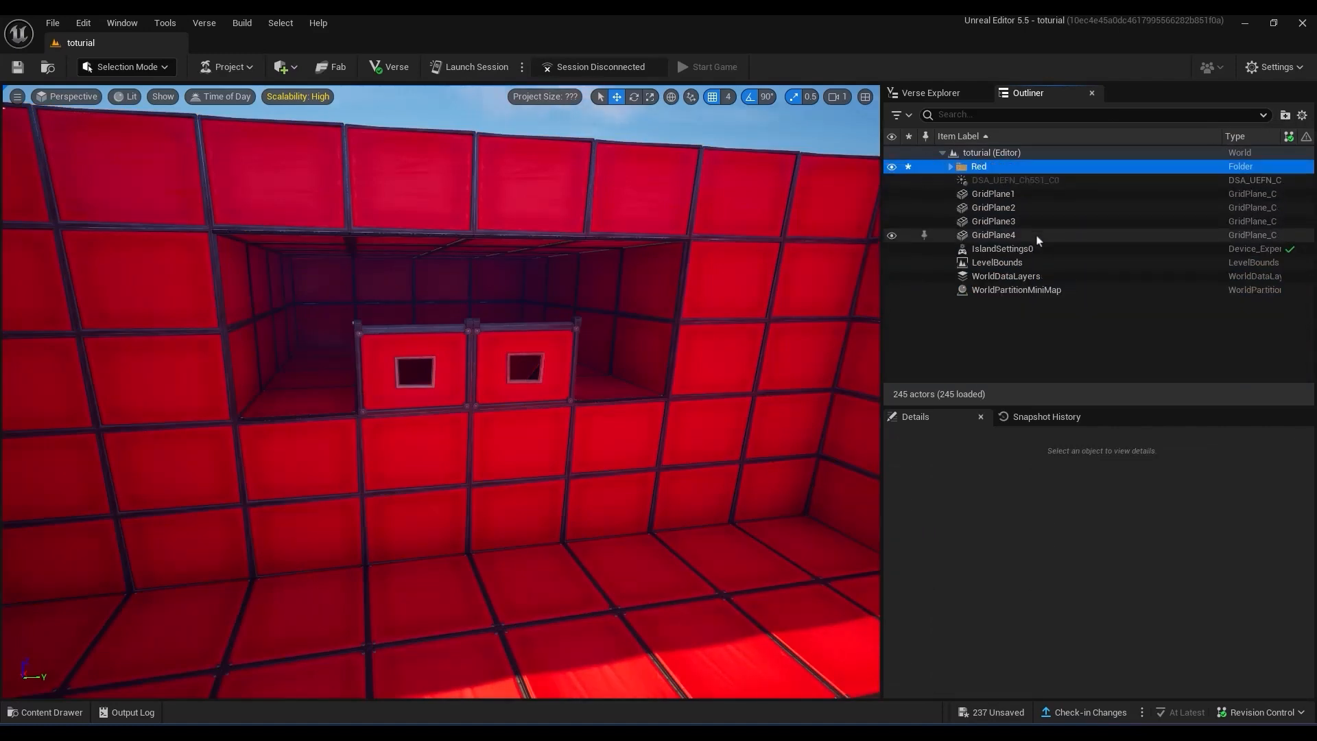
Search the Fortnite devices for "spawn" and place a Player Spawner on the floor of the raised room.
right_drag(558, 356, 528, 349)
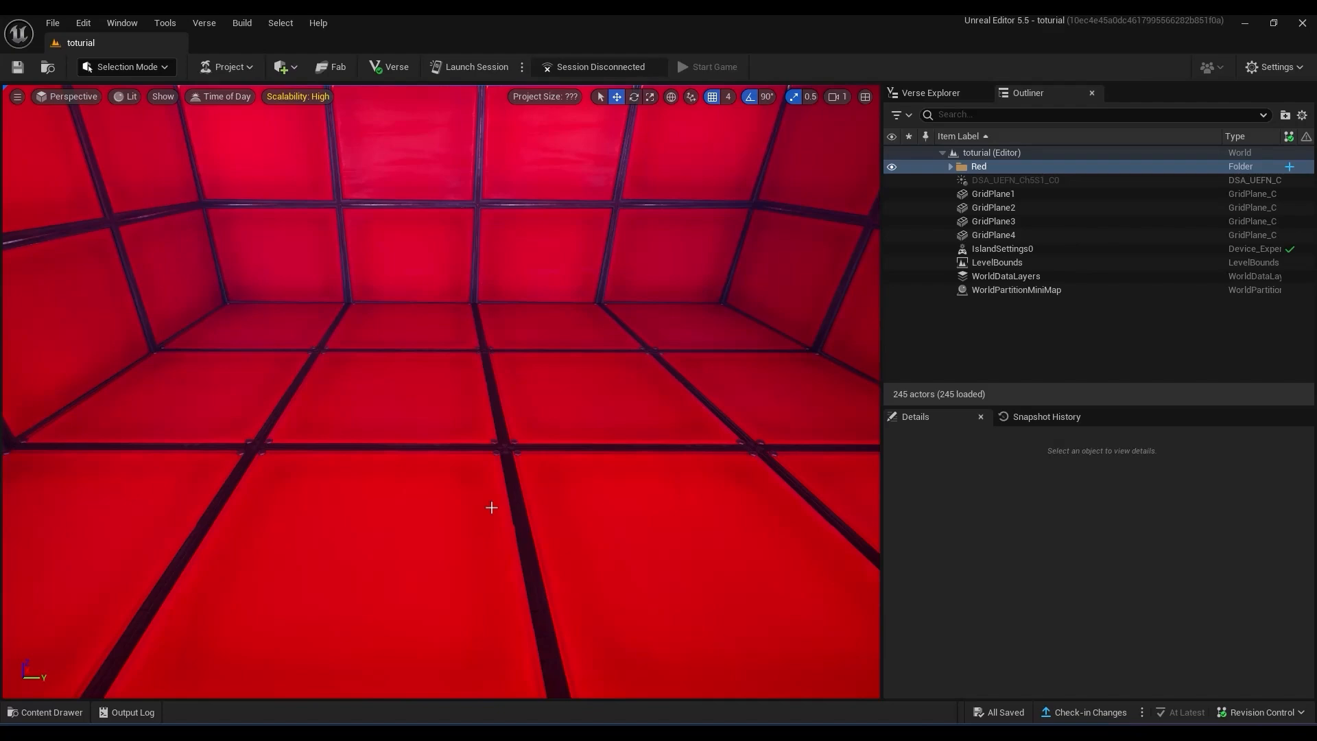
key(ctrl+space)
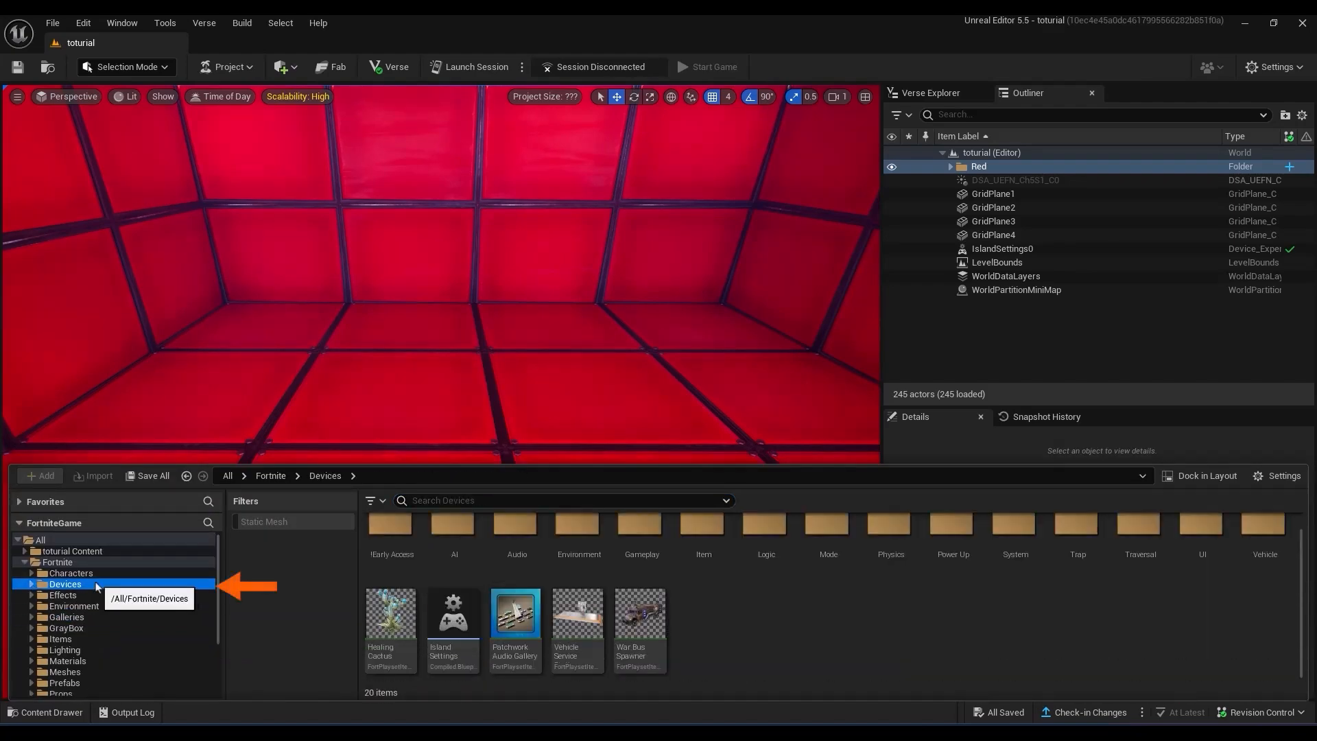
click(549, 500)
text(spawn)
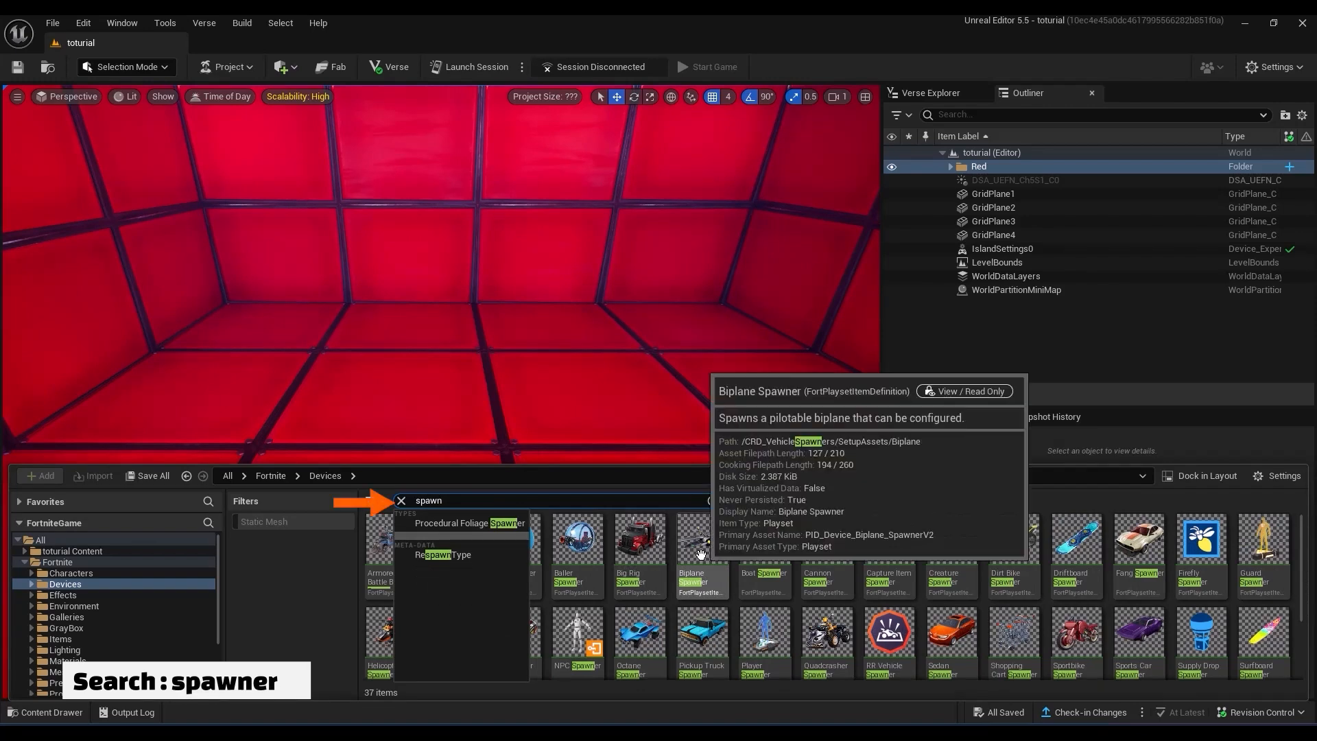
click(671, 561)
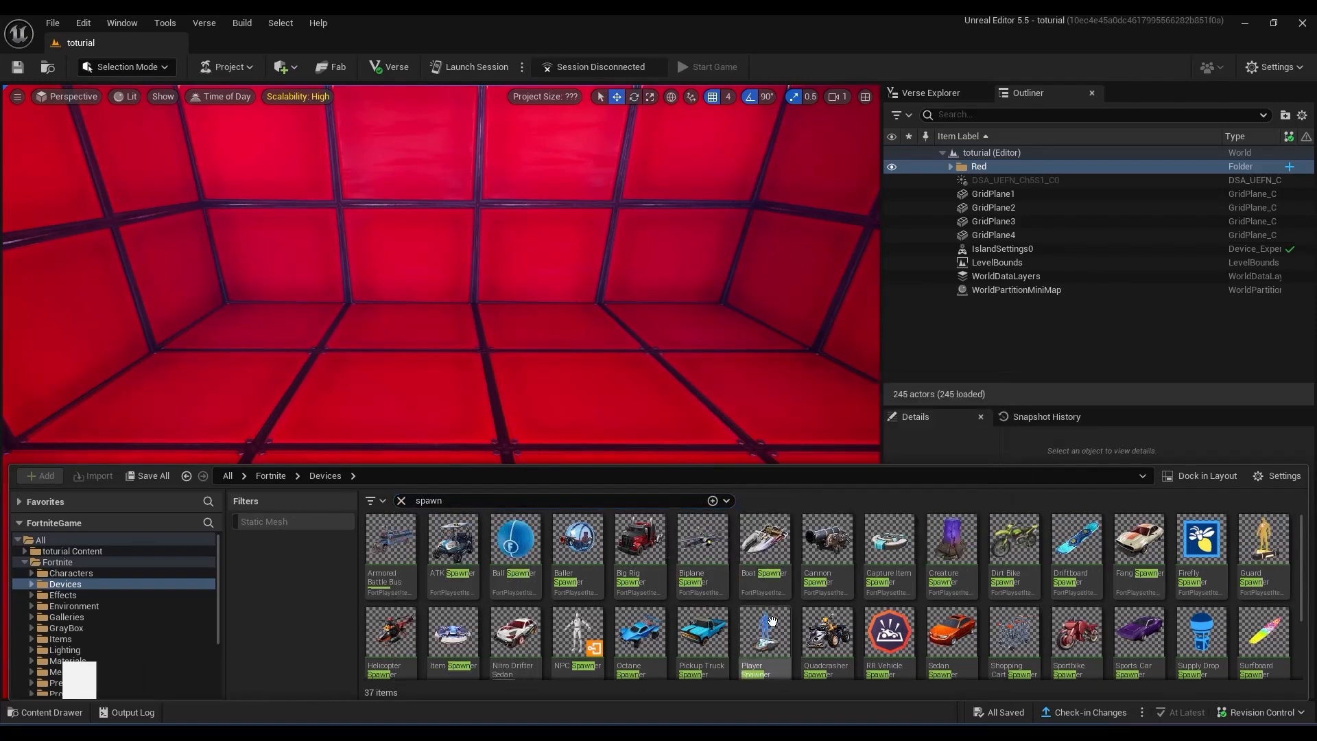
drag(772, 621, 350, 390)
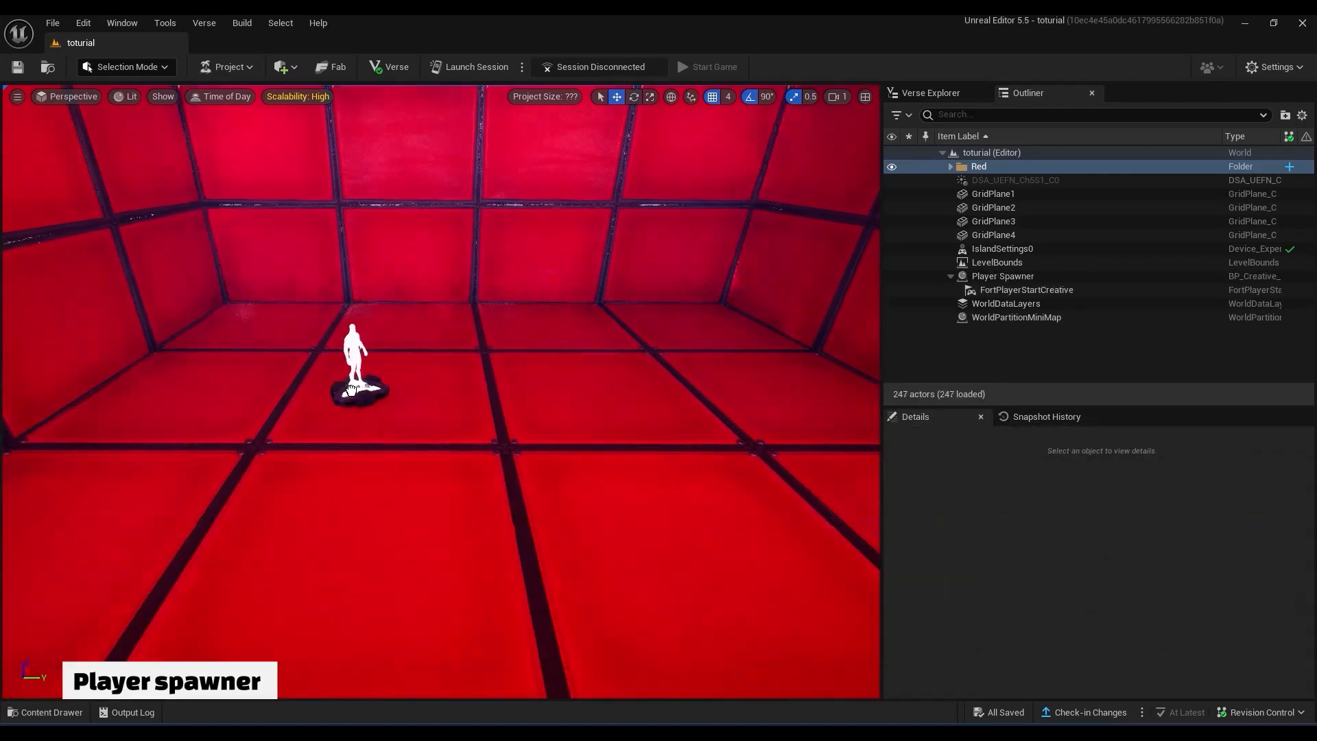
Rotate the Player Spawner to 25° and set its team to Team Index 1, with Use as Island Start and Visible in Game off.
click(350, 389)
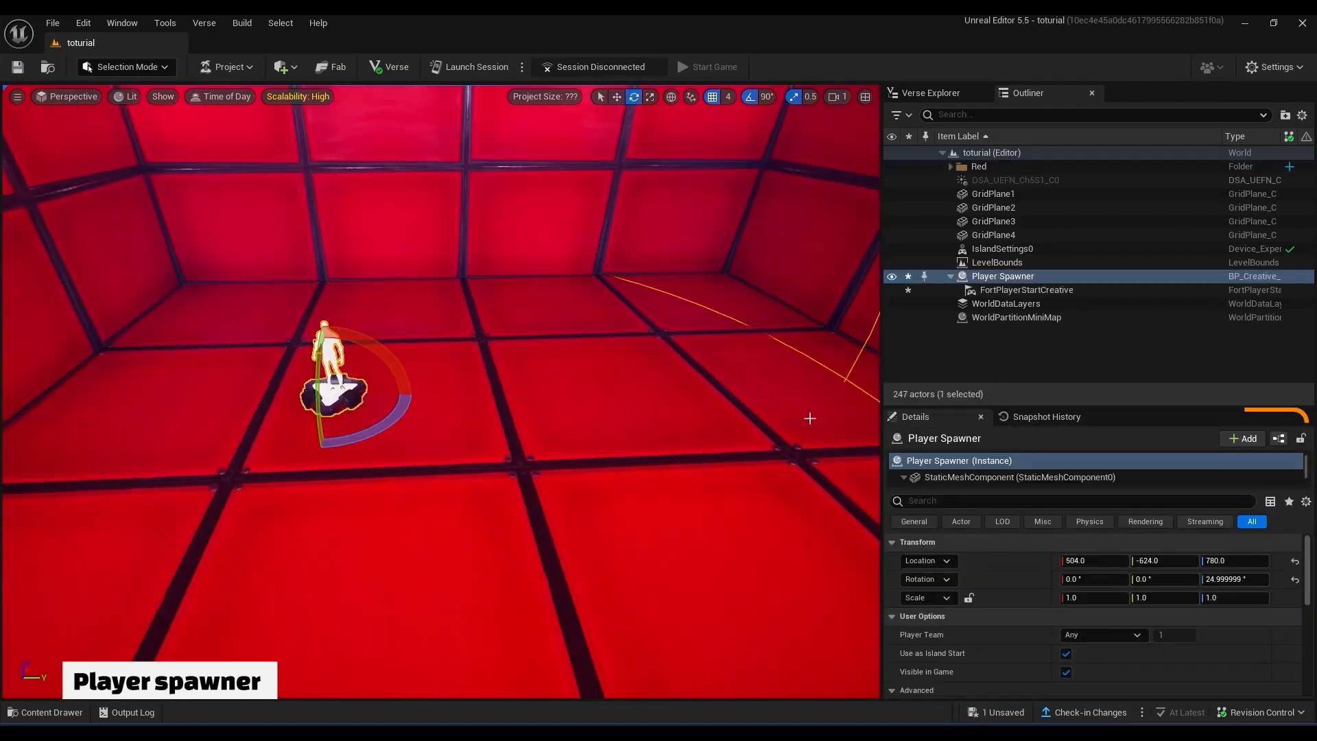
scroll(989, 656, down, 2)
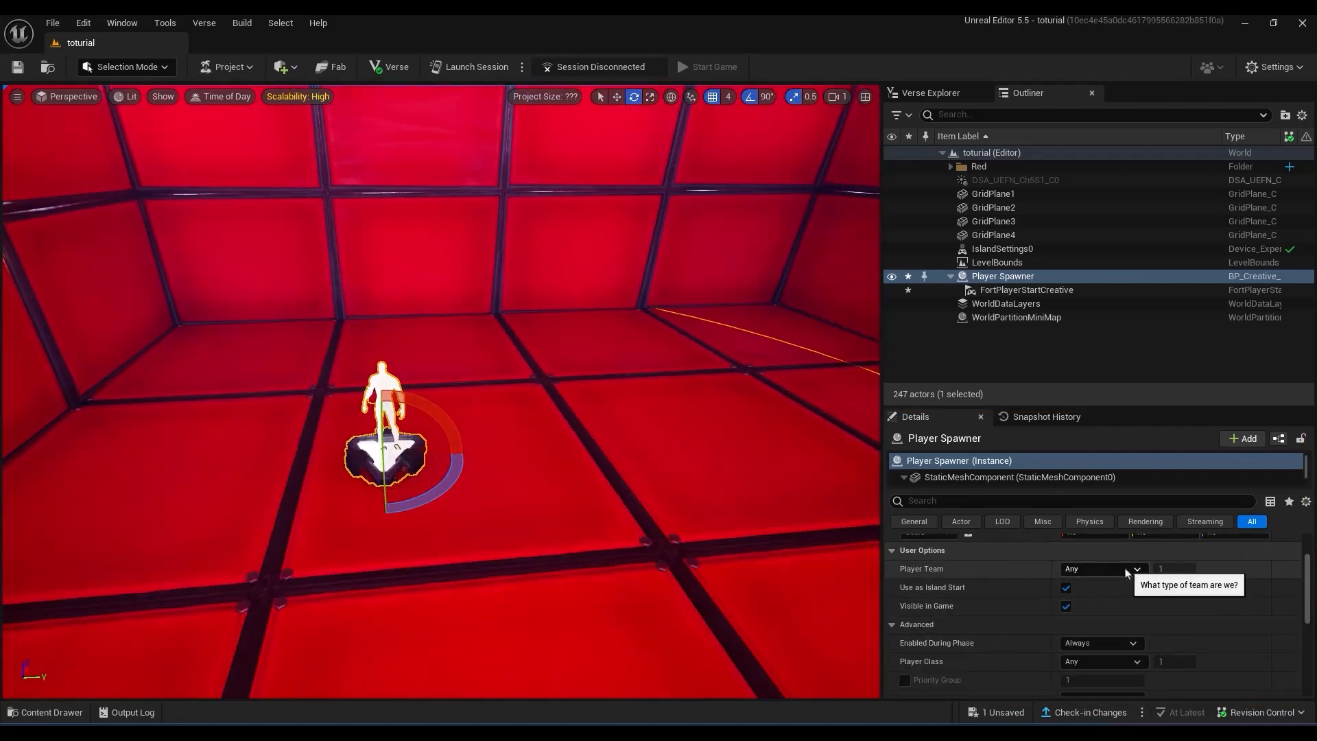
click(1132, 586)
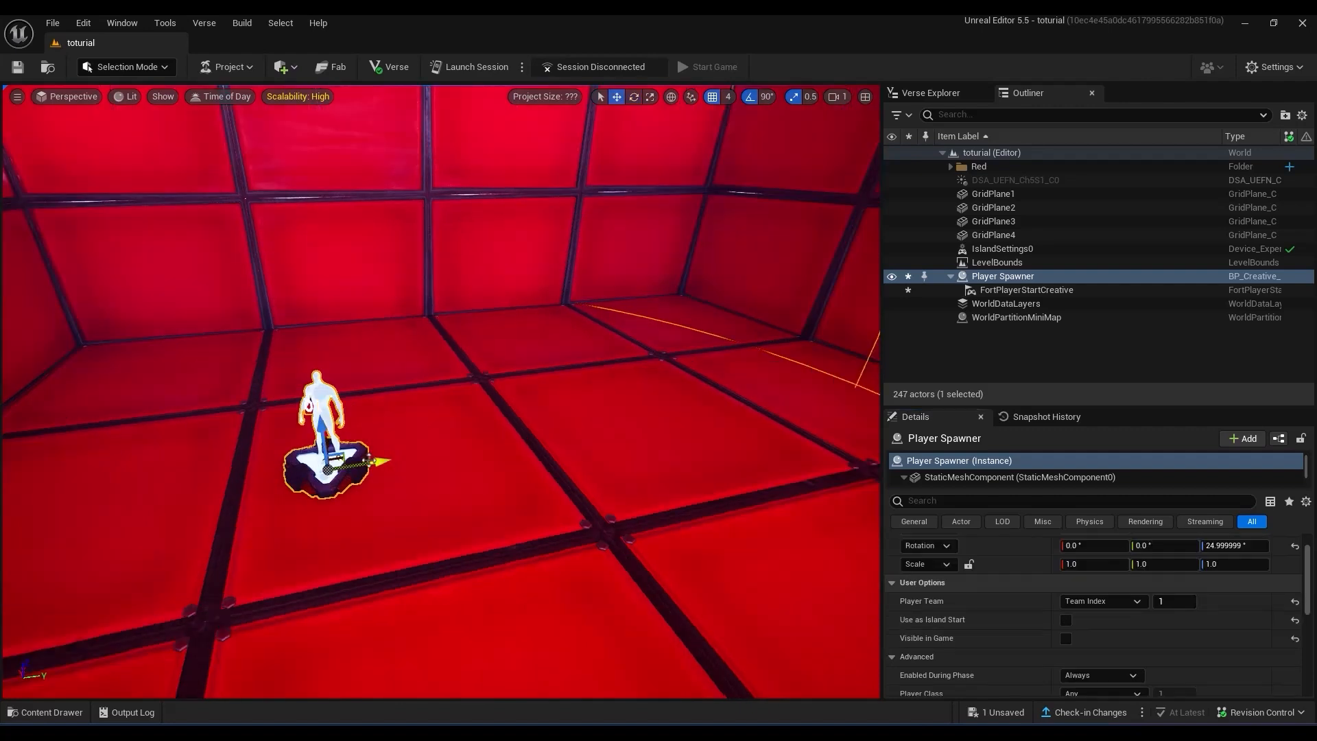
Duplicate the Player Spawner into a row of four and copy that row in front to make eight spawners.
alt+drag(353, 446, 652, 433)
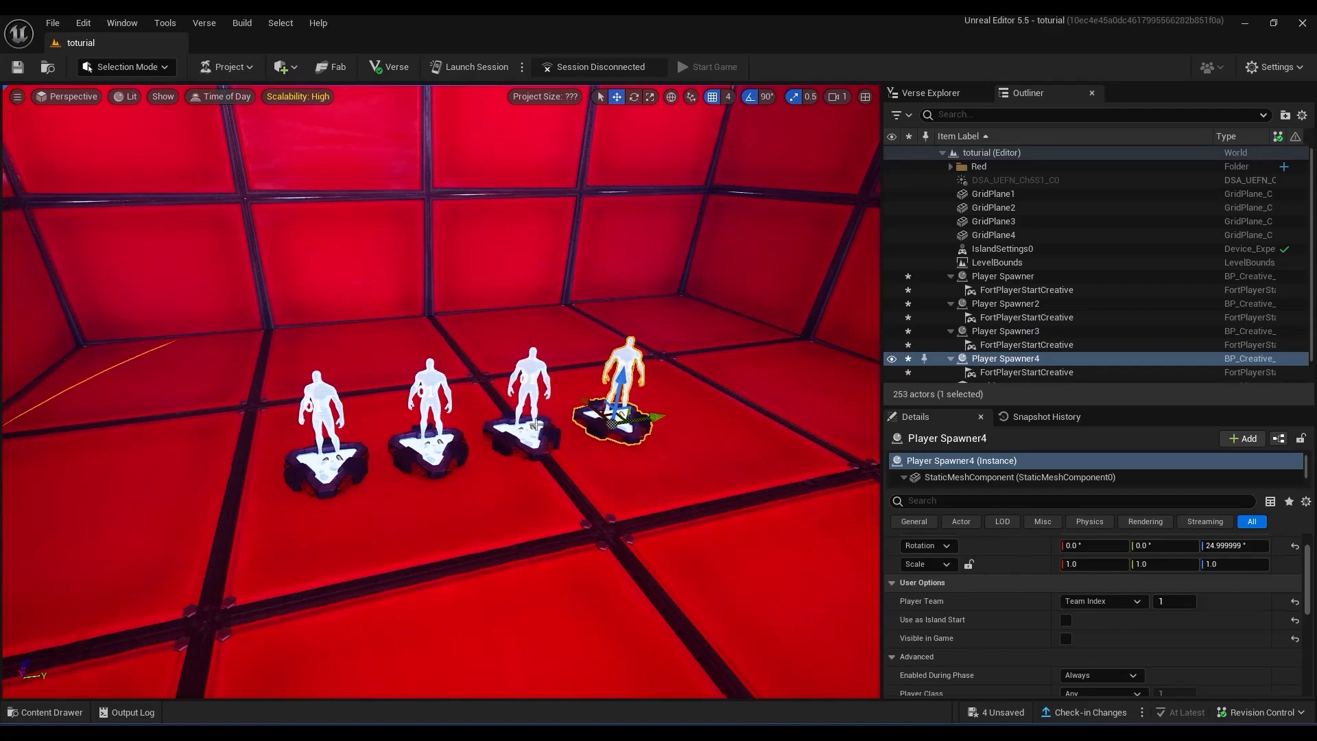
ctrl+click(426, 412)
ctrl+click(322, 418)
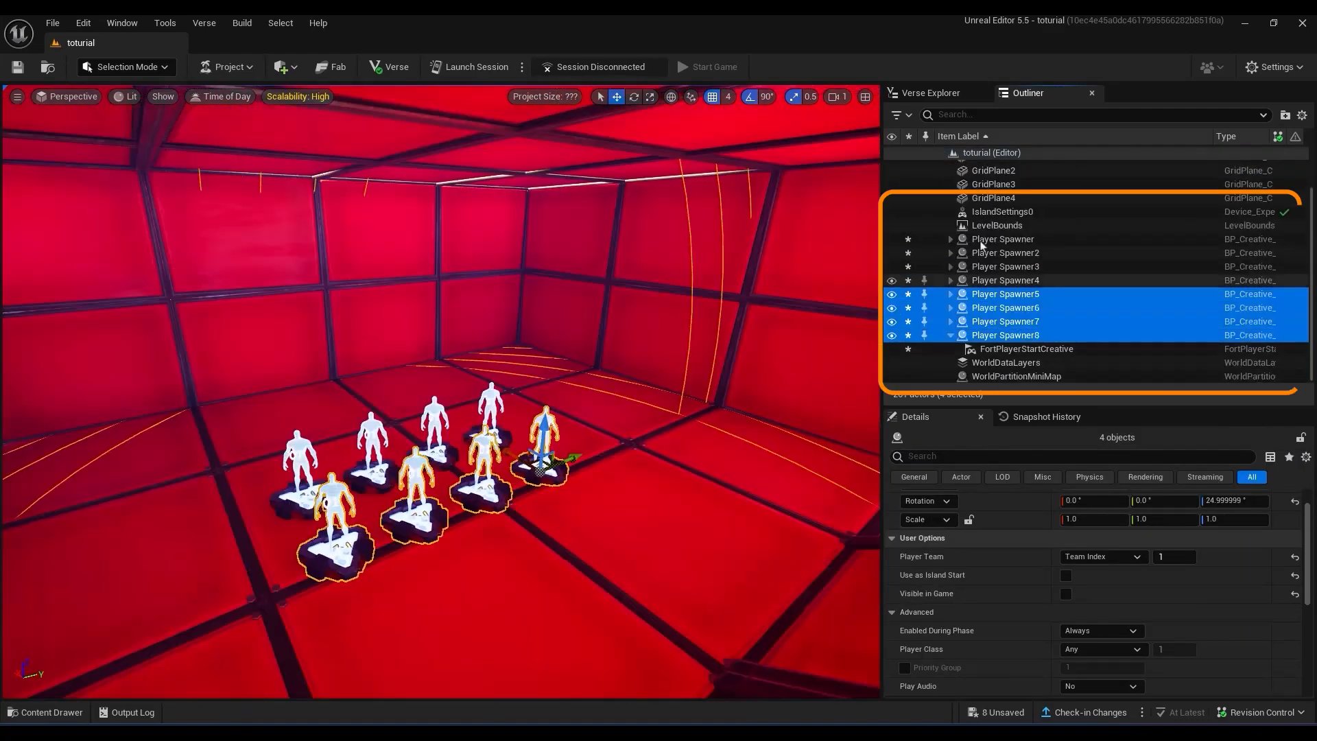
Select all eight Player Spawners and group them in a new folder named Red_players.
click(994, 239)
shift+click(1003, 337)
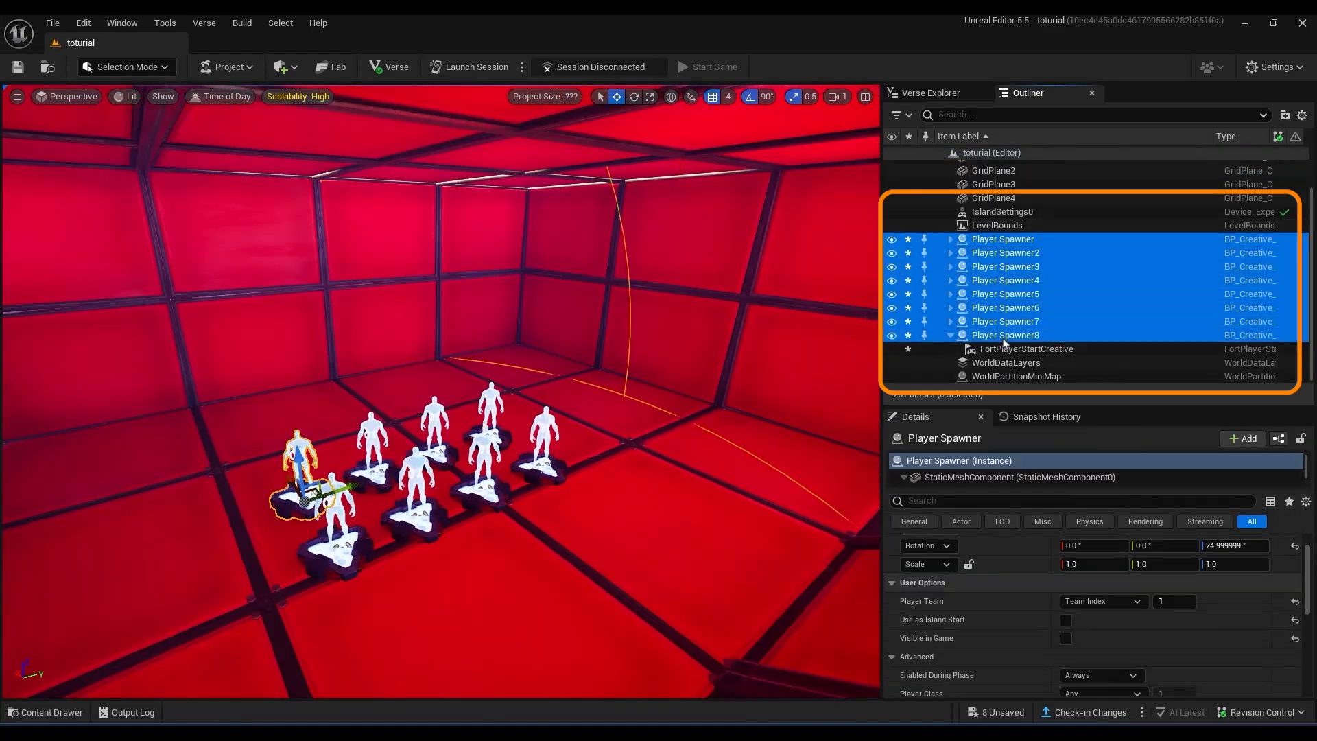
click(1284, 115)
text(Red)
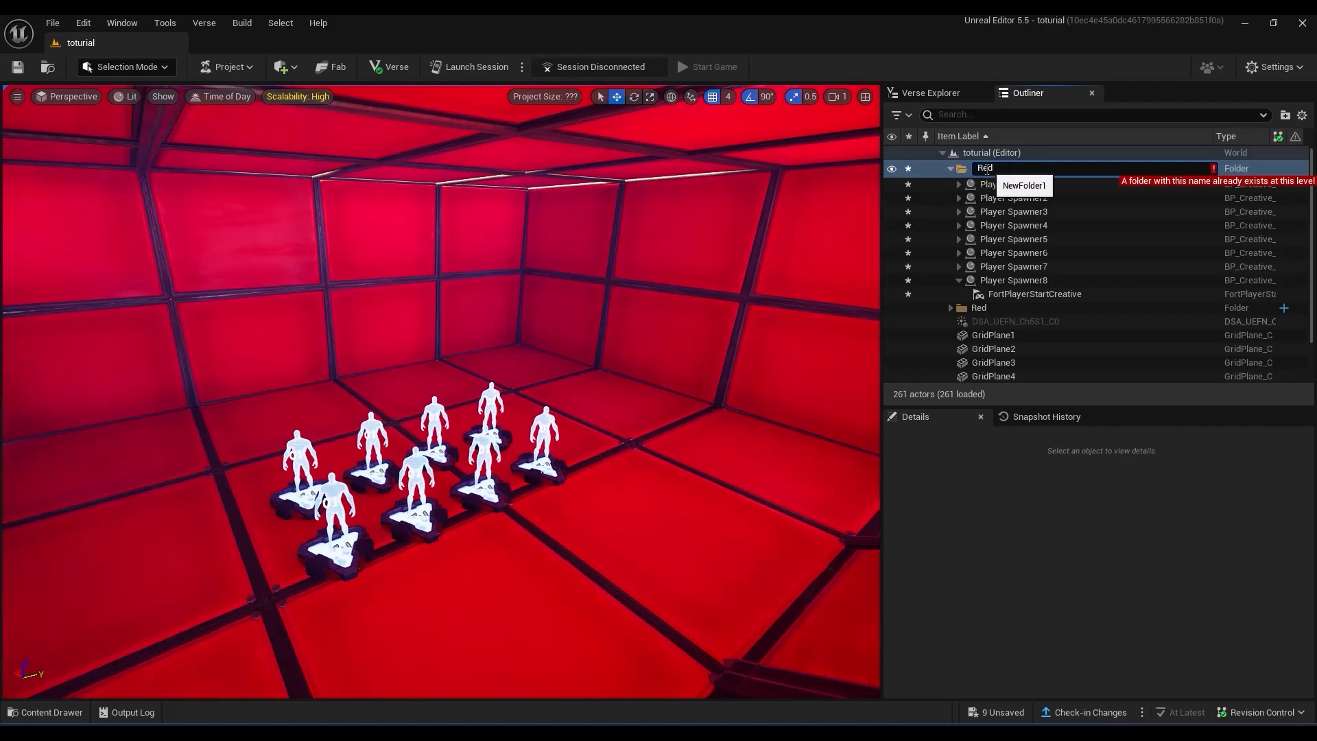
text(_players)
key(Return)
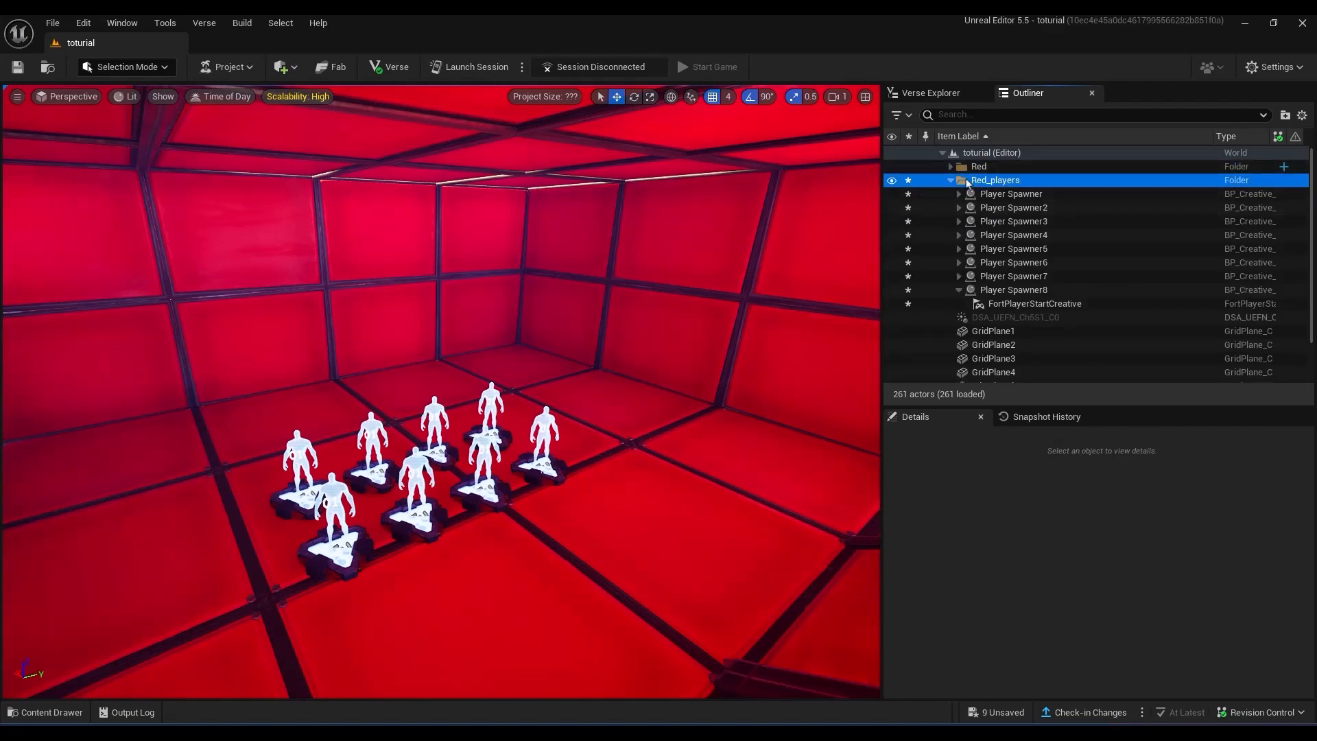
Collapse the Red_players folder and move it into the Red folder.
click(950, 182)
mouse_move(974, 180)
mouse_down()
mouse_move(987, 171)
mouse_move(955, 169)
mouse_up()
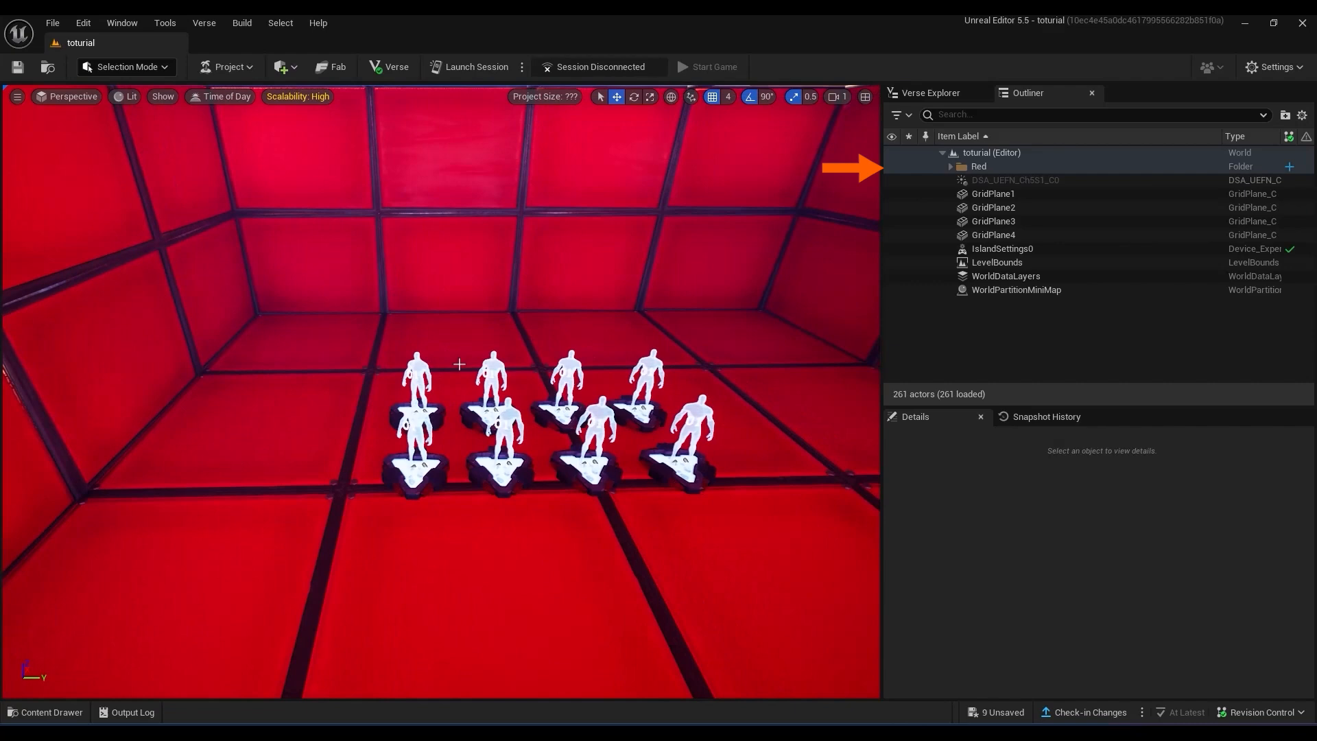
Search the Fortnite devices for "team" and place a Team Settings & Inventory device on the floor behind the player spawners.
click(44, 712)
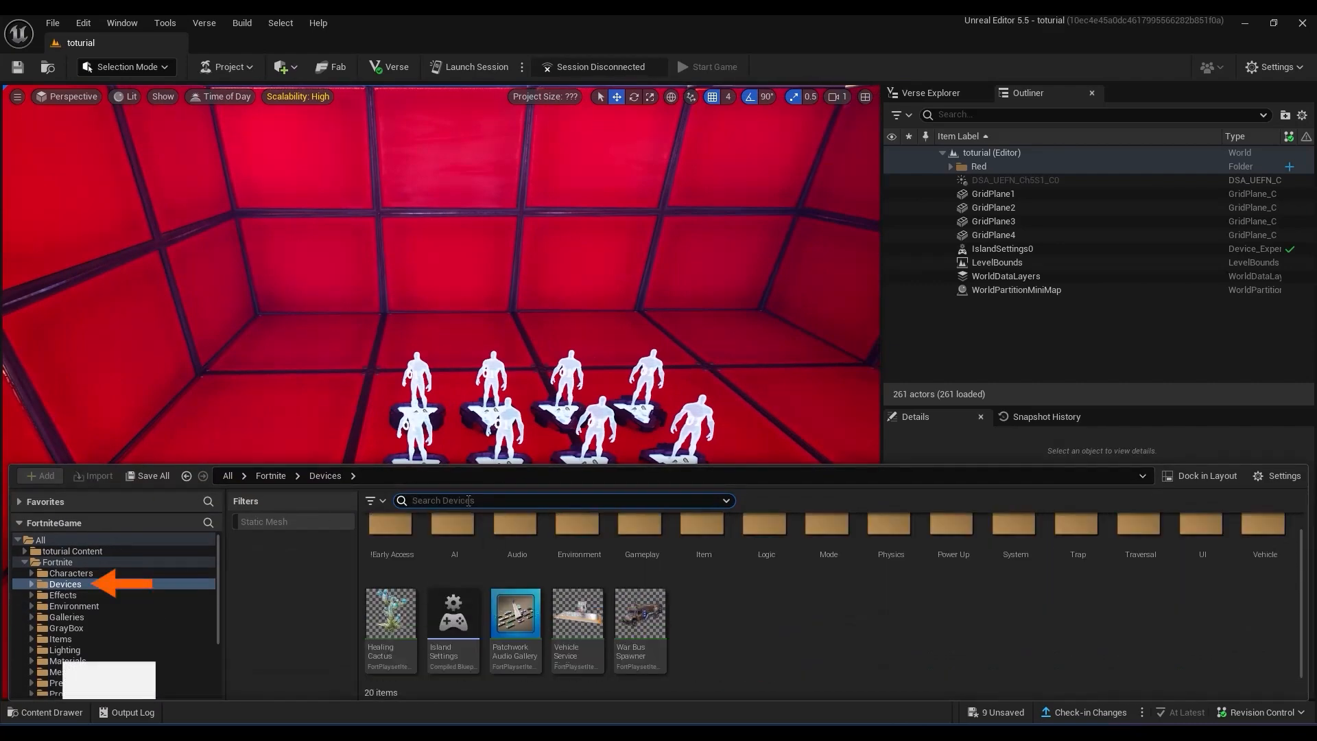
text(team)
key(Return)
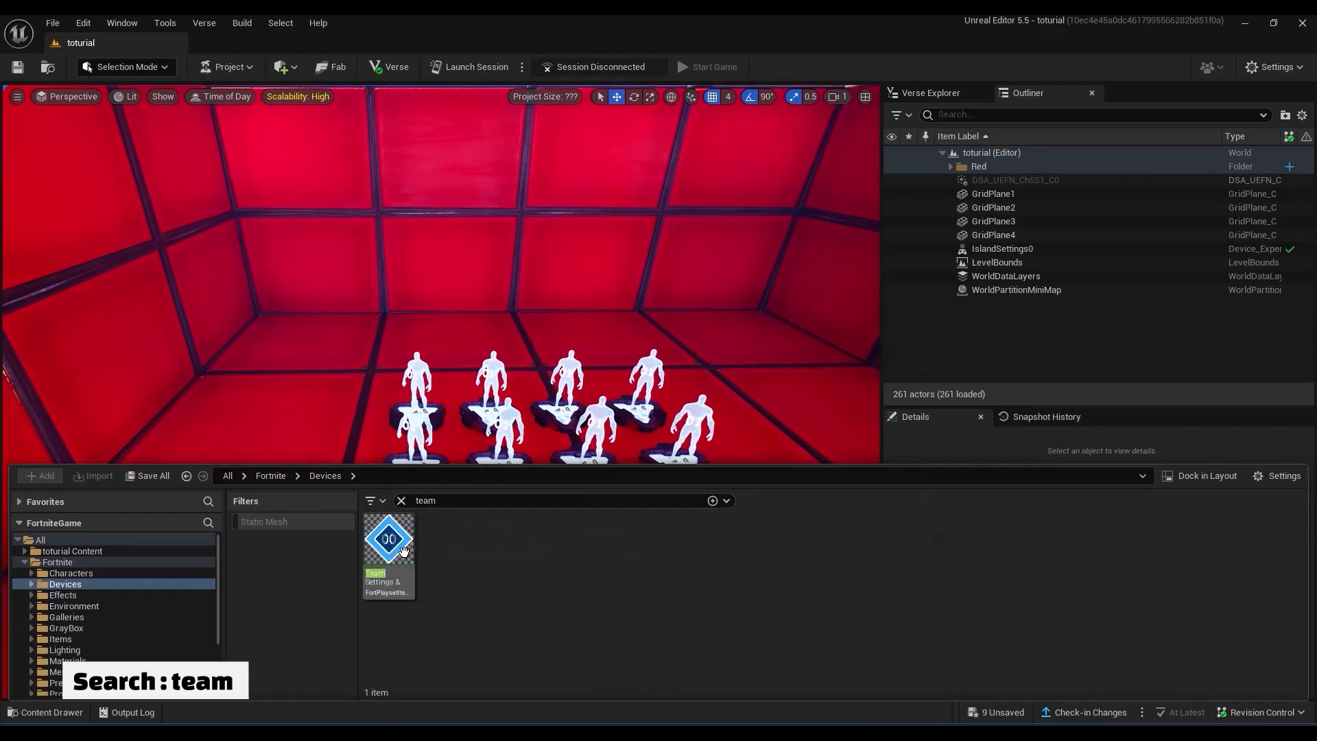
mouse_move(401, 555)
drag(401, 556, 542, 264)
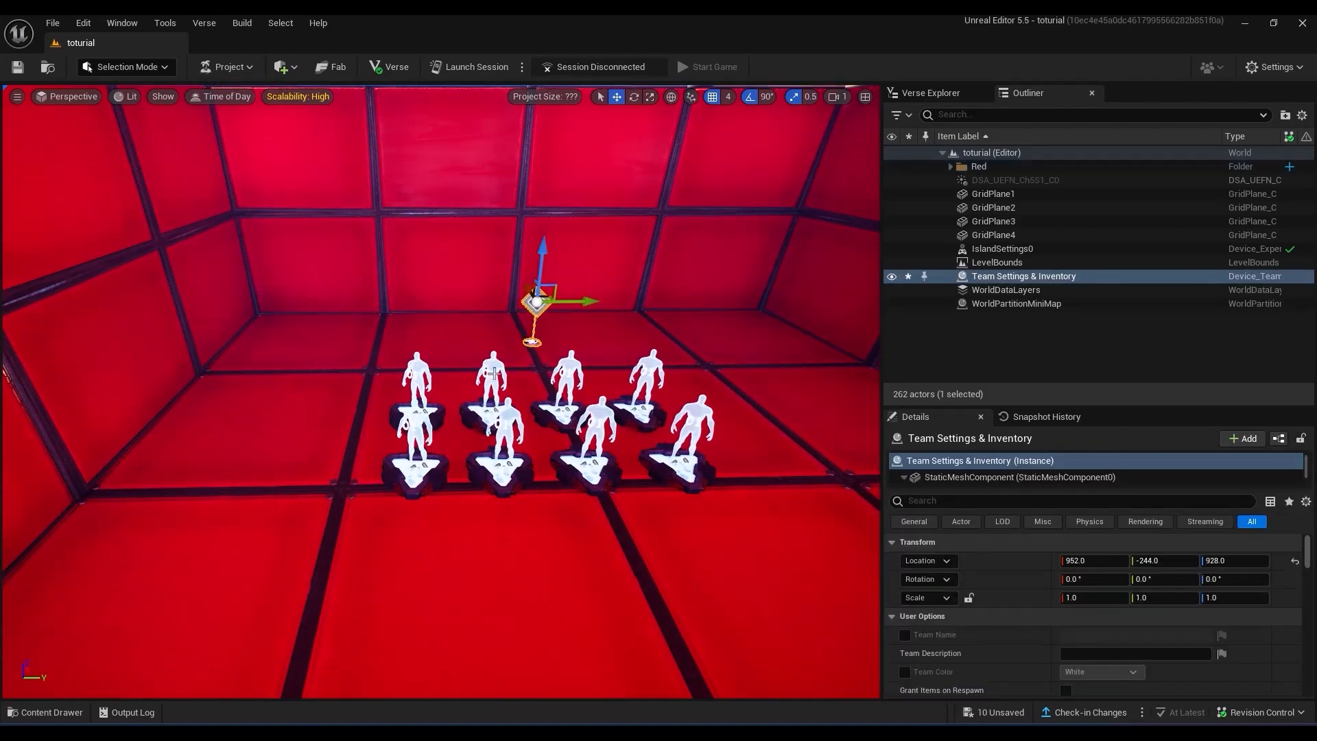
Enable the Team Settings & Inventory device's Team Name and Team Color, setting them to Red and Red Orange.
key(f)
scroll(995, 664, down, 2)
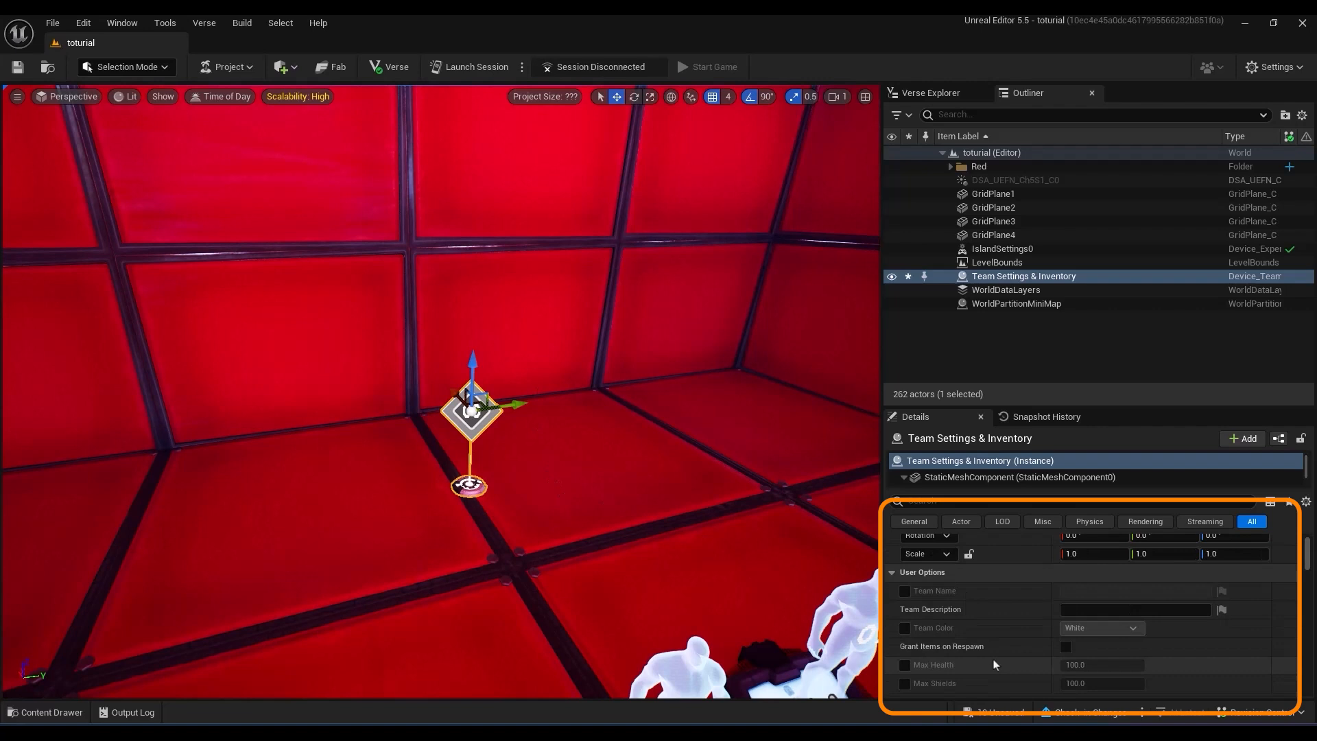
click(904, 591)
click(1095, 591)
text(Red)
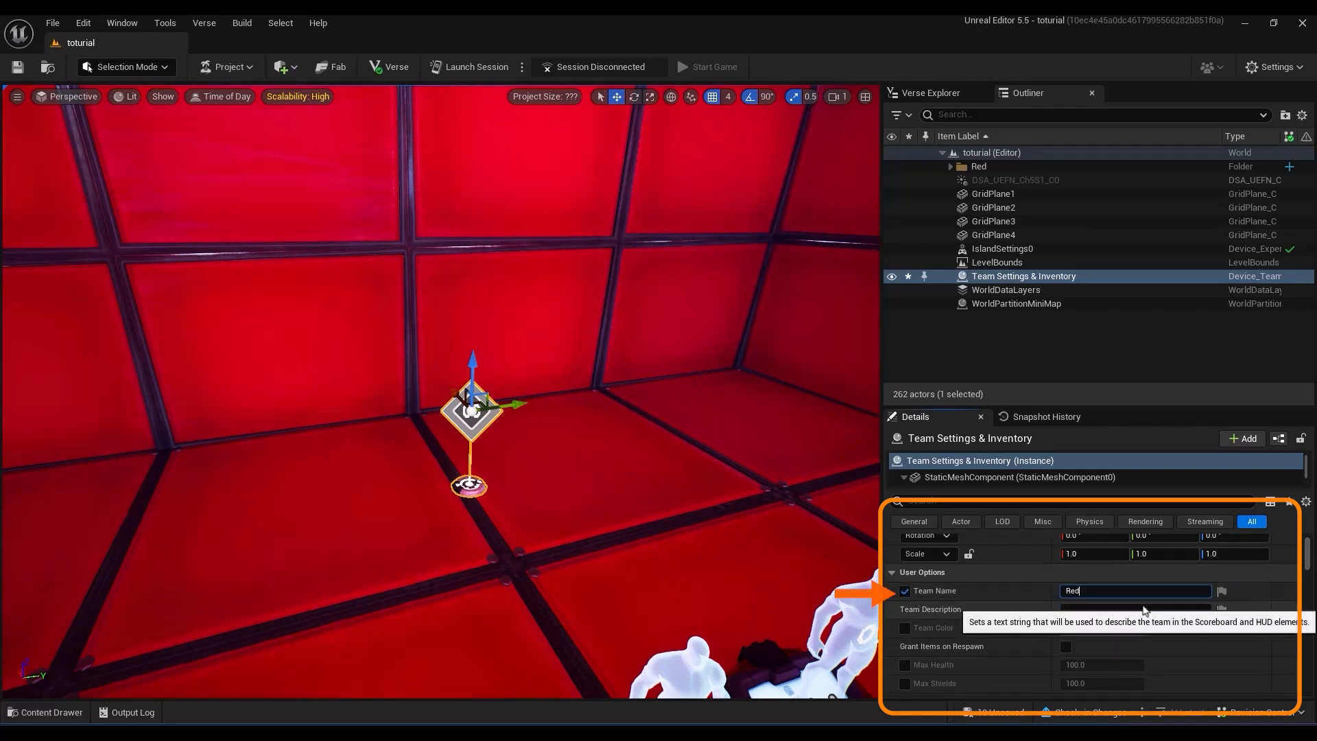
click(908, 629)
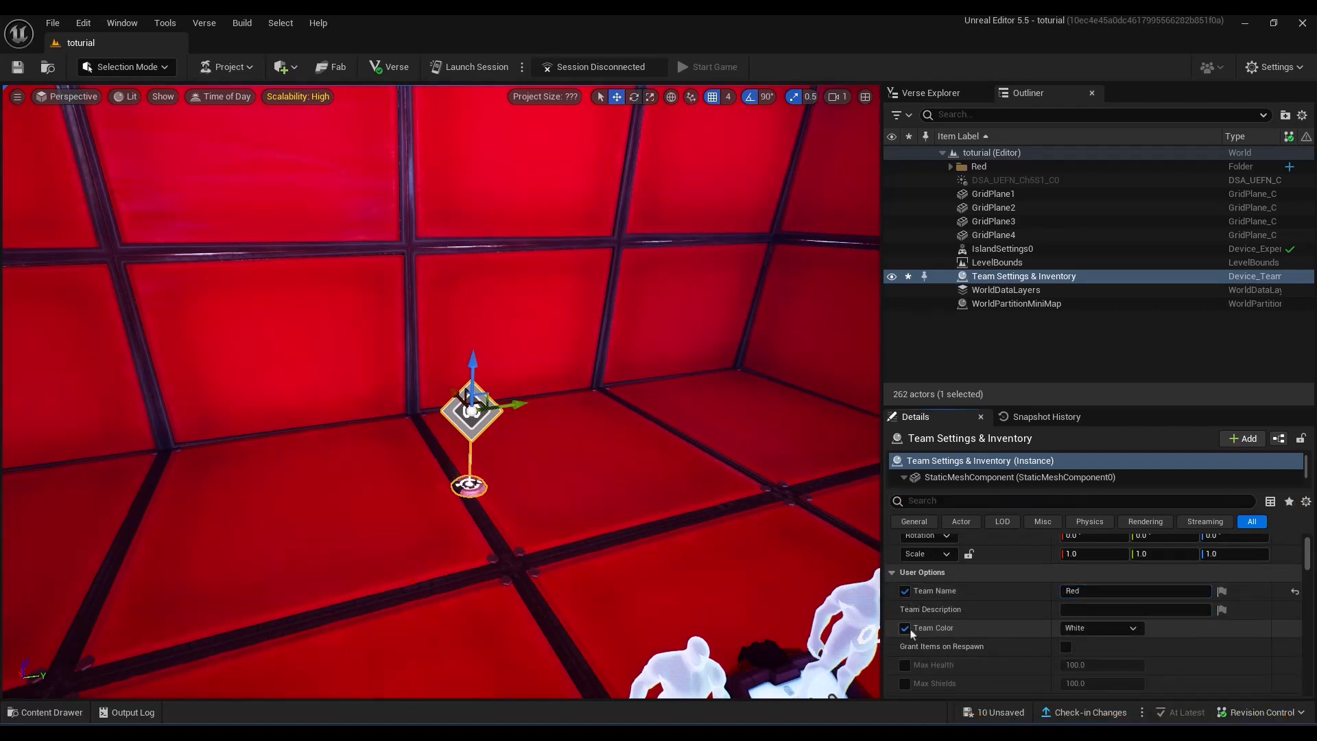
click(1095, 626)
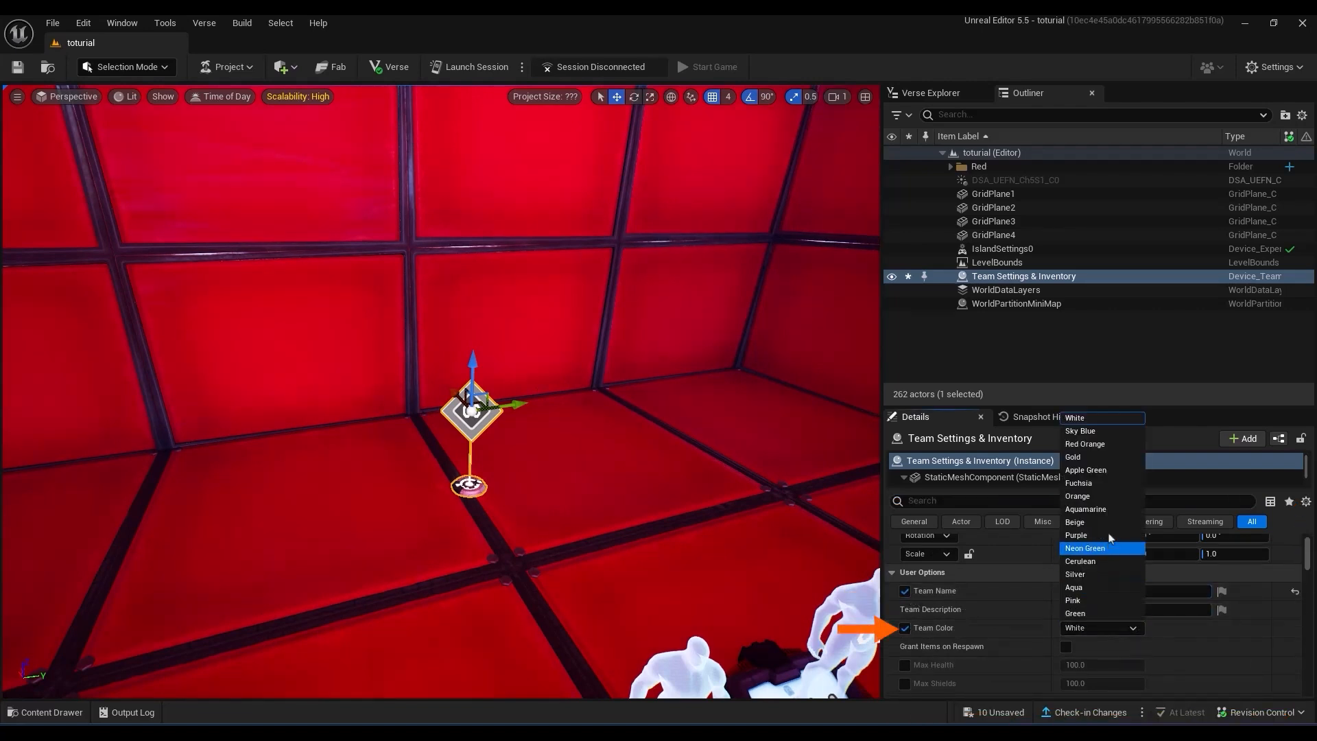
click(1101, 464)
Try an Auto Shotgun as an entry in the team device's Item List, and clear the list again.
scroll(1006, 619, down, 3)
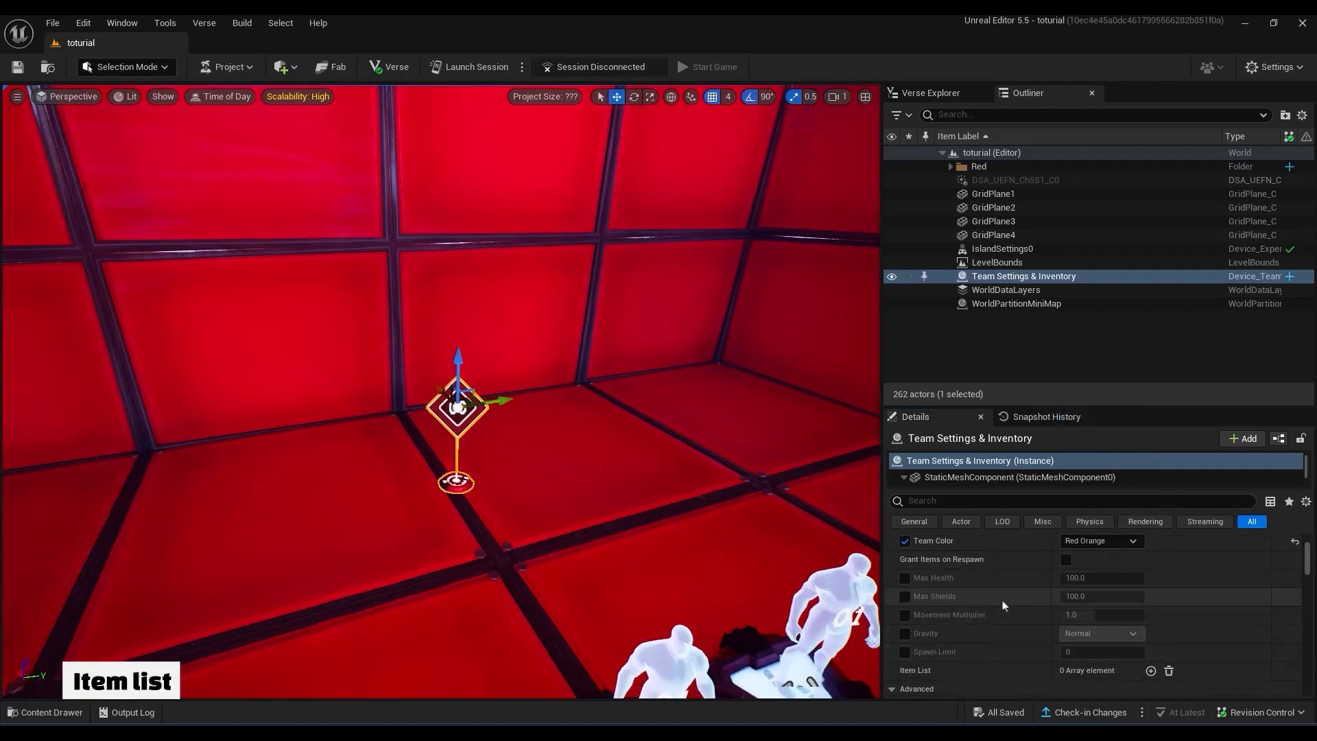
scroll(1006, 620, down, 1)
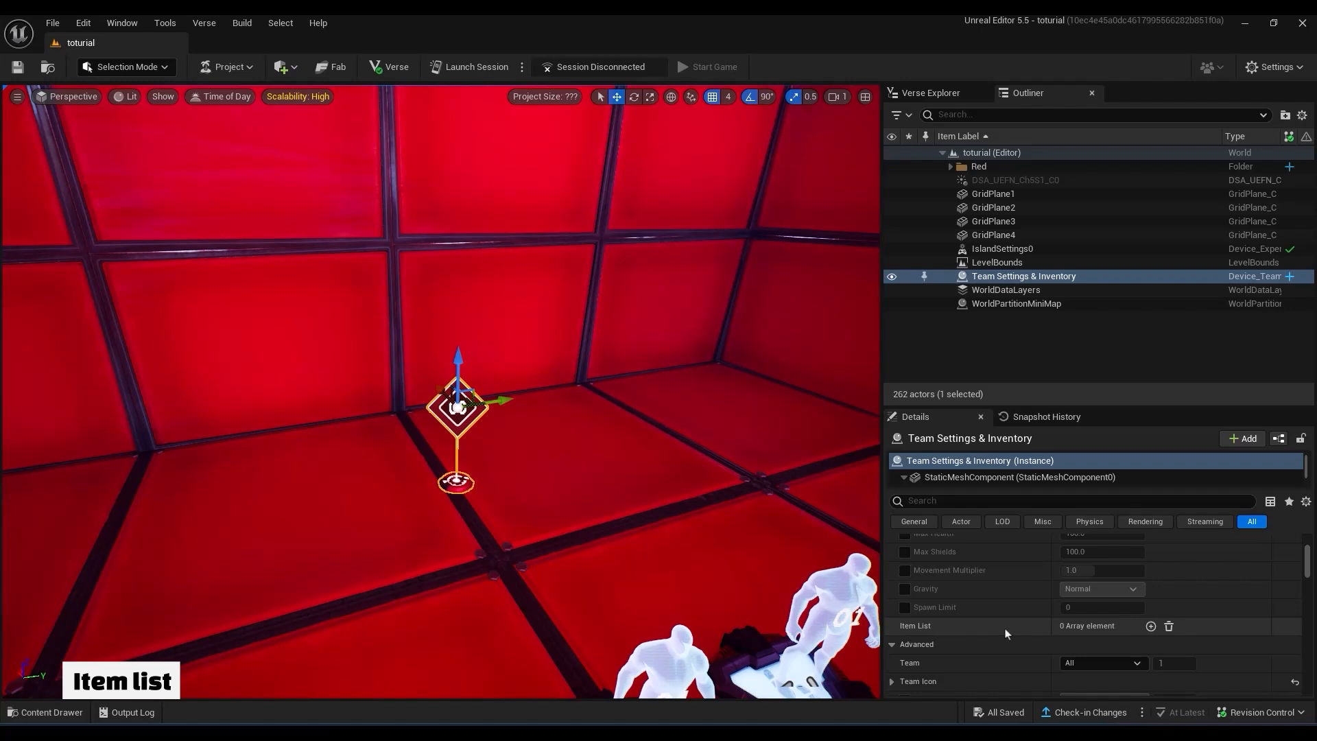
click(1151, 626)
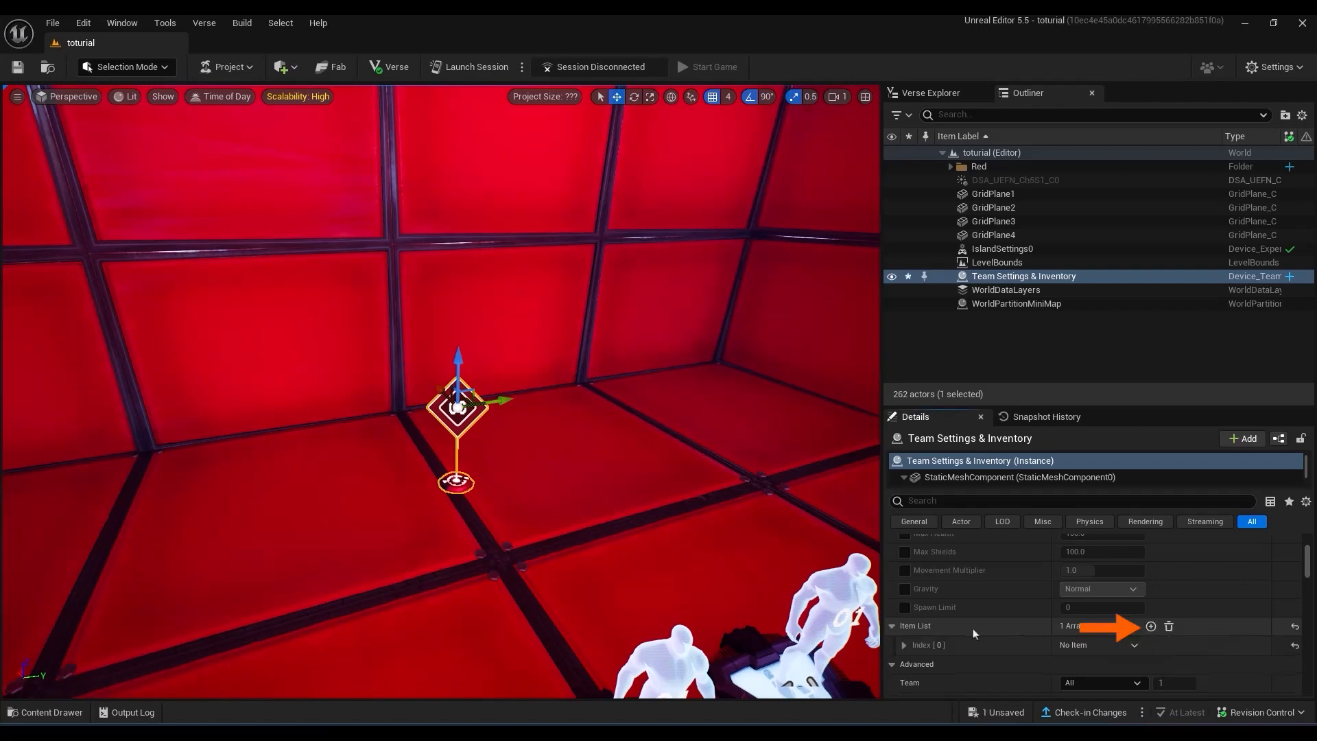
scroll(990, 629, down, 2)
click(1160, 622)
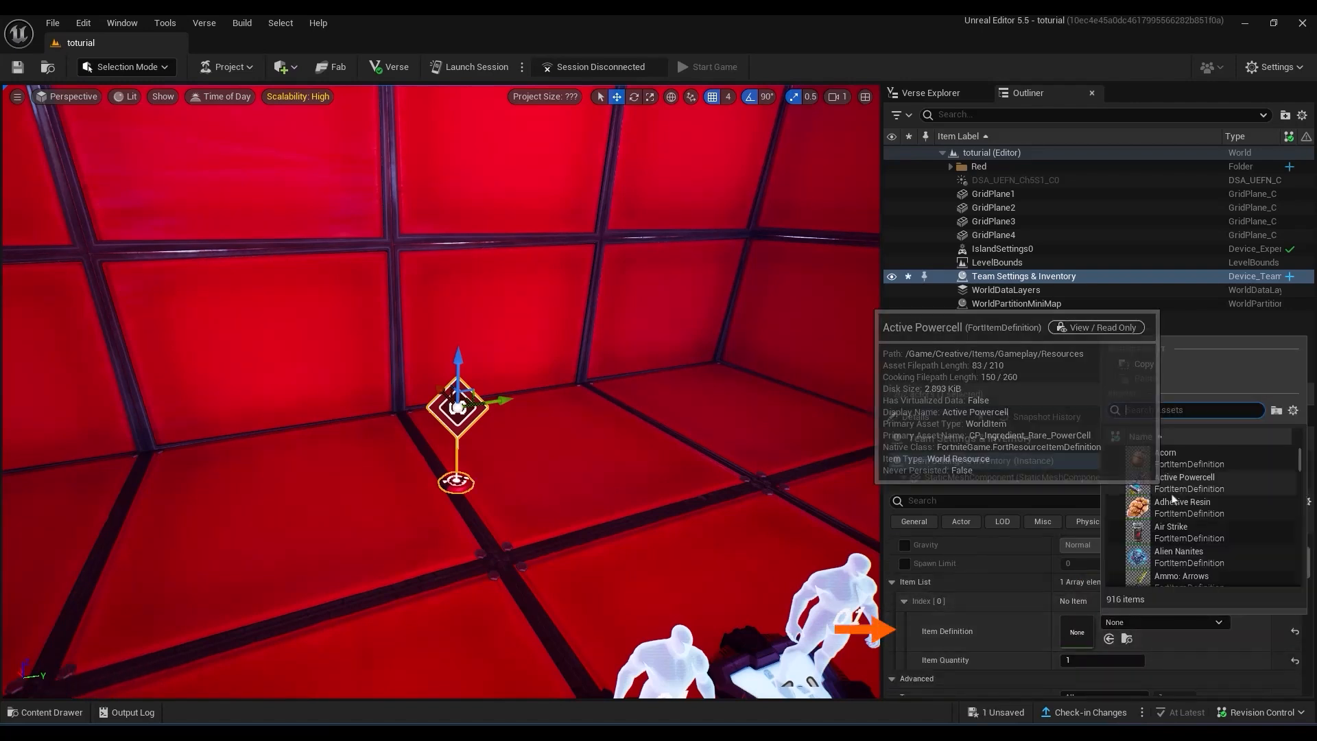
text(shotgun)
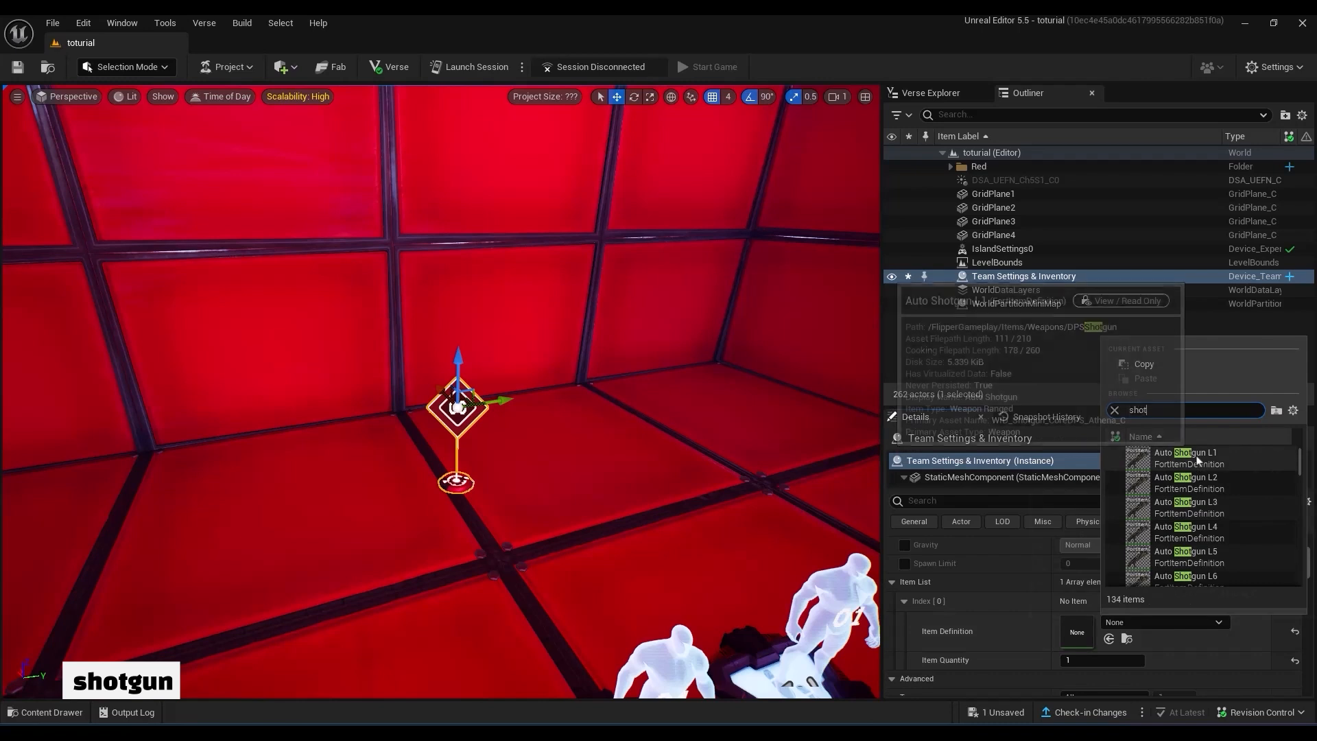
click(1178, 473)
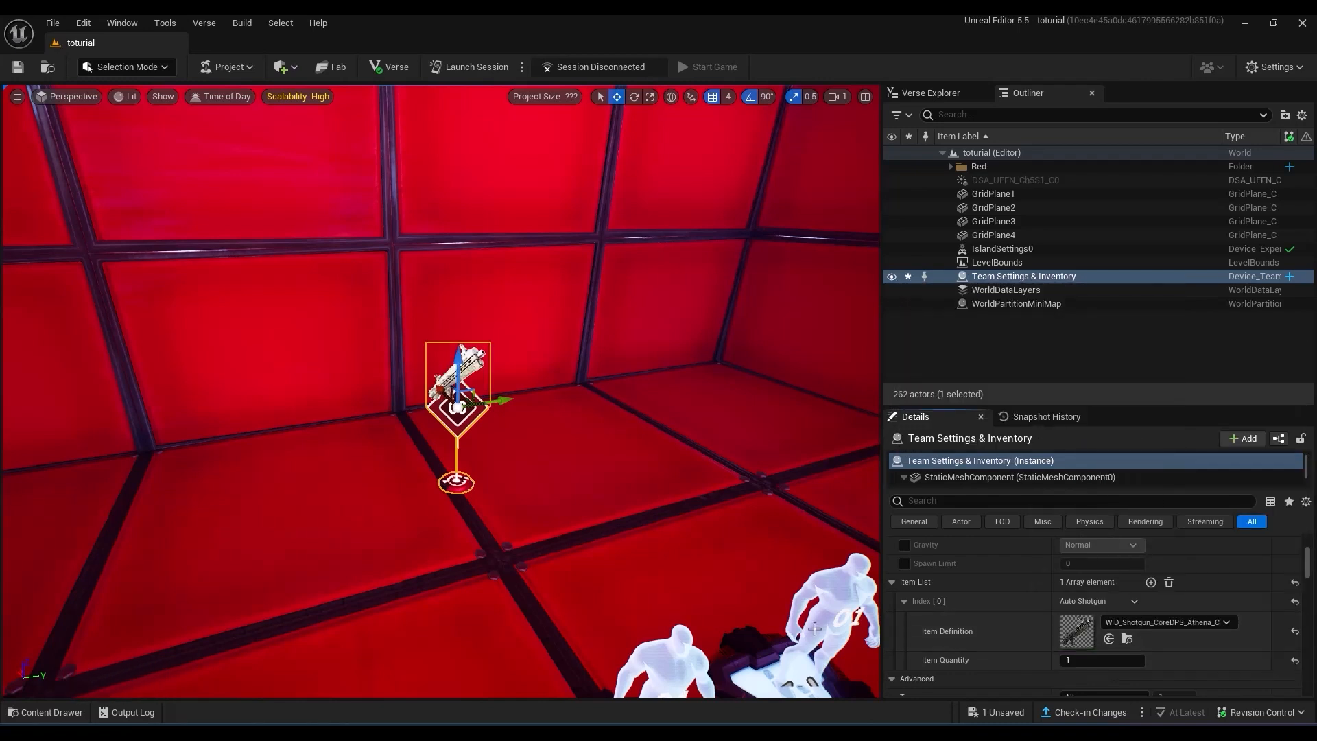
click(1169, 582)
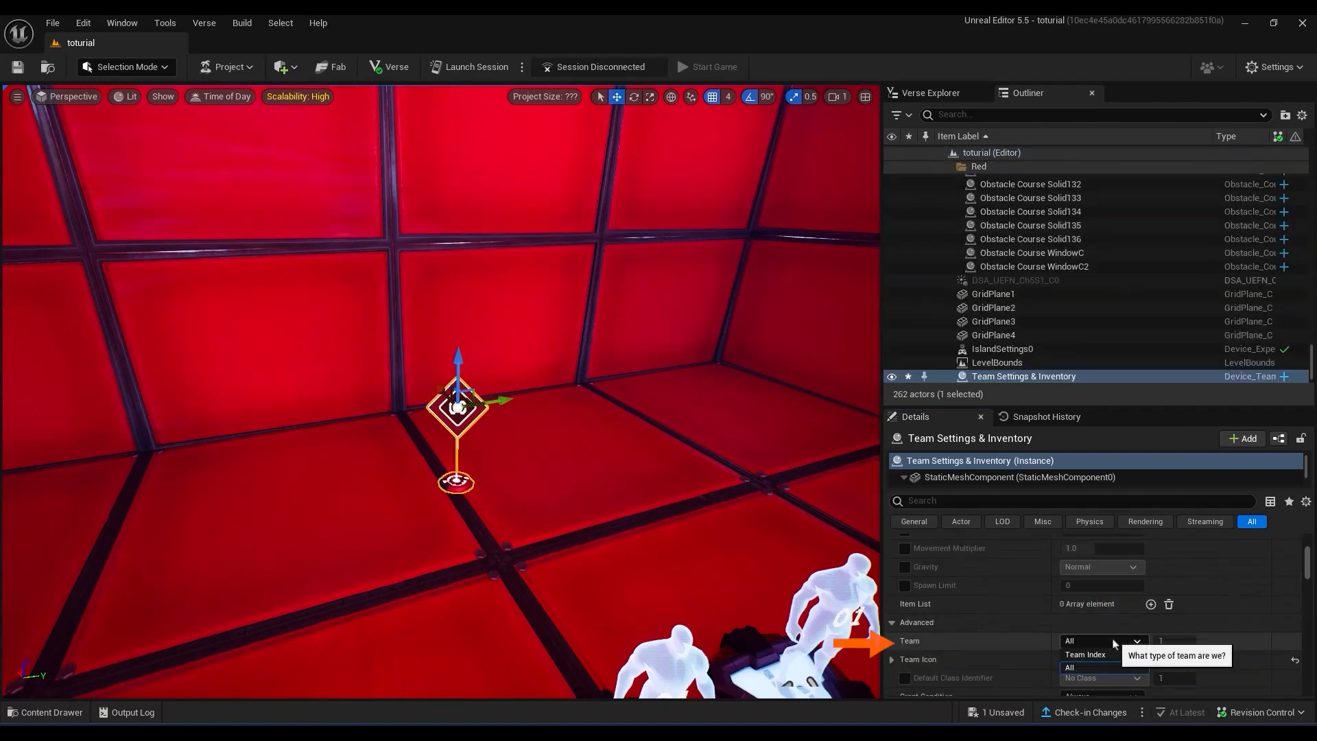
Set the Team Settings & Inventory device's team to Team Index 1.
click(1103, 640)
click(1097, 654)
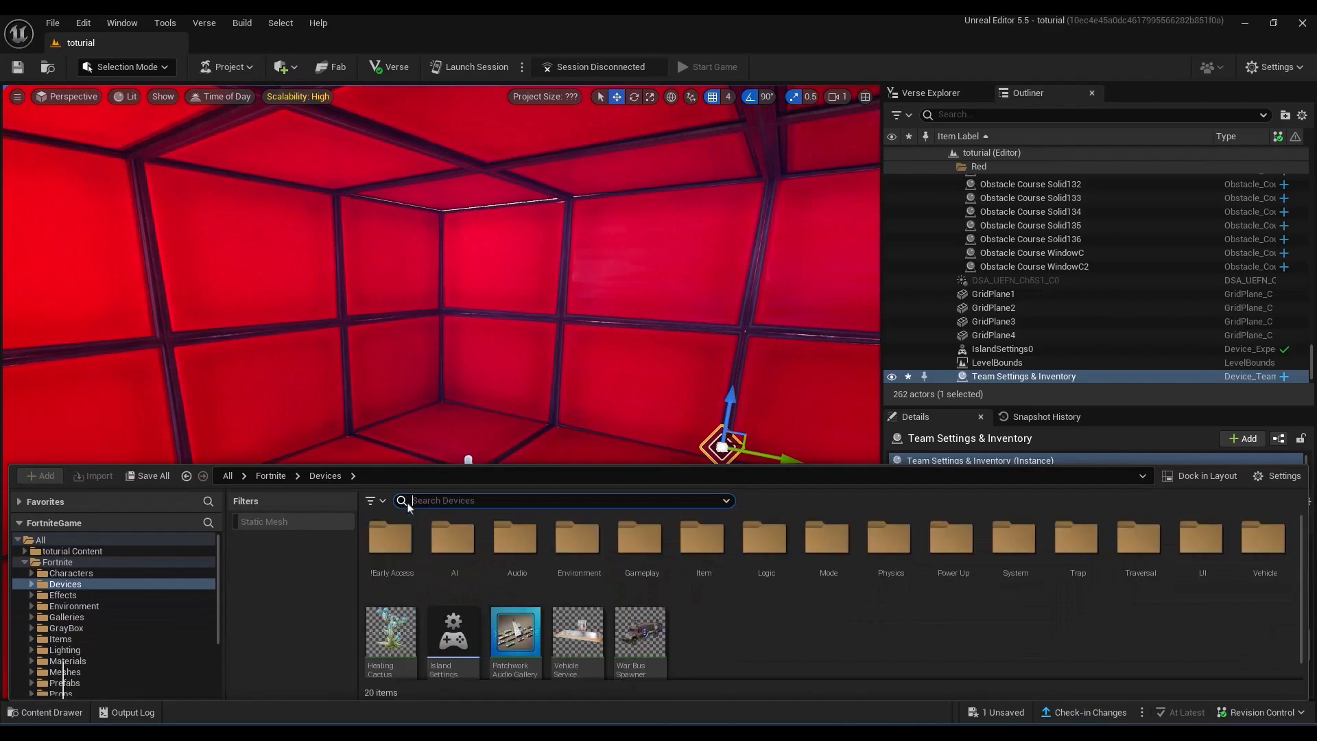
Place a Vending Machine from the Item devices against the spawn room's wall, turned to face into the room.
click(82, 627)
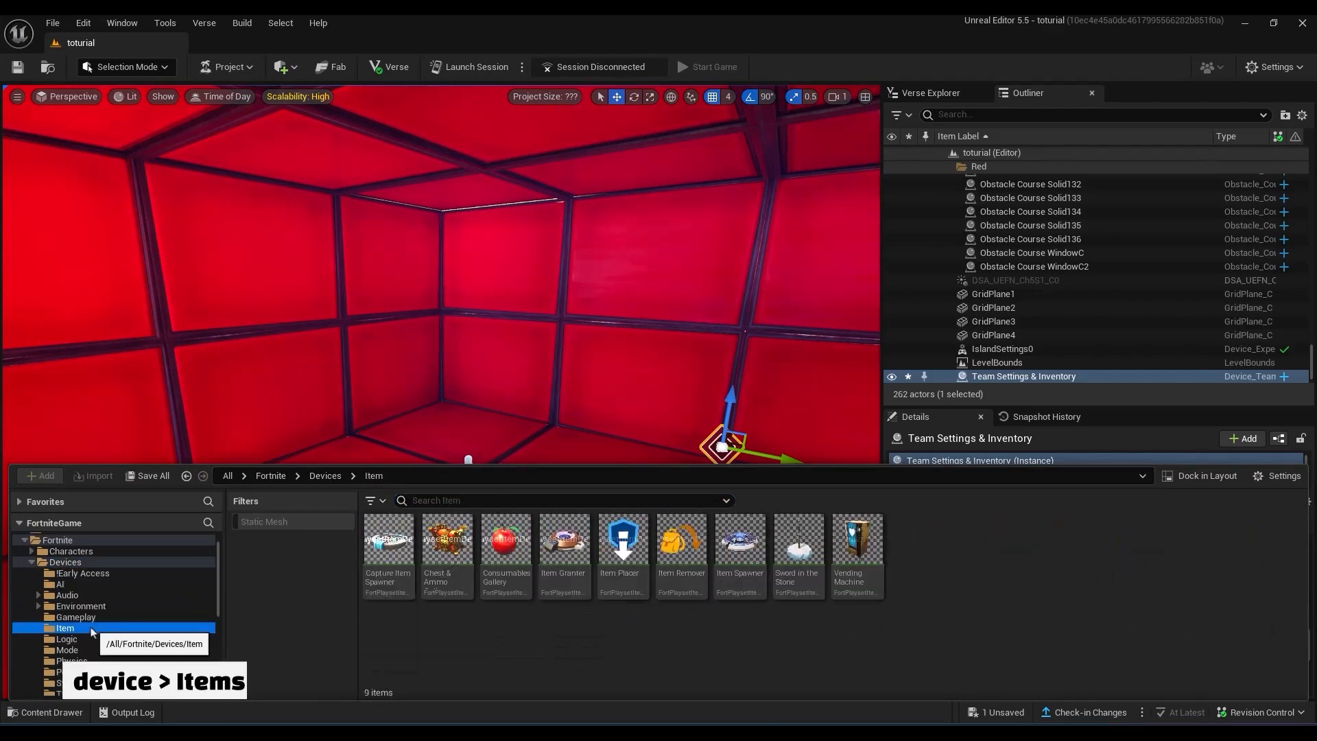
mouse_move(877, 562)
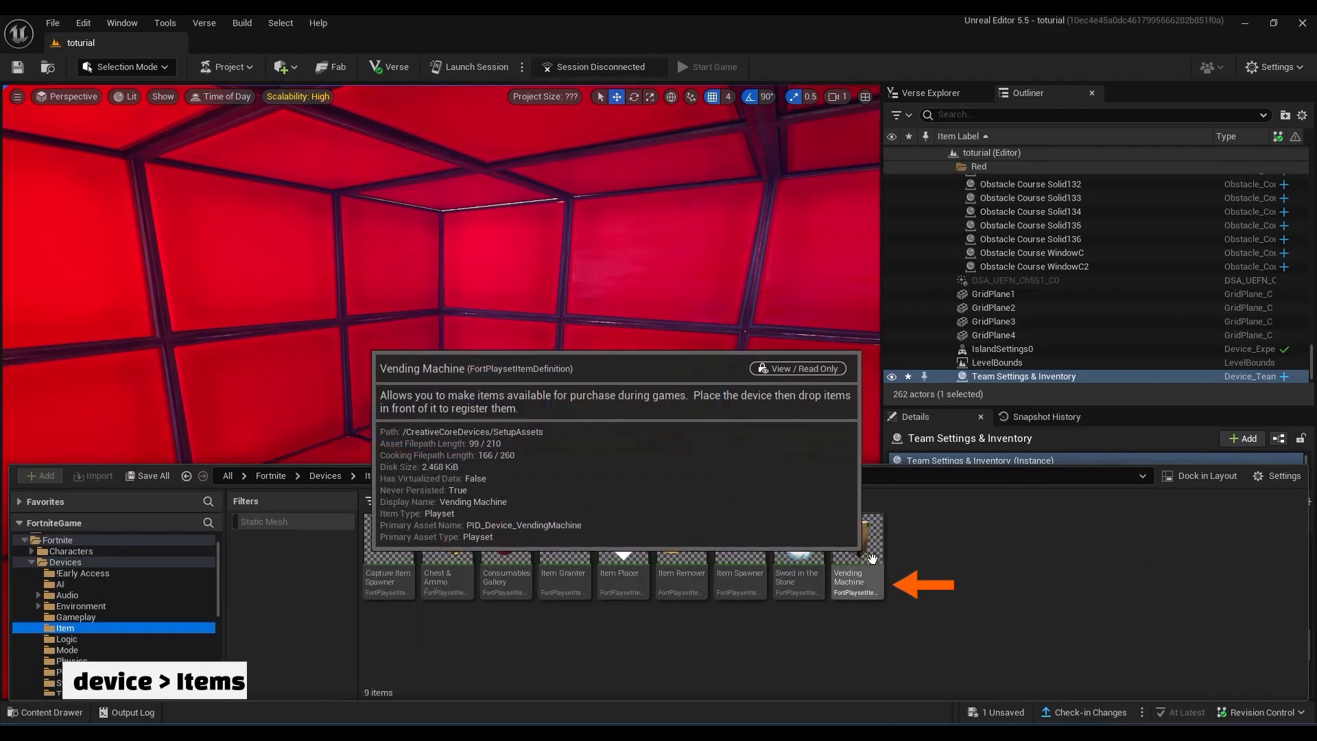
drag(872, 559, 267, 539)
key(e)
key(w)
right_drag(350, 529, 274, 549)
drag(432, 566, 366, 437)
scroll(1091, 603, up, 8)
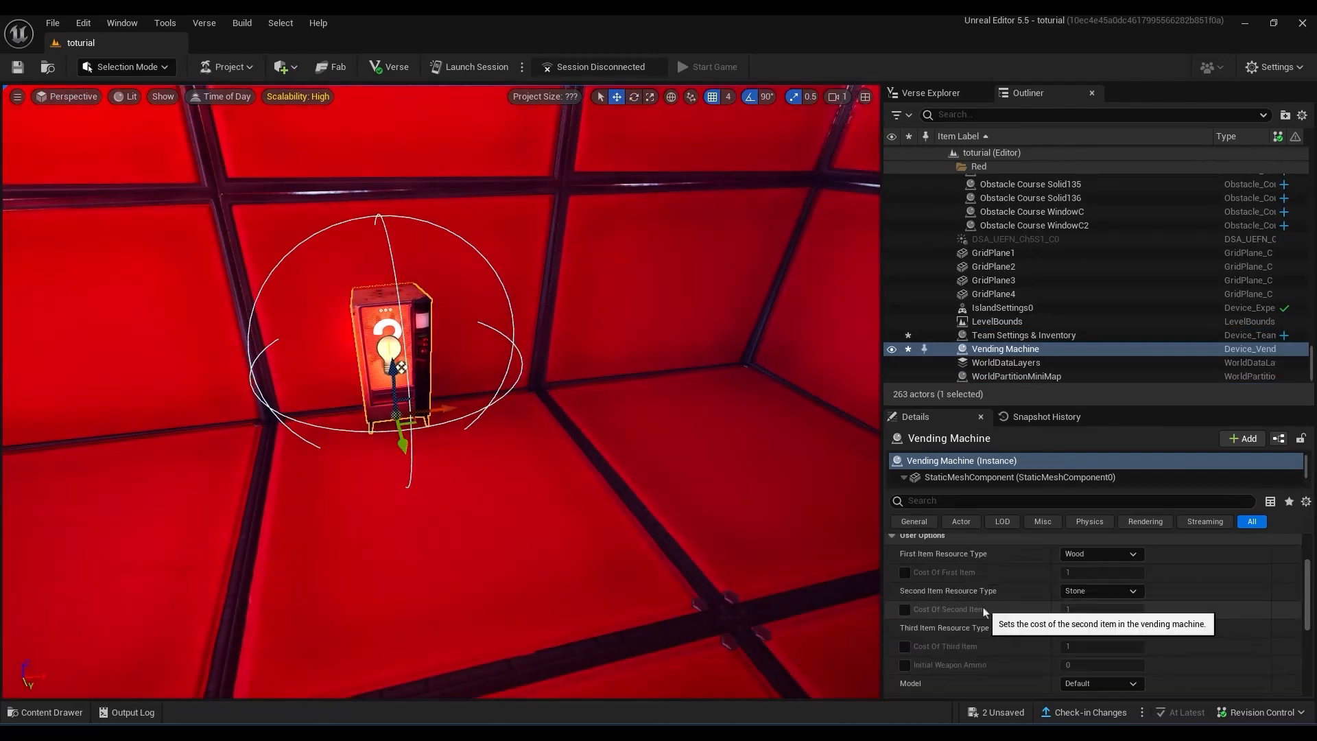
Keep Wood as the vending machine's First Item Resource Type and set its model to Modern.
click(1094, 576)
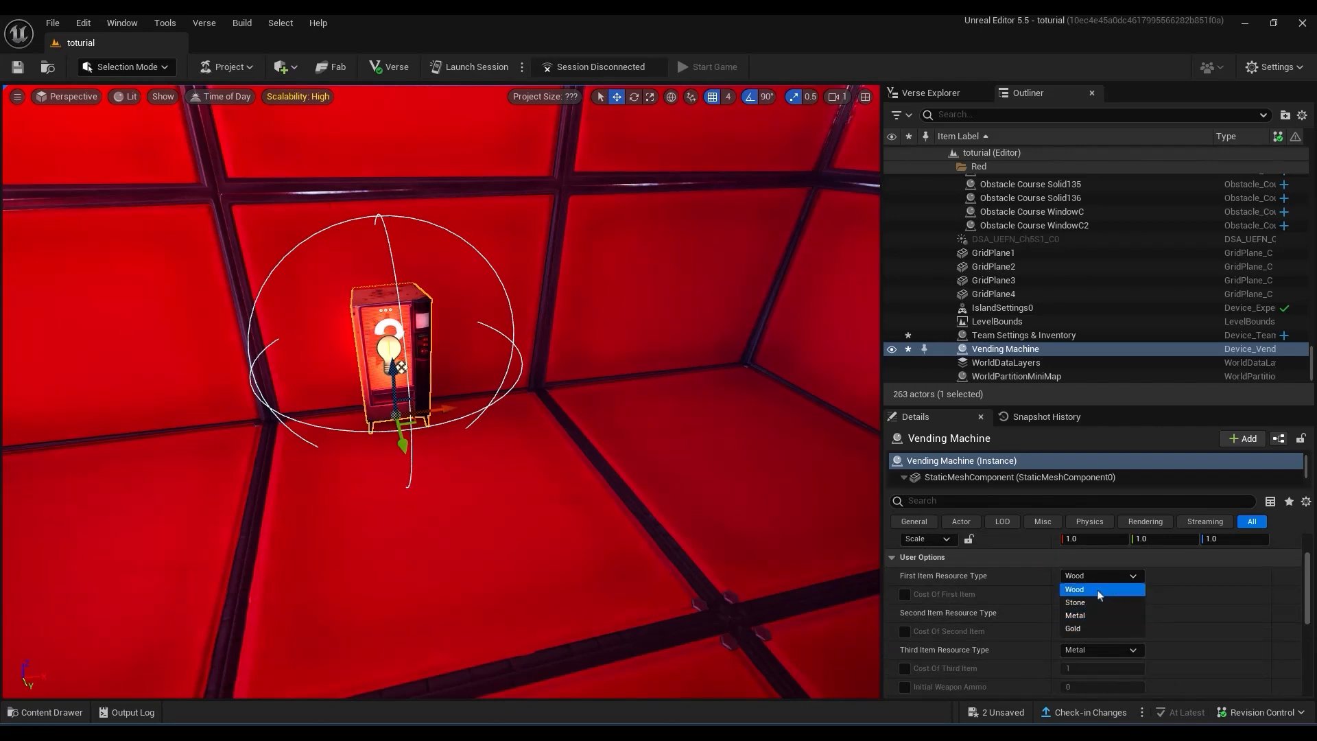
click(1098, 591)
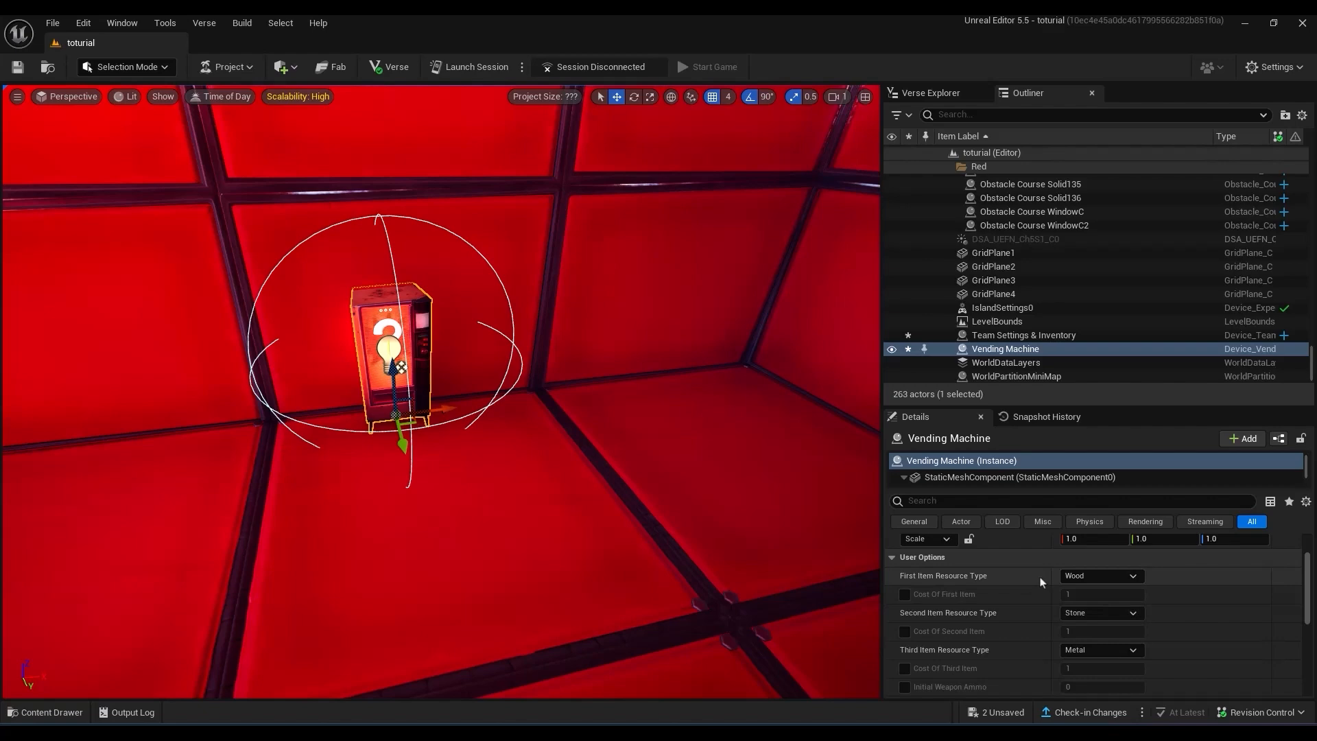
scroll(1041, 582, down, 3)
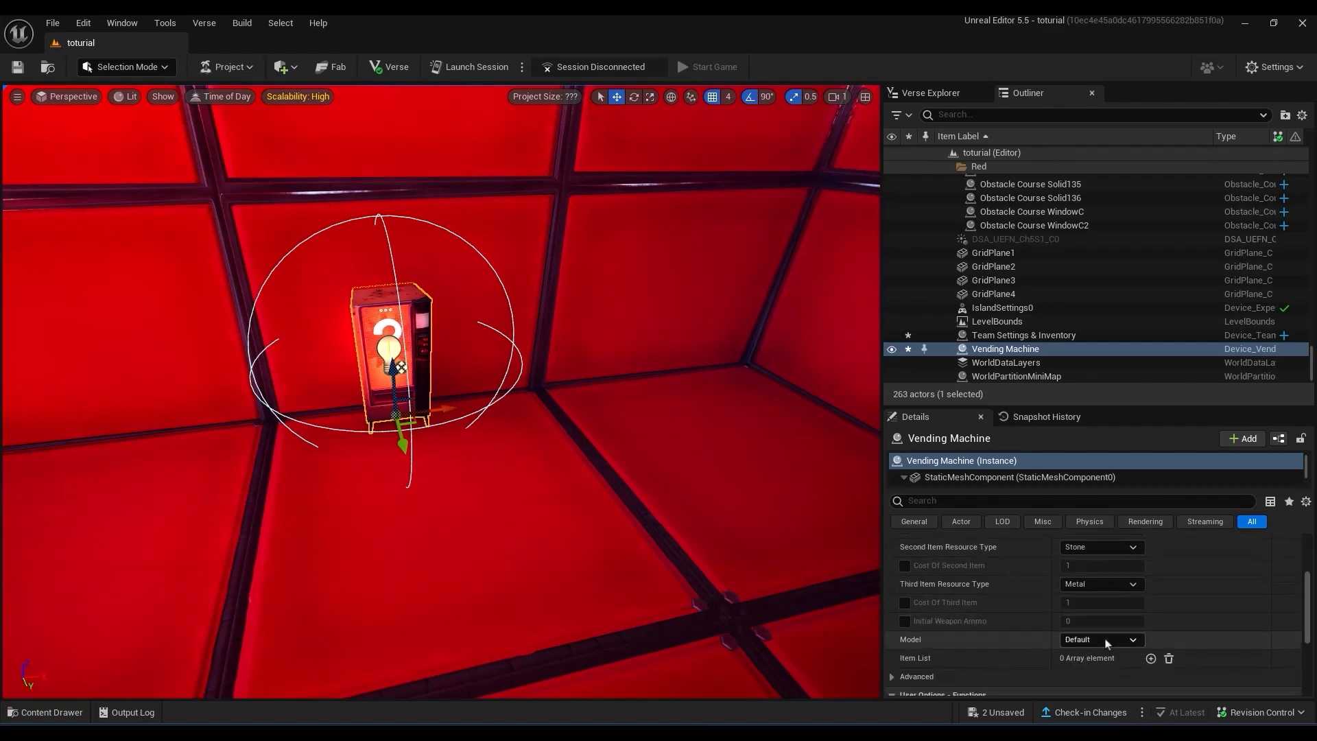
click(1106, 639)
click(1079, 671)
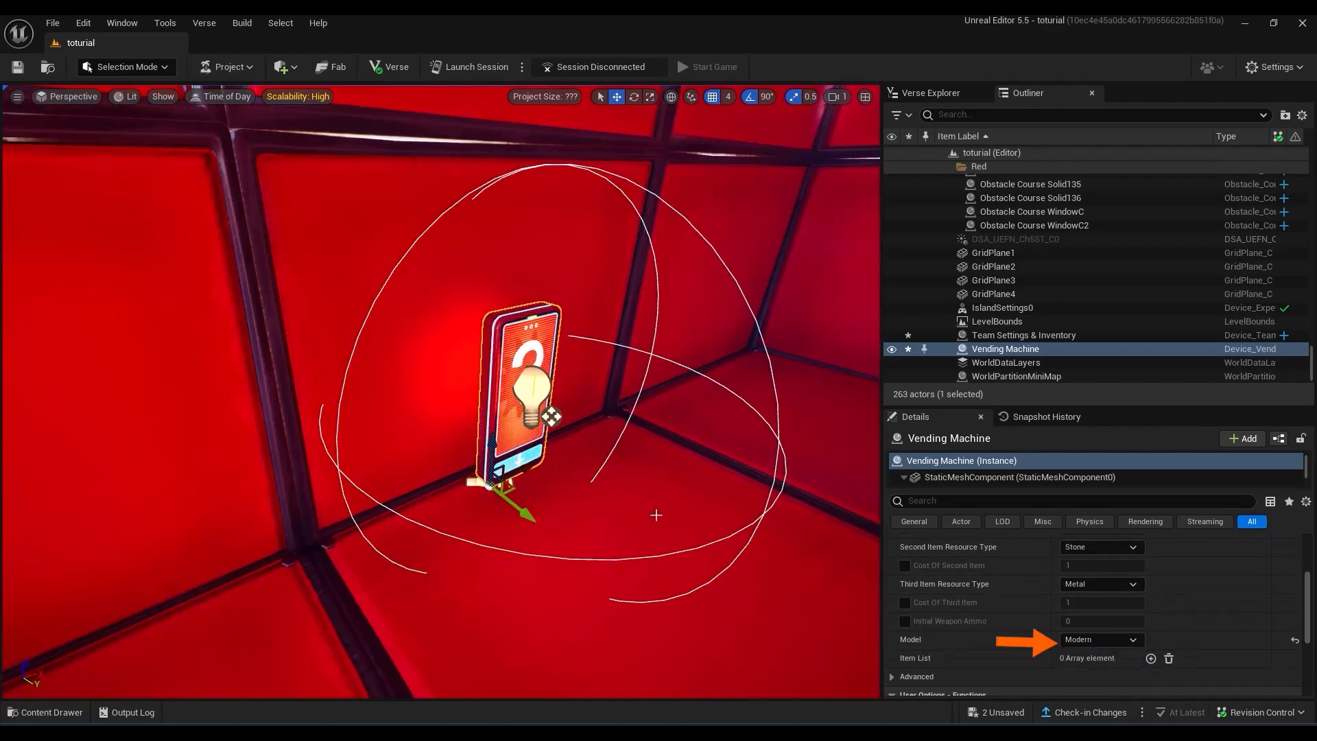
Add an entry to the vending machine's Item List with Legacy Shield Potion as its Pickup to Spawn.
key(d)
right_drag(656, 515, 565, 488)
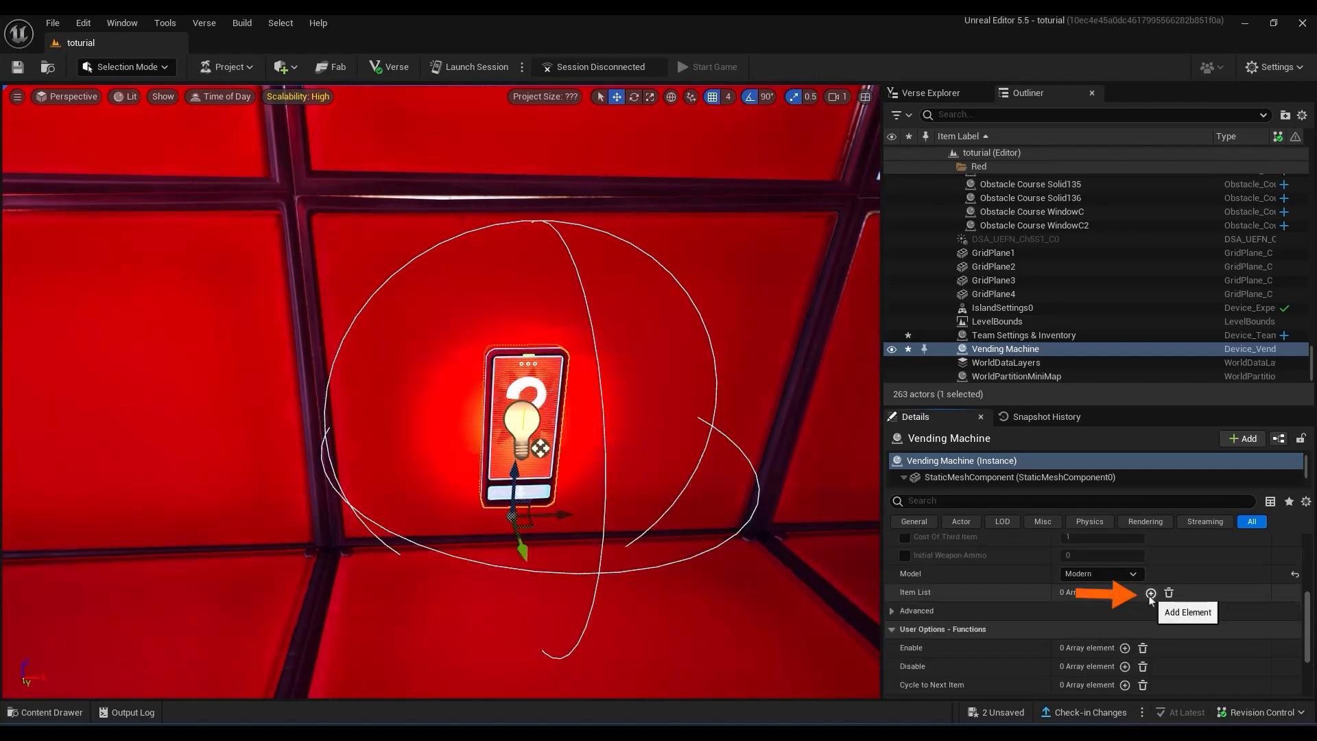
click(1150, 596)
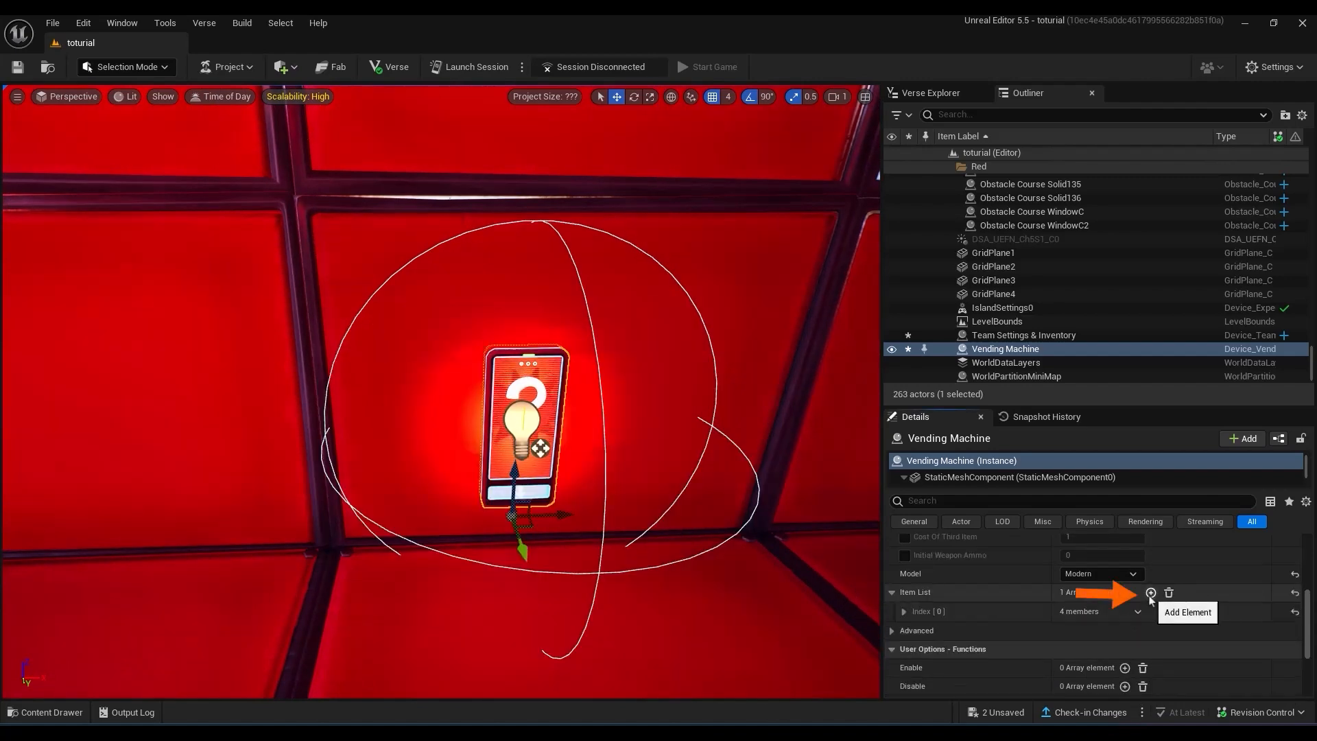
click(906, 614)
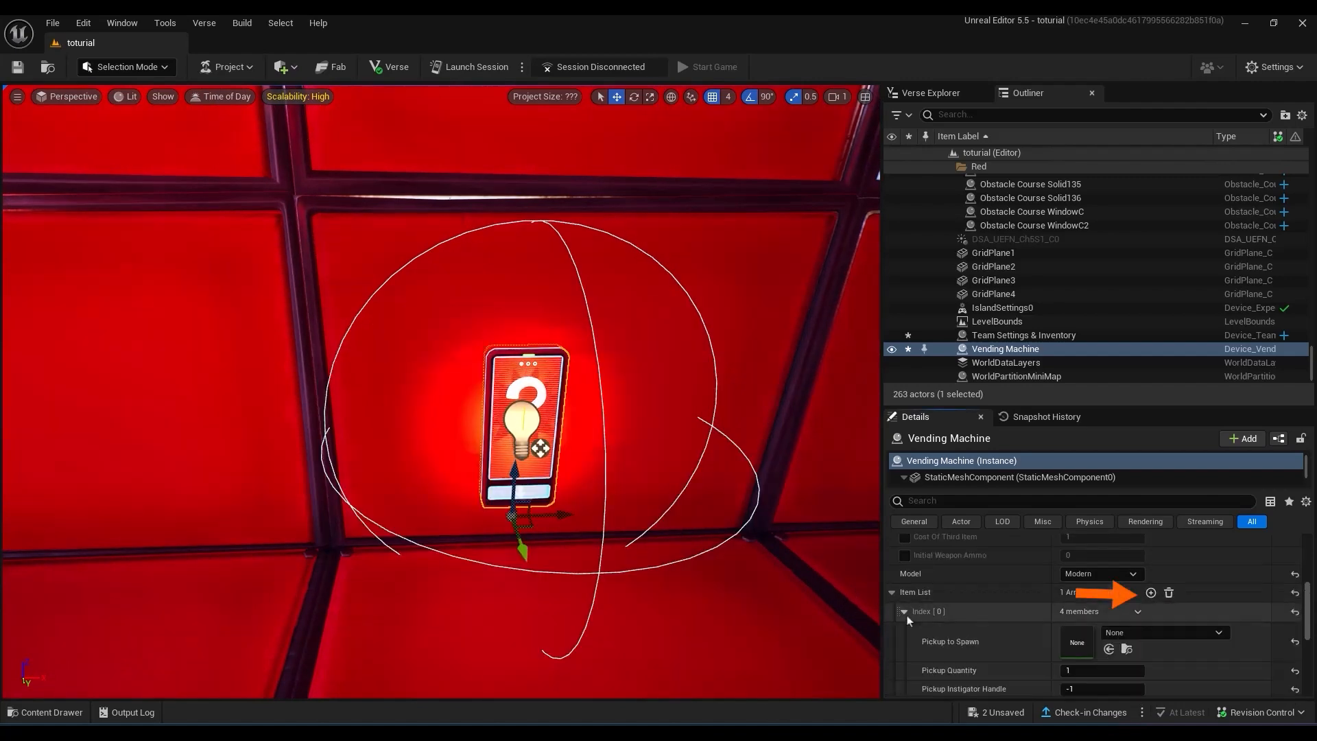
click(1180, 637)
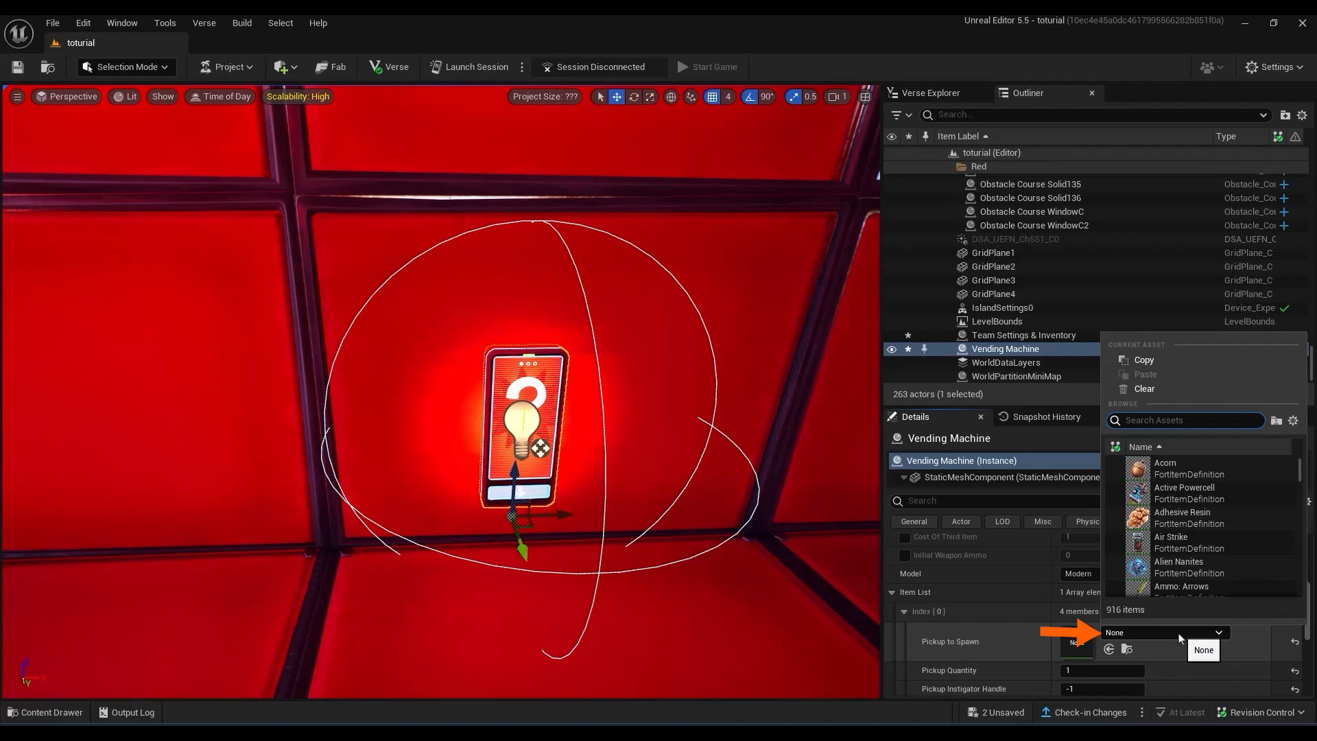
text(shie)
click(1212, 514)
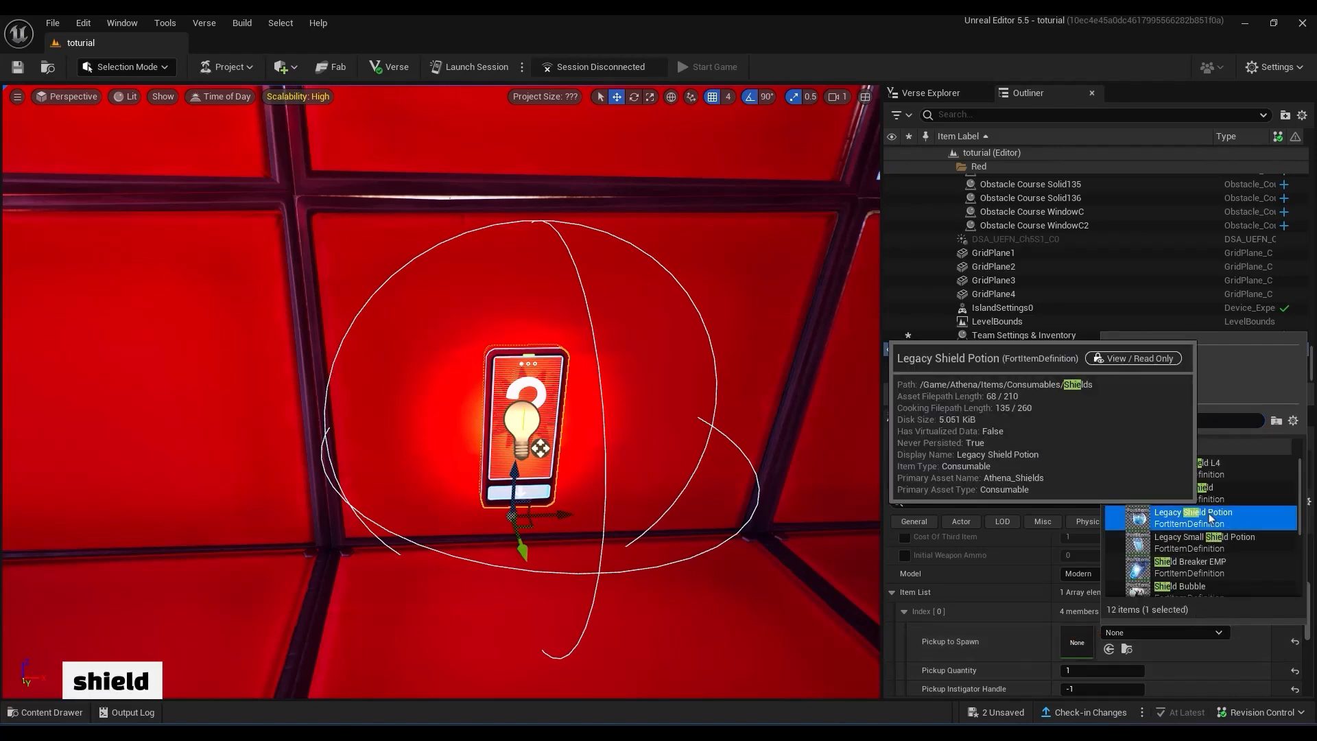
Duplicate the vending machine to both of its sides, setting one copy's pickup to the apple and the other's to Ammo: Medium Bullets.
alt+drag(559, 514, 668, 514)
click(1141, 632)
scroll(1166, 522, down, 5)
click(1182, 549)
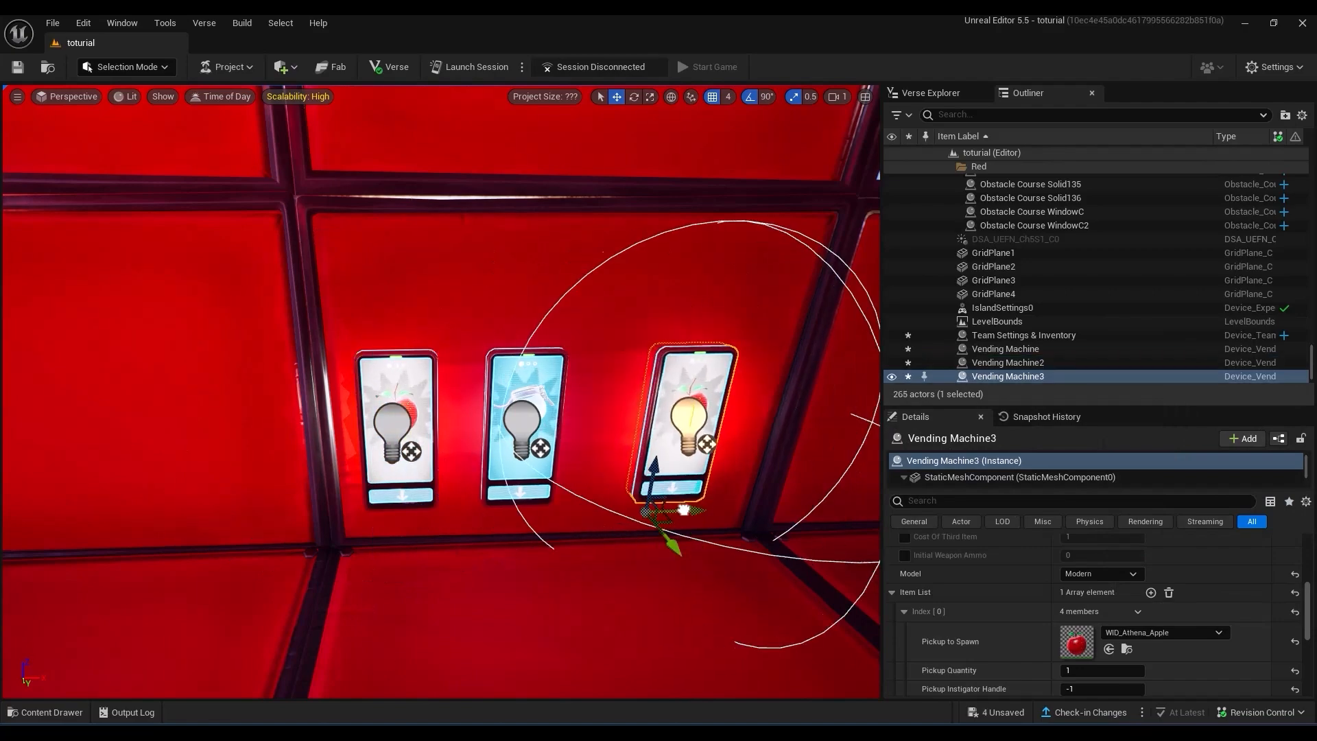
click(1166, 632)
scroll(1241, 538, down, 3)
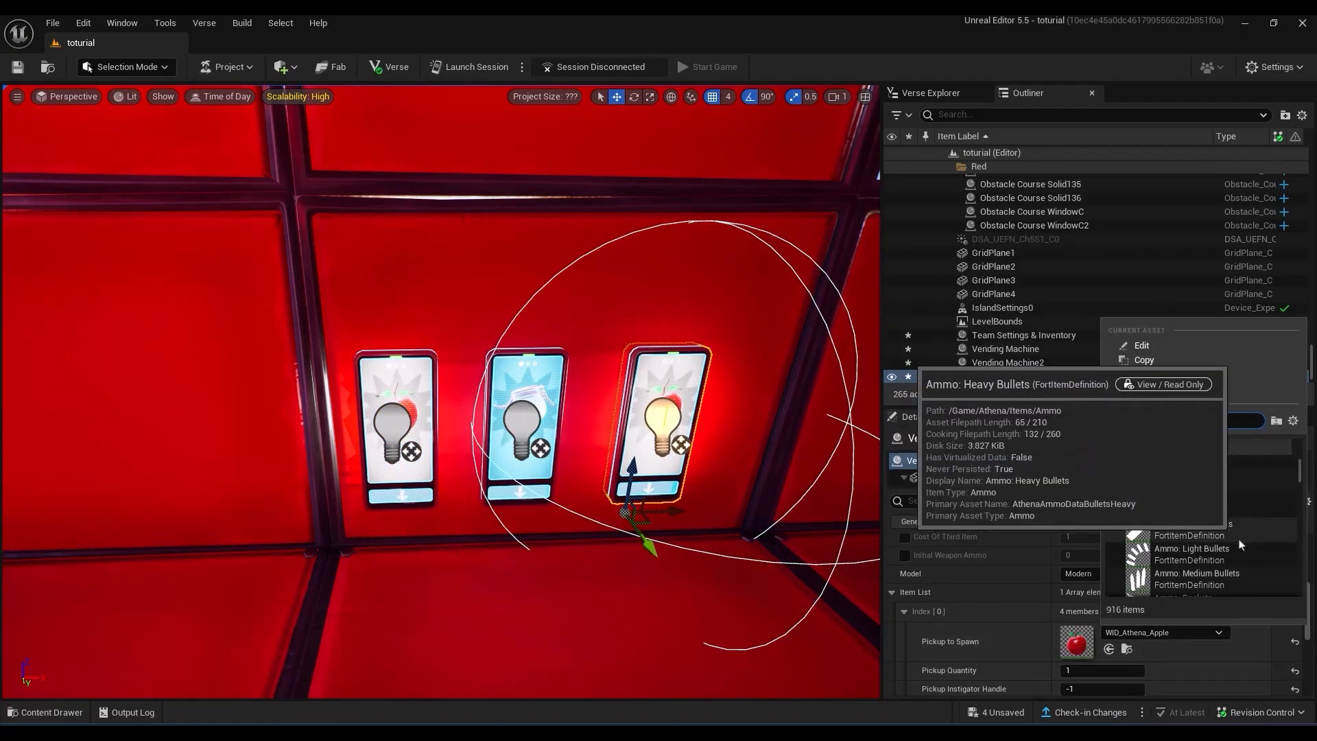
click(1239, 578)
Duplicate the three vending machines together and move the copies along the Y axis toward the opposite side of the room.
right_drag(747, 439, 733, 433)
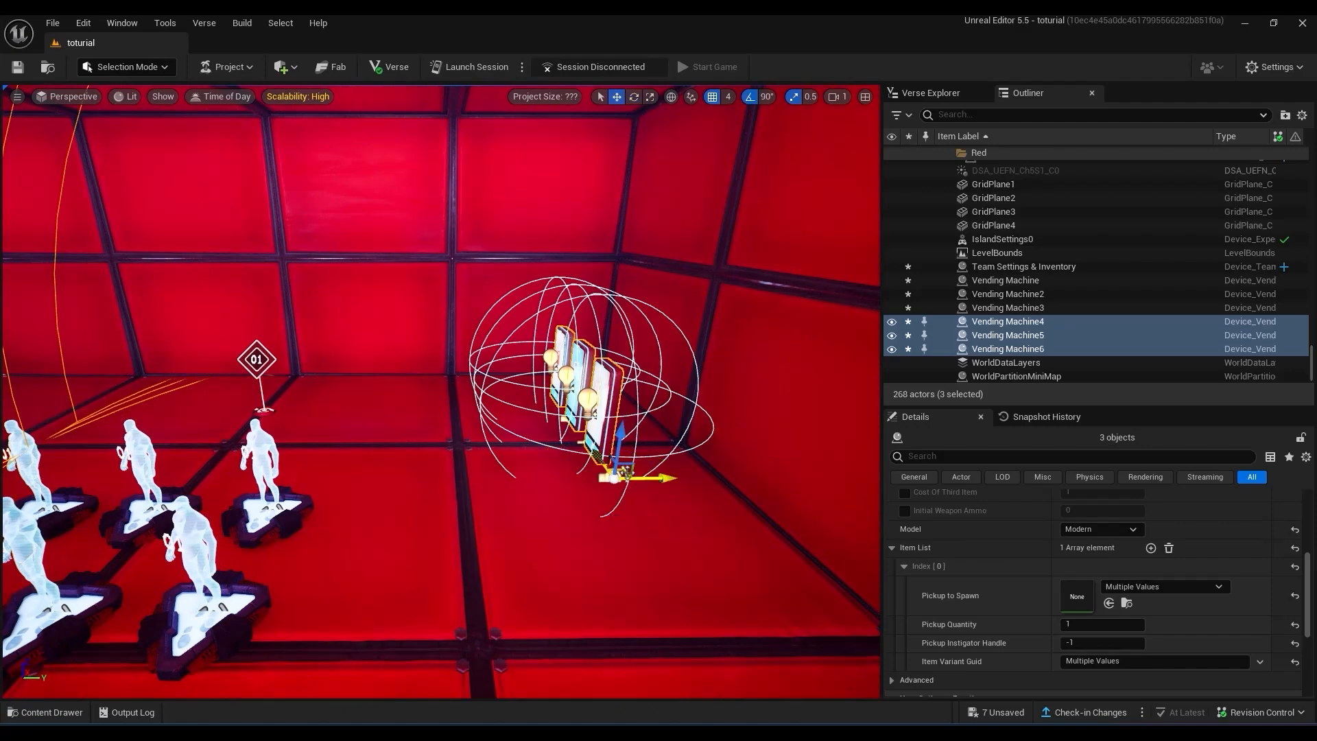
drag(664, 478, 861, 482)
right_drag(823, 473, 748, 428)
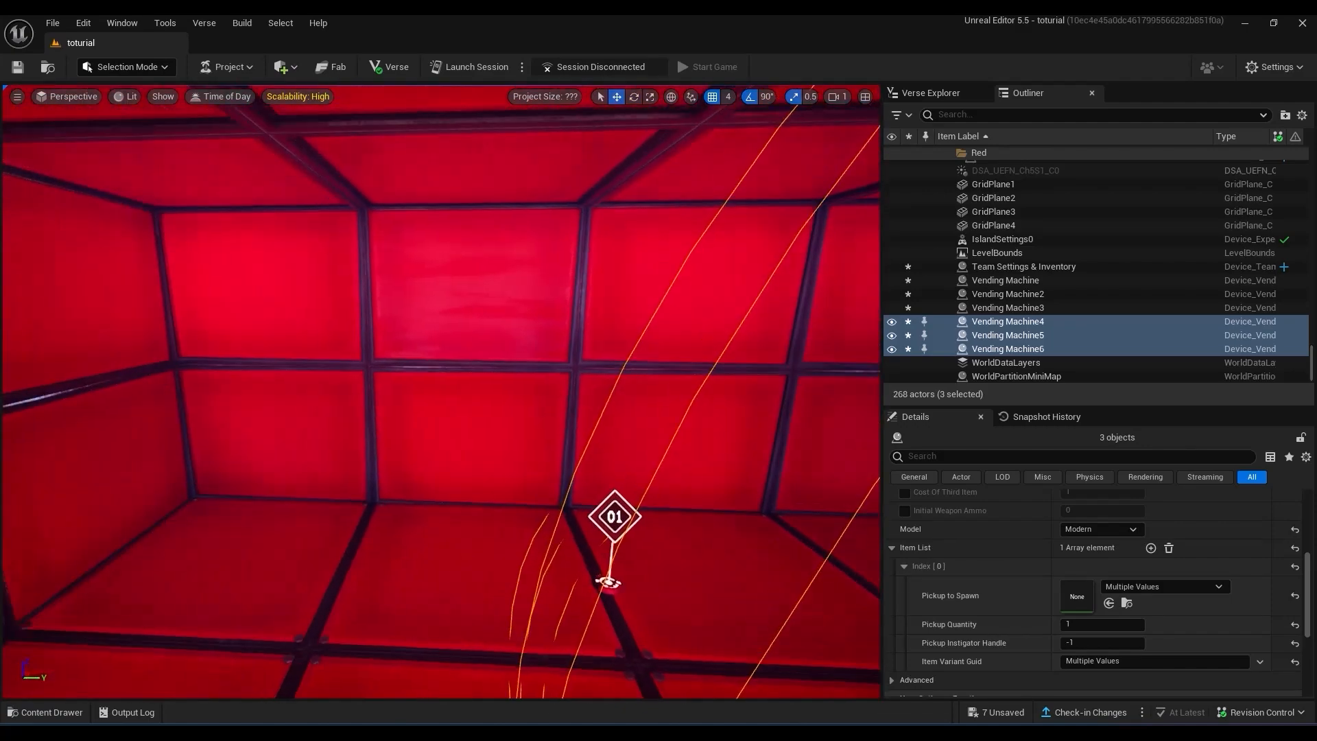
Place a Mole WepLab Wall Display Open 01 prop from the Imposters props against the spawn room wall.
key(ctrl+space)
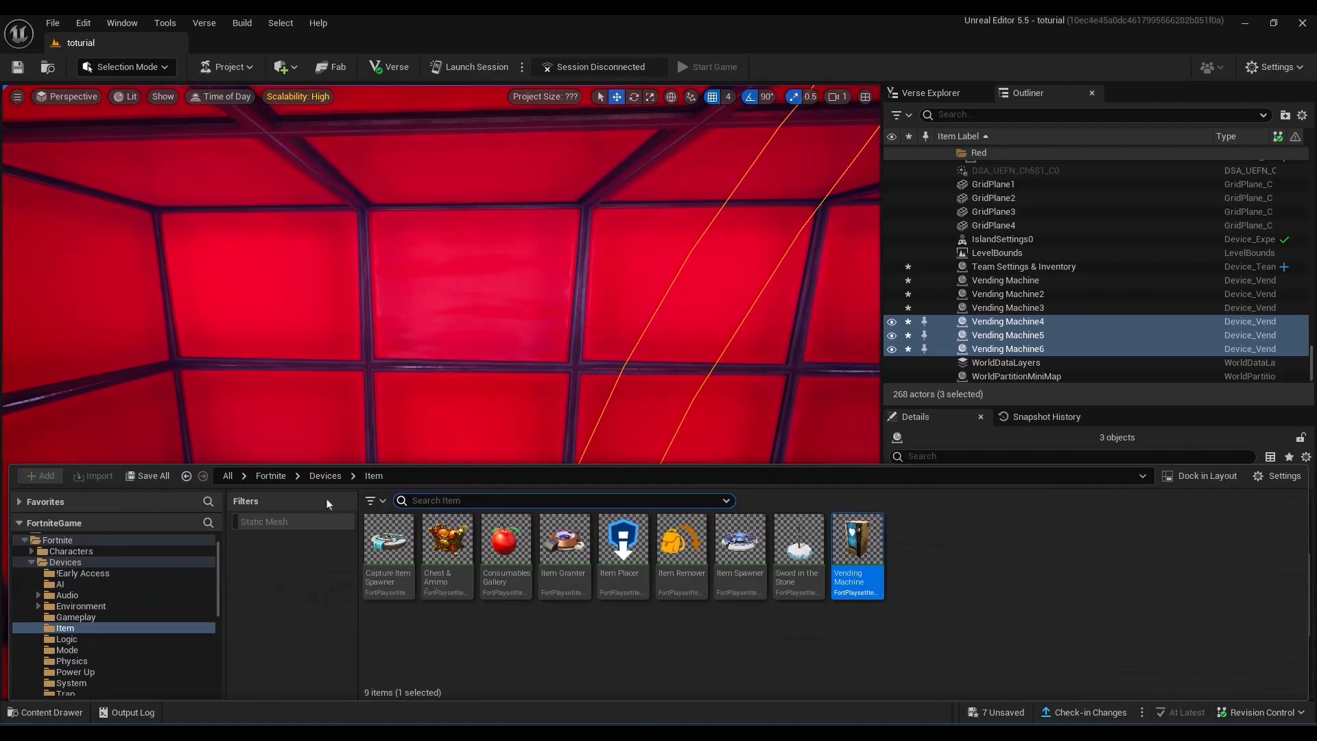
double_click(72, 562)
click(74, 672)
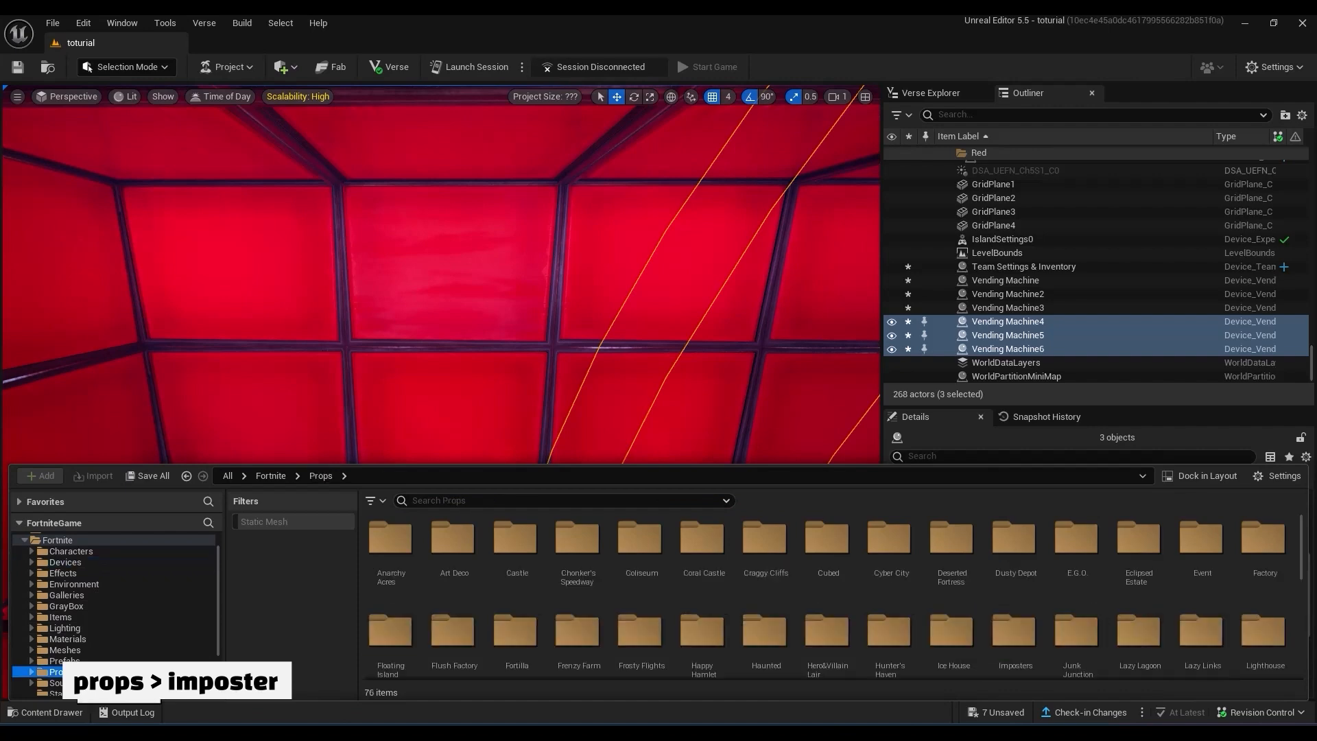
scroll(124, 645, down, 10)
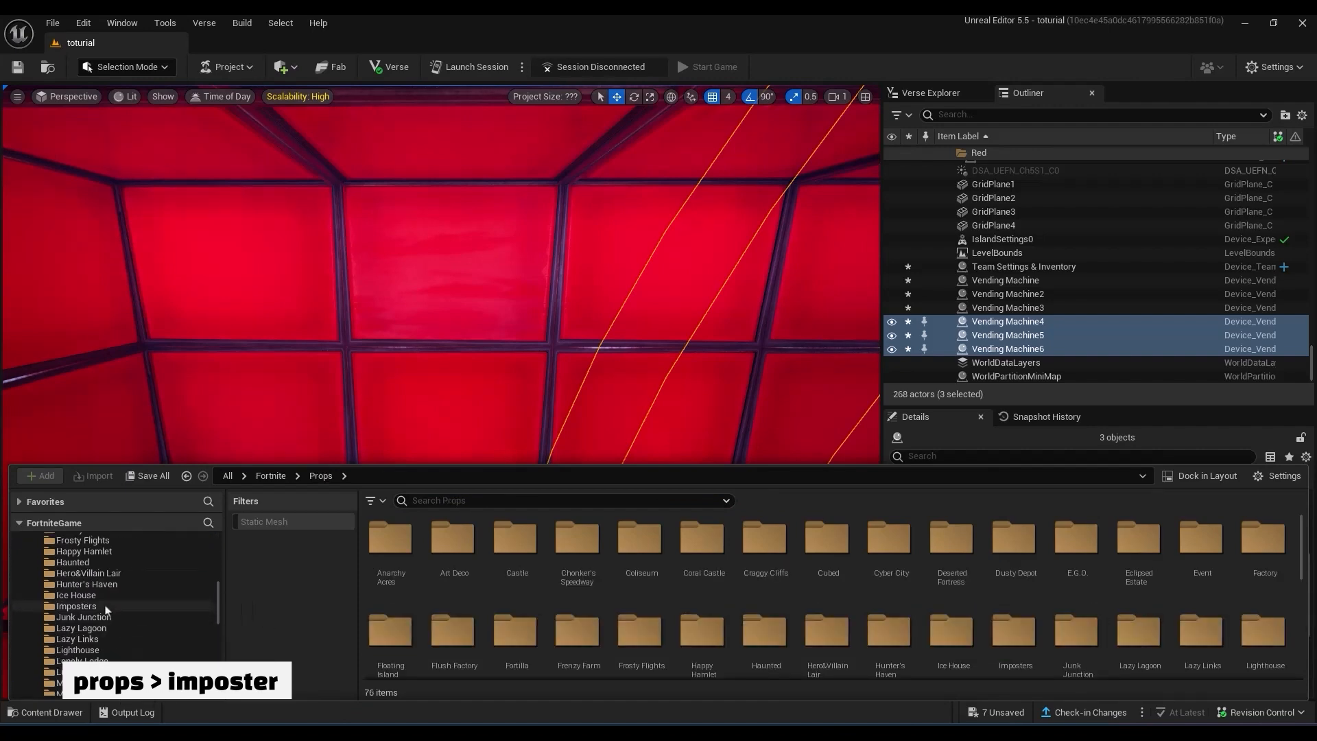
click(76, 606)
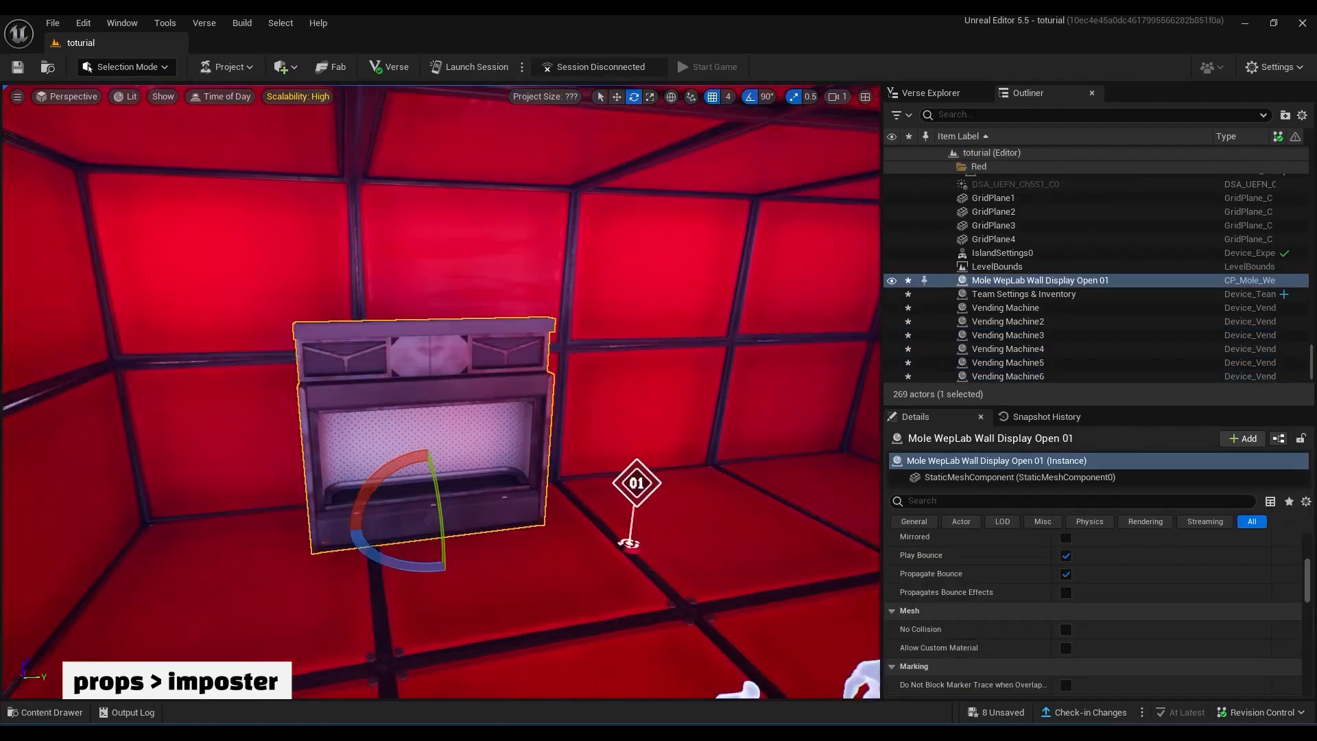
Set the wall display's X scale to 1.5 and duplicate it along the Y axis so the two displays stand side by side.
drag(1091, 597, 1104, 597)
drag(1104, 597, 1125, 597)
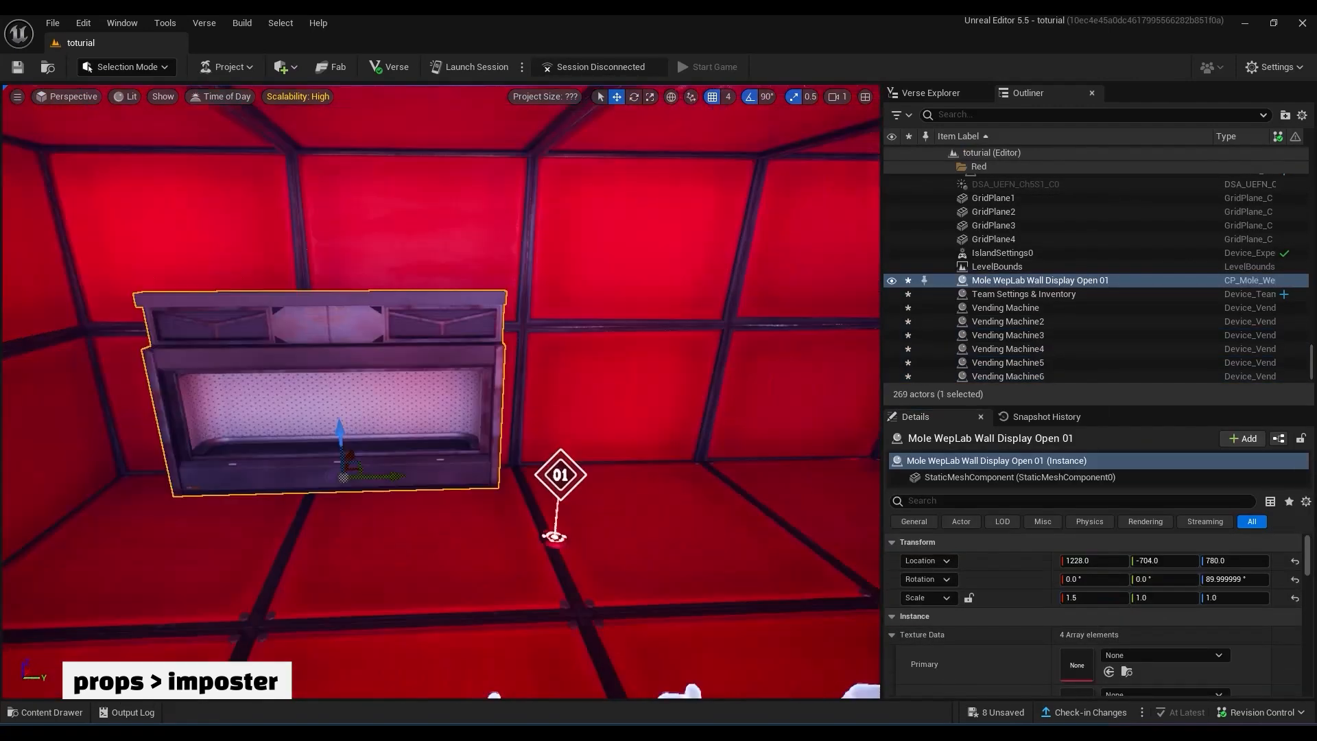
alt+drag(376, 491, 698, 491)
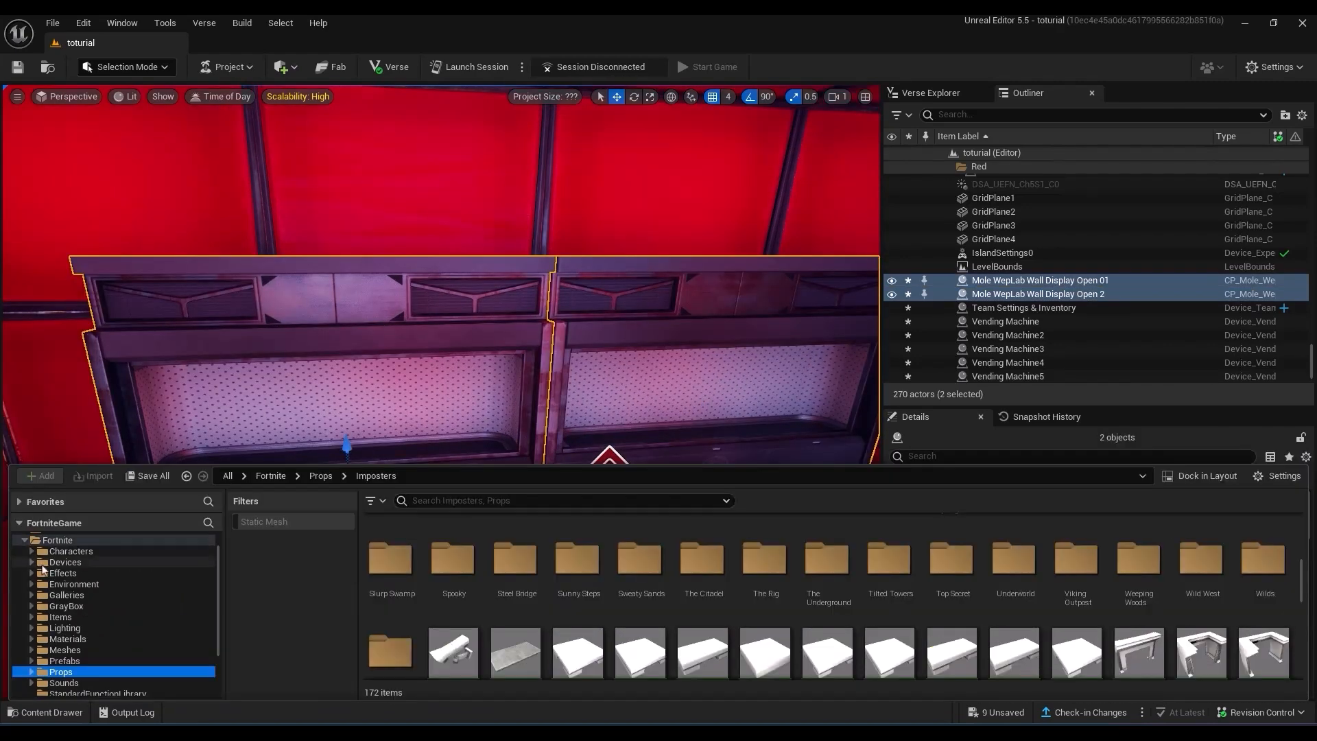
Place an Item Placer device from the Item devices inside the first wall display.
click(63, 562)
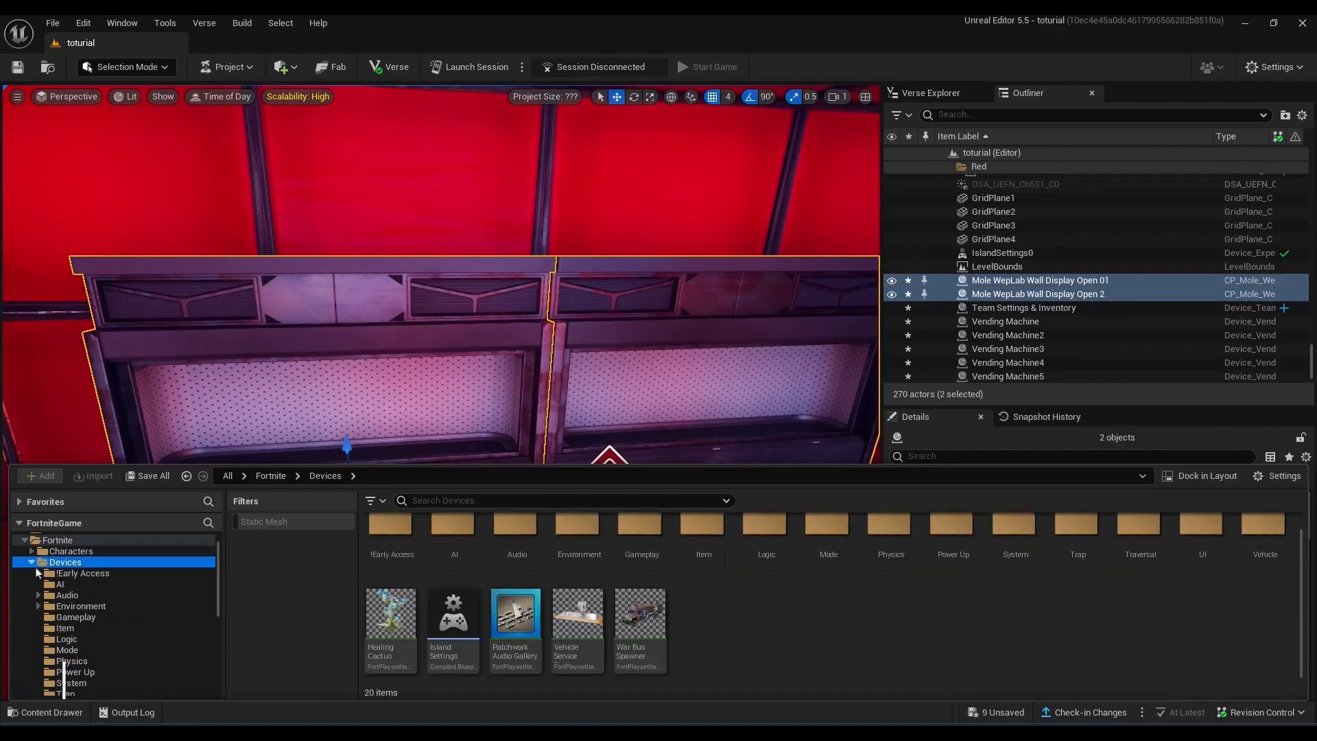
click(75, 627)
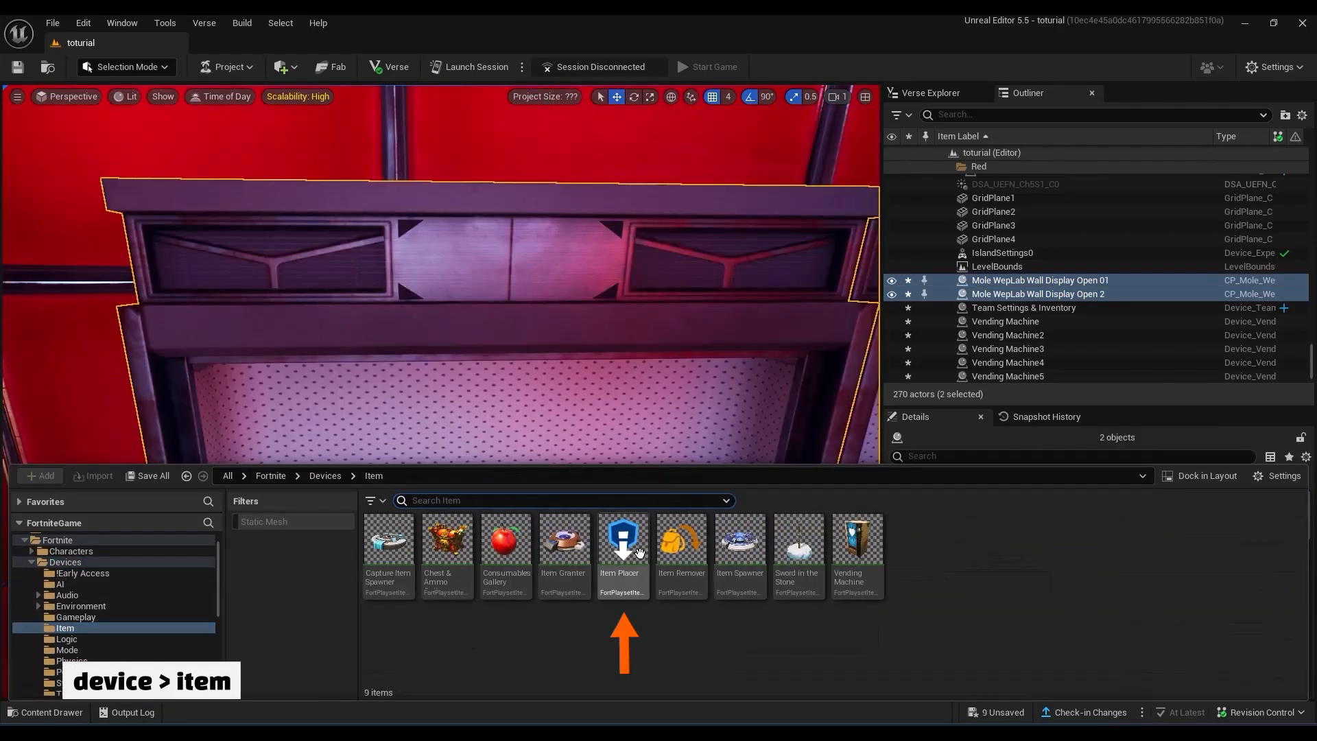
drag(623, 542, 621, 424)
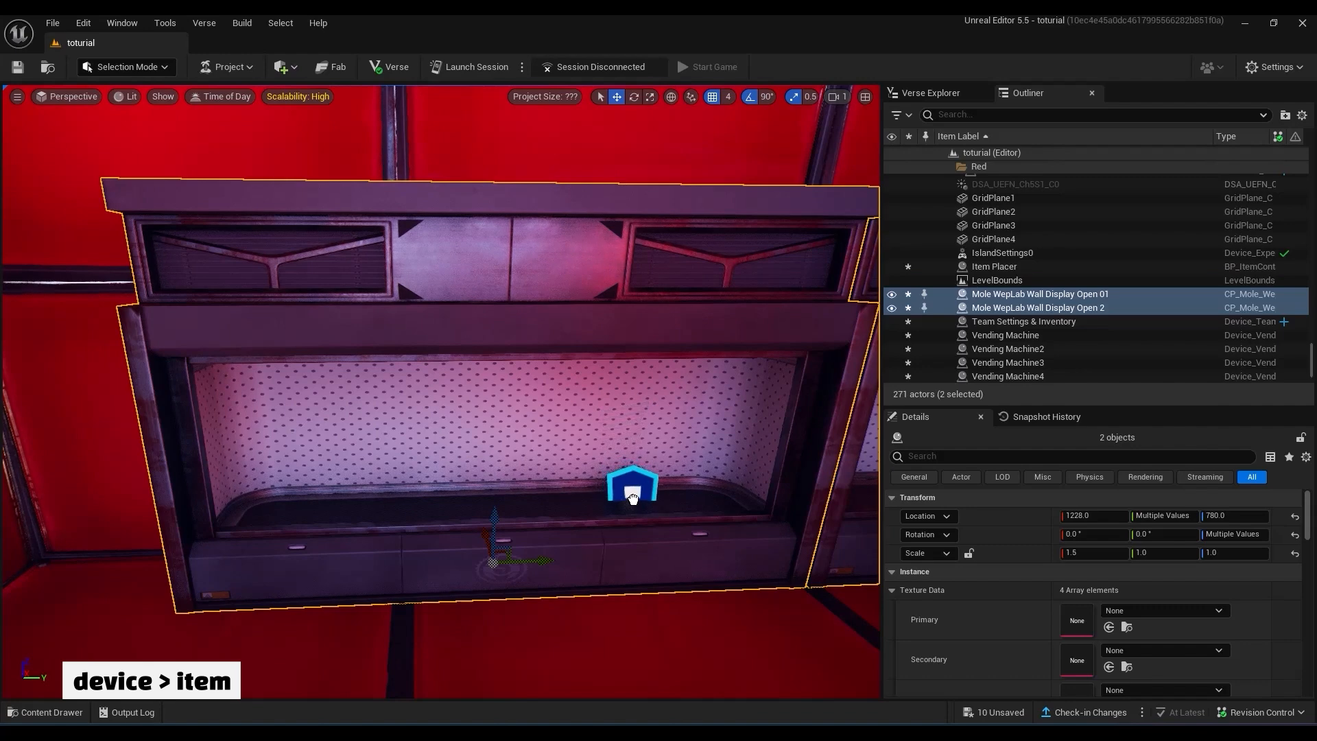
Enable Allow Respawn on the item placer and set its Respawn Time to 1.0.
click(632, 494)
scroll(1098, 603, down, 10)
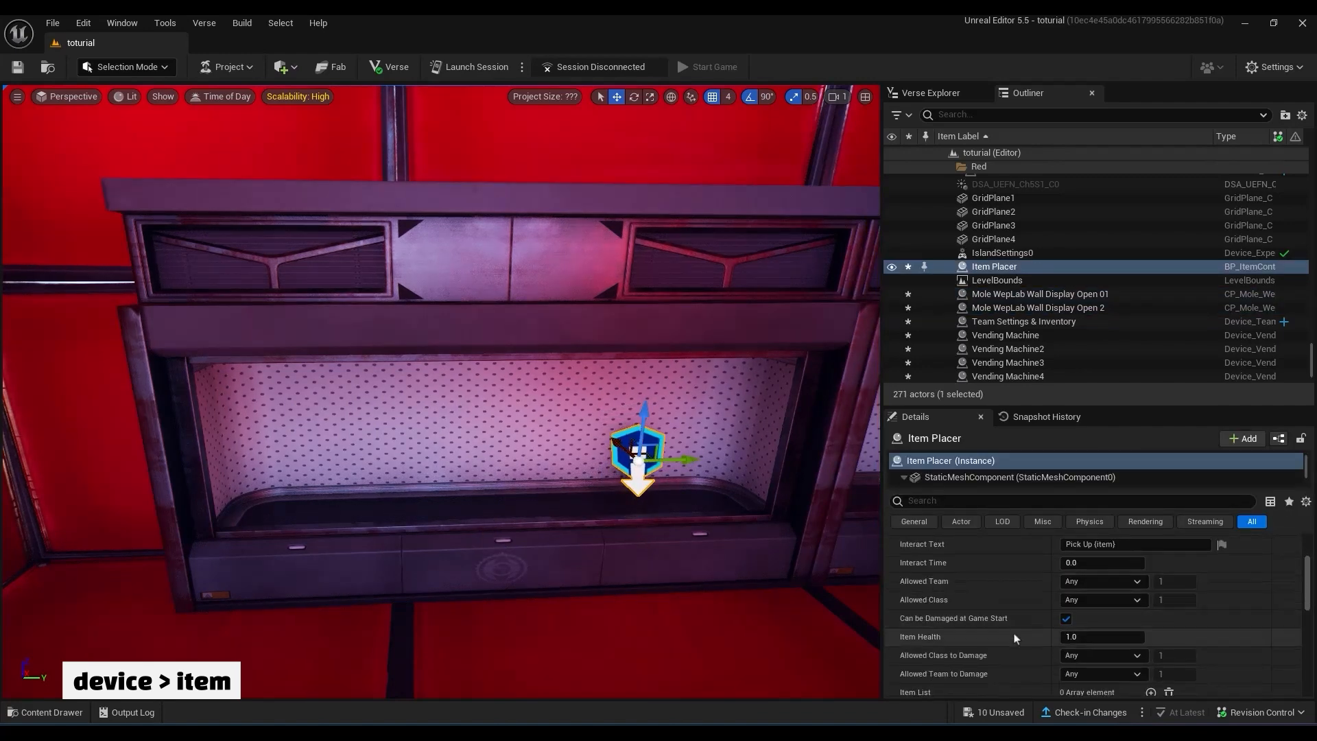
click(1066, 647)
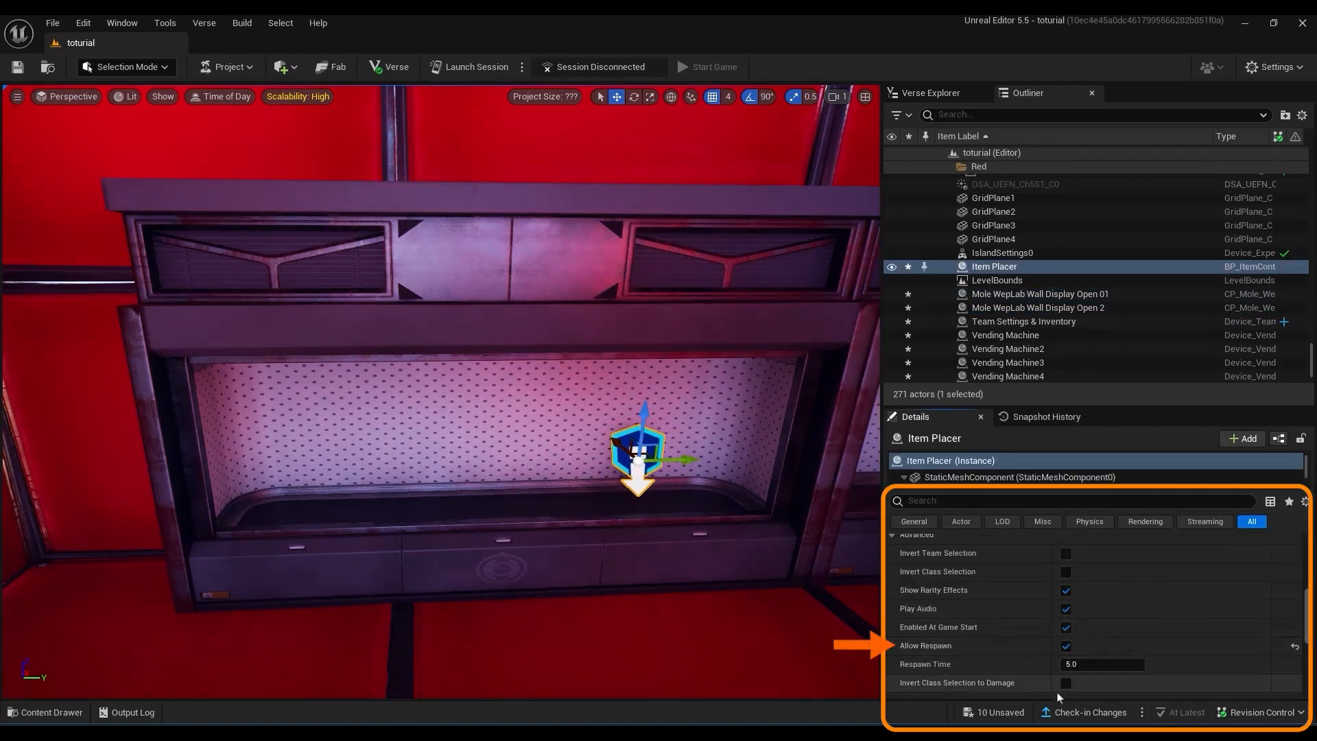
click(1091, 664)
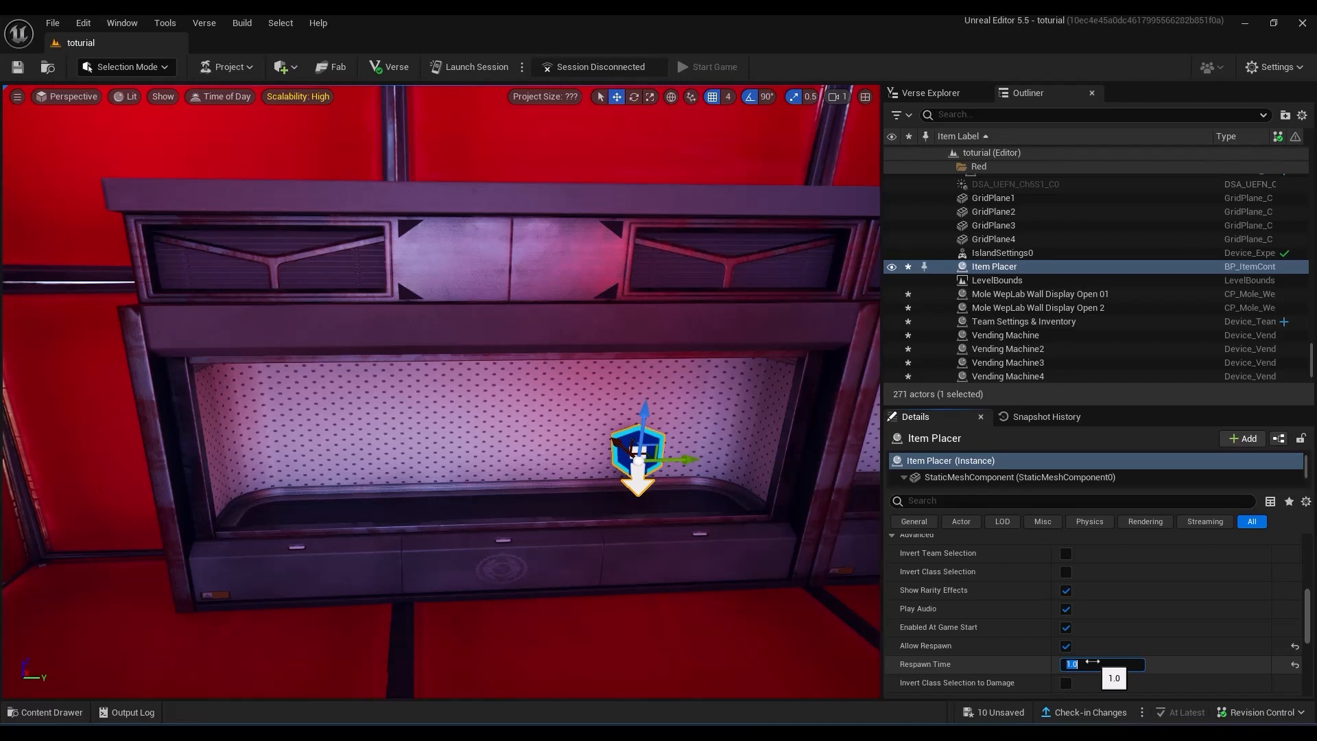
Add an entry to the item placer's Item List with Auto Shotgun L6 as its Item Definition.
scroll(1112, 652, up, 3)
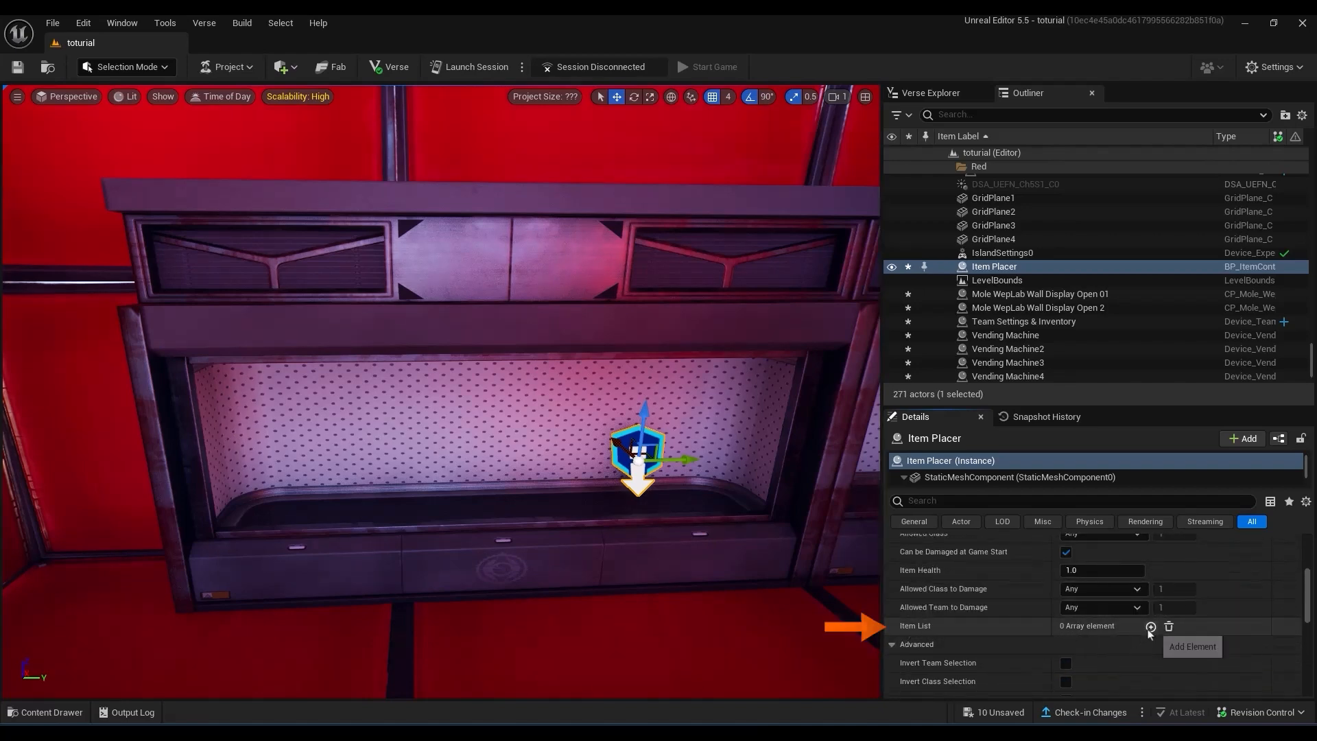
click(1125, 645)
click(1166, 666)
text(SHOTG)
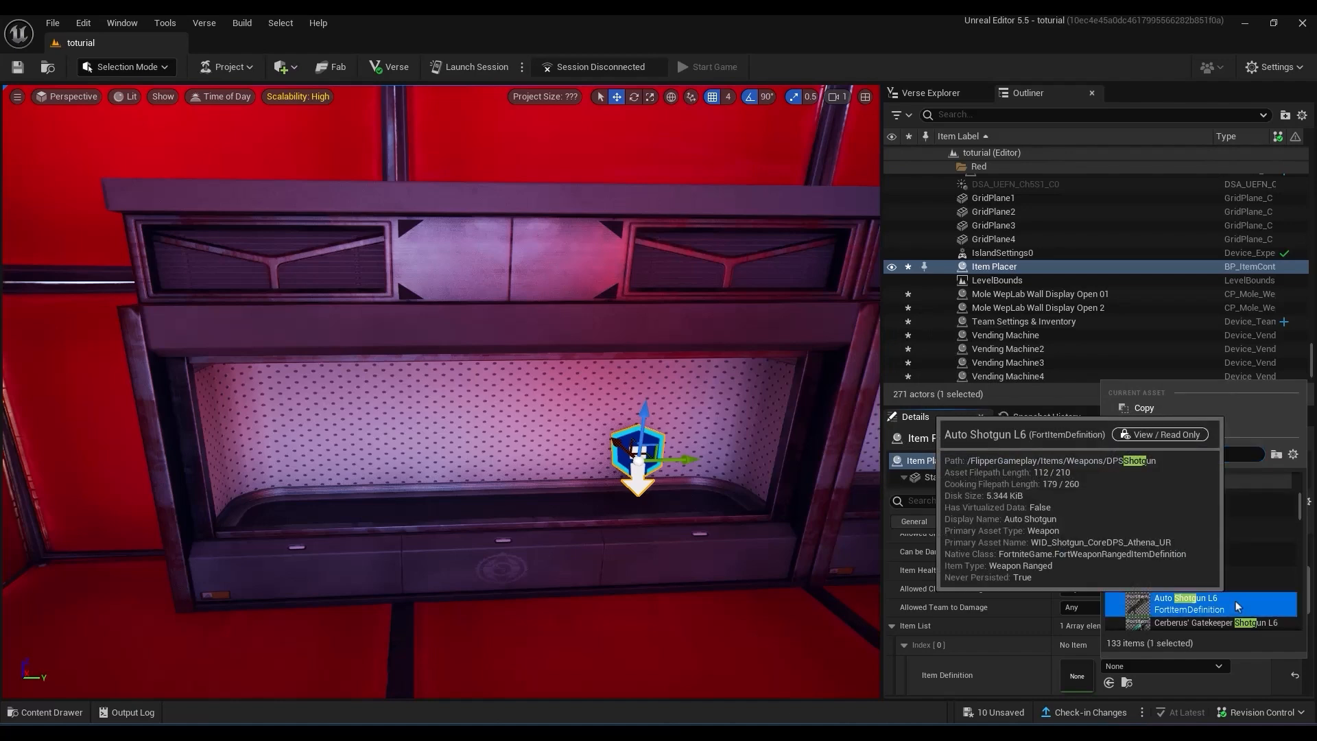
click(1186, 603)
Try the Icon and Icon (Camera Facing) visual styles on the item placer and return it to Model.
scroll(1000, 642, down, 5)
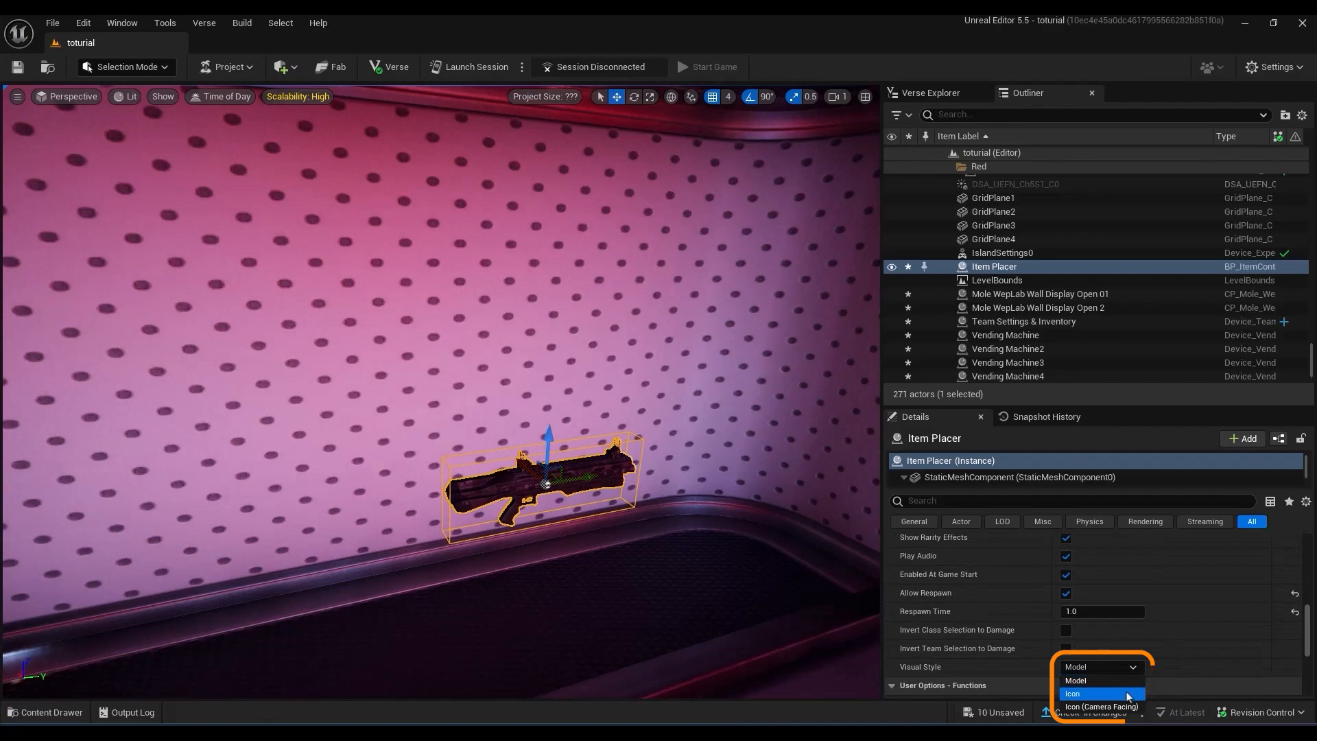
click(1127, 695)
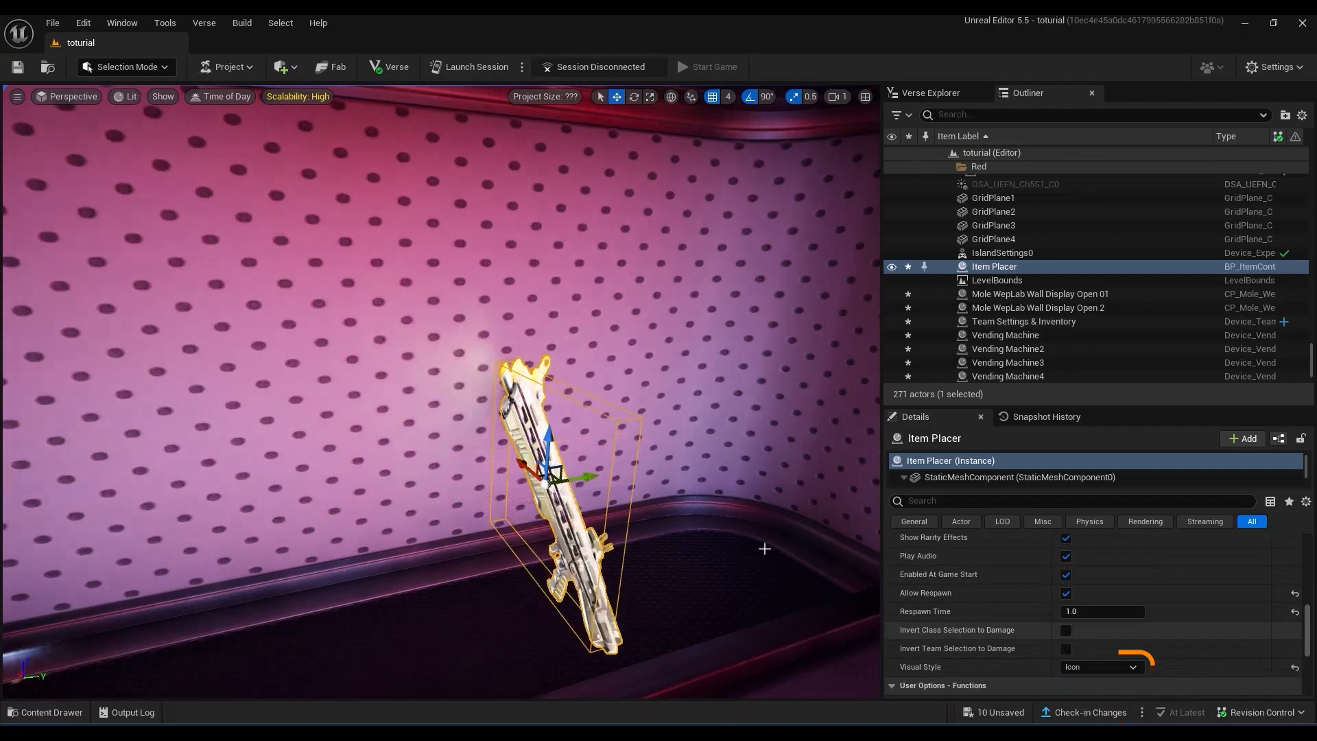
click(1131, 672)
click(1101, 707)
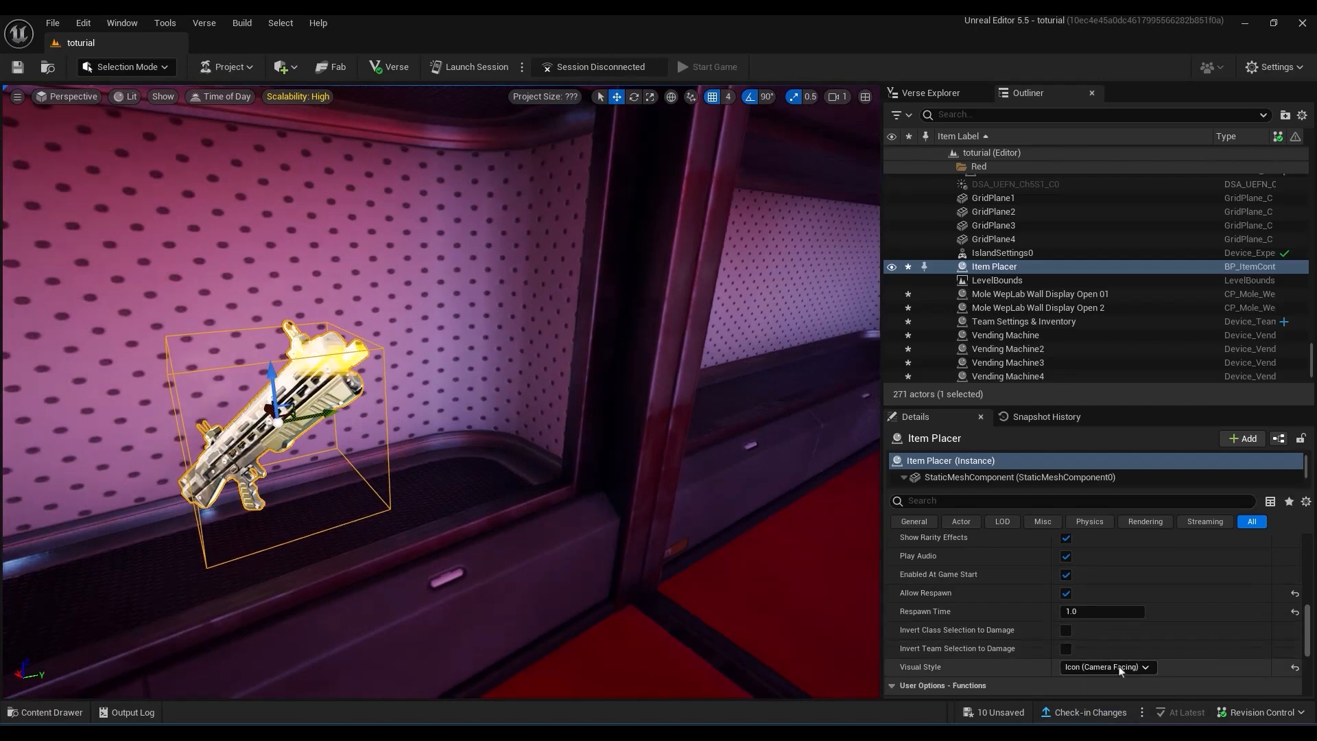
click(1118, 666)
click(1117, 677)
Dock the content browser in the layout with the Weapons folder open and duplicate the shotgun item placer sideways along the Y axis.
right_drag(482, 370, 402, 372)
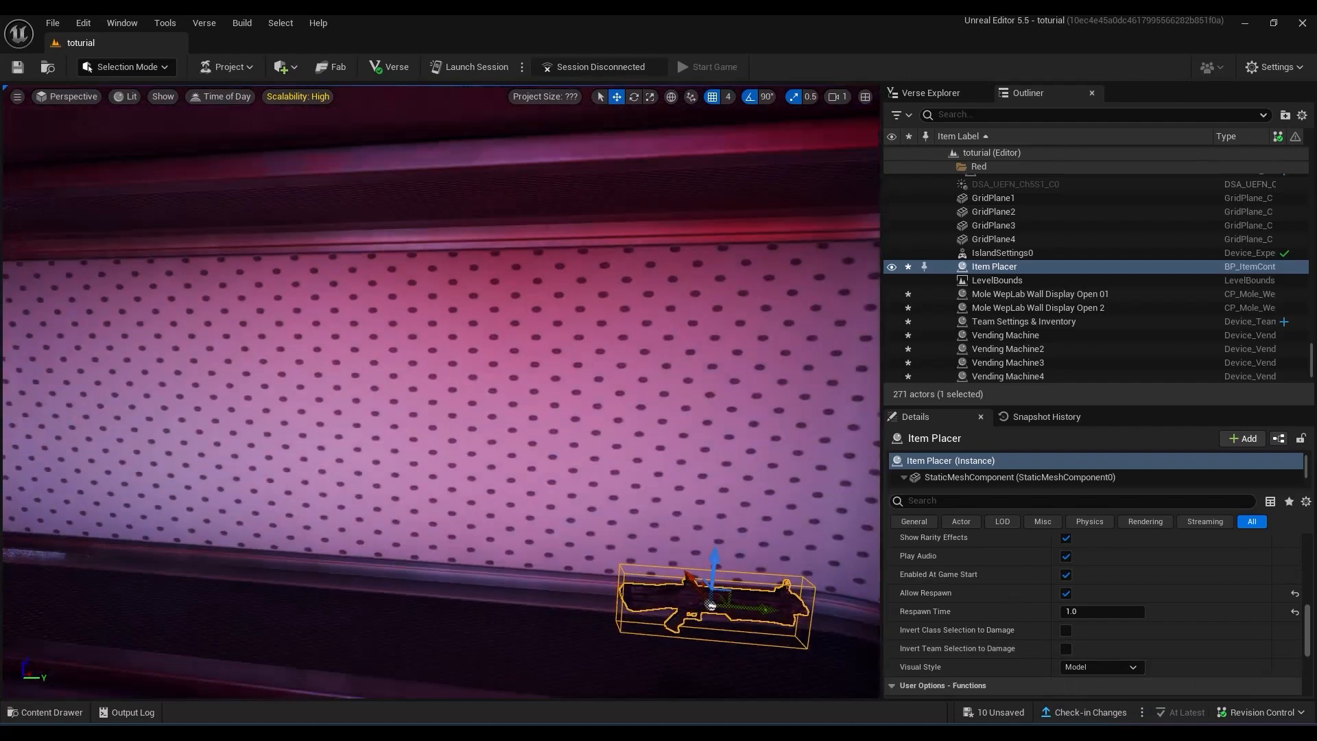
mouse_move(558, 523)
right_down()
mouse_move(574, 530)
mouse_move(558, 523)
right_up()
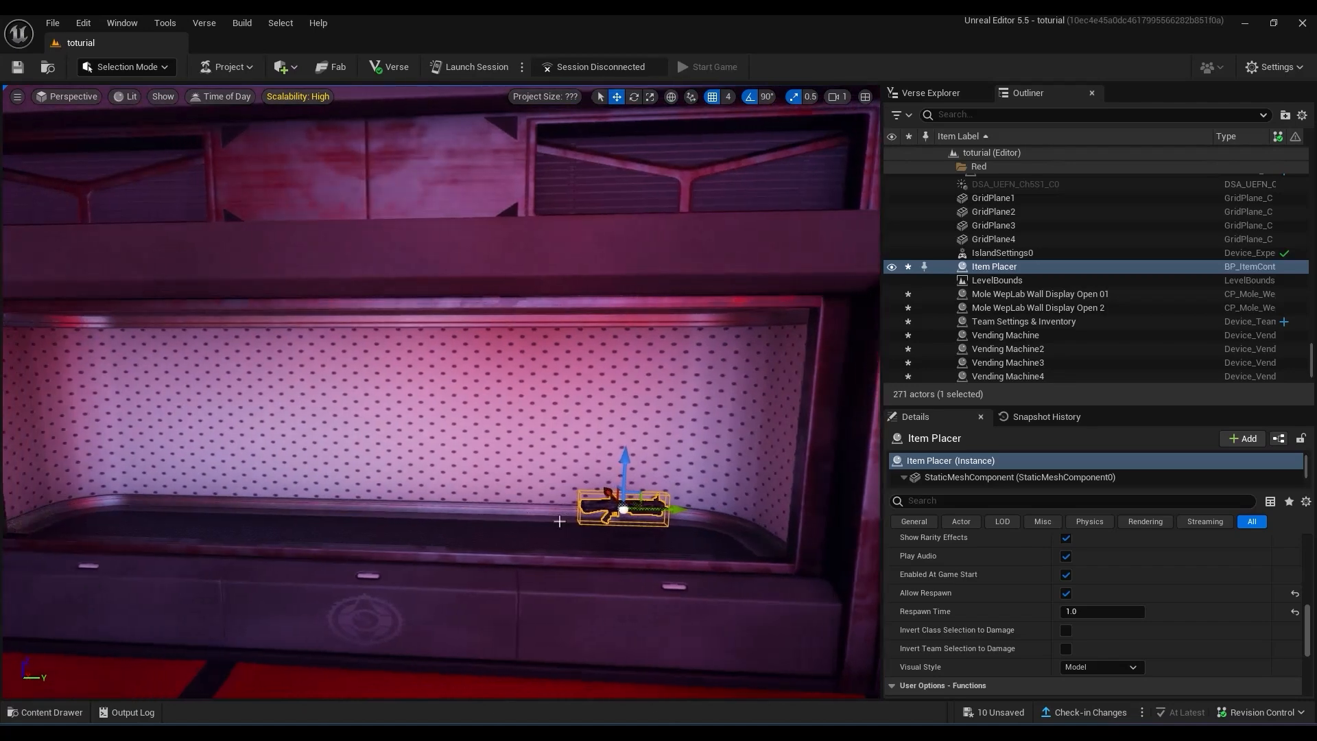
key(ctrl+space)
scroll(103, 617, down, 10)
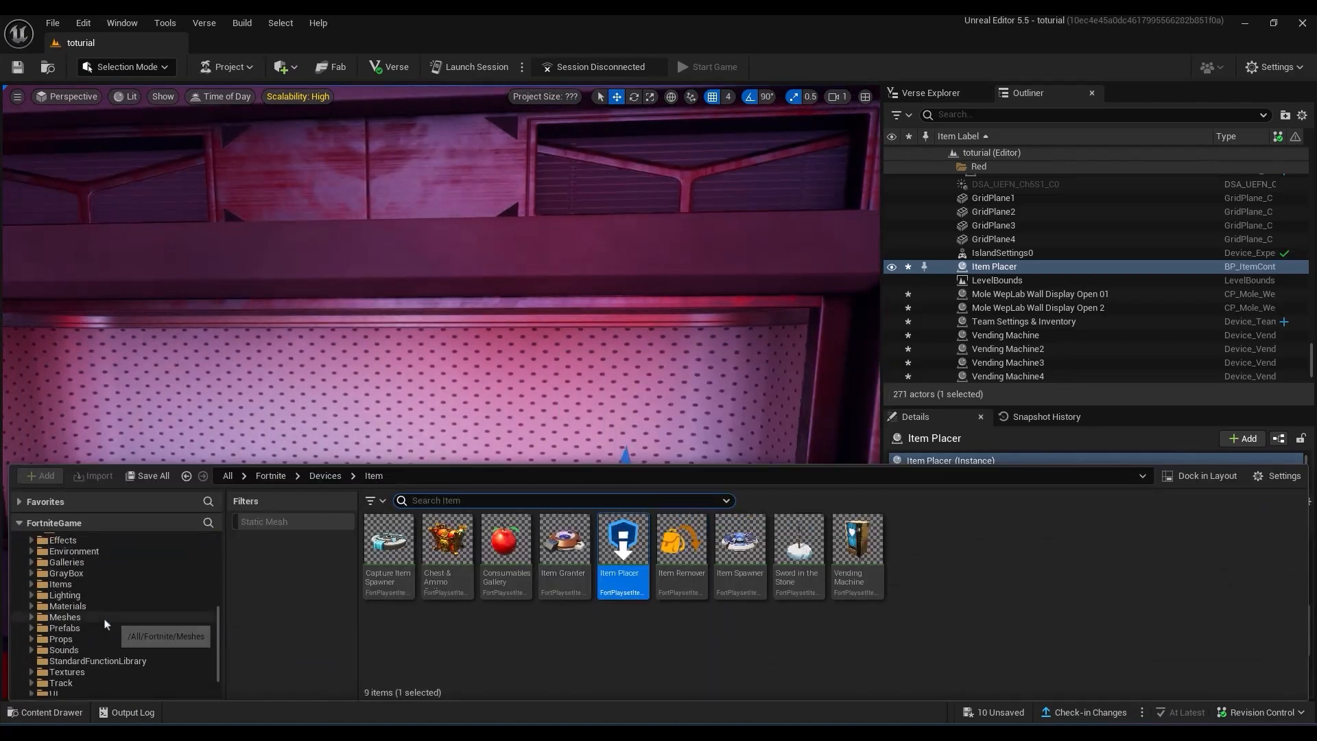
click(96, 678)
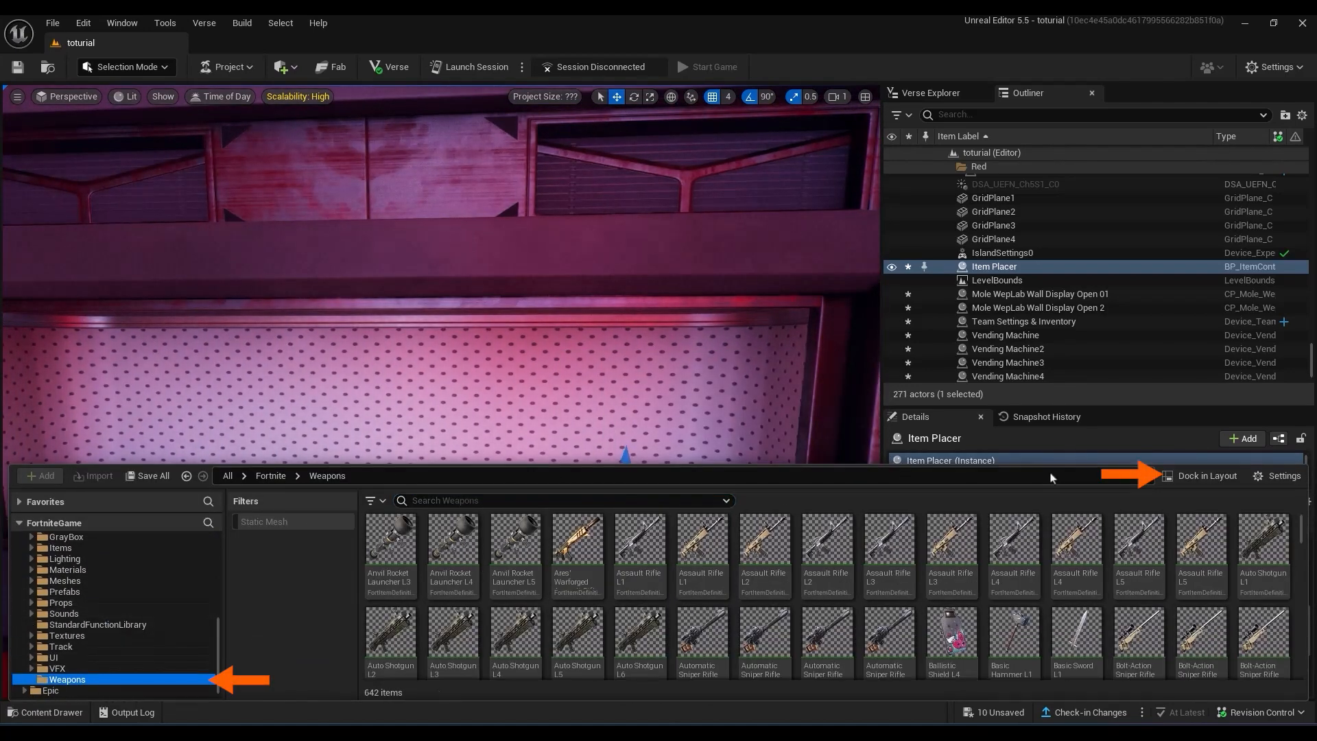
click(1201, 475)
alt+drag(646, 247, 524, 249)
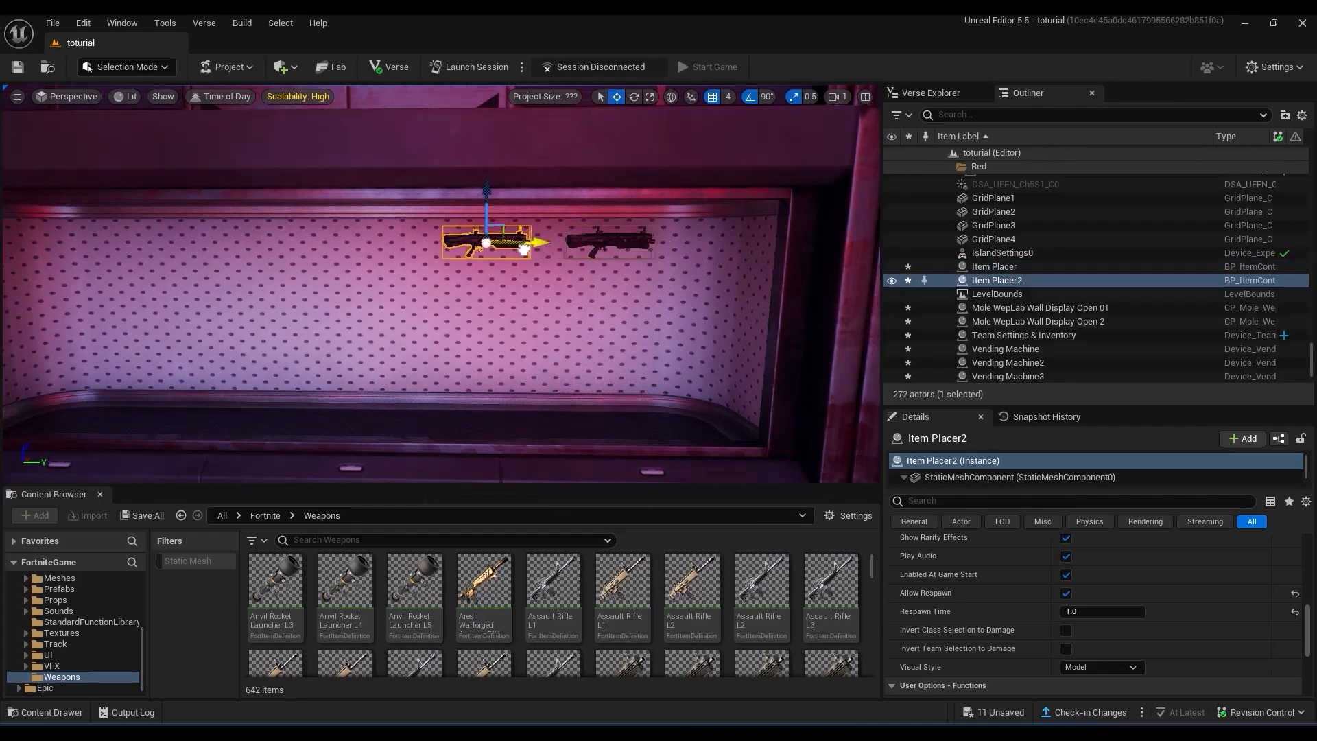
Set the duplicated item placer's Item Definition to Combat Shotgun L5 from the Weapons folder.
scroll(789, 607, down, 10)
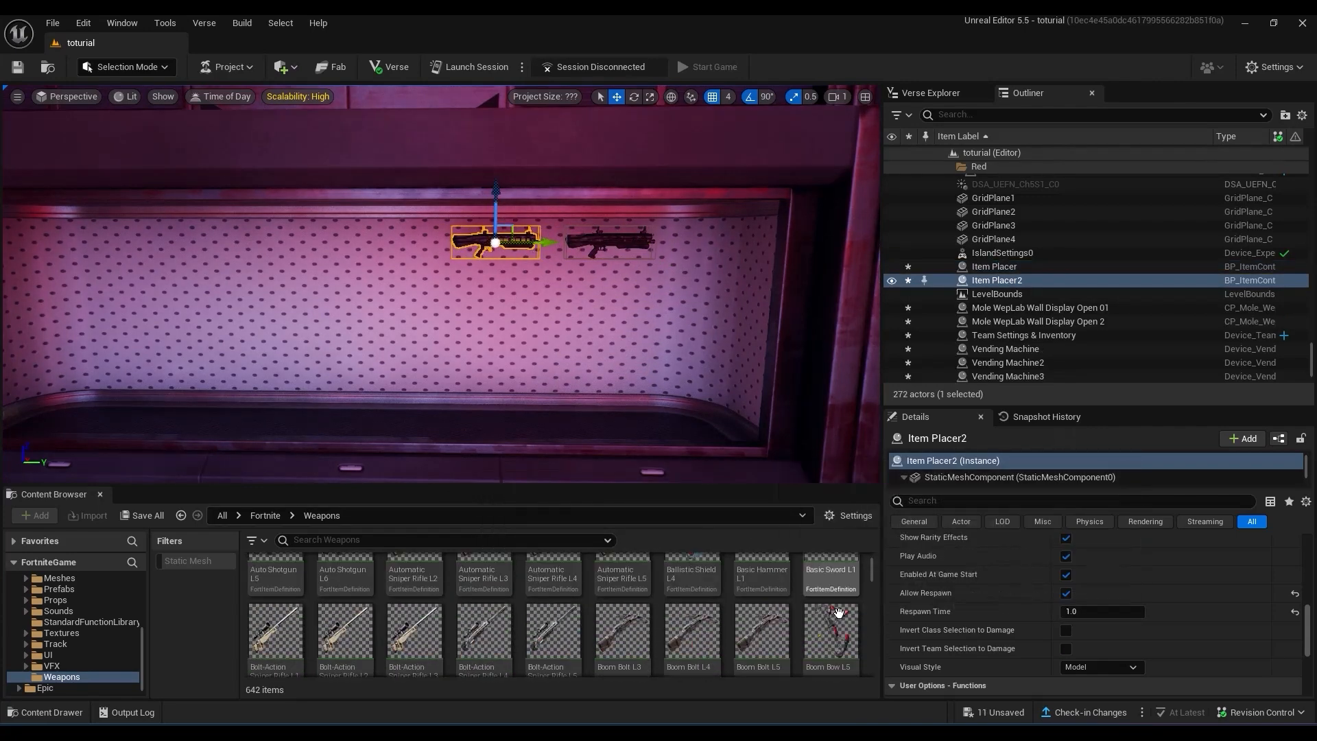
scroll(681, 588, down, 3)
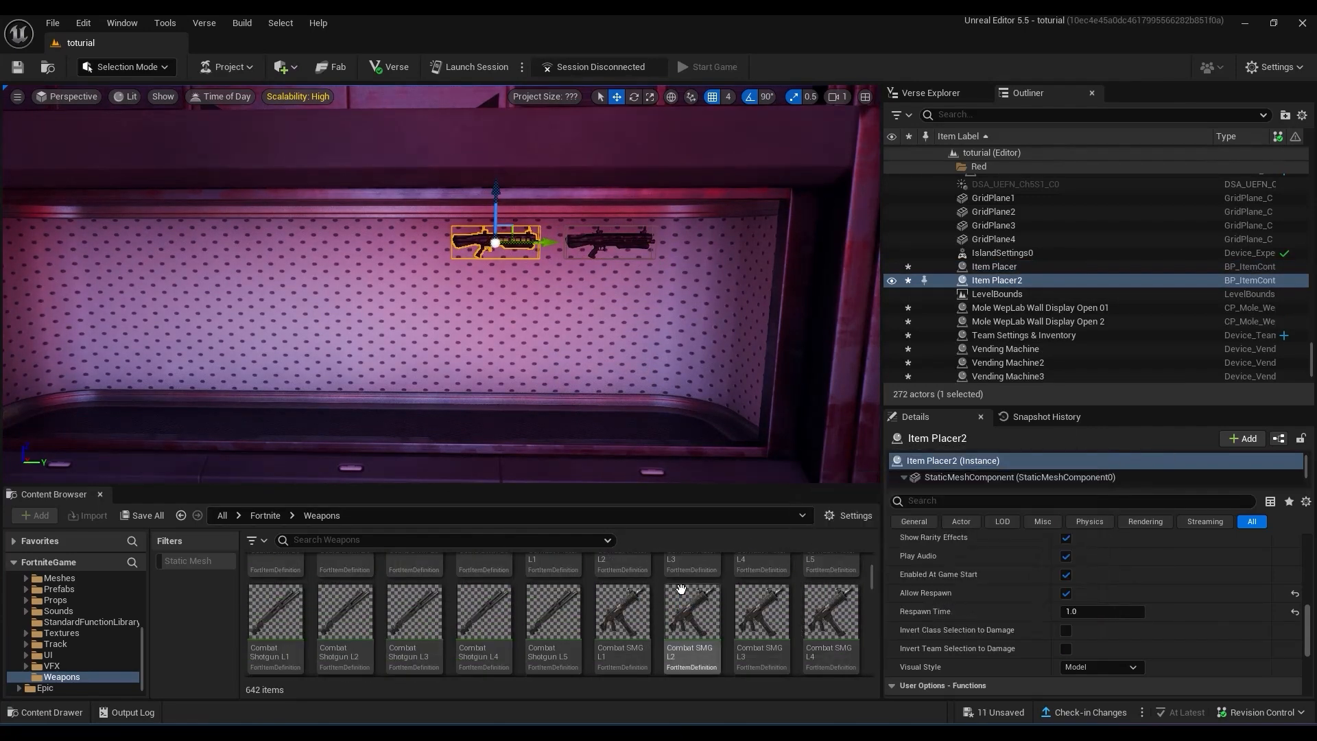
click(571, 604)
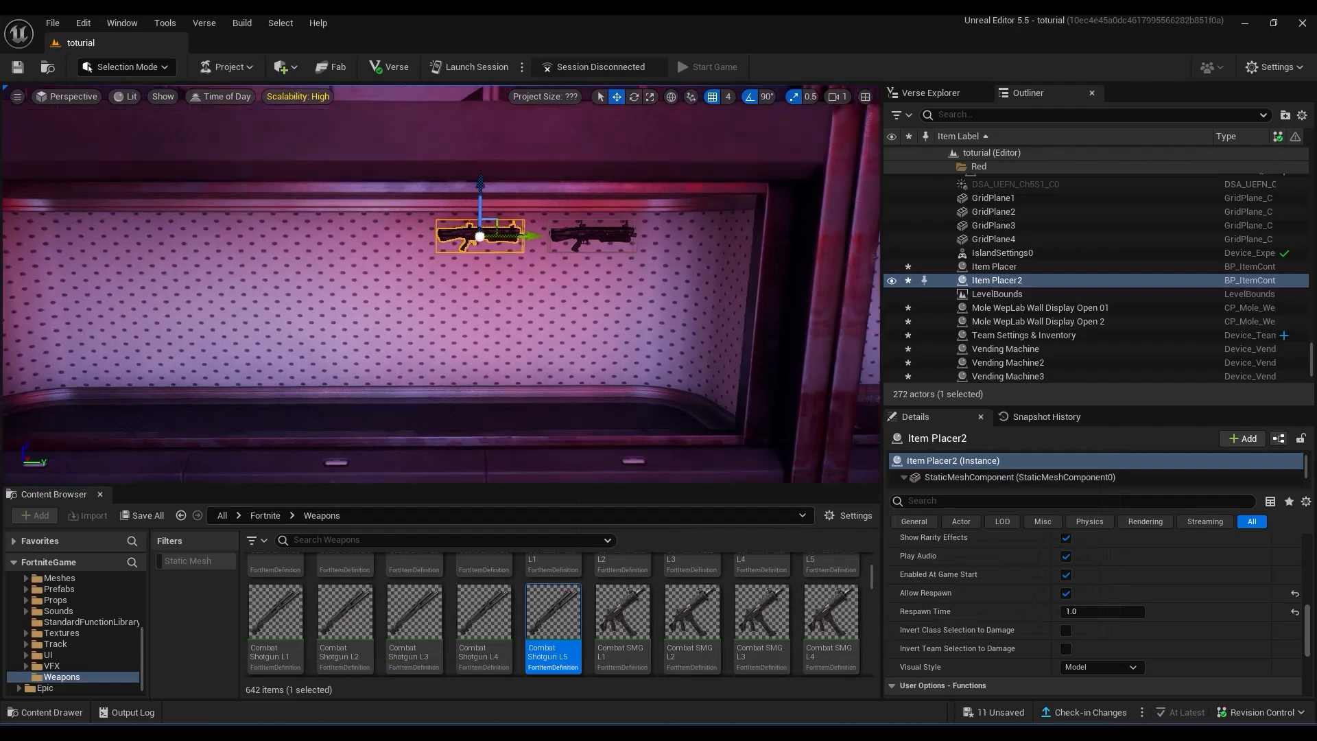
scroll(1003, 630, up, 3)
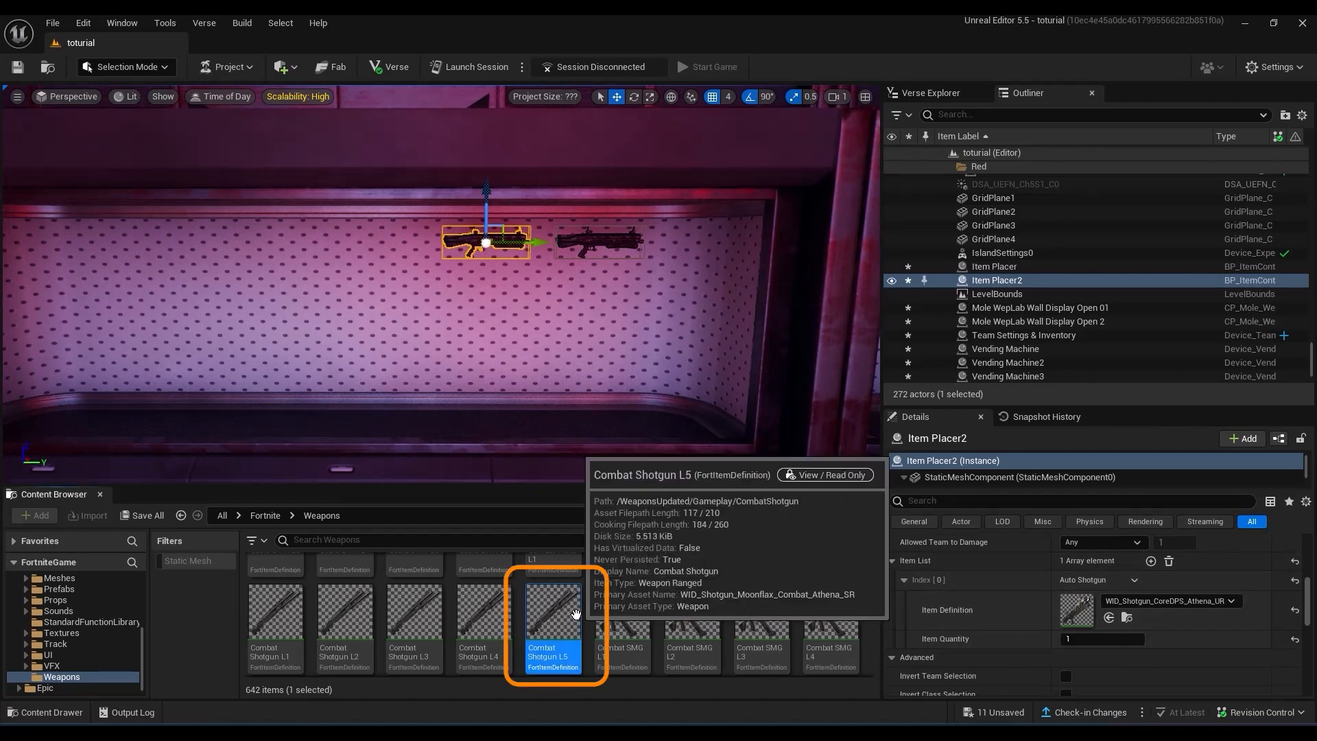
click(1109, 617)
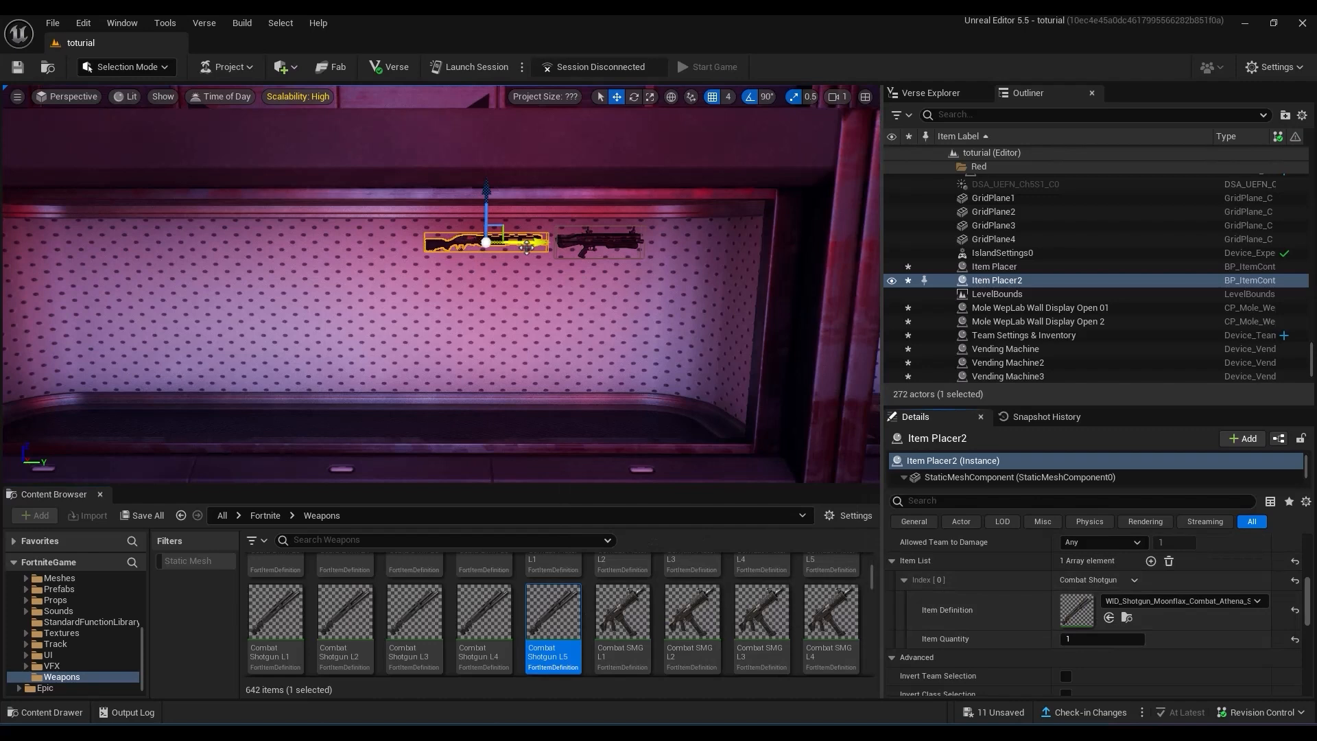
Duplicate the Combat Shotgun placer along the display and set the copy's Item Definition to Double Barrel Shotgun L5.
alt+drag(527, 243, 376, 228)
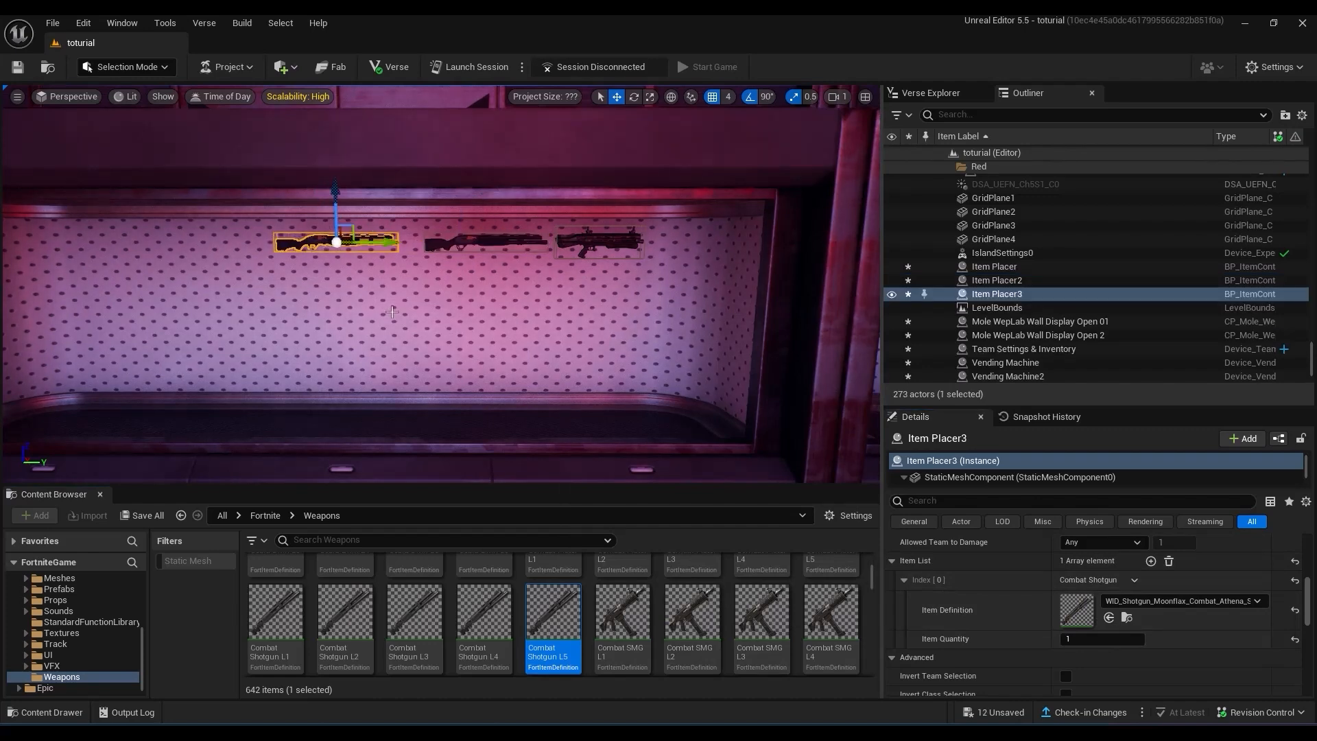
scroll(582, 601, down, 5)
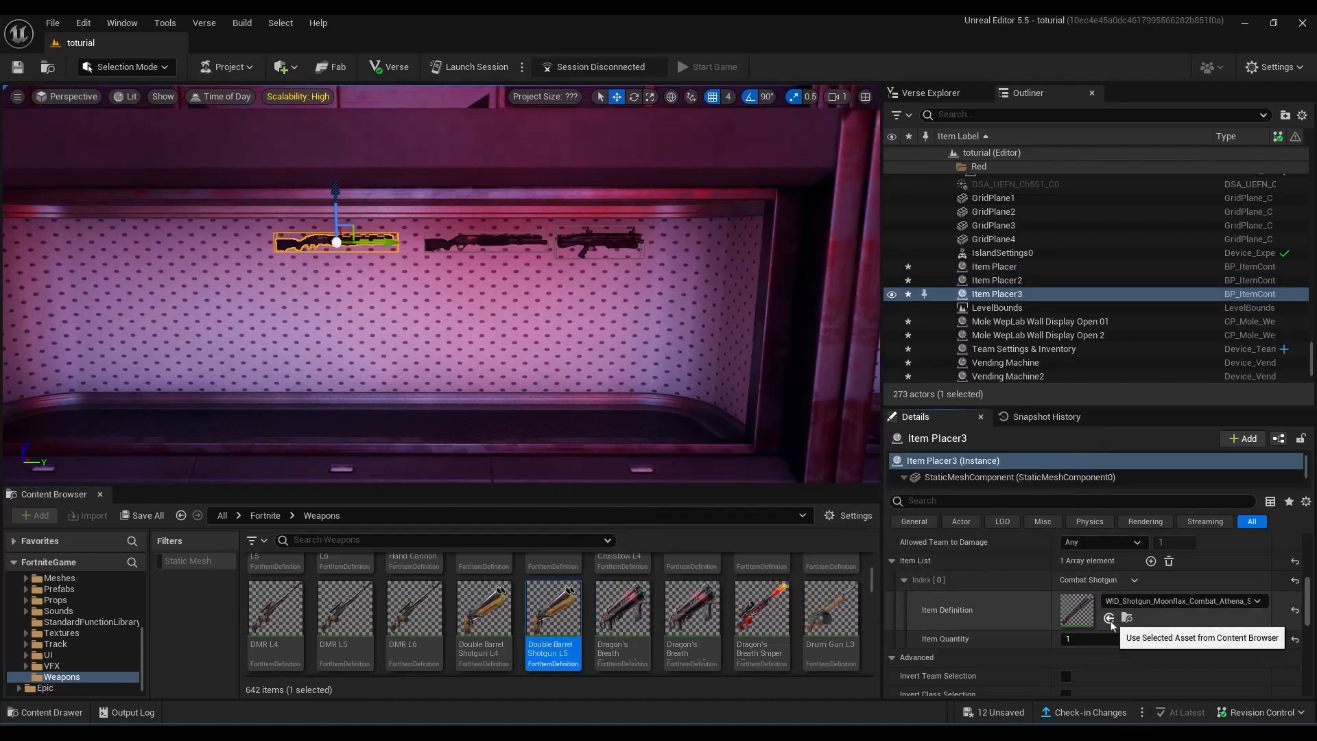
click(1110, 620)
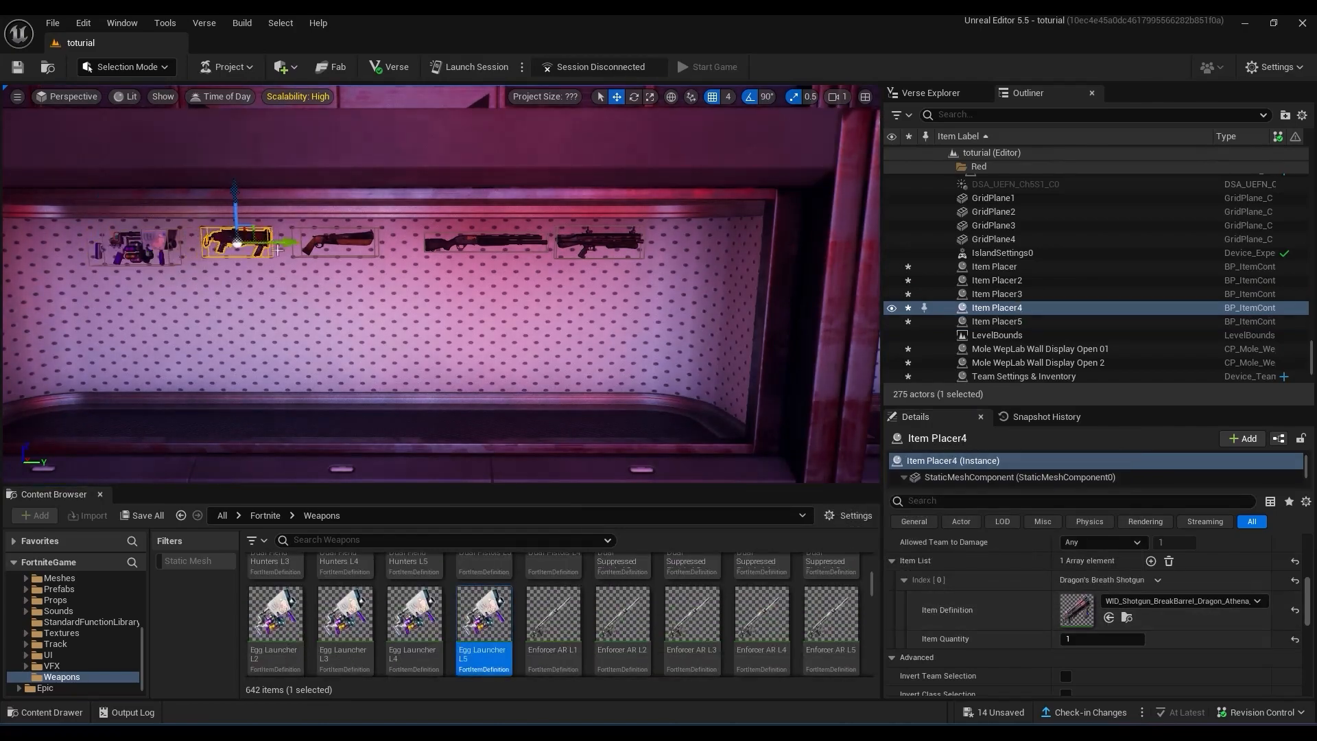
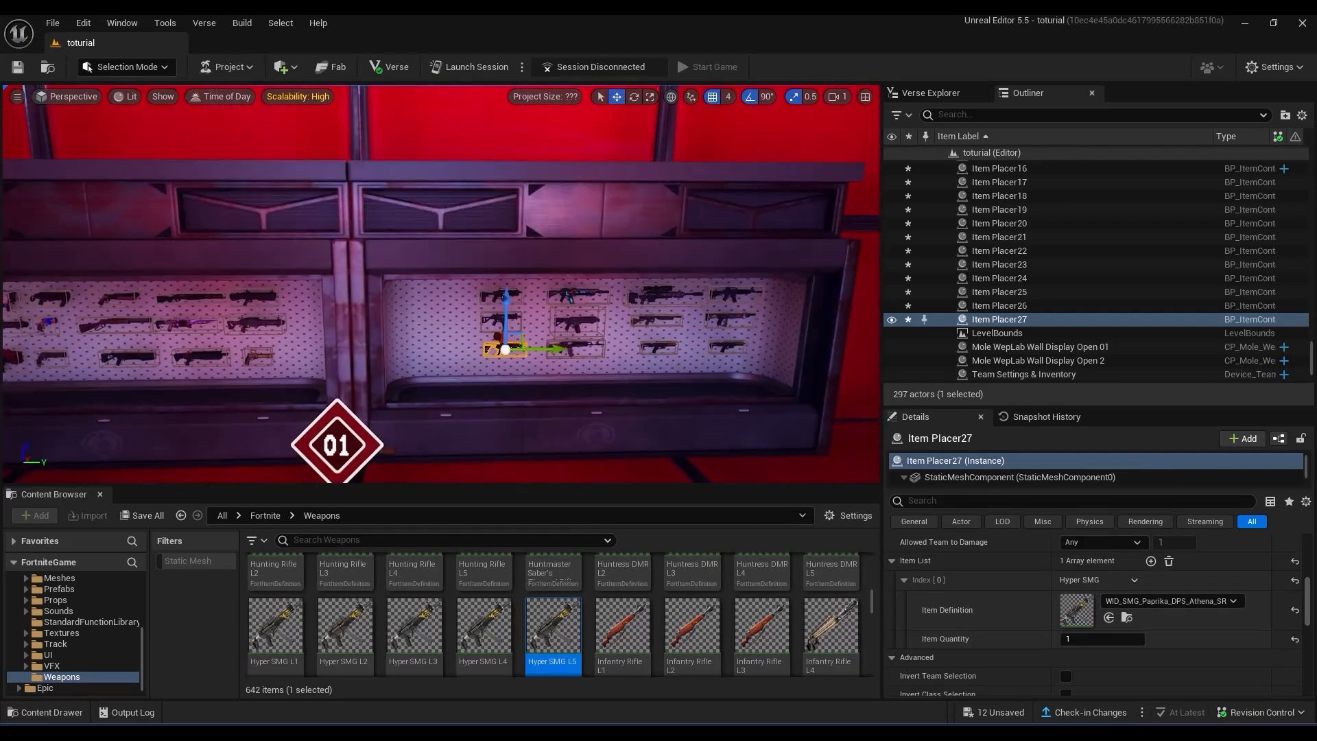
Place a Movement Modulator from the Traversal devices on the spawn room's exit ramp and rotate it to match the slope.
key(s)
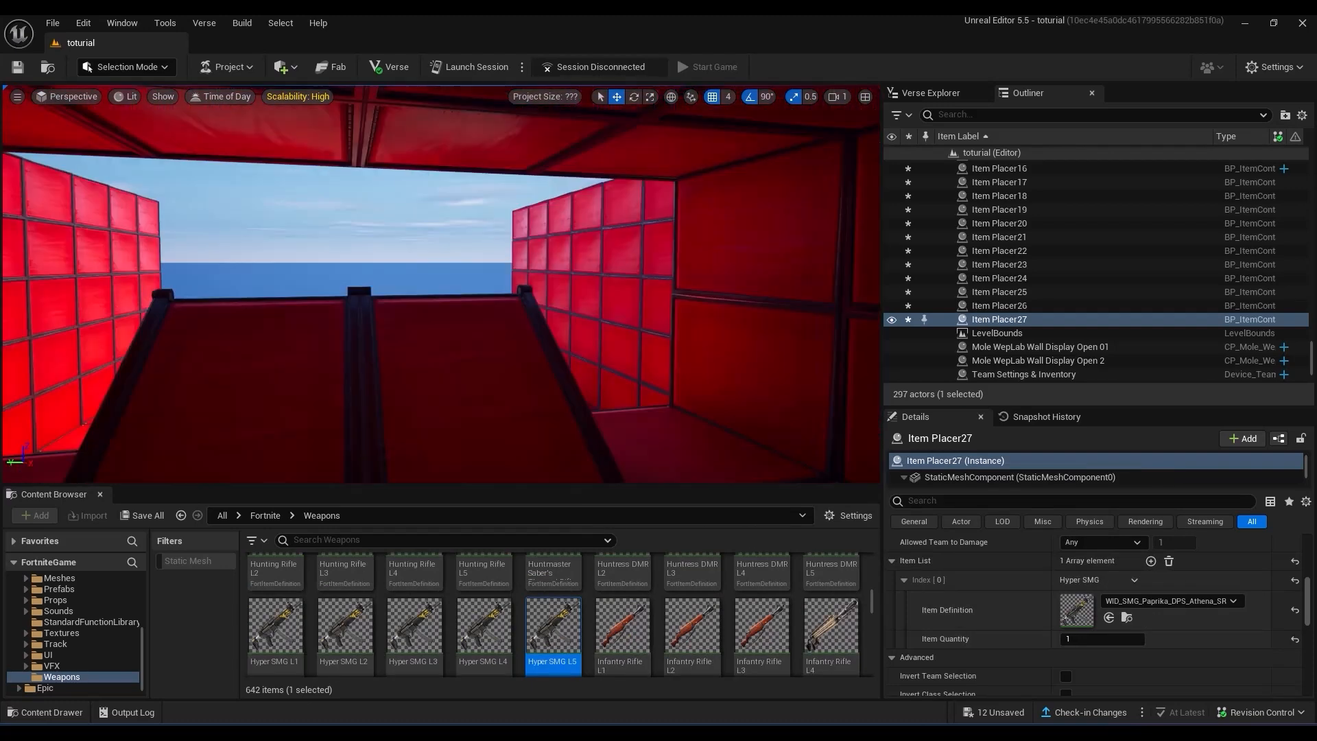
right_drag(439, 284, 394, 317)
scroll(17, 634, up, 5)
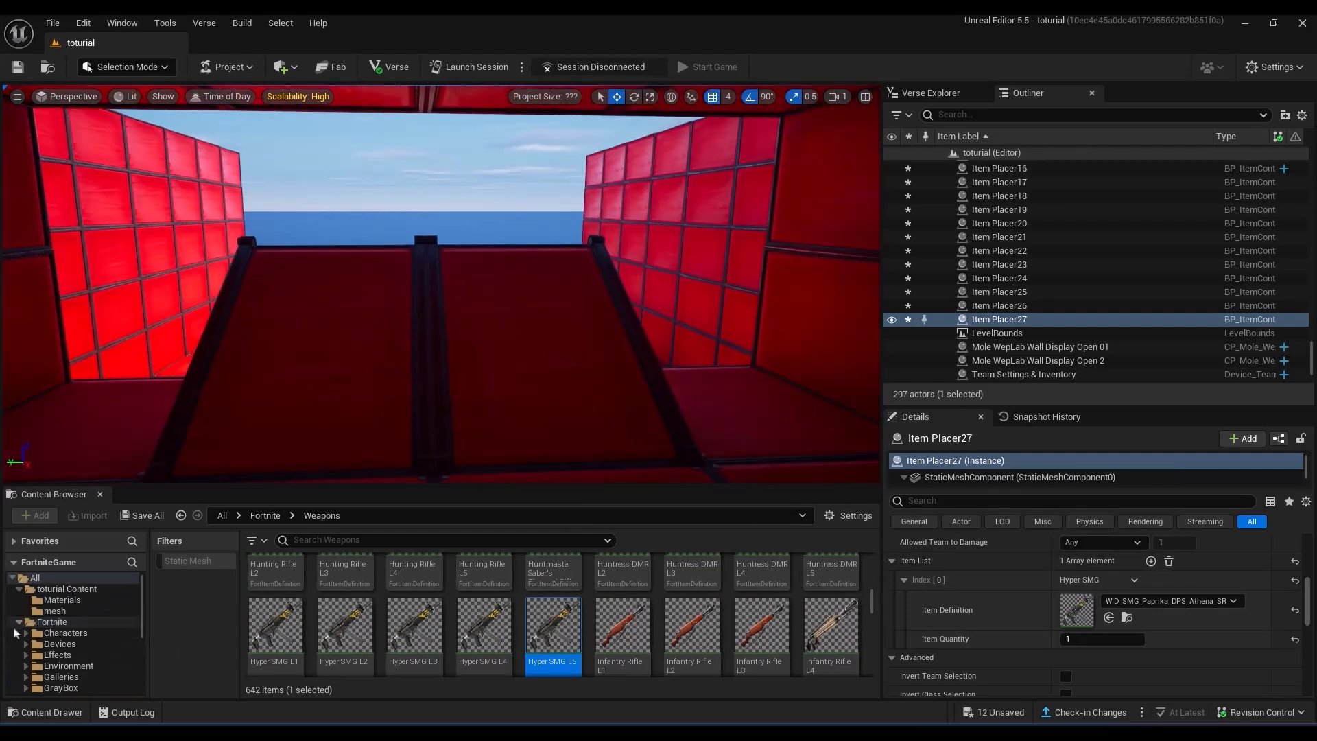
click(76, 645)
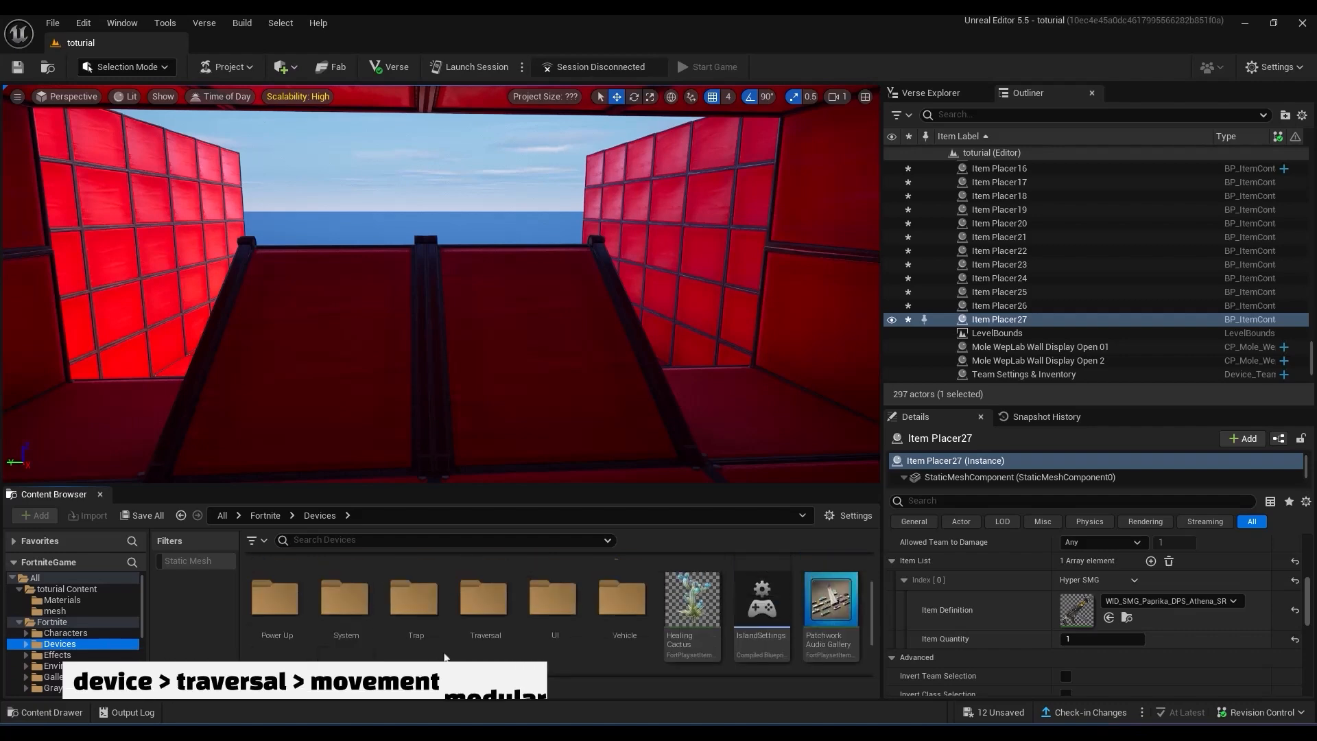
double_click(490, 610)
scroll(490, 610, up, 1)
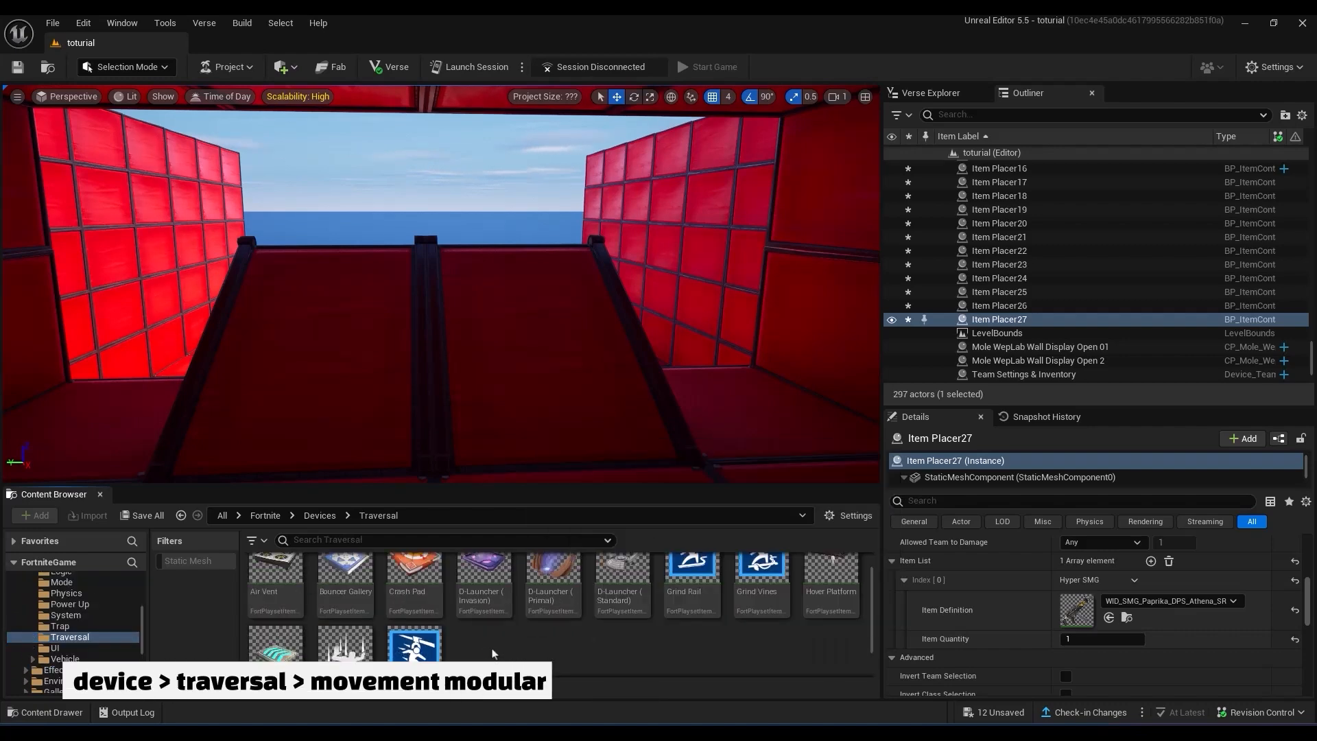
drag(255, 649, 532, 375)
right_drag(532, 374, 658, 425)
key(e)
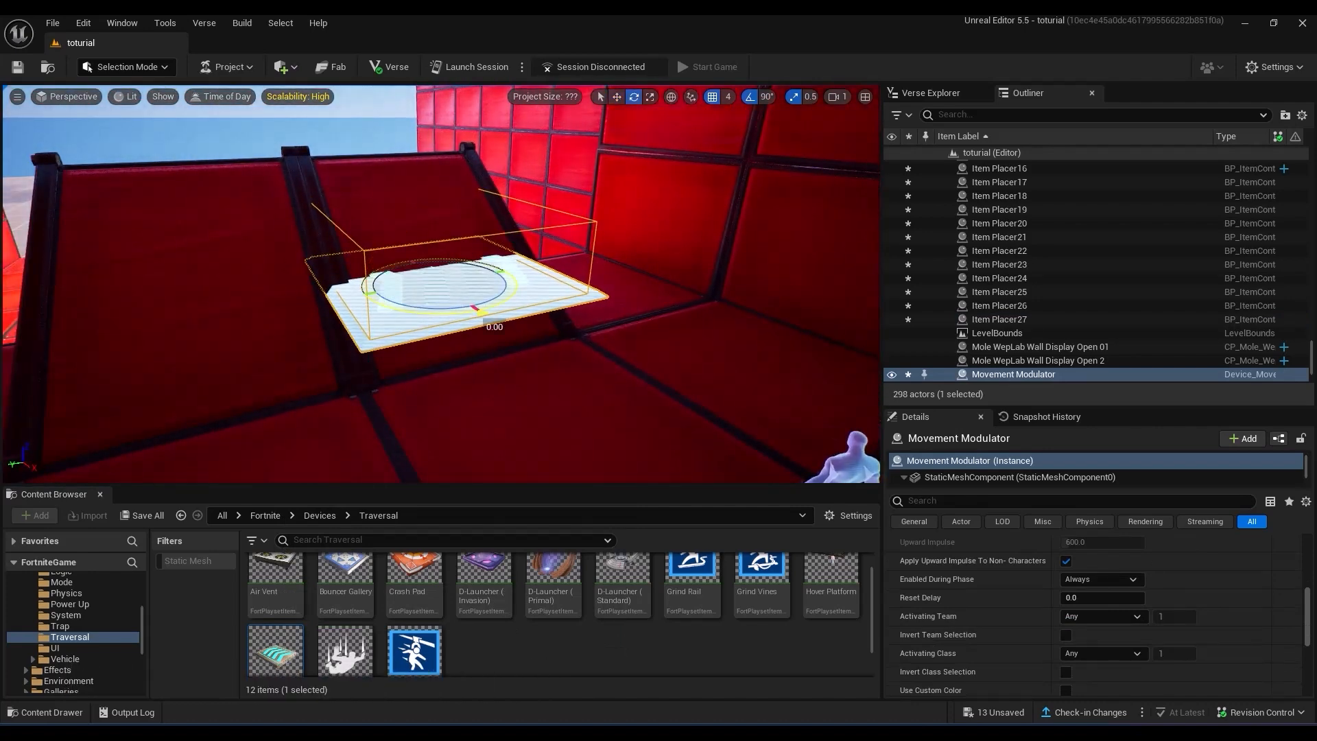
drag(481, 313, 478, 339)
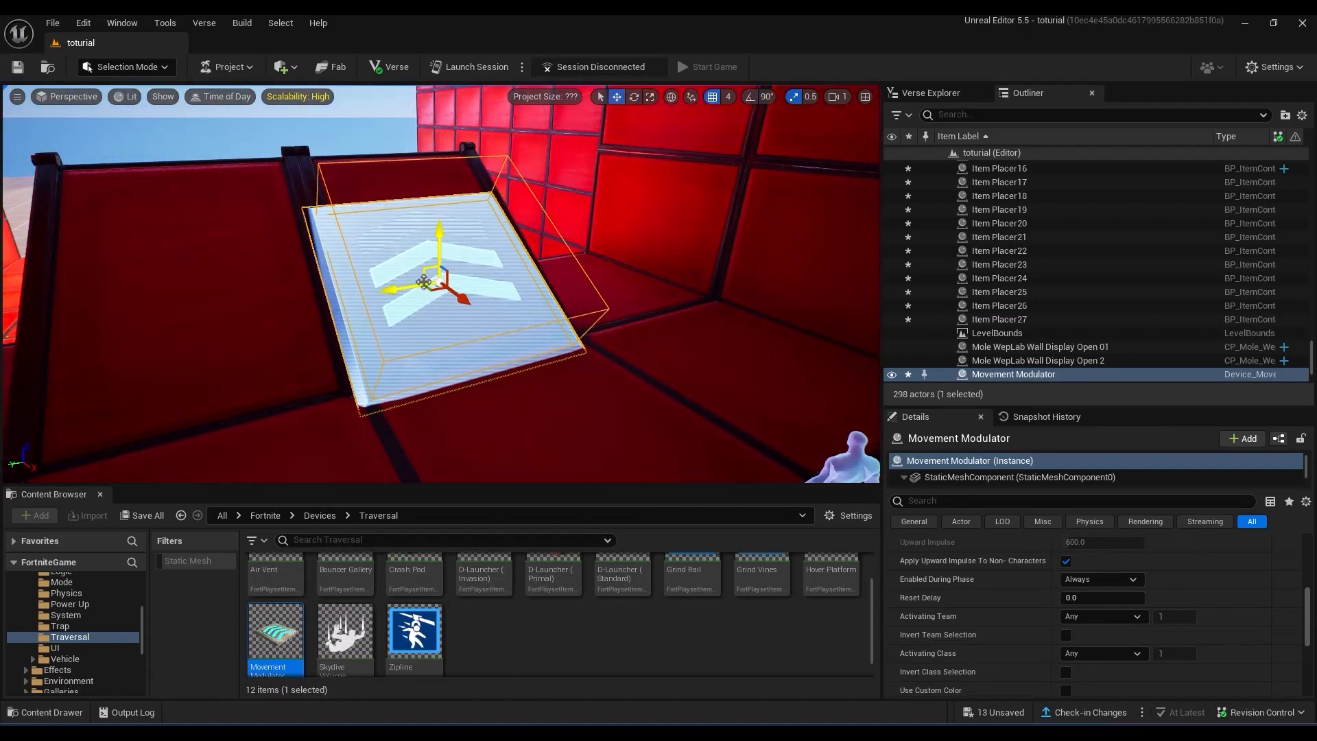
Set the Movement Modulator's Speed to 3.0, enable Apply Impulse and set Visible During Game to Yes.
scroll(943, 630, up, 5)
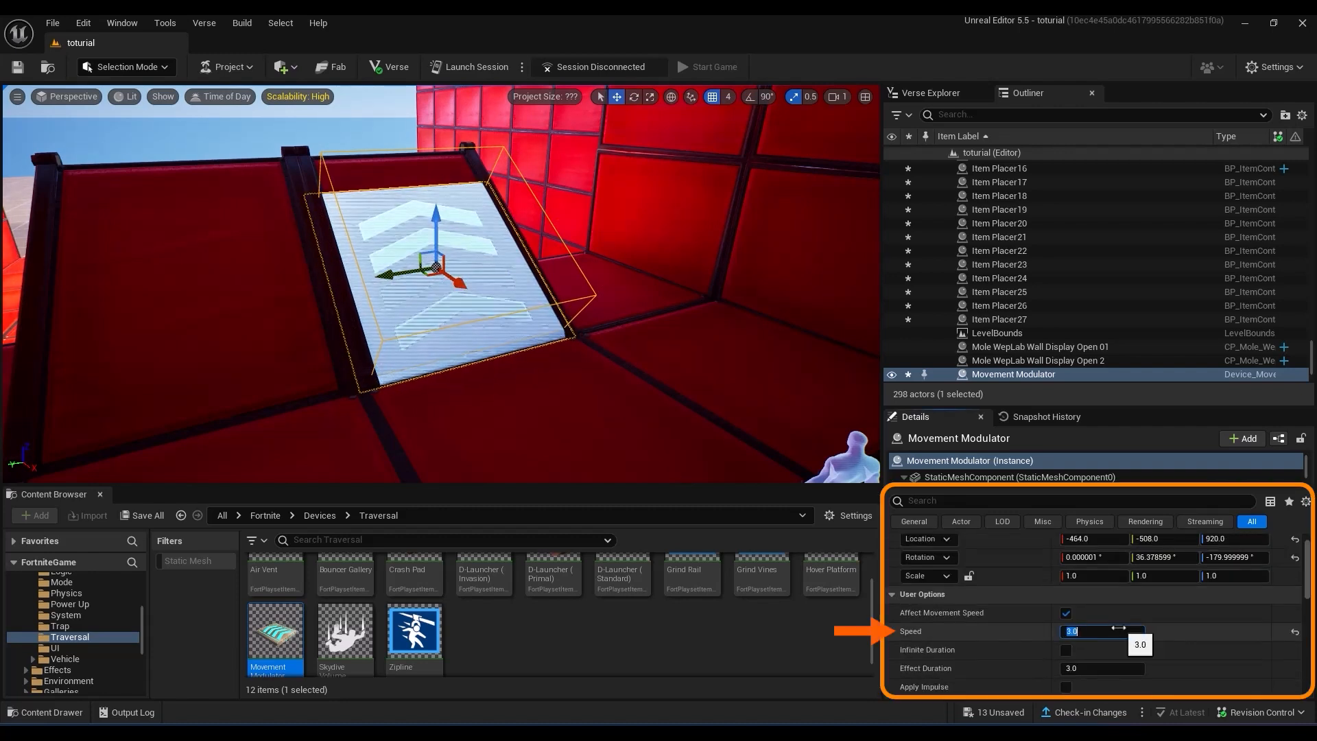
click(1118, 630)
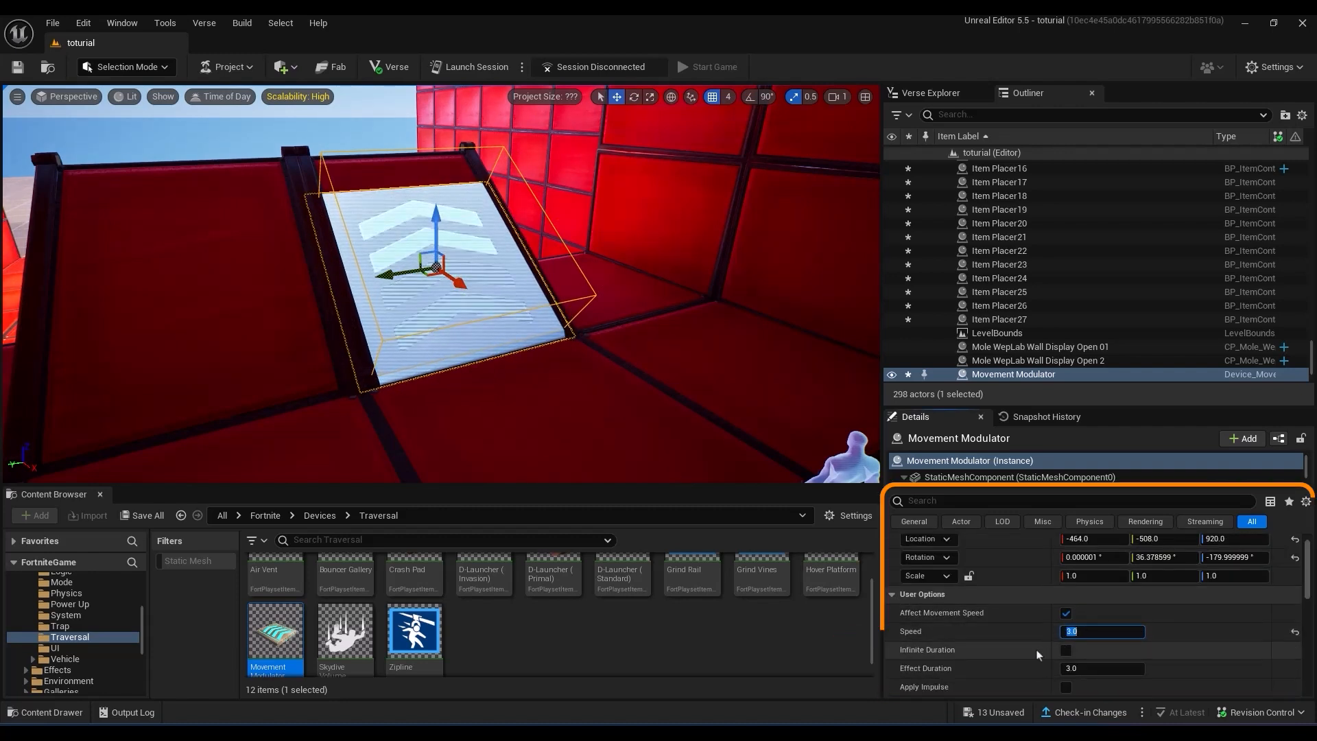
scroll(1026, 654, down, 2)
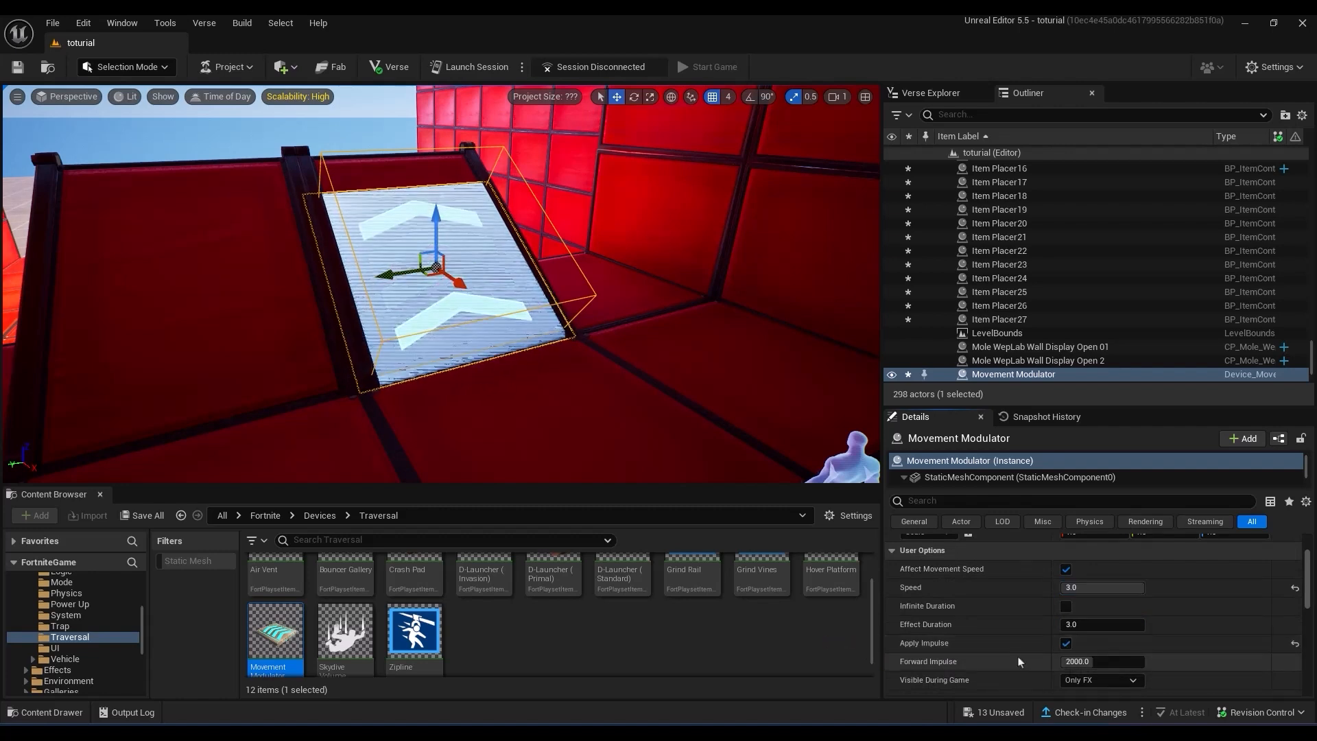
scroll(1006, 662, down, 1)
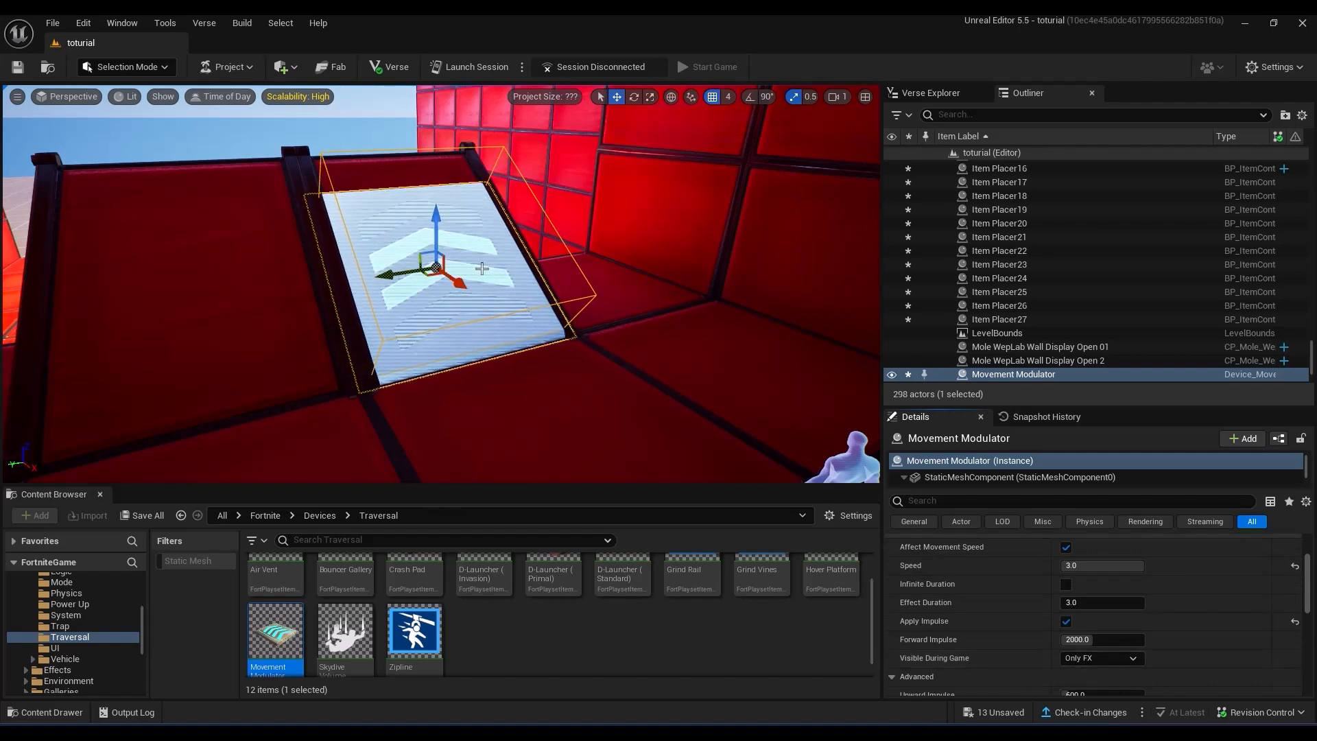
click(1131, 658)
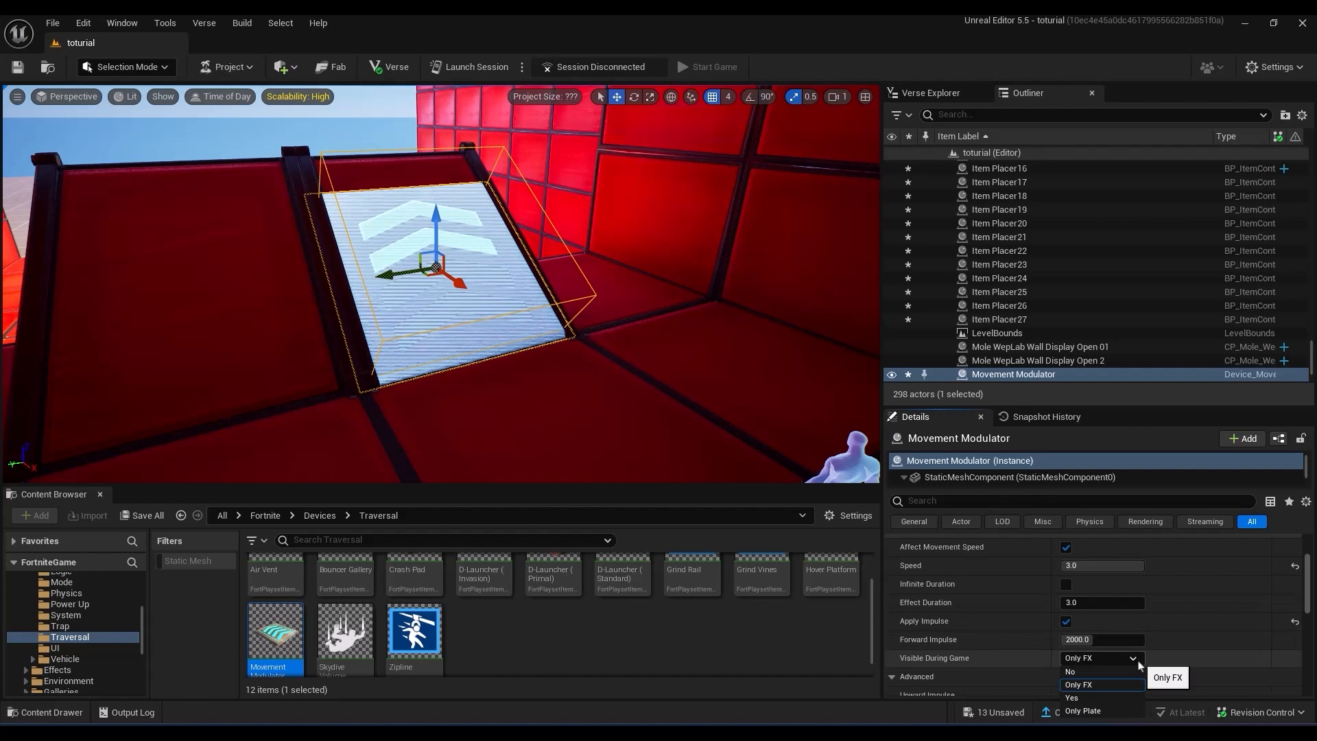
click(1125, 698)
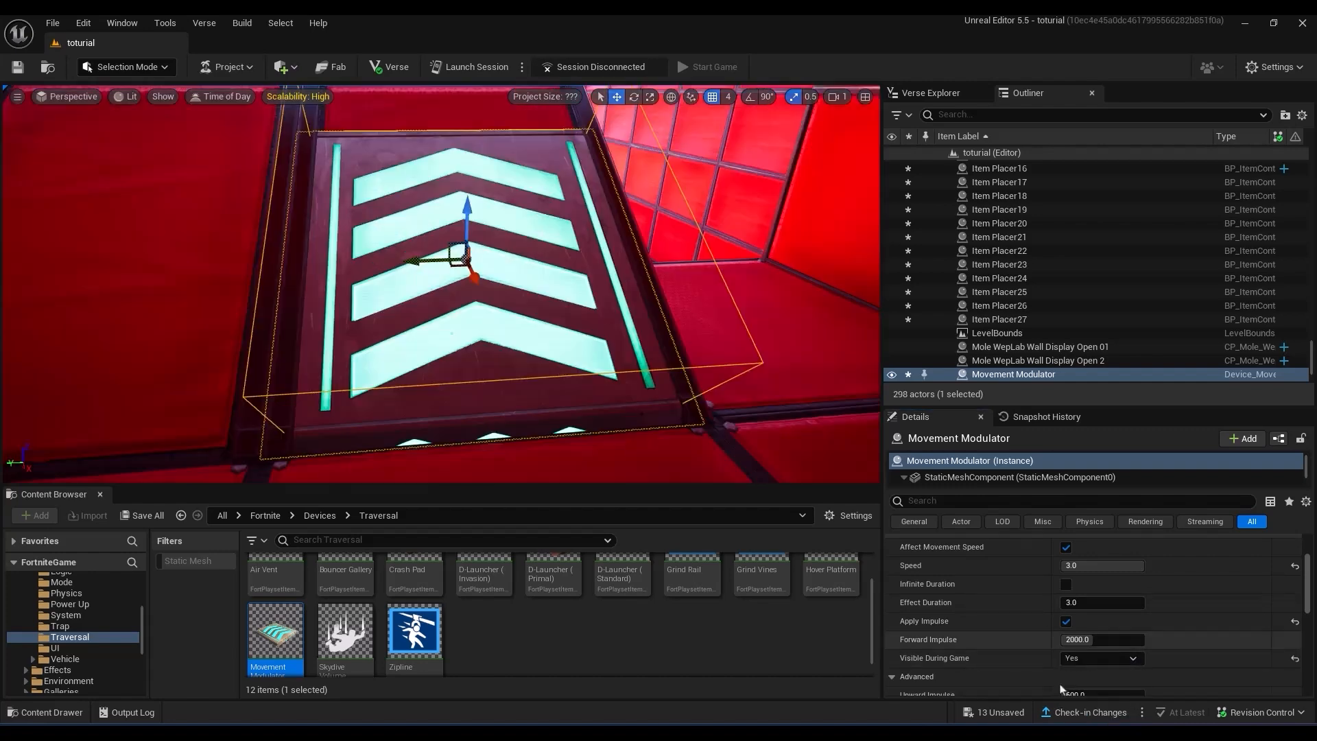
Give the Movement Modulator a custom red color (FF3131FF) and duplicate it onto the other half of the ramp.
scroll(1034, 663, down, 9)
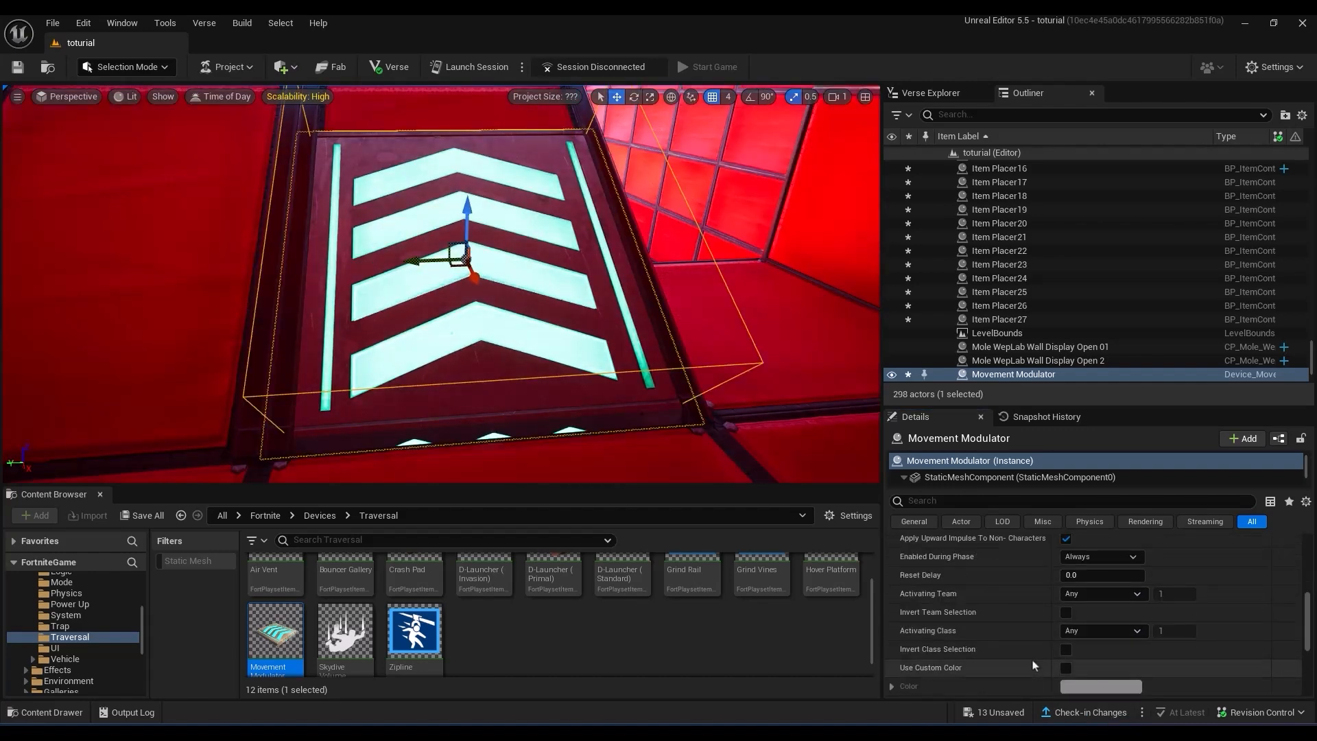
click(1067, 645)
click(1090, 664)
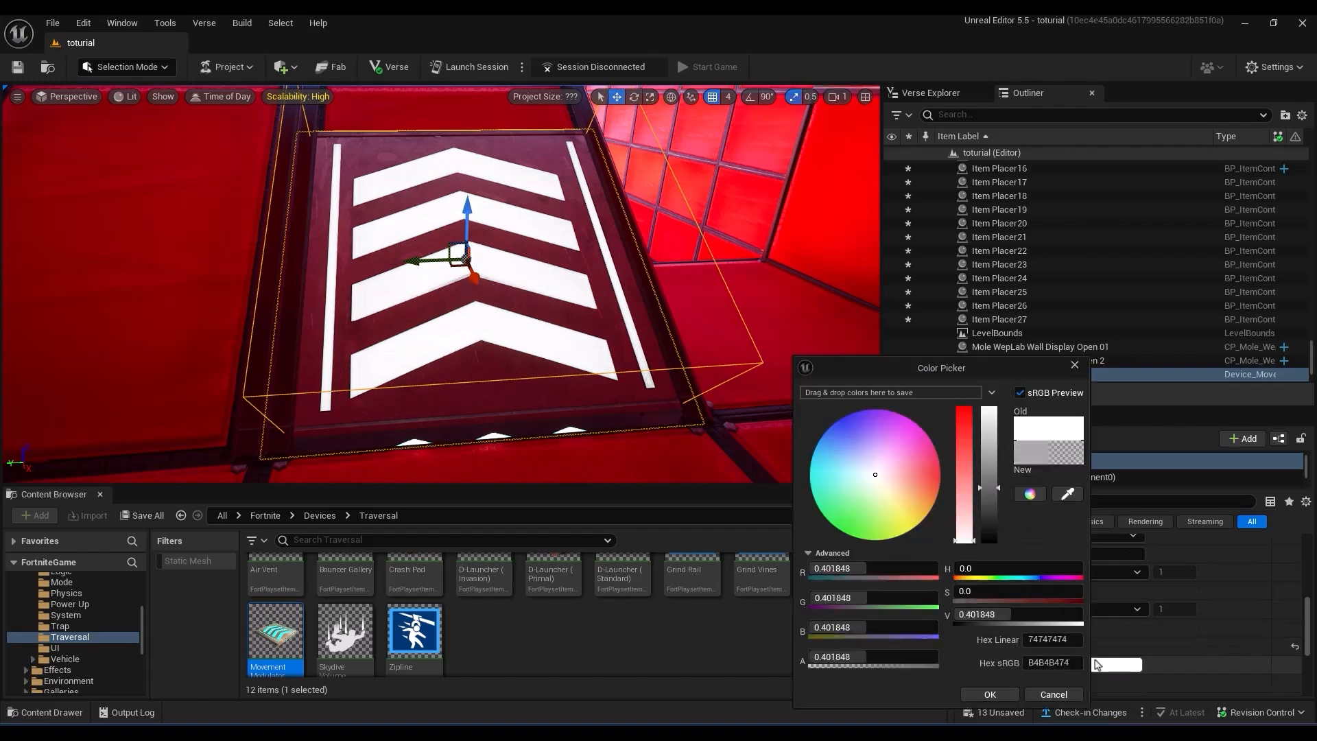
drag(962, 427, 969, 389)
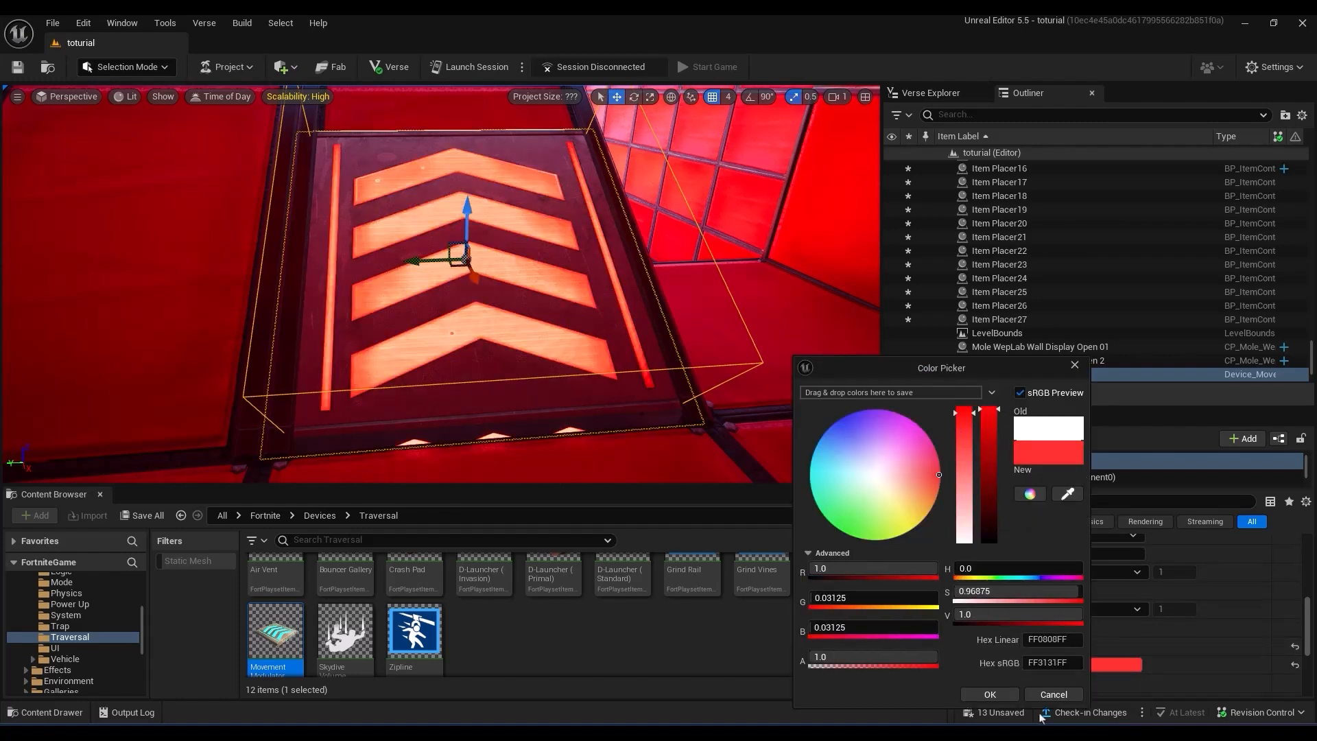
click(985, 698)
right_drag(535, 316, 480, 282)
alt+shift+drag(511, 314, 329, 314)
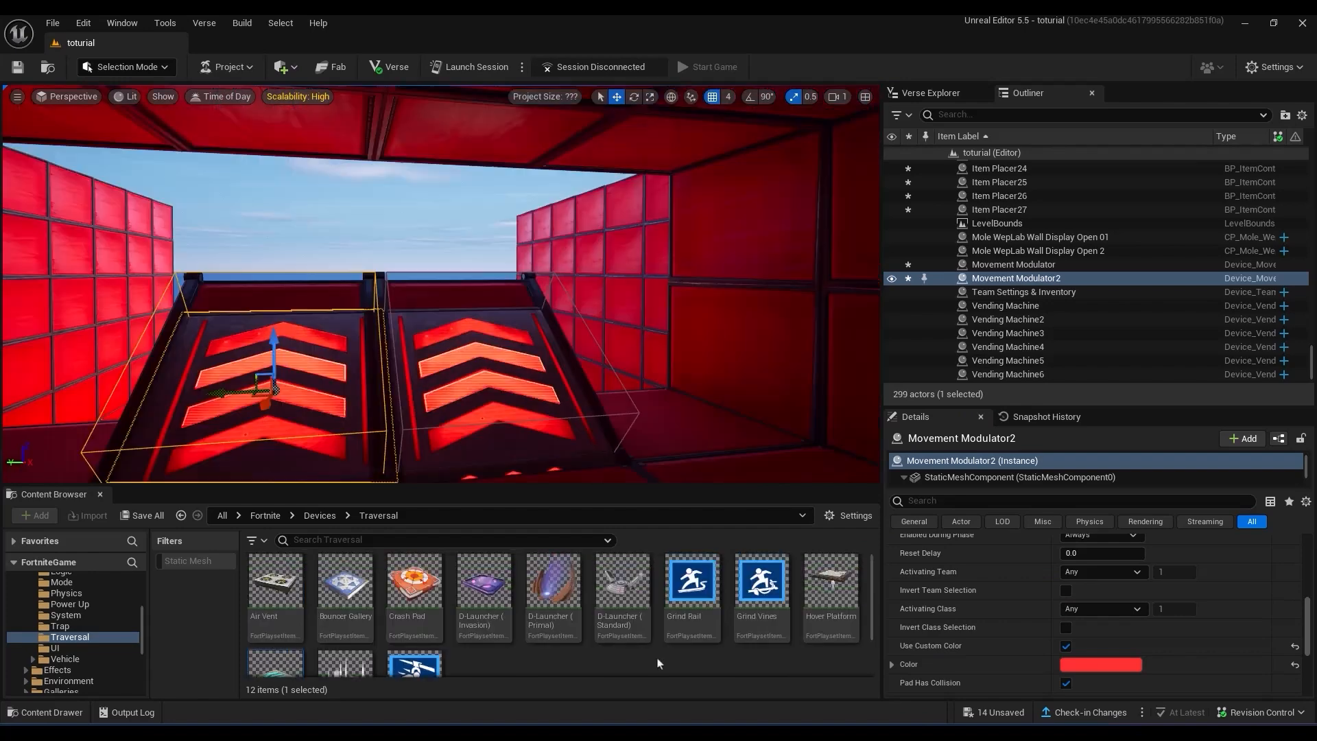
Place a Launch Pad from the Trap devices beside the ramp and duplicate it to the ramp's other side.
click(69, 626)
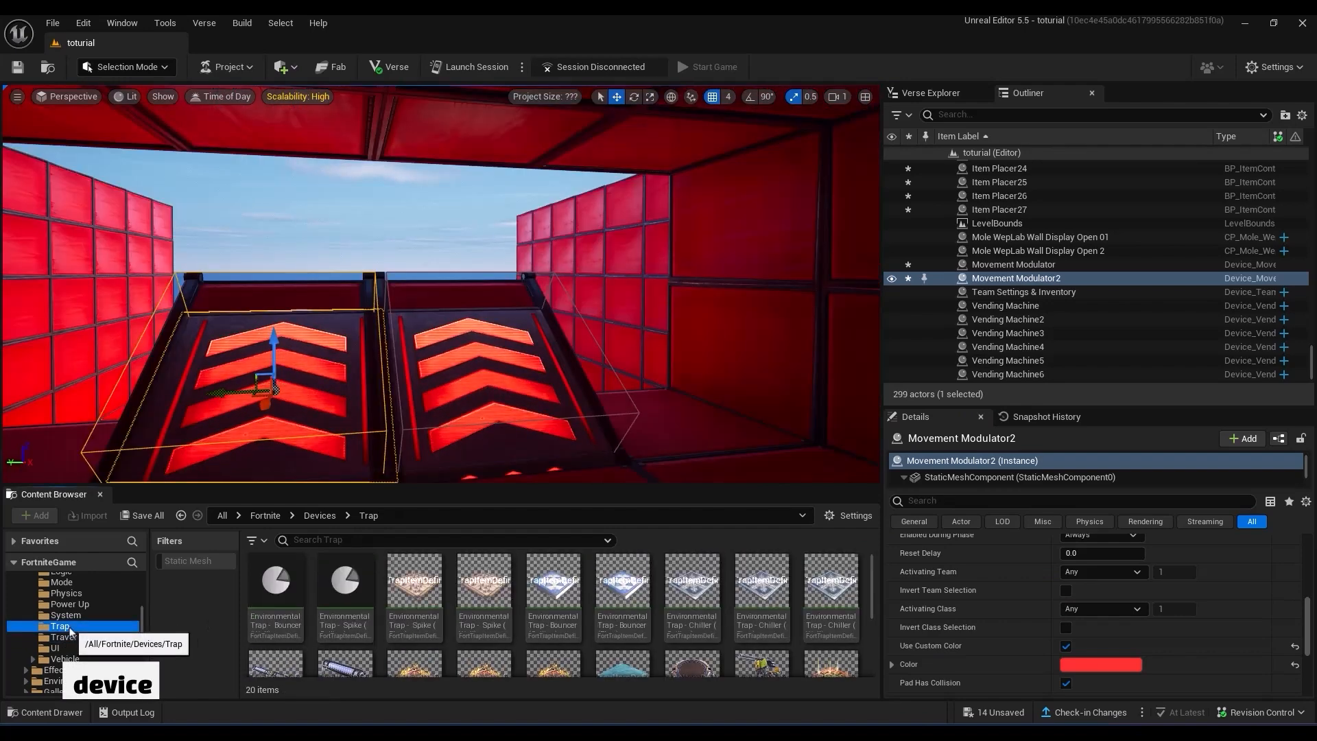
scroll(687, 627, down, 2)
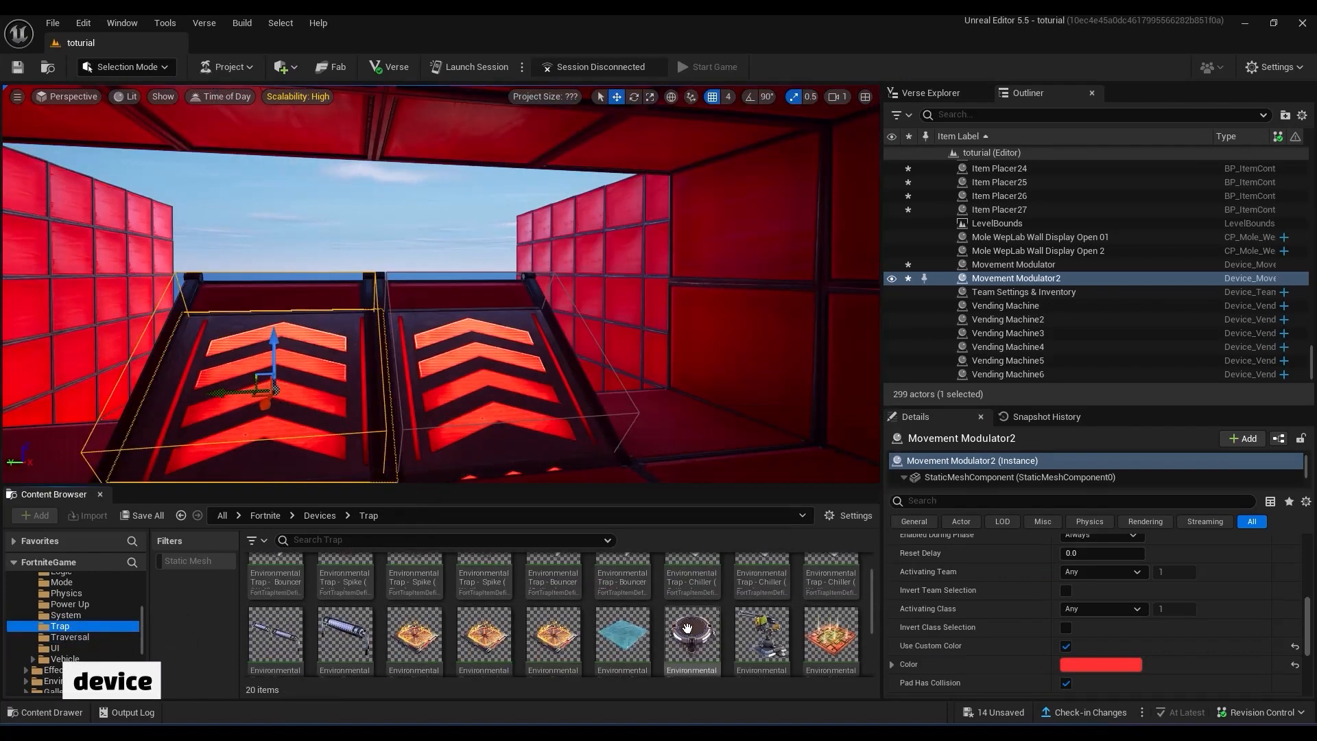
drag(688, 628, 648, 426)
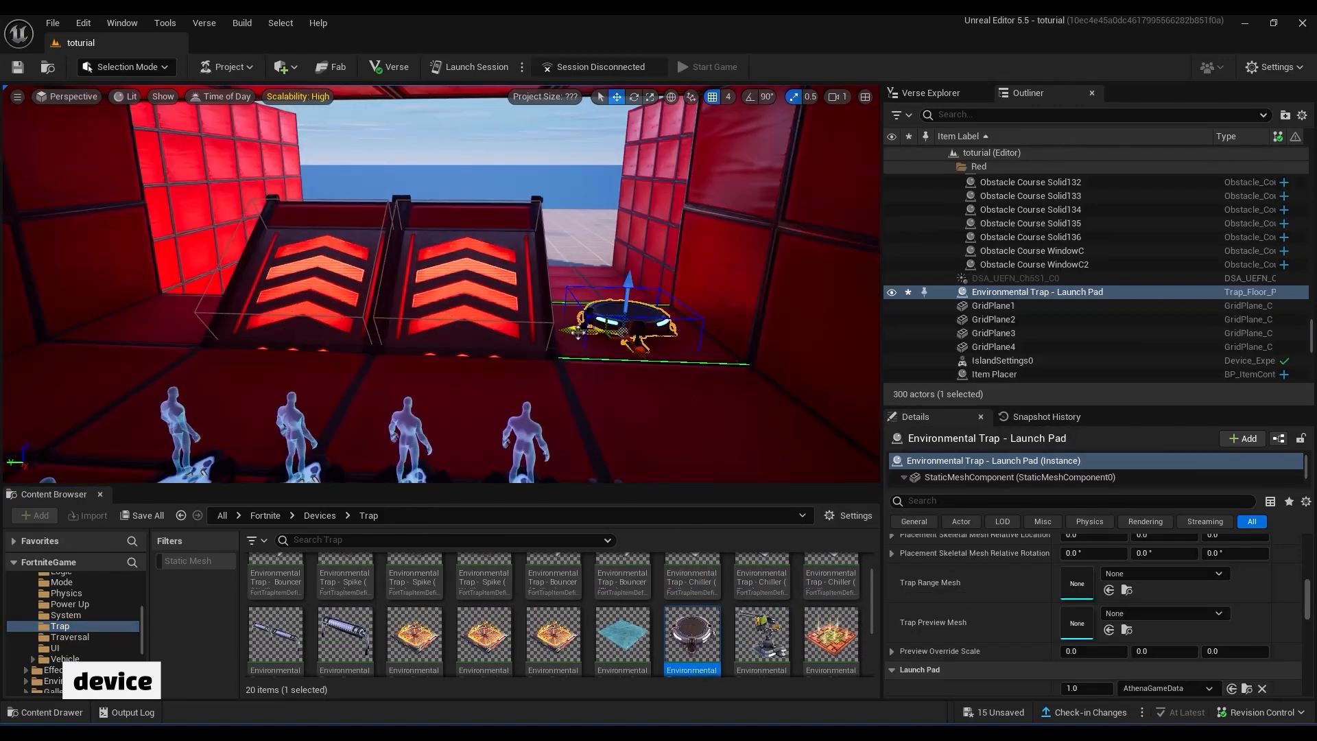
alt+shift+drag(578, 332, 96, 332)
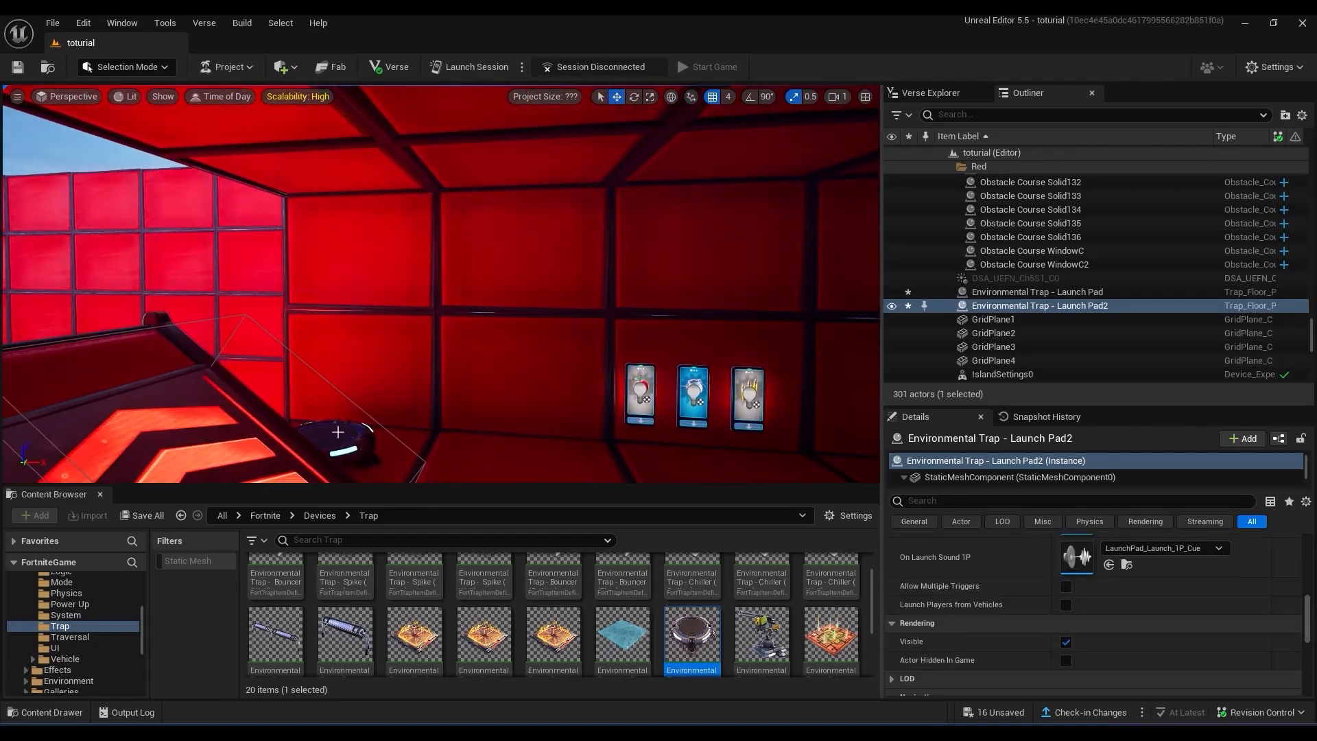
Duplicate the red ramp piece sideways and raise the copy above the launch pad beside the ramp.
right_drag(736, 378, 689, 381)
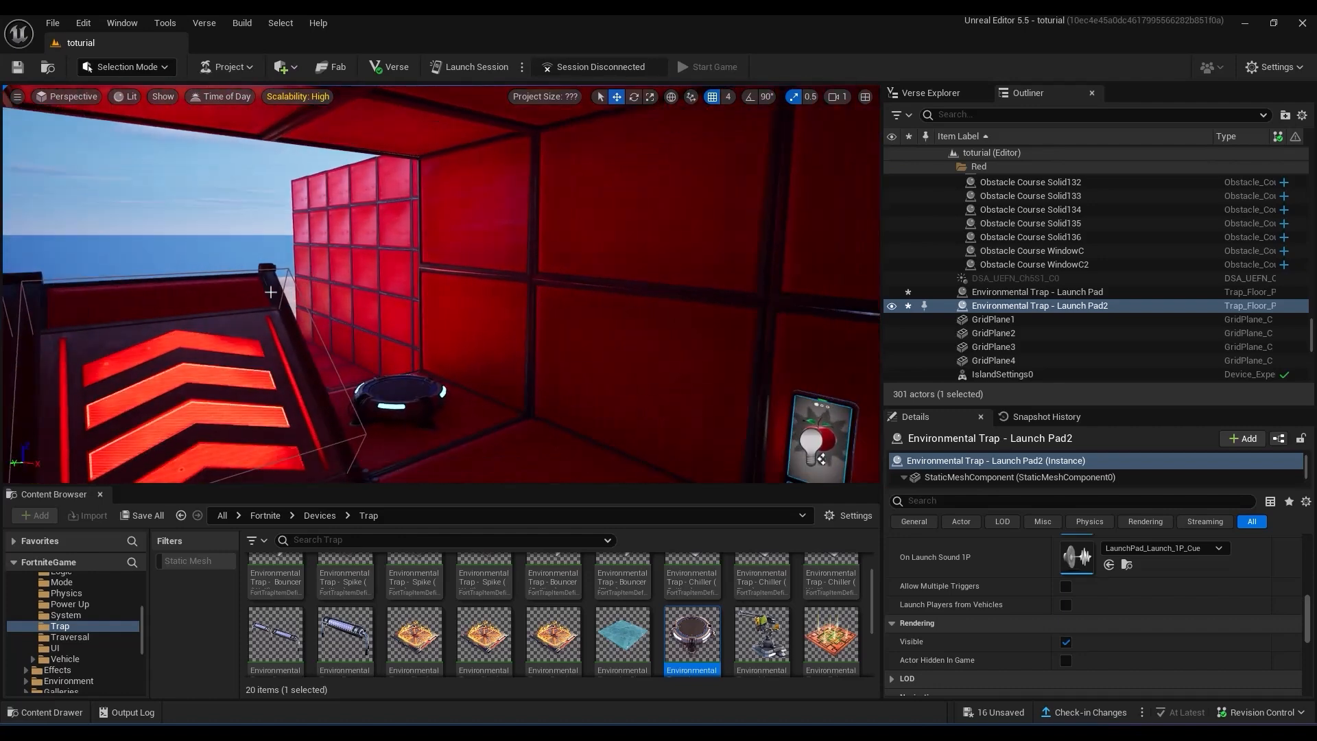
click(191, 424)
right_drag(191, 424, 130, 467)
alt+drag(364, 356, 454, 319)
right_drag(455, 319, 454, 261)
drag(501, 385, 504, 279)
right_drag(504, 279, 507, 271)
Duplicate the upper side wall panel to close off the inner side of the raised ramp piece.
click(651, 278)
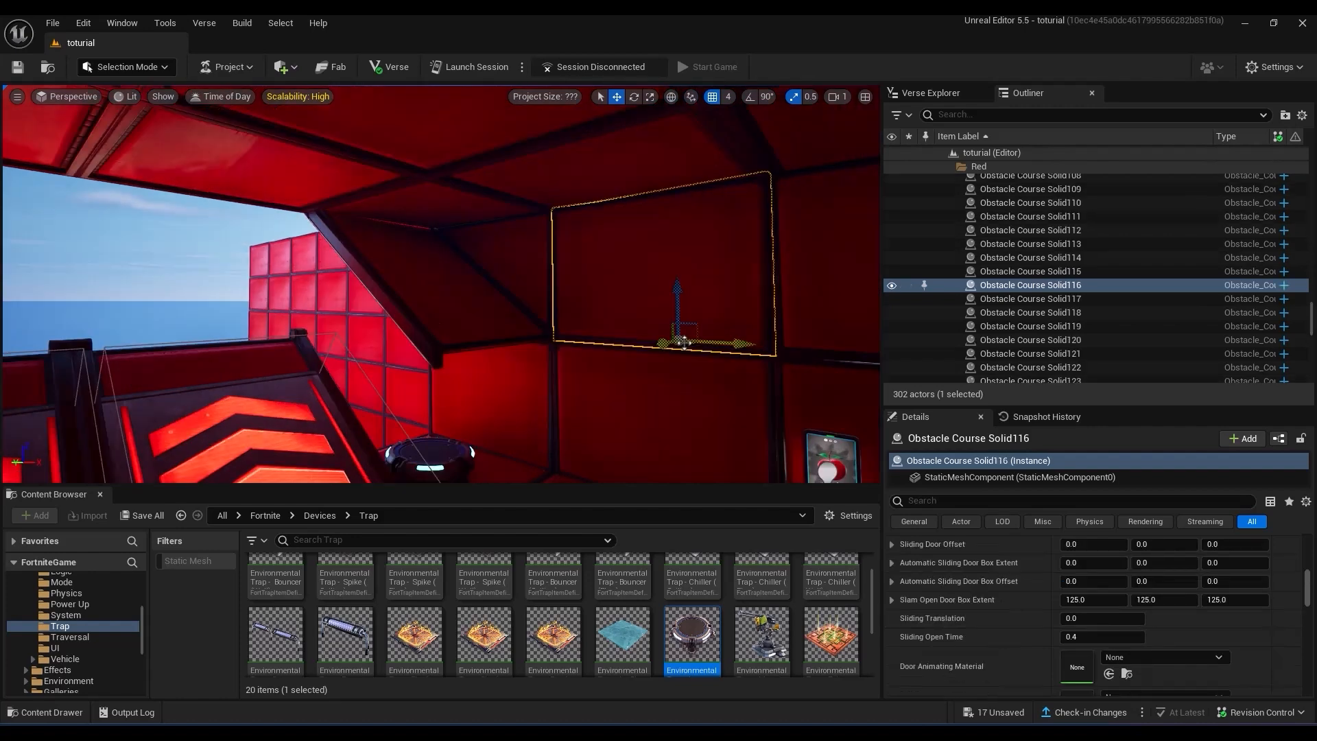
alt+drag(751, 347, 509, 338)
right_drag(471, 343, 348, 280)
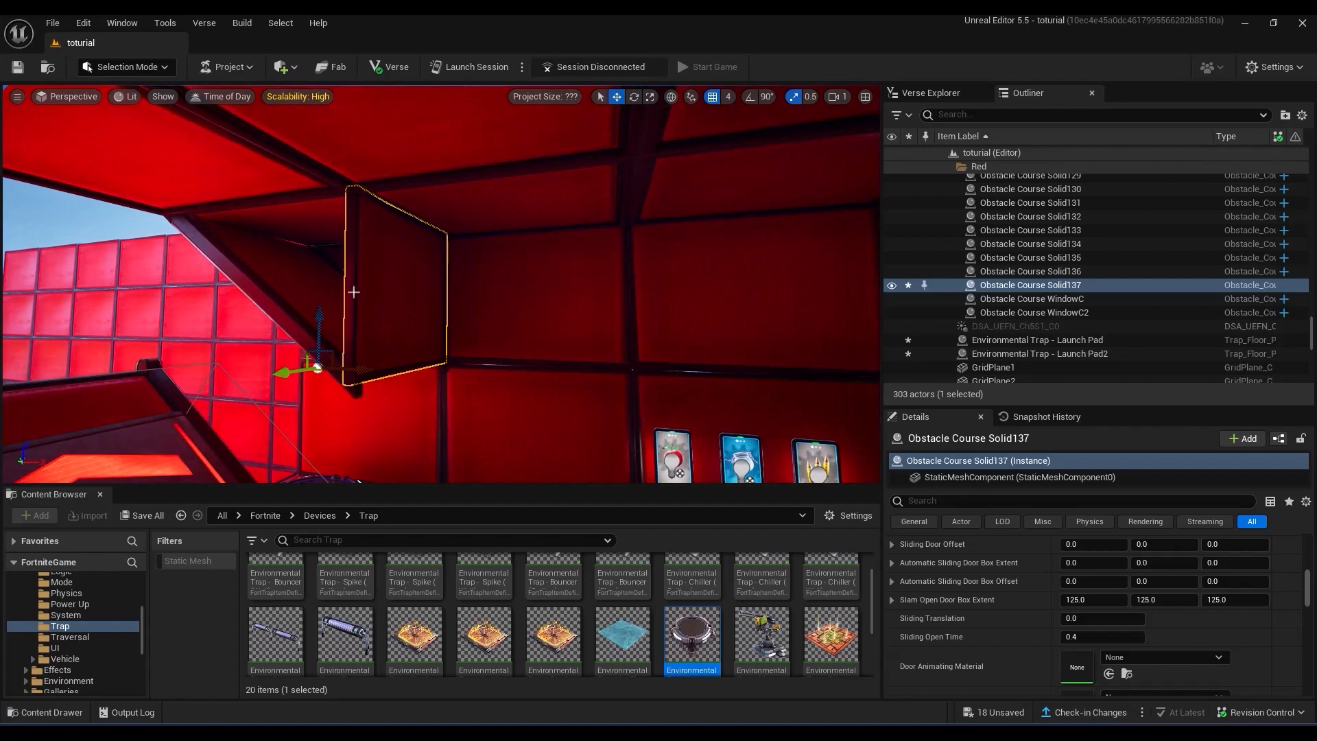
Add the raised ramp piece to the selected wall panel and duplicate both over the launch pad on the opposite side.
key(alt+3)
mouse_move(480, 320)
right_down()
mouse_move(651, 356)
mouse_move(412, 329)
mouse_move(504, 302)
mouse_move(467, 307)
right_up()
ctrl+click(528, 282)
alt+drag(660, 315, 86, 281)
right_drag(86, 281, 17, 309)
right_drag(415, 325, 425, 294)
key(alt+4)
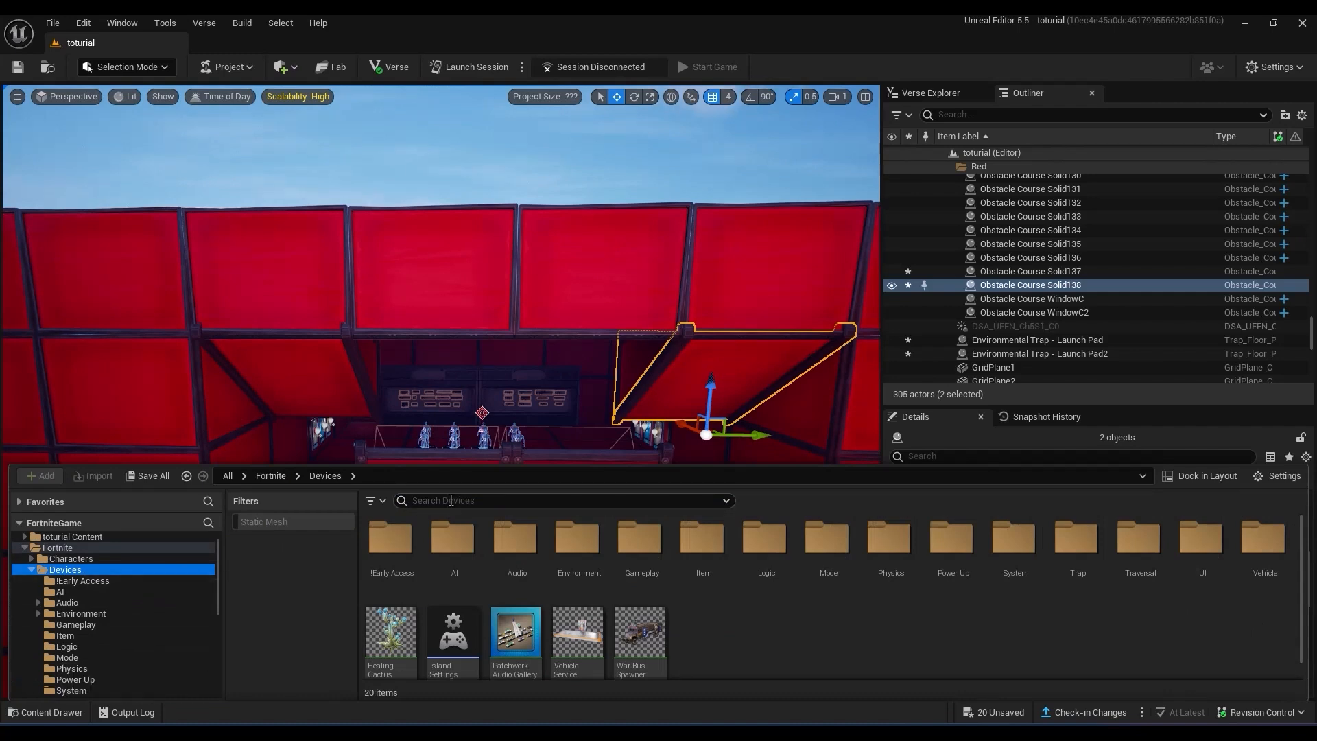
Place a Mutator Zone from the Gameplay devices inside the spawn room and focus the view on it.
scroll(96, 590, down, 2)
click(96, 582)
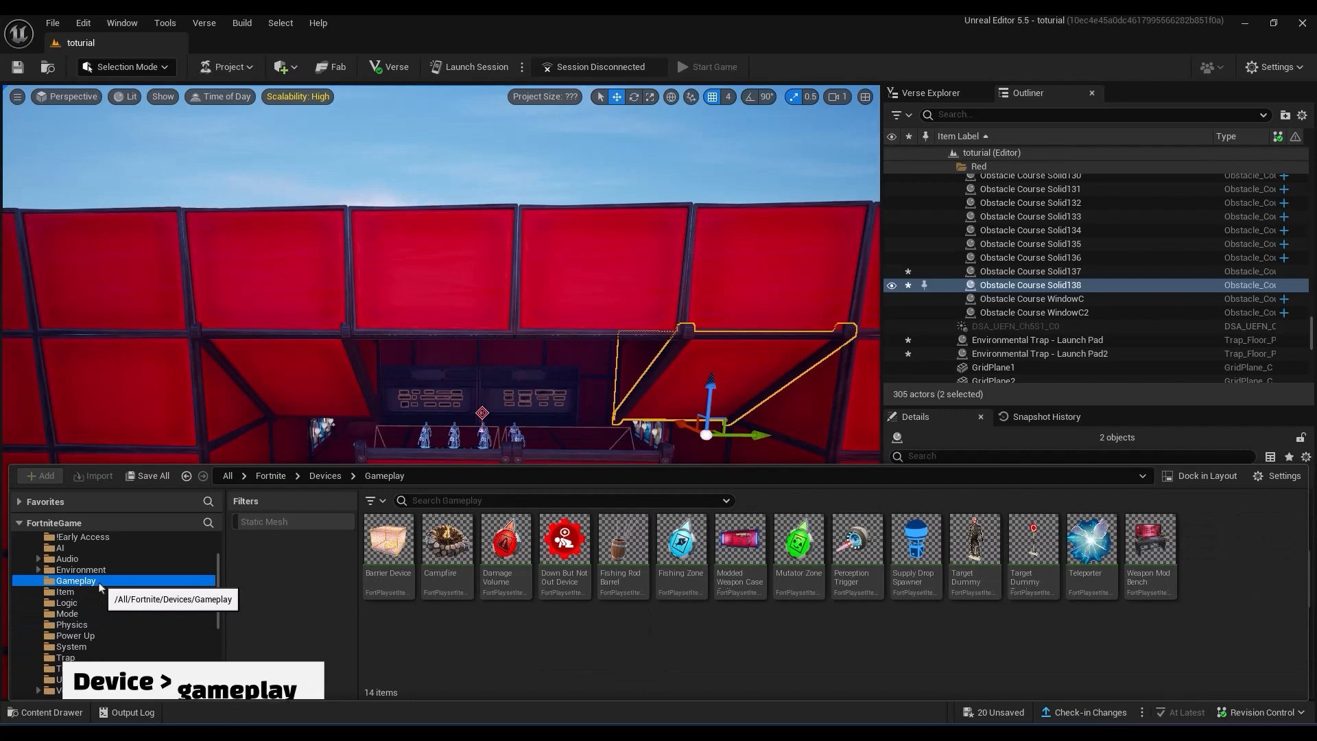
right_drag(336, 192, 404, 259)
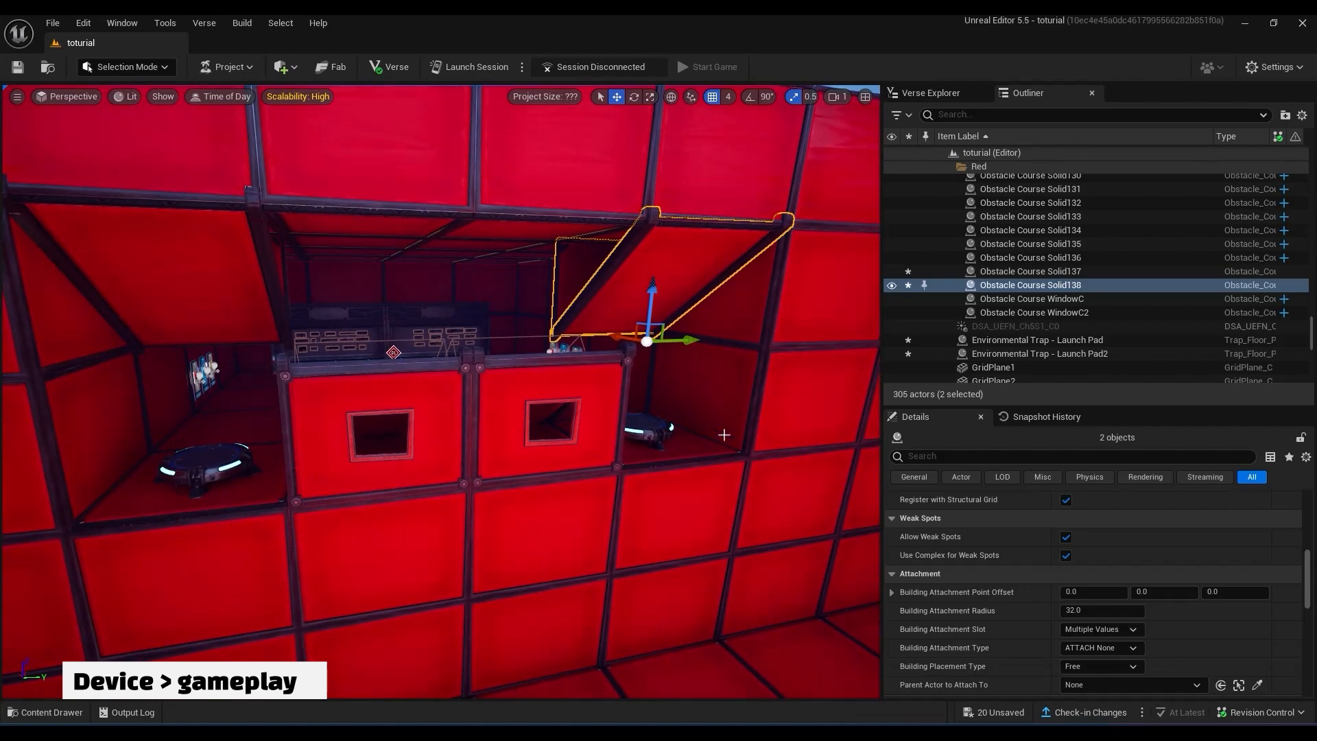
right_drag(317, 285, 340, 281)
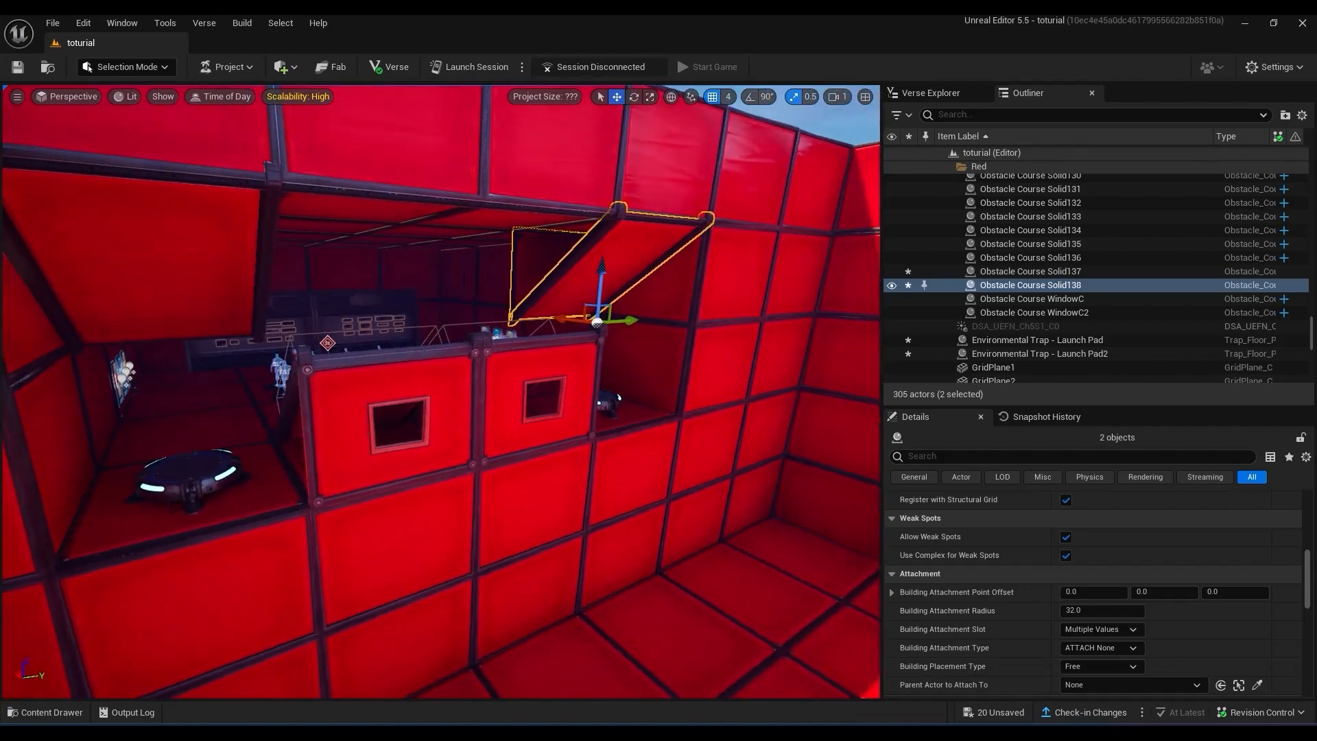
key(ctrl+space)
mouse_move(814, 560)
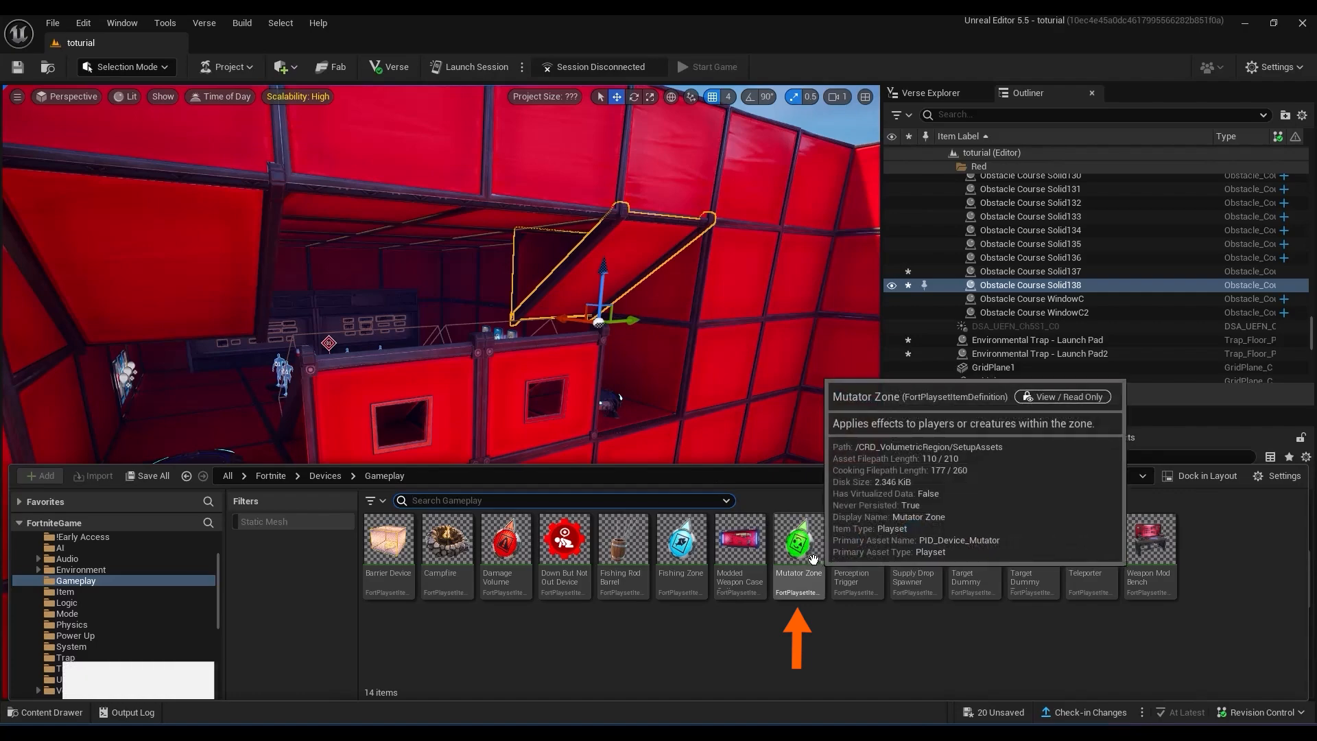
drag(815, 560, 330, 343)
key(f)
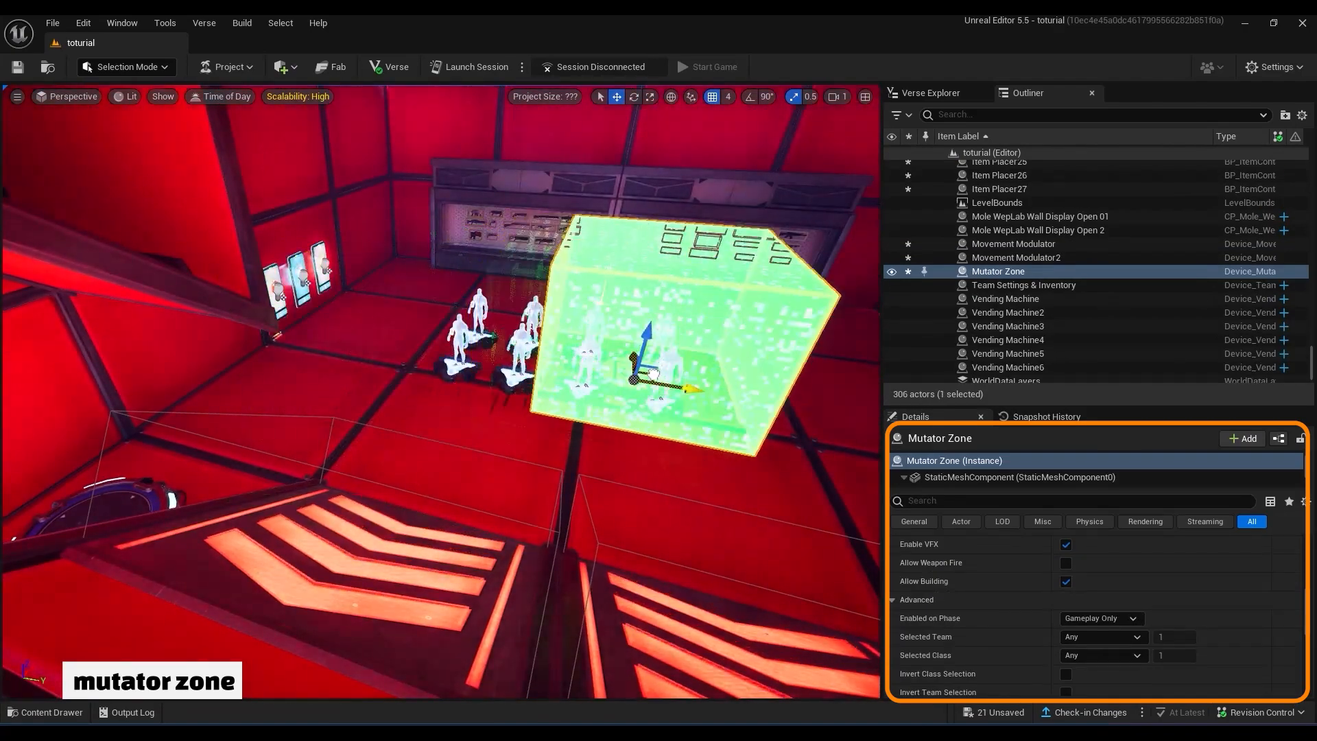
Set the Mutator Zone's Zone Width, trying 3 first and settling on 4.
scroll(1047, 637, up, 4)
click(1124, 628)
text(3)
key(Return)
right_drag(686, 439, 809, 432)
click(1097, 630)
text(4)
key(Return)
Set the Mutator Zone's Zone Depth to 4 and check its coverage of the room.
mouse_move(686, 439)
right_down()
mouse_move(548, 453)
mouse_move(713, 446)
mouse_move(467, 446)
right_up()
drag(1091, 646, 1125, 647)
click(1095, 647)
text(4)
key(Return)
right_drag(686, 439, 775, 445)
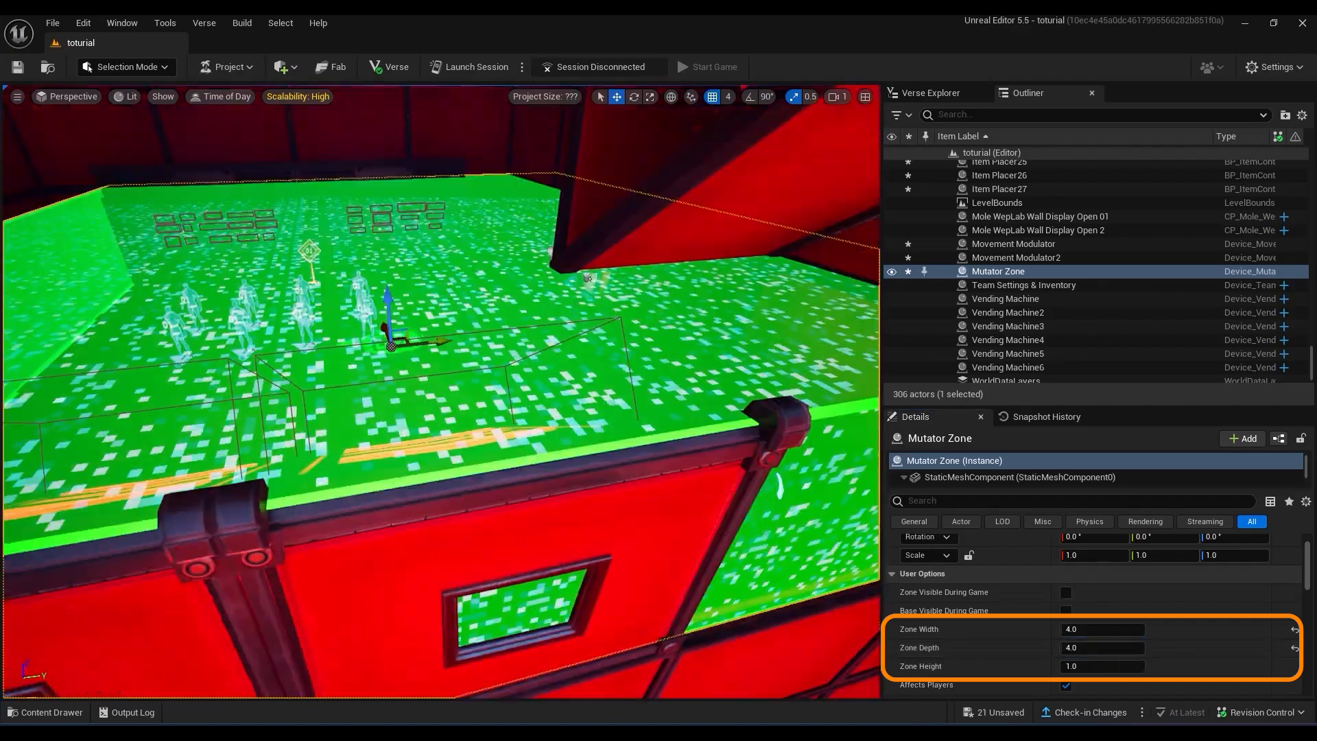
Set the Mutator Zone's Zone Height to 2 and check its coverage inside the spawn room.
right_drag(549, 438, 597, 449)
click(1119, 669)
text(2)
key(Return)
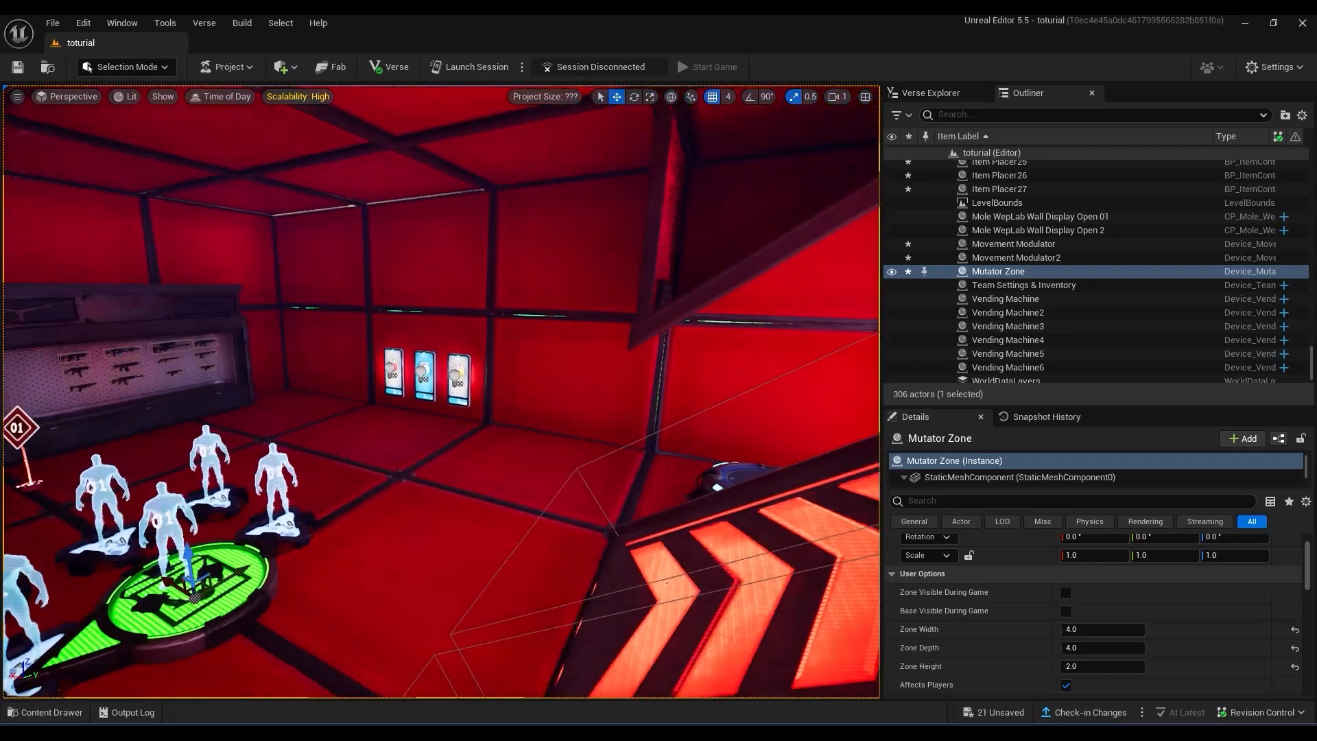
mouse_move(477, 332)
right_down()
mouse_move(507, 329)
mouse_move(476, 332)
right_up()
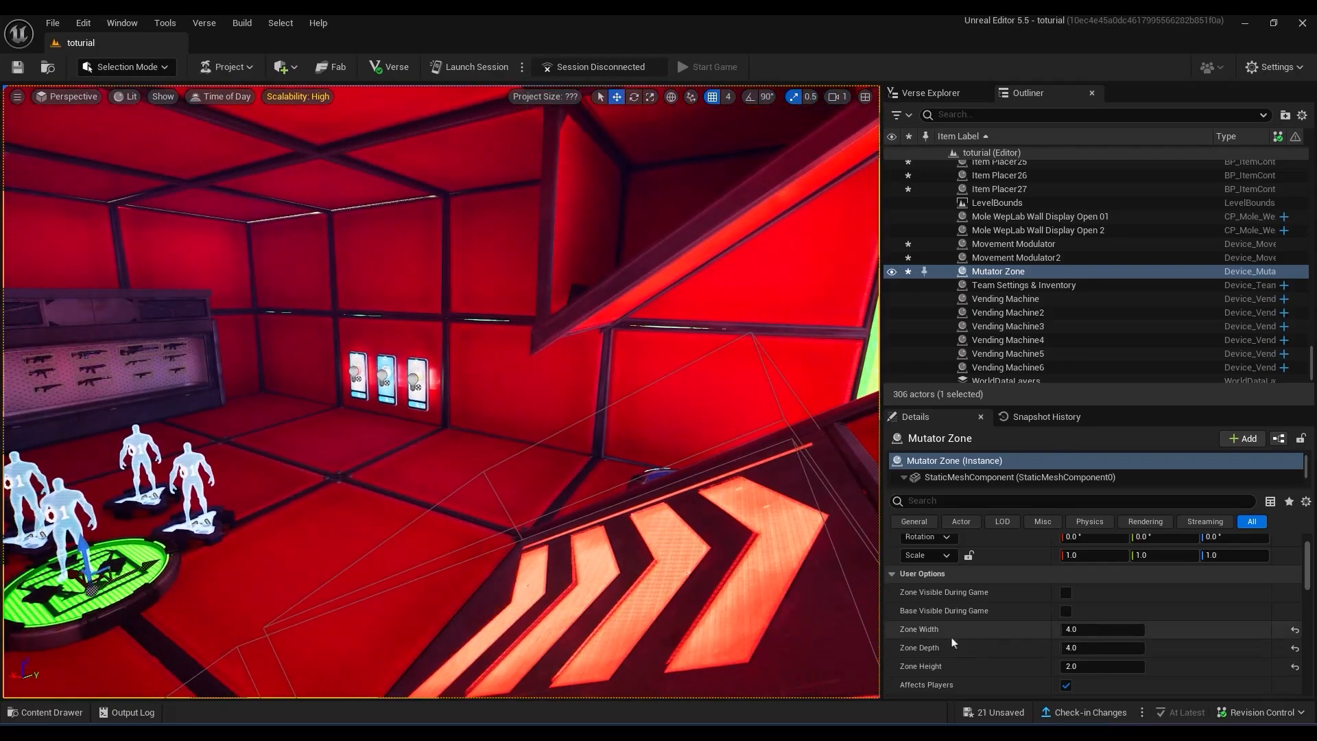
Disable VFX and building but allow weapon fire in the Mutator Zone's user options.
scroll(952, 642, down, 5)
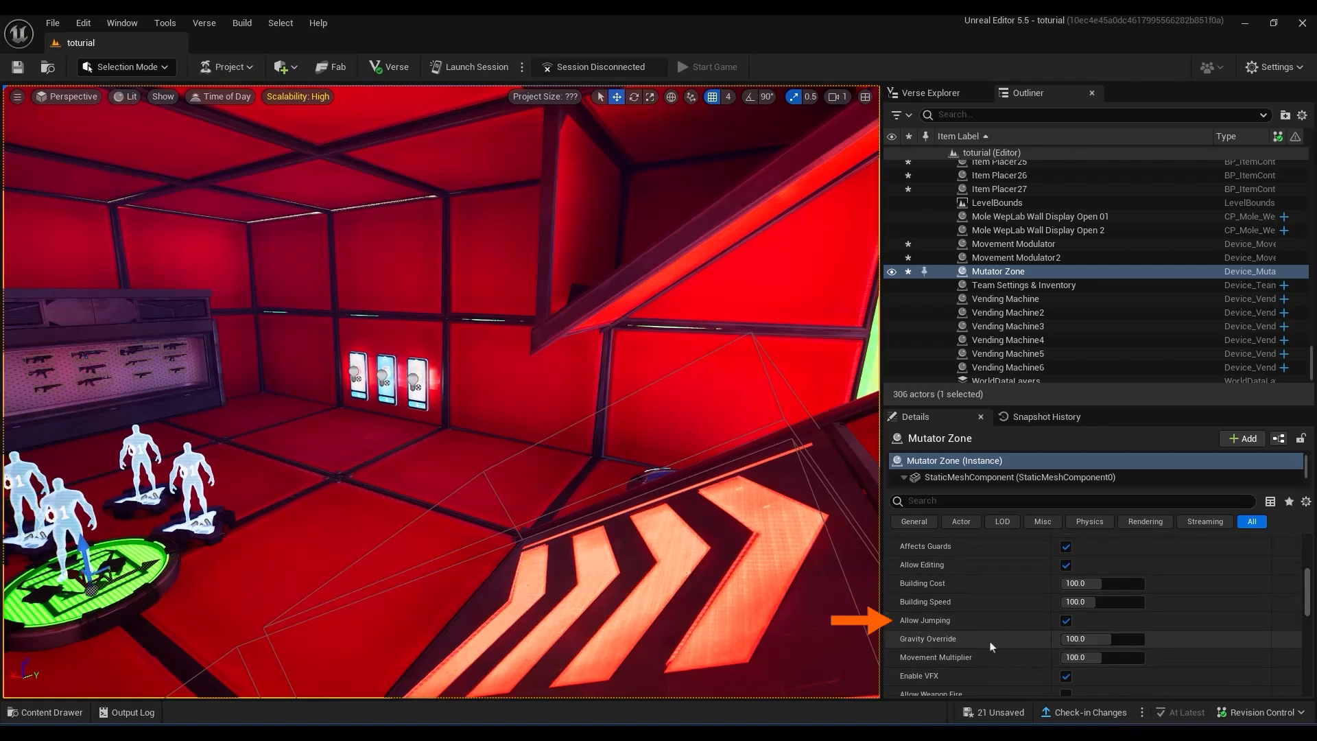
scroll(993, 655, down, 2)
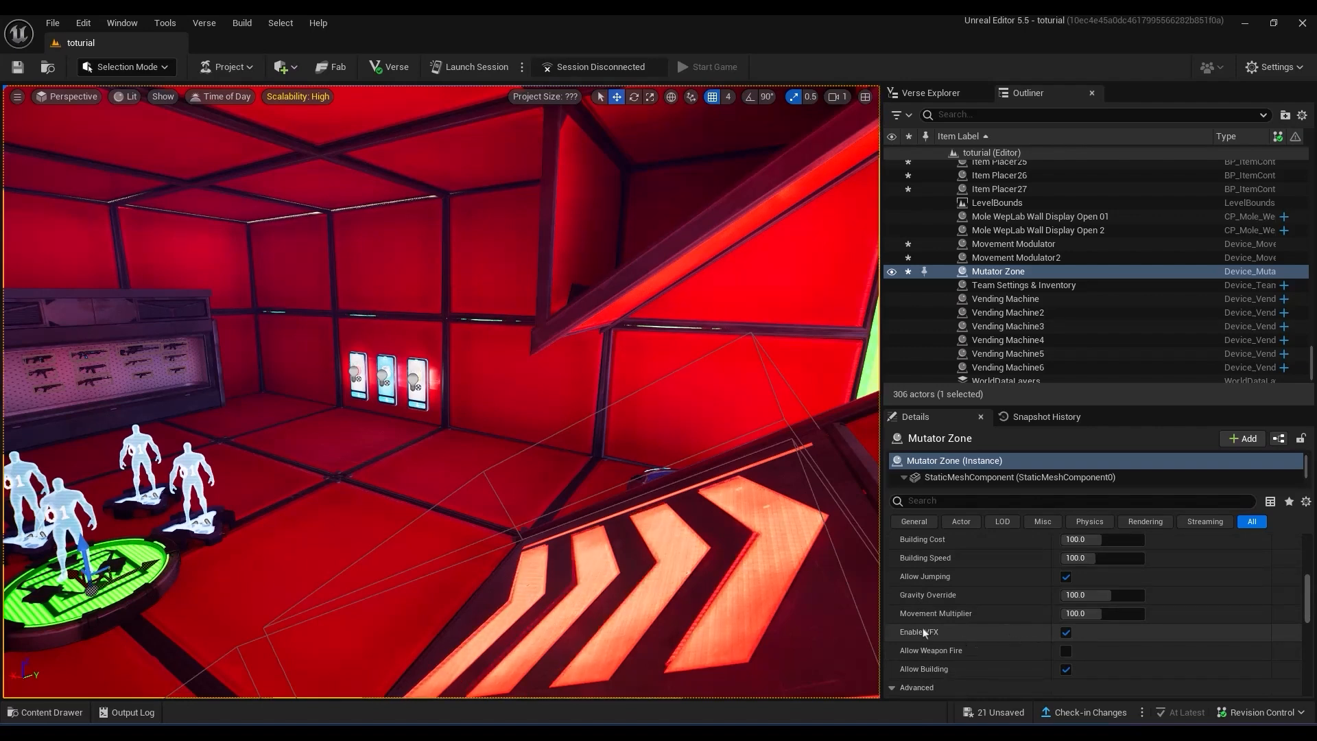
mouse_move(931, 638)
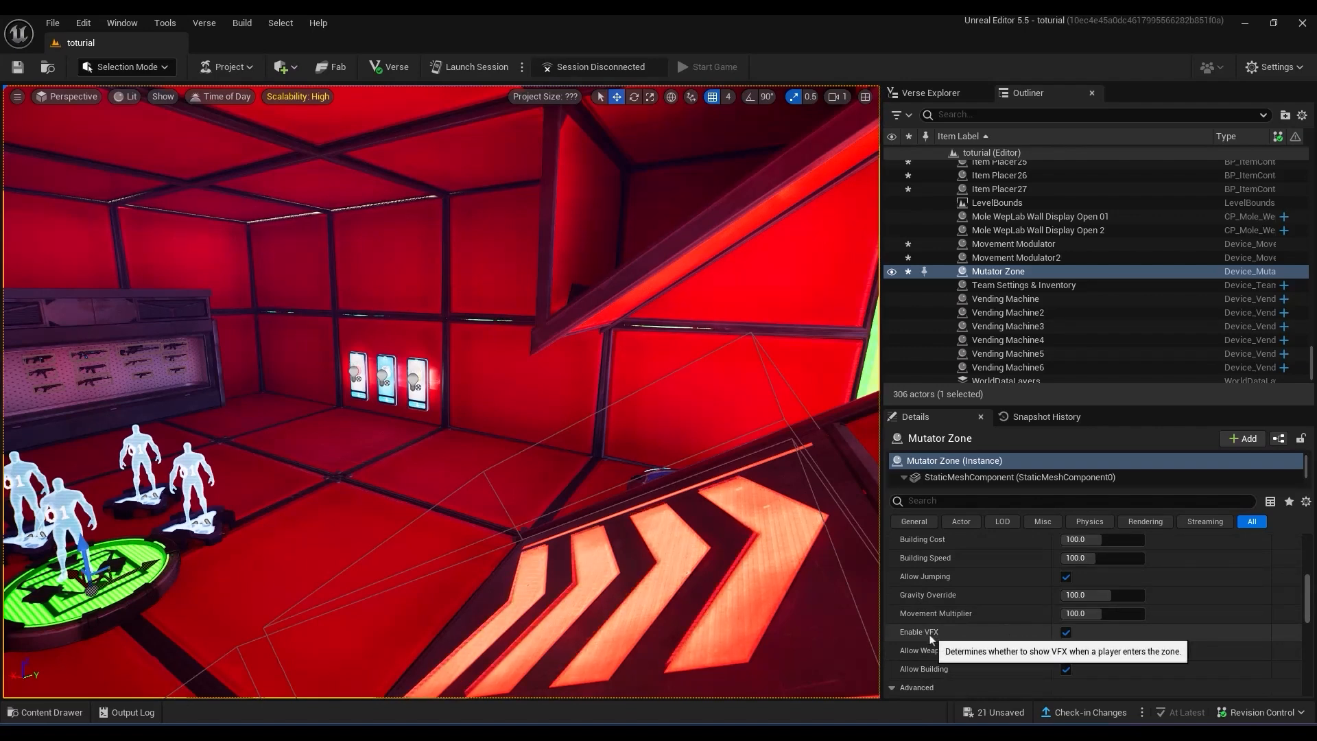
click(1065, 631)
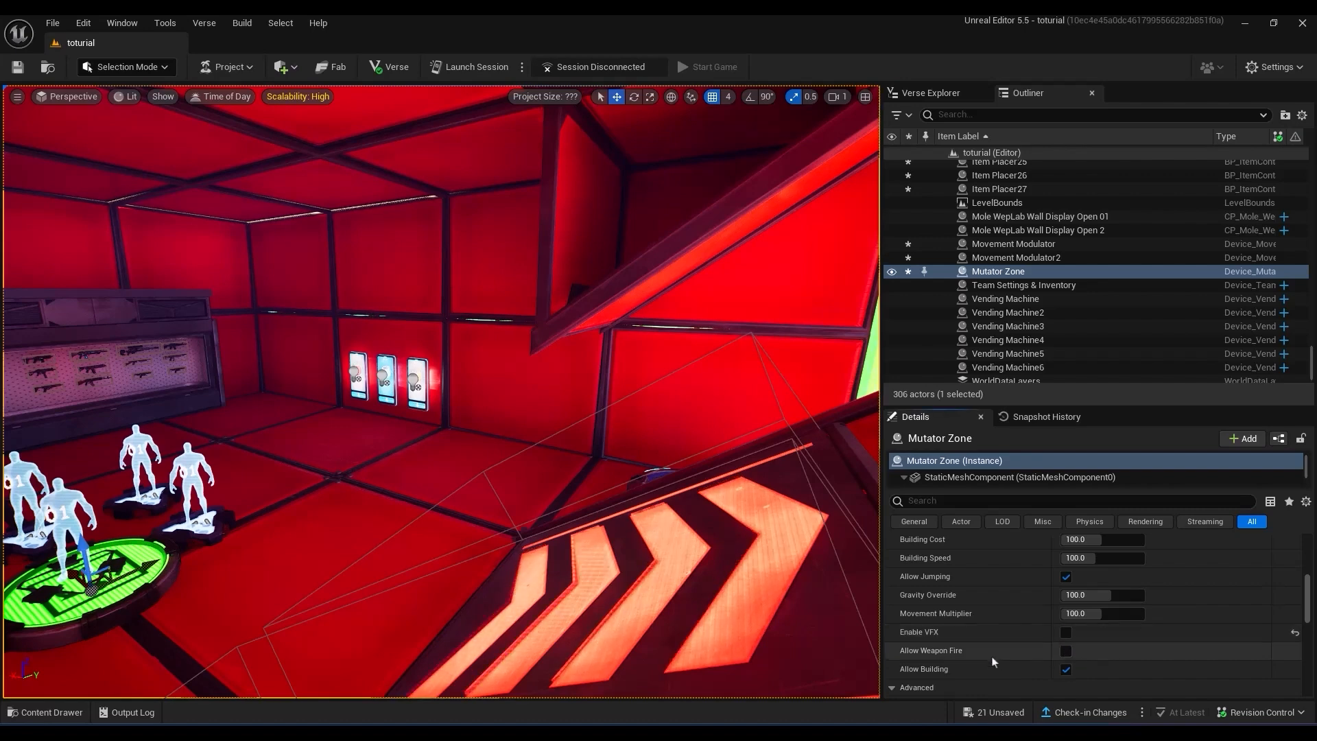
click(1065, 661)
click(1066, 651)
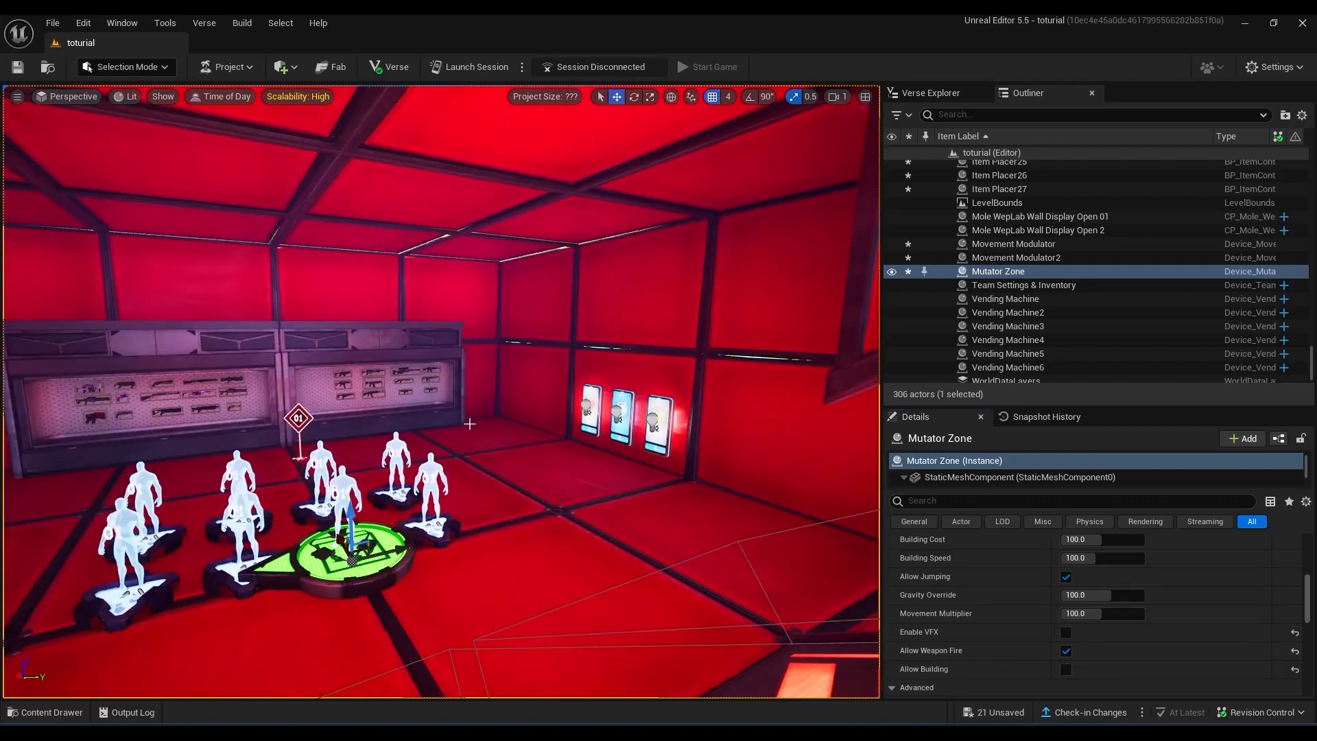
Place a Damage Volume from the Gameplay devices in the spawn room and move it over the Mutator Zone's base.
key(ctrl+space)
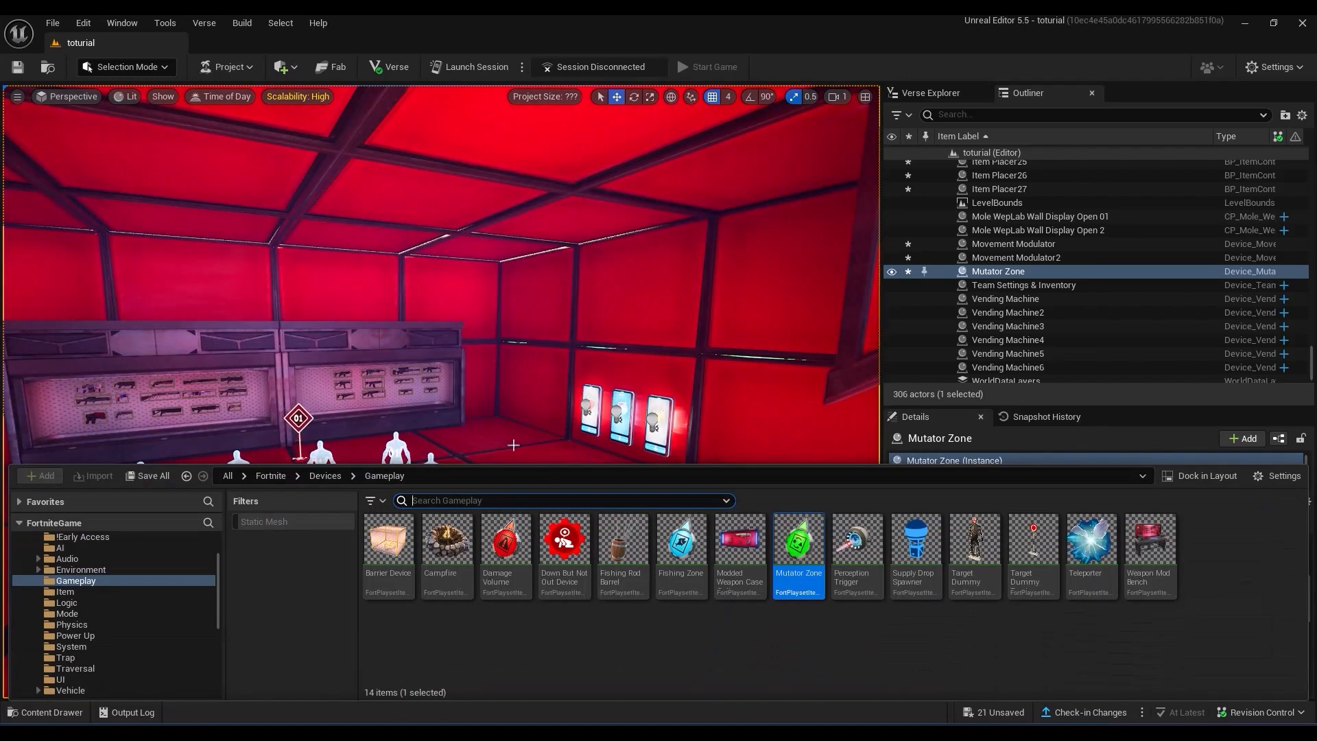
drag(514, 549, 518, 483)
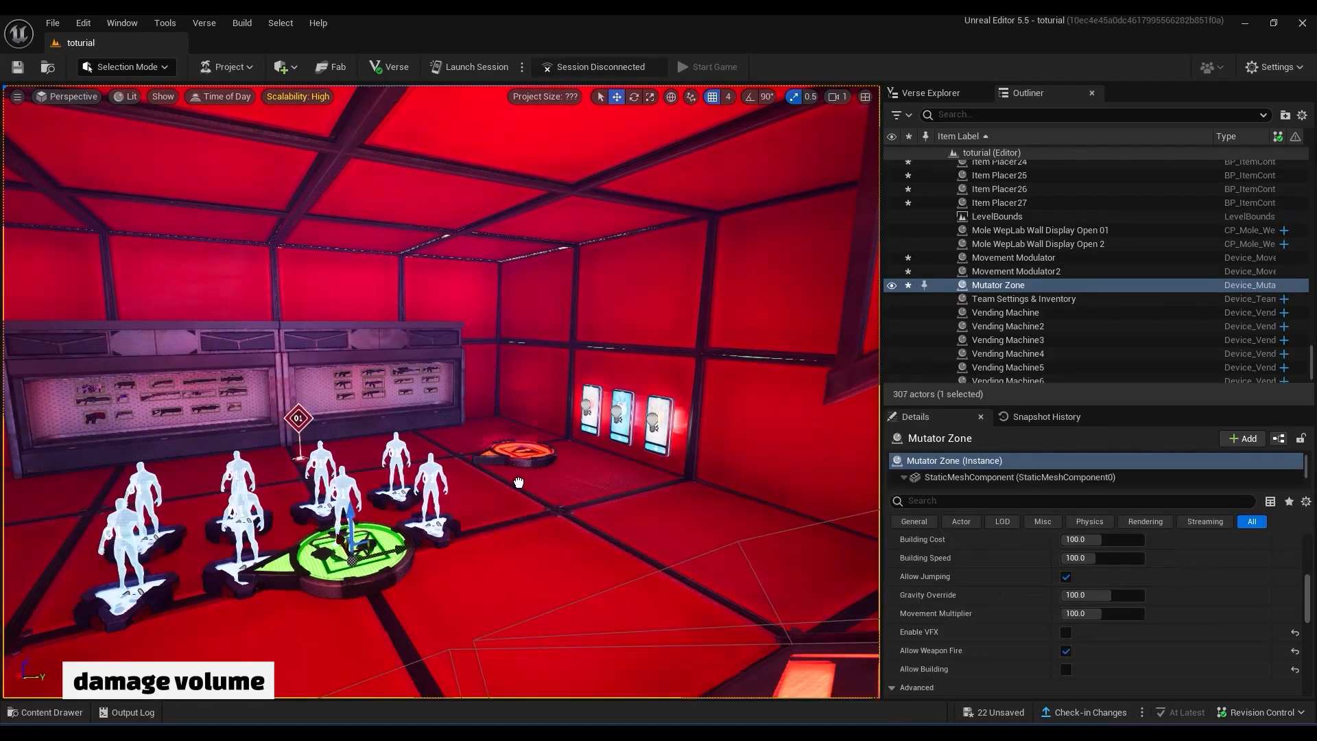
drag(406, 561, 358, 553)
Set the Damage Volume's Zone Depth to 4, Zone Width to 4 and Zone Height to 2.
click(1089, 670)
text(4)
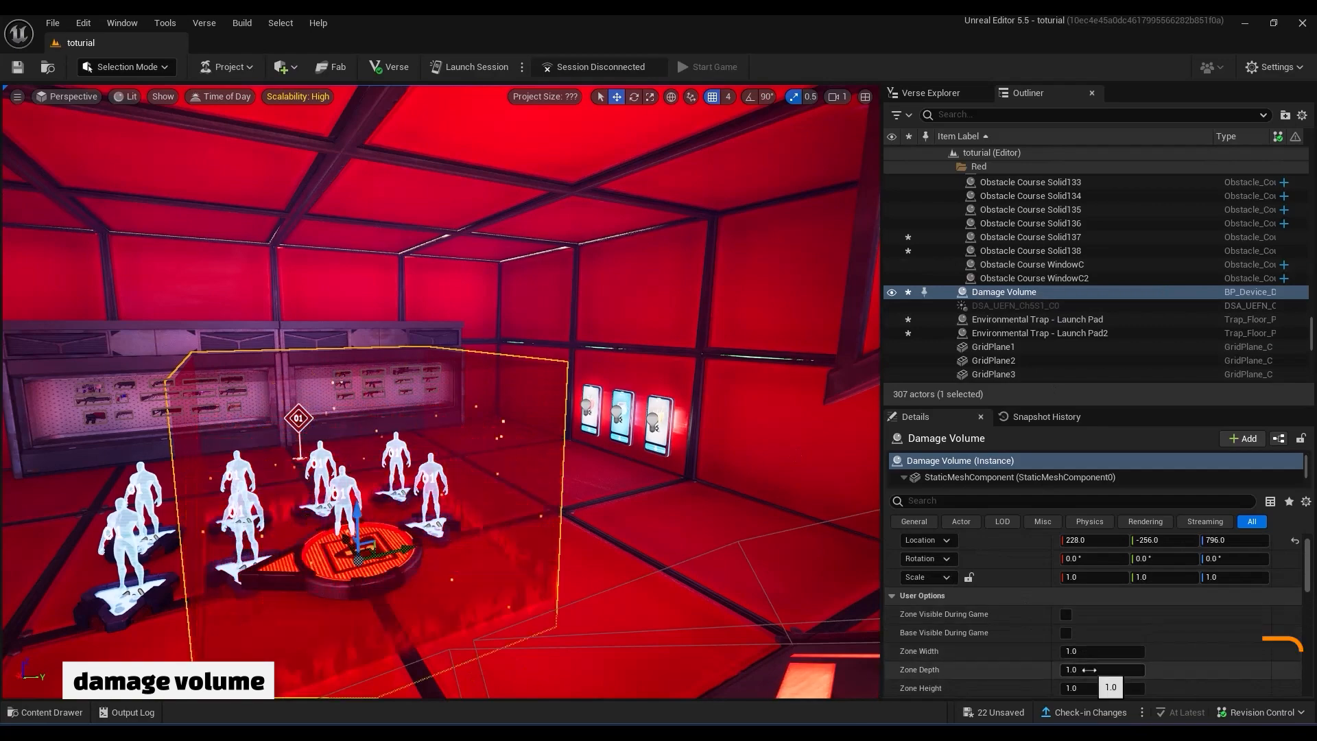
key(Return)
click(1097, 651)
text(4)
key(Return)
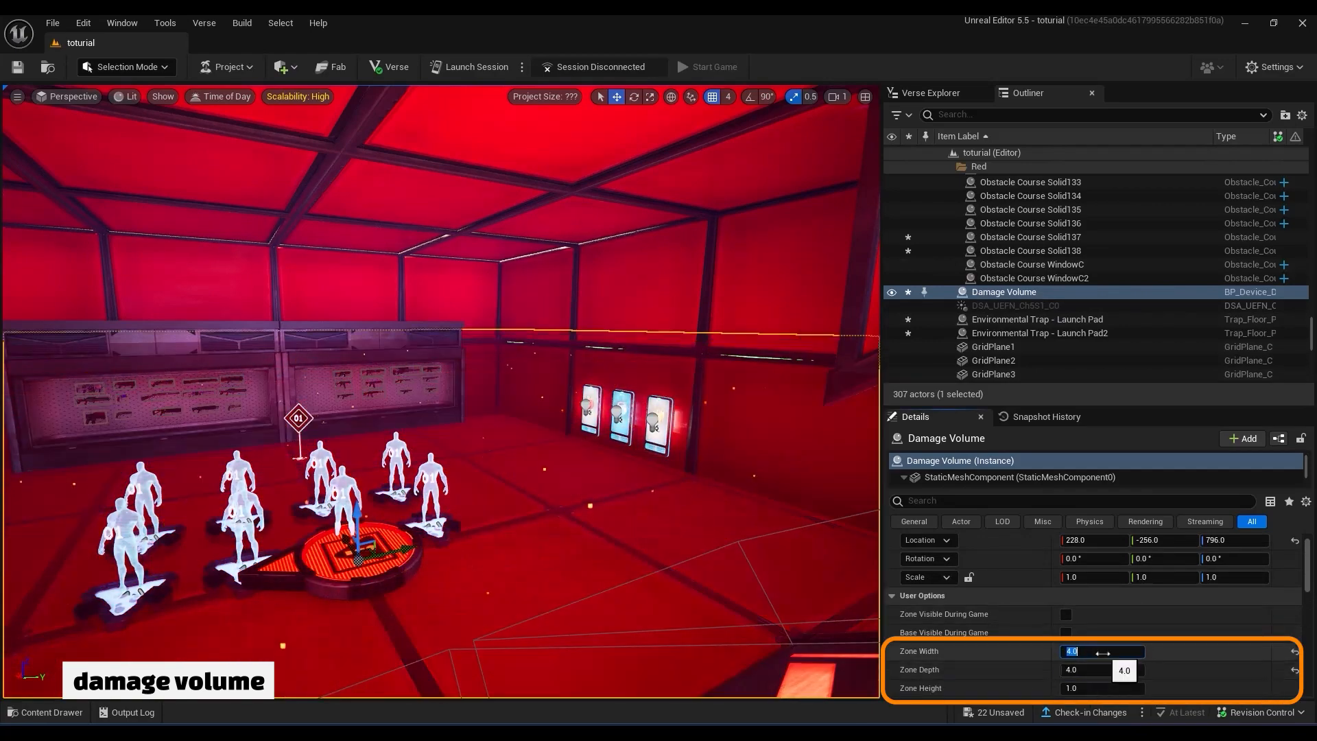
text(2)
key(Return)
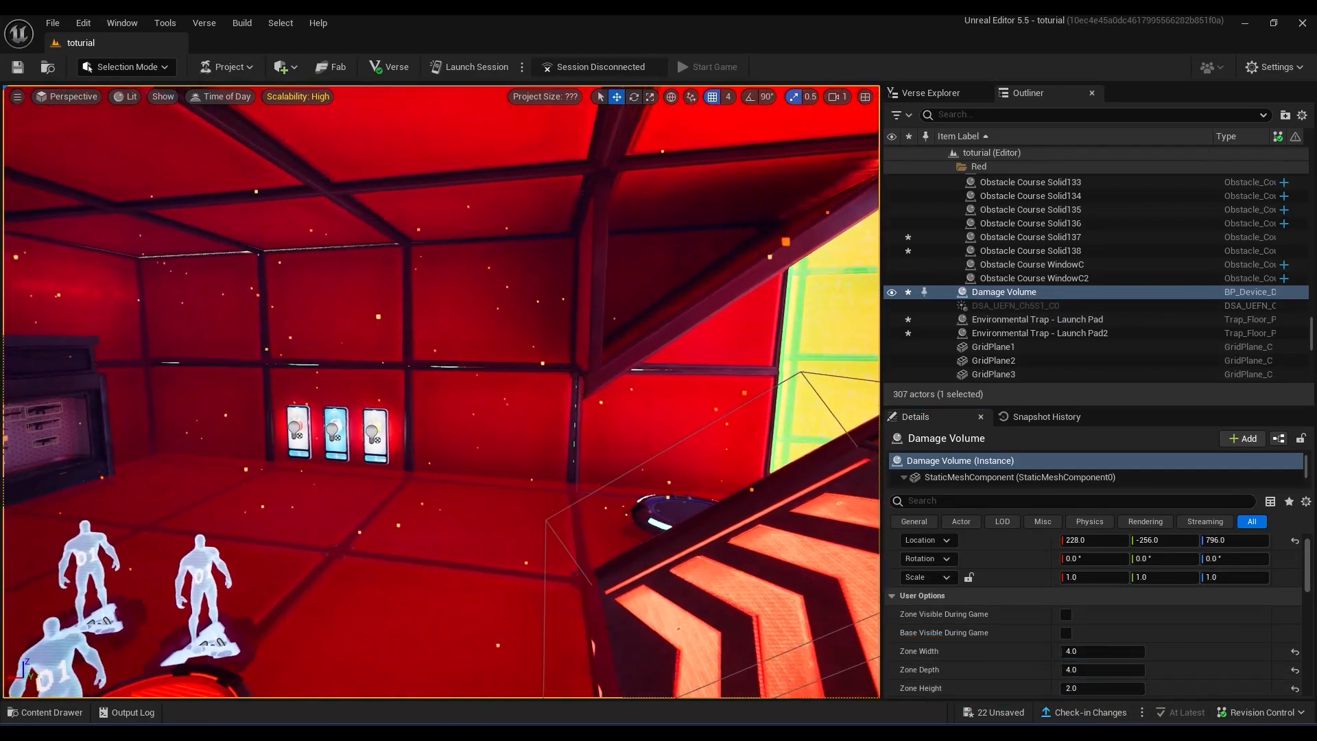
Check the Damage Volume's coverage of the room and disable its Enable VFX option.
right_drag(439, 391, 419, 379)
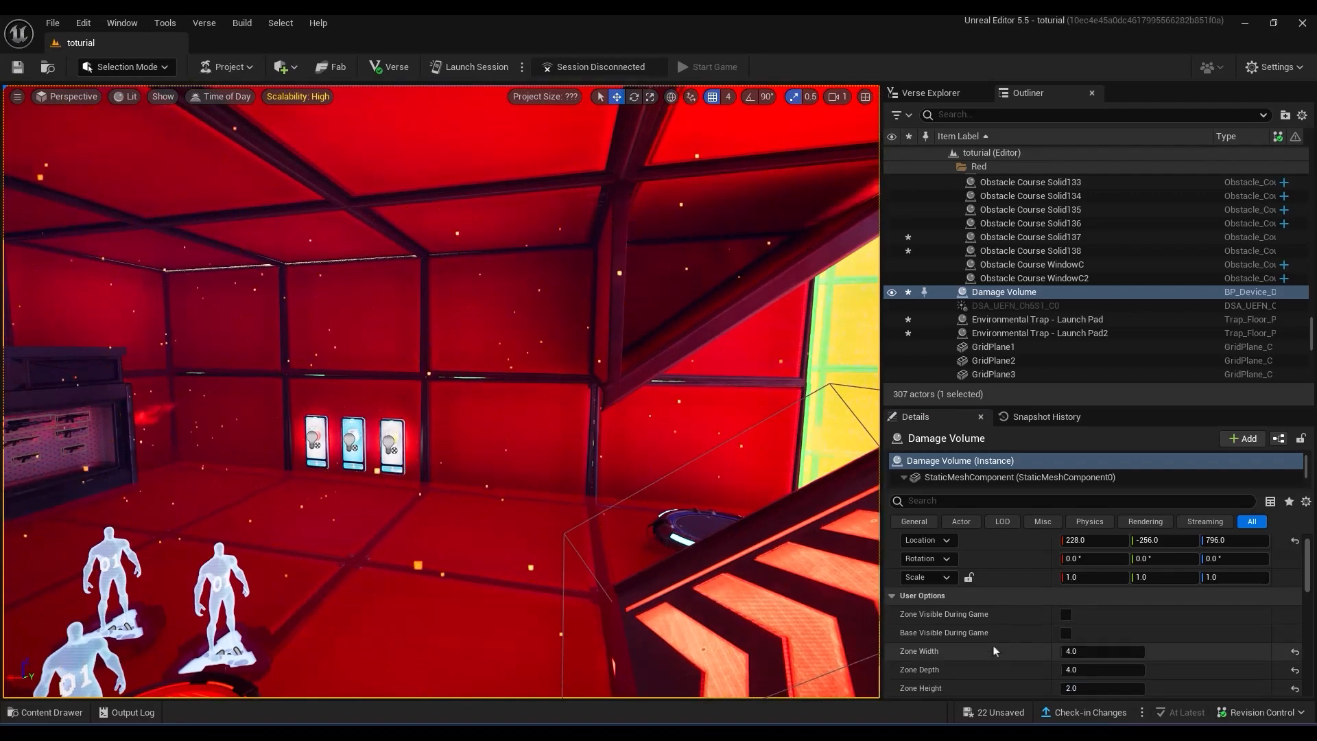
scroll(995, 650, down, 3)
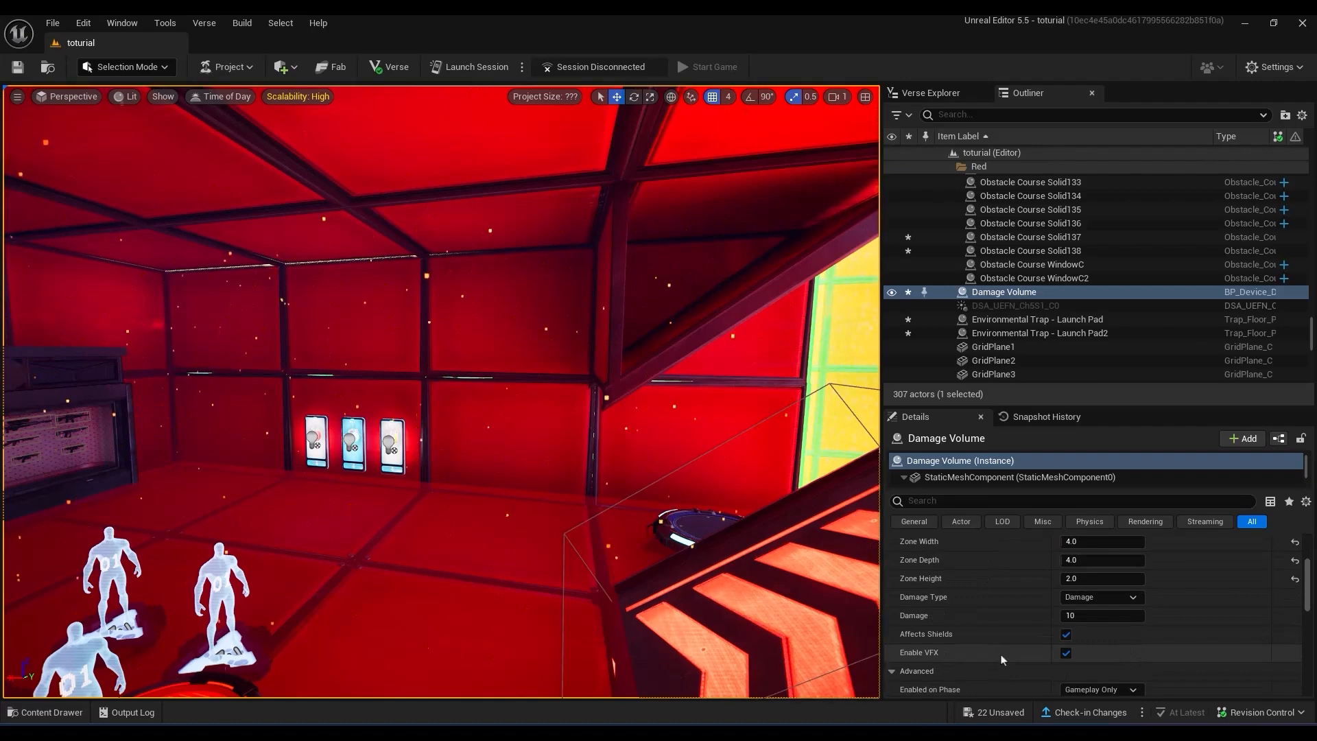
click(1065, 653)
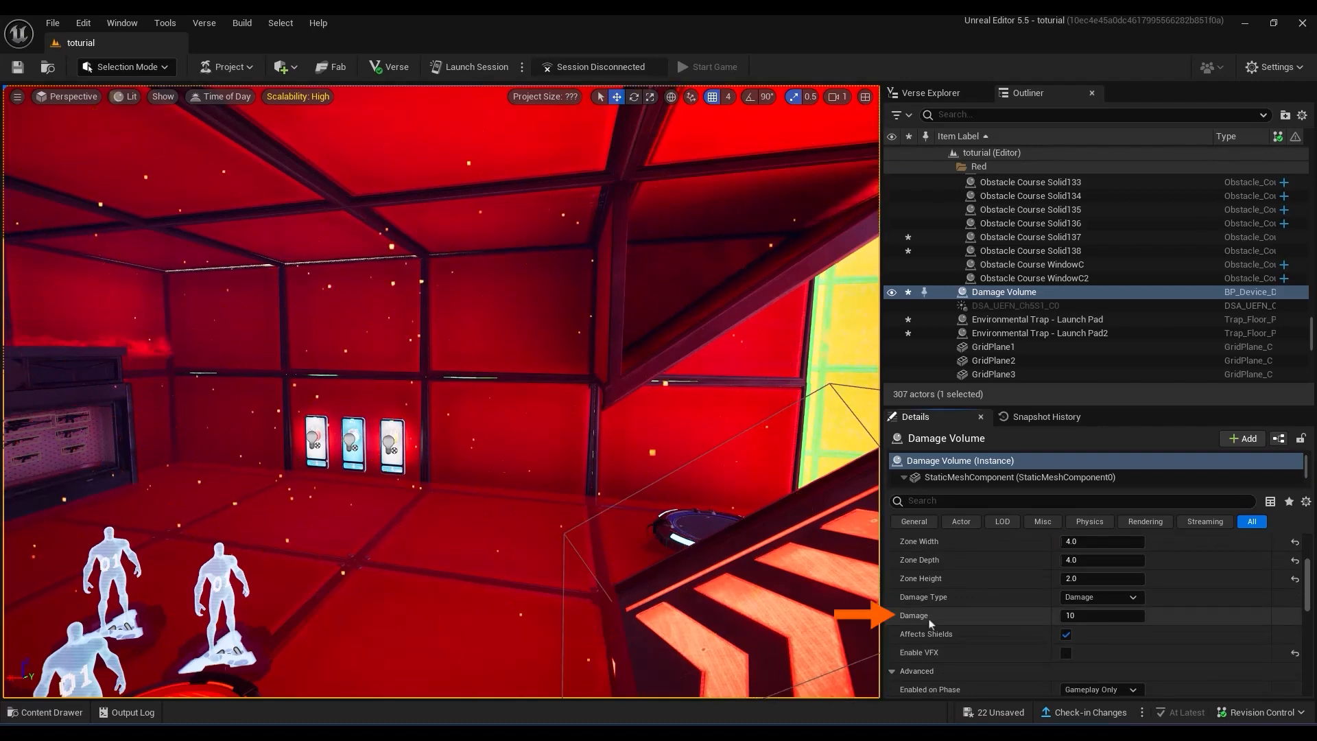
Inspect the spawn room from outside its front opening with the editor visuals hidden.
scroll(994, 617, down, 4)
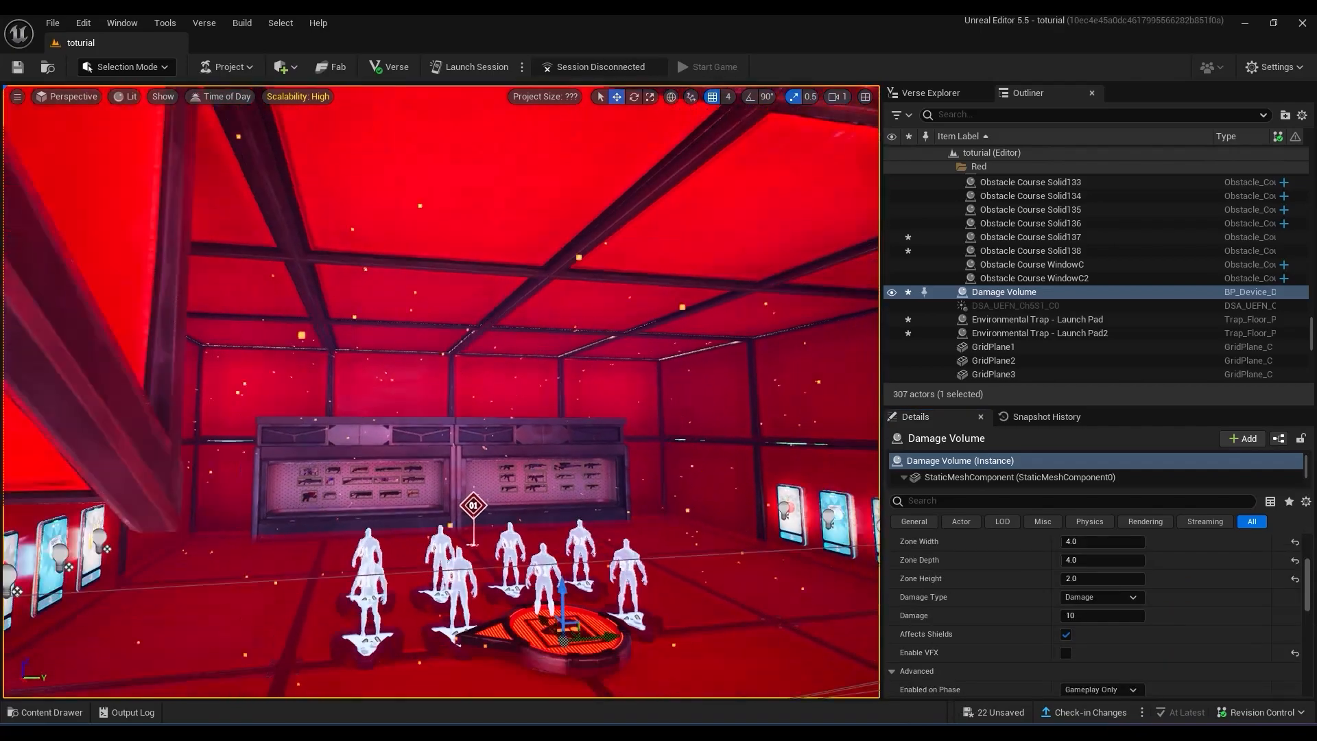
scroll(441, 391, down, 5)
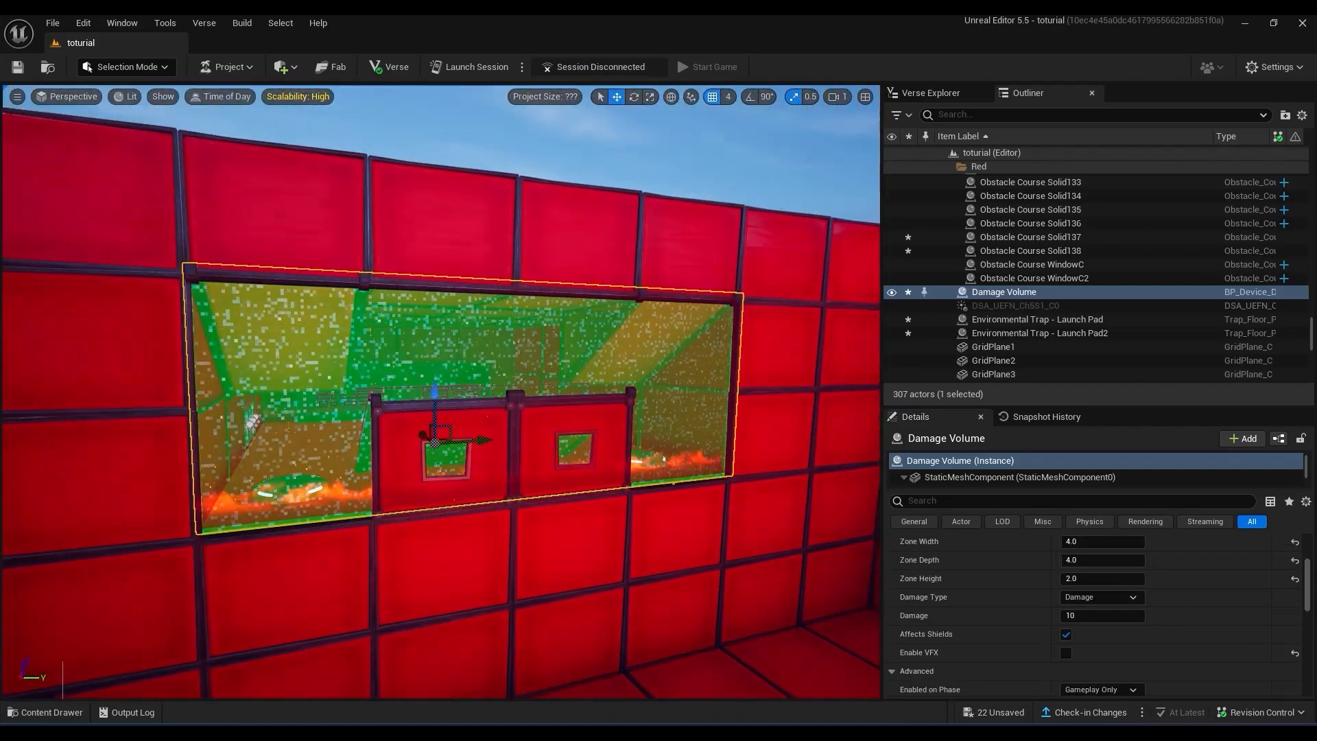
key(g)
right_drag(441, 391, 414, 392)
right_drag(673, 421, 672, 423)
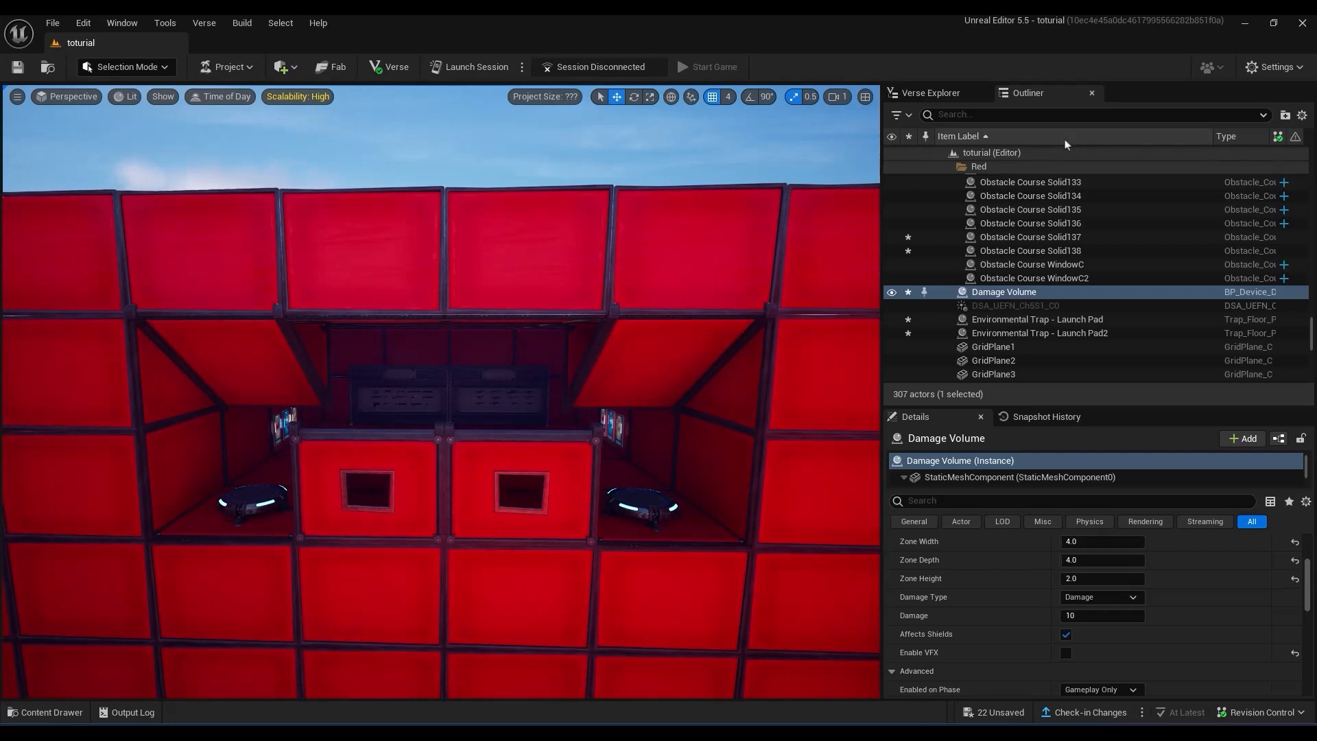
Group all the Item Placers into a new folder named Red weapons and nest it inside the Red folder.
scroll(994, 176, up, 15)
click(951, 168)
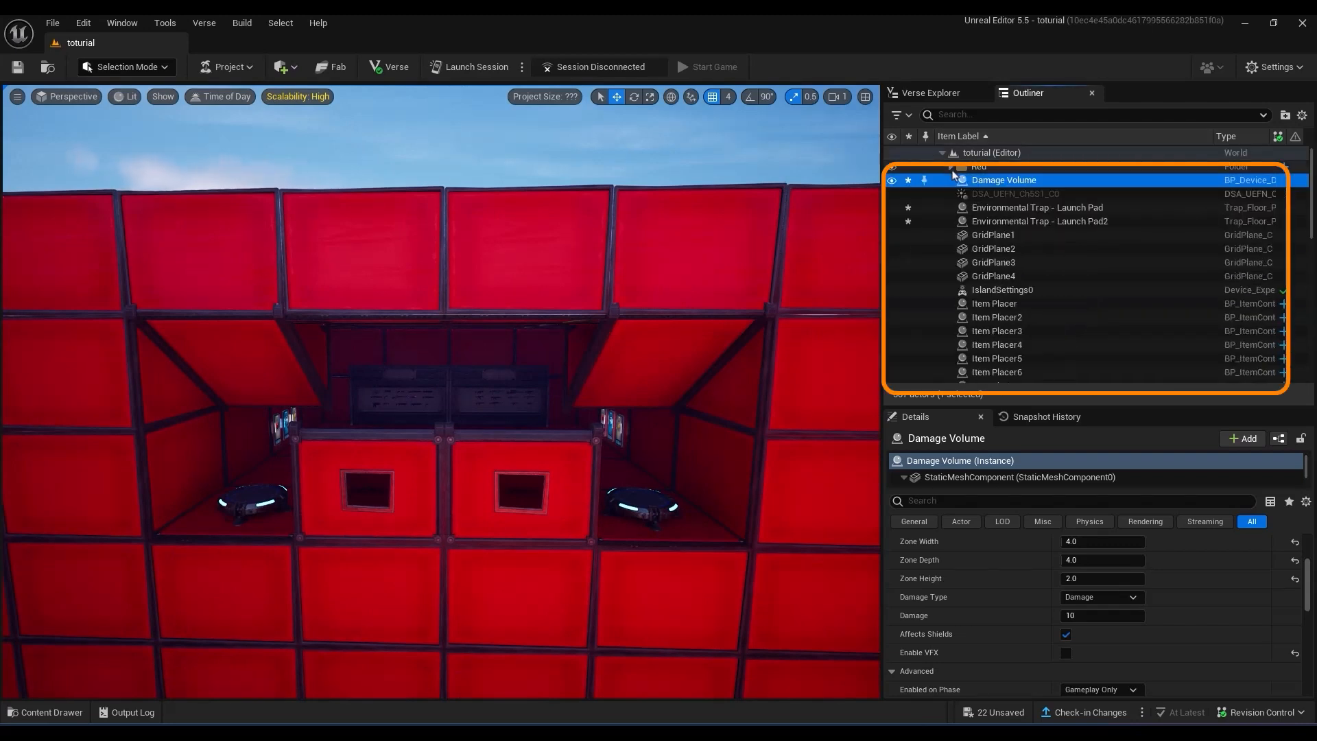
double_click(1036, 307)
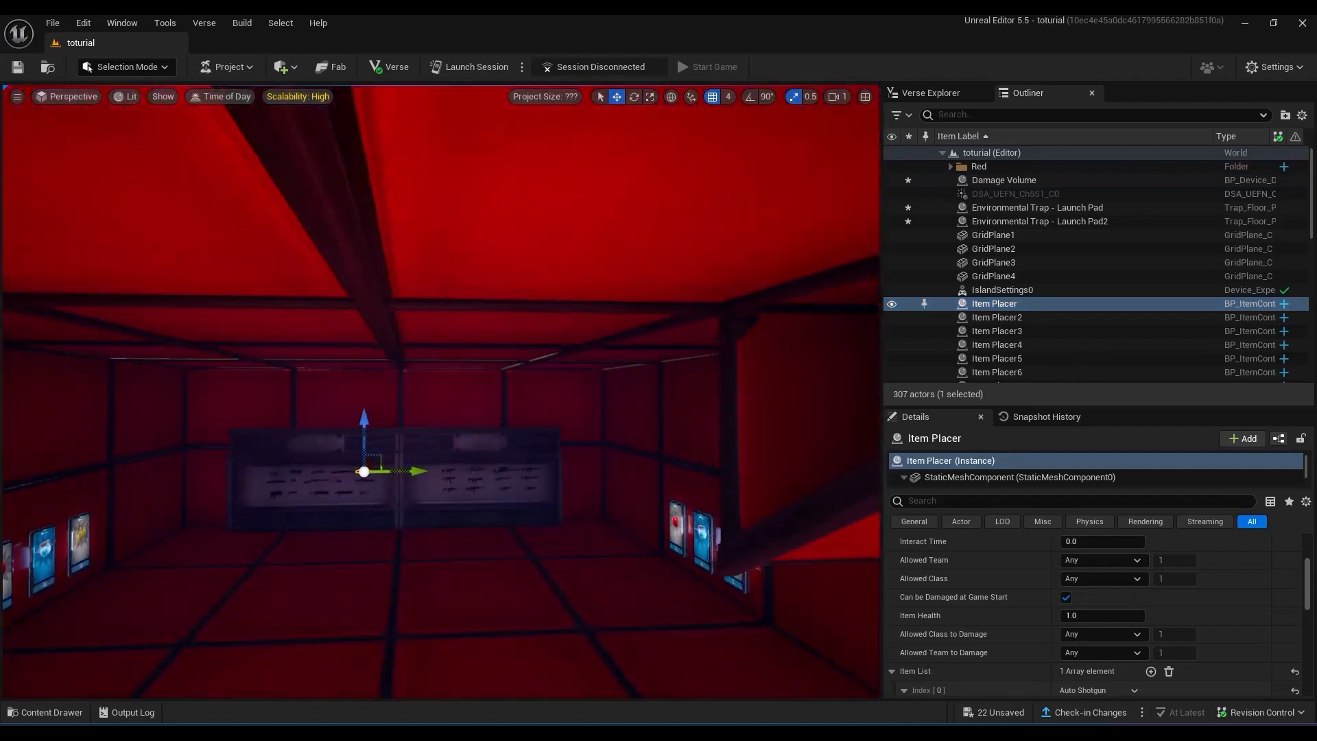
scroll(1090, 306, down, 8)
shift+click(1092, 302)
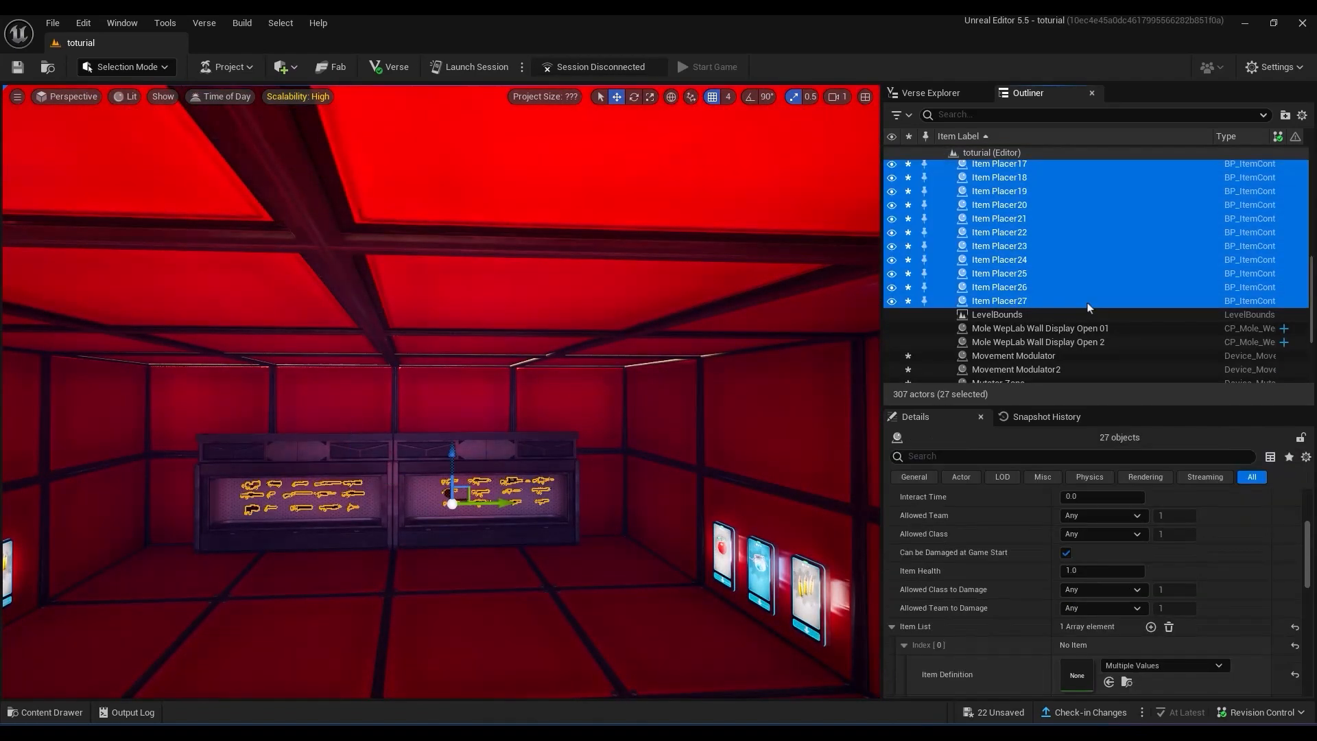
click(1285, 116)
text(Red we)
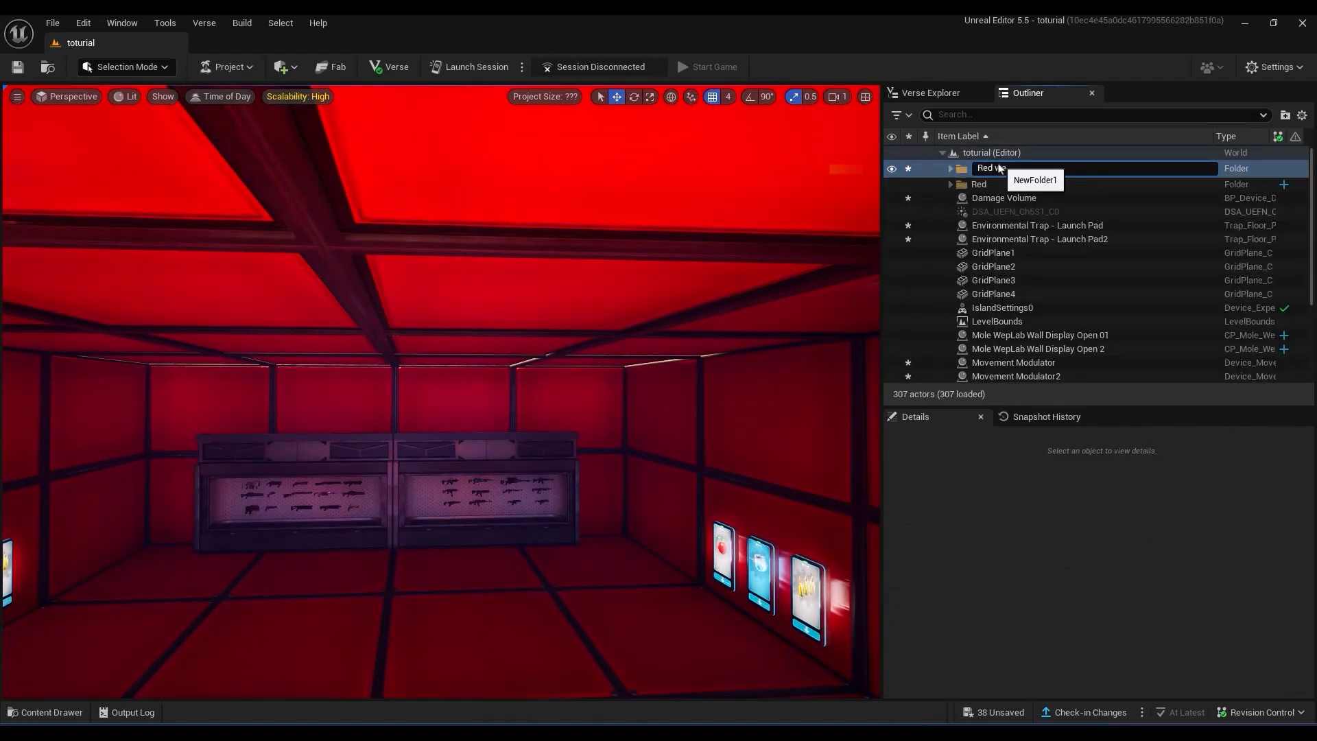
text(apons)
key(Return)
drag(953, 181, 989, 168)
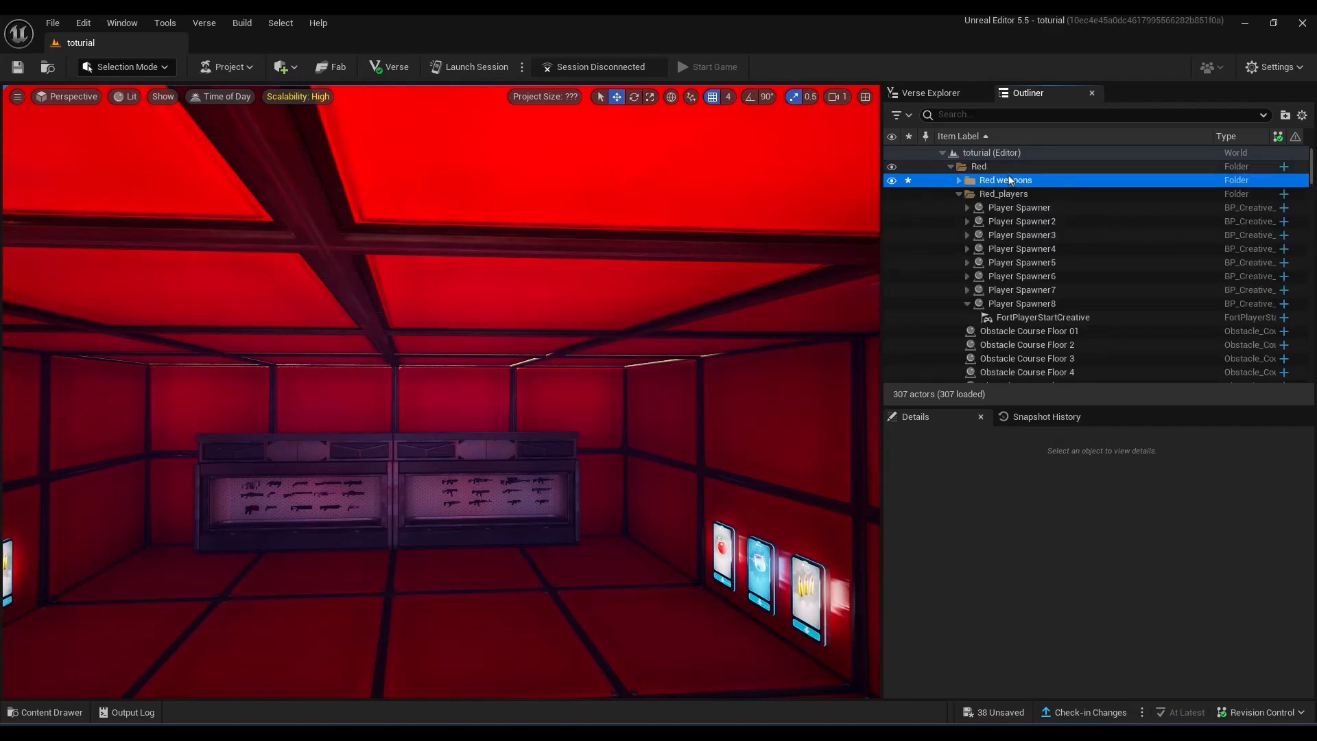
click(949, 167)
Move both Mole WepLab Wall Displays into the Red weapons folder.
click(1103, 320)
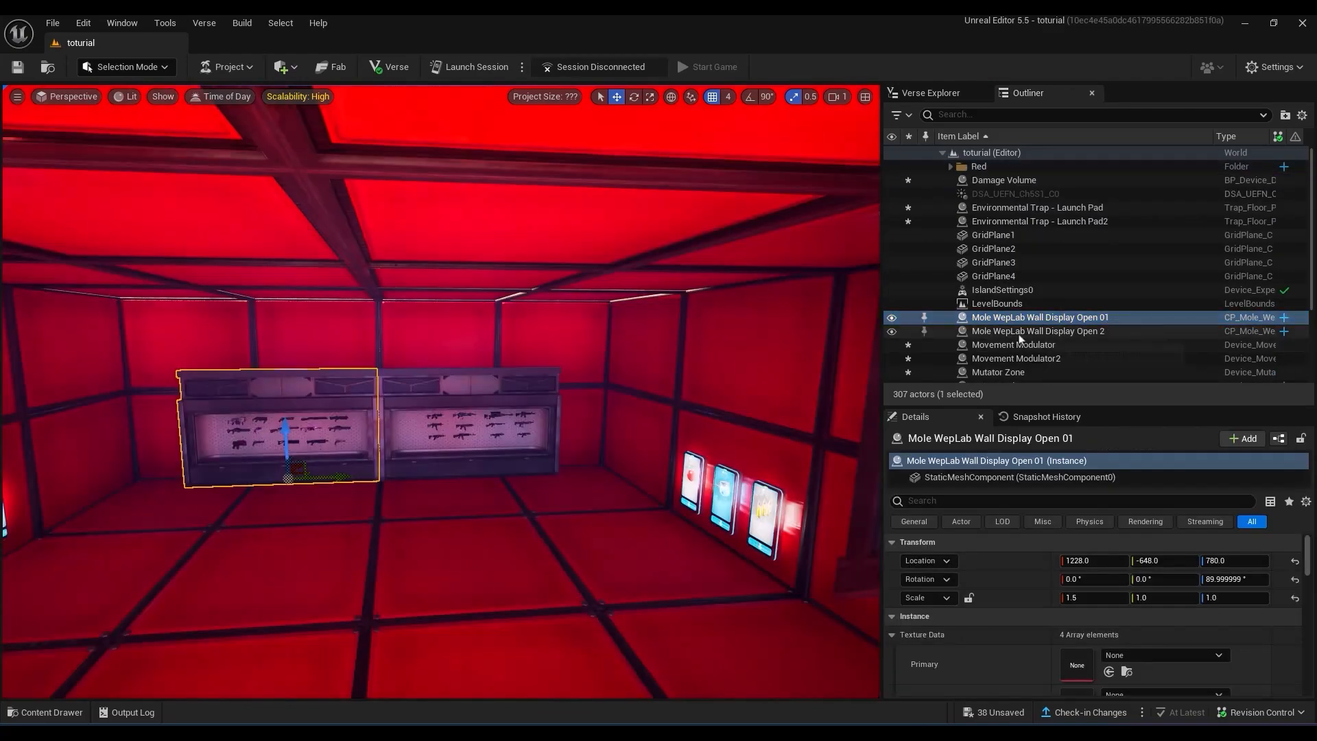
shift+click(1022, 332)
right_click(1006, 324)
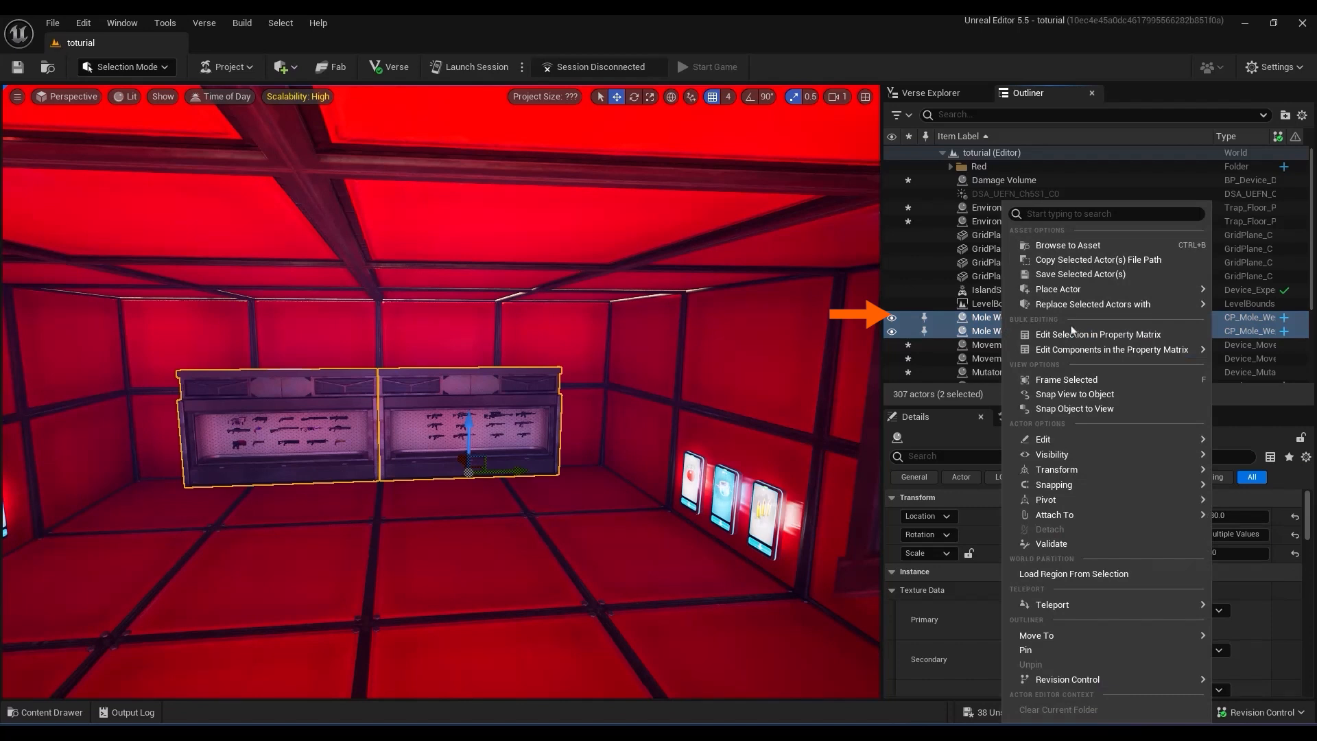
mouse_move(1049, 635)
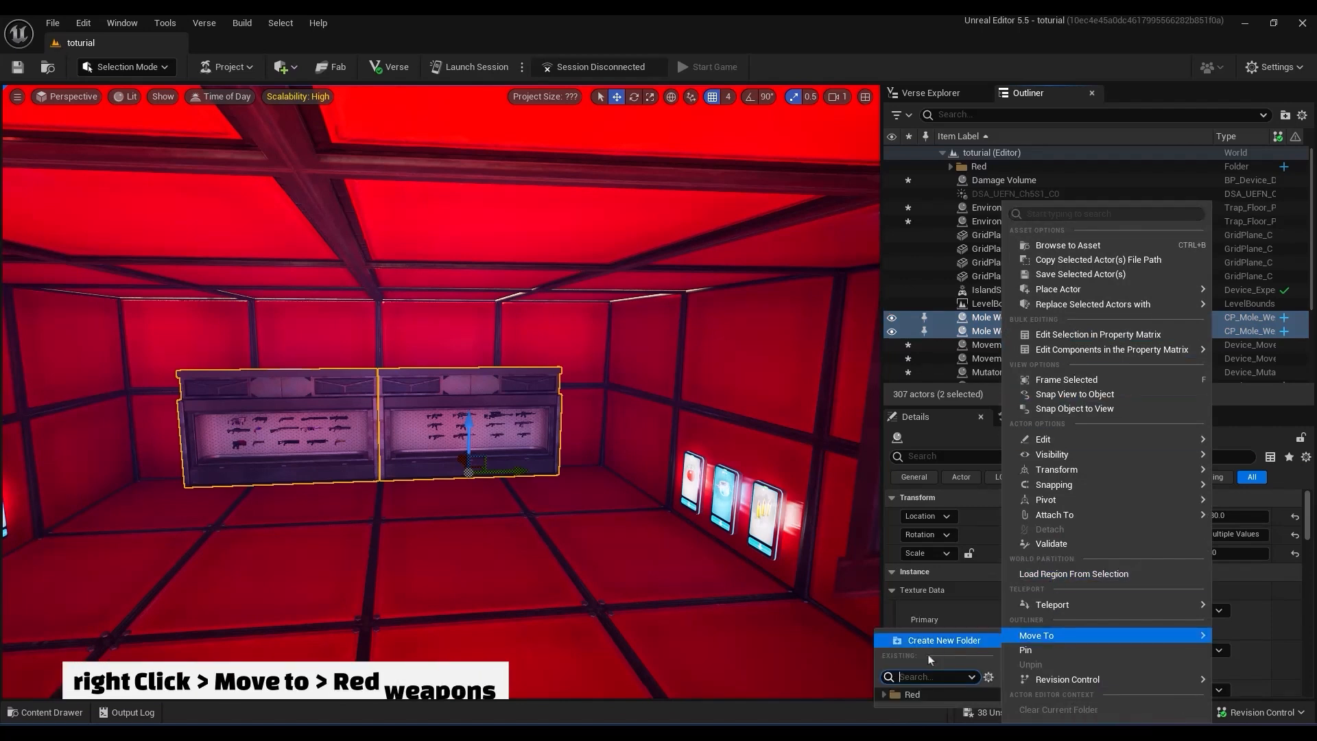
click(885, 694)
click(952, 697)
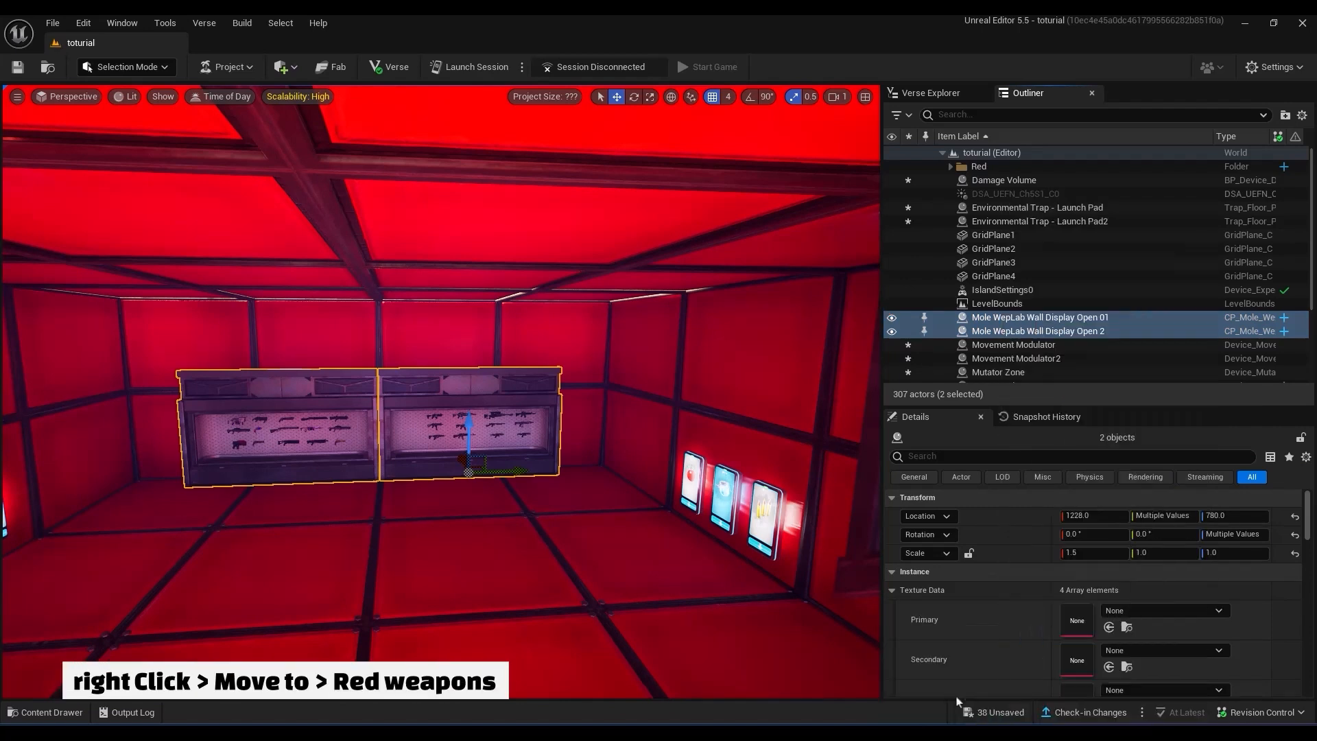
Group both Movement Modulators into a new folder named red_traps.
click(1067, 320)
right_drag(697, 361, 697, 362)
key(s)
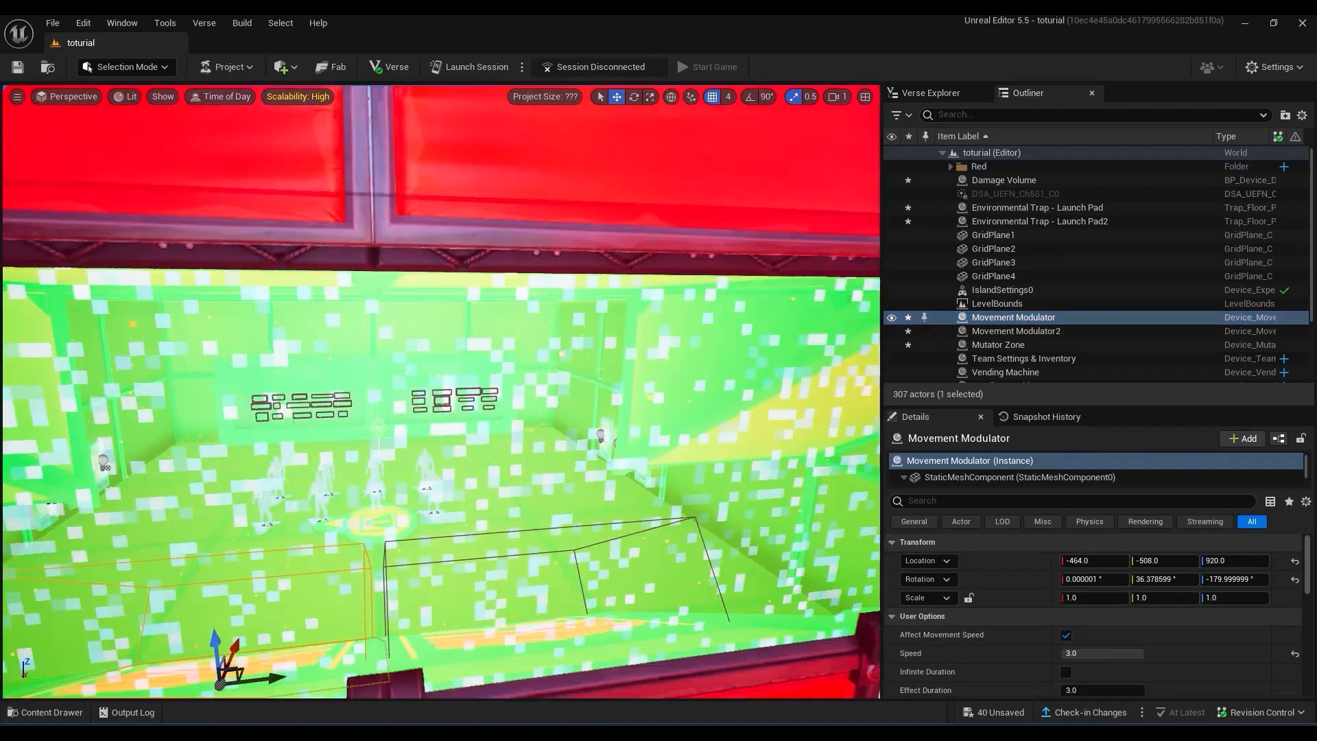
click(1059, 331)
ctrl+click(1062, 319)
right_click(1024, 330)
click(950, 282)
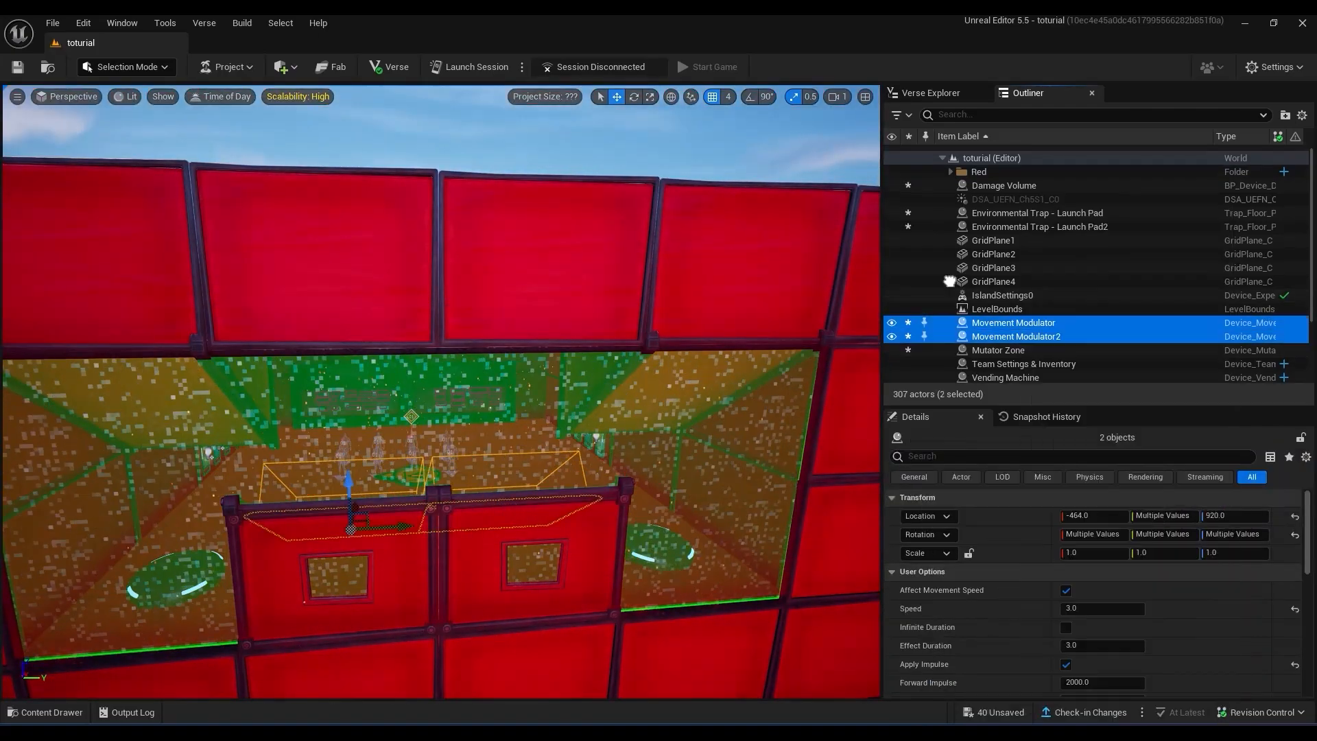
click(1285, 115)
text(red_traps)
key(Return)
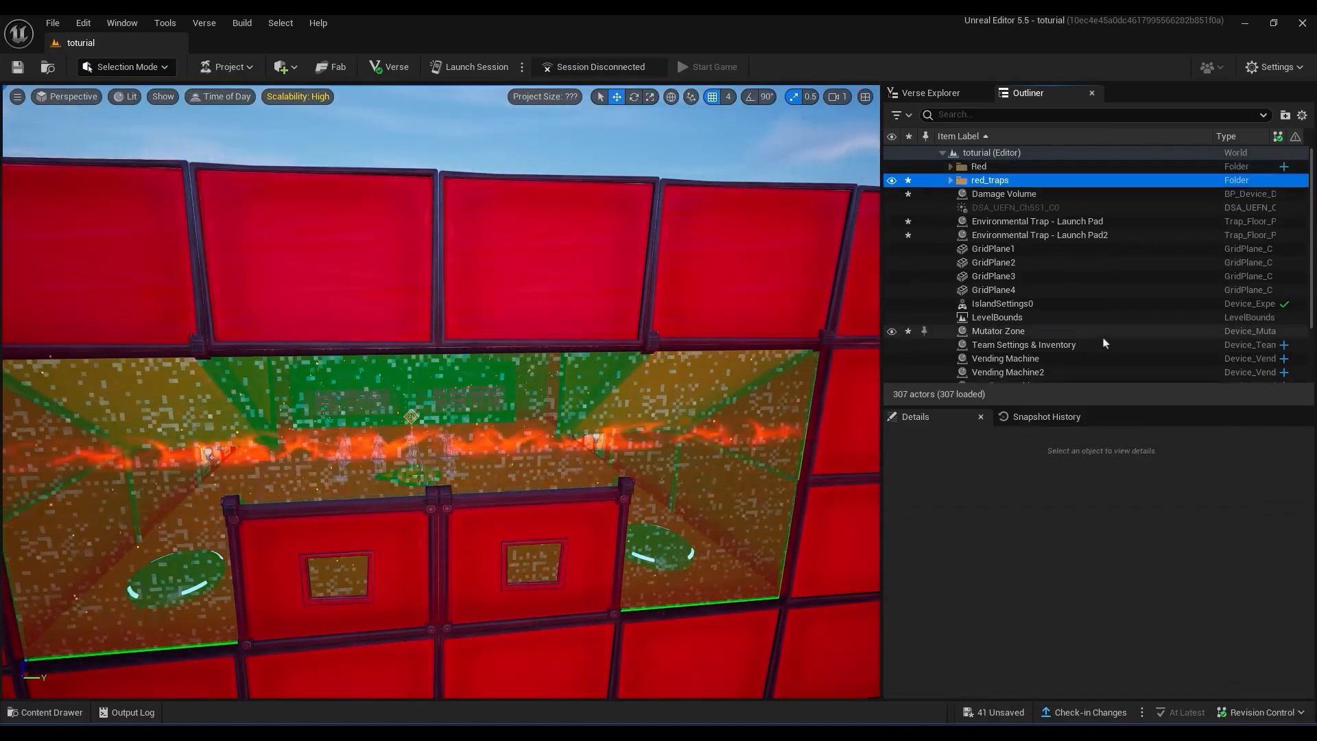
Move both Launch Pads into the red_traps folder and nest that folder inside Red.
key(w)
right_drag(697, 361, 697, 361)
click(1029, 221)
ctrl+click(1042, 234)
right_click(1060, 234)
mouse_move(1140, 634)
click(987, 695)
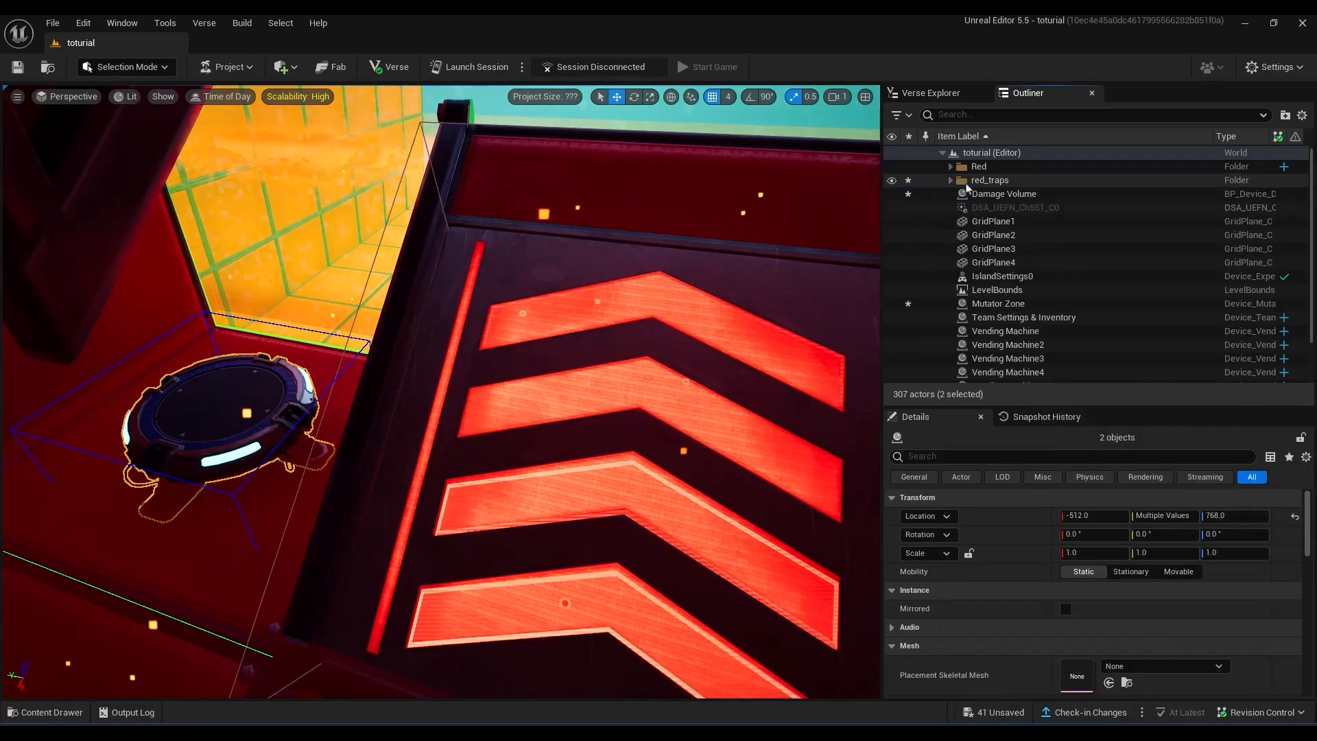
drag(974, 180, 974, 167)
click(950, 167)
Group the six Vending Machines into a new folder named red vending and nest it inside the Red folder.
click(1061, 317)
scroll(1070, 354, down, 1)
shift+click(1060, 348)
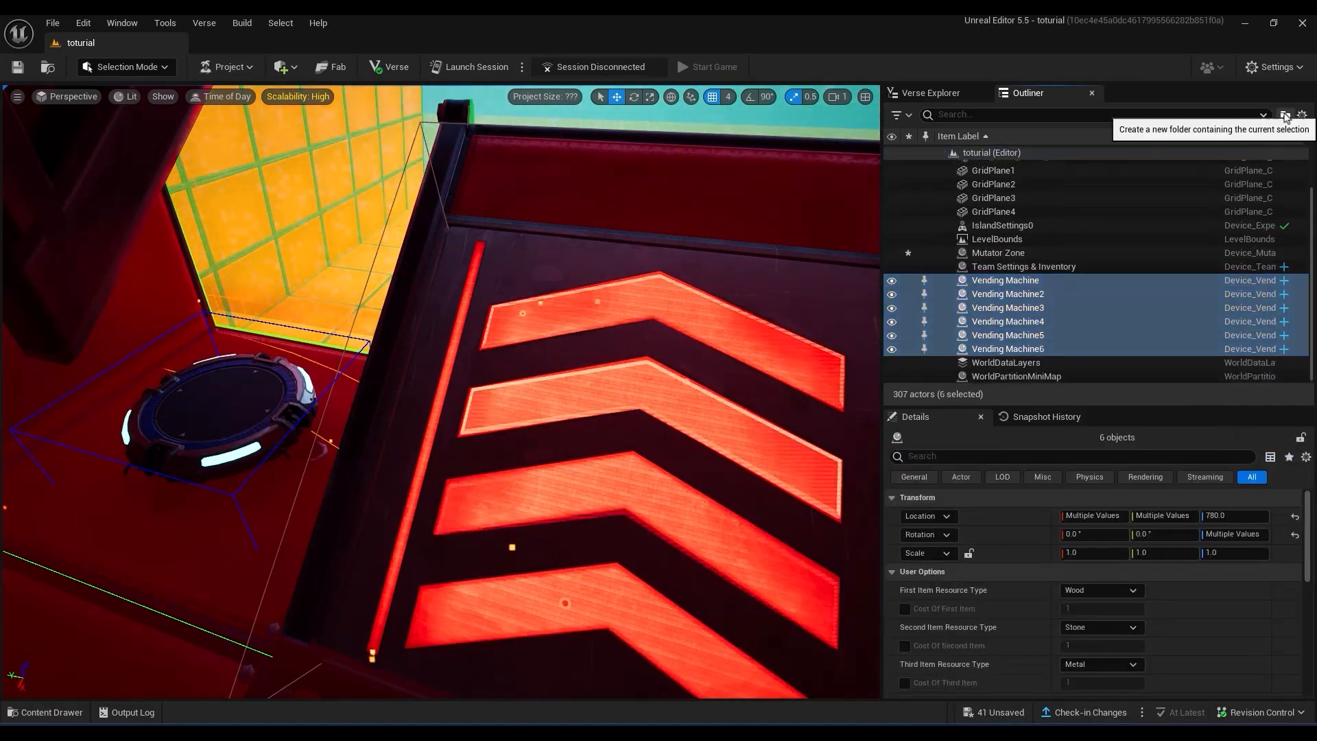
click(1286, 115)
text(red_vending)
key(Return)
drag(980, 183, 979, 167)
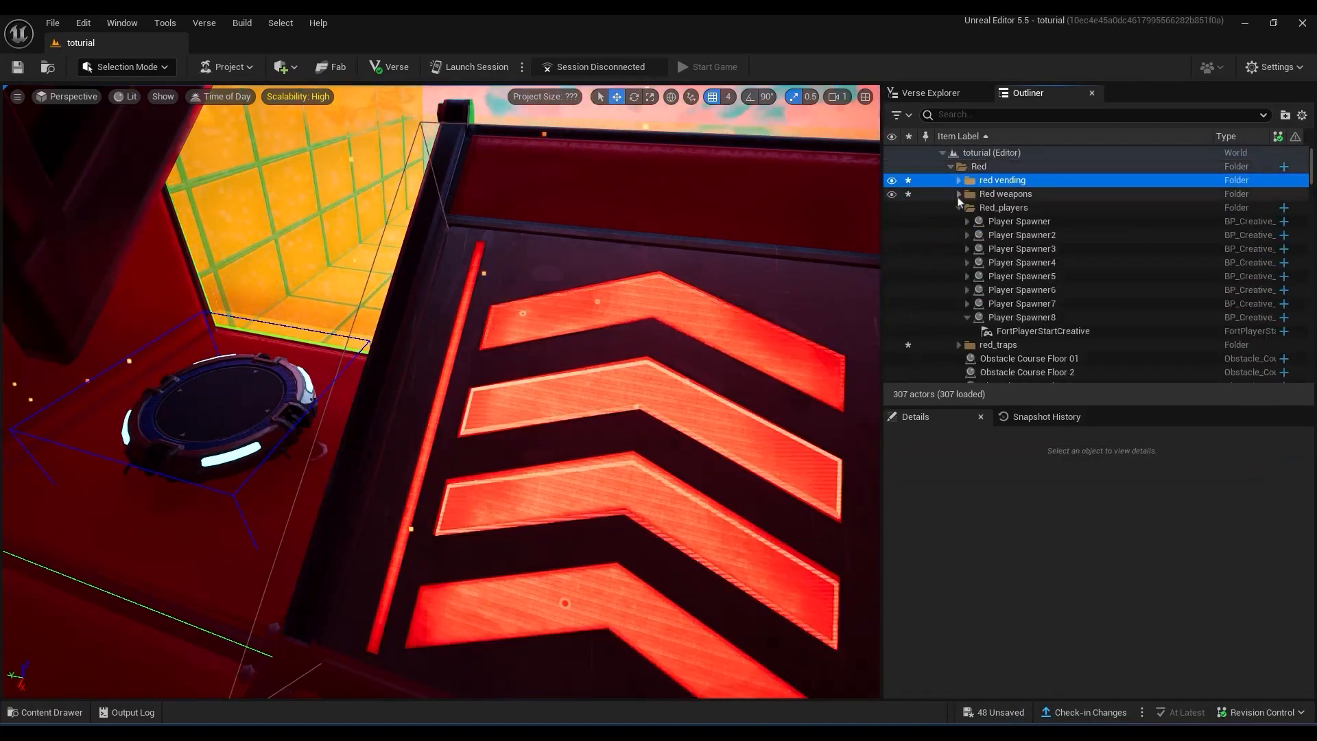
click(951, 166)
Group the Mutator Zone and Damage Volume into a new folder named red zone and nest it inside the Red folder.
click(1053, 292)
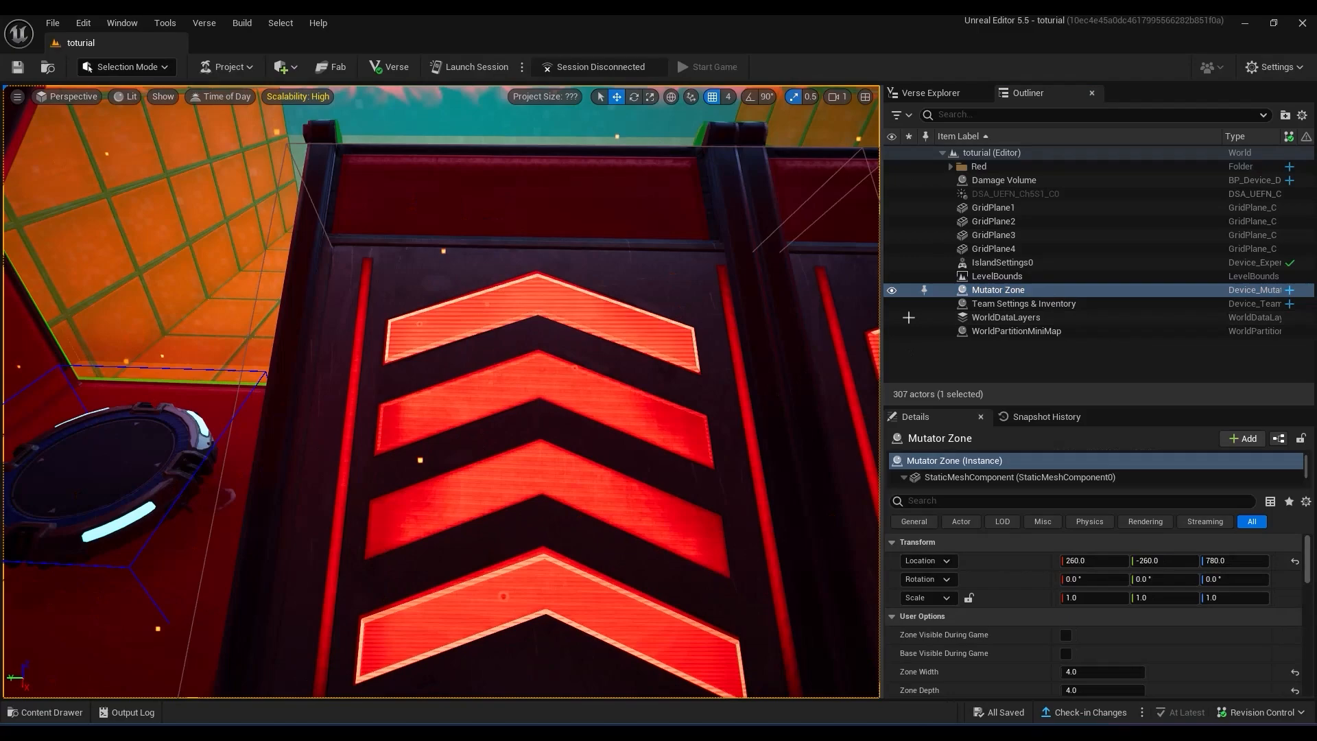
ctrl+click(994, 180)
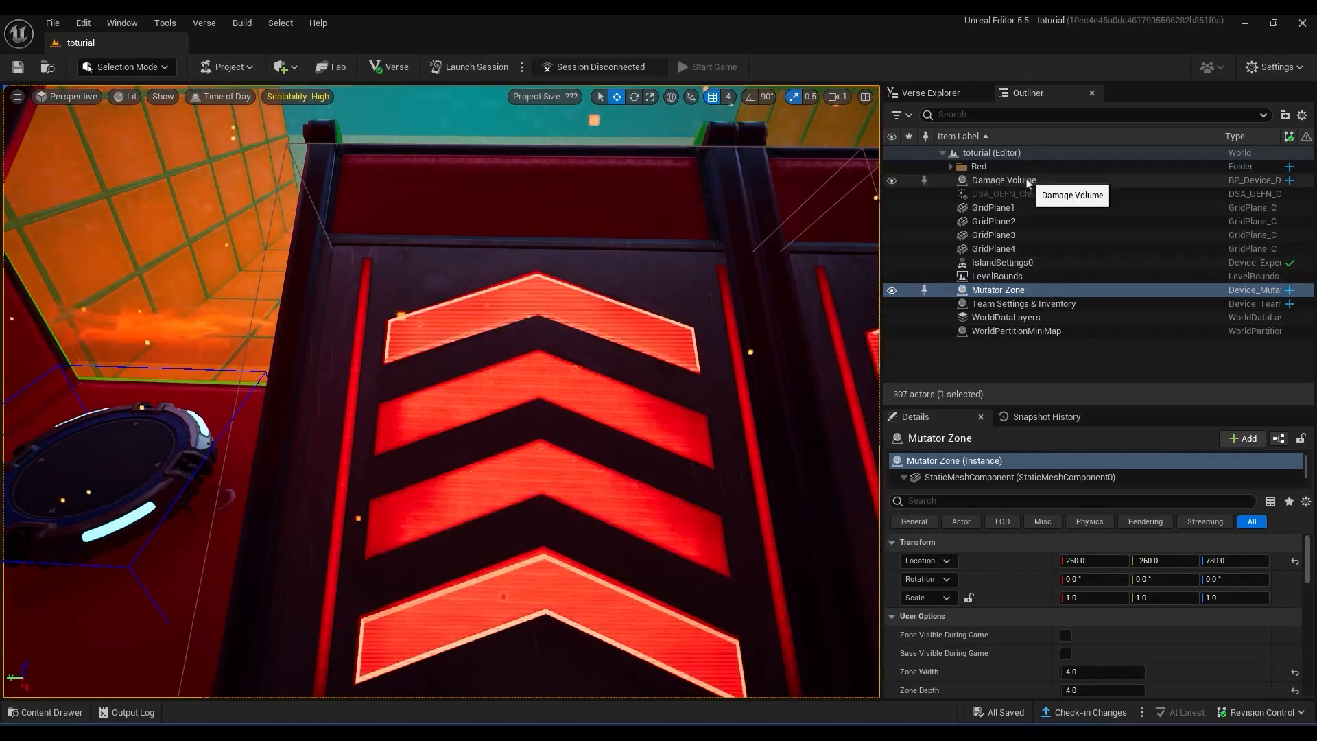
click(1285, 115)
text(red_zone)
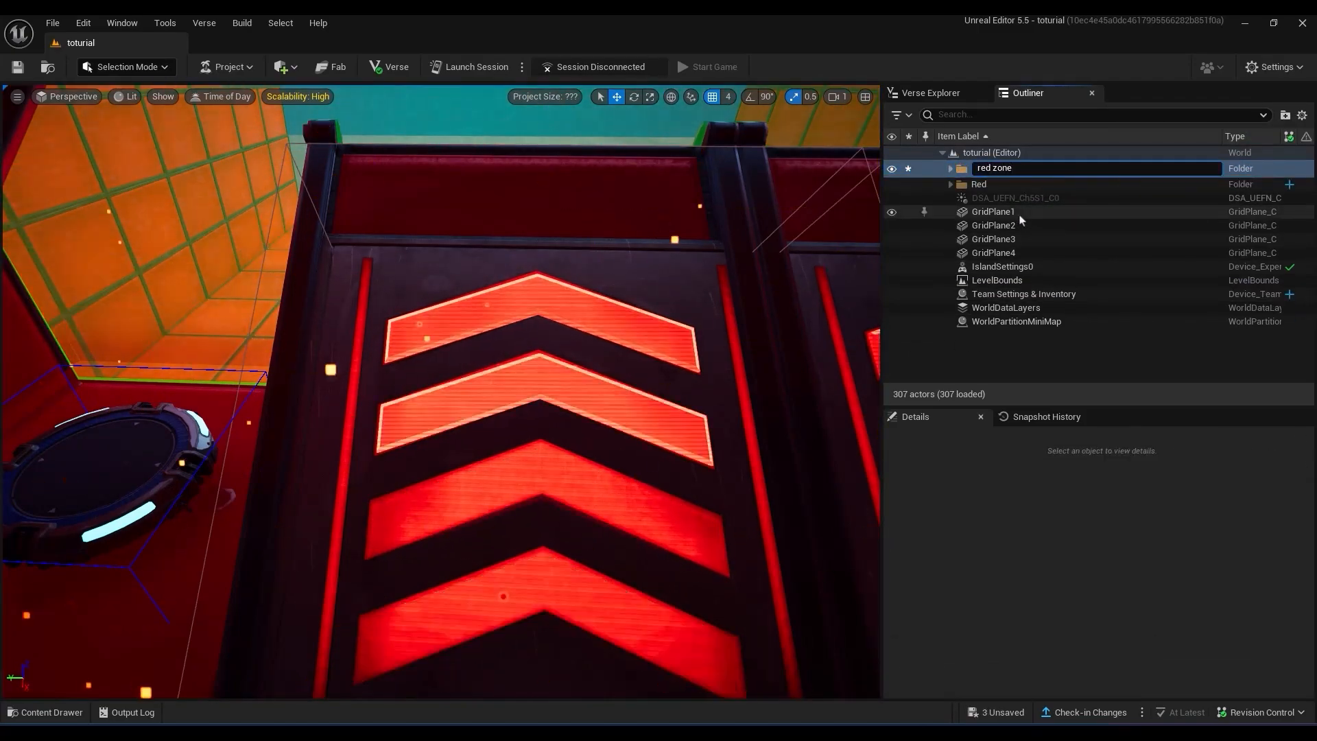
key(Return)
click(952, 180)
drag(982, 181, 979, 168)
Group all the red Obstacle Course building pieces into a new folder named red building inside the Red folder, and collapse Red.
click(1029, 249)
drag(1310, 174, 1310, 374)
shift+click(994, 240)
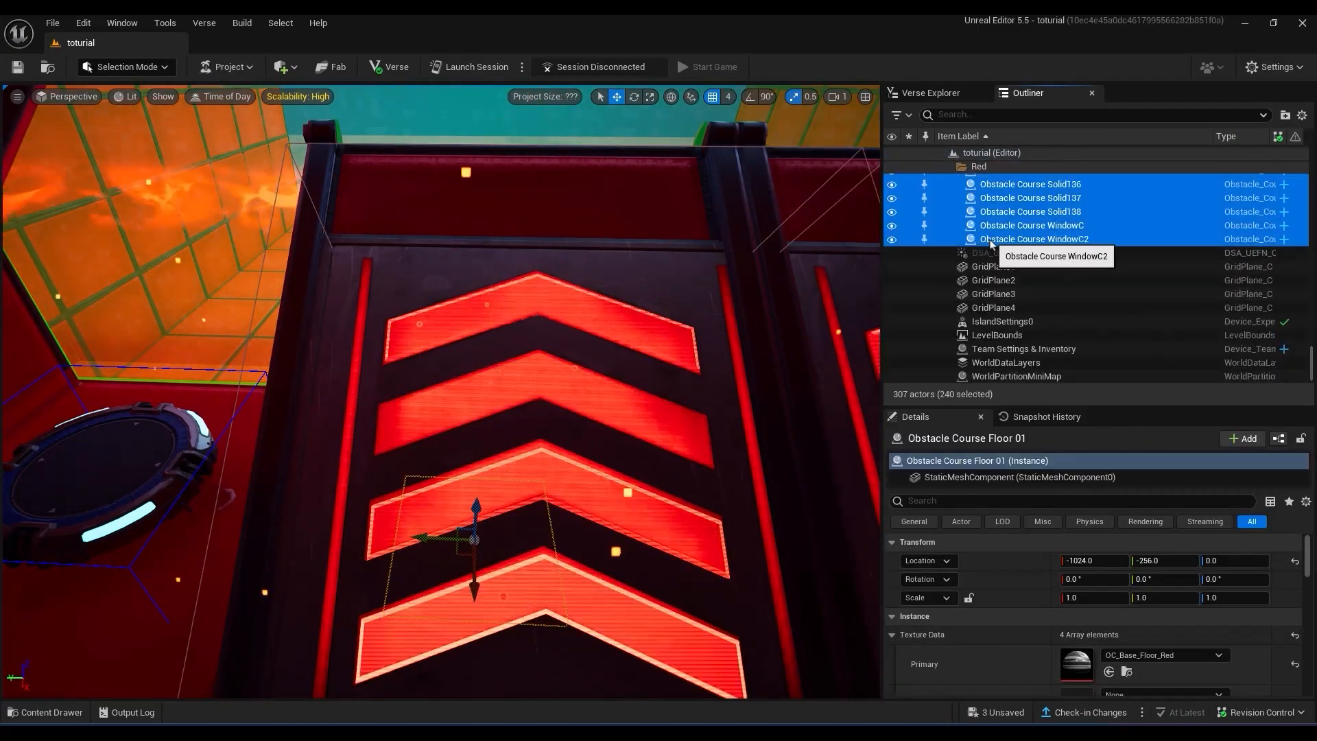
click(1285, 115)
double_click(1006, 183)
key(F2)
text(red building)
key(Return)
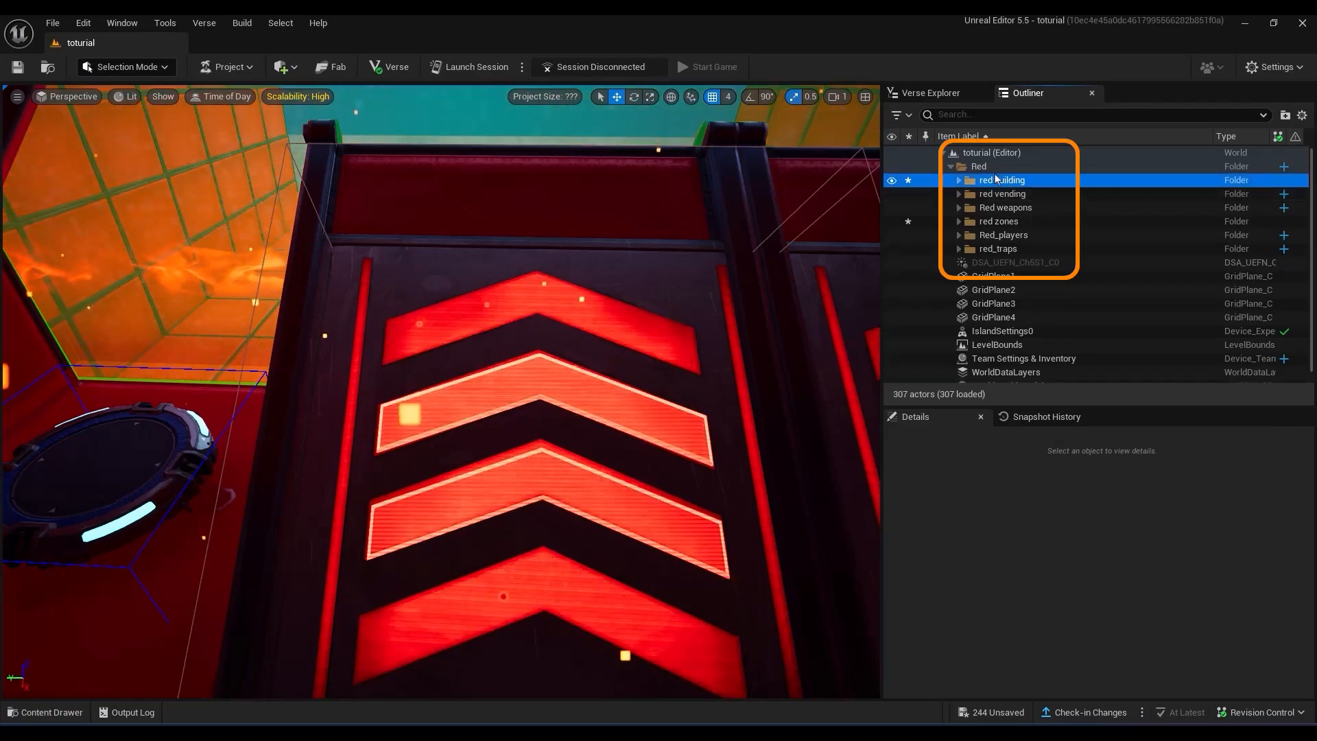
click(951, 166)
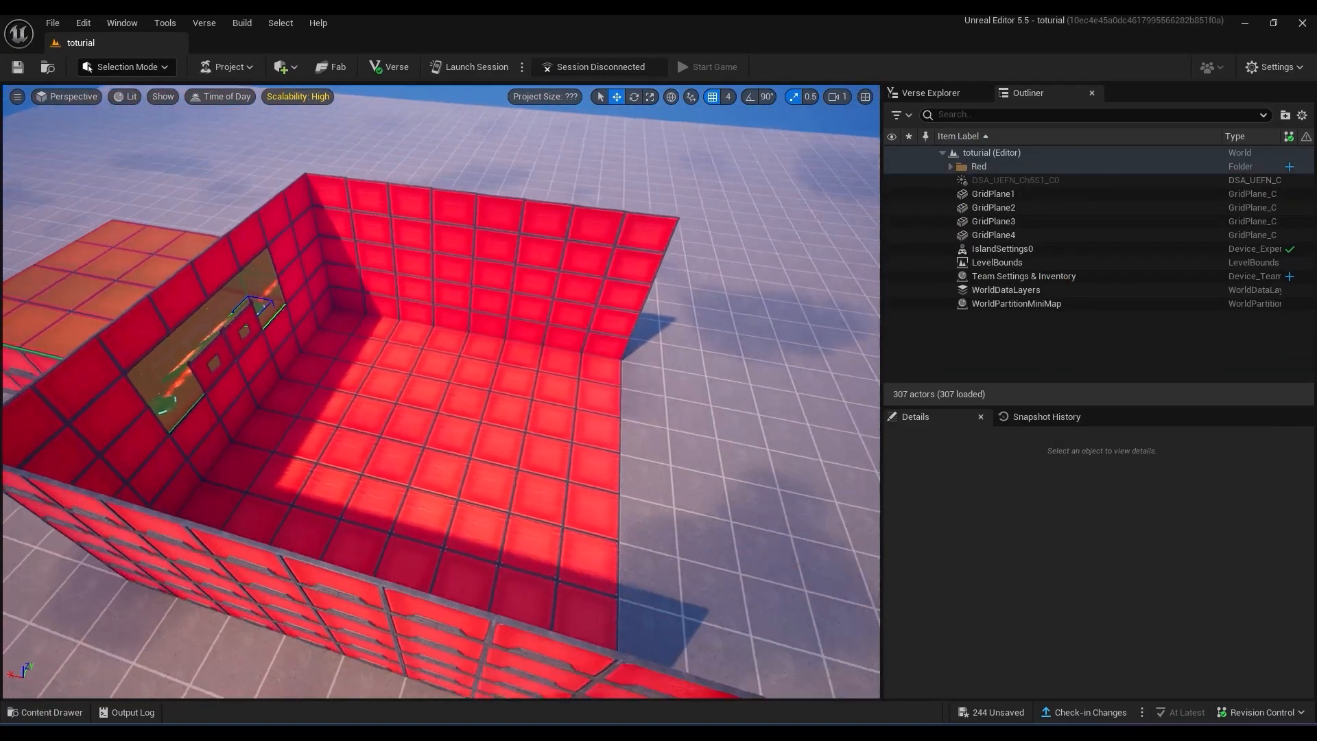
Select all descendants of the Red folder and duplicate the whole red base, offsetting the copy toward the arena's open side.
key(s)
mouse_move(441, 392)
right_down()
mouse_move(480, 384)
mouse_move(449, 369)
right_up()
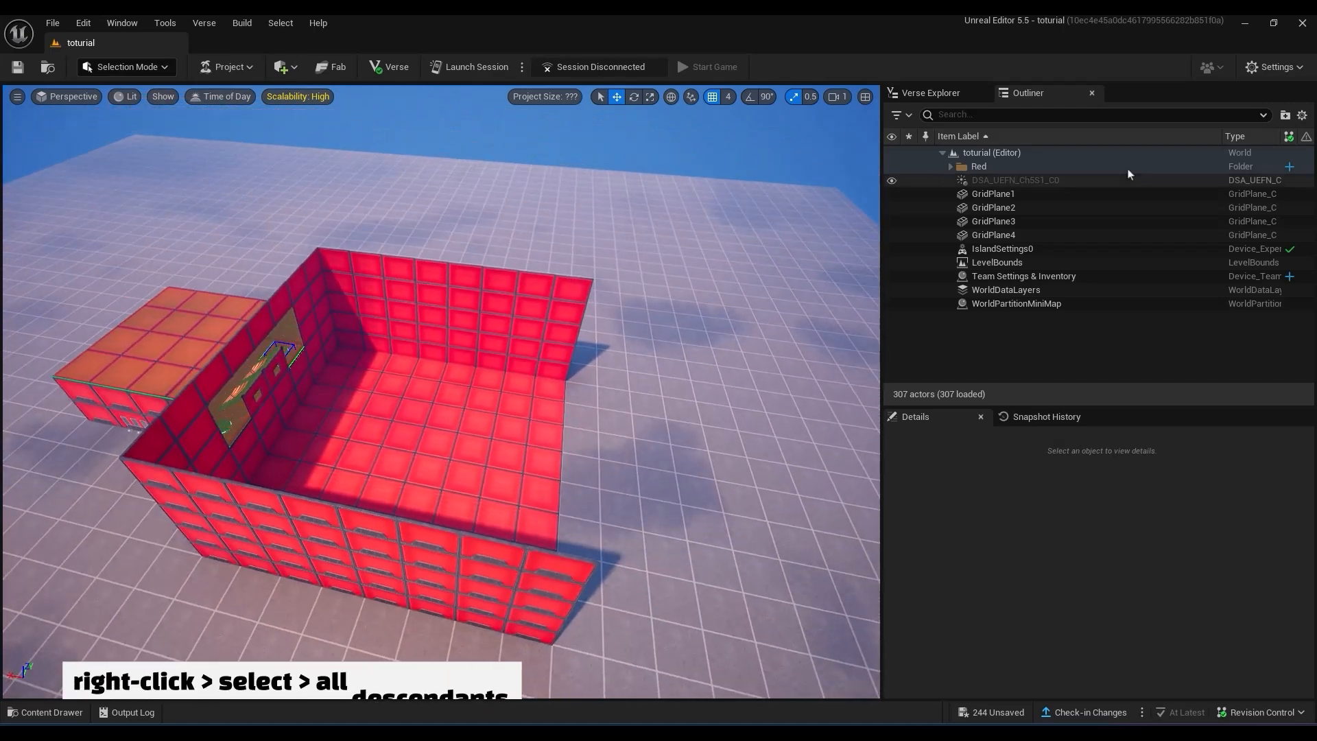
right_click(986, 166)
mouse_move(1043, 238)
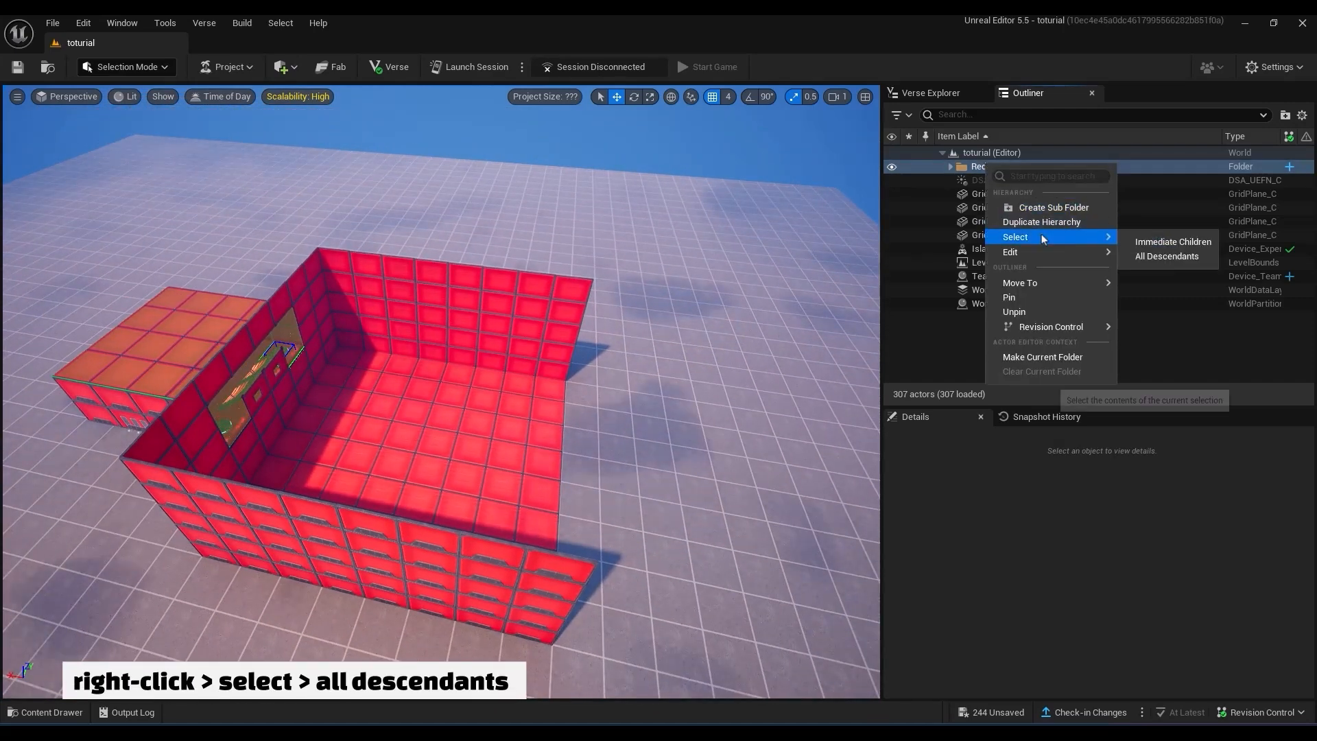
click(1191, 262)
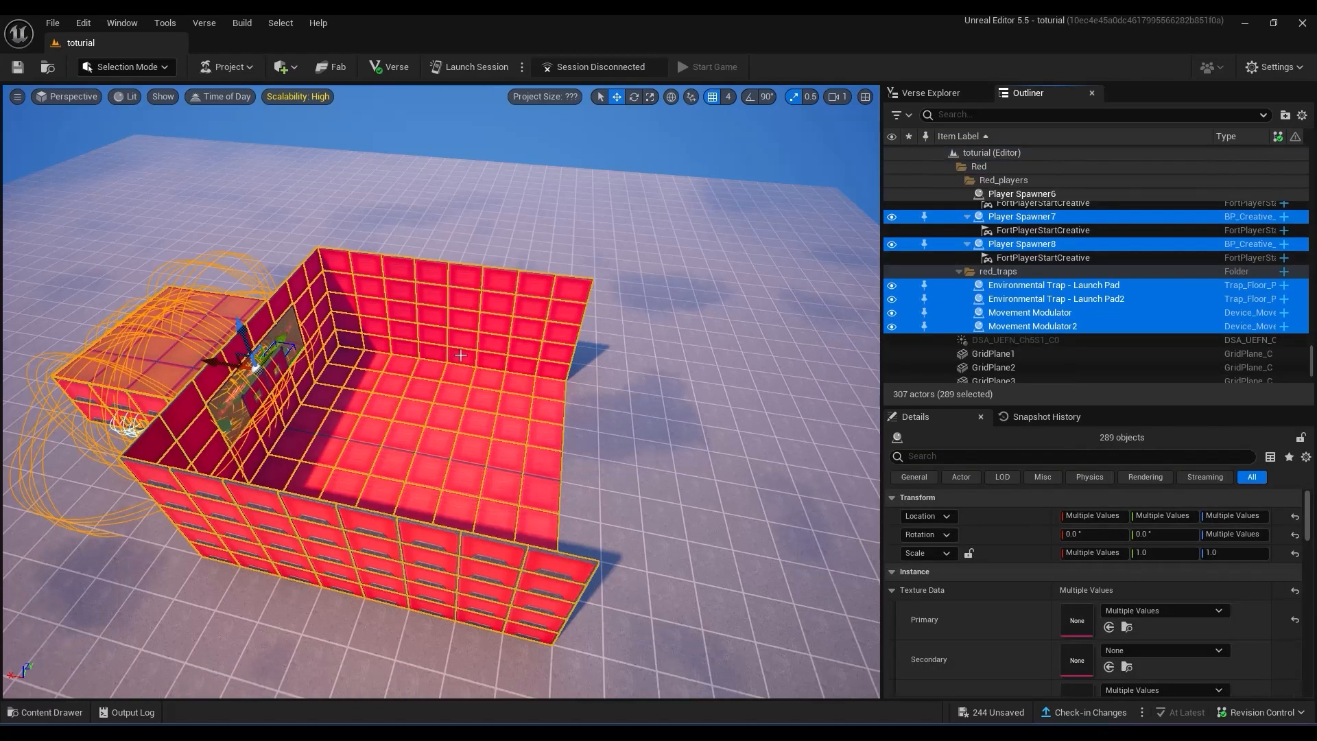
right_drag(336, 398, 337, 397)
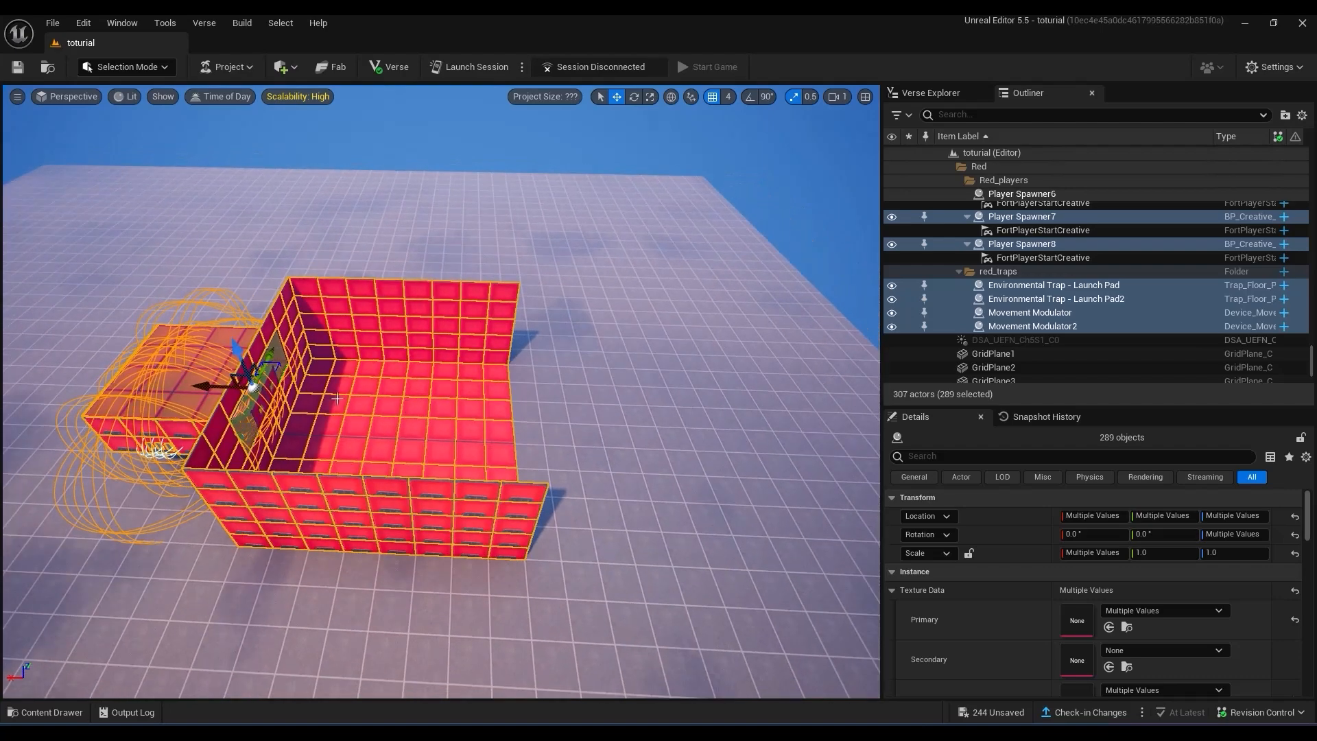
alt+drag(209, 386, 419, 416)
alt+drag(418, 417, 439, 419)
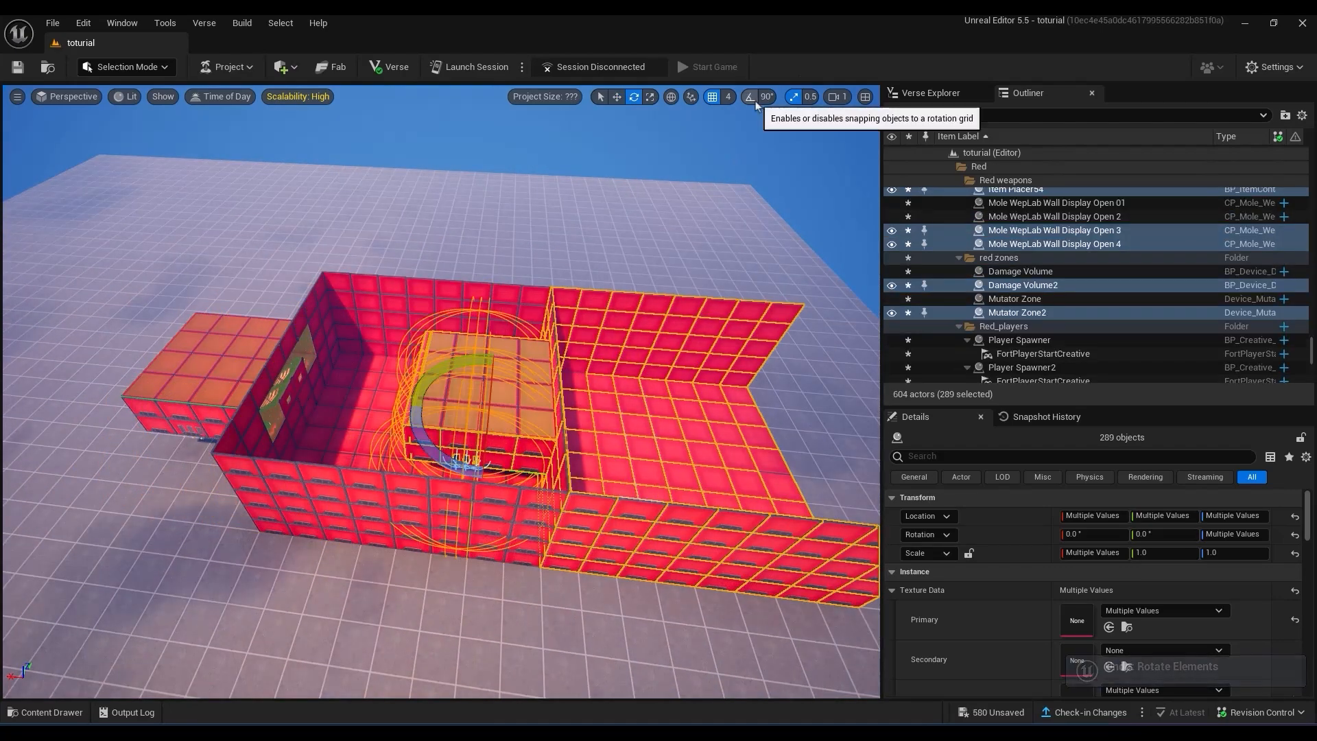
Rotate the duplicated base 180 degrees with rotation snapping enabled, and move it away so its open side faces the original base.
click(755, 101)
drag(439, 449, 521, 474)
key(w)
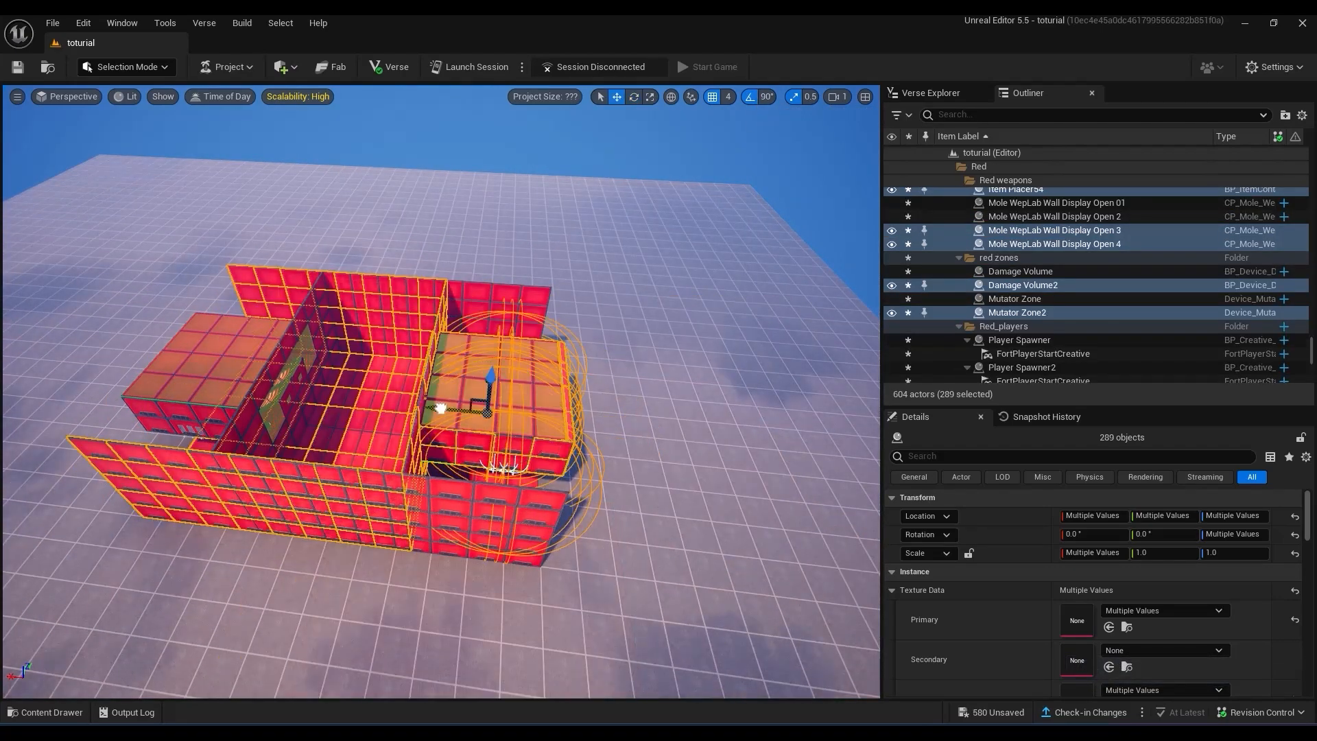
drag(441, 406, 851, 449)
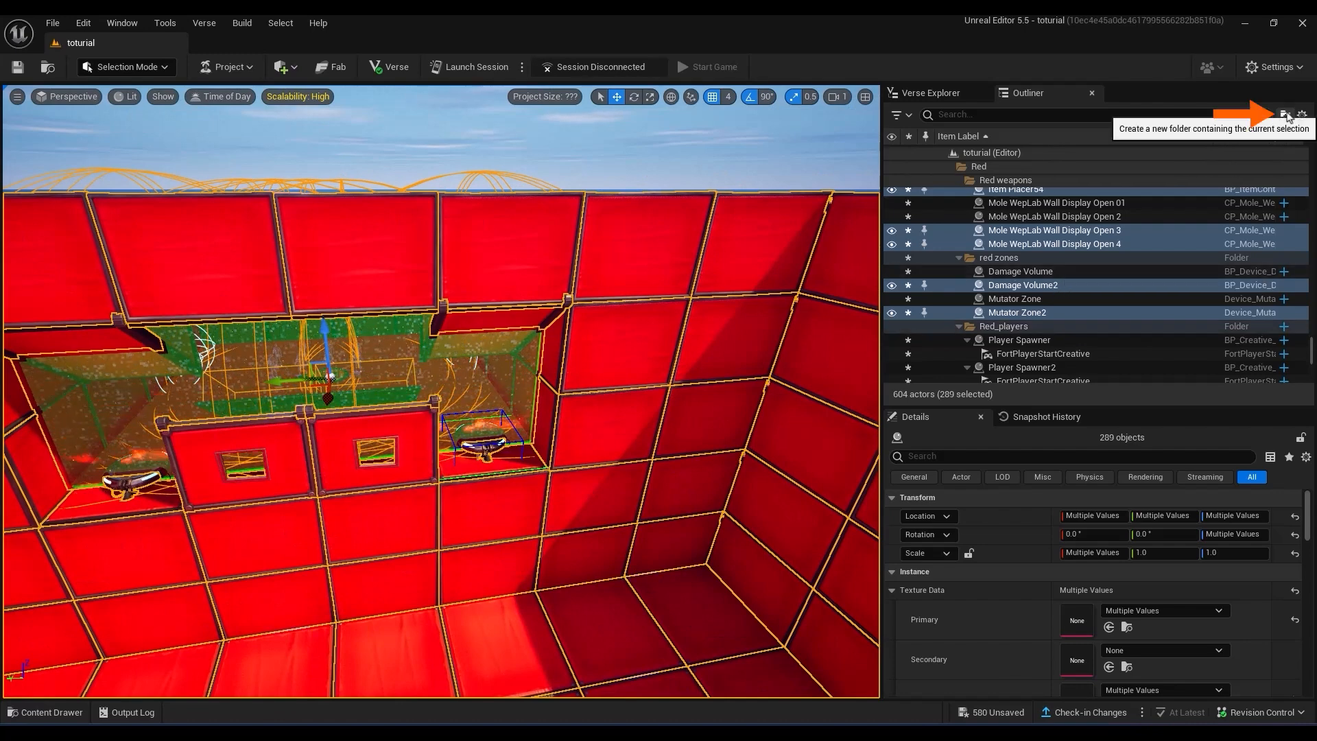
Create a new outliner folder named blue containing the selected actors of the duplicated base.
click(1285, 115)
text(b)
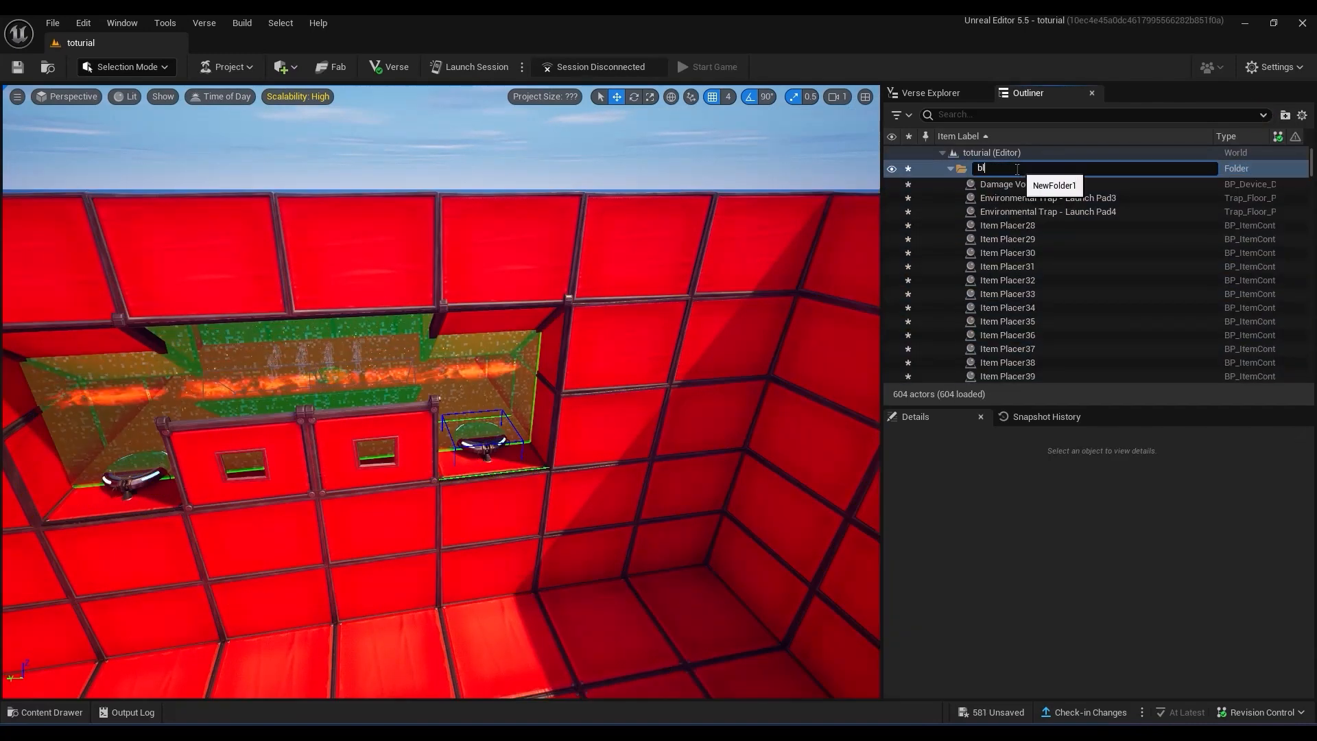
text(lue)
key(Return)
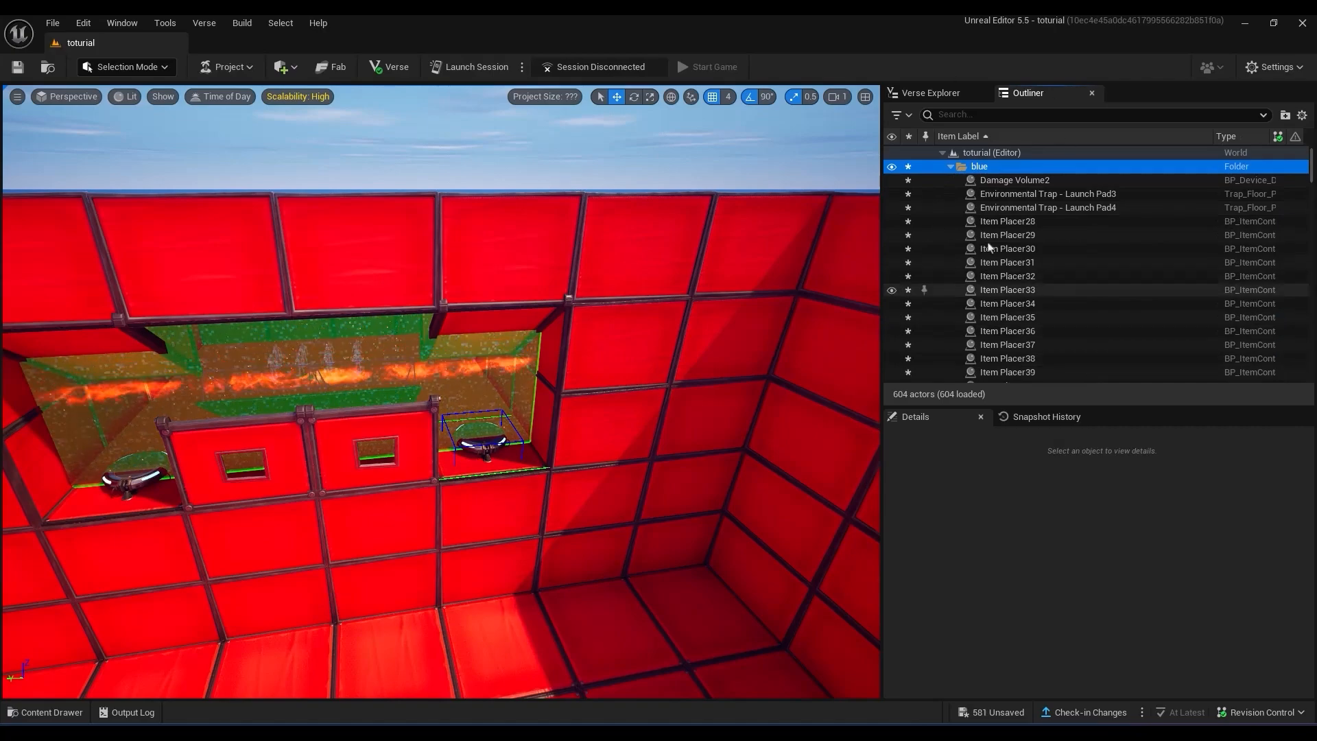
Collapse the blue folder and select the six vending machines of the duplicated base together.
click(951, 167)
key(w)
right_drag(617, 308, 301, 336)
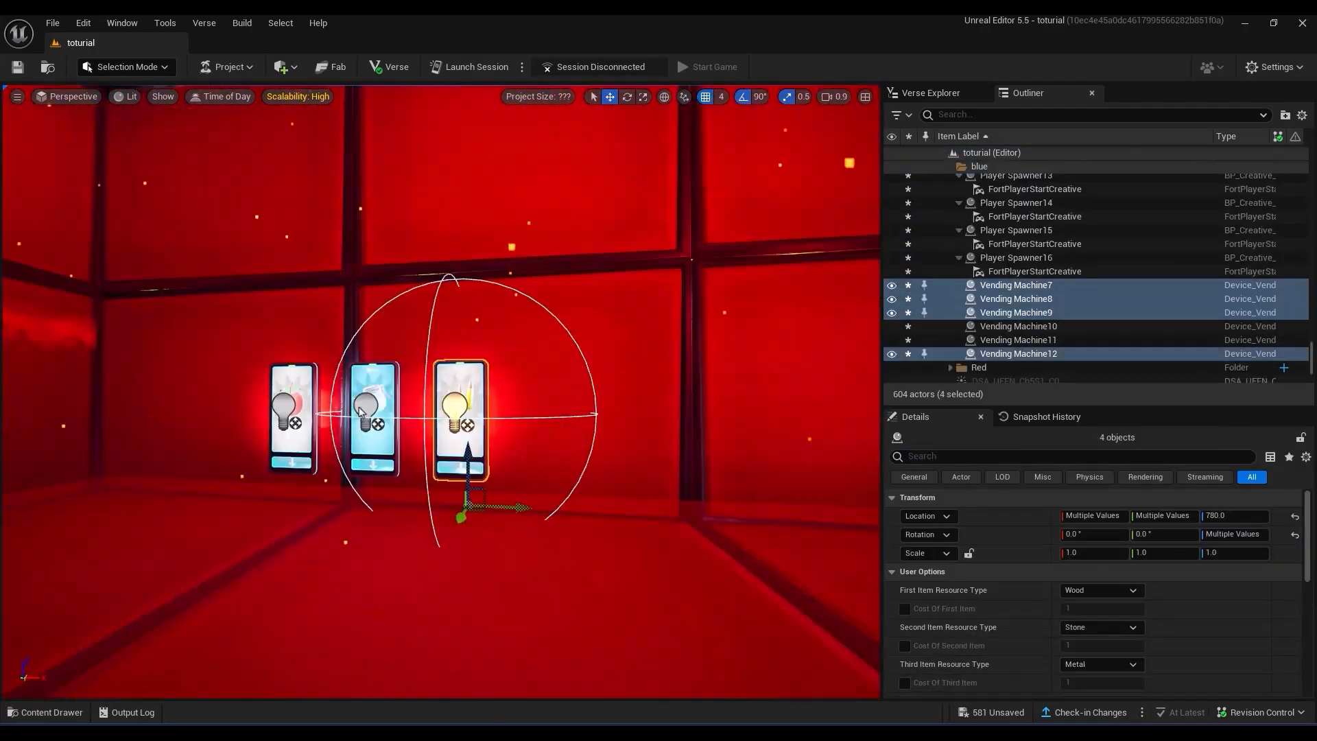
ctrl+click(361, 410)
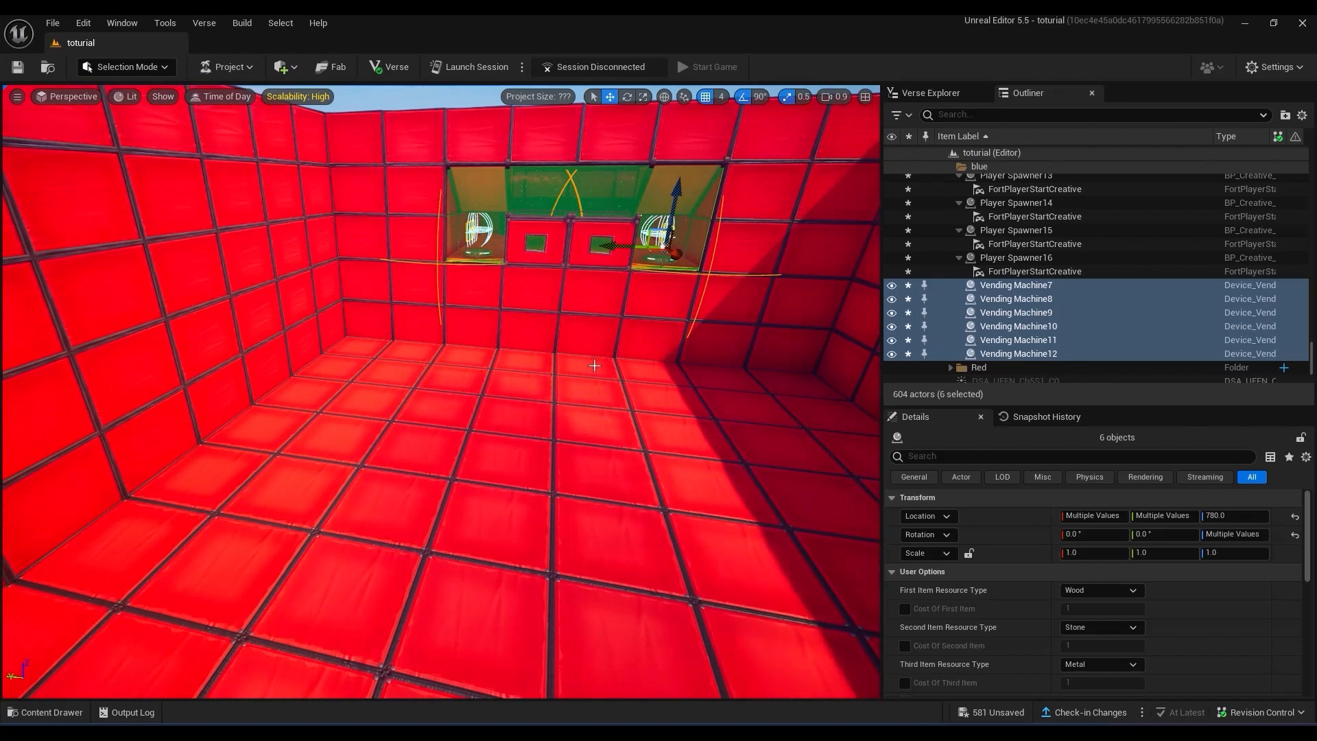
Replace Obstacle Course Floor 97 through 192 in the blue folder with Obstacle Course Floor 01 from the Obstacle Course Gallery Blue.
click(595, 364)
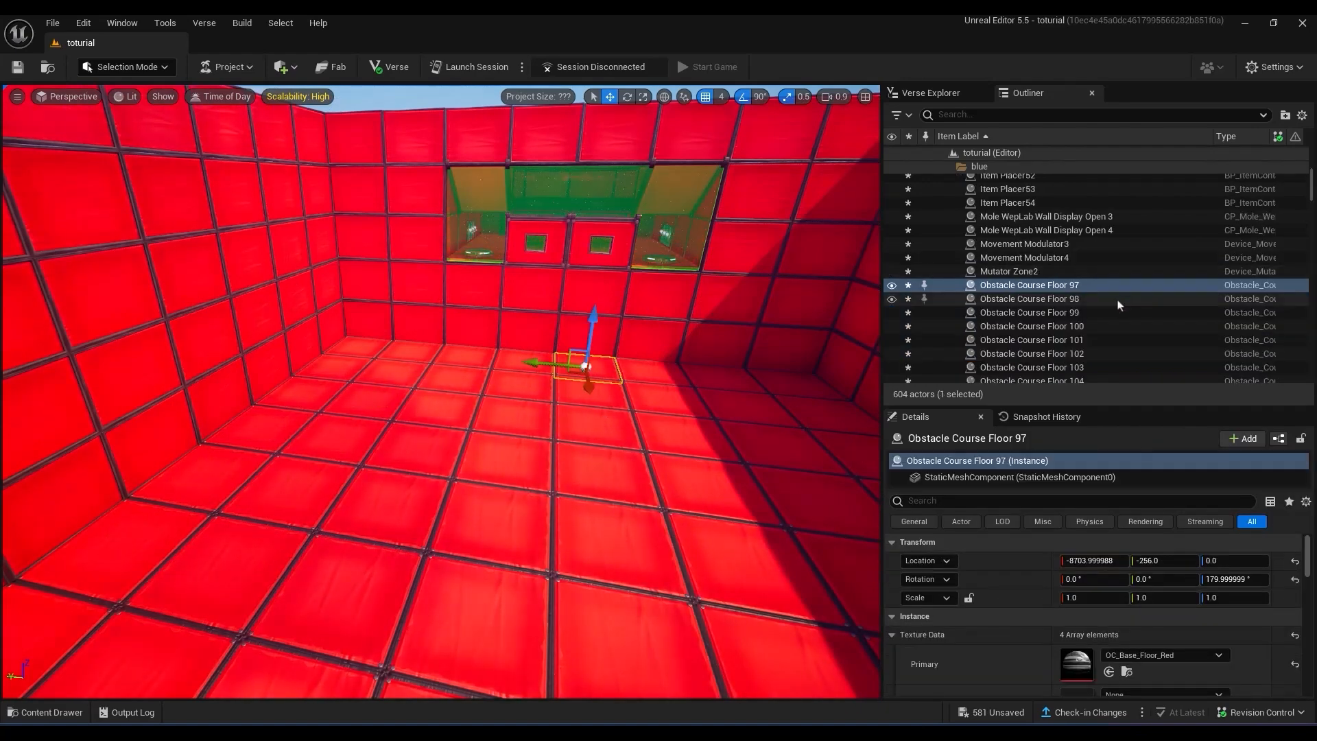
scroll(1088, 304, down, 15)
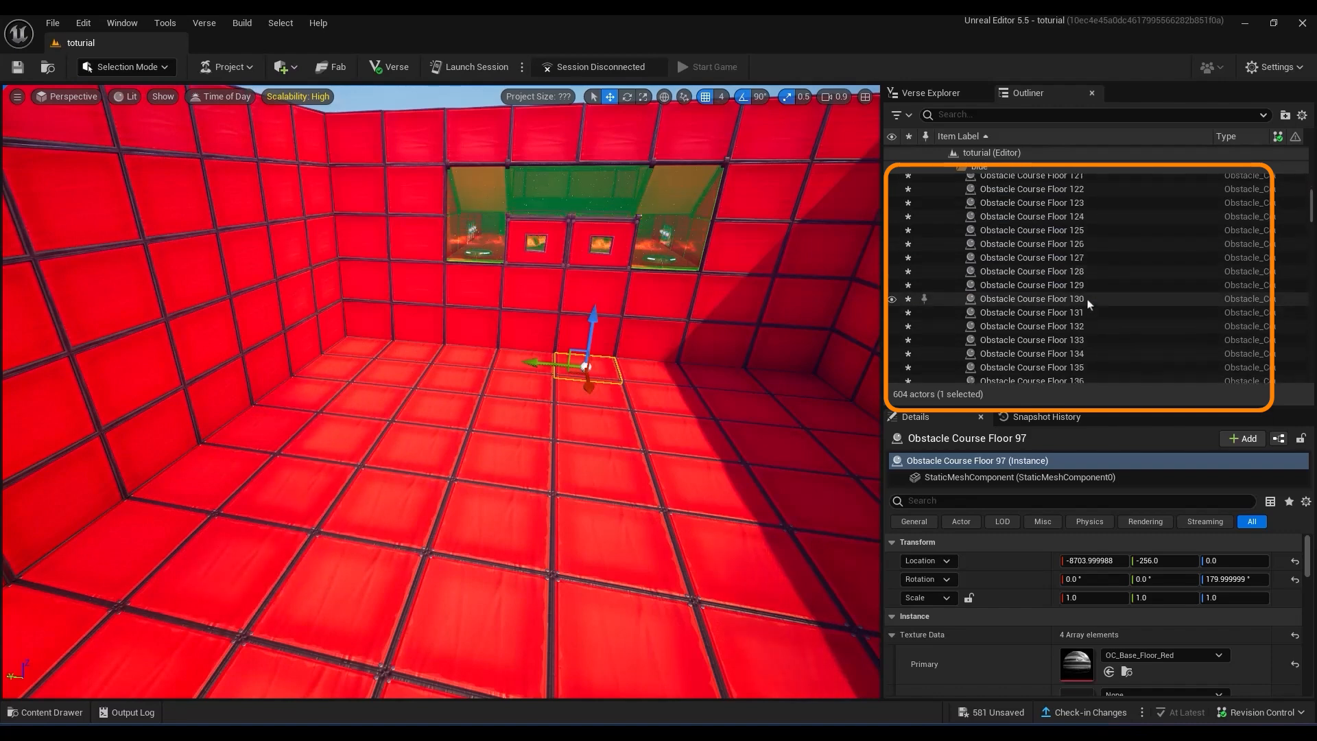
scroll(1088, 304, down, 13)
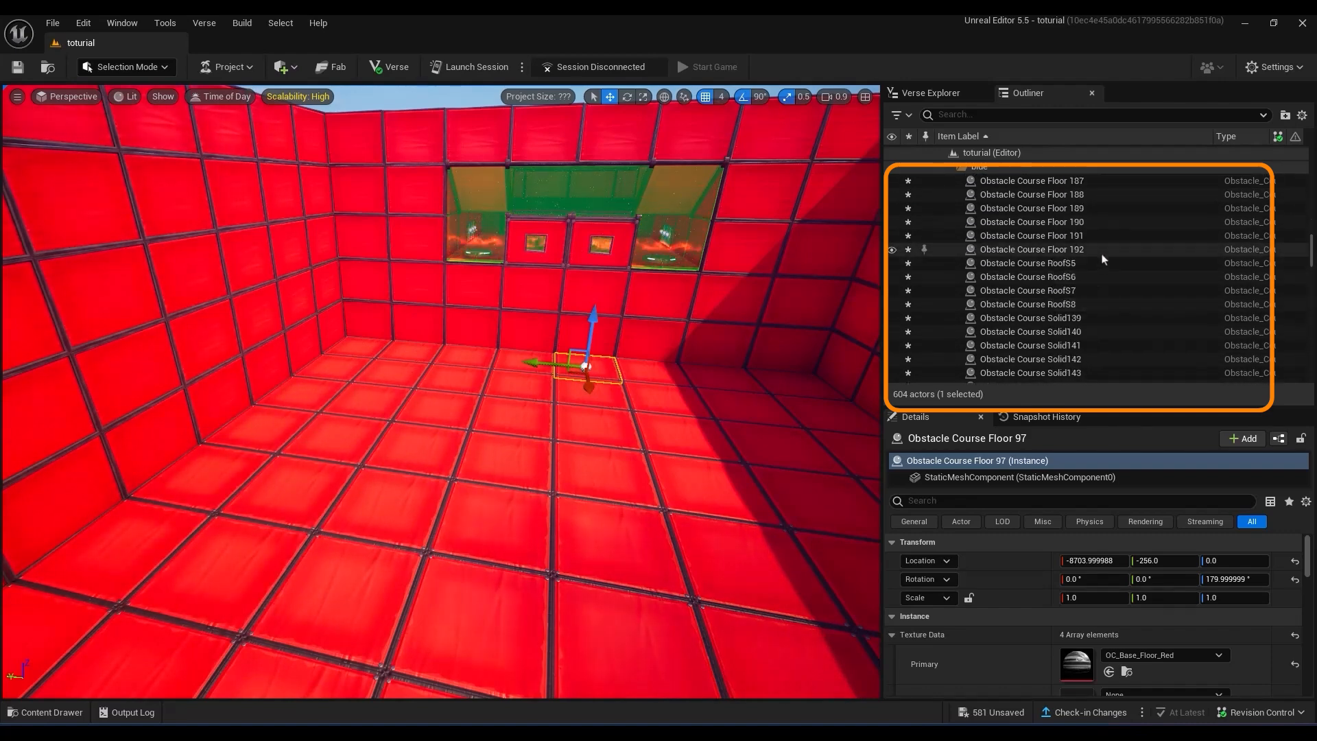
shift+click(1101, 255)
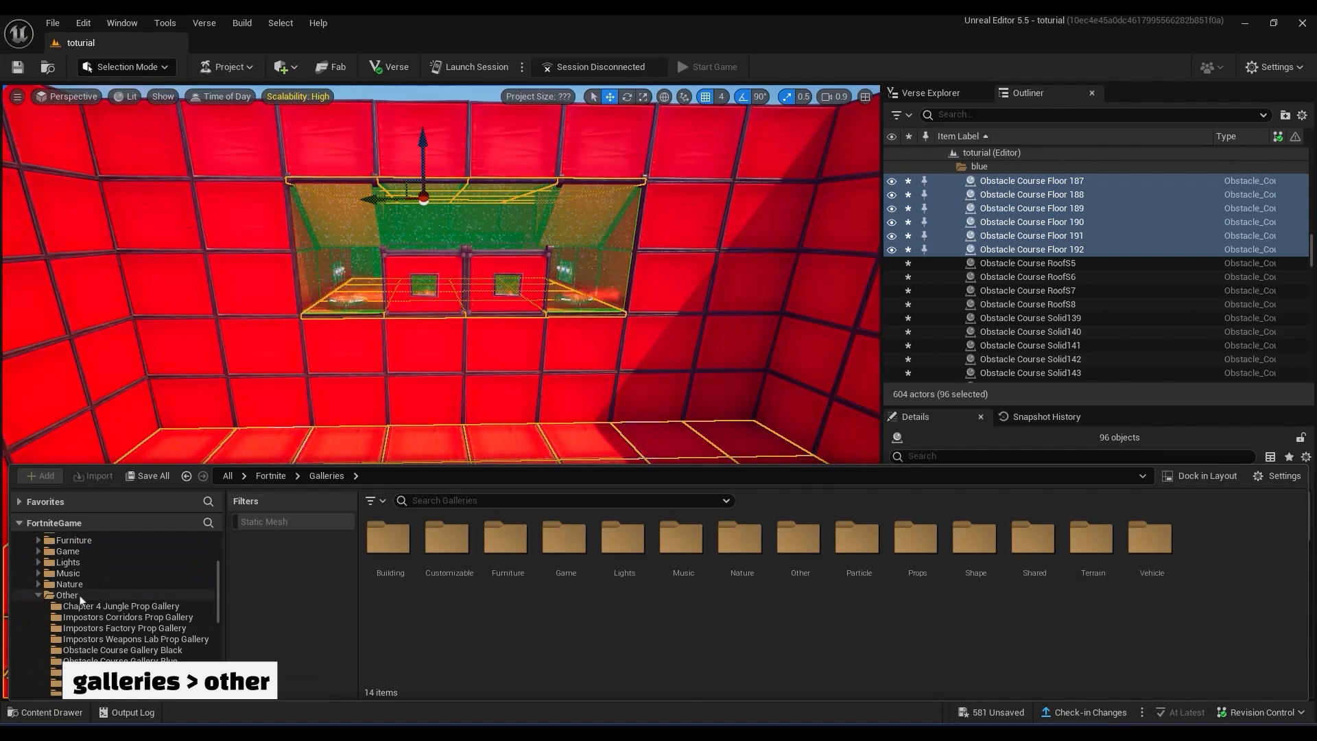
scroll(120, 604, down, 2)
click(120, 595)
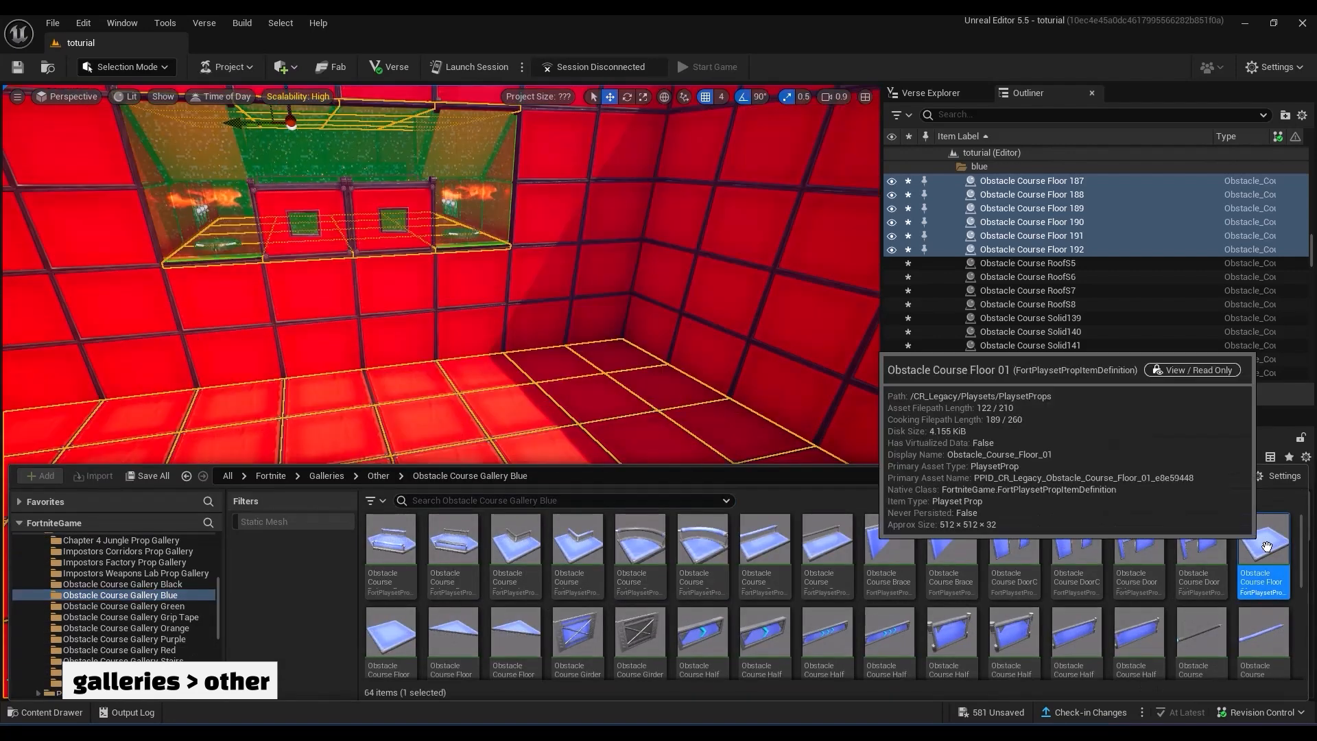
right_drag(549, 399, 480, 395)
right_click(546, 400)
mouse_move(636, 122)
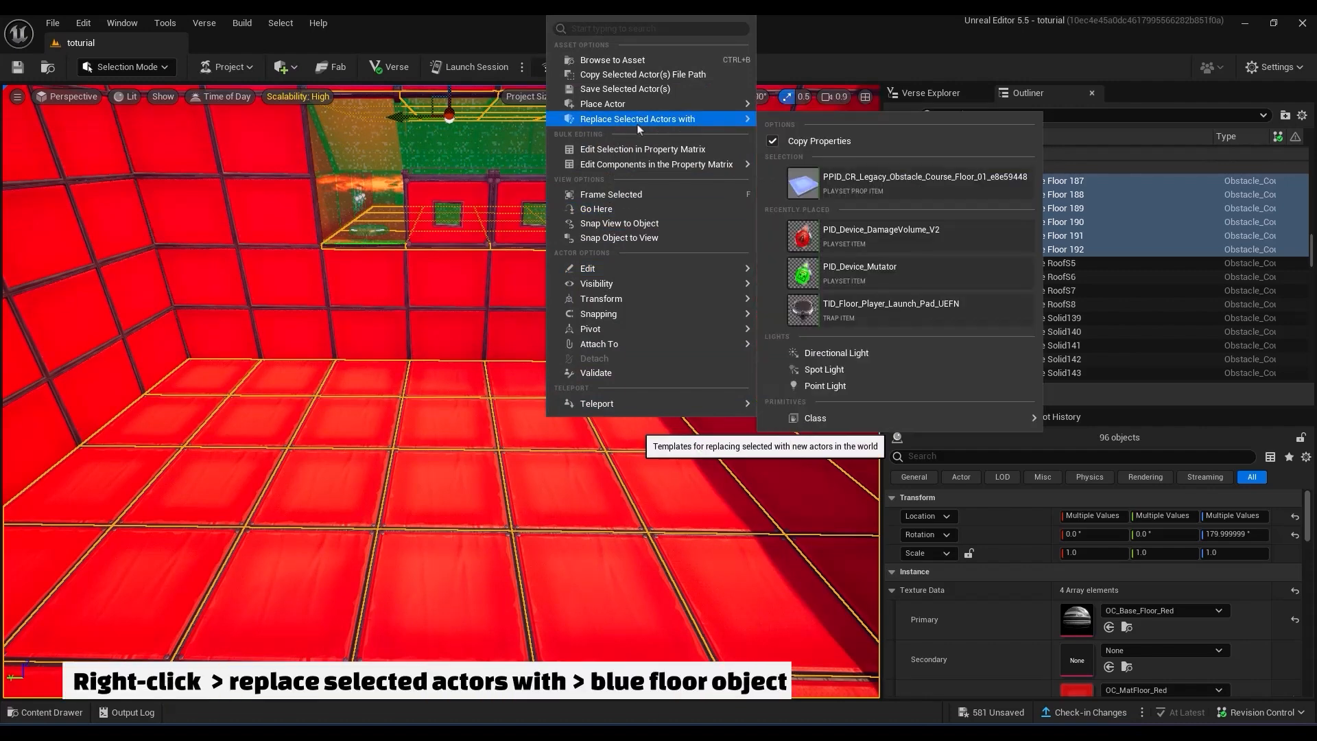
click(861, 182)
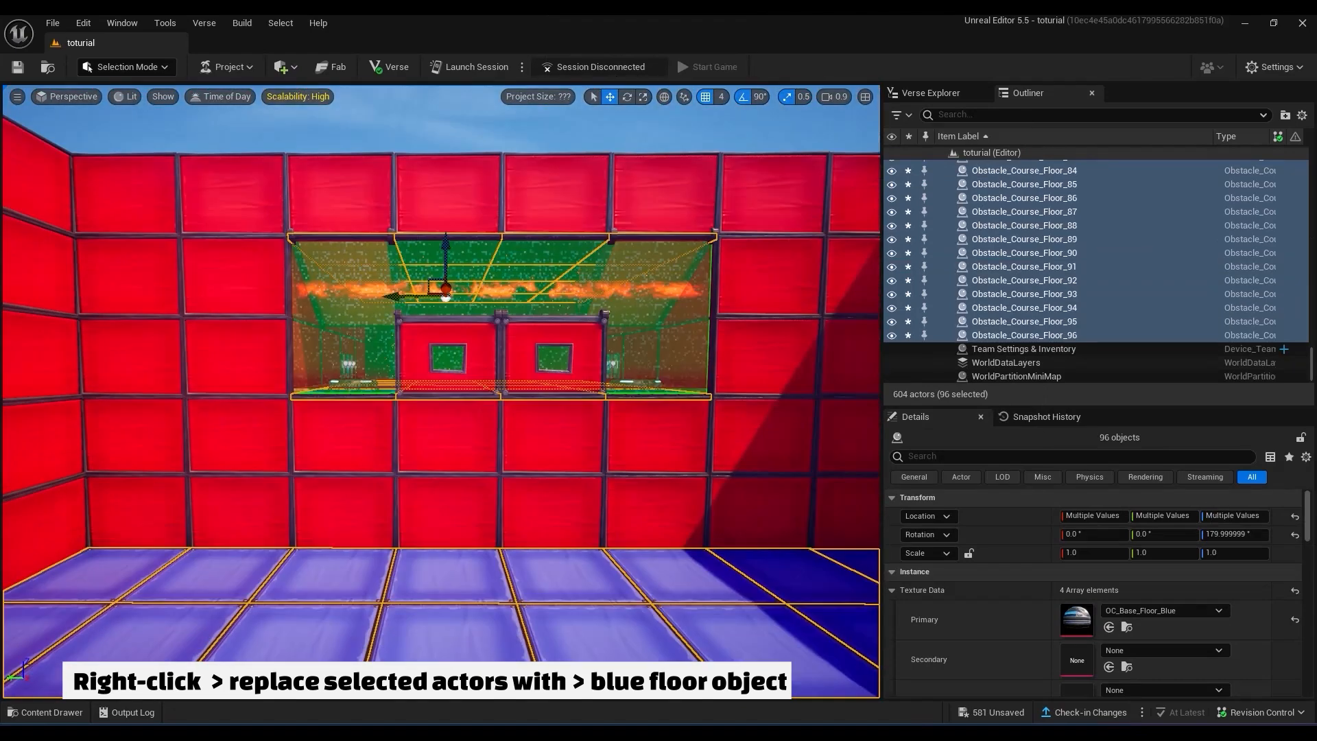
Replace wall pieces Obstacle Course Solid139 through Solid276 with Obstacle Course Solid from the blue gallery.
key(ctrl+space)
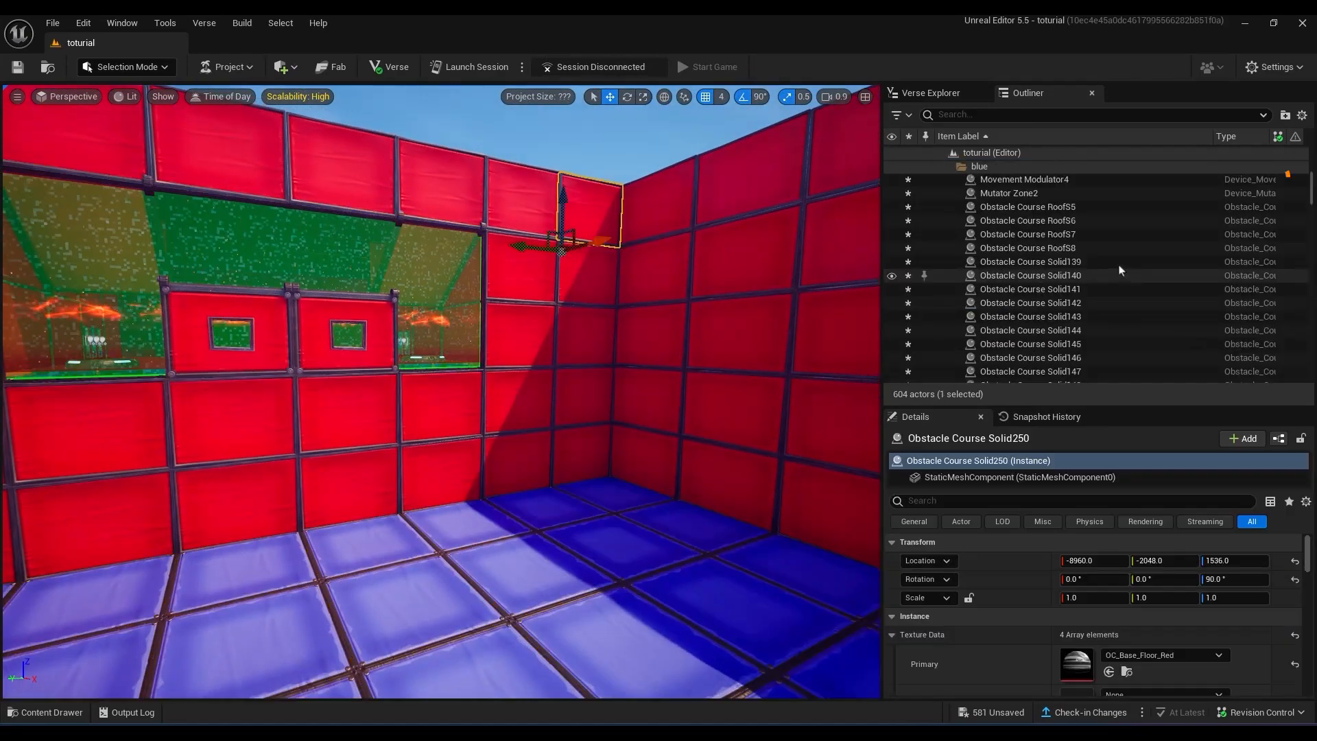
scroll(1128, 290, down, 5)
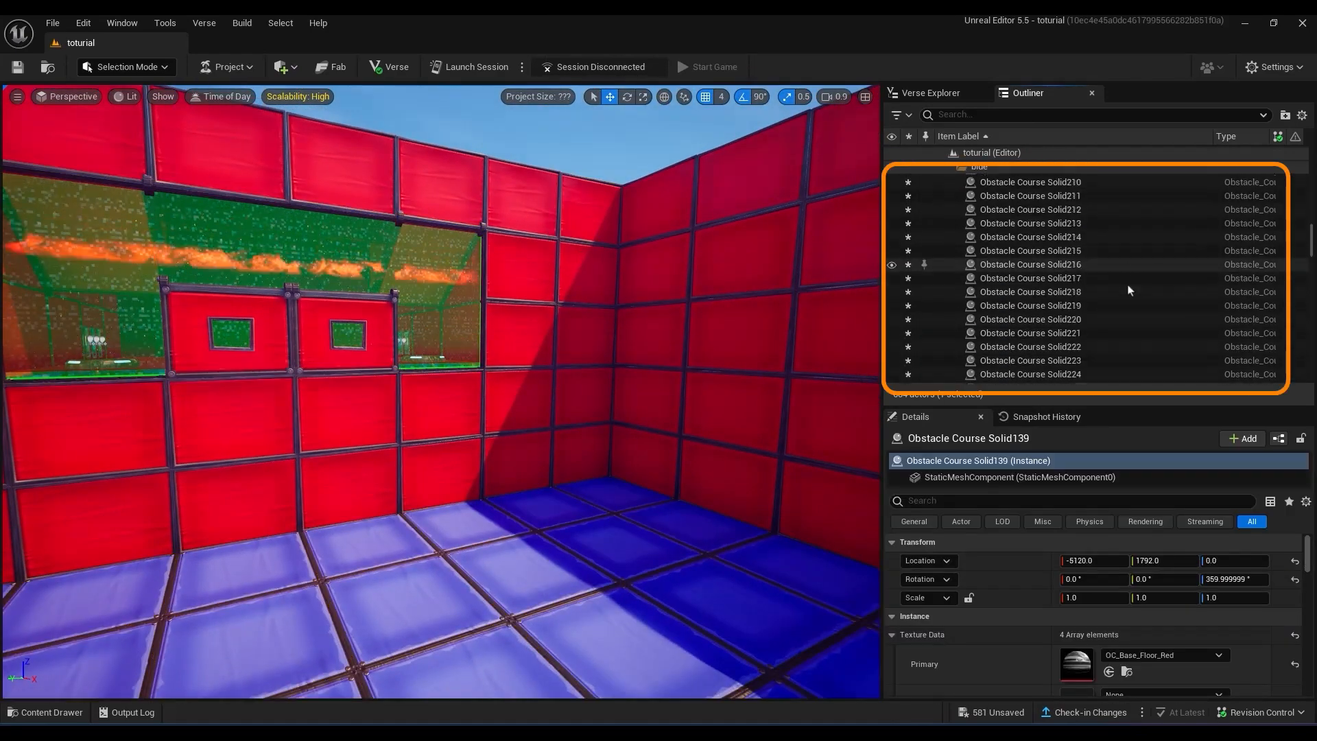
scroll(1128, 290, down, 15)
shift+click(1031, 231)
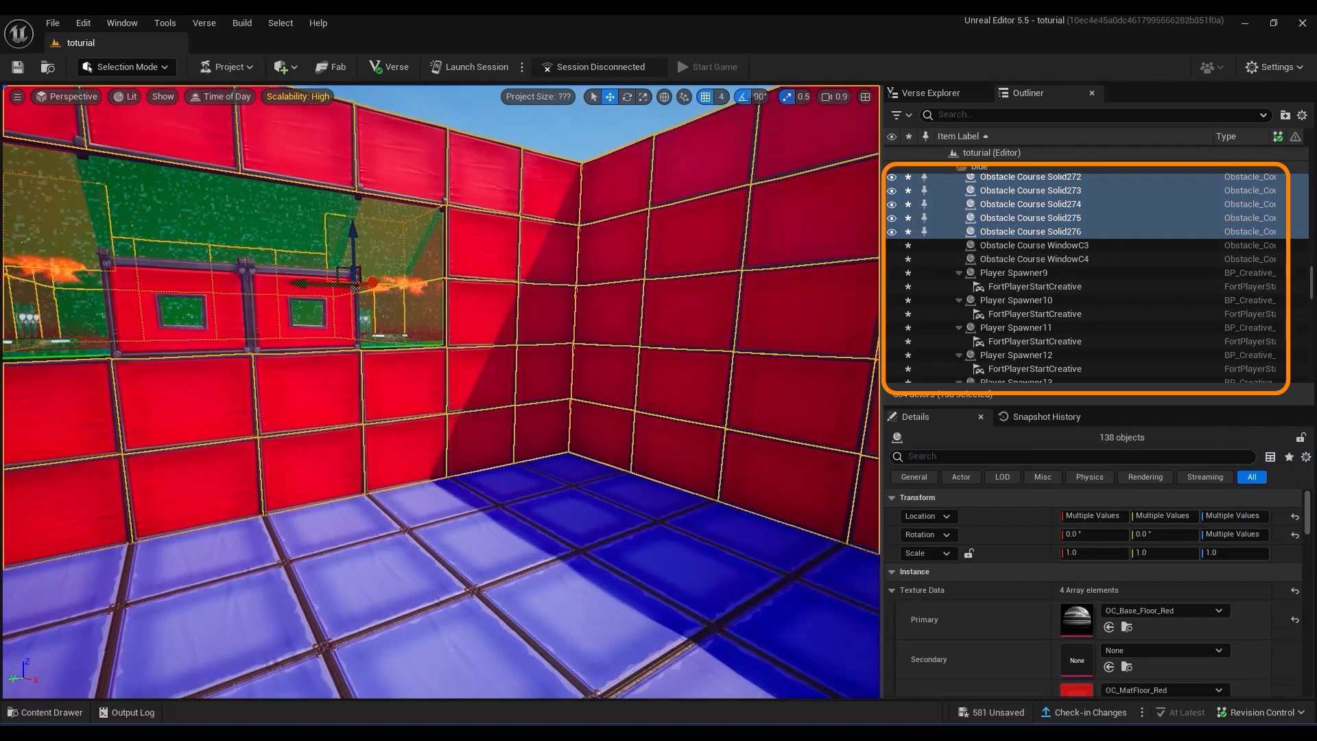
key(ctrl+space)
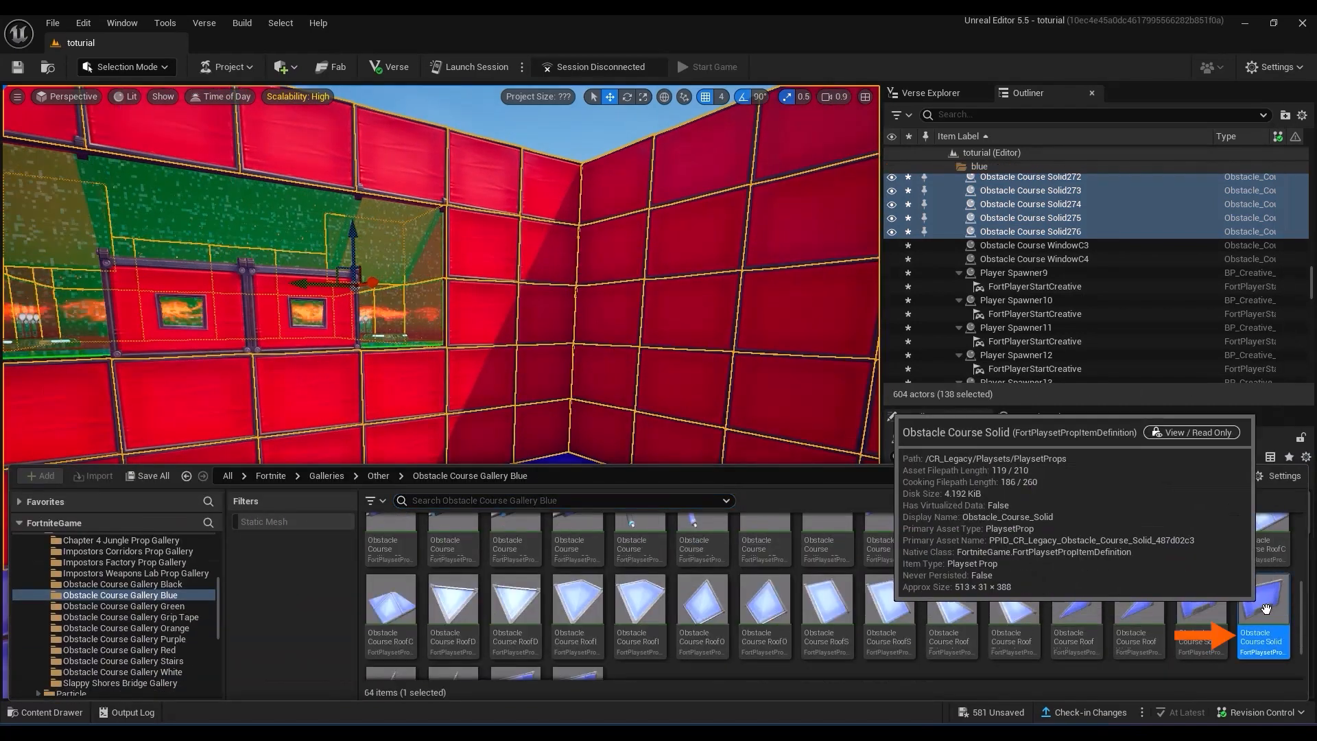
right_drag(646, 312, 668, 297)
right_click(670, 299)
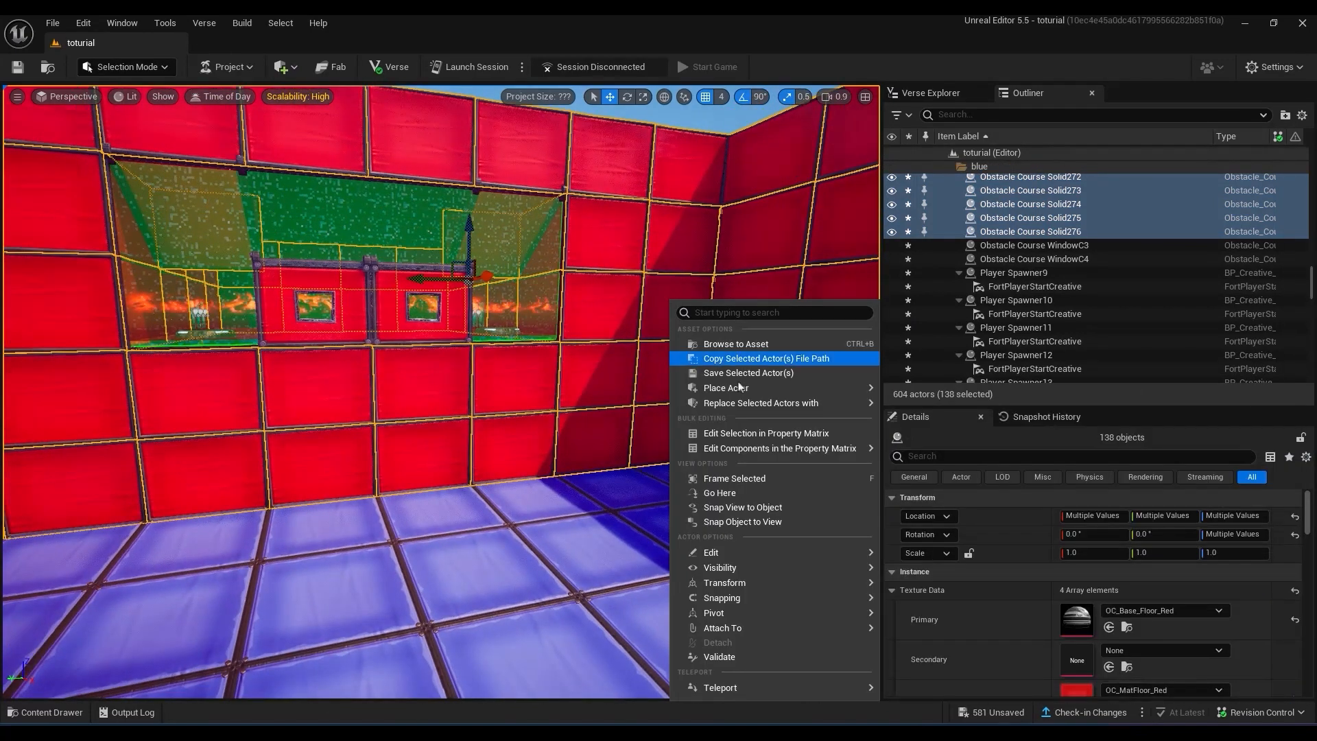
mouse_move(747, 405)
click(1026, 474)
Replace the duplicated base's remaining red roof and window pieces with their blue gallery versions.
right_drag(659, 357, 823, 364)
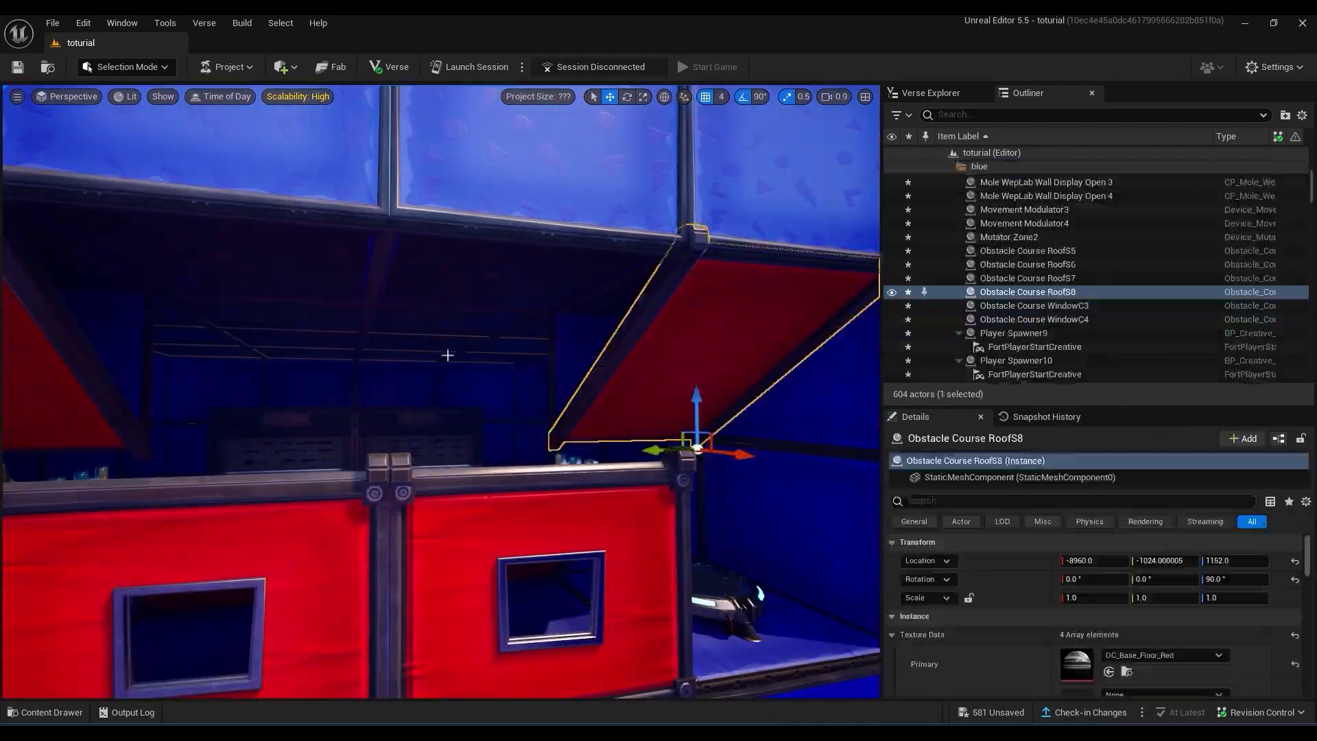
key(ctrl+space)
key(ctrl+space)
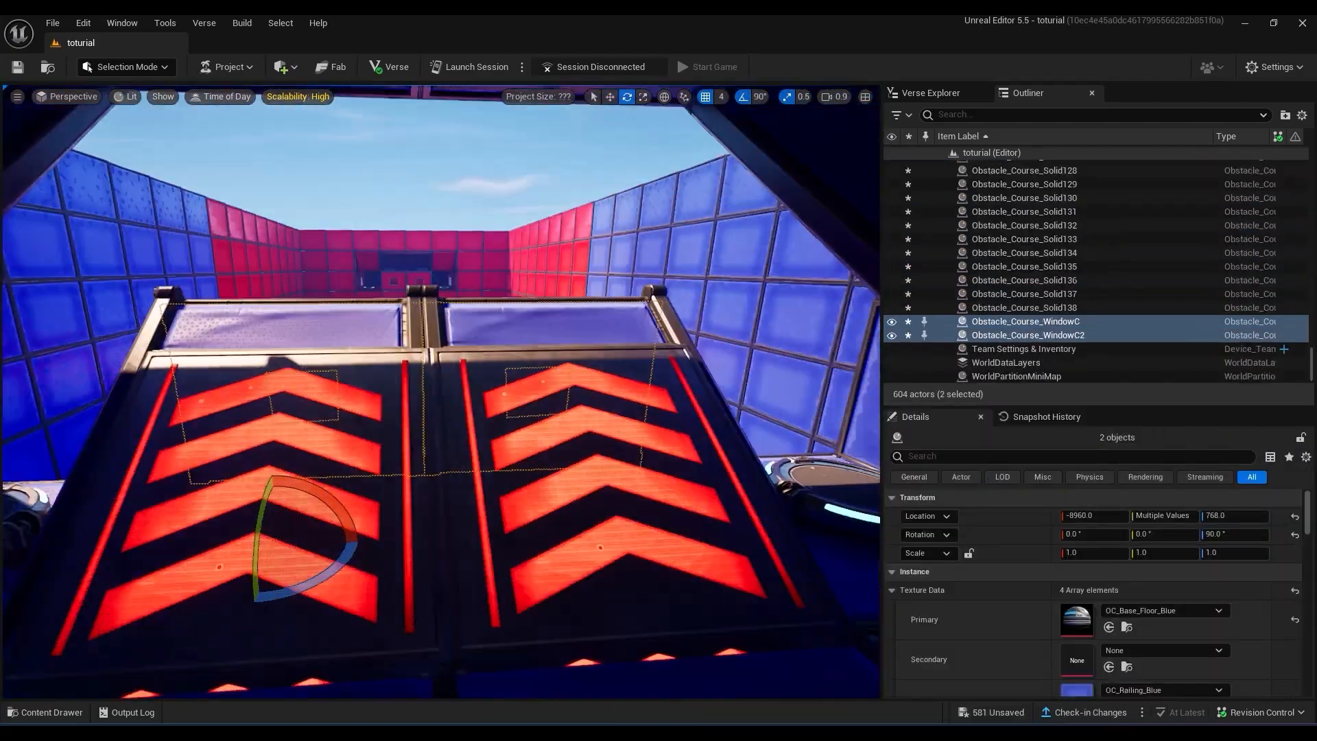
Set the colour of Movement Modulator3 and Movement Modulator4 to blue, hex sRGB 0059FFFF.
click(423, 476)
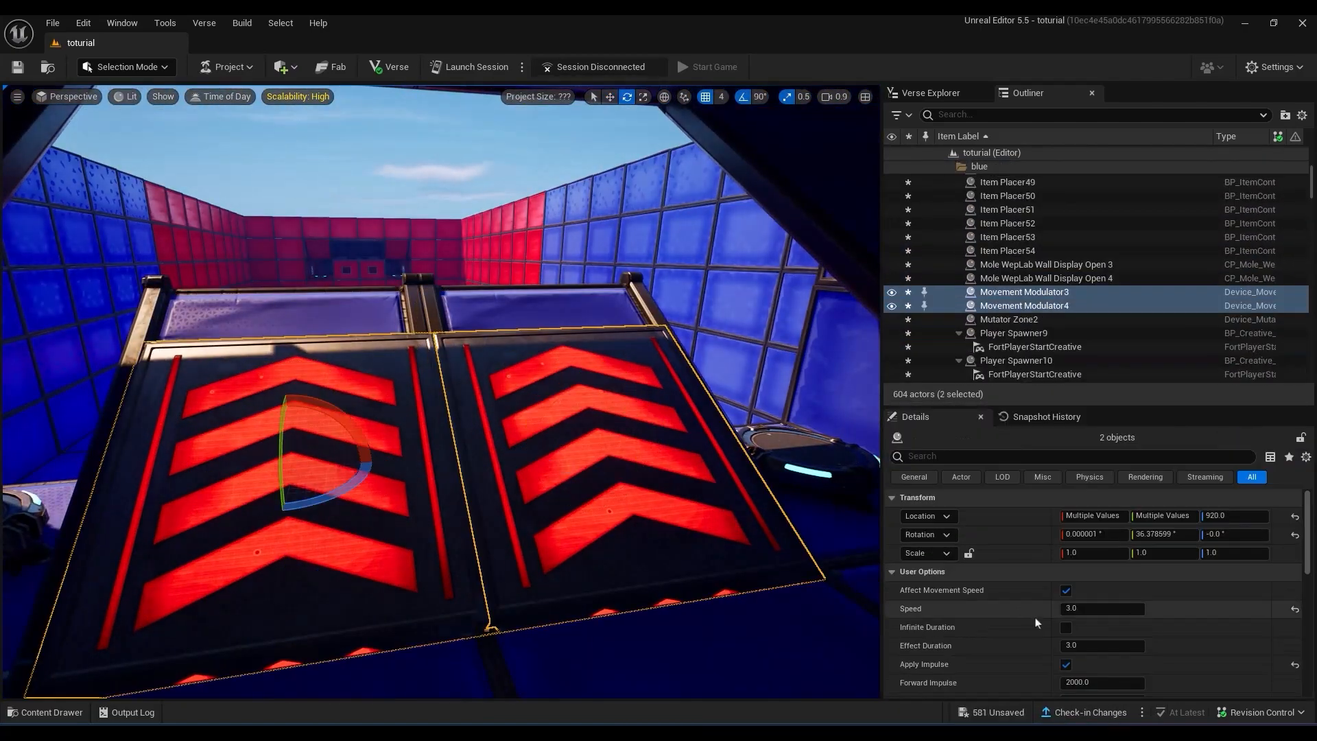
scroll(1035, 621, down, 5)
click(1115, 642)
click(835, 421)
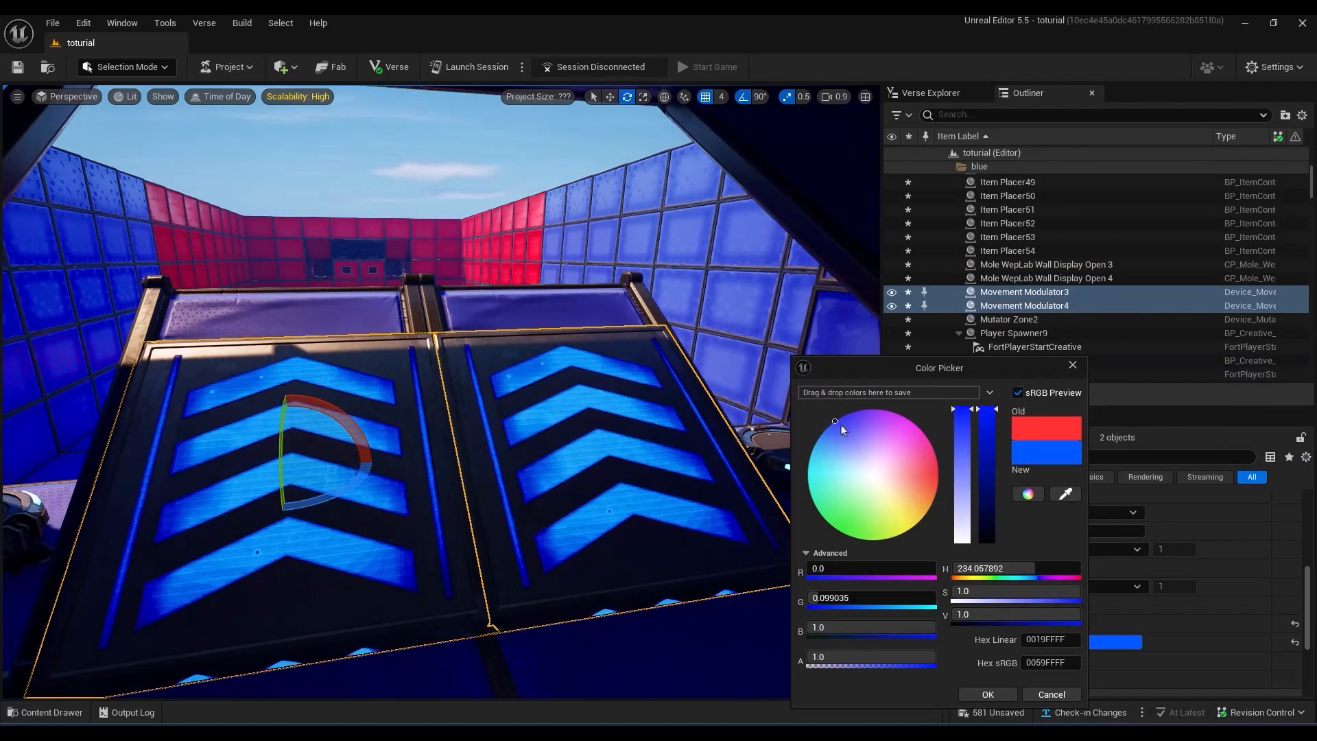
click(987, 694)
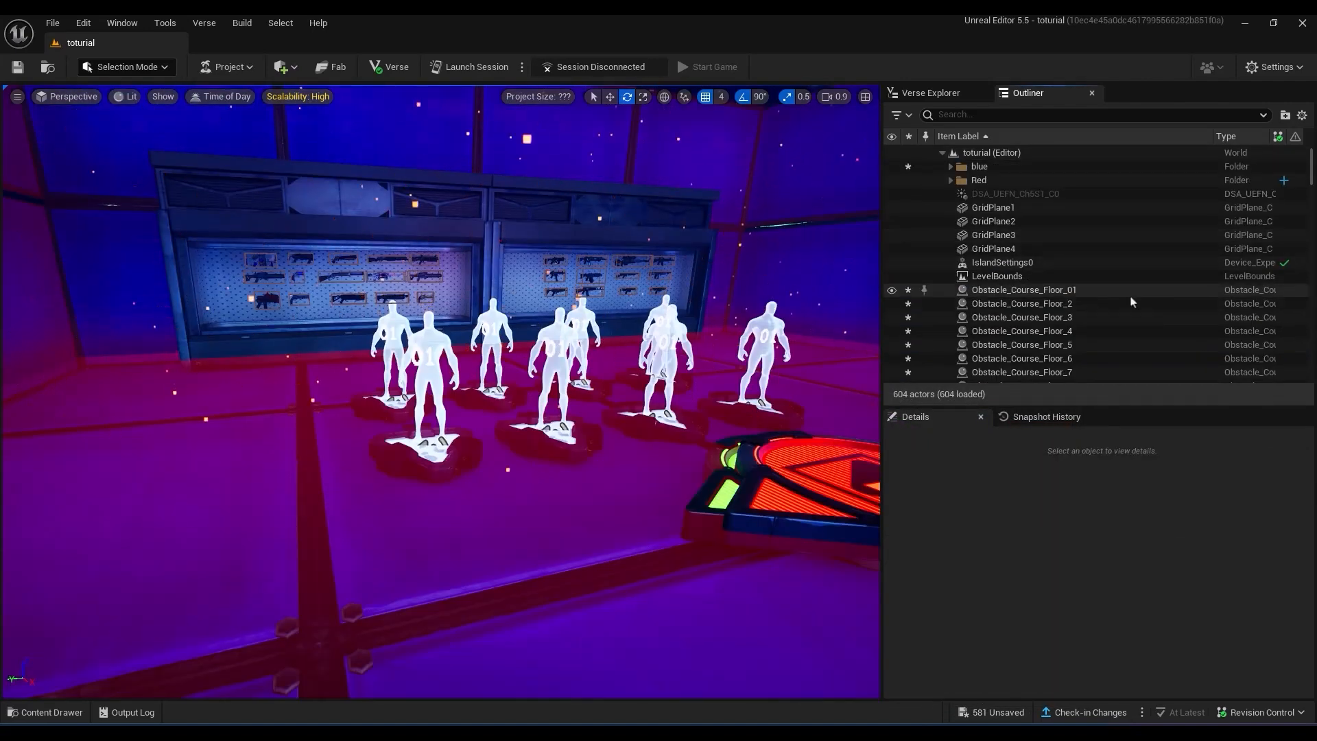
Move all loose actors from Obstacle_Course_Floor_01 through Obstacle_Course_WindowC2 into the blue folder.
click(952, 167)
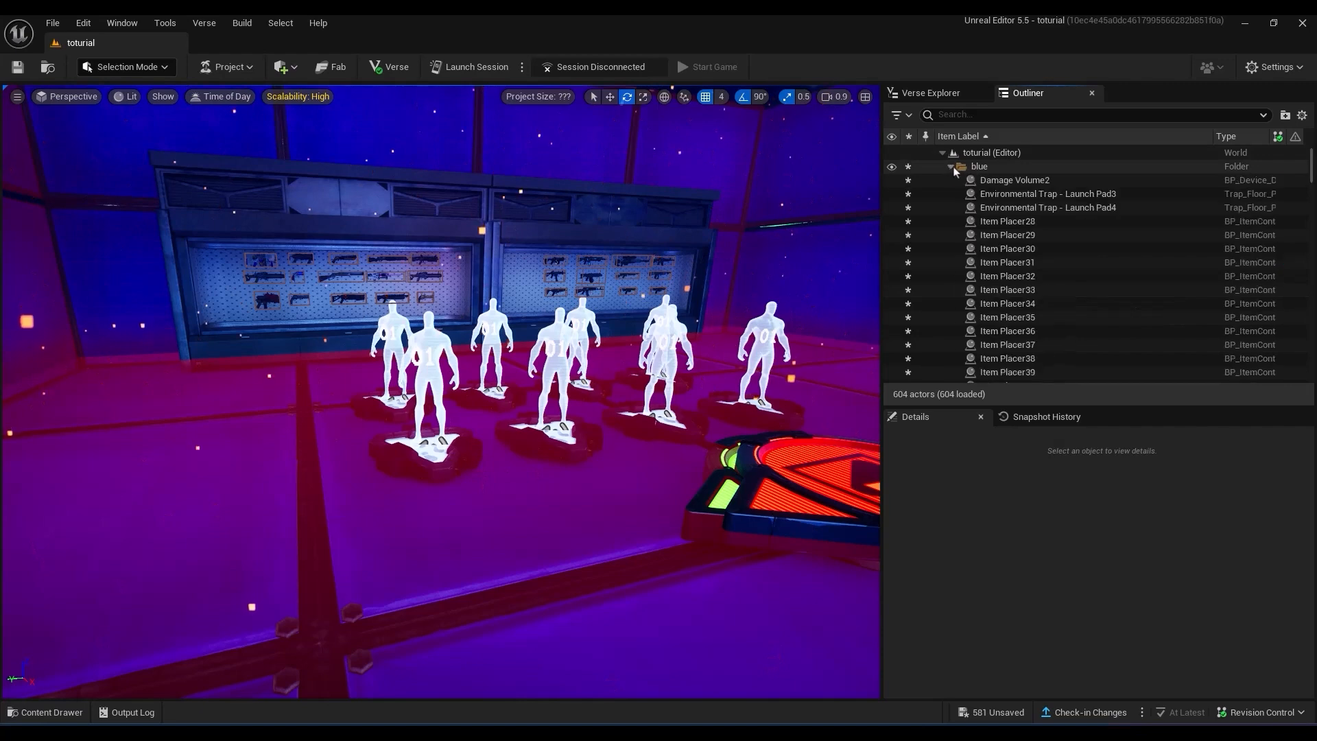
click(952, 167)
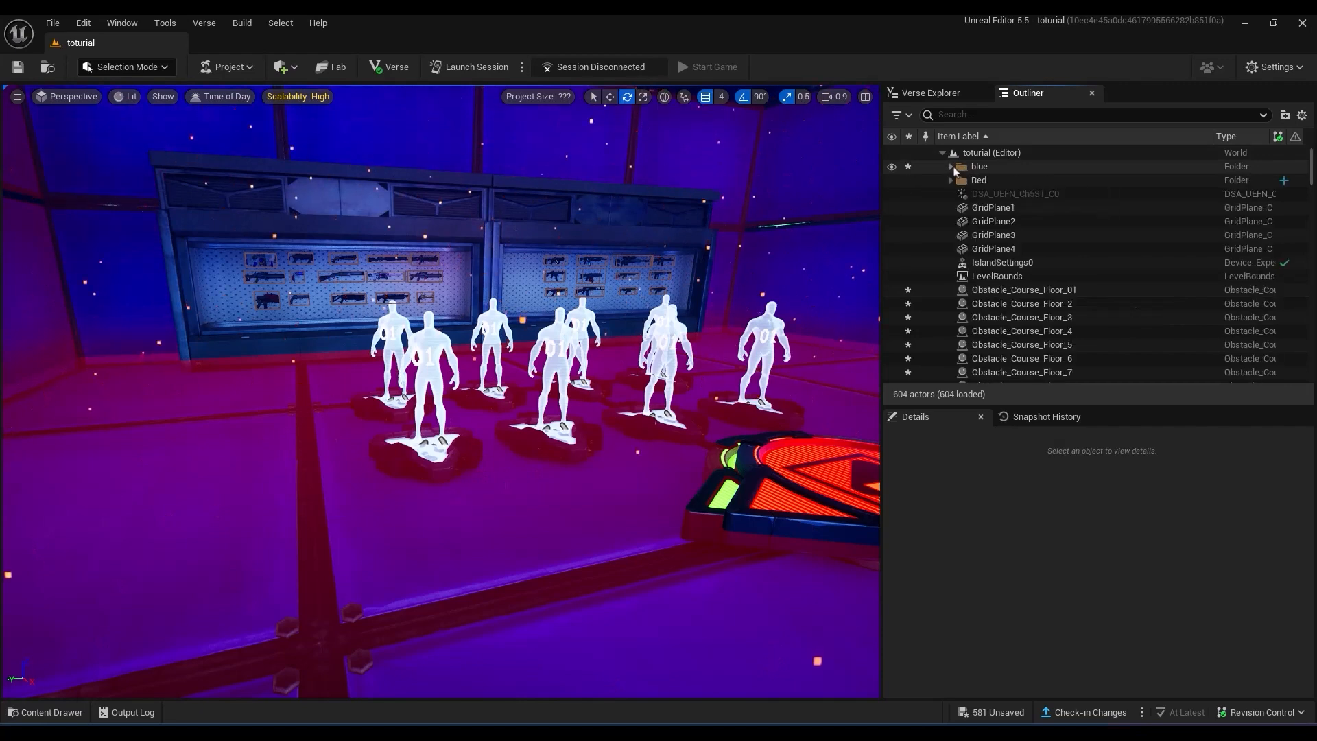
click(1022, 289)
scroll(1049, 295, down, 20)
shift+click(1070, 335)
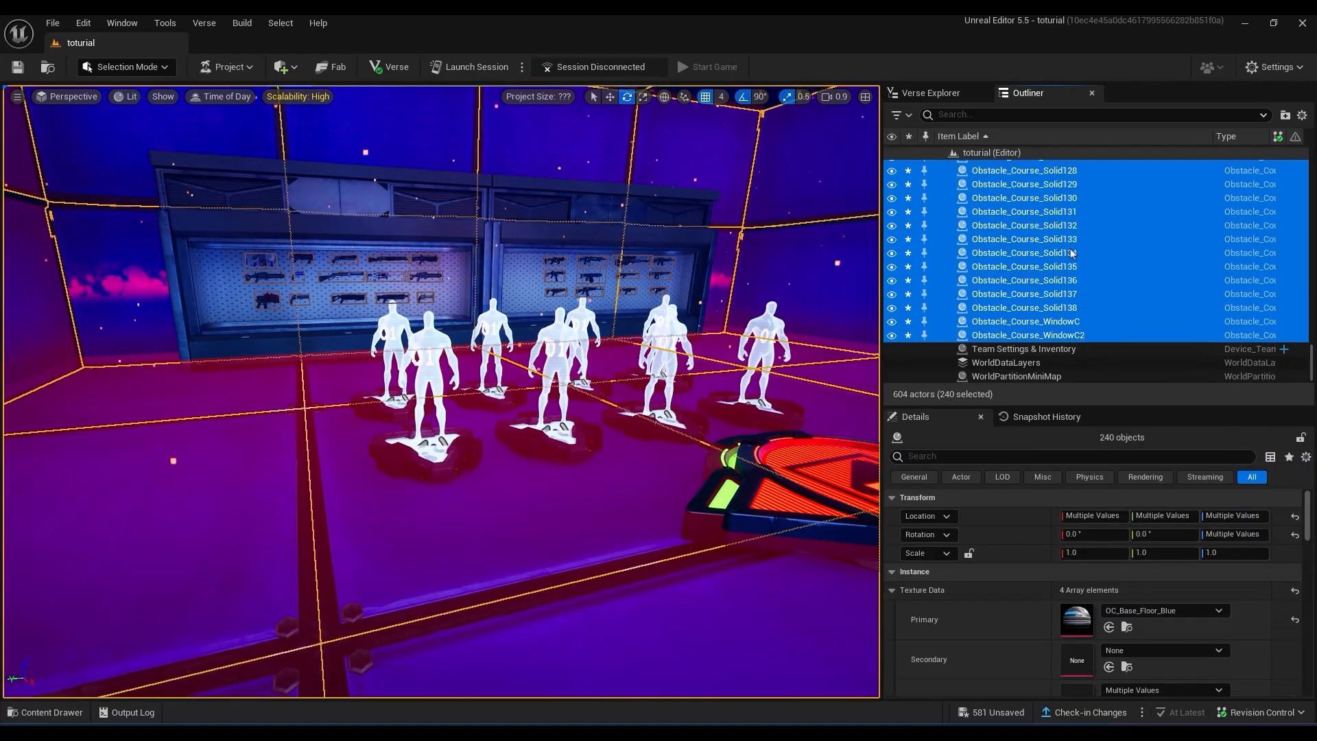
right_click(1072, 254)
mouse_move(1091, 635)
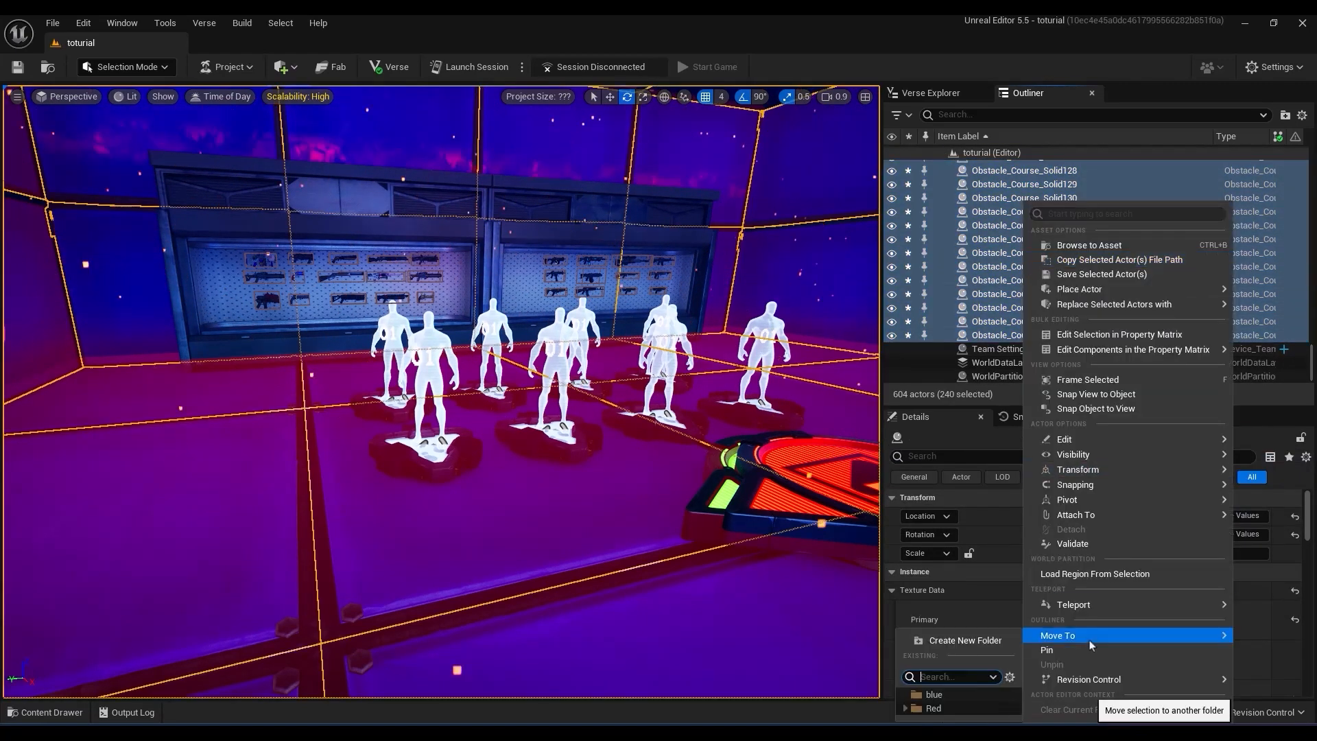
click(950, 708)
Duplicate the Team Settings & Inventory device and place the copy beside the weapon wall in the blue base, at about X -10676.
double_click(1024, 290)
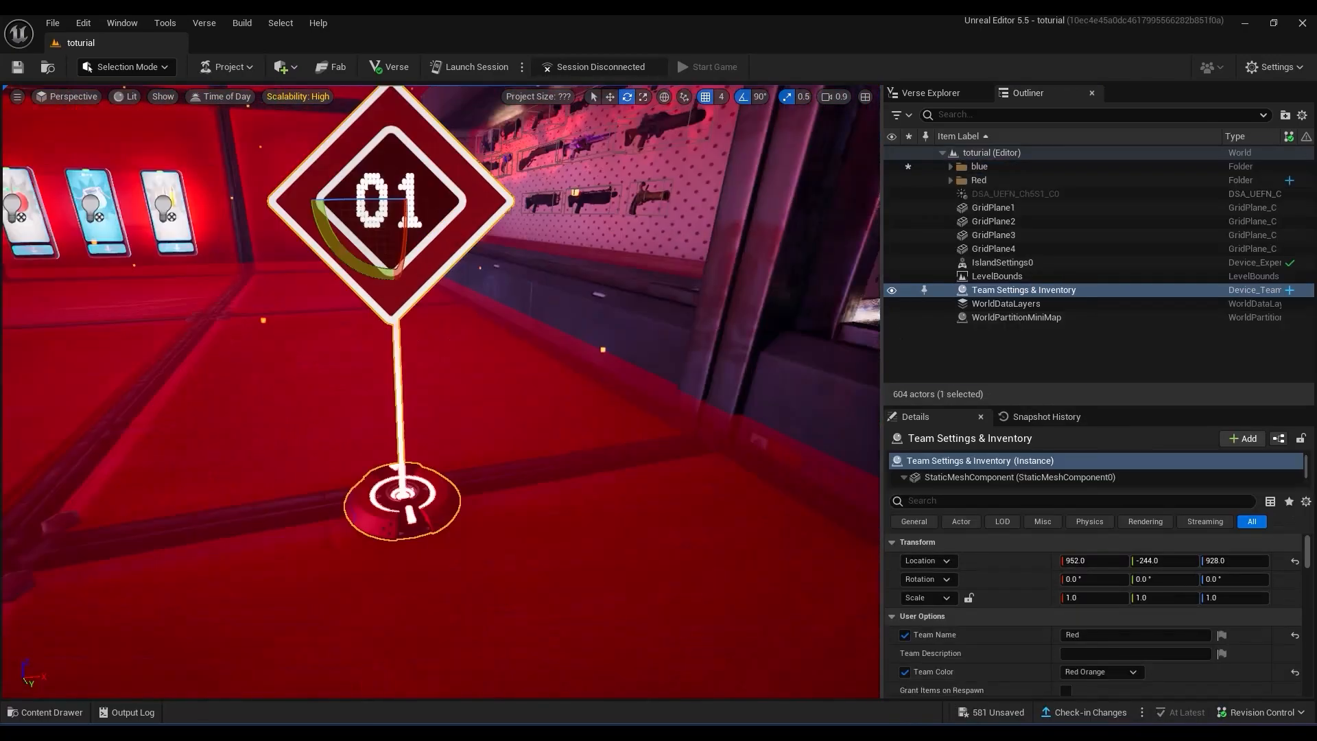
right_drag(535, 371, 480, 371)
key(w)
alt+shift+drag(537, 360, 192, 425)
right_drag(439, 391, 343, 391)
shift+drag(601, 392, 607, 394)
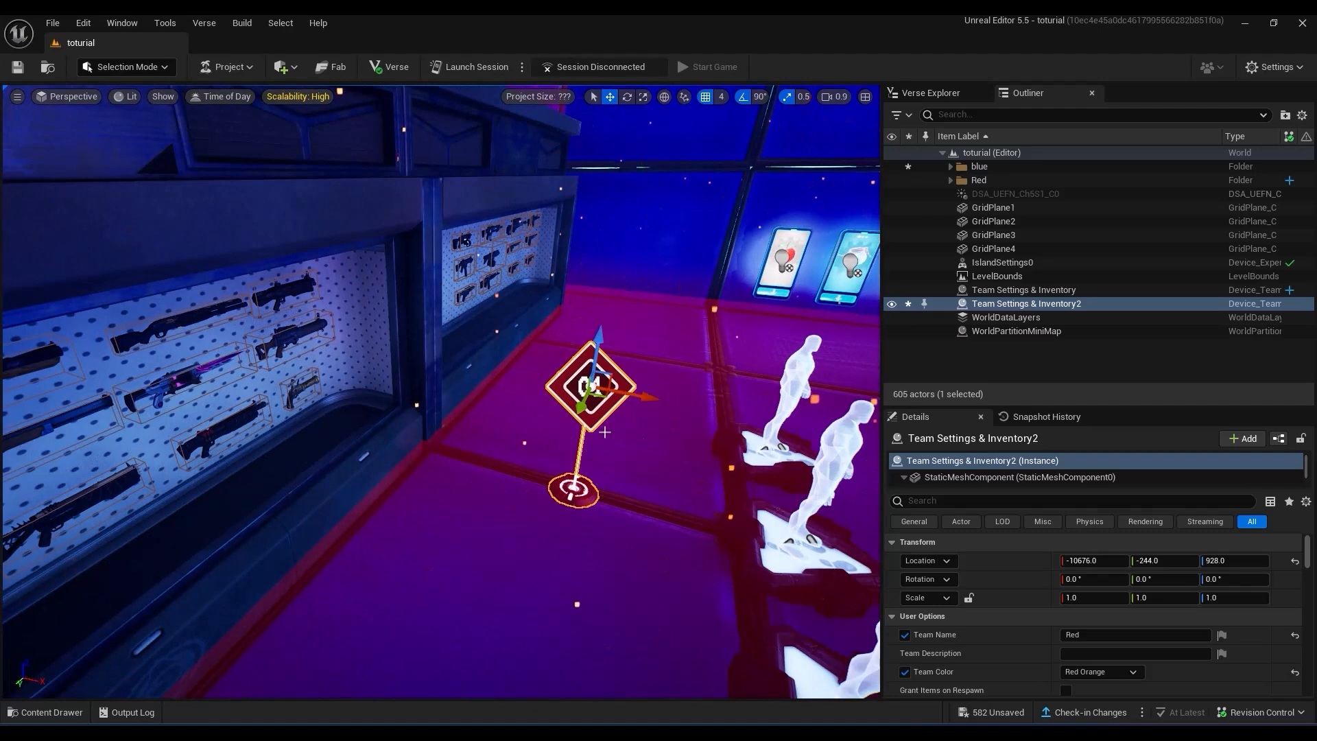
Set the copied team settings device's Team Name to blue and its Team Color to Sky Blue.
click(1166, 634)
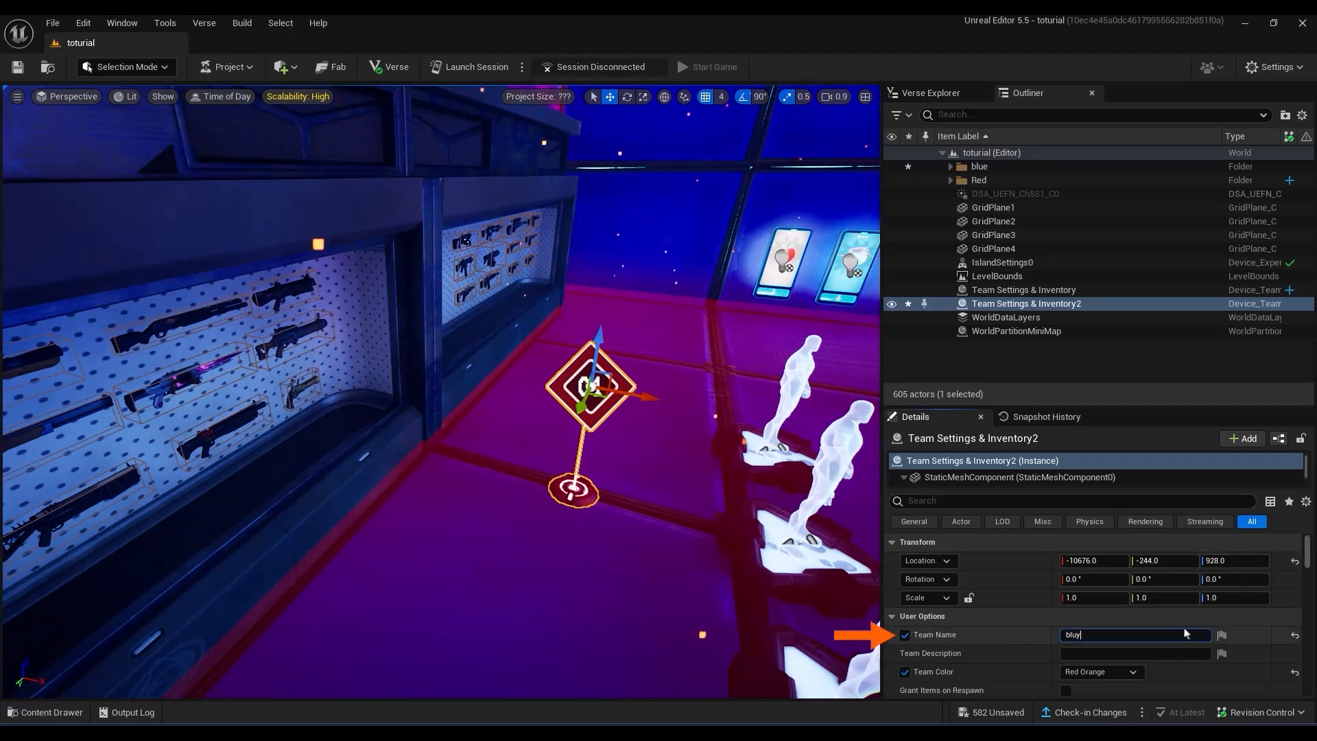
text(blue)
click(1116, 679)
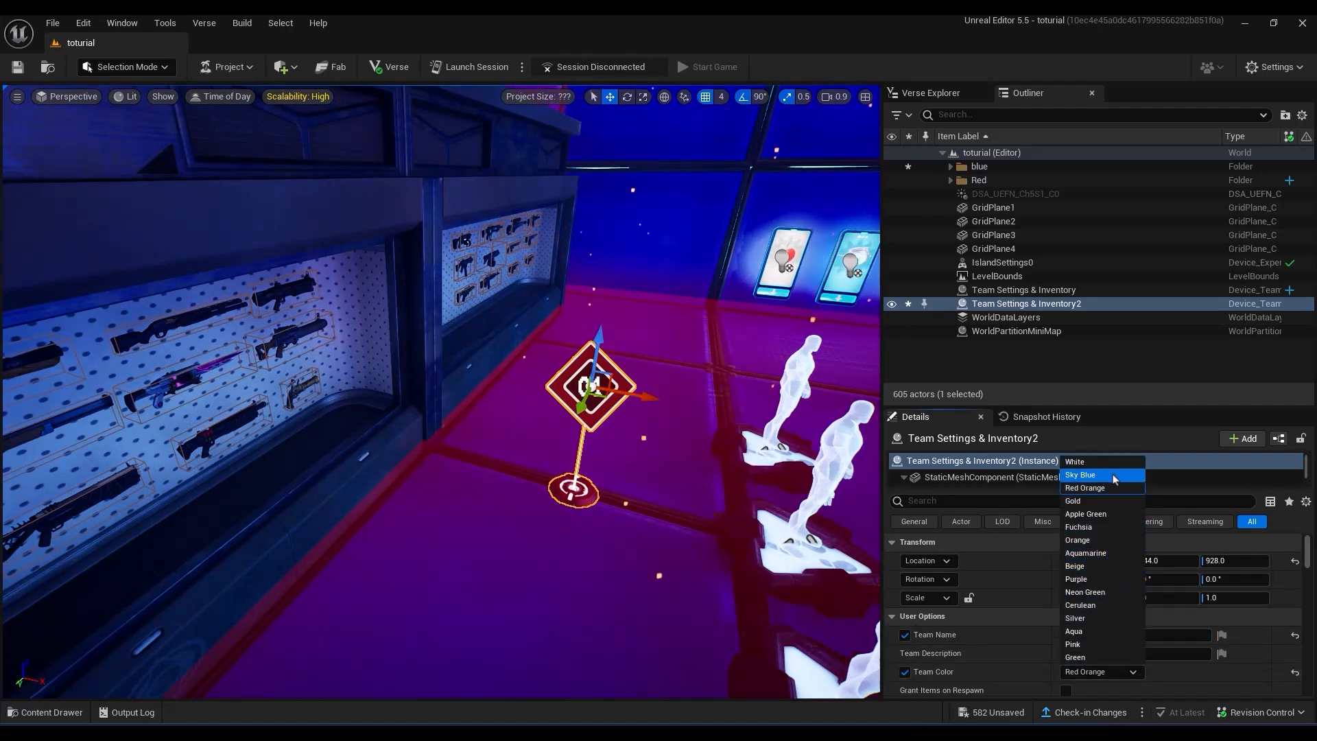
click(1101, 471)
Select all the player spawners of the blue base together, starting from Player Spawner9.
scroll(1020, 654, down, 10)
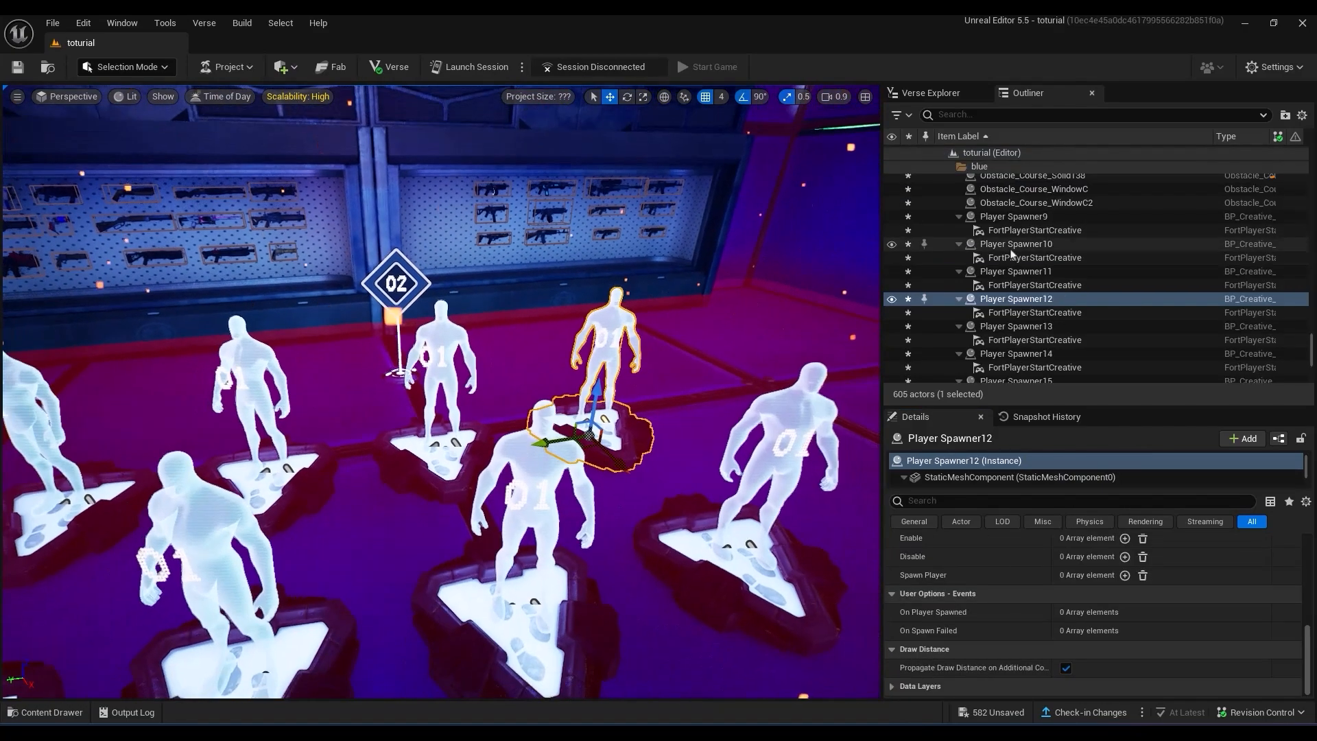
scroll(1075, 326, down, 2)
scroll(1075, 326, down, 2)
shift+click(1029, 334)
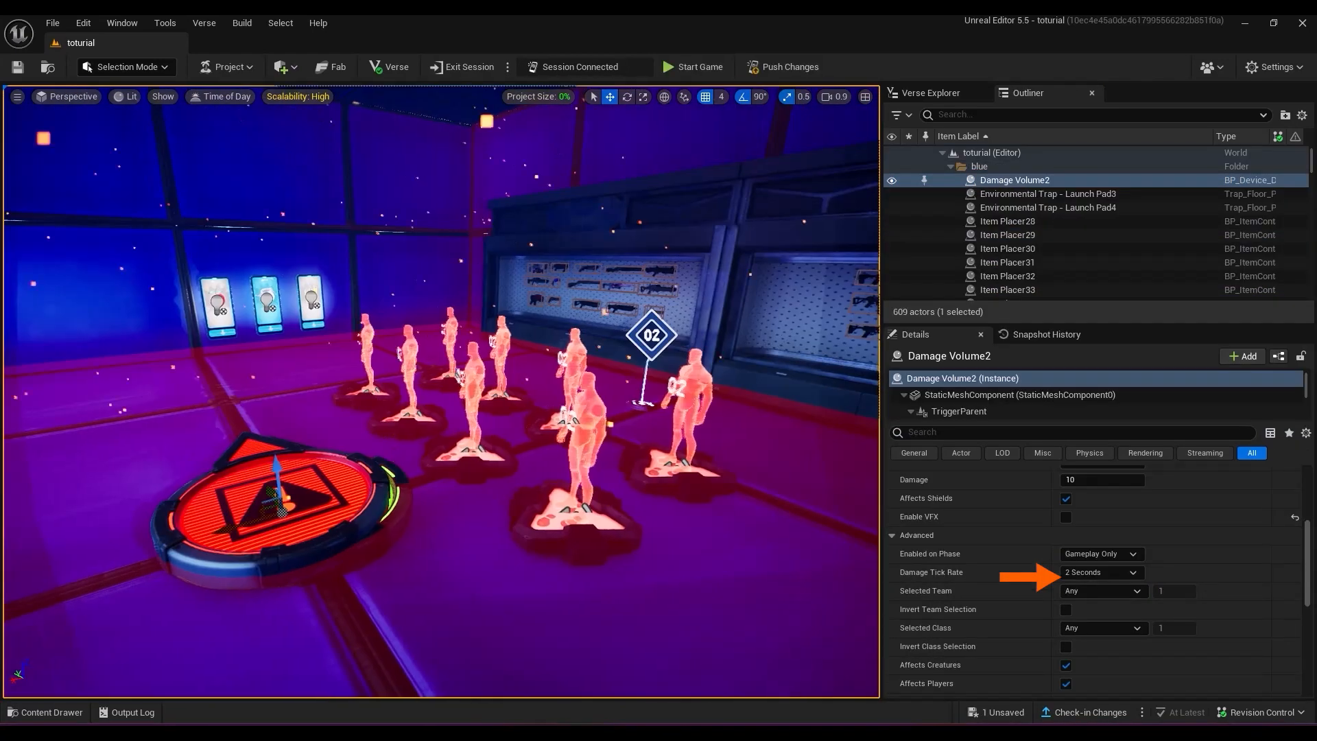
Change the Selected Team option of Damage Volume2 in the blue base.
right_drag(345, 483, 347, 483)
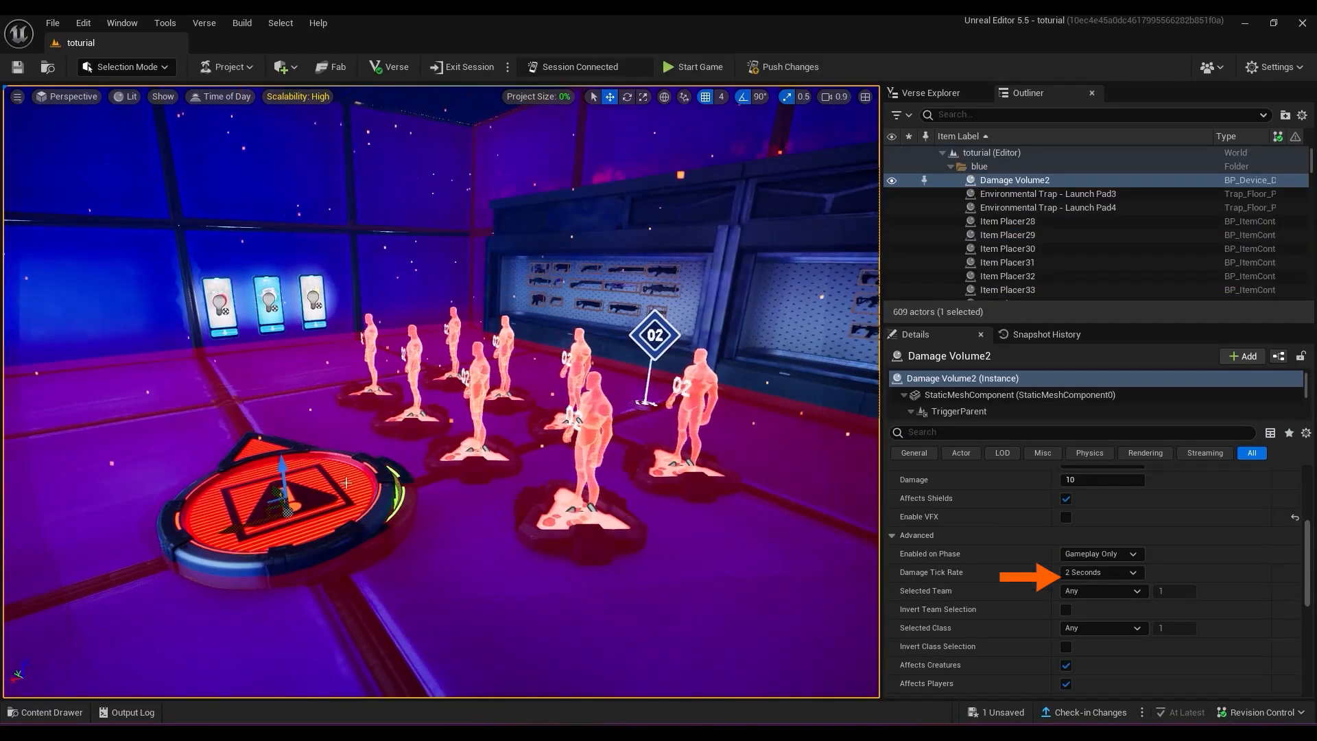
click(1104, 591)
click(1125, 607)
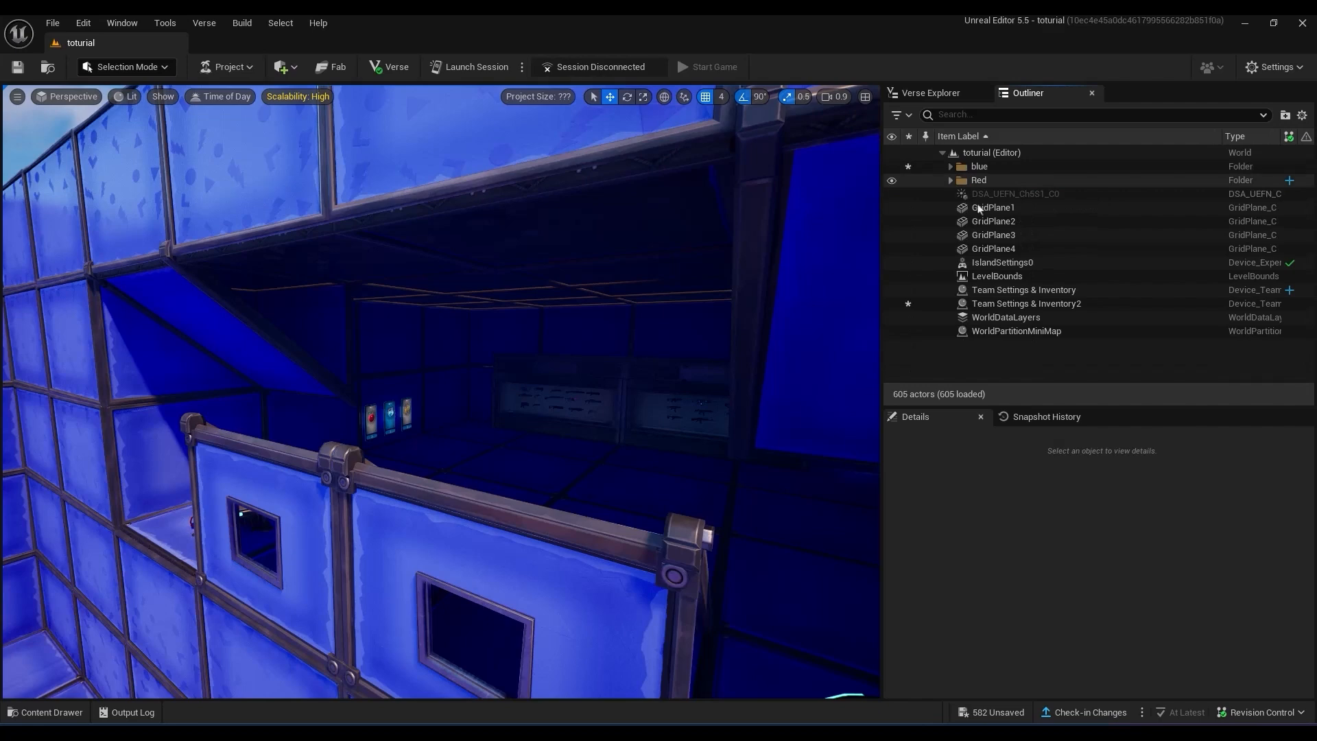
Select IslandSettings0 and set its Teams option to Team Index with a value of 2.
click(1002, 262)
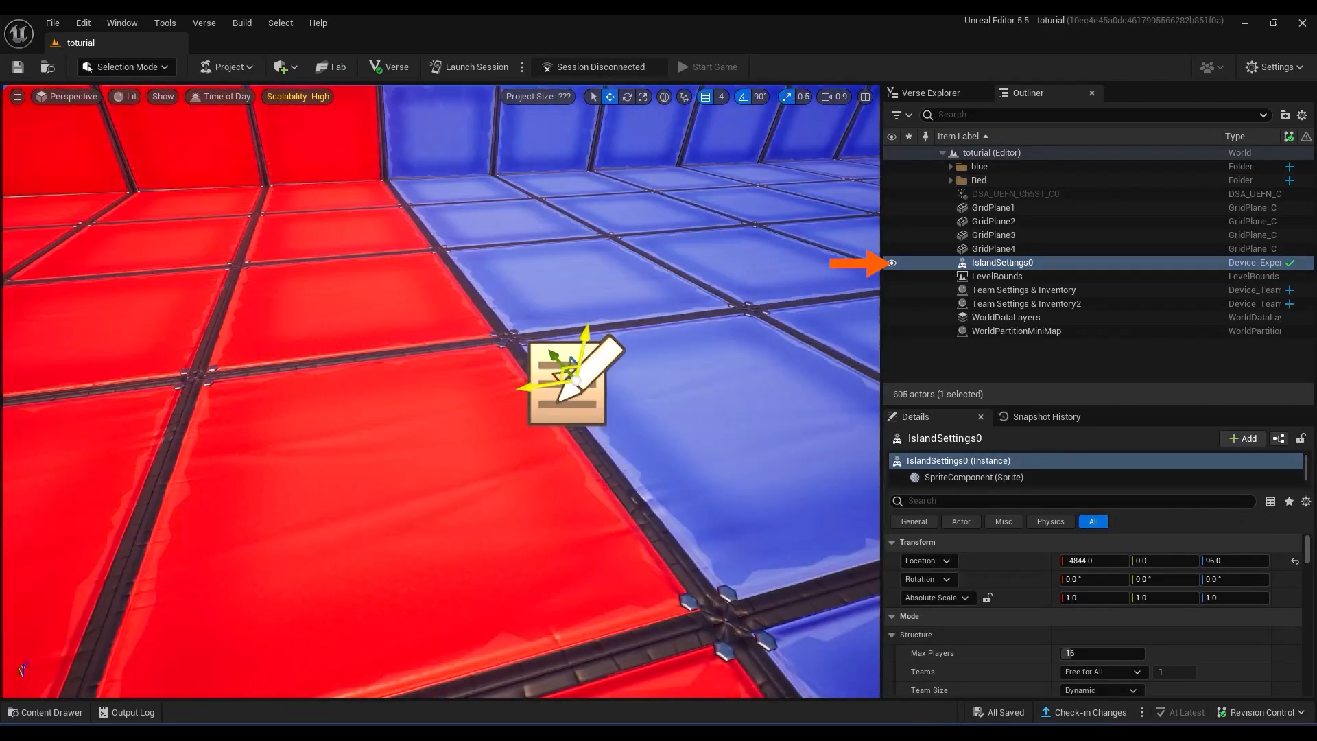
drag(927, 406, 926, 268)
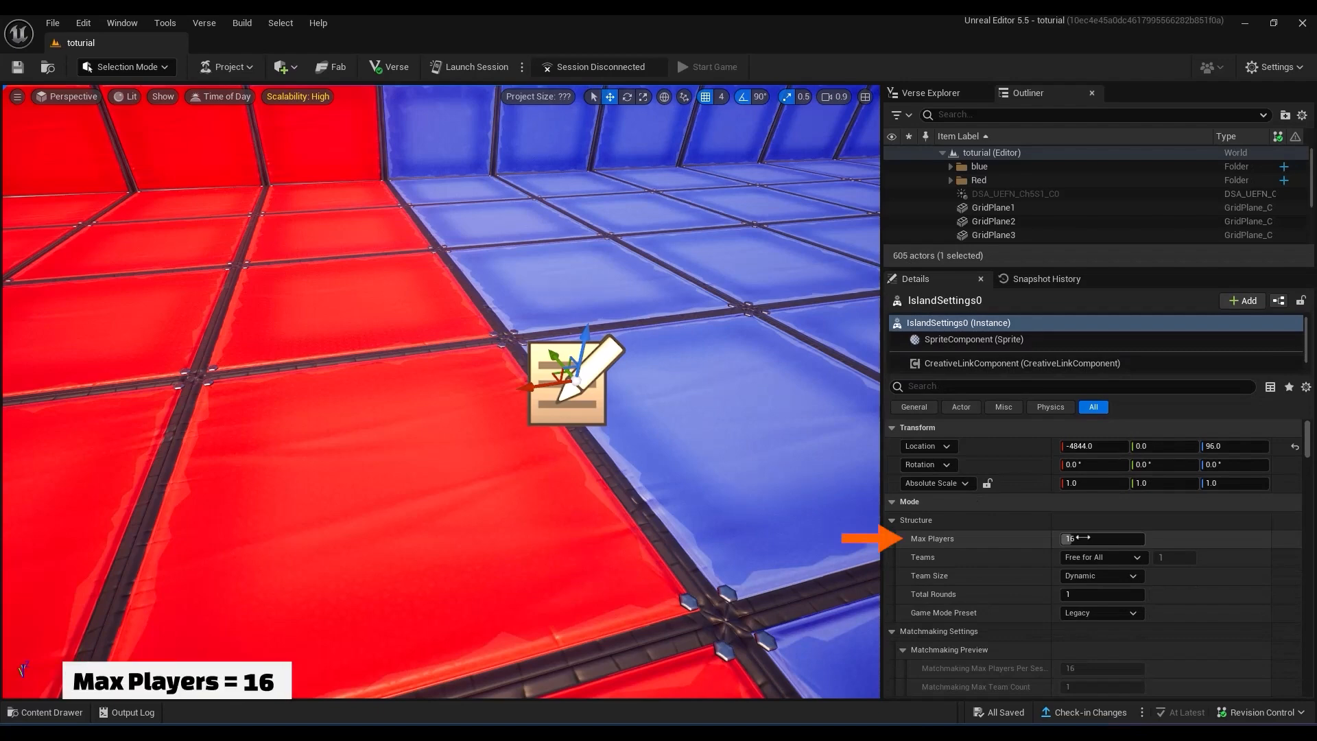
click(1115, 557)
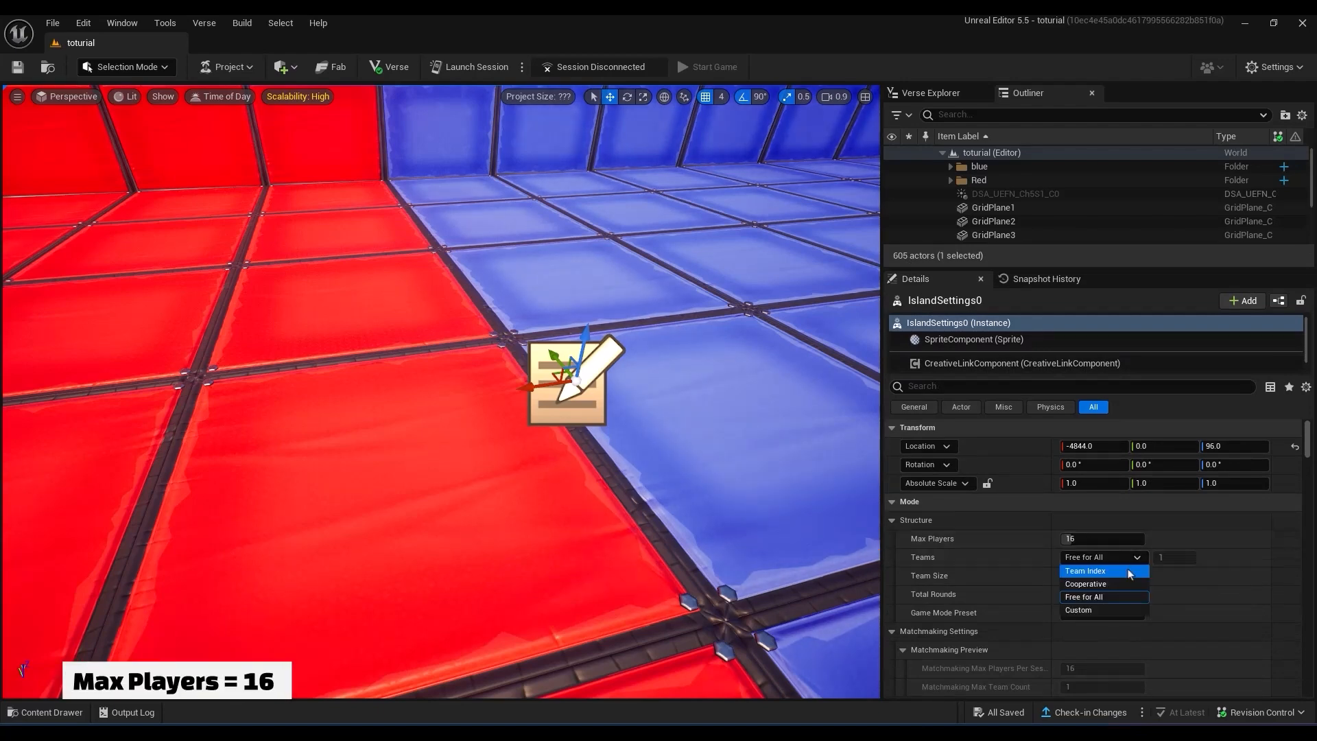
click(1130, 572)
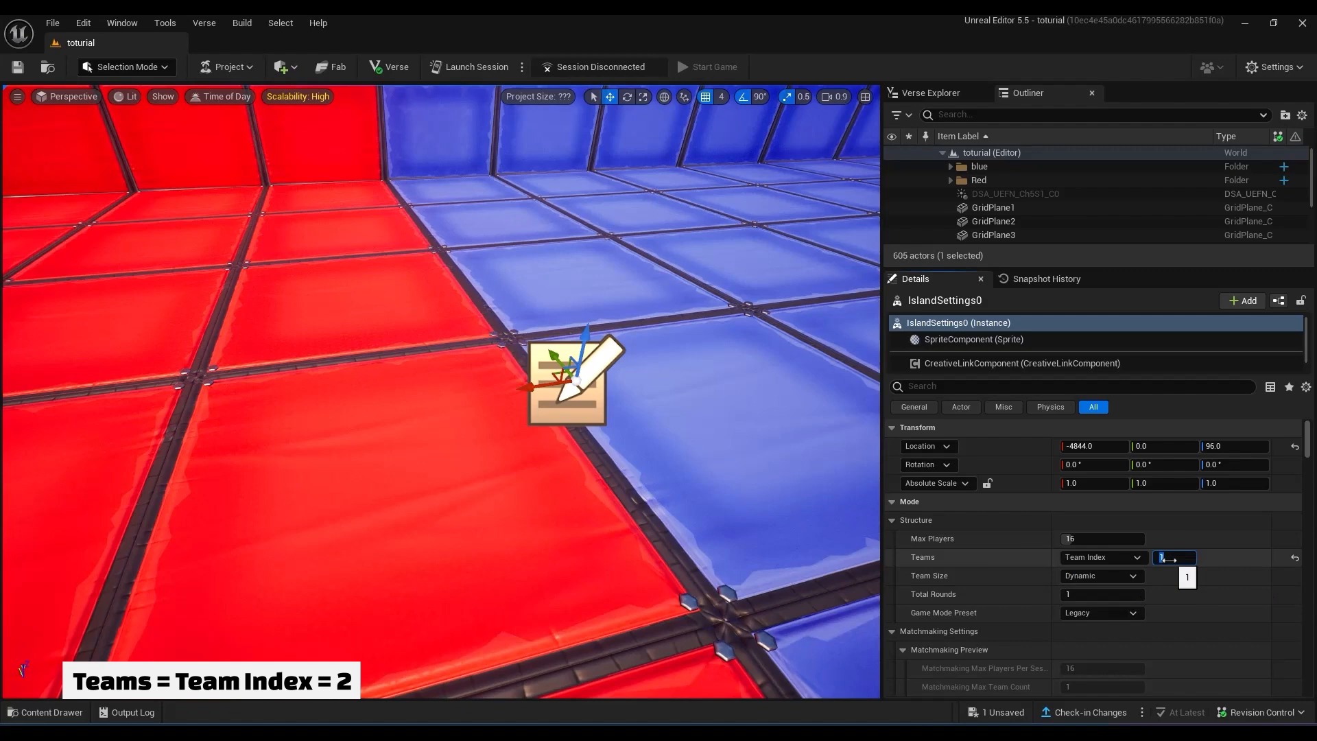
scroll(988, 656, down, 4)
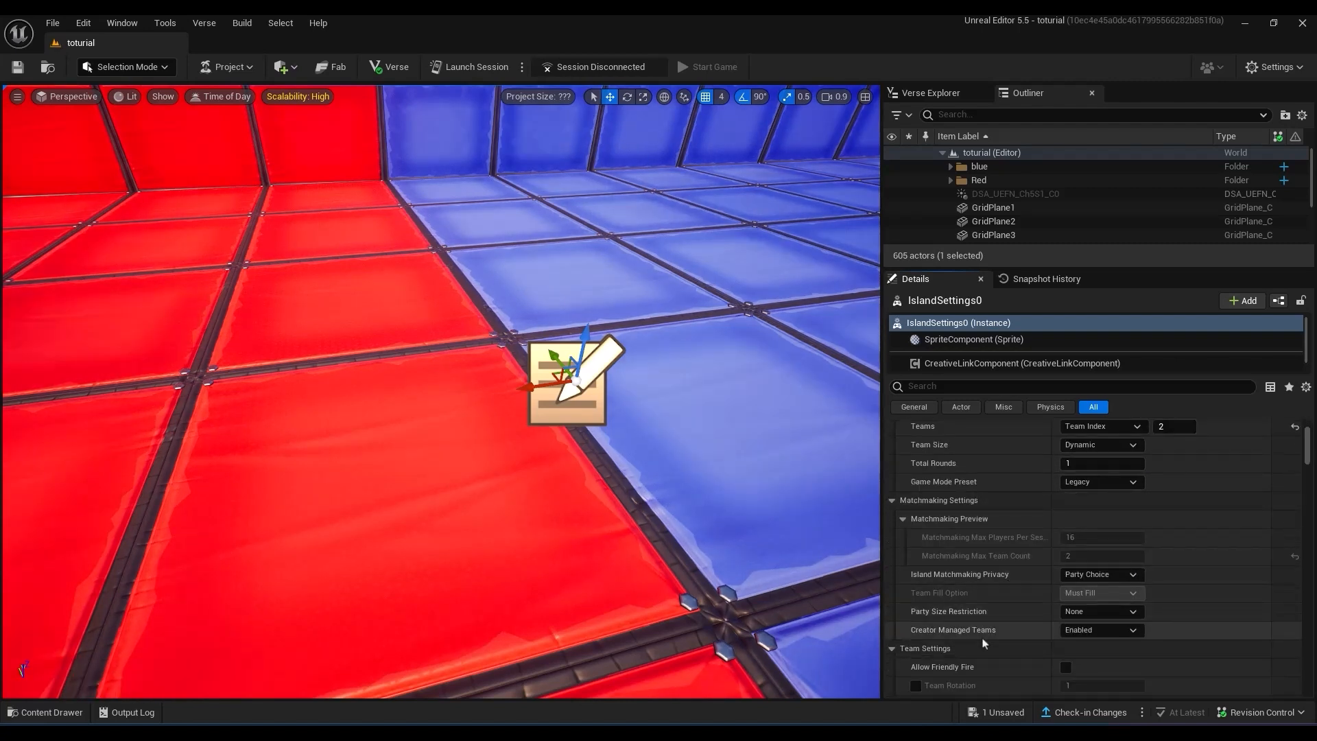
Set UI Team Colors to Team Color in the island's Team Settings.
scroll(988, 656, down, 1)
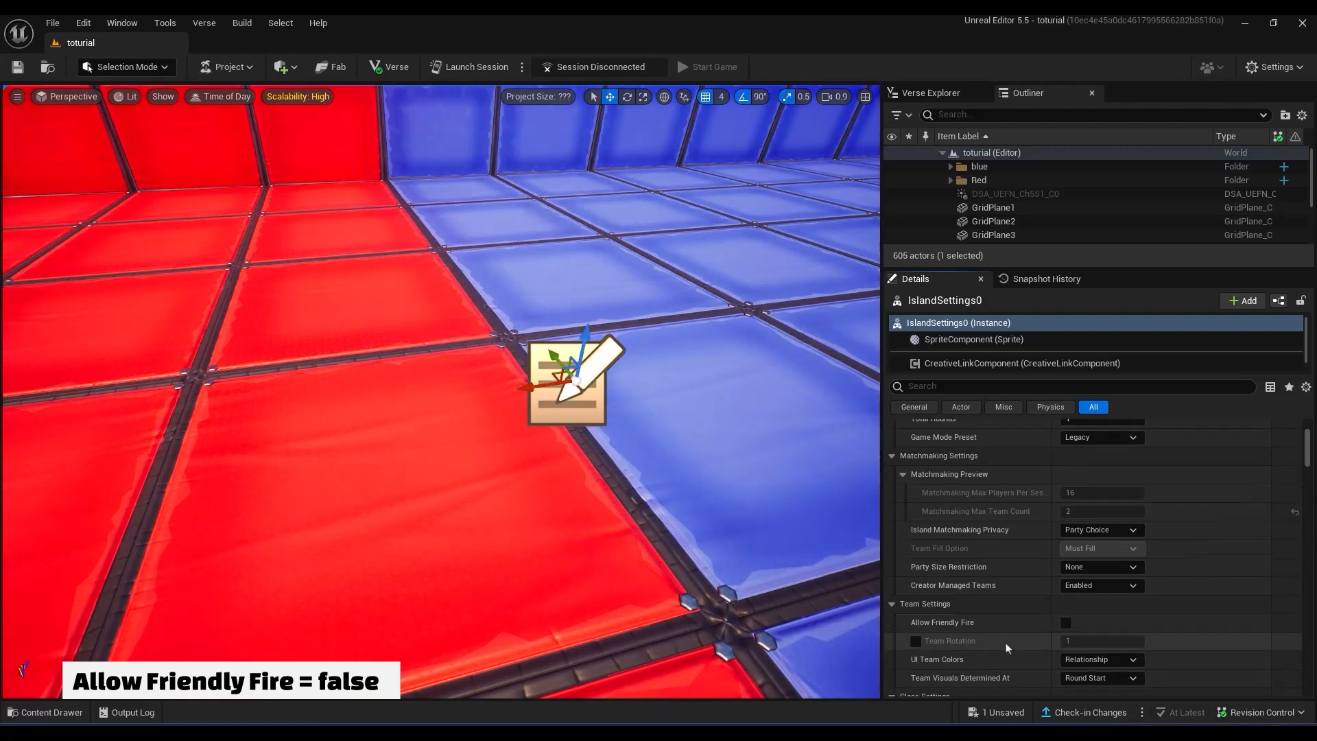
scroll(994, 638, down, 2)
click(1104, 641)
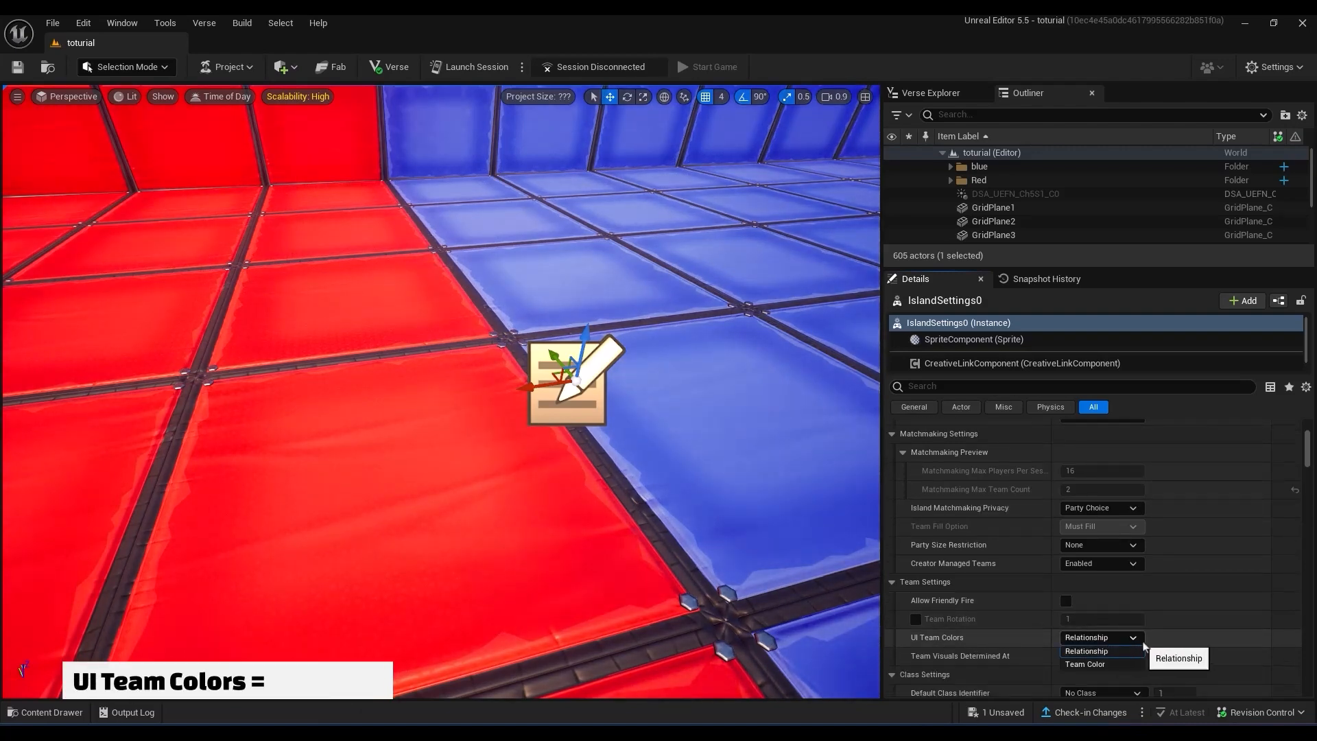
click(1095, 664)
Set the island's Game Start Countdown to 3.0 and try enabling Force Start at Max Players.
scroll(1002, 661, down, 5)
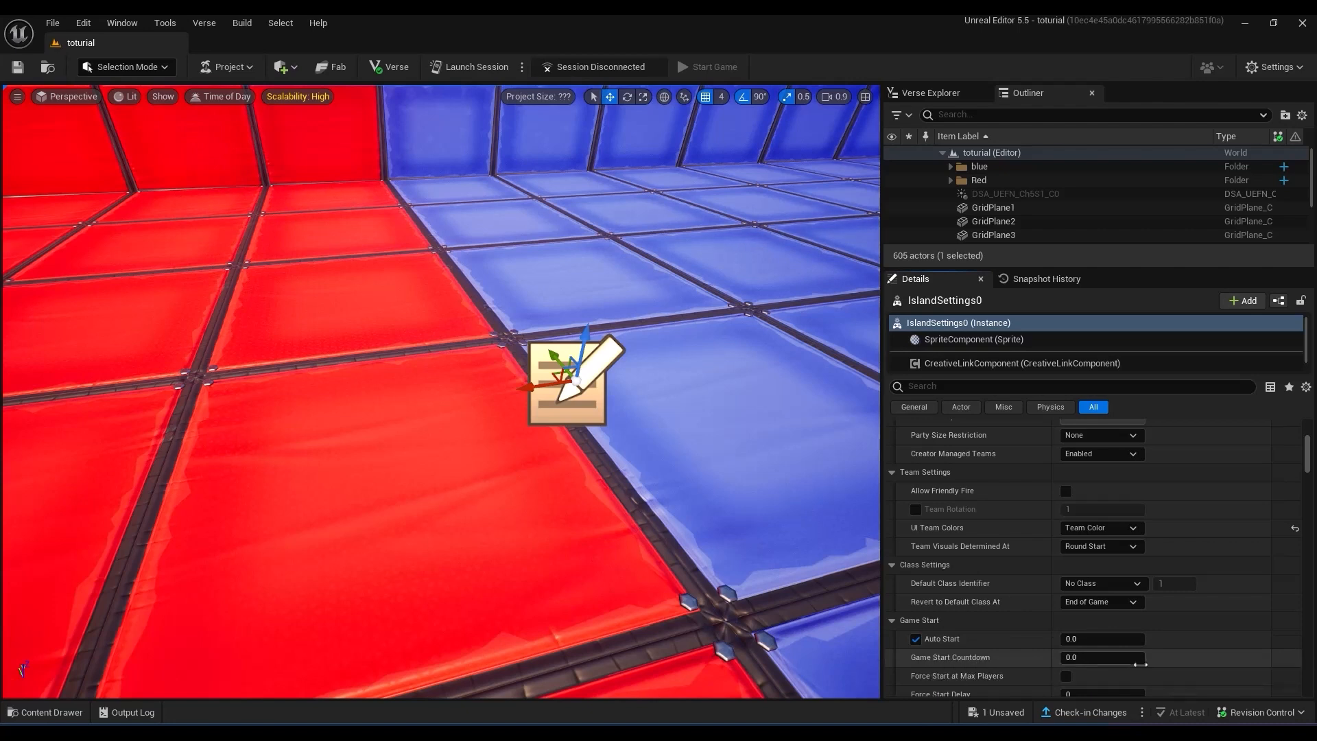
text(3)
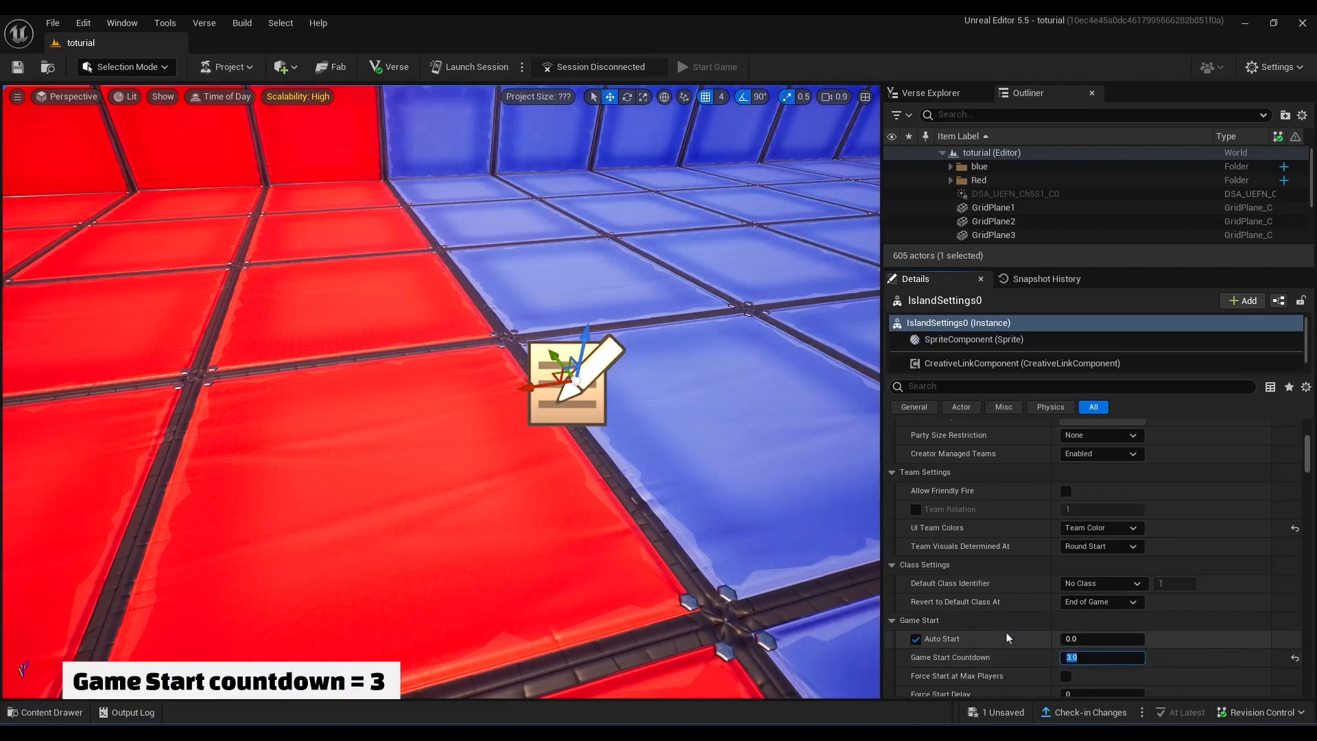
scroll(974, 642, down, 2)
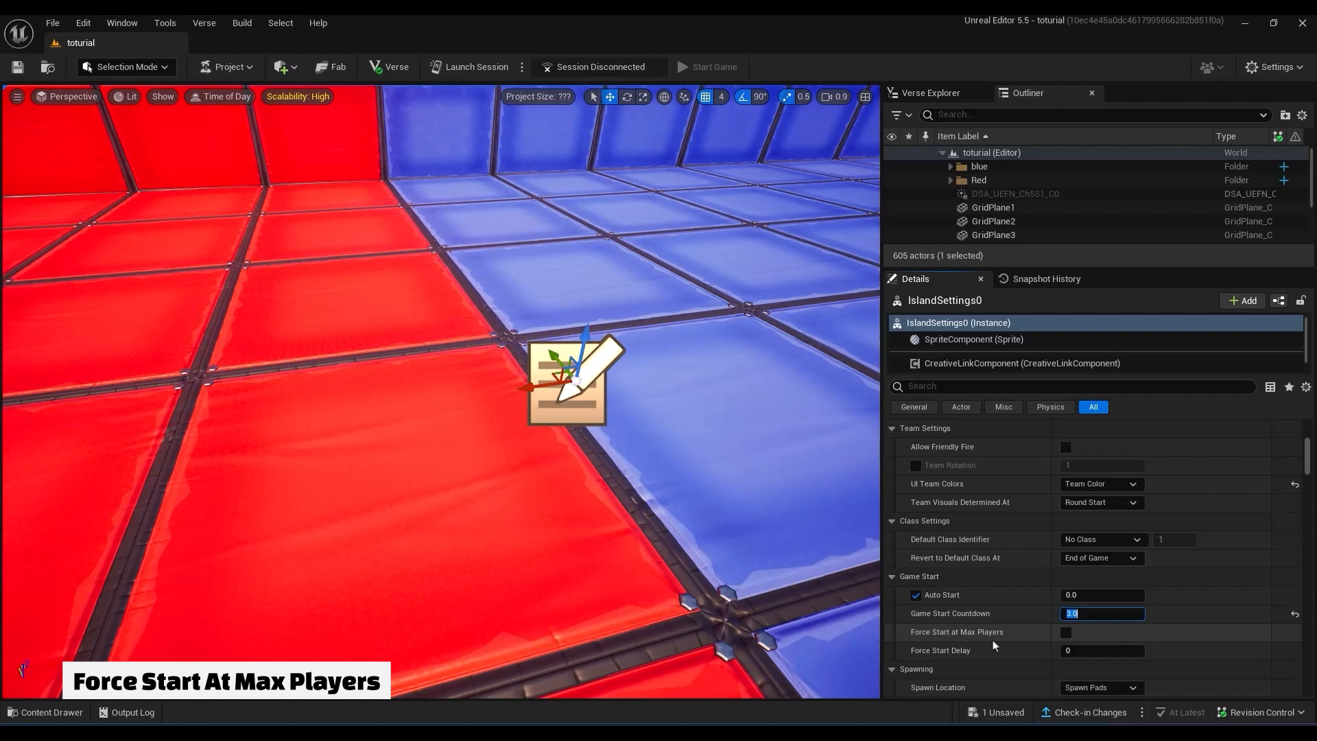
click(1068, 636)
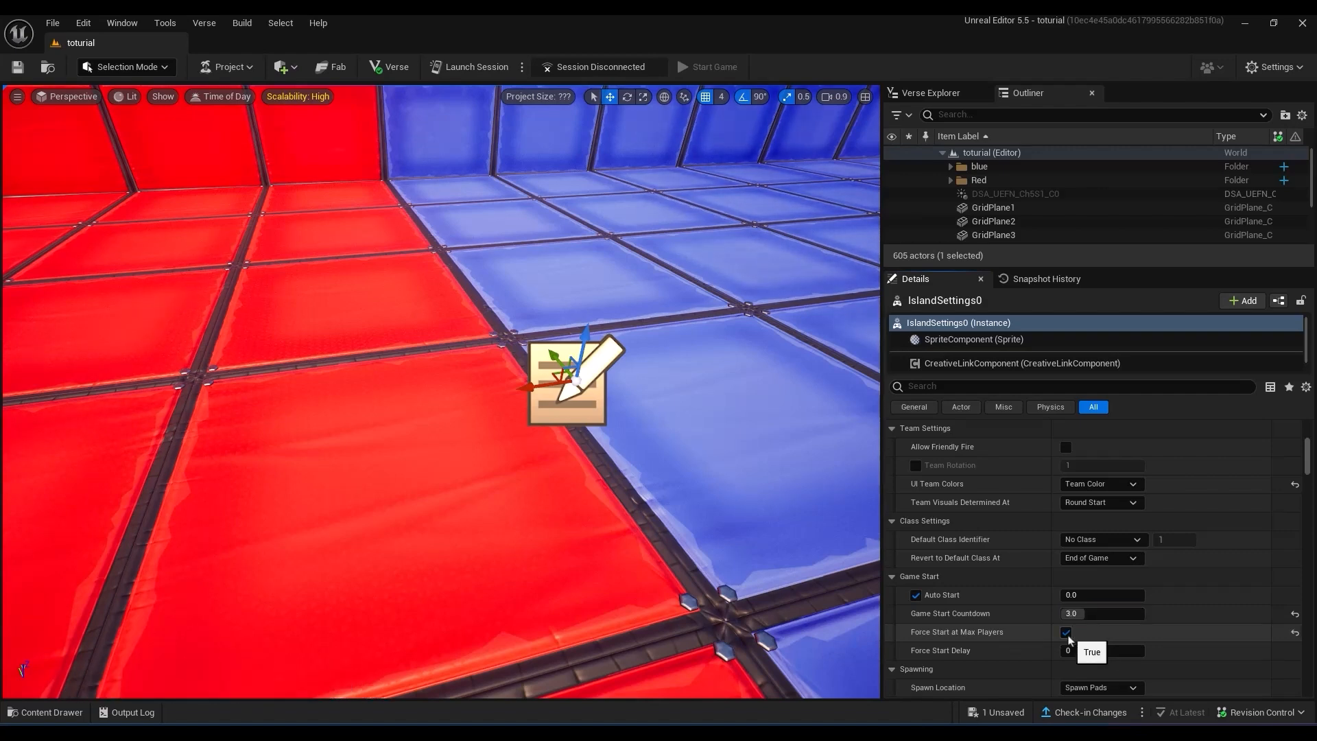
Set Join in Progress to Spawn in the island's Spawning settings.
scroll(1067, 638, down, 4)
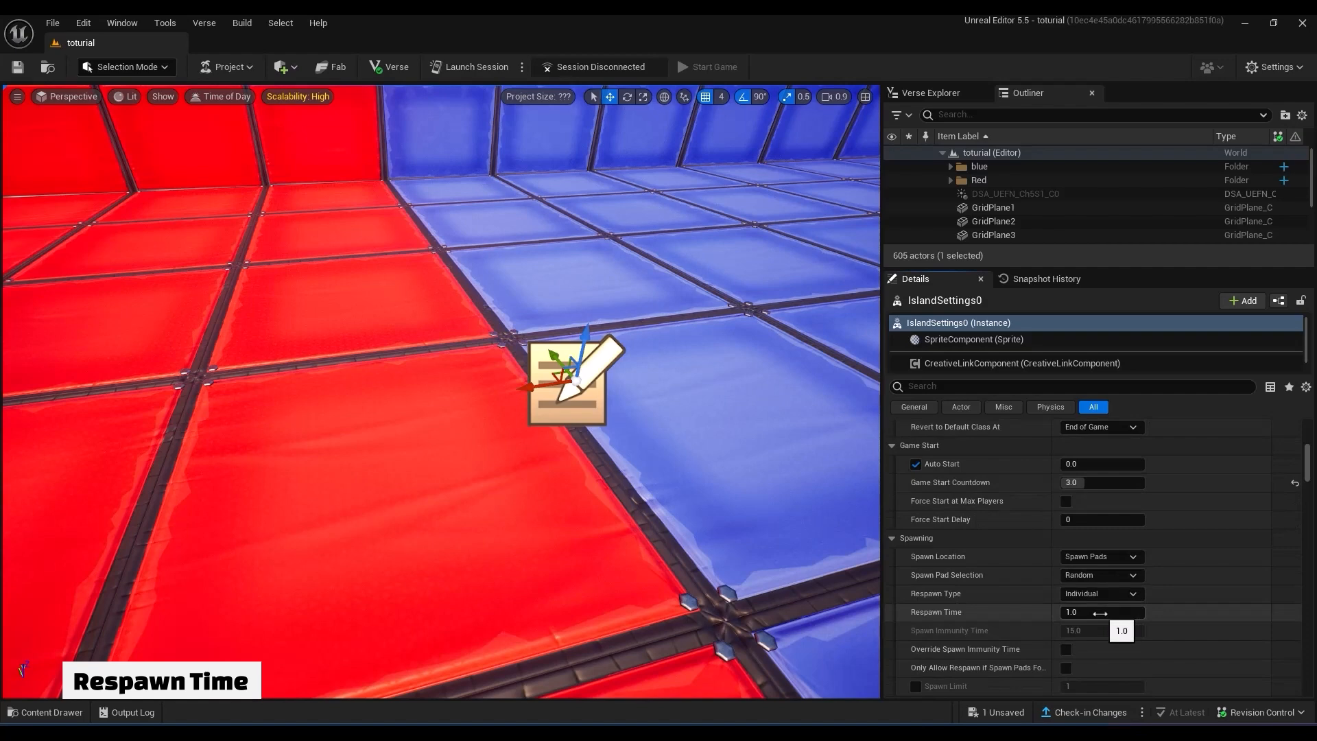
scroll(1118, 651, down, 1)
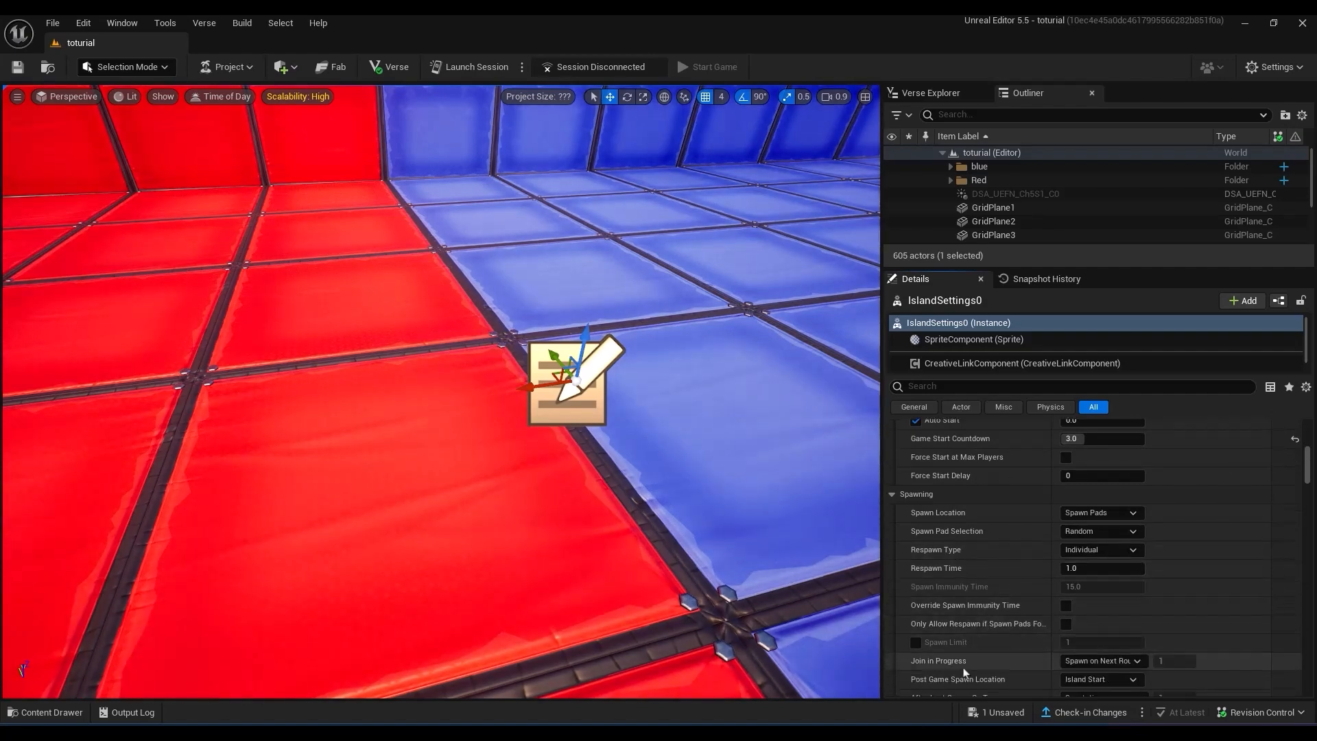
click(1125, 662)
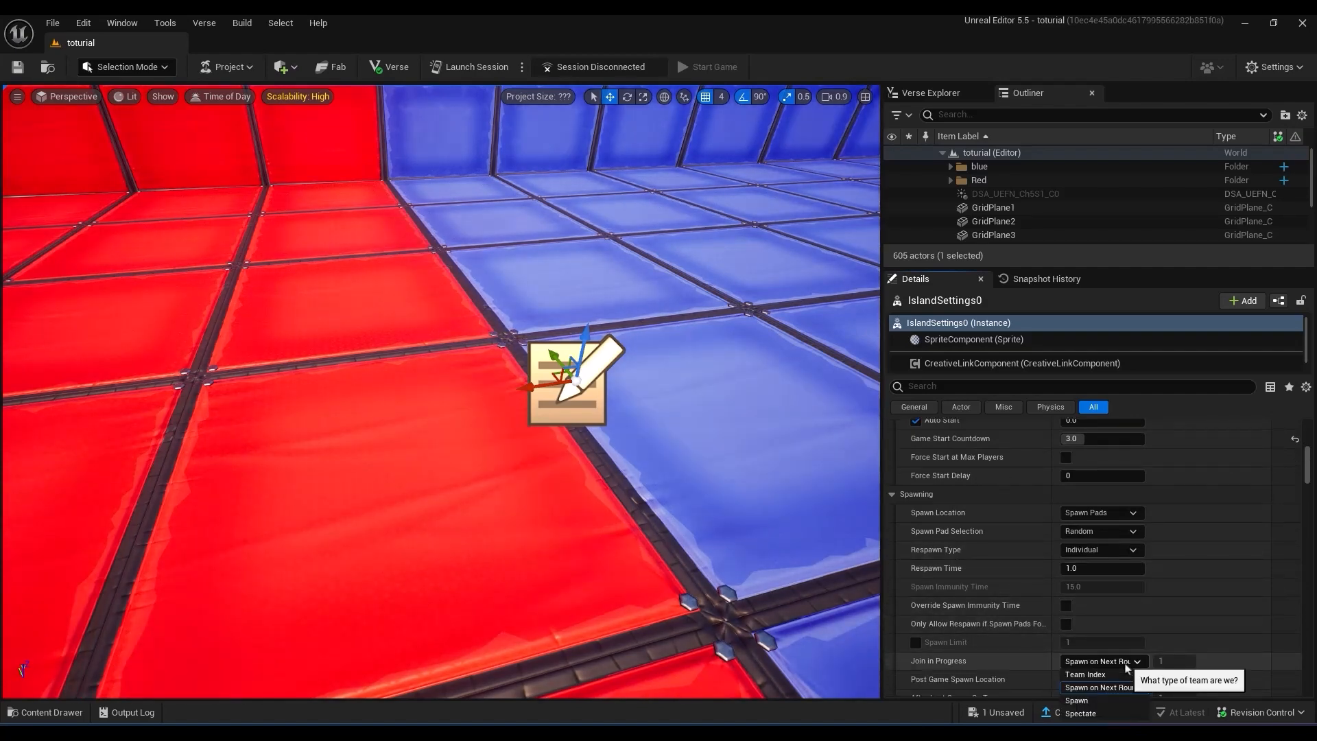
click(1116, 701)
Set Gold Granted on Elimination to 1 and disable Allow Manual Respawning in the Eliminations settings.
scroll(1027, 674, down, 5)
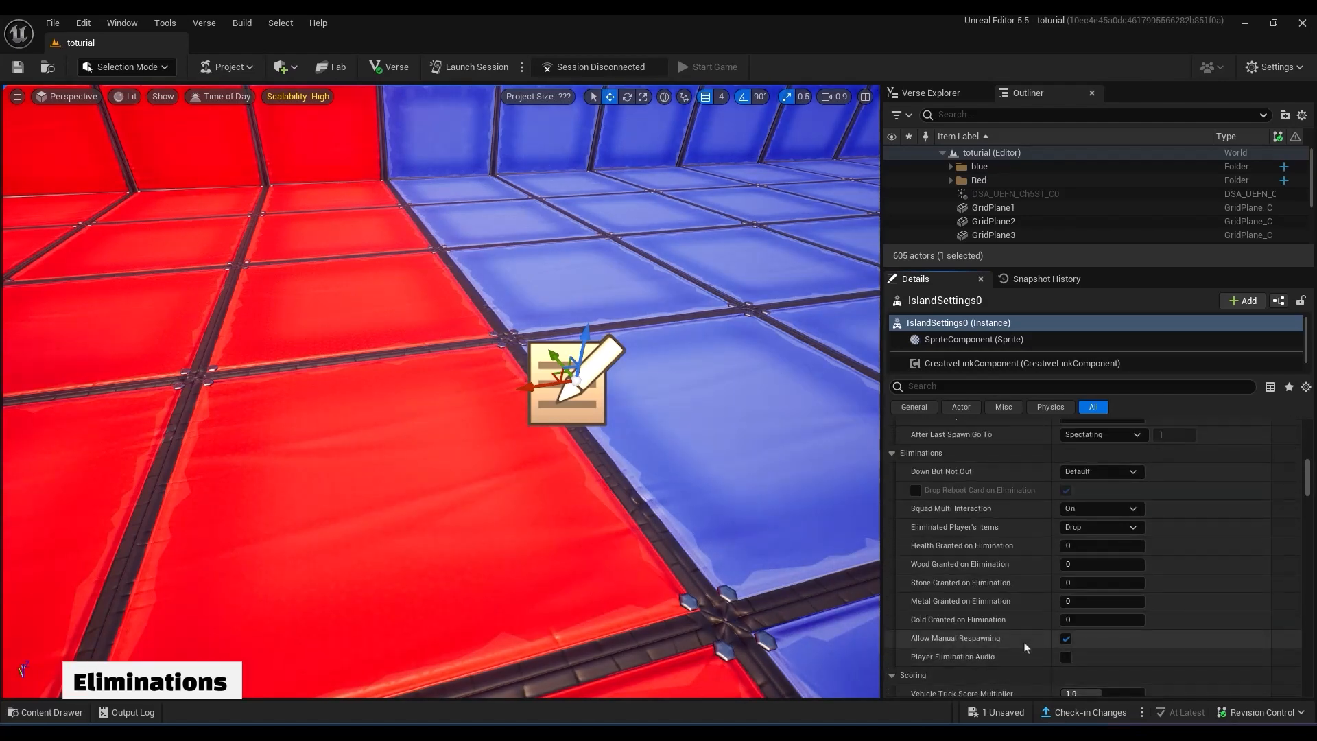
scroll(1025, 642, down, 1)
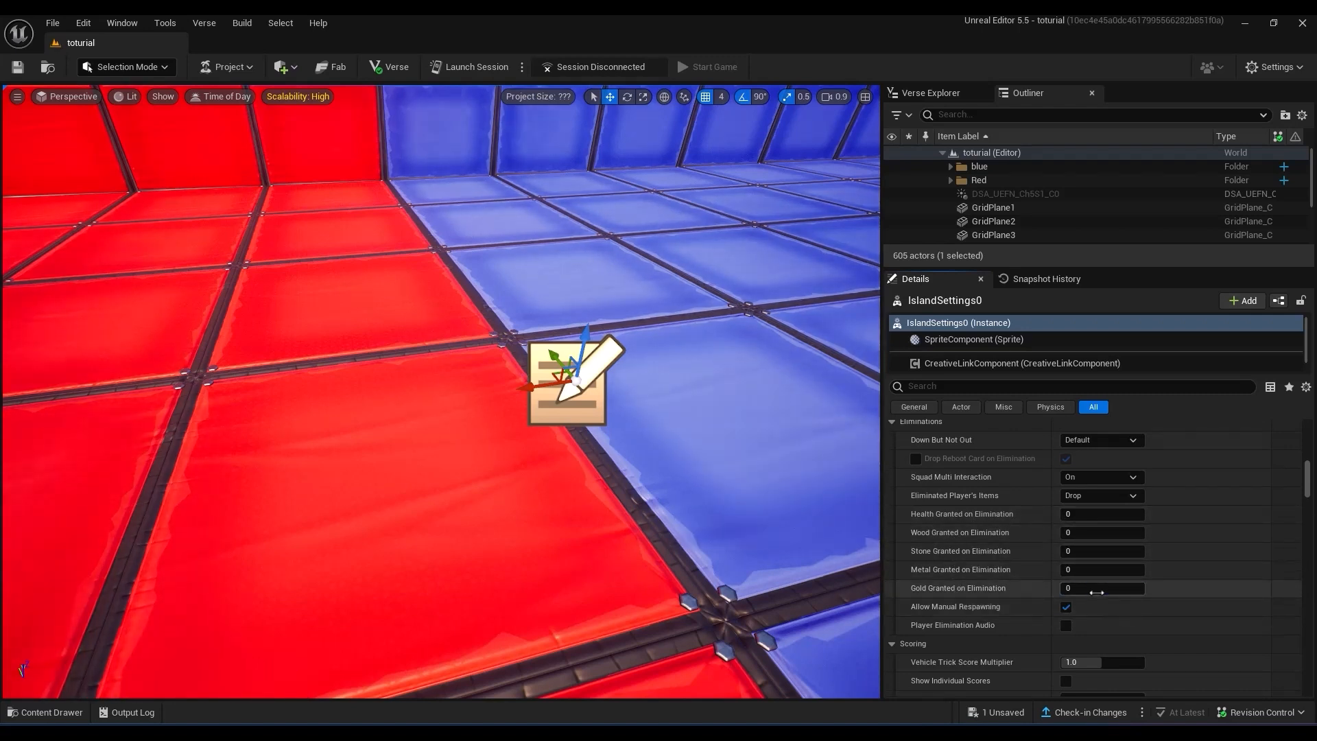
key(Return)
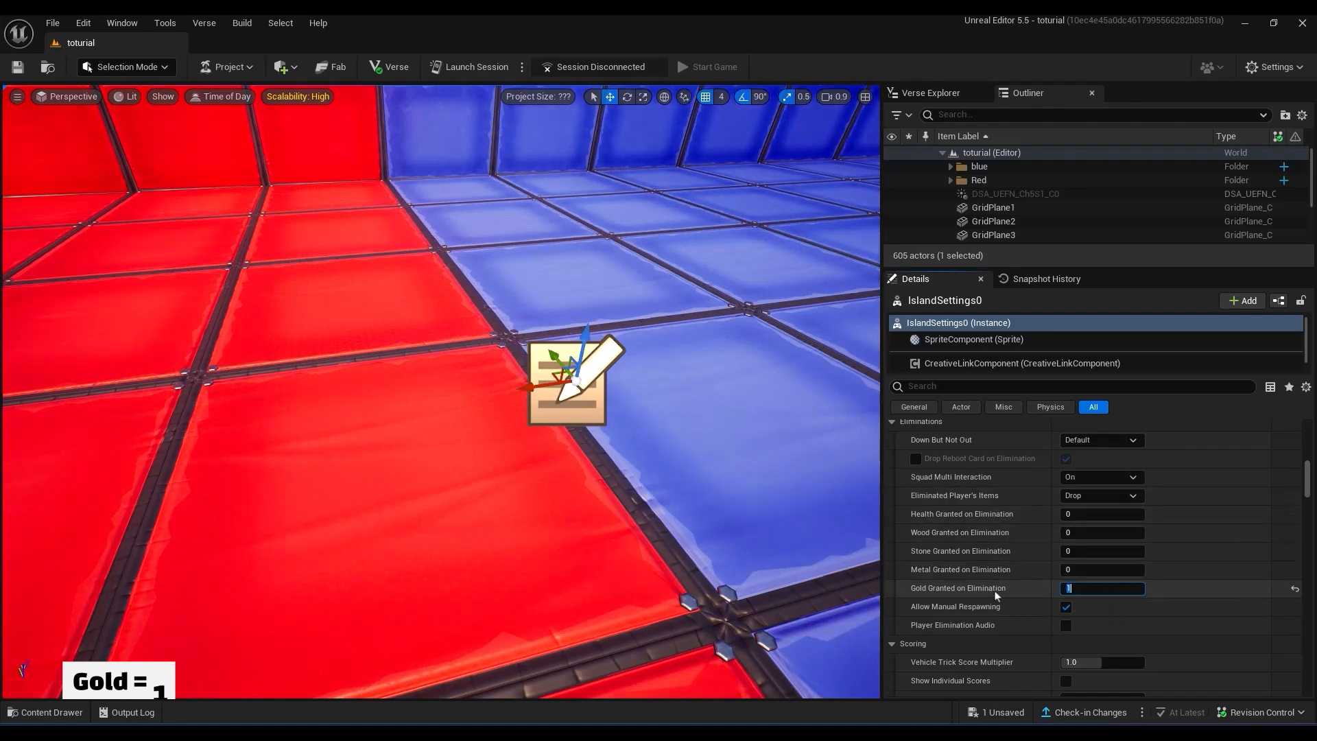
click(1065, 606)
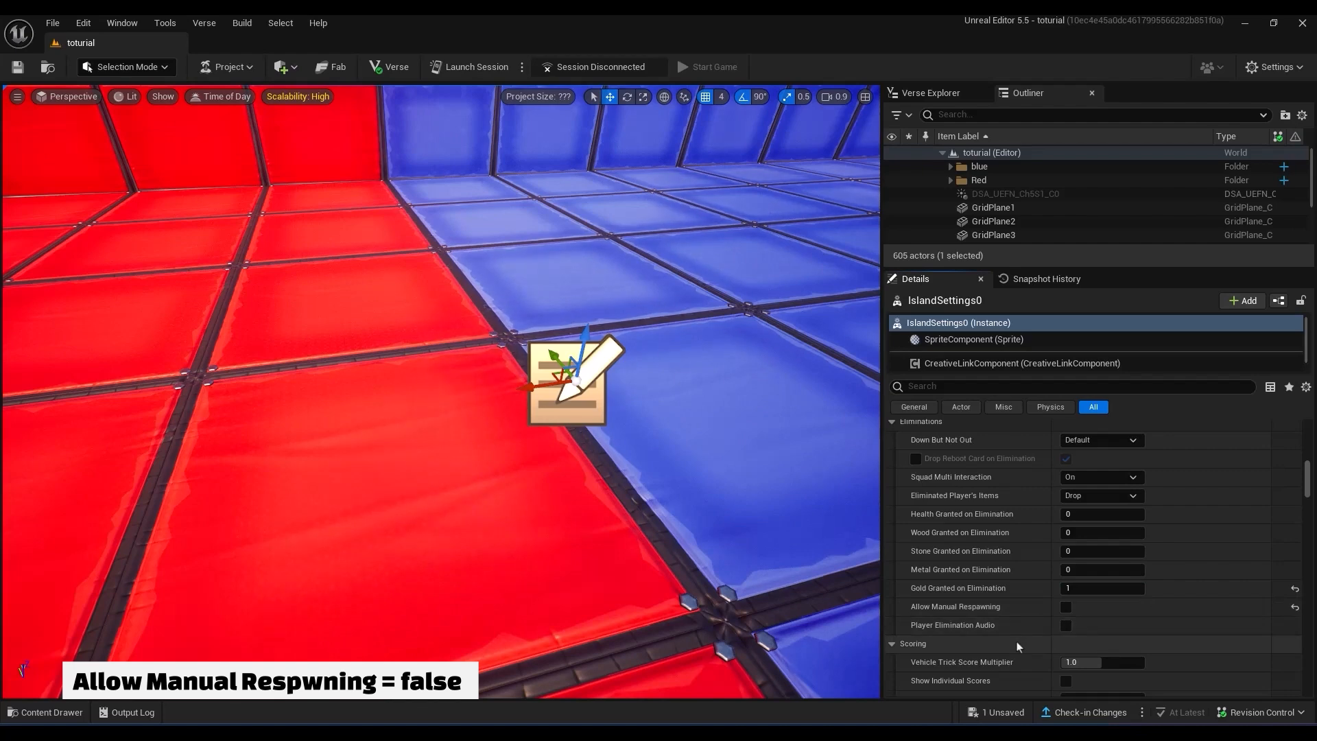
Enable Use Team Score and set the Elimination Score to 1.0 in the Scoring settings.
scroll(1006, 641, down, 3)
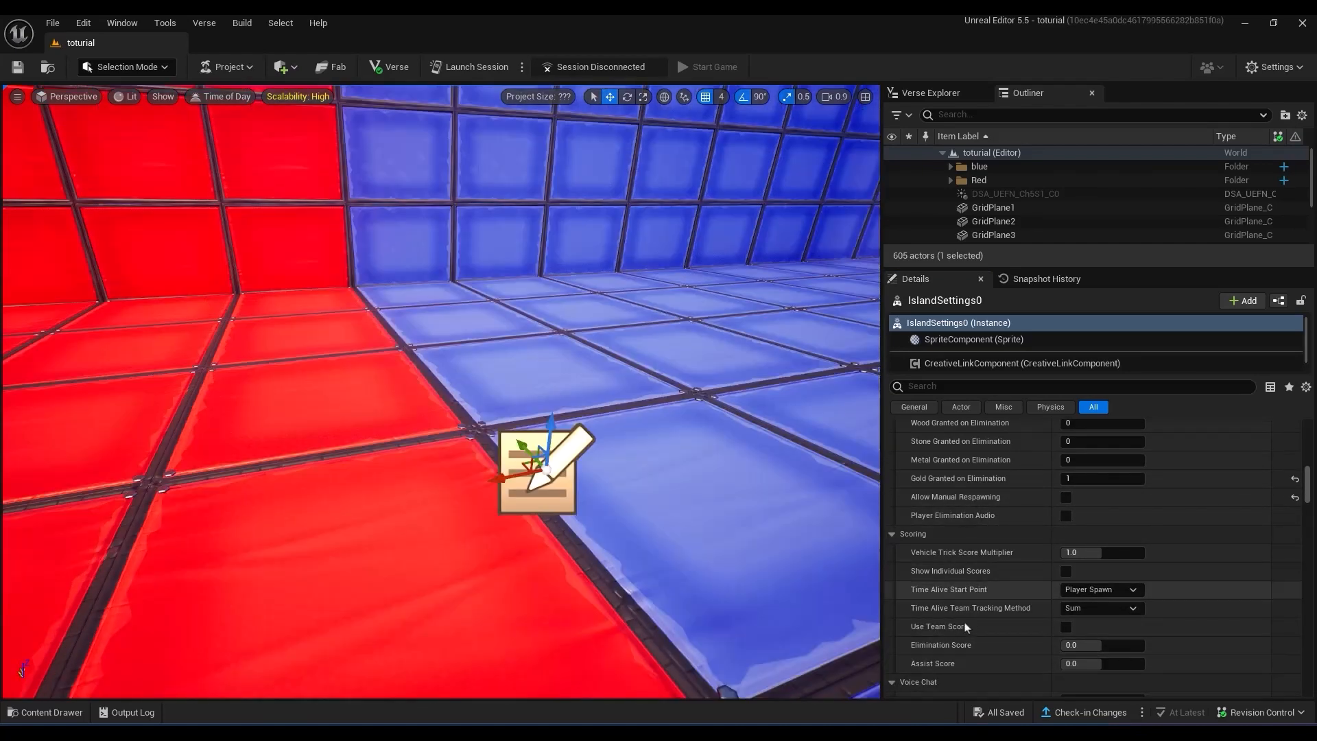
click(1065, 627)
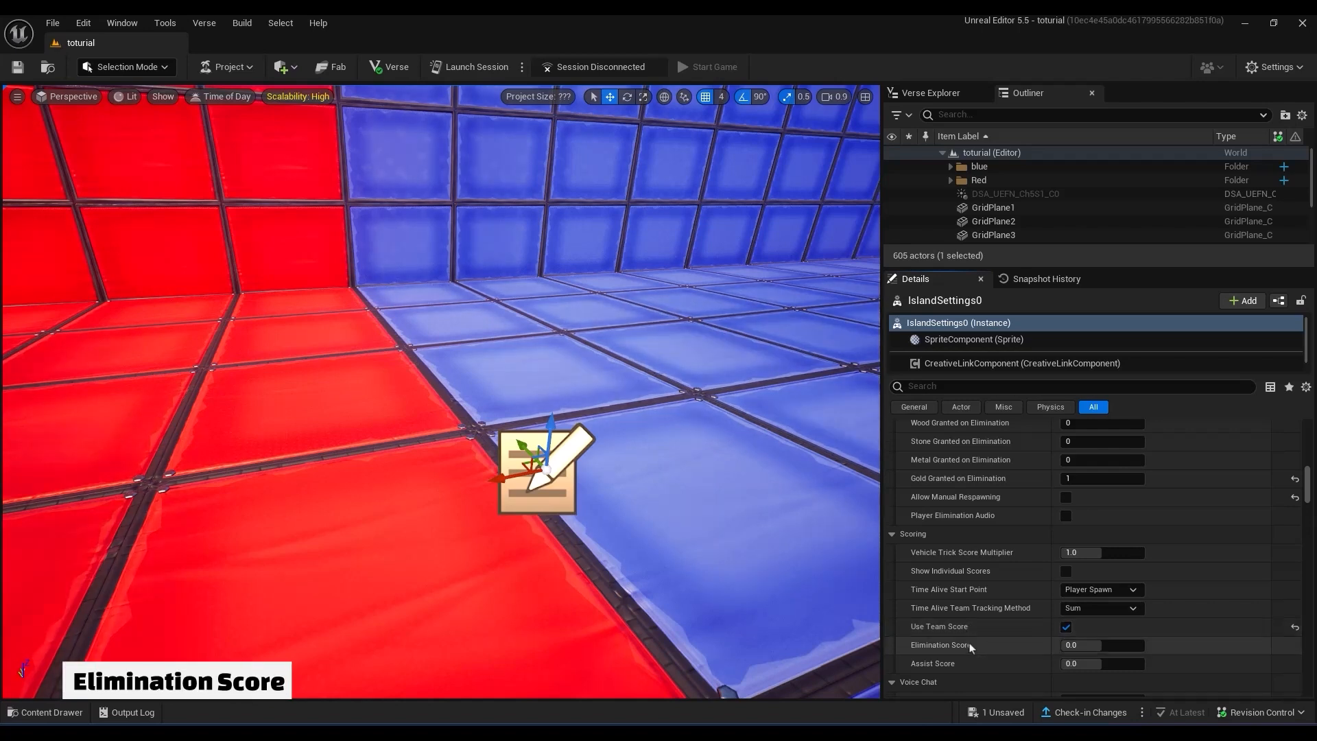
click(1074, 645)
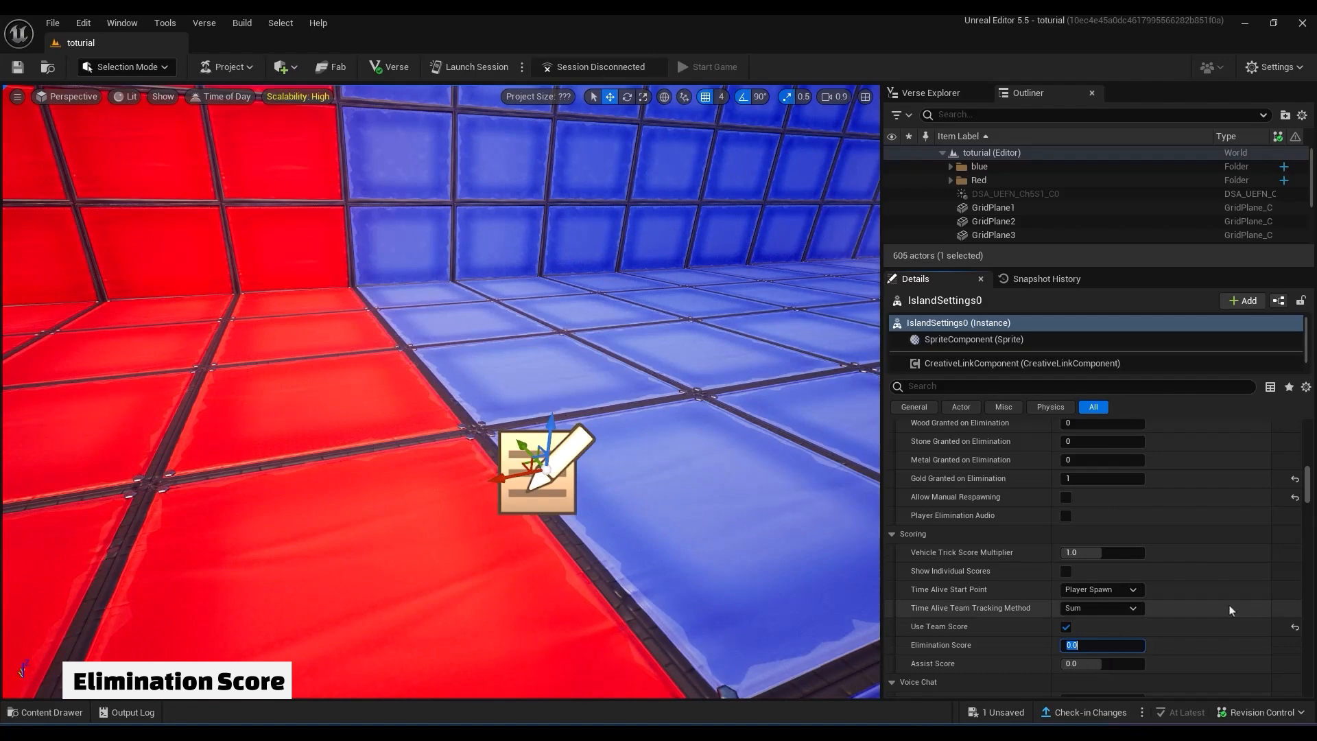
text(1)
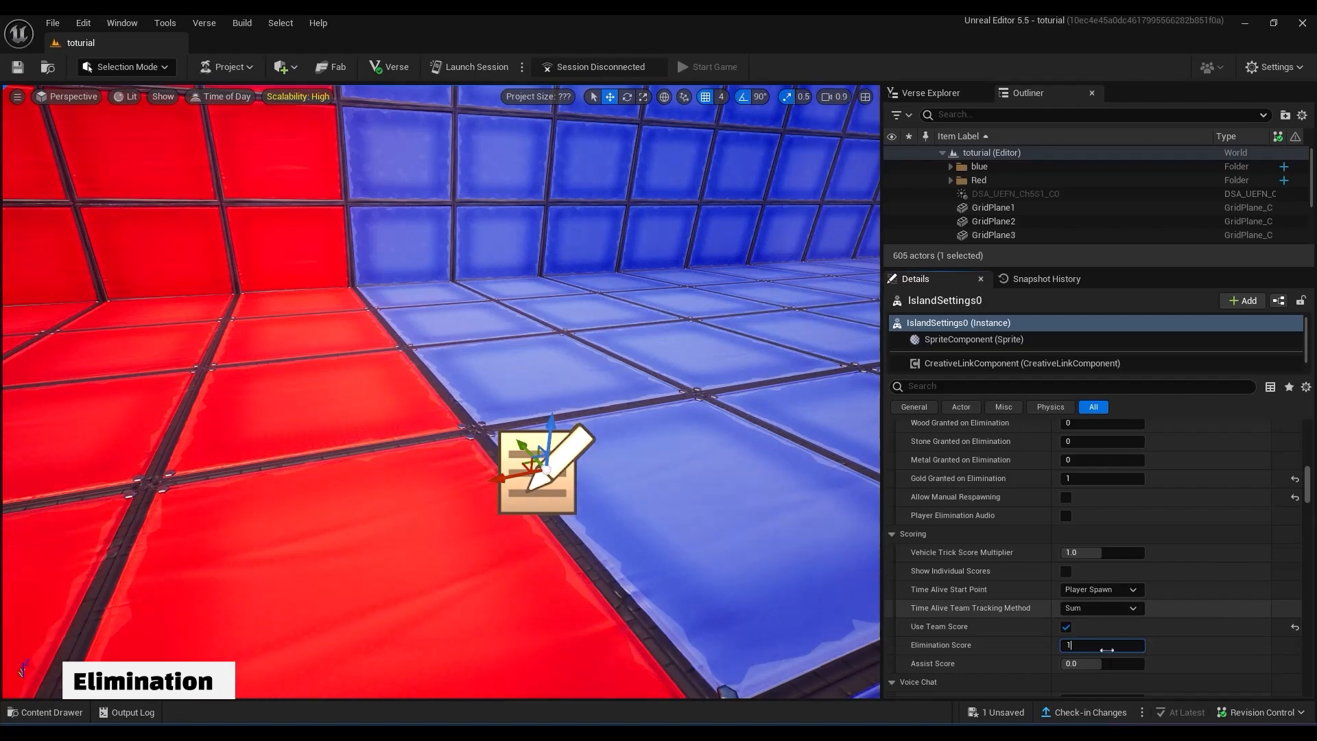
key(Return)
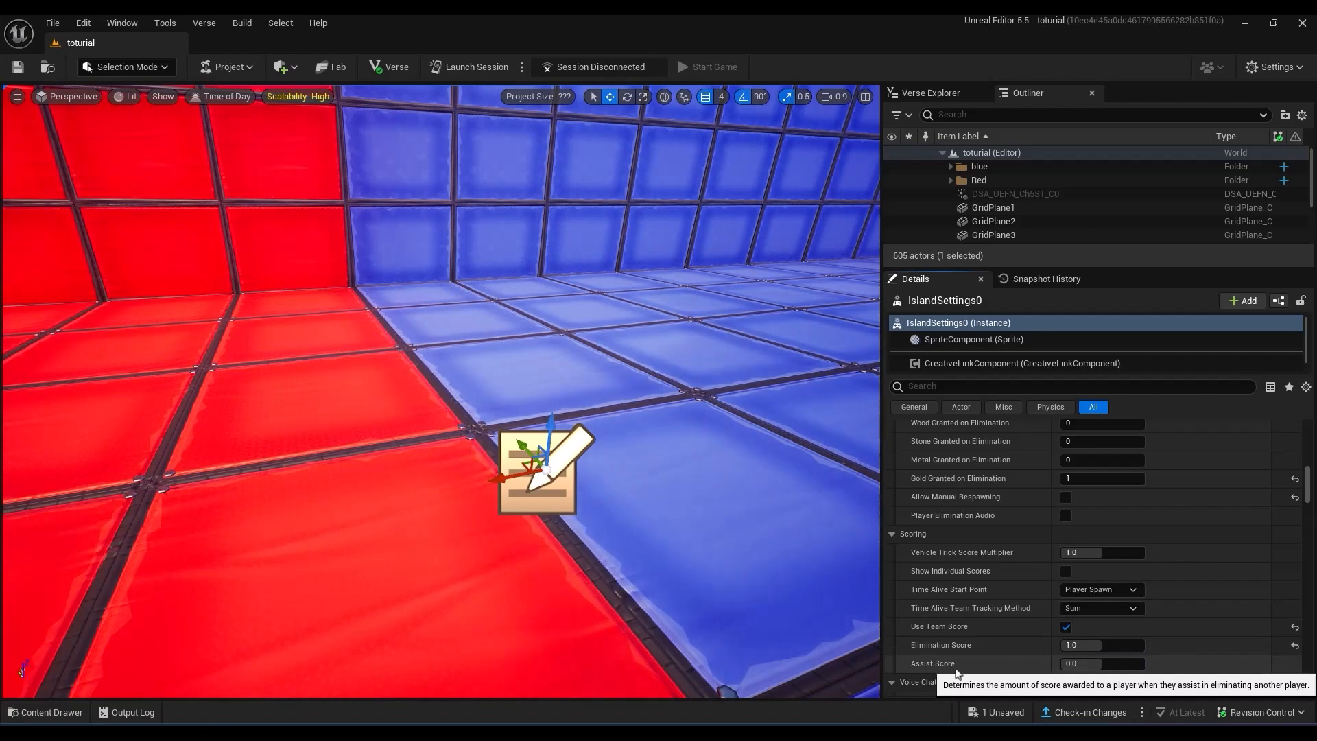
Choose Team as the island's Voice Chat Scope.
scroll(964, 653, down, 1)
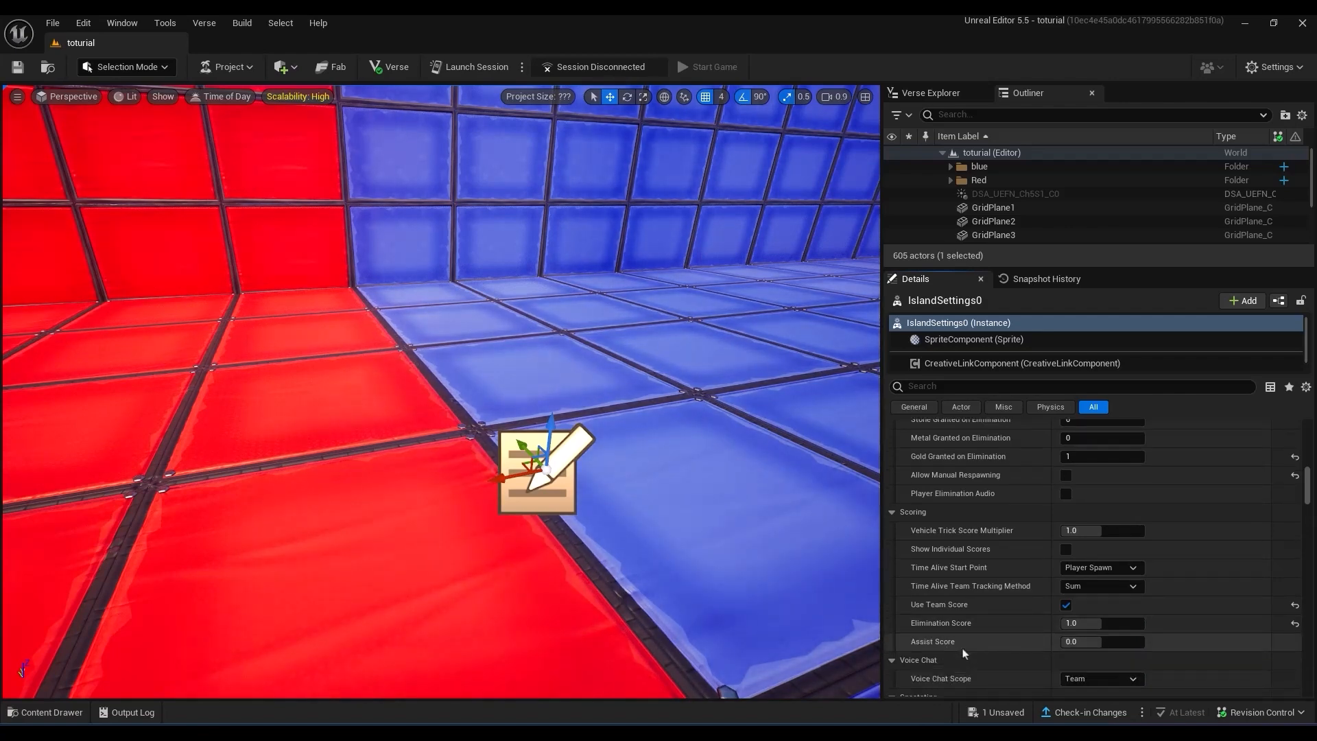
scroll(1029, 656, down, 1)
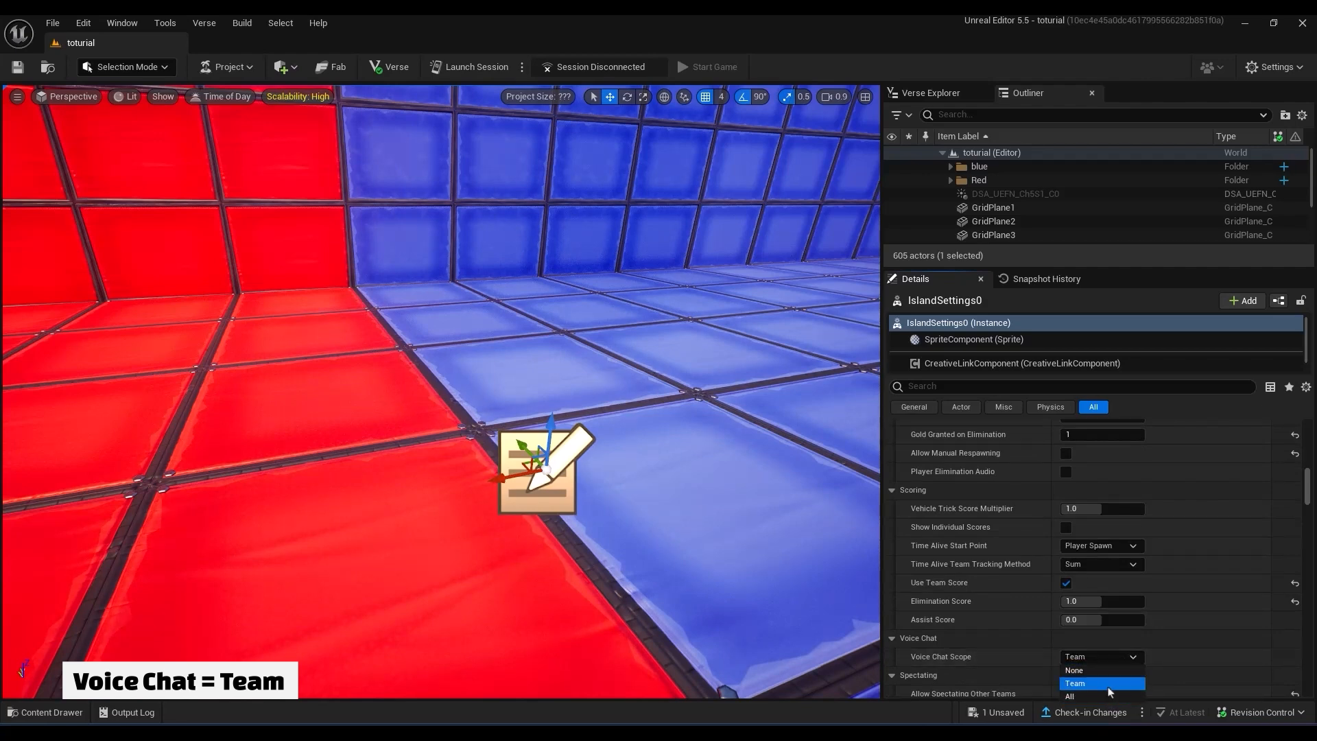
click(1108, 686)
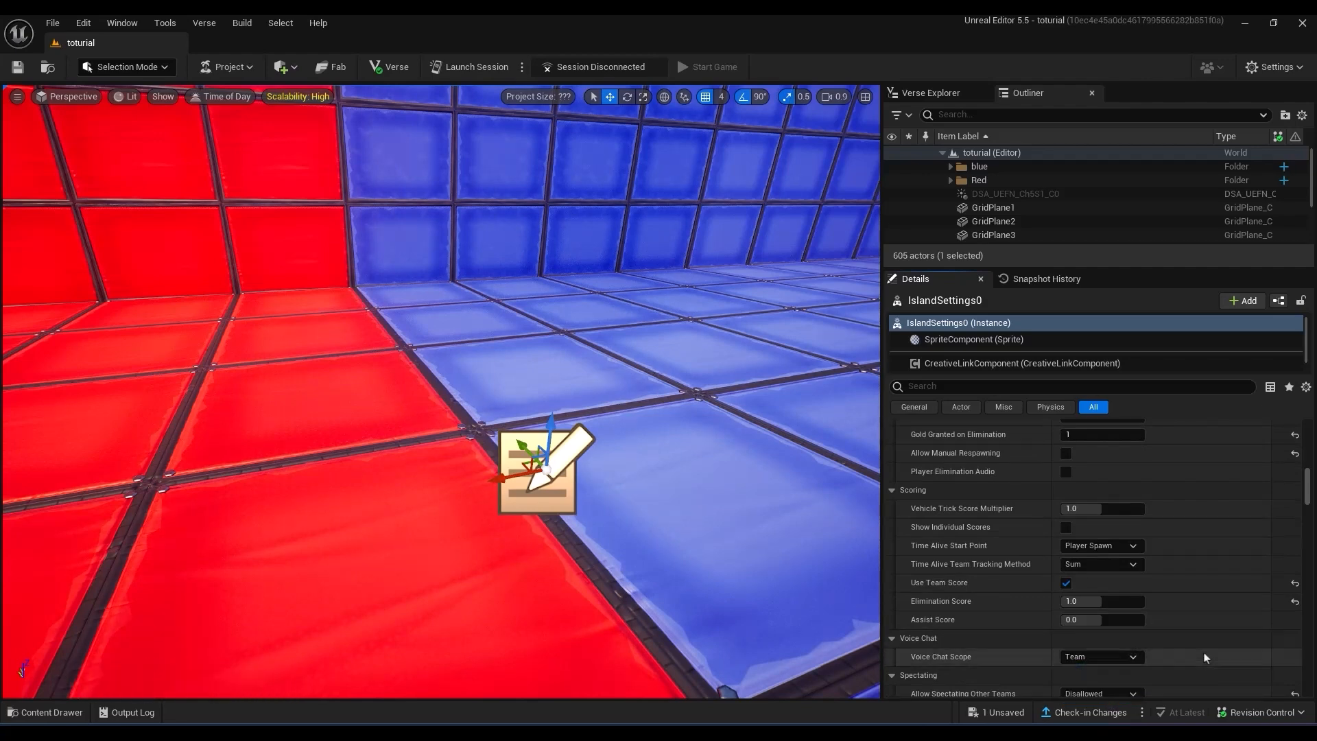
Enable End Game on Match Point Win and set the Game Win Condition to Most Score Wins.
scroll(974, 623, down, 4)
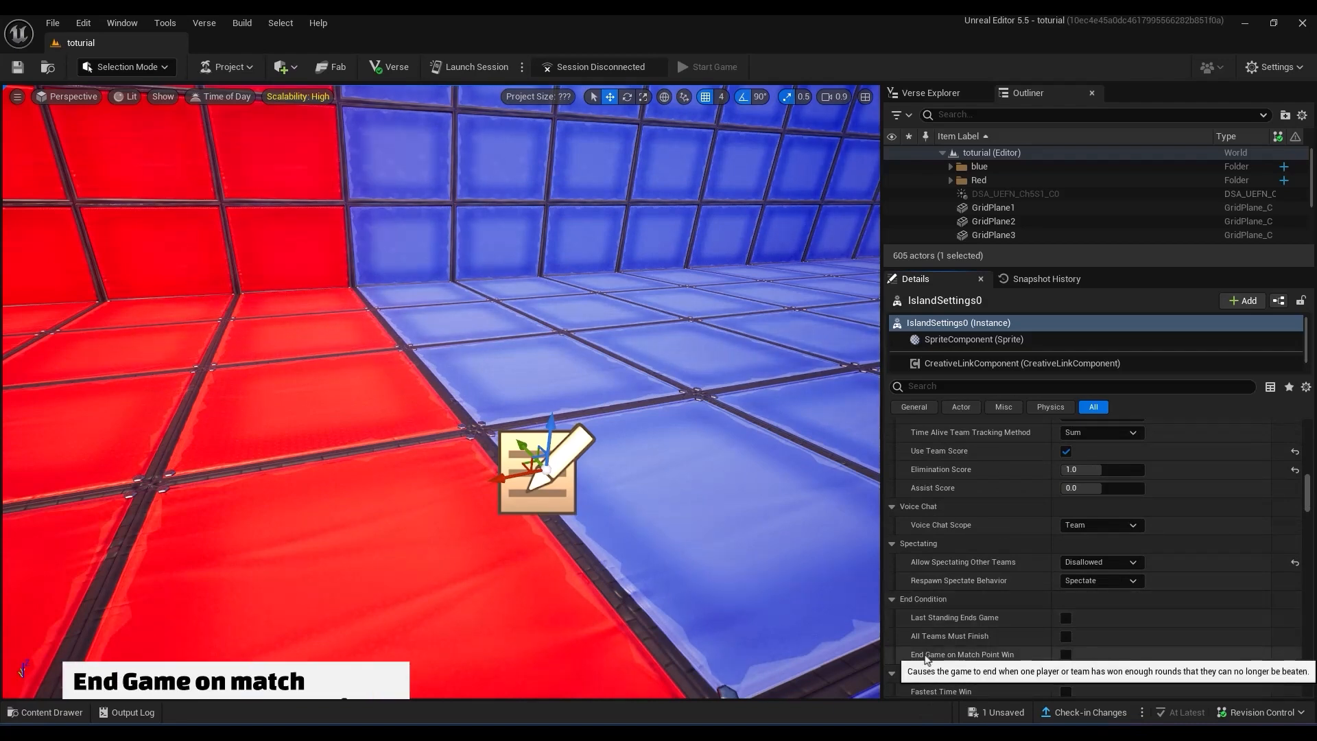
click(1066, 654)
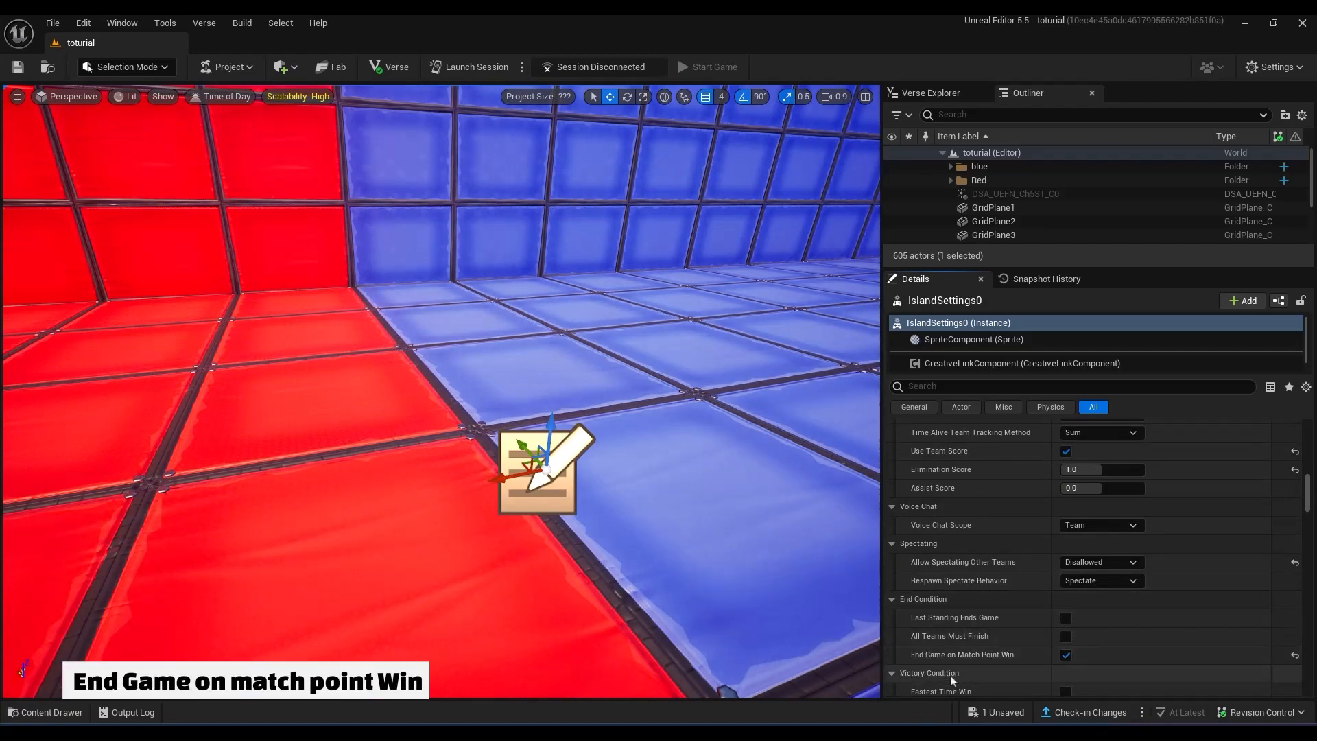
scroll(946, 655, down, 2)
click(1104, 644)
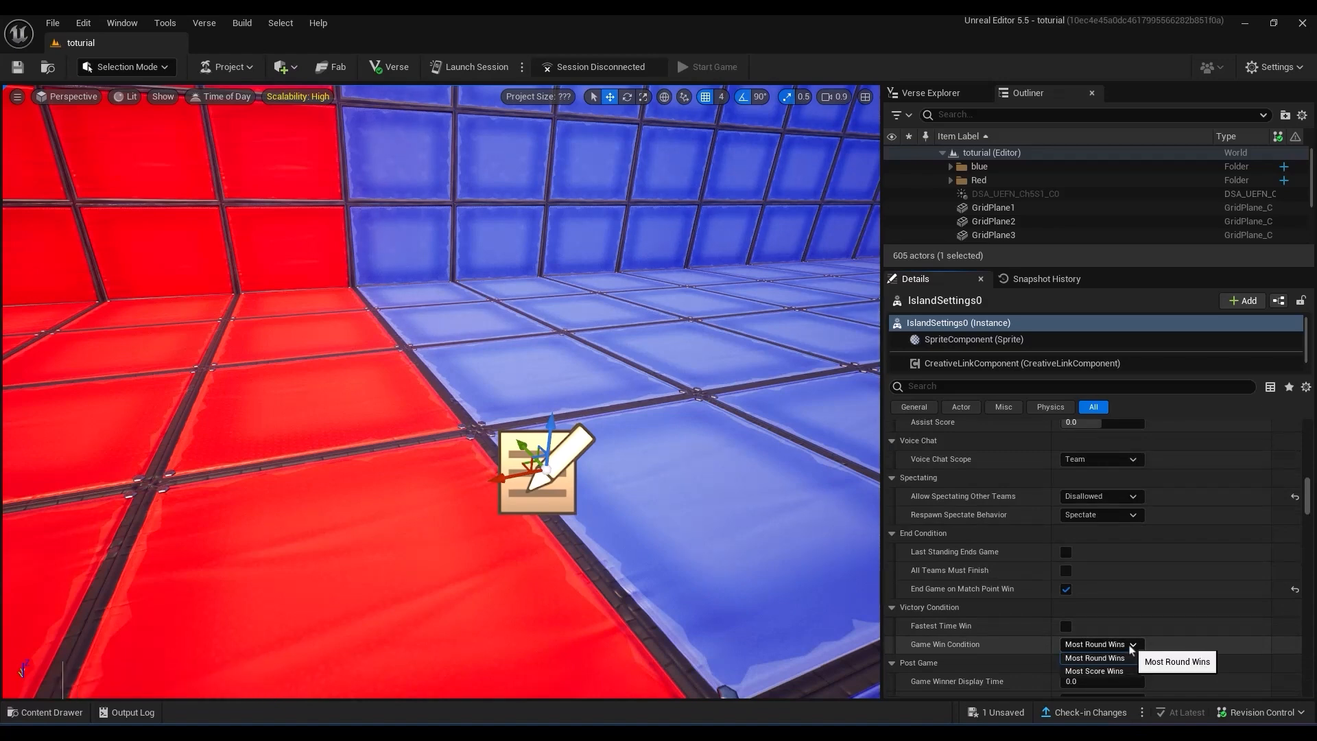
click(1127, 677)
Set the round's Time Limit to 20, and enable Eliminations to End and AI Enemy Eliminations to End at 30 each.
scroll(1029, 668, down, 10)
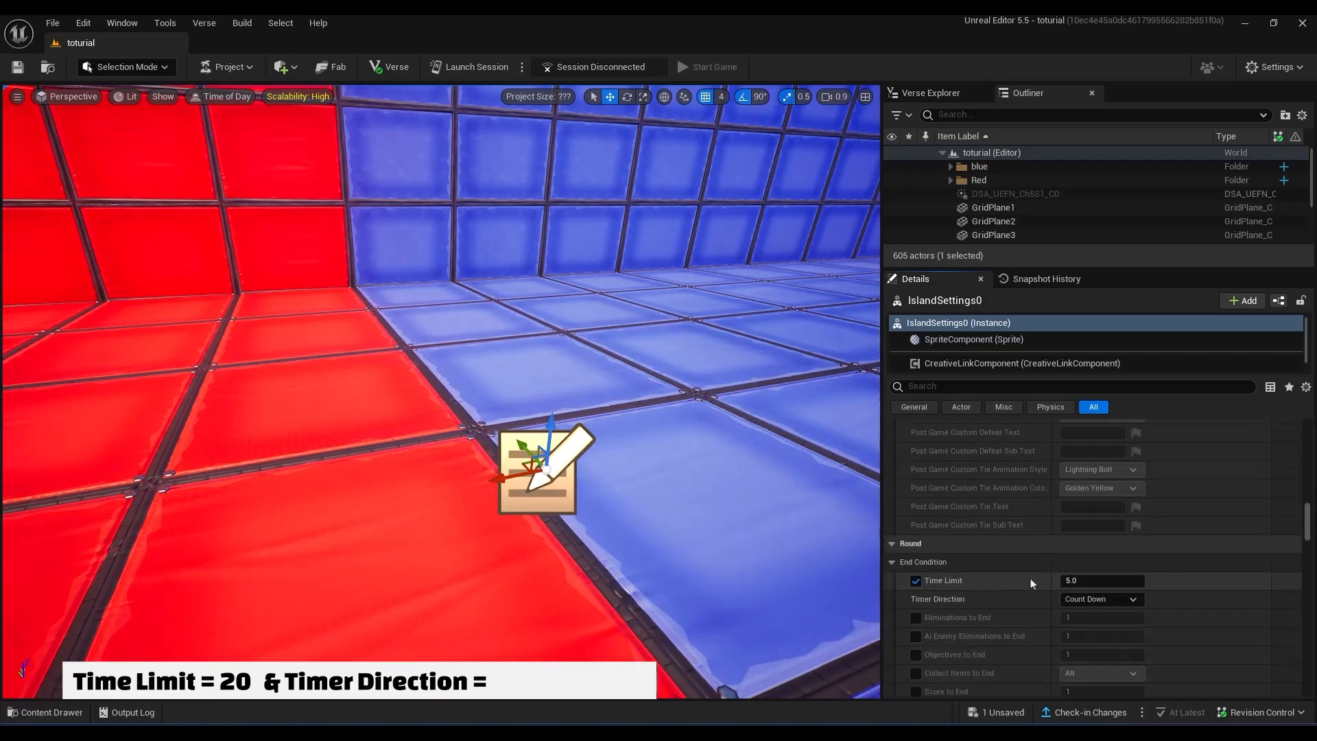
text(20)
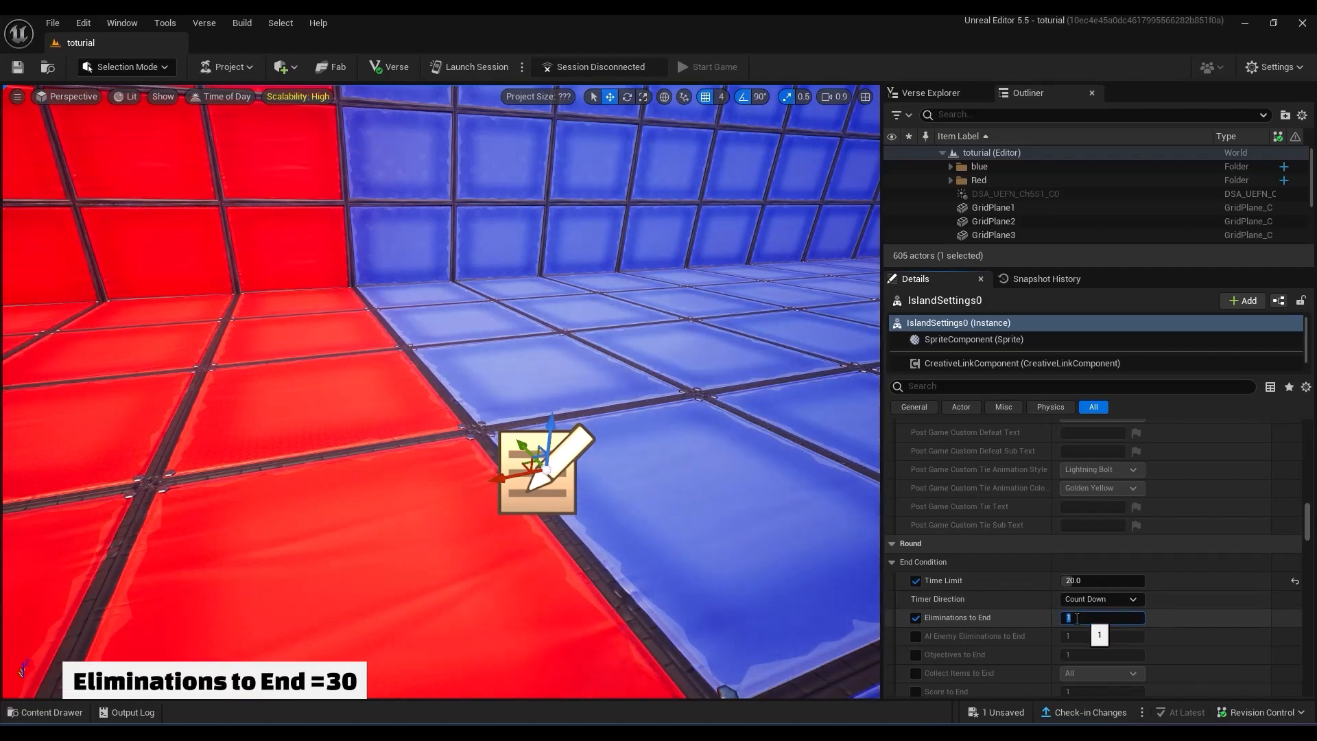
text(30)
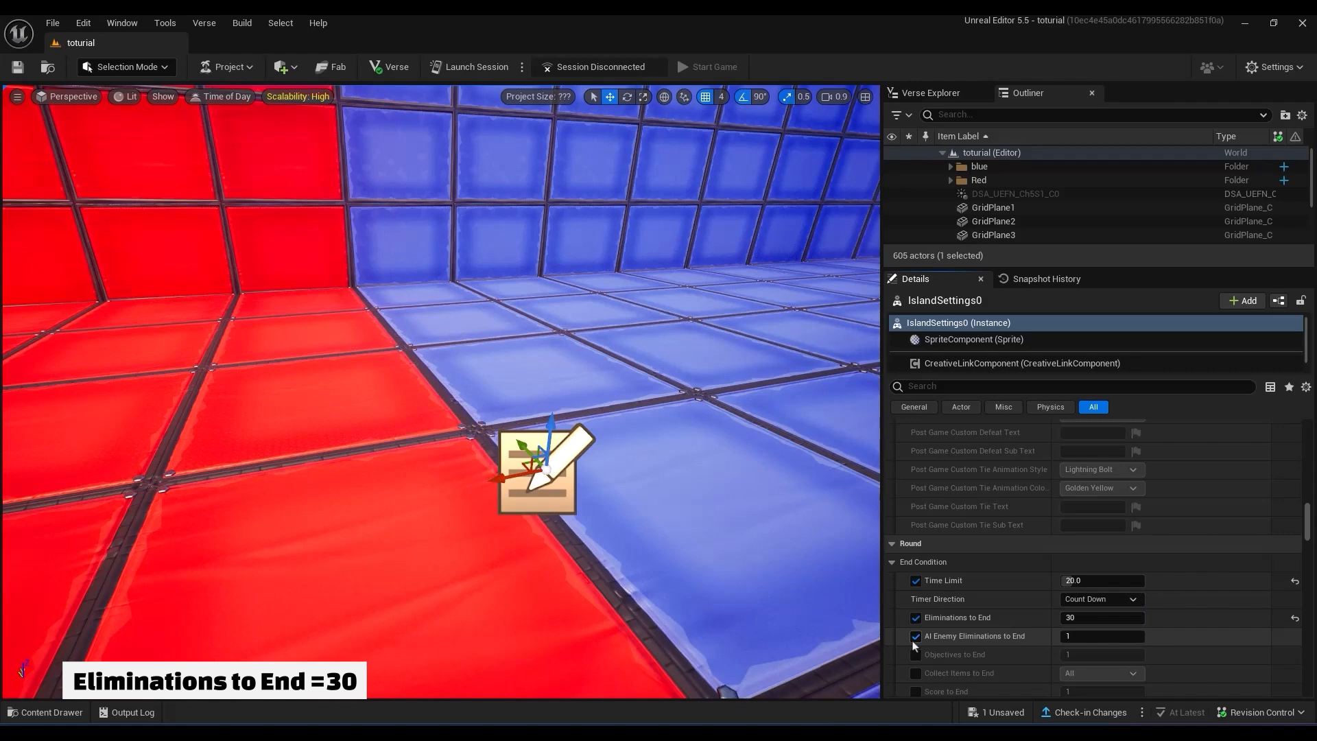
click(1098, 636)
text(30)
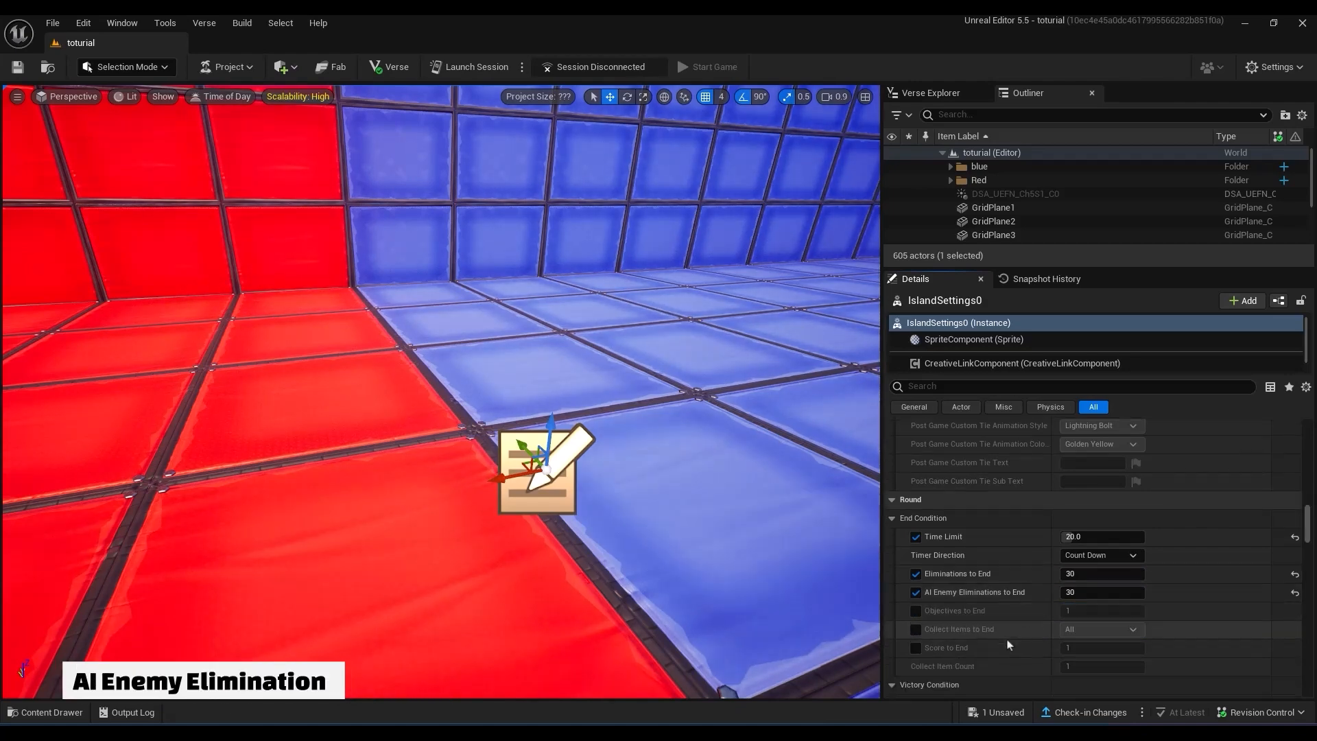
In the Build Mode settings, choose All for Allow Building and turn off Building Can Destroy Environment.
scroll(1015, 638, down, 10)
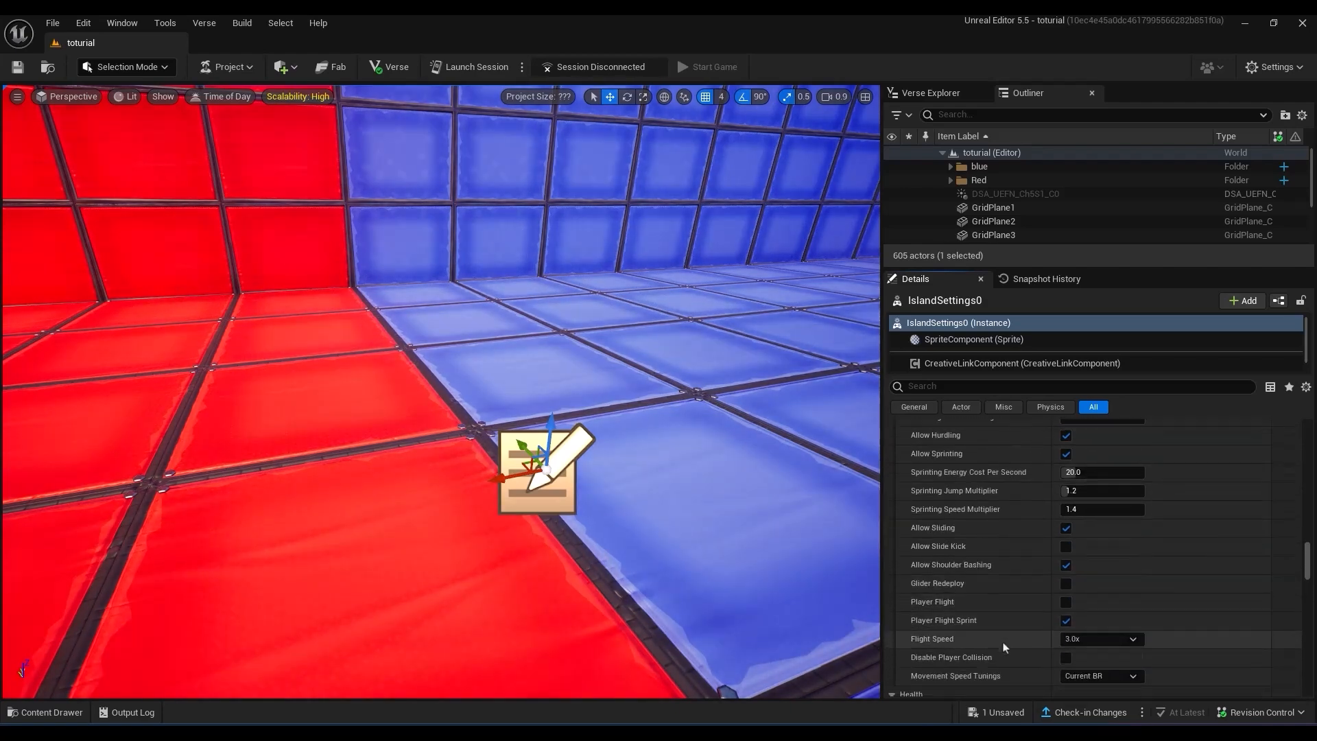
scroll(1010, 645, down, 8)
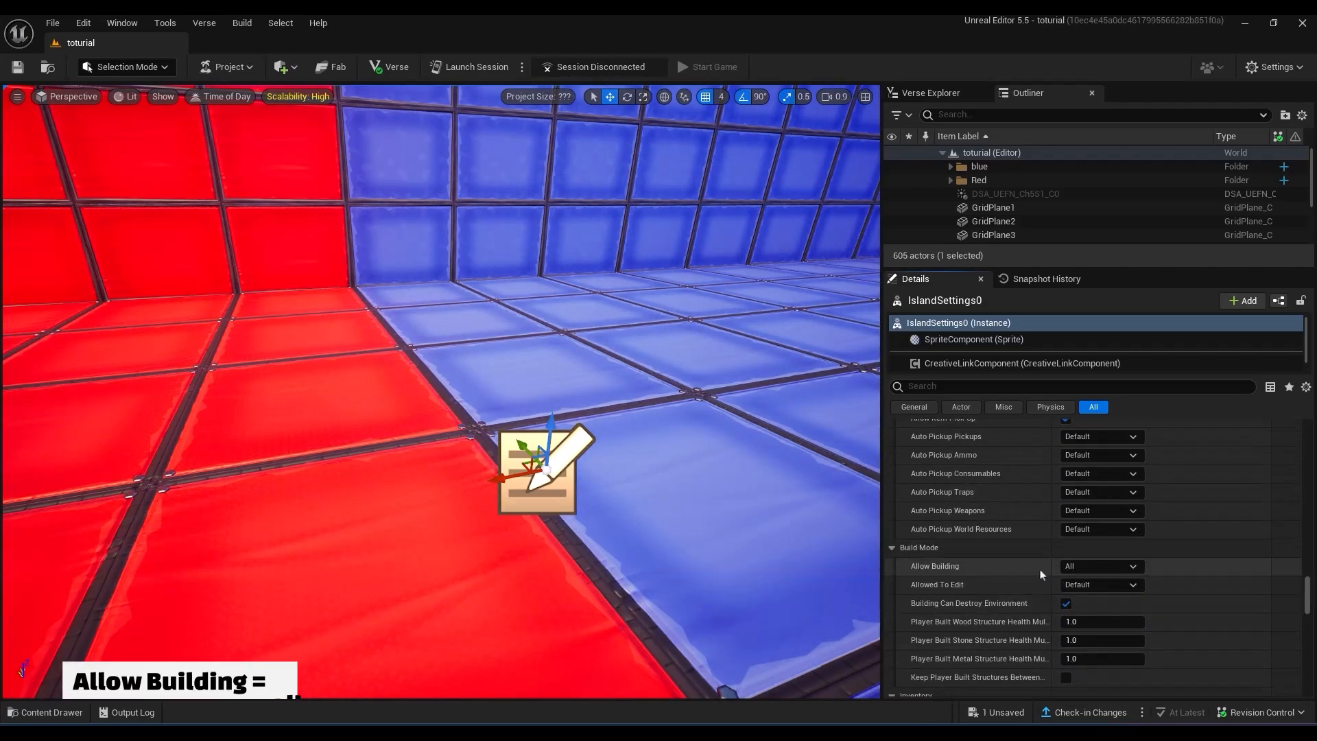
click(1092, 570)
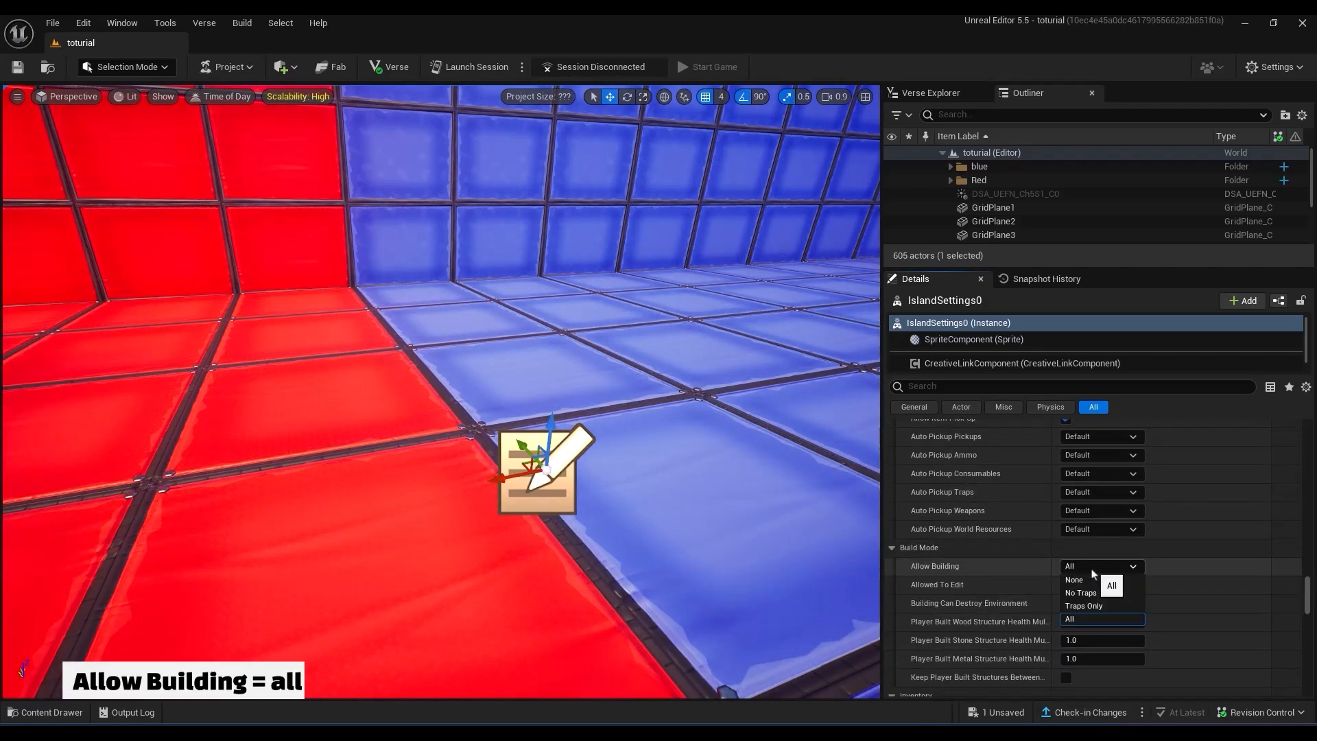
click(1101, 622)
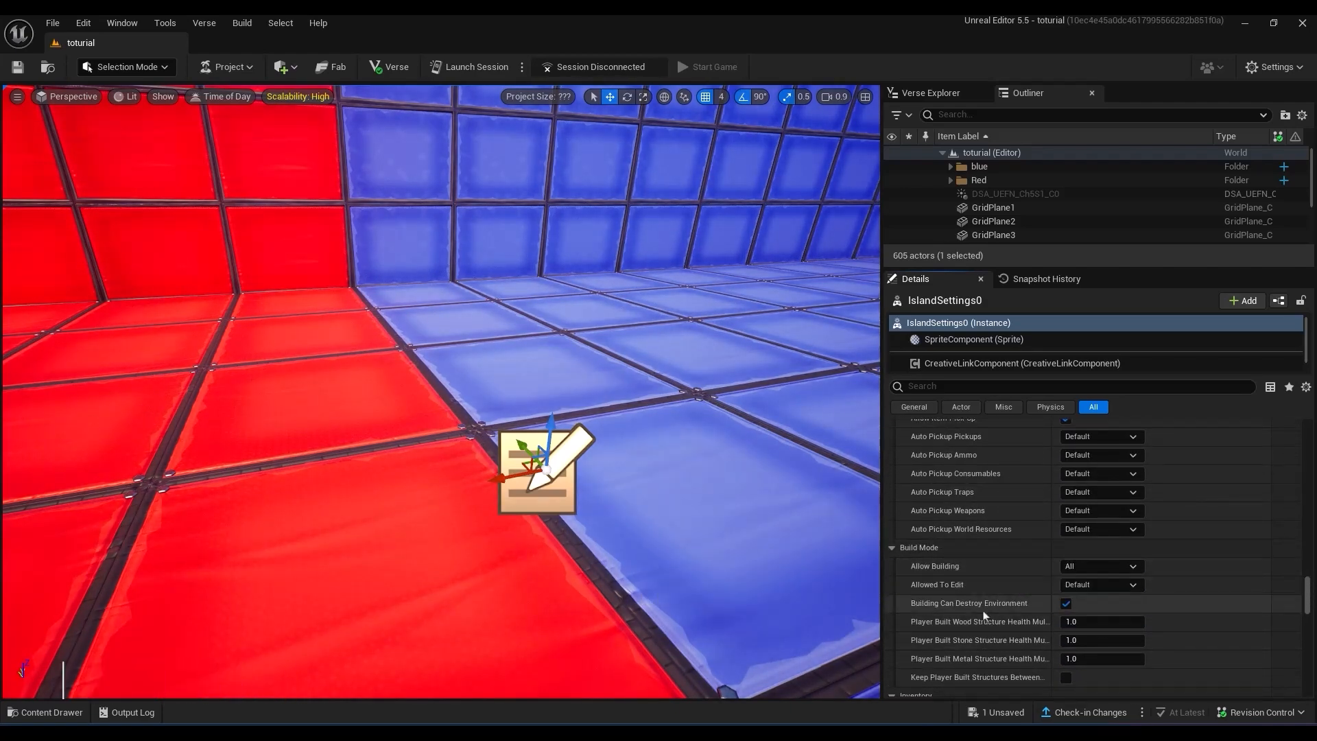
click(1068, 603)
scroll(1015, 624, down, 6)
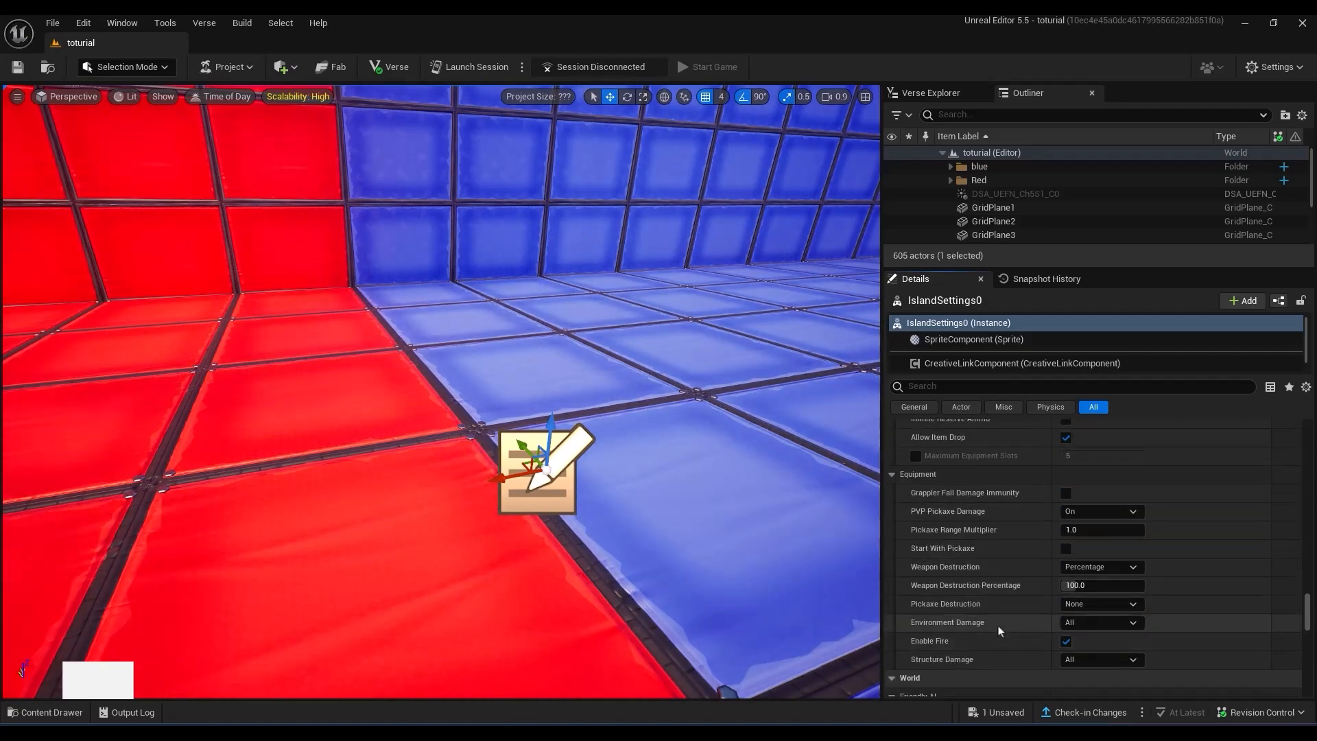
Set Environment Damage to Player Built Only and the Ambiance Time of Day to 4:00 PM in the island settings.
click(1077, 624)
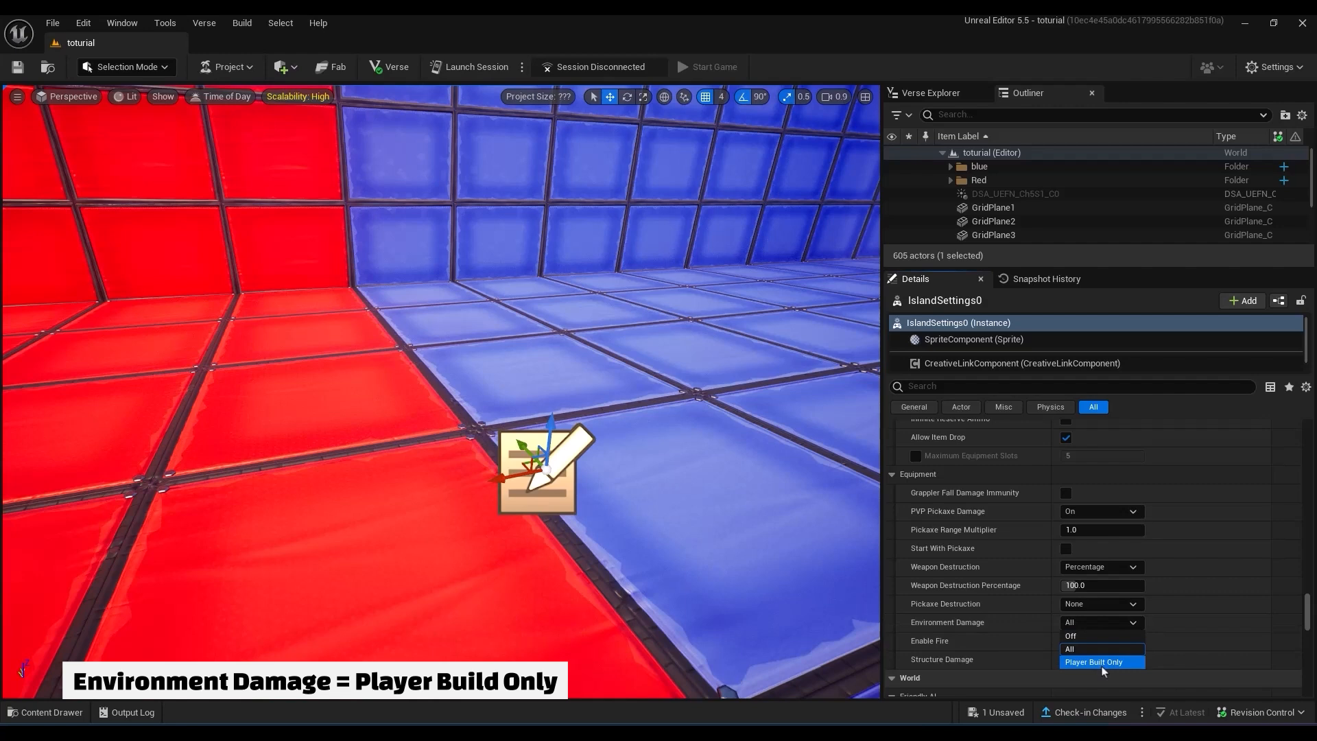
click(1097, 663)
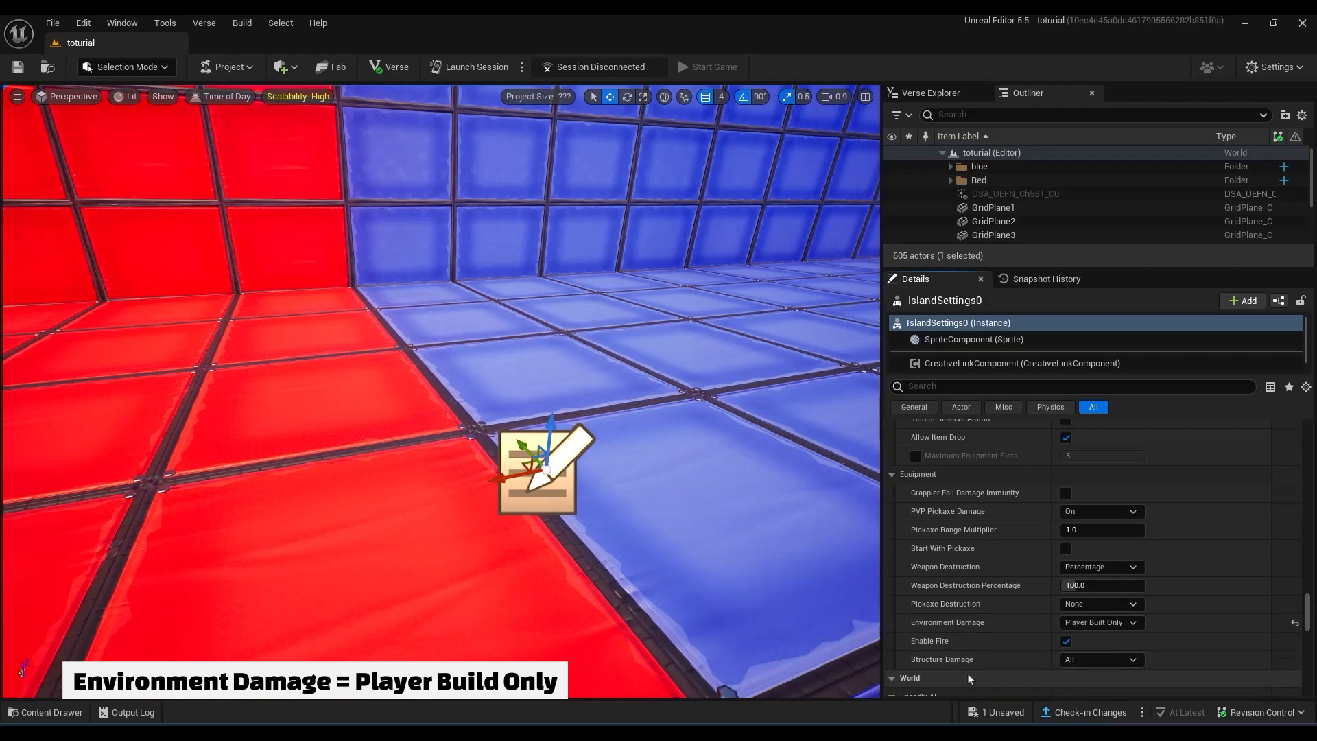
scroll(1015, 644, down, 10)
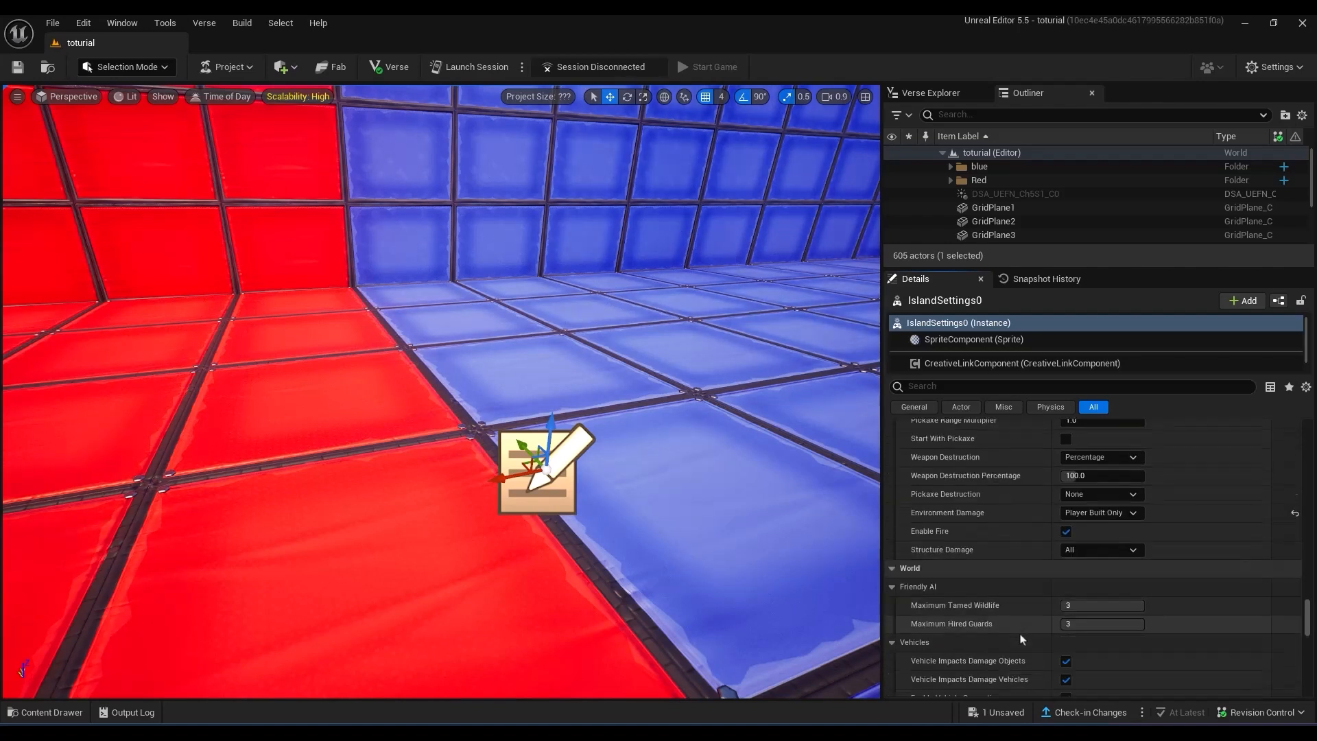
click(1075, 615)
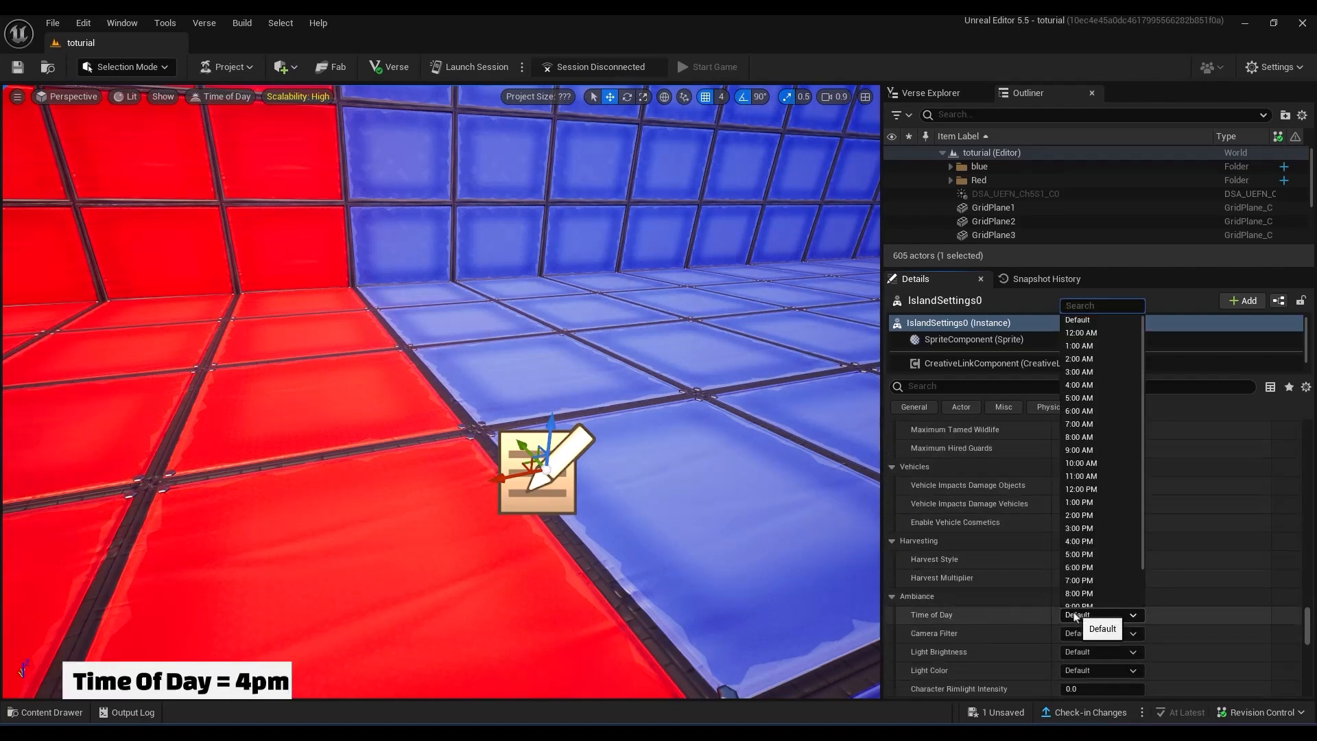
click(1083, 592)
scroll(983, 650, down, 5)
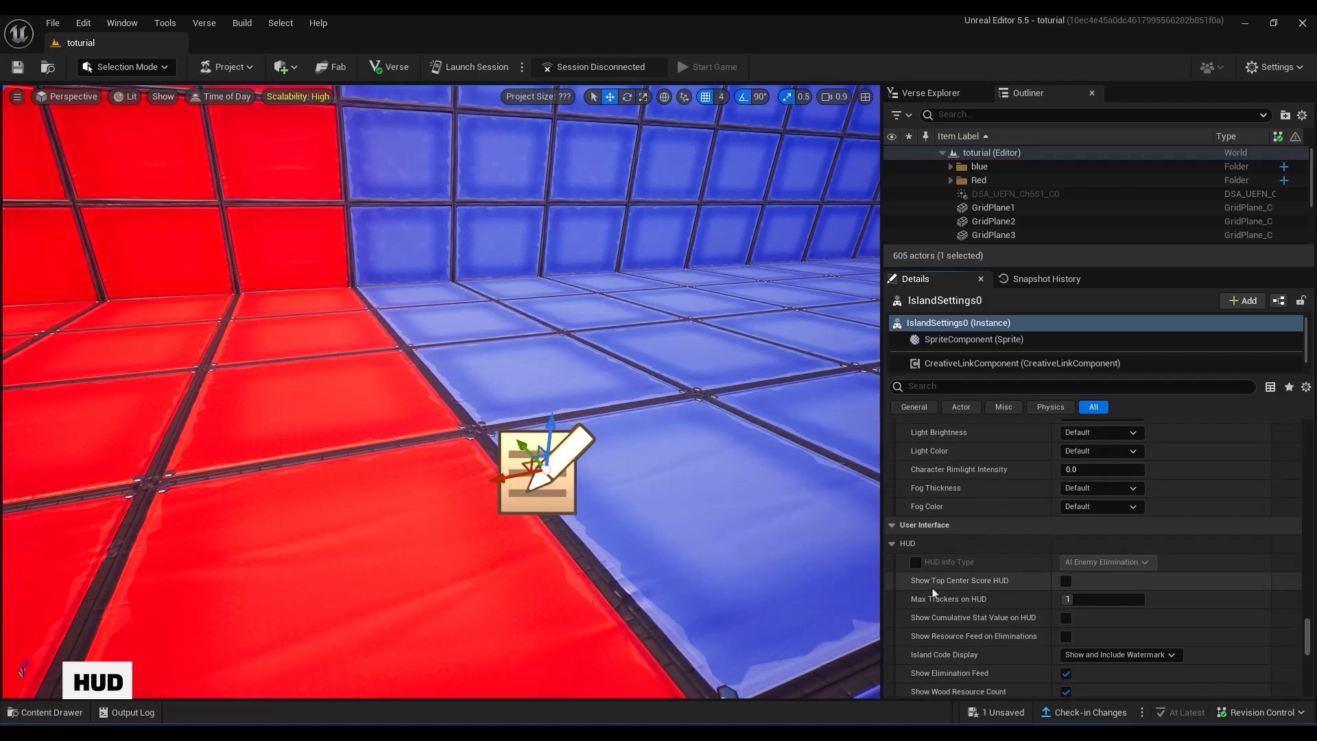
scroll(933, 593, down, 3)
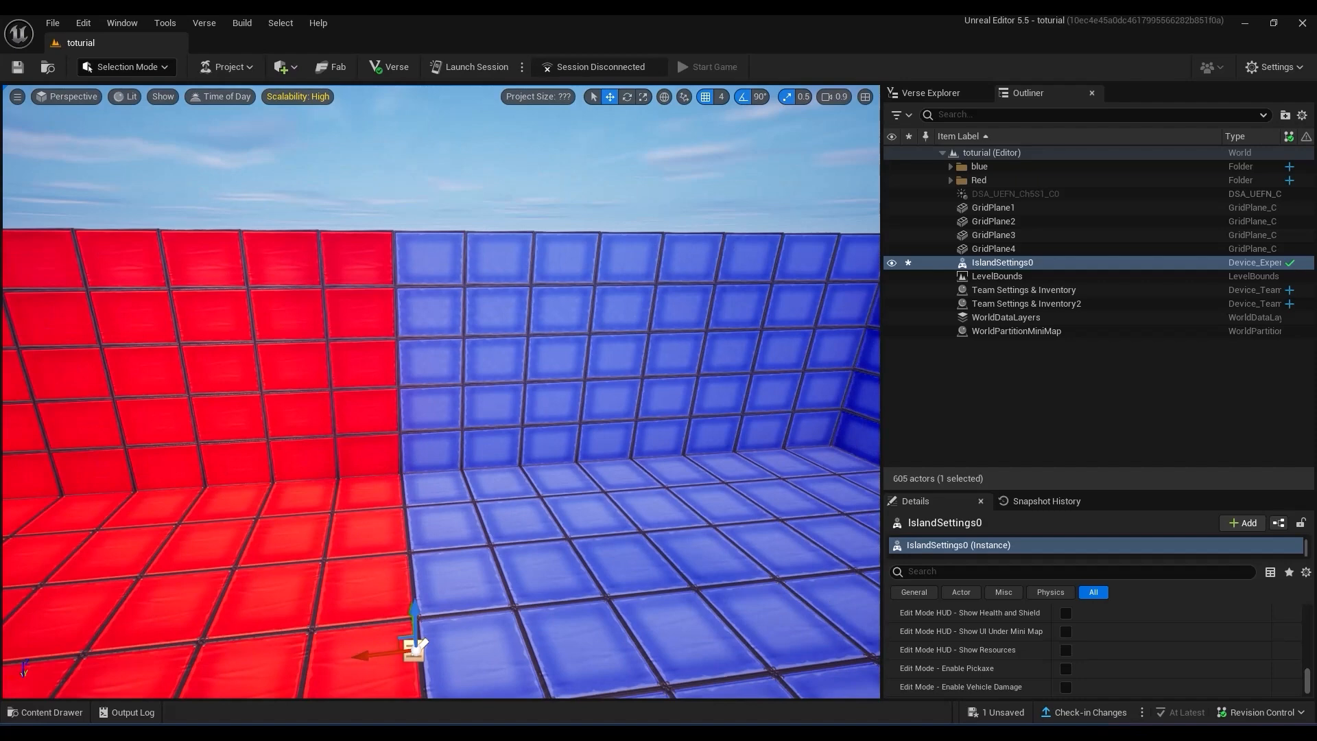
right_drag(480, 384, 438, 357)
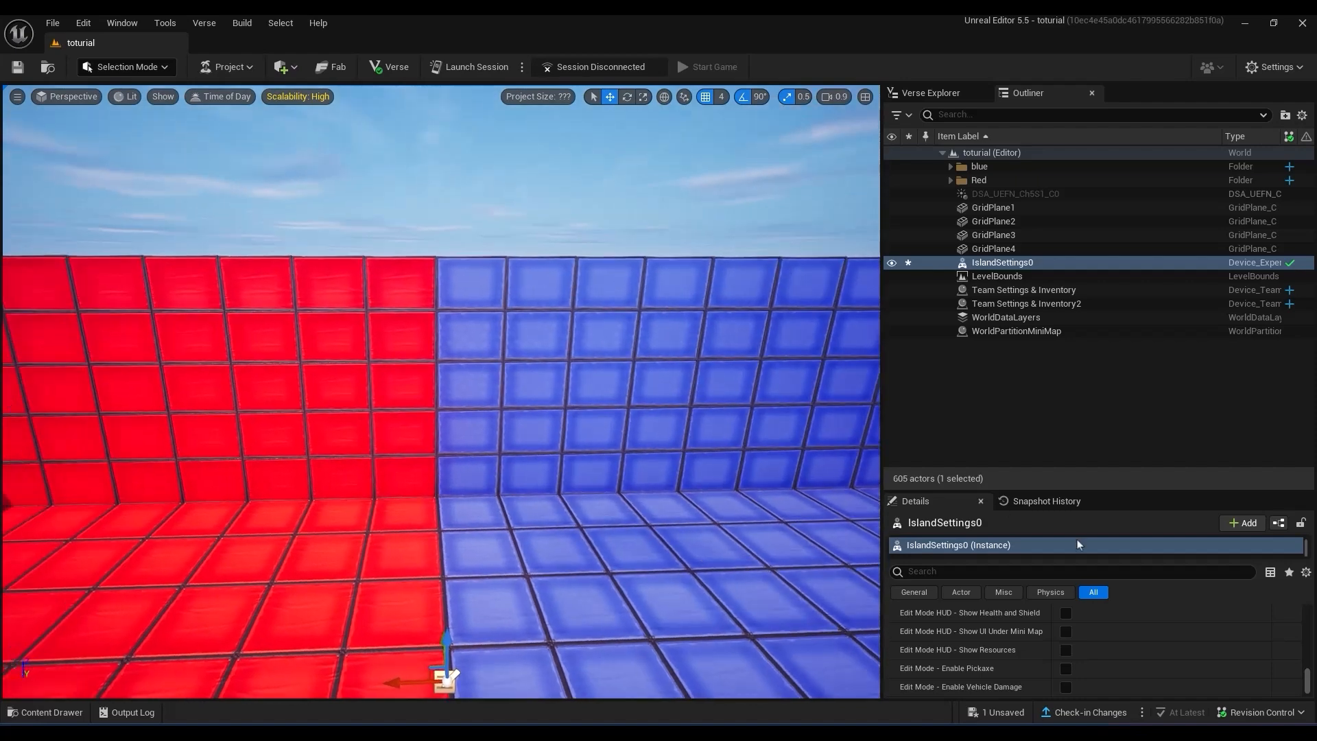
click(1273, 713)
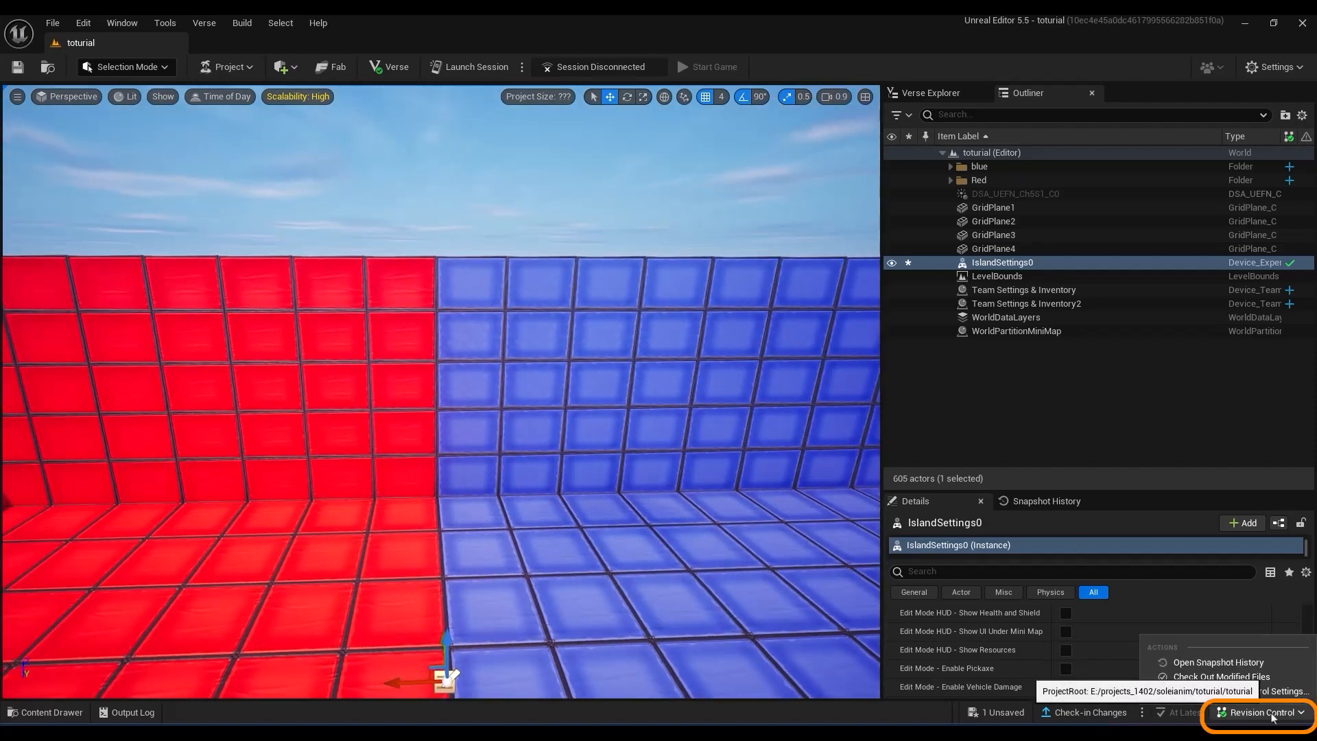
click(1275, 713)
right_drag(676, 468, 719, 457)
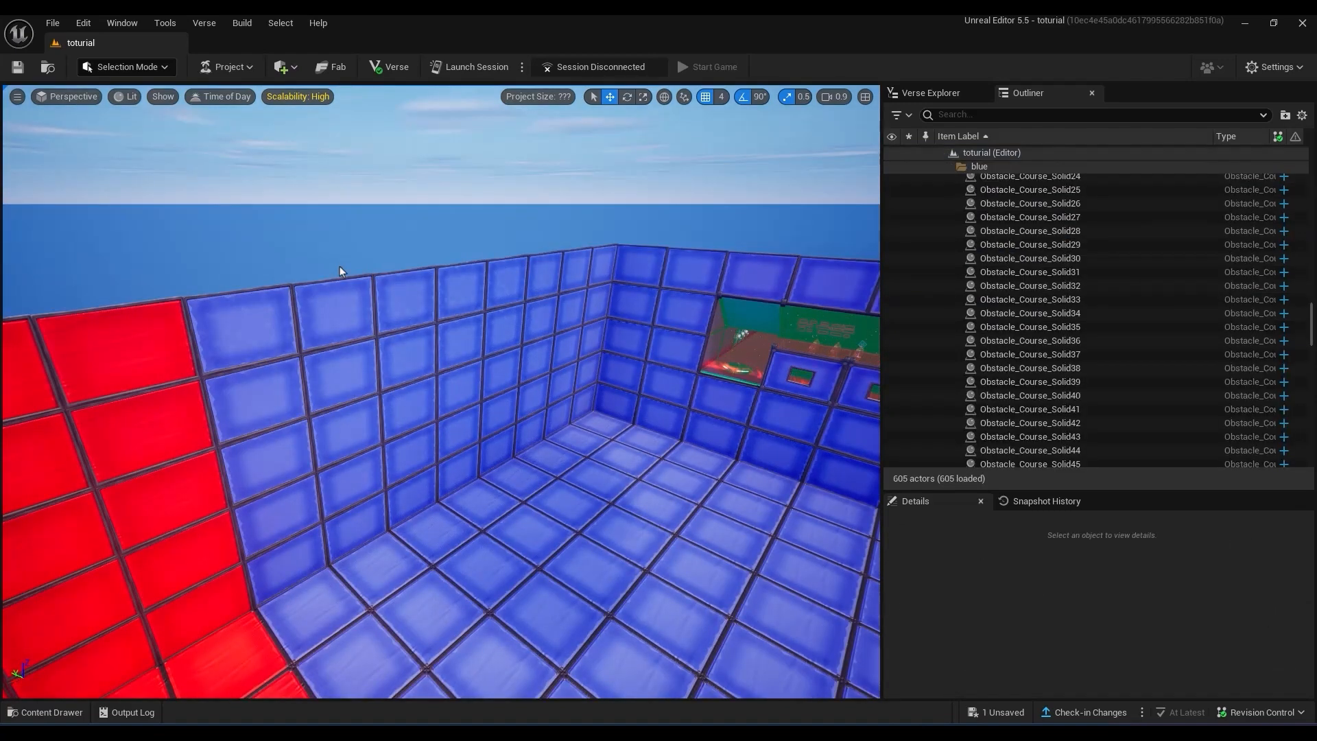
Save the level and check in the changes to revision control with the description "Red VS Blue V1".
key(ctrl+s)
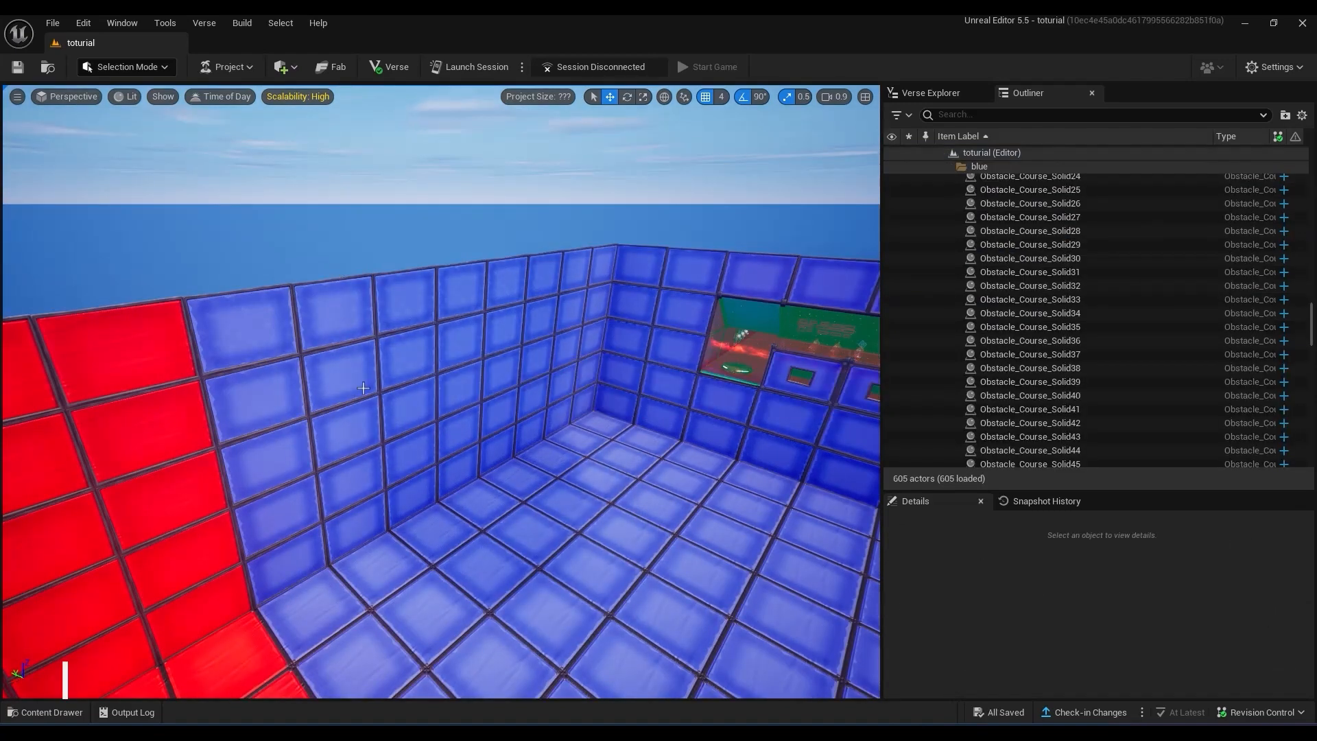
click(1079, 715)
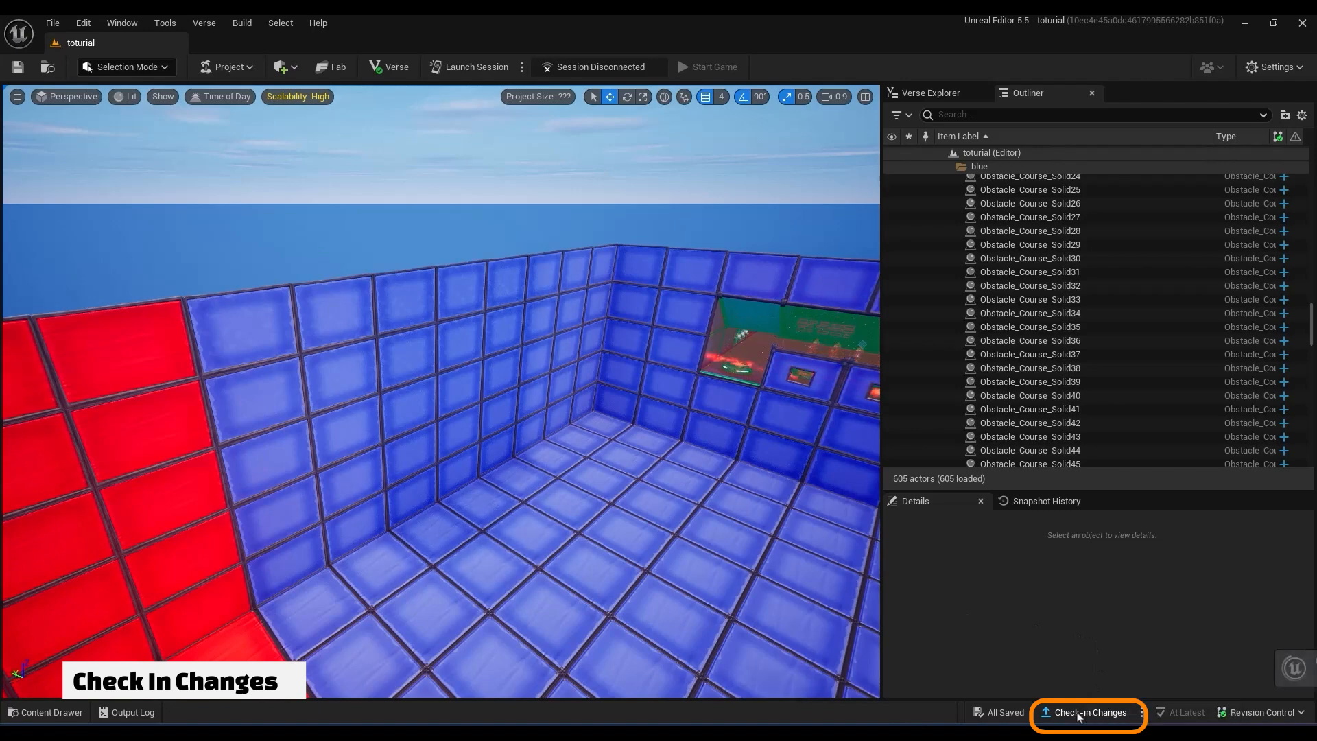
text(Red VS Blue V1)
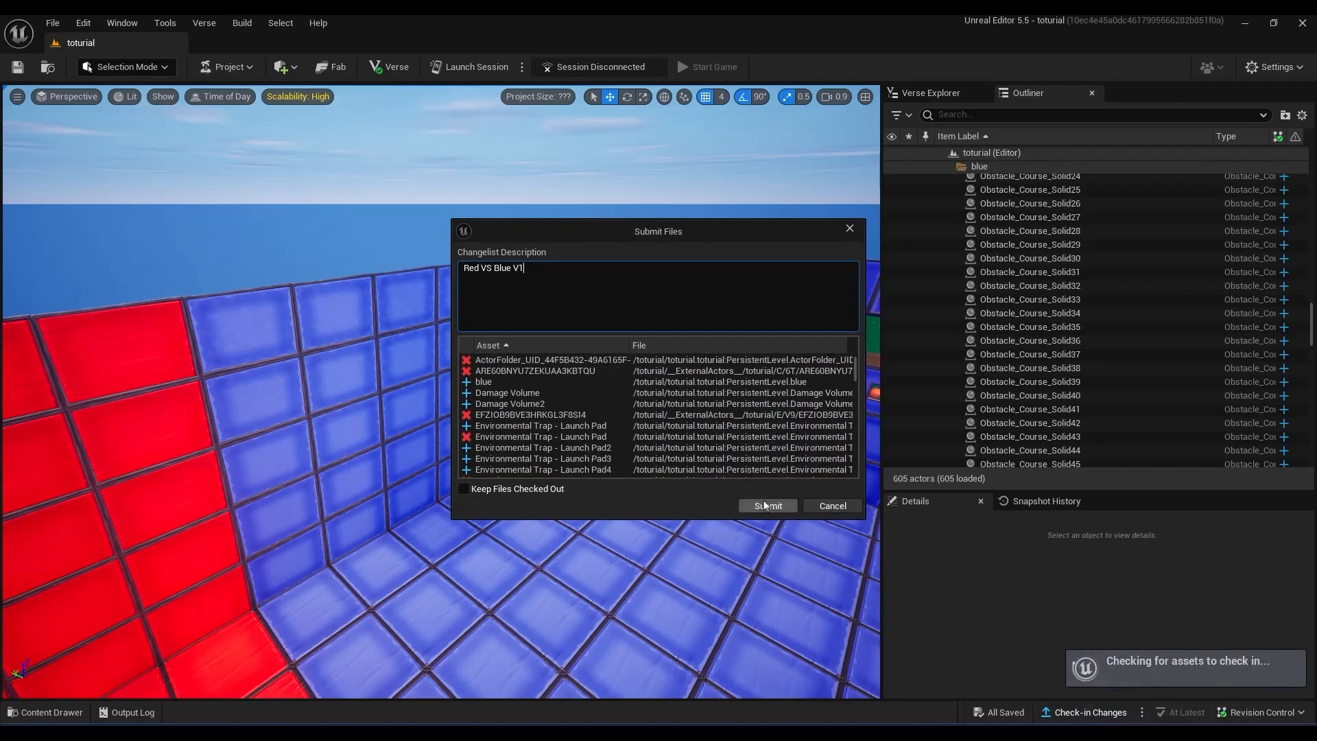
click(765, 506)
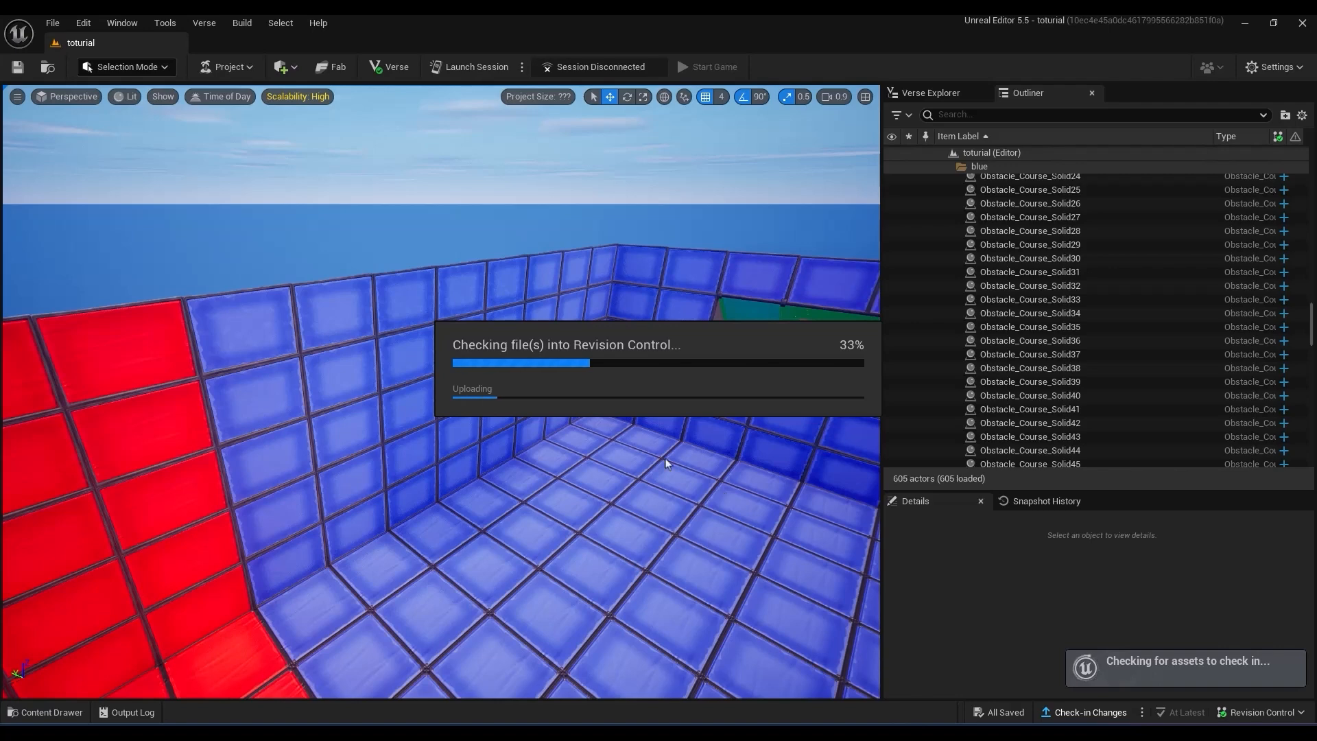
Check in the added blue ledge pieces as a new snapshot described as "Red VS Blue V2".
click(1062, 507)
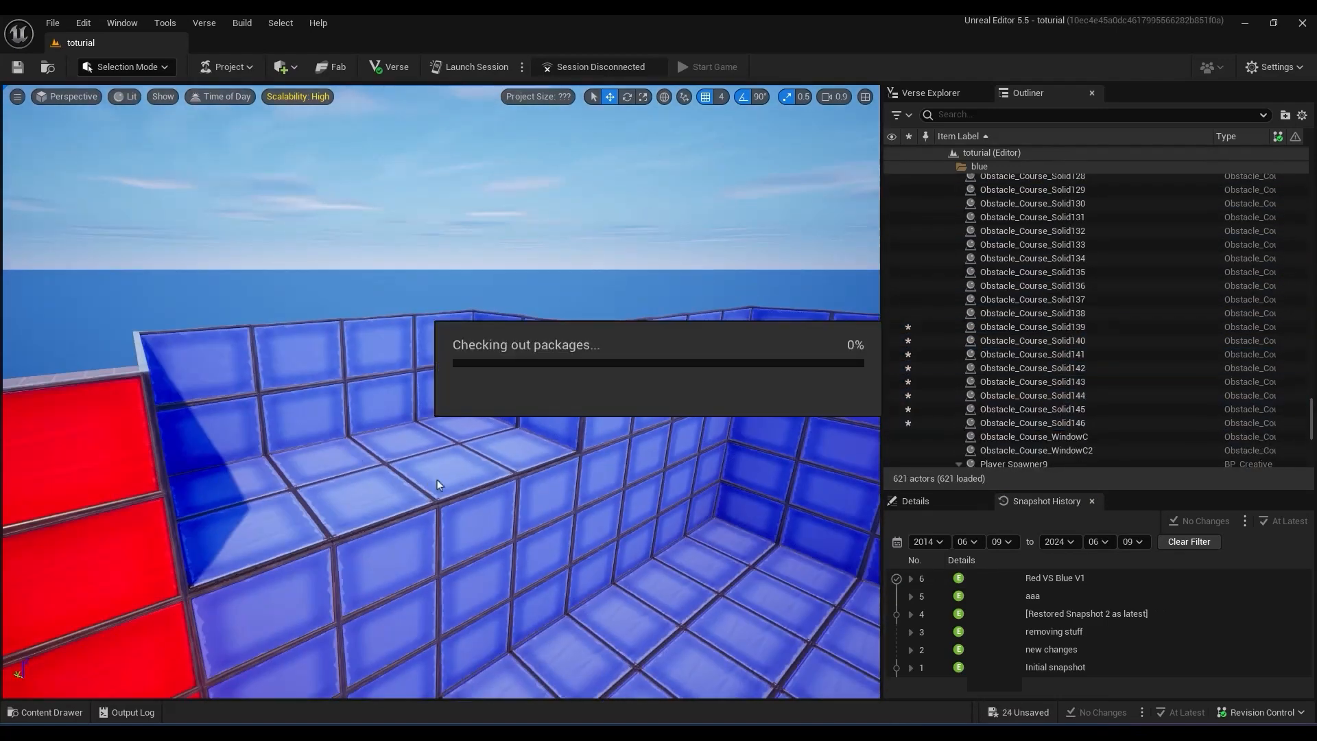
click(1091, 712)
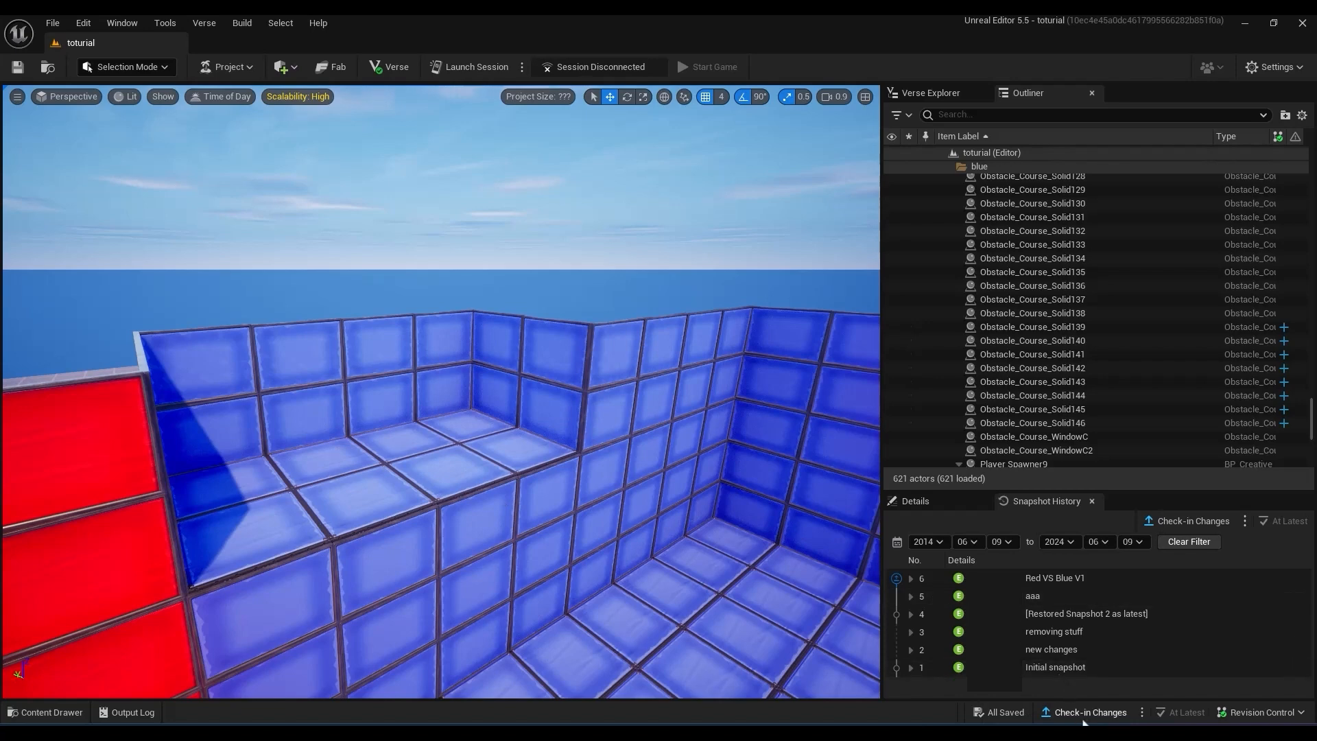
text(Red VS Blue V2)
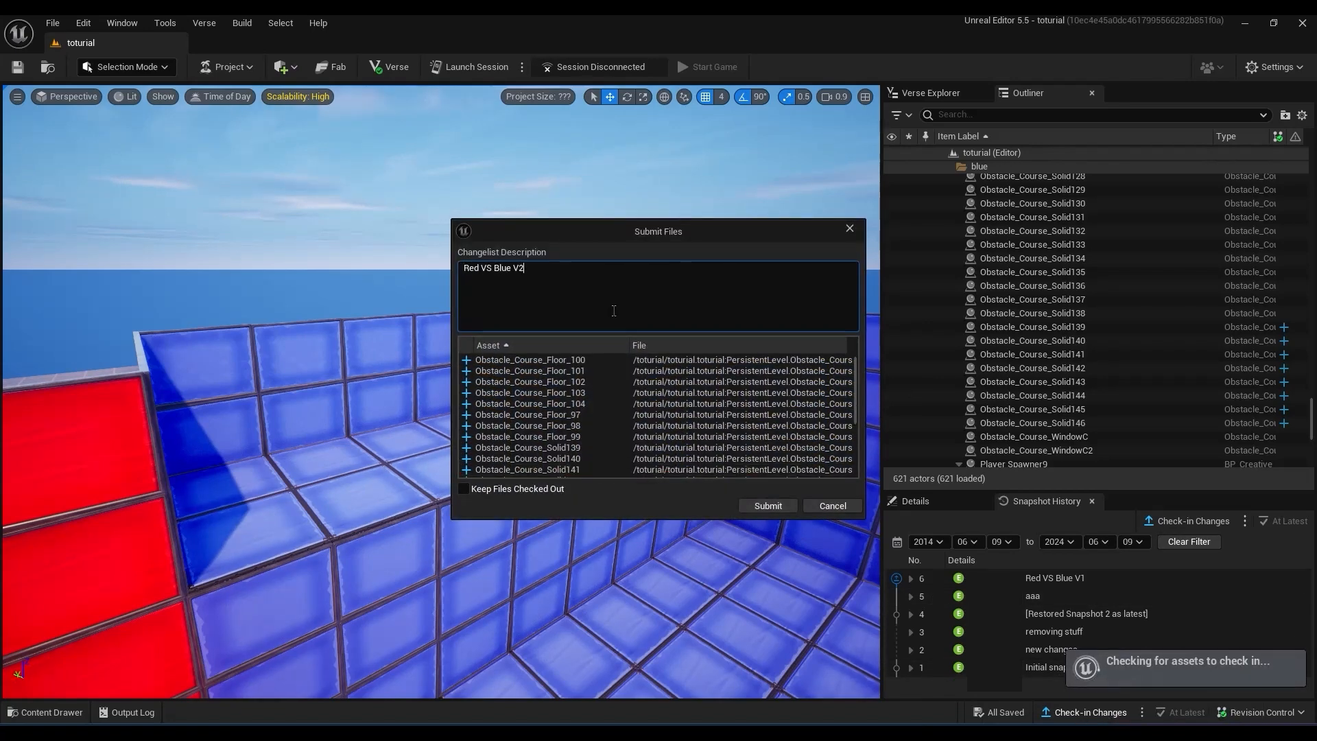
click(767, 505)
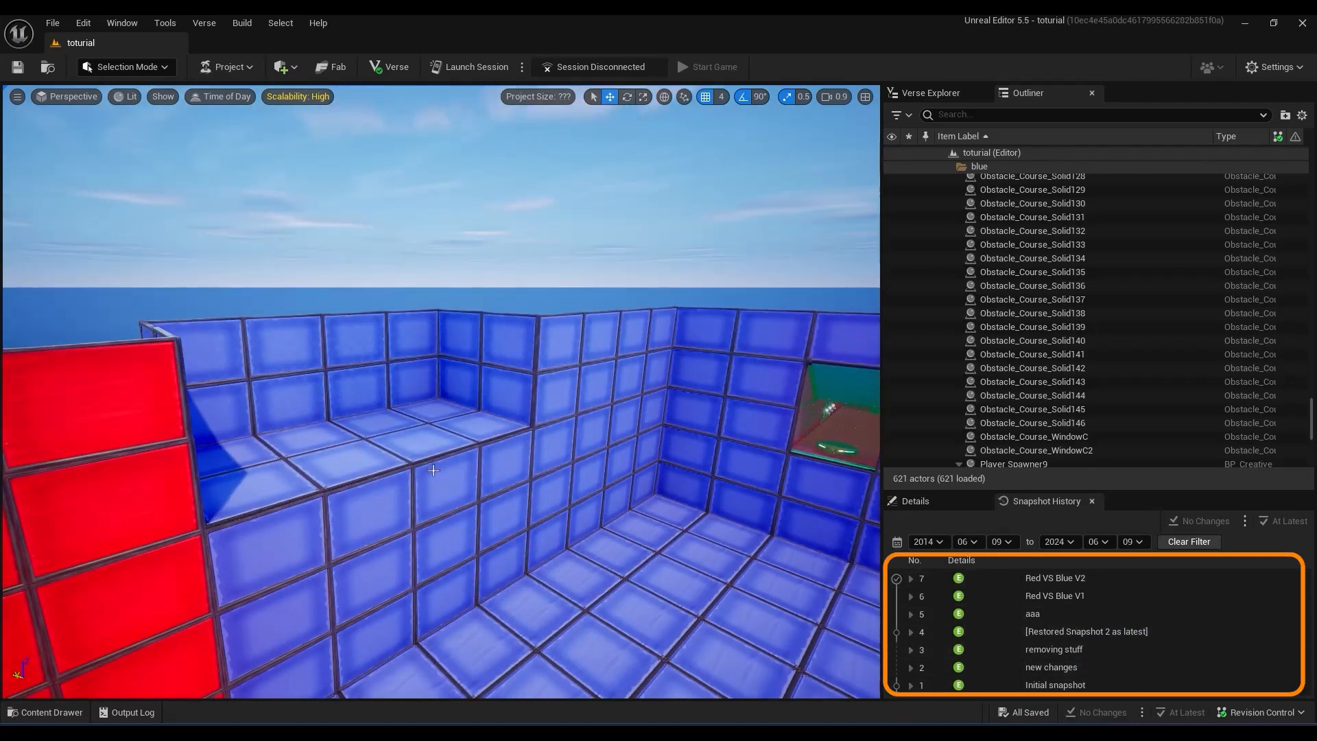
Return the project to the "Red VS Blue V1" snapshot and restore it as the latest version.
right_drag(433, 470, 350, 479)
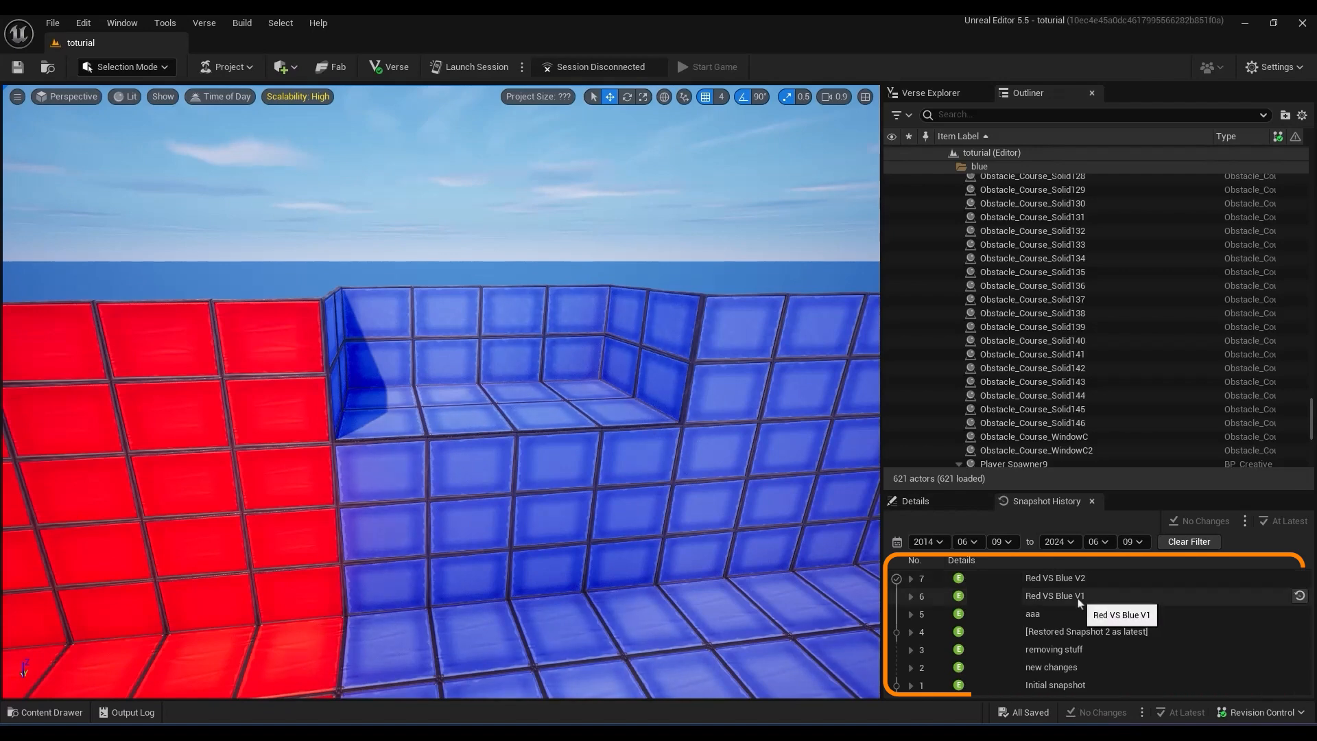
click(1300, 597)
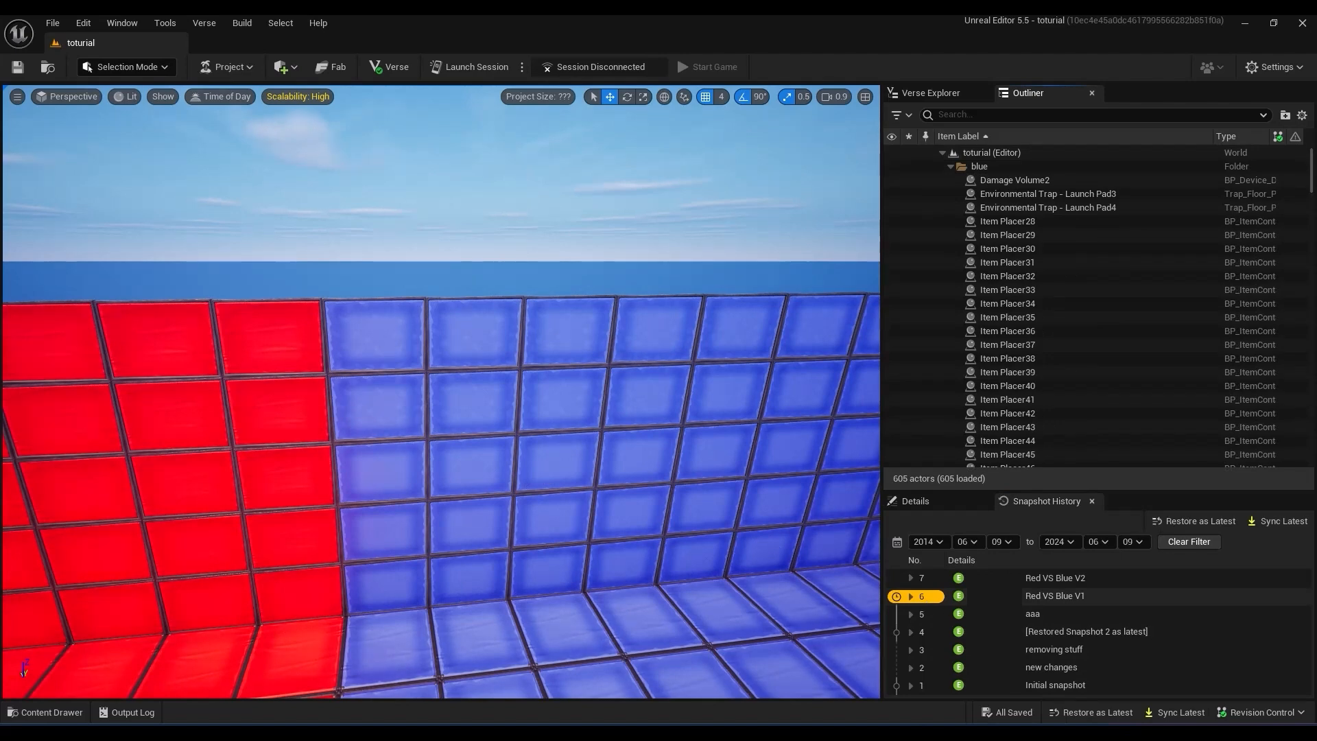
click(1101, 713)
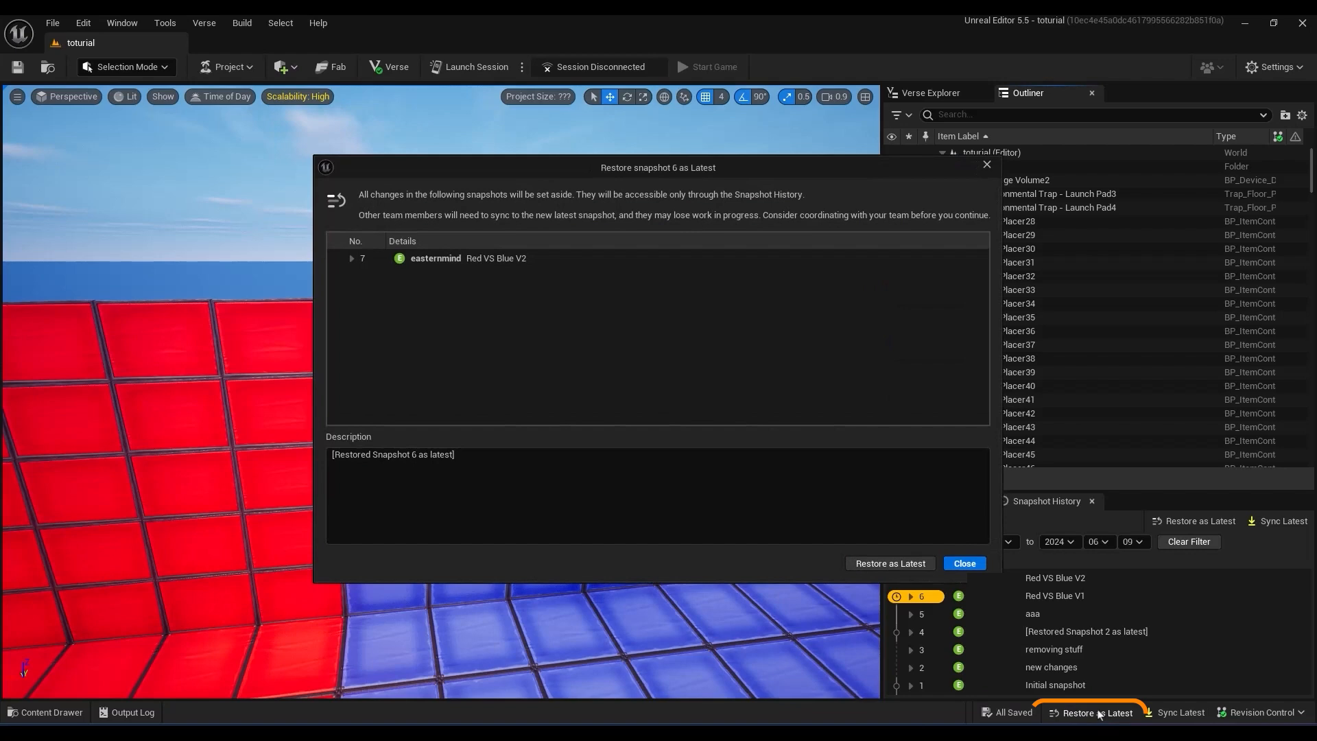
click(904, 565)
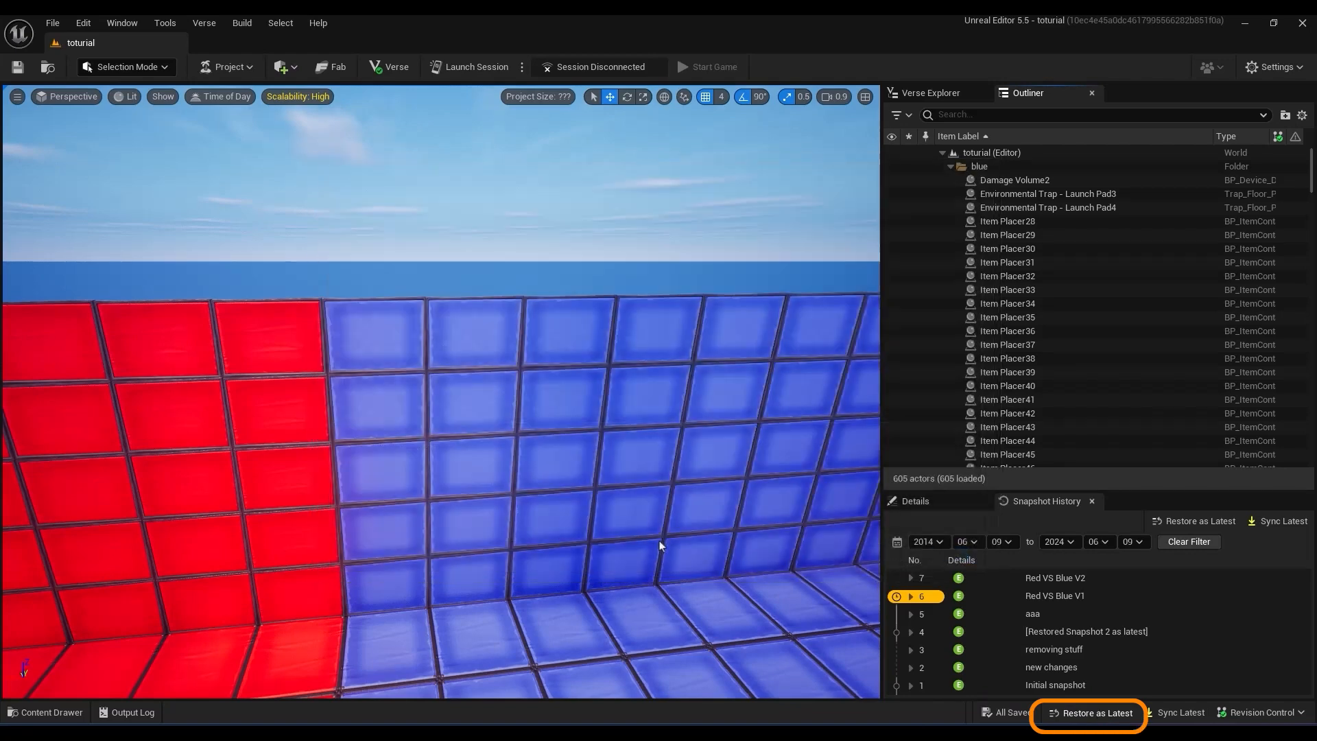
Place a Guard Spawner from the Fortnite AI devices on the red base's floor.
right_drag(652, 540, 500, 554)
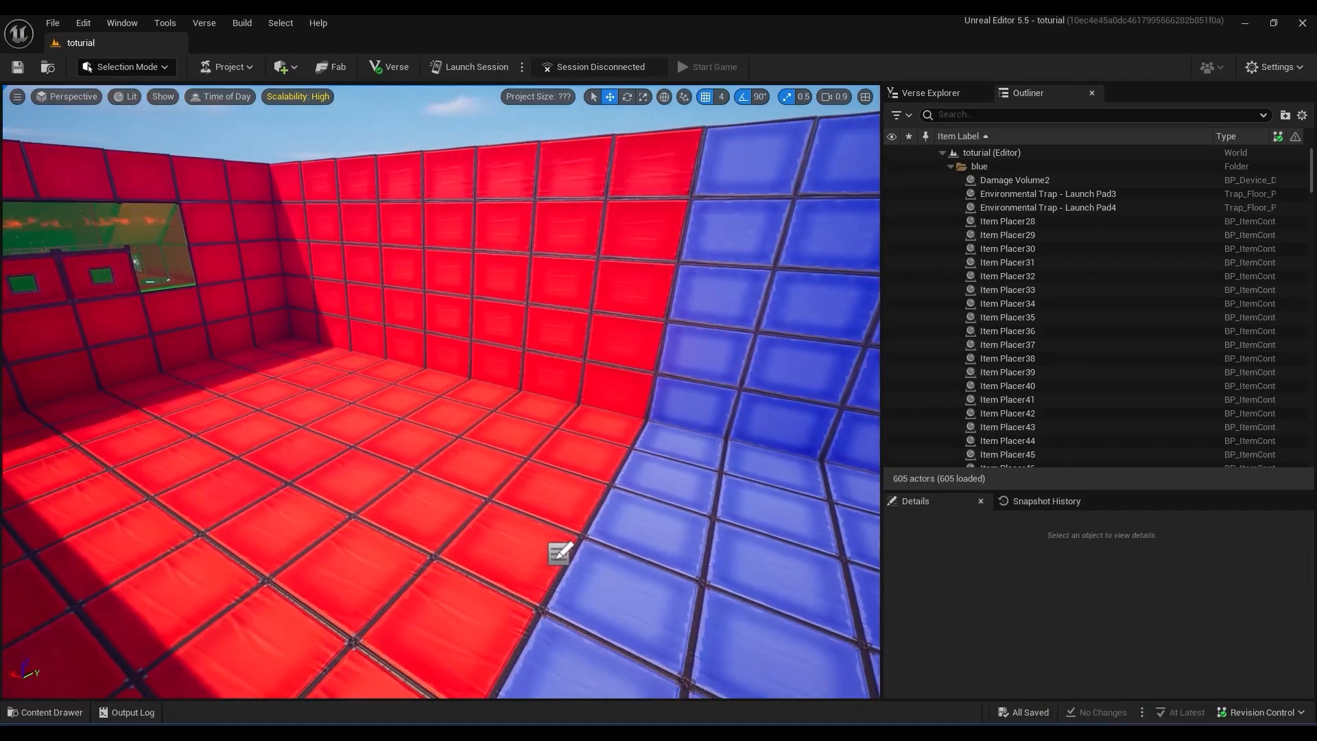
key(ctrl+space)
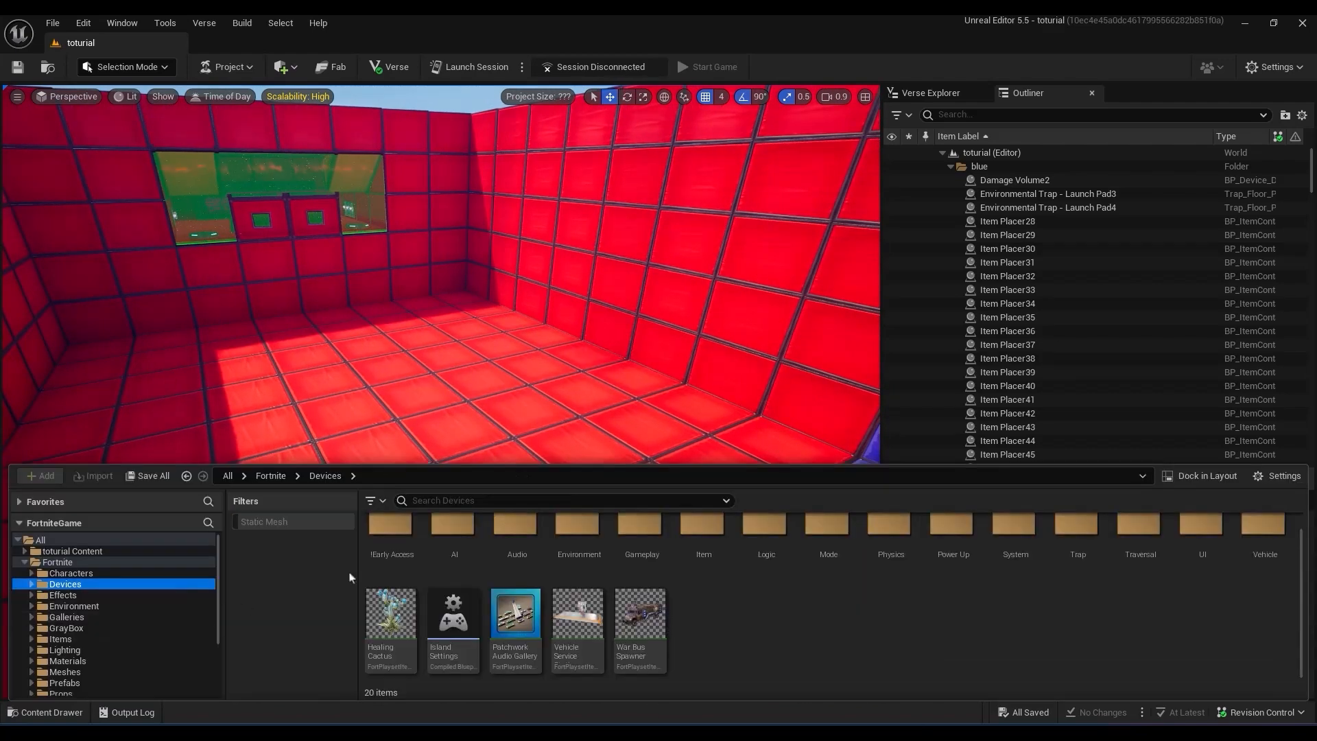
double_click(447, 540)
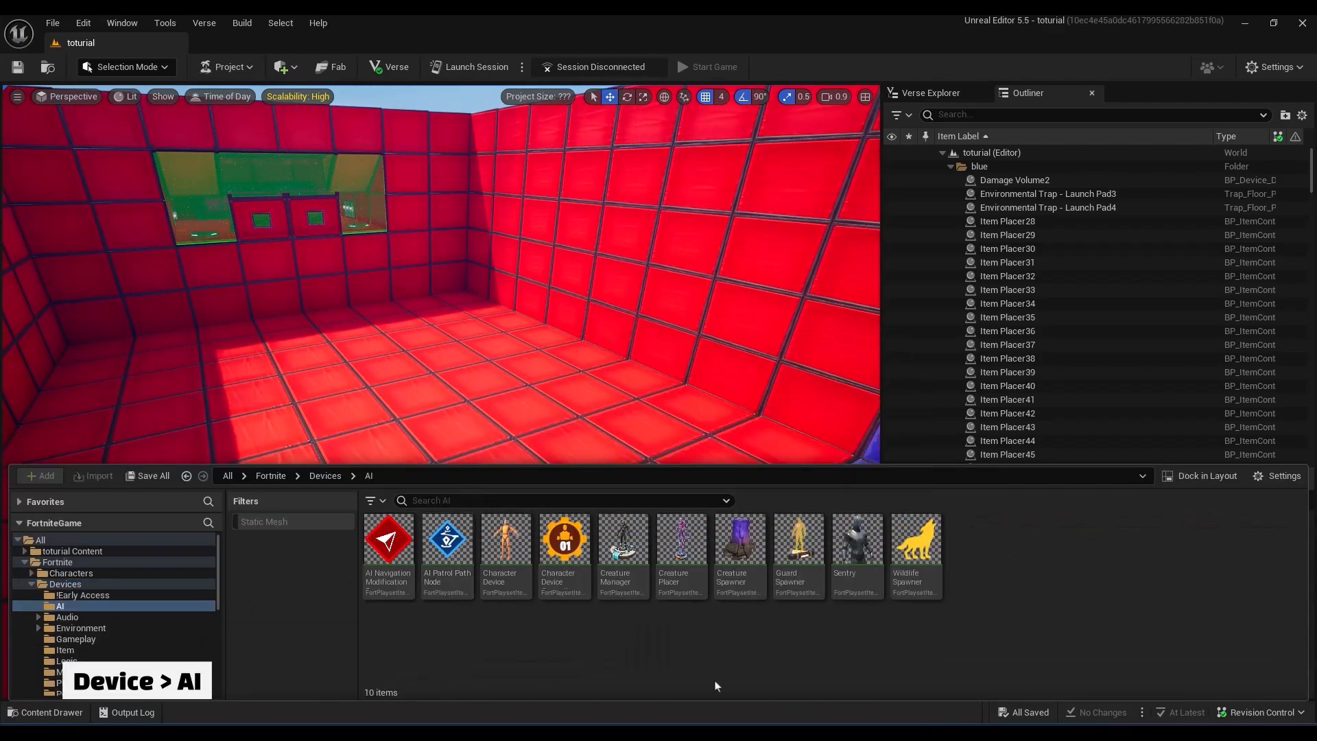
click(798, 545)
drag(375, 319, 382, 397)
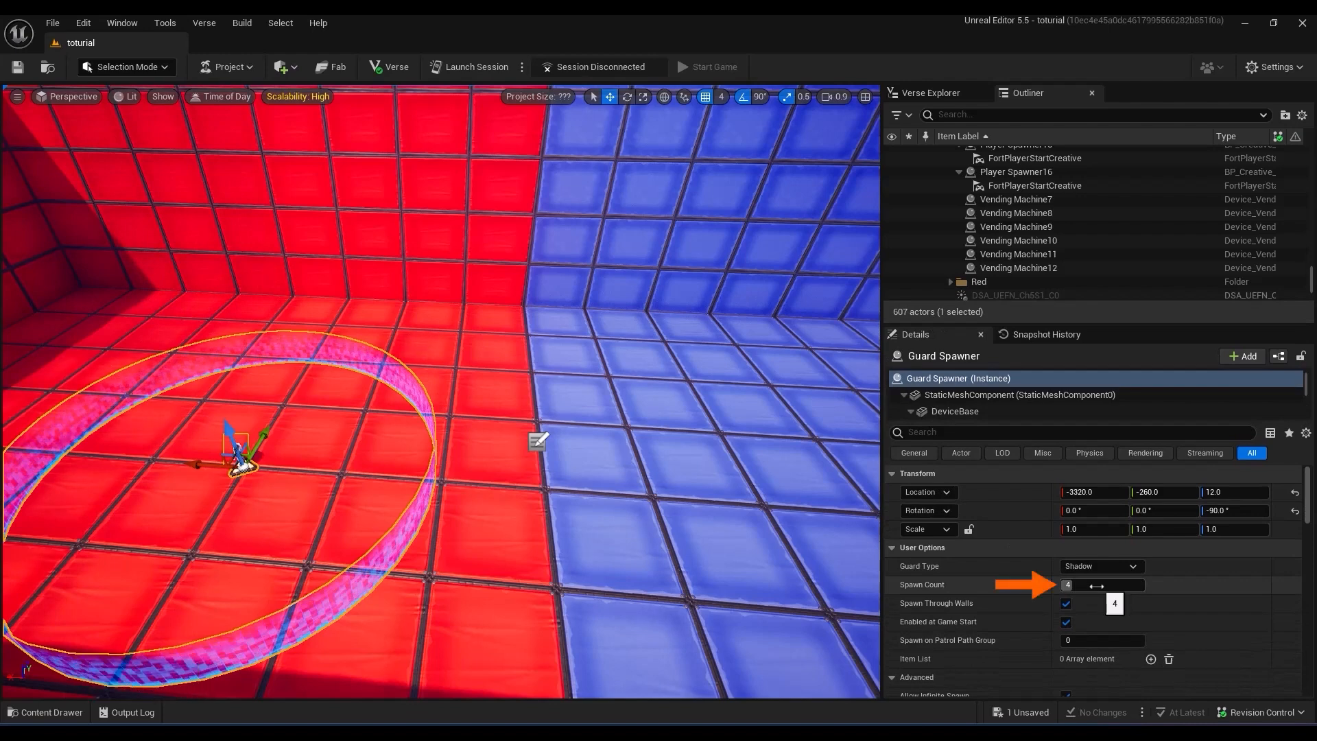
Set the Guard Team Index of the guard spawner on the blue floor to 2.
scroll(959, 657, down, 4)
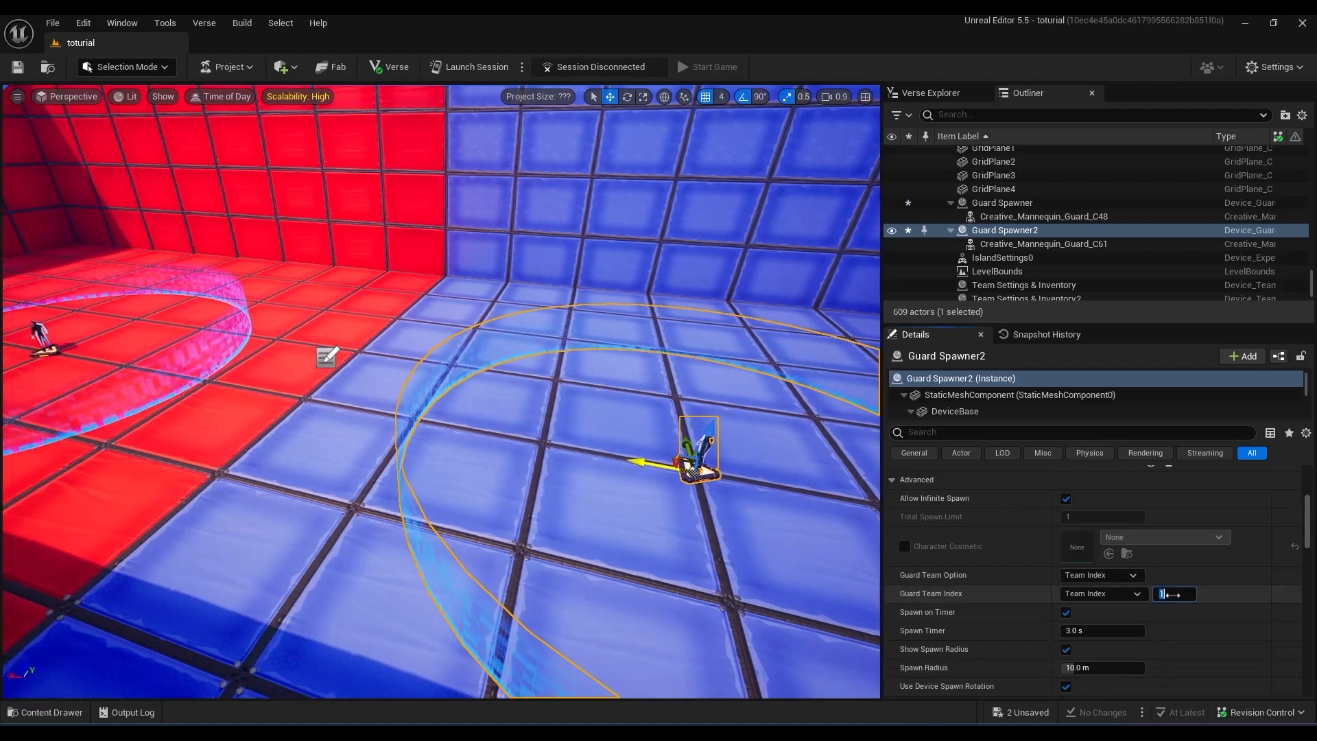
key(Return)
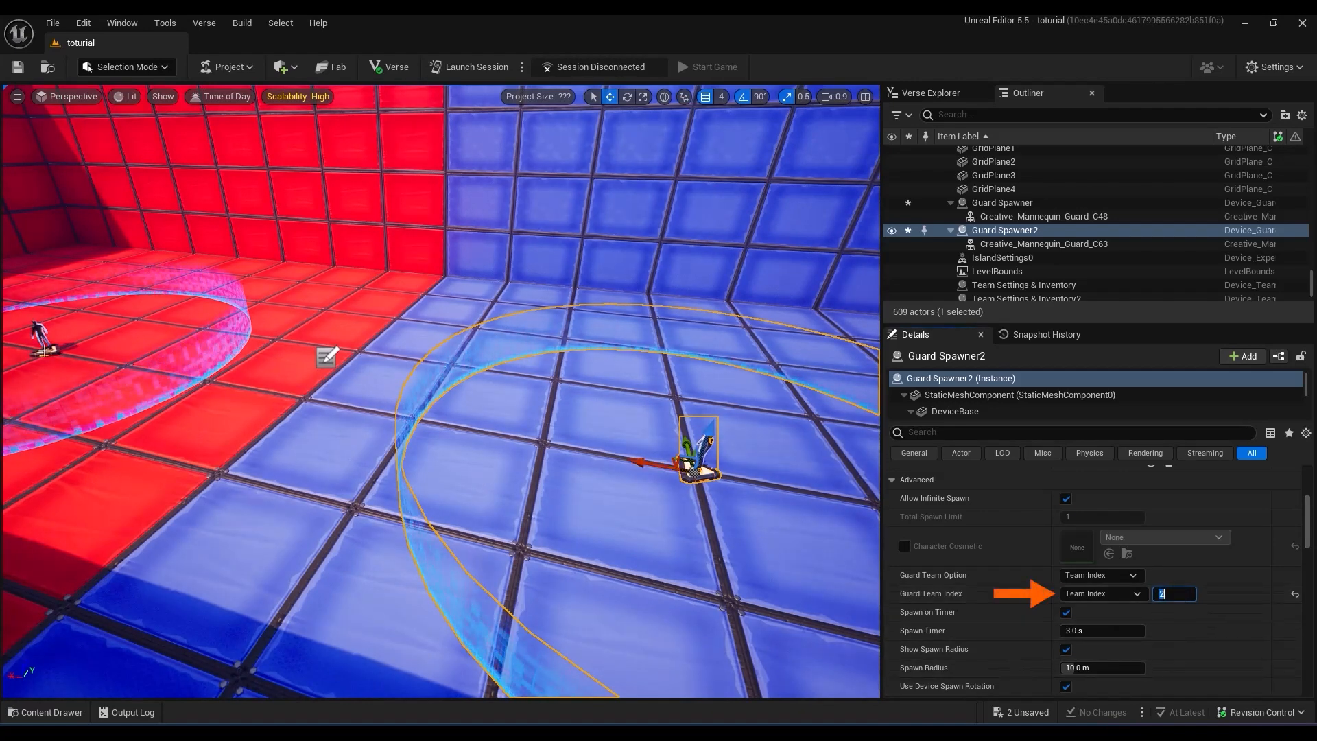
For both guard spawners together, set the Spawn Timer to 0.0 s and the Spawn Radius to 20 m.
ctrl+click(45, 354)
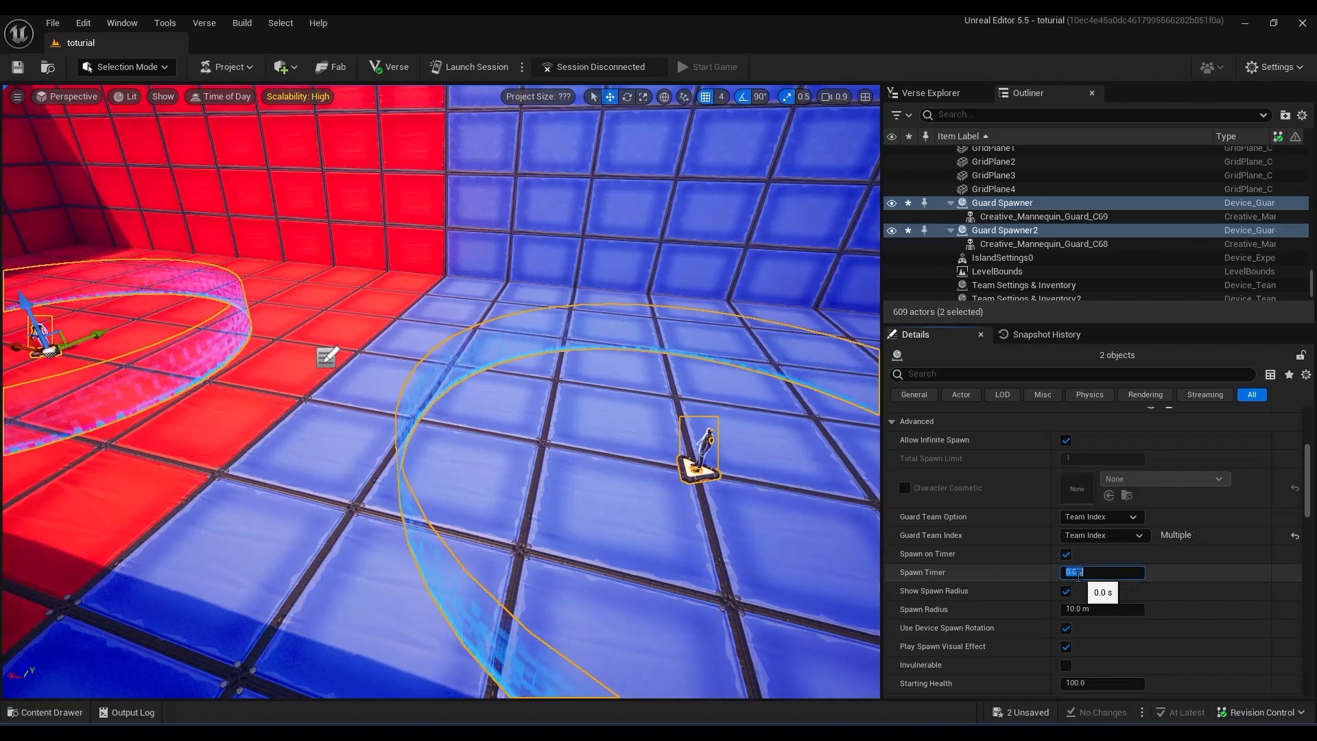
key(Return)
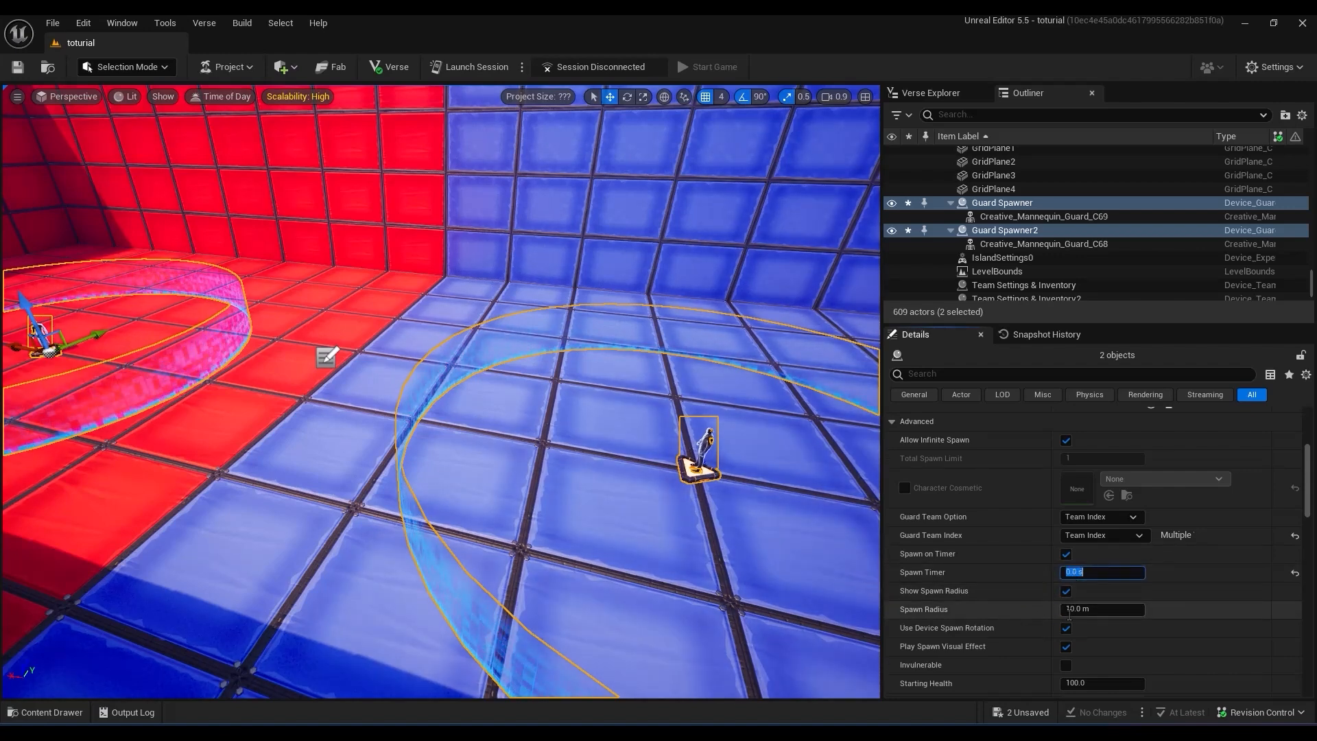
click(1069, 609)
text(20)
key(Return)
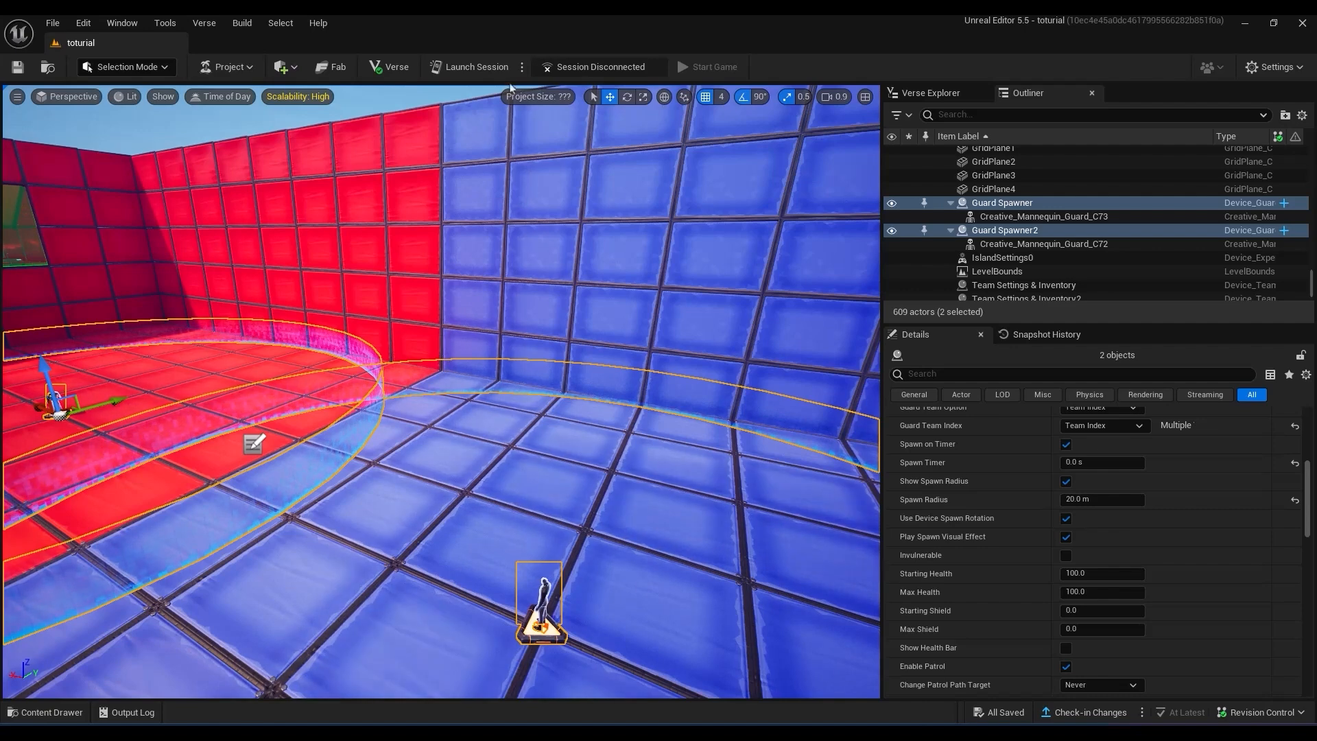
Launch a playtest session and pick up weapons from the weapon wall in the red base.
click(485, 75)
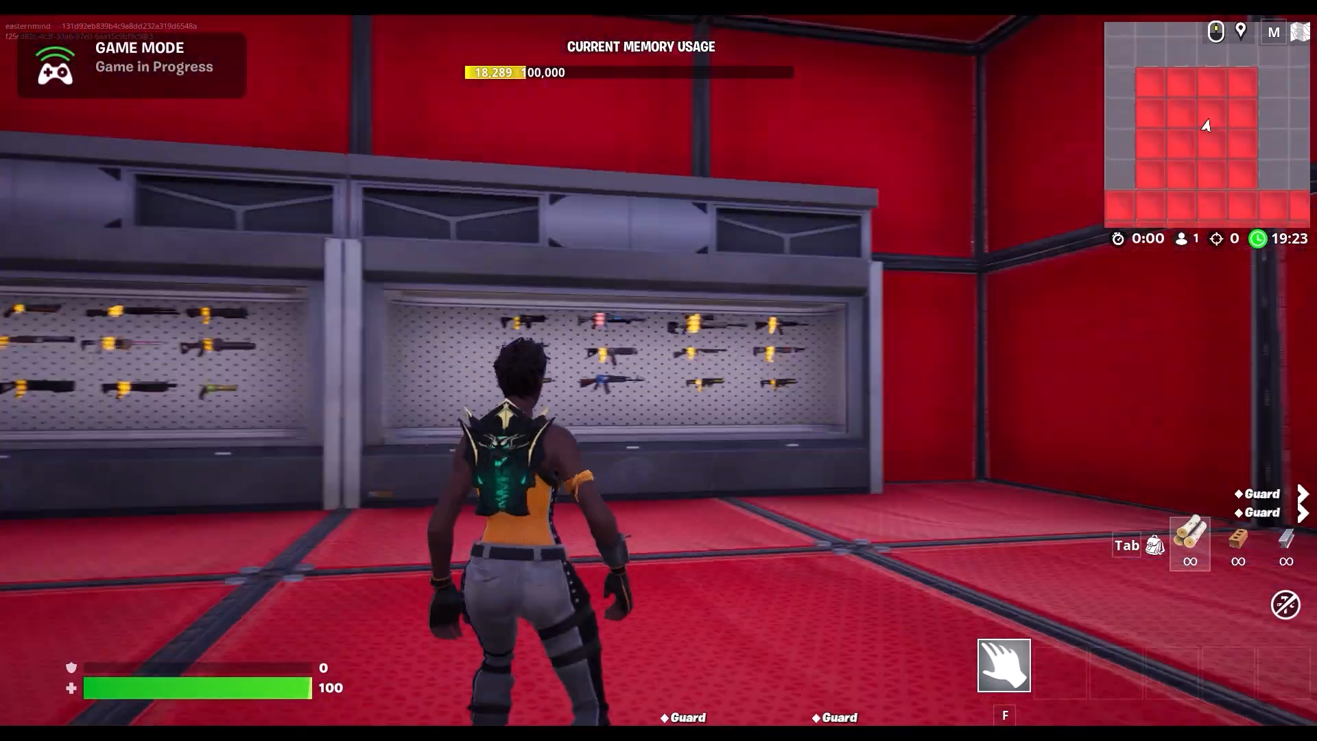
key(shift+w)
key(e)
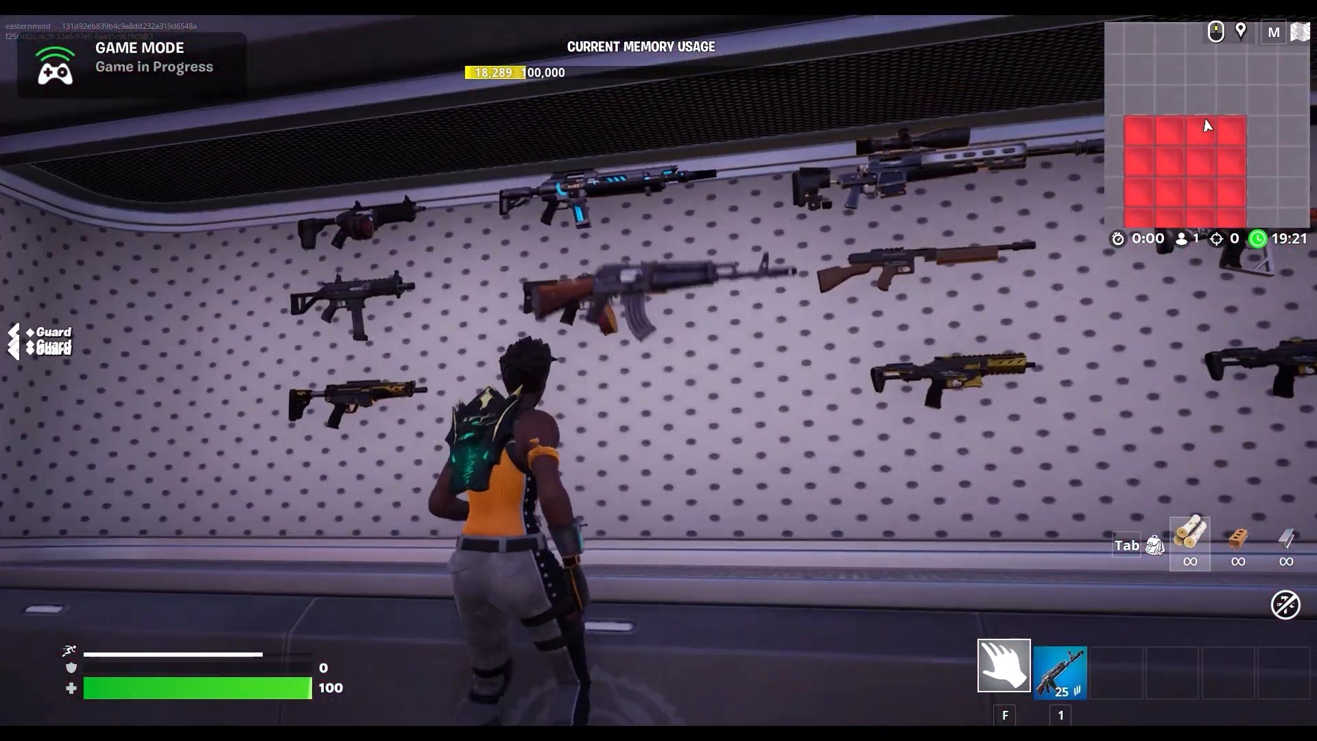
key(e)
key(e)
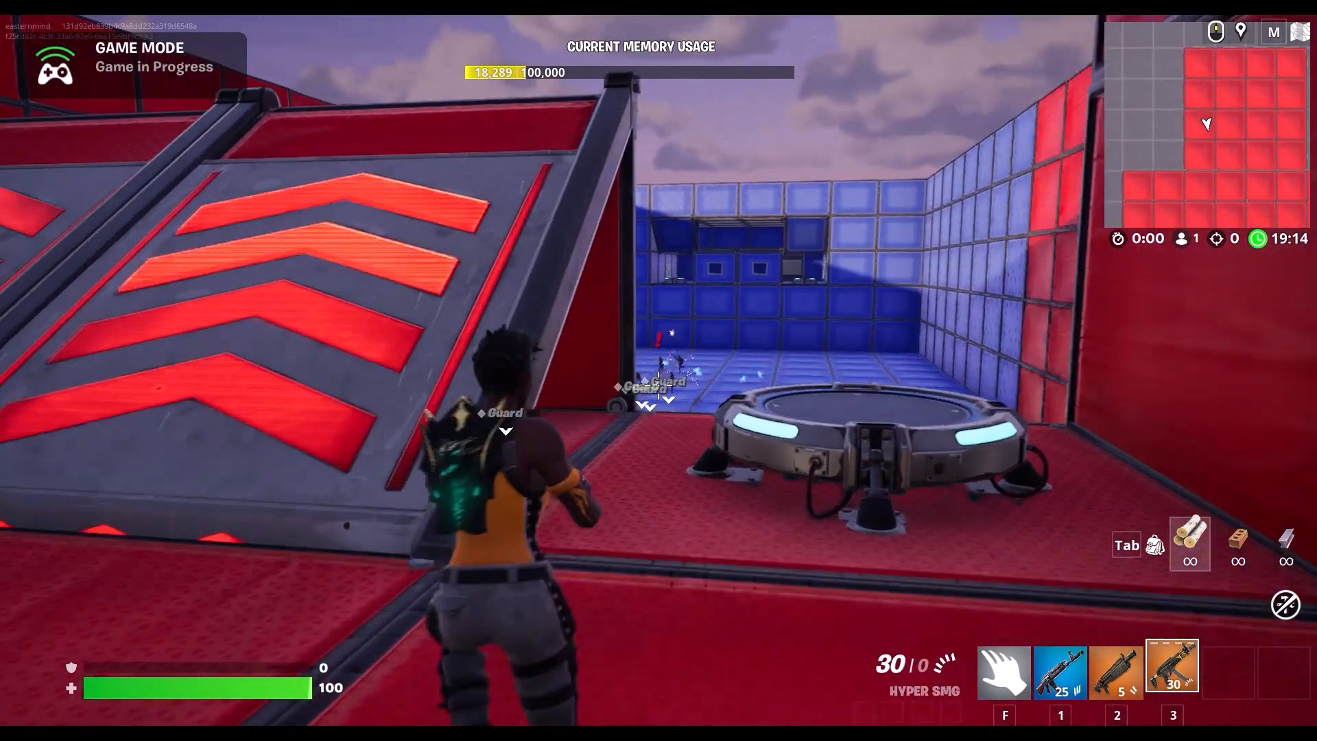
Shoot the blue team's guards from the red base with the Hyper SMG to test the guard spawners.
key(a)
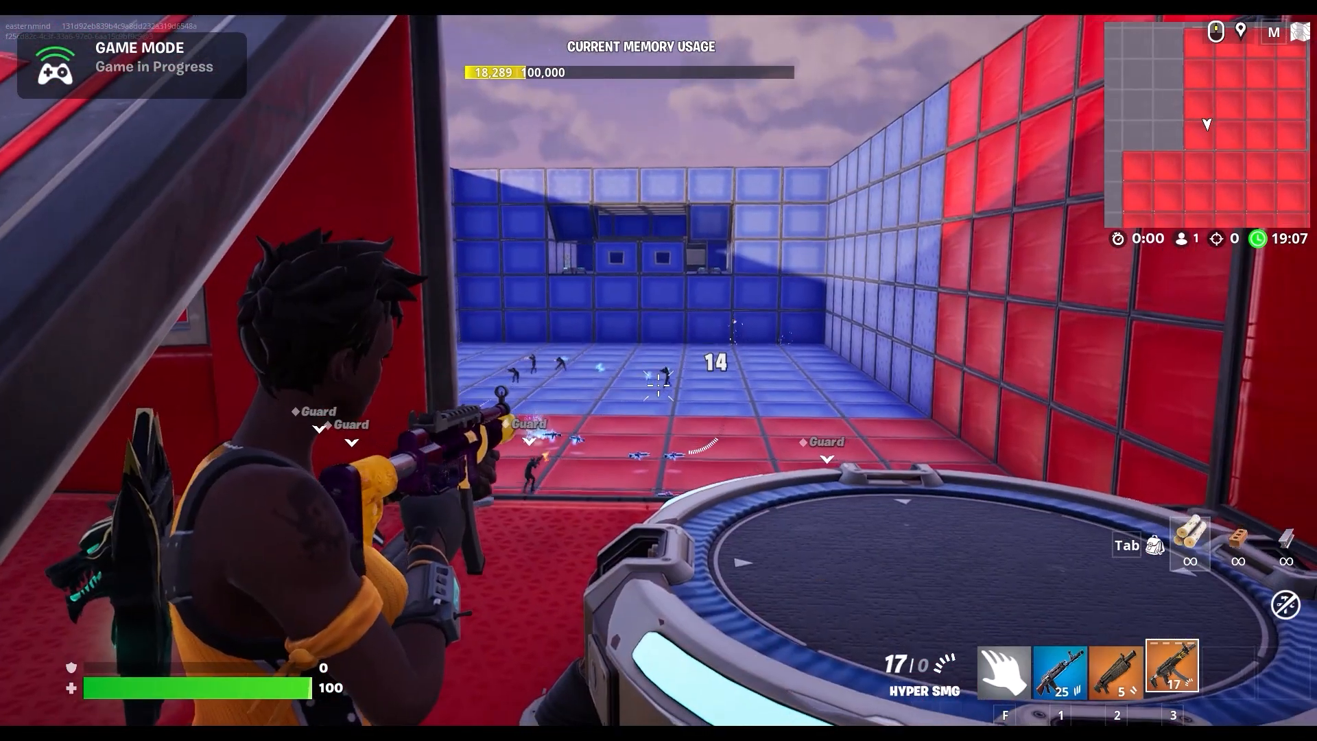
click(659, 386)
click(659, 385)
click(658, 386)
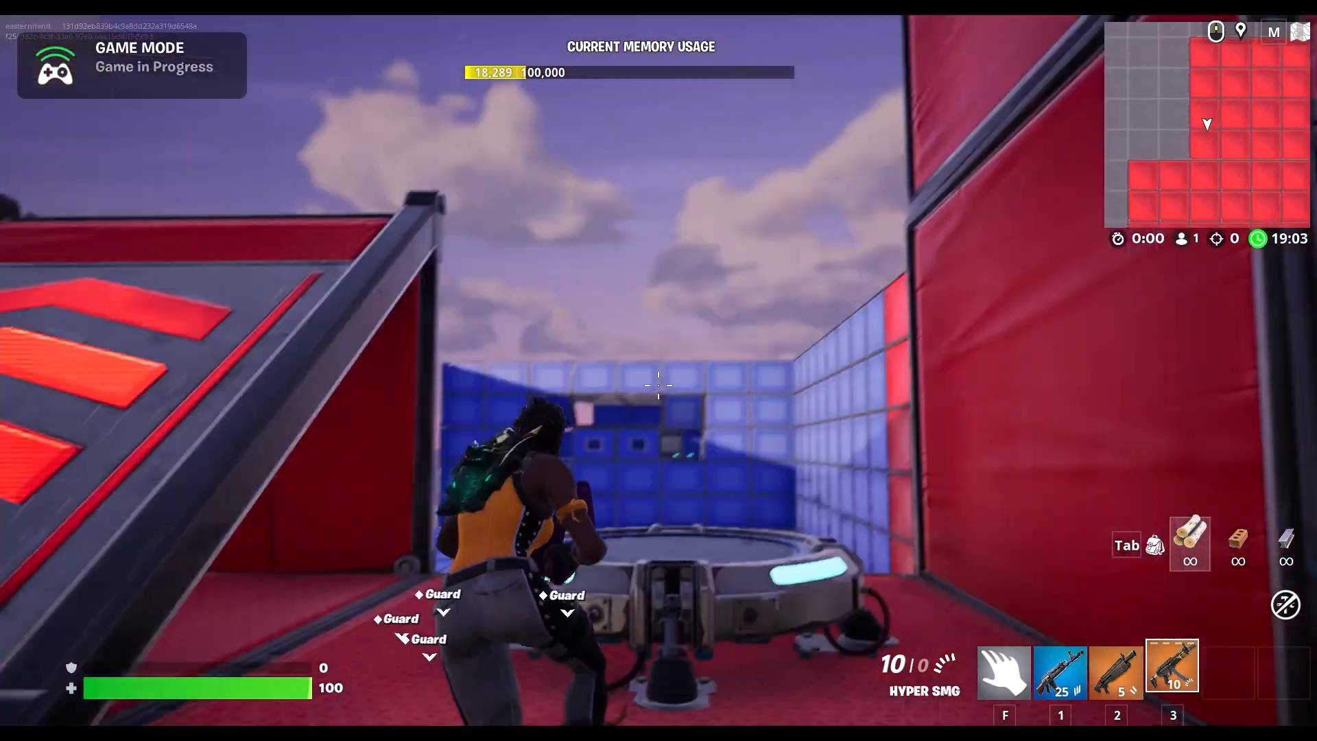
Advance onto the arena floor, build a wooden wall as cover and fire the Heavy Assault Rifle at the enemy guards.
key(w)
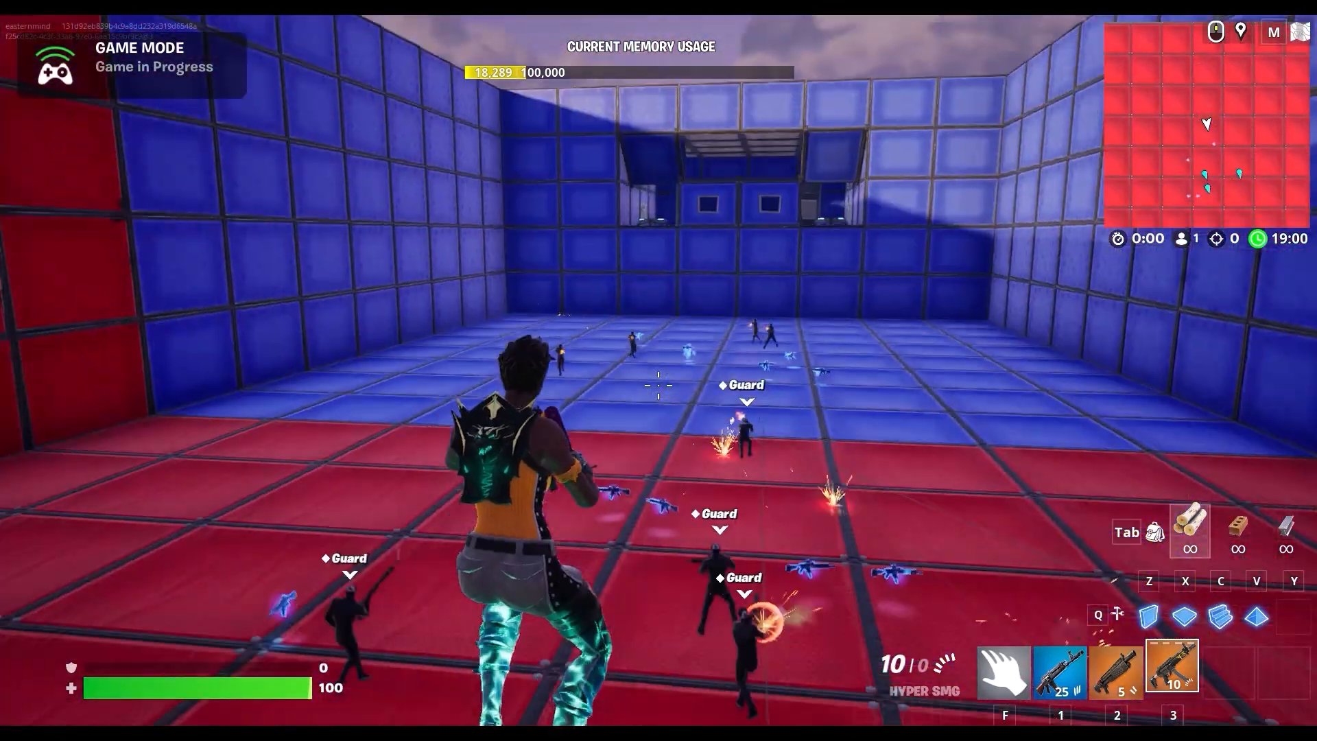
right_click(659, 386)
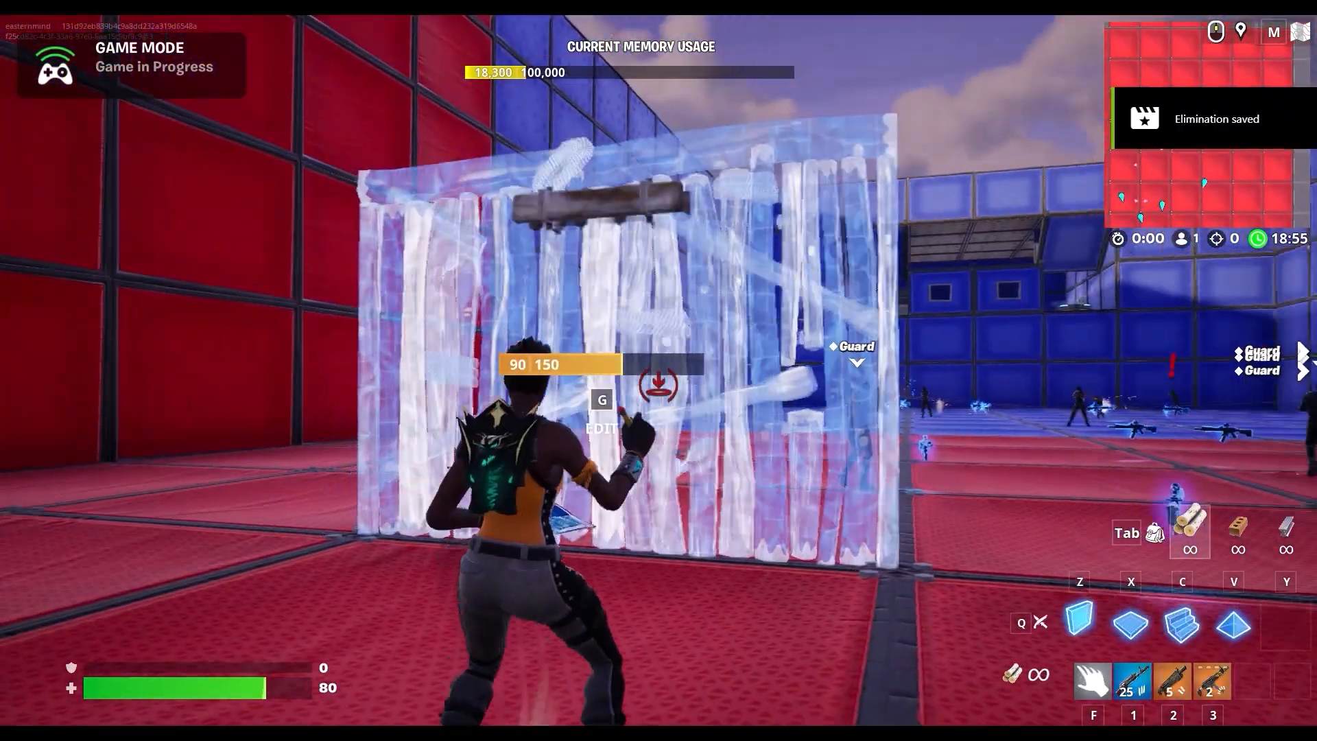
key(d)
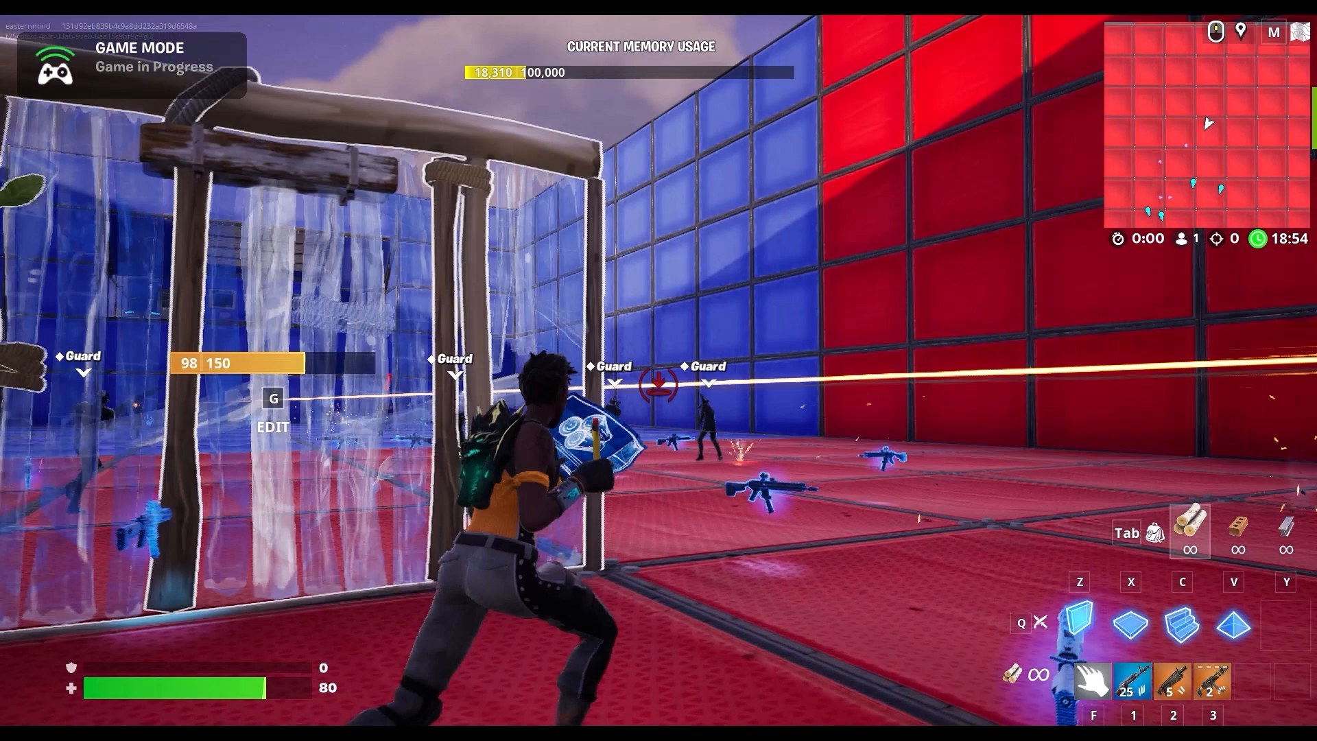
click(659, 370)
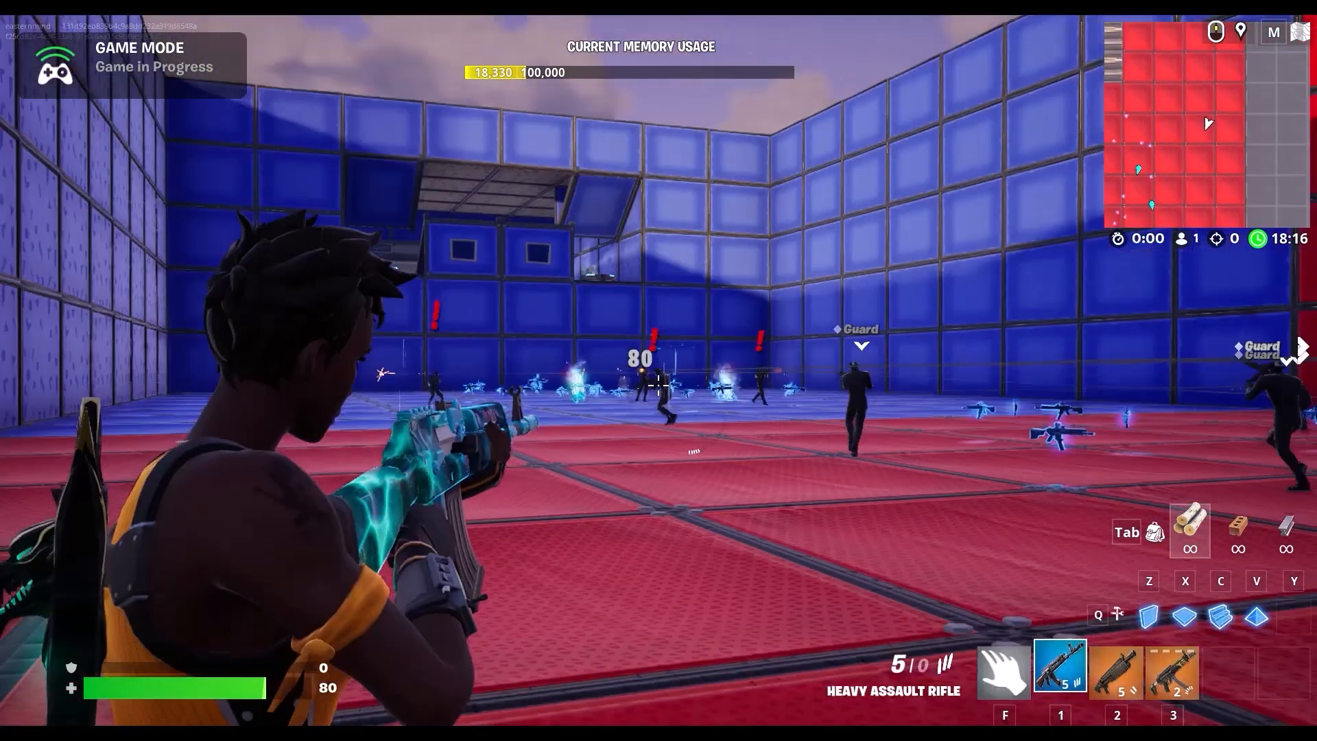
click(659, 371)
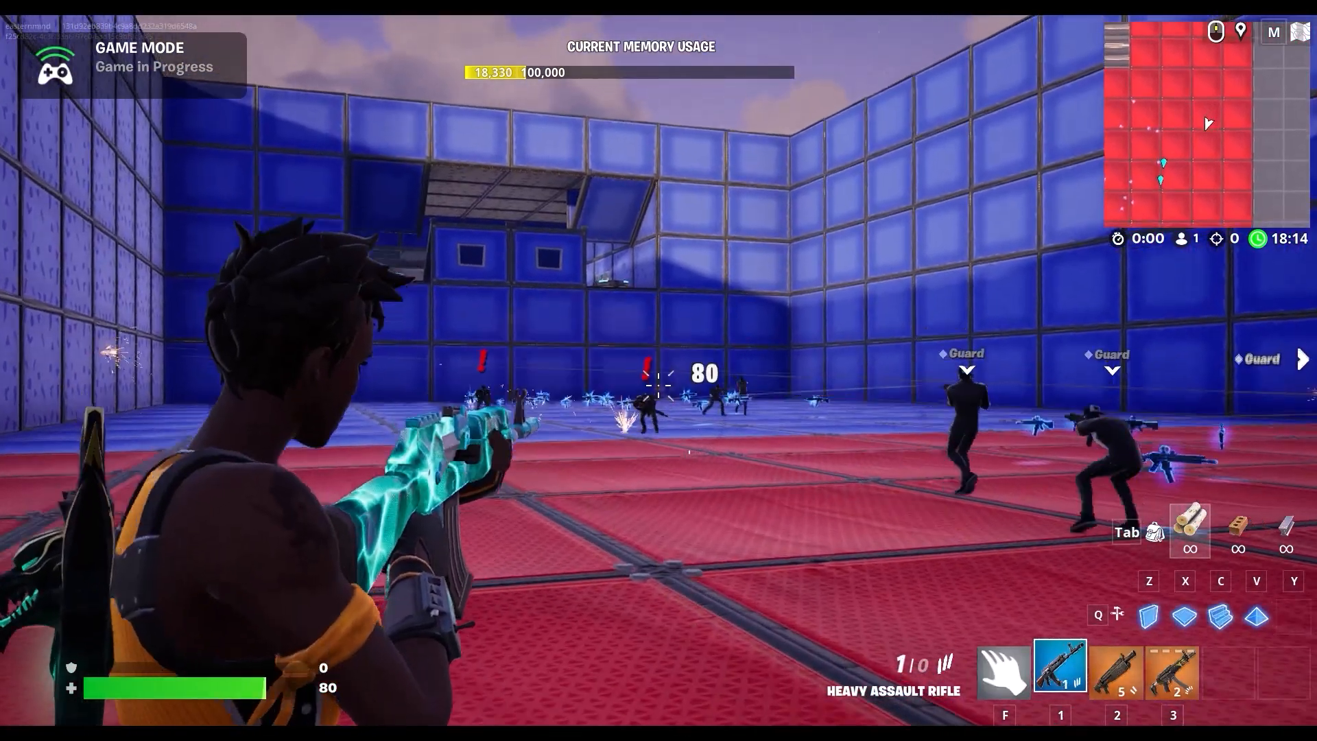
Try building stairs in the arena and shoot the enemy guards with the Heavy Shotgun.
key(w)
key(c)
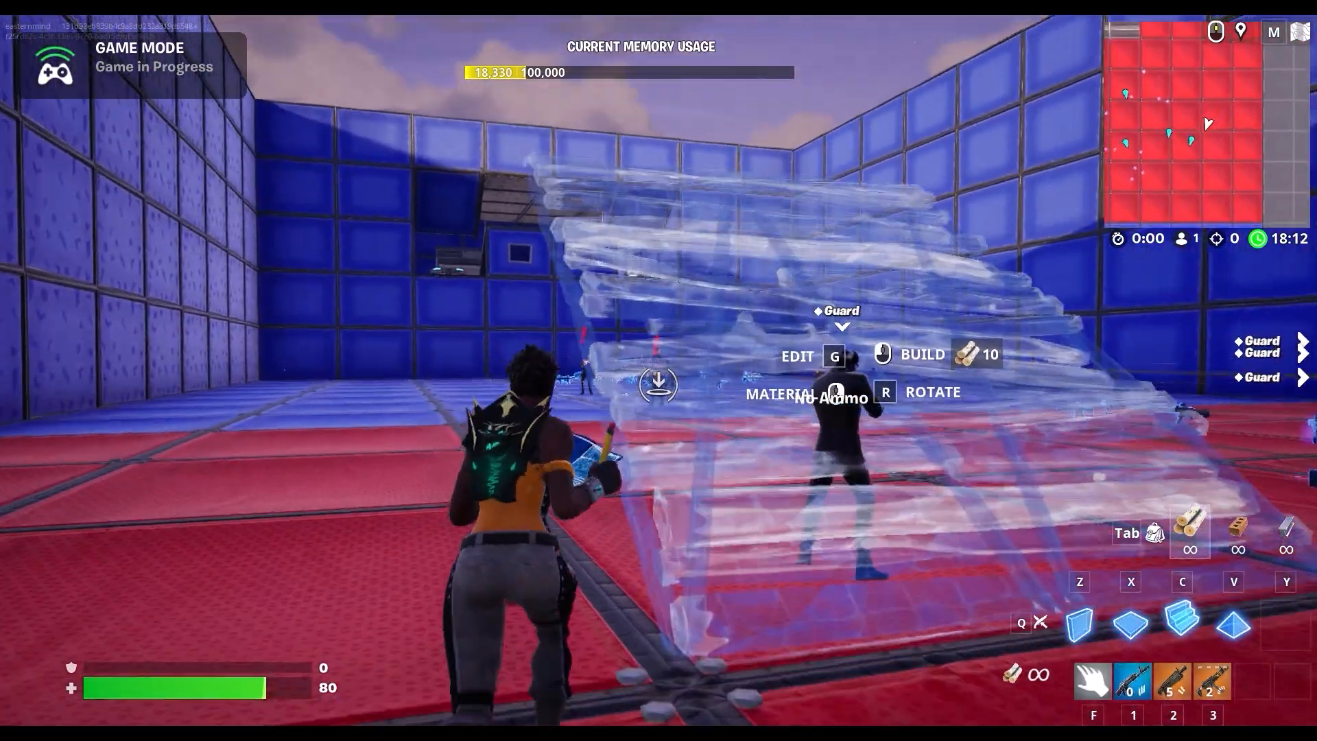
key(2)
right_click(658, 370)
click(659, 370)
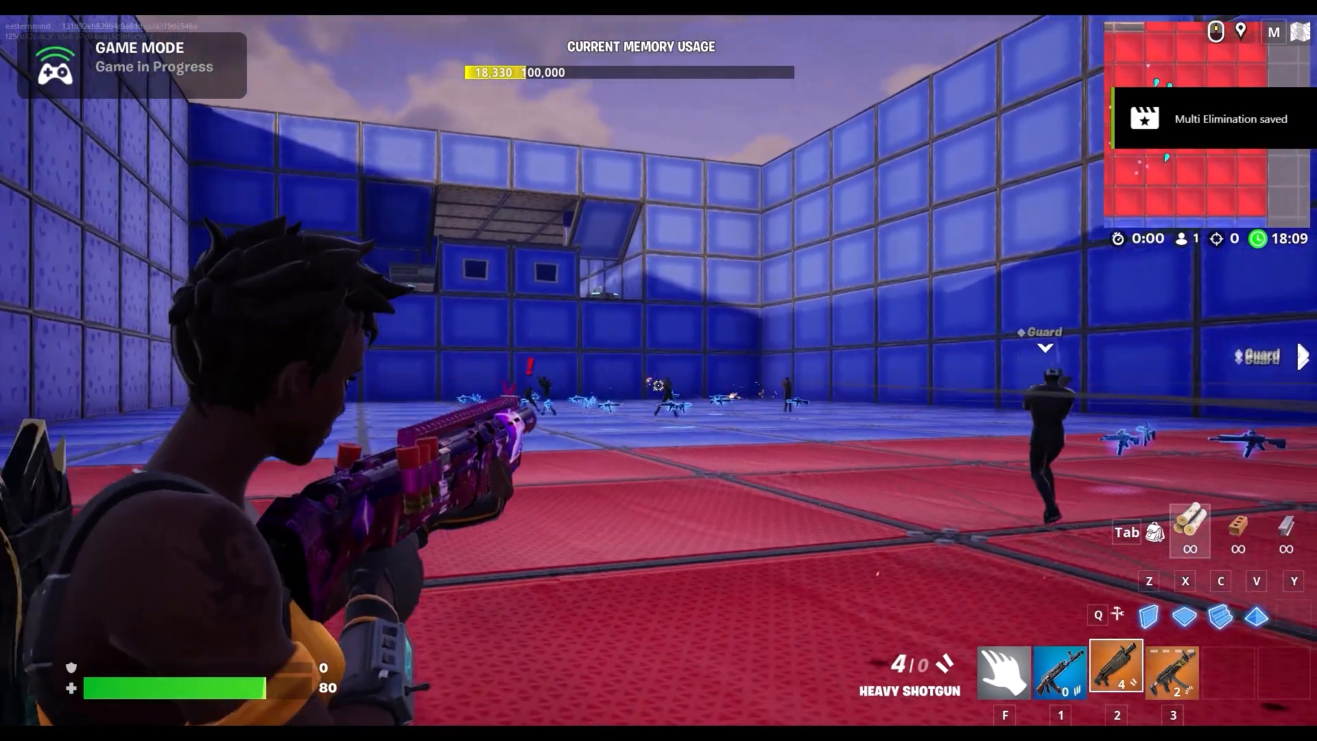
click(658, 386)
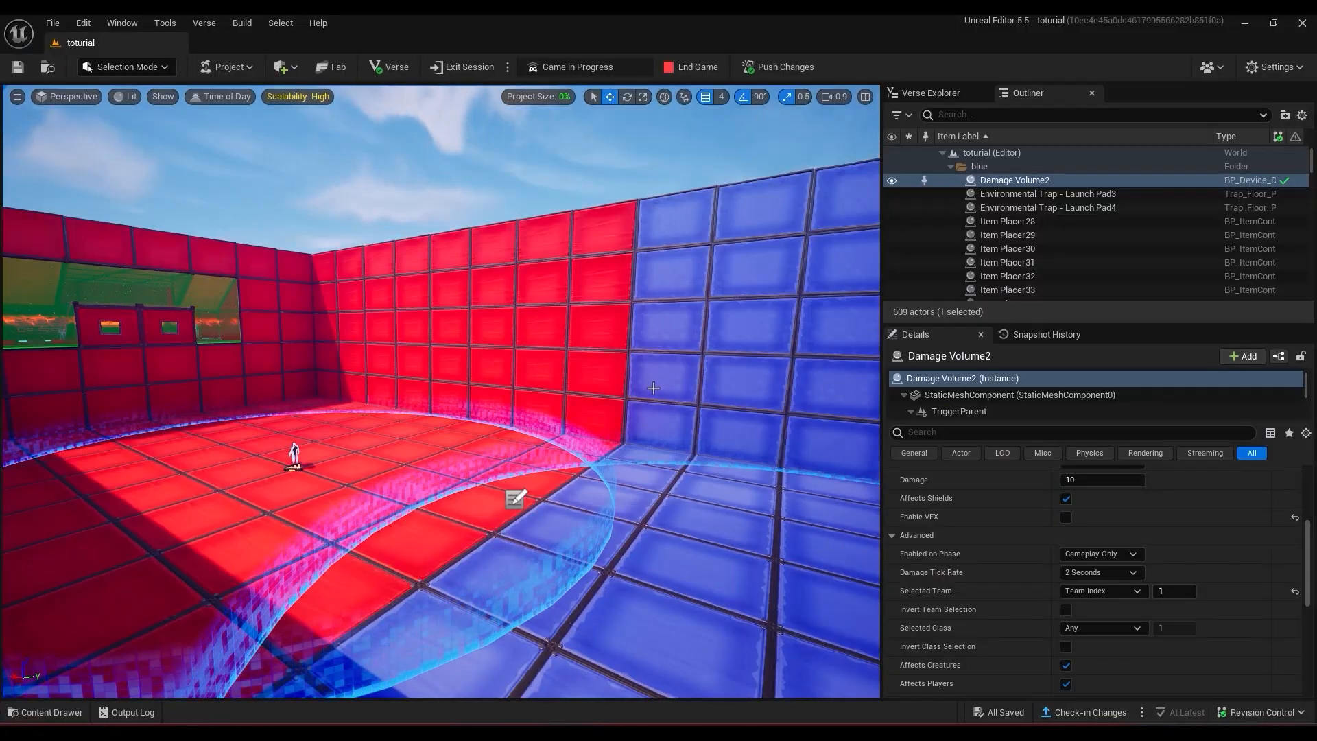
End the running game and enable Infinite Reserve Ammo in the island settings.
click(706, 67)
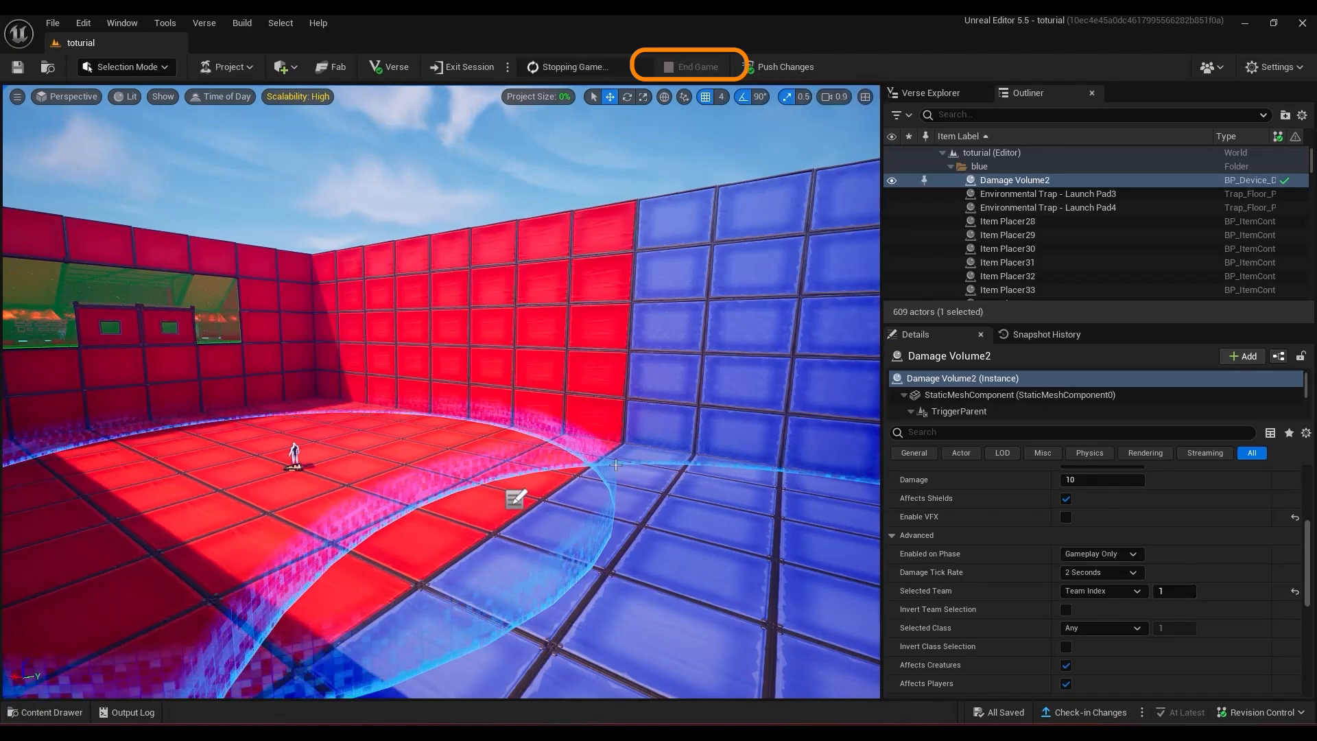
right_drag(452, 411, 583, 470)
click(459, 422)
text(inf)
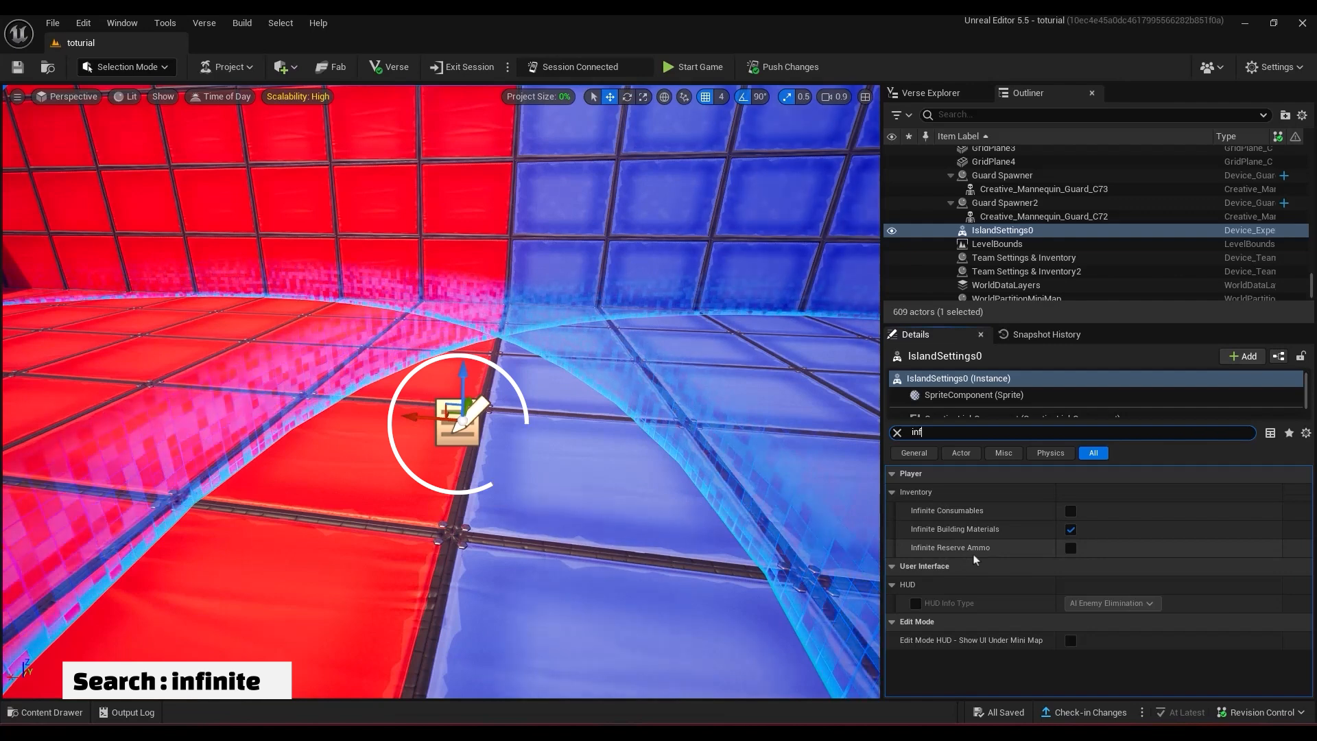
click(896, 433)
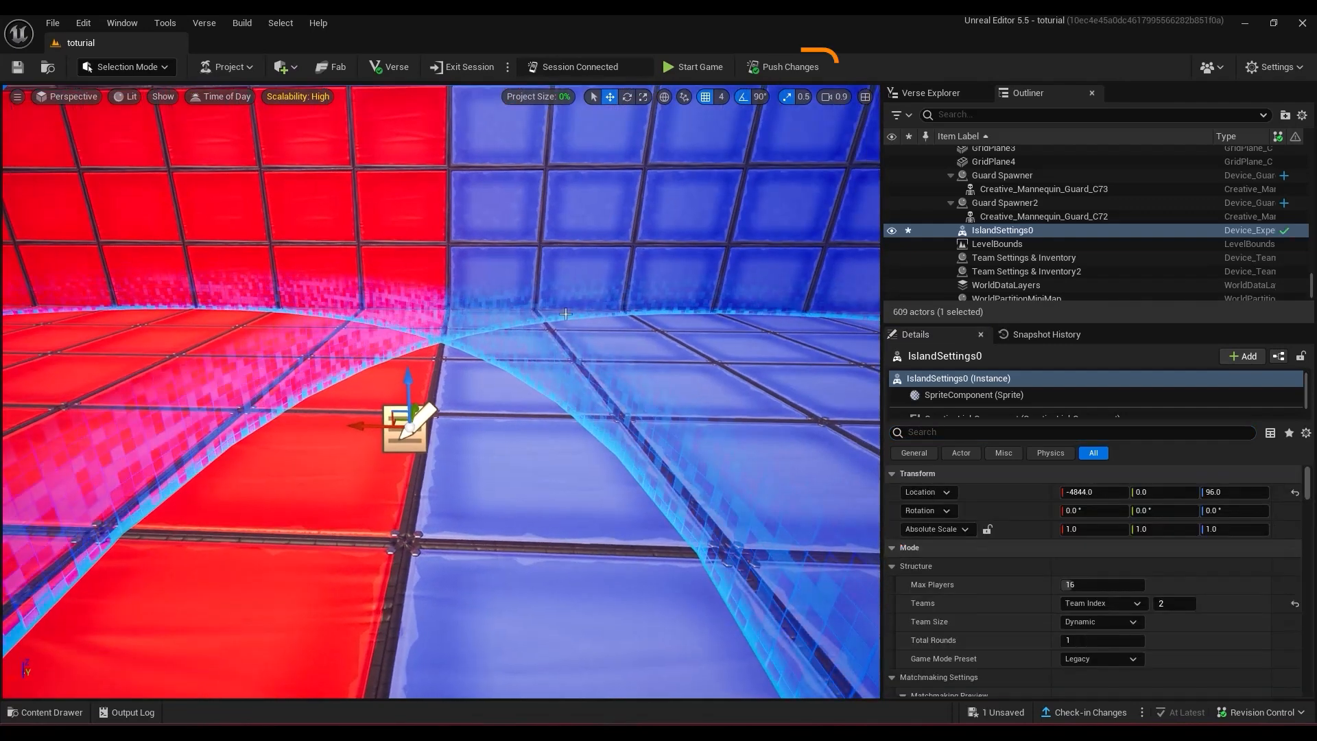
Push the changes to the session, start playing and take a Drum Gun from the red base.
click(788, 66)
click(760, 532)
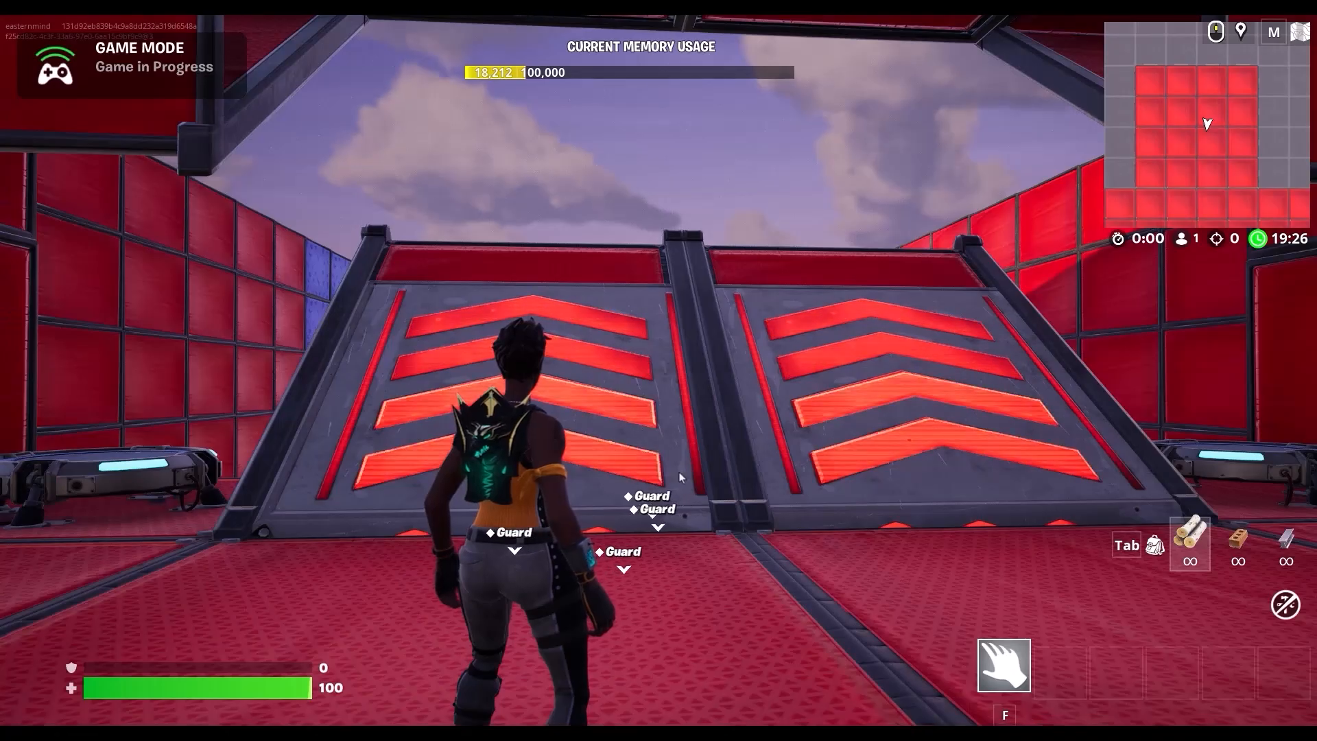
key(w)
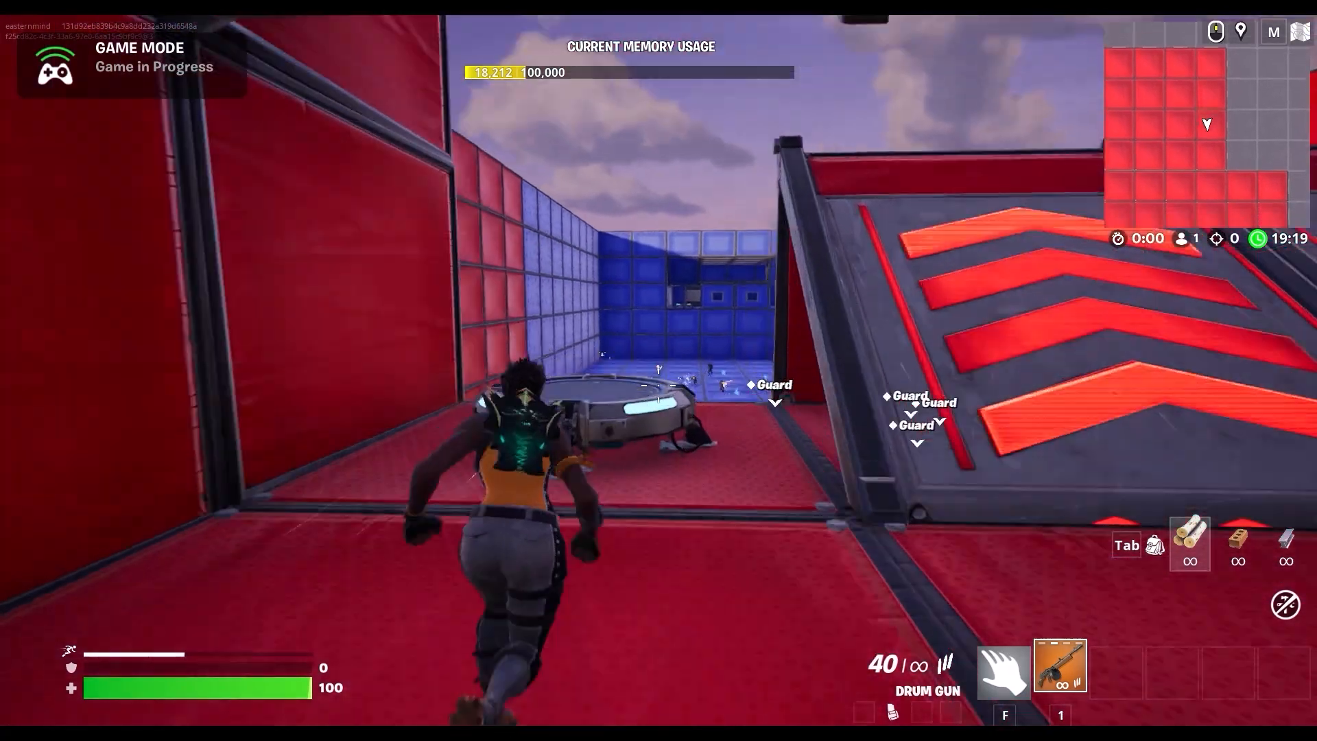
Fire the Drum Gun at the blue team's guards from the arena floor to test the infinite reserve ammo.
right_click(659, 386)
click(659, 385)
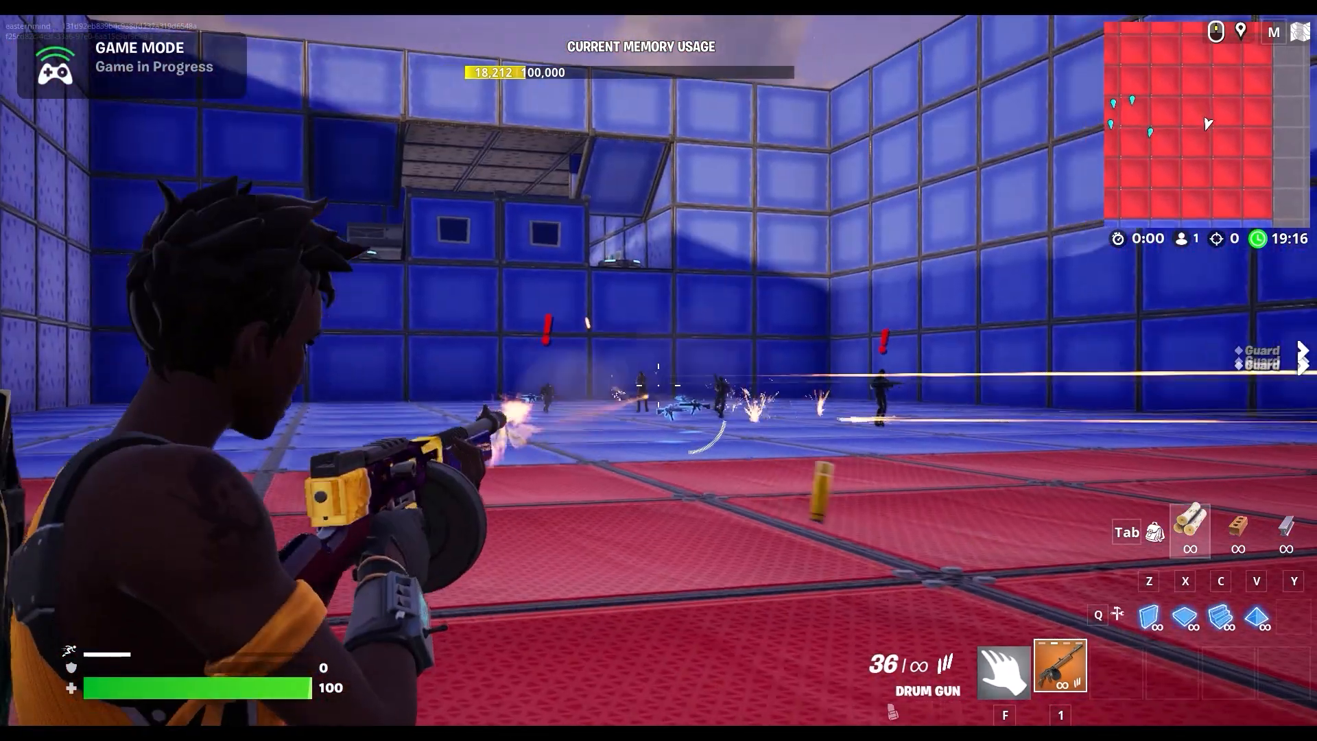
key(w)
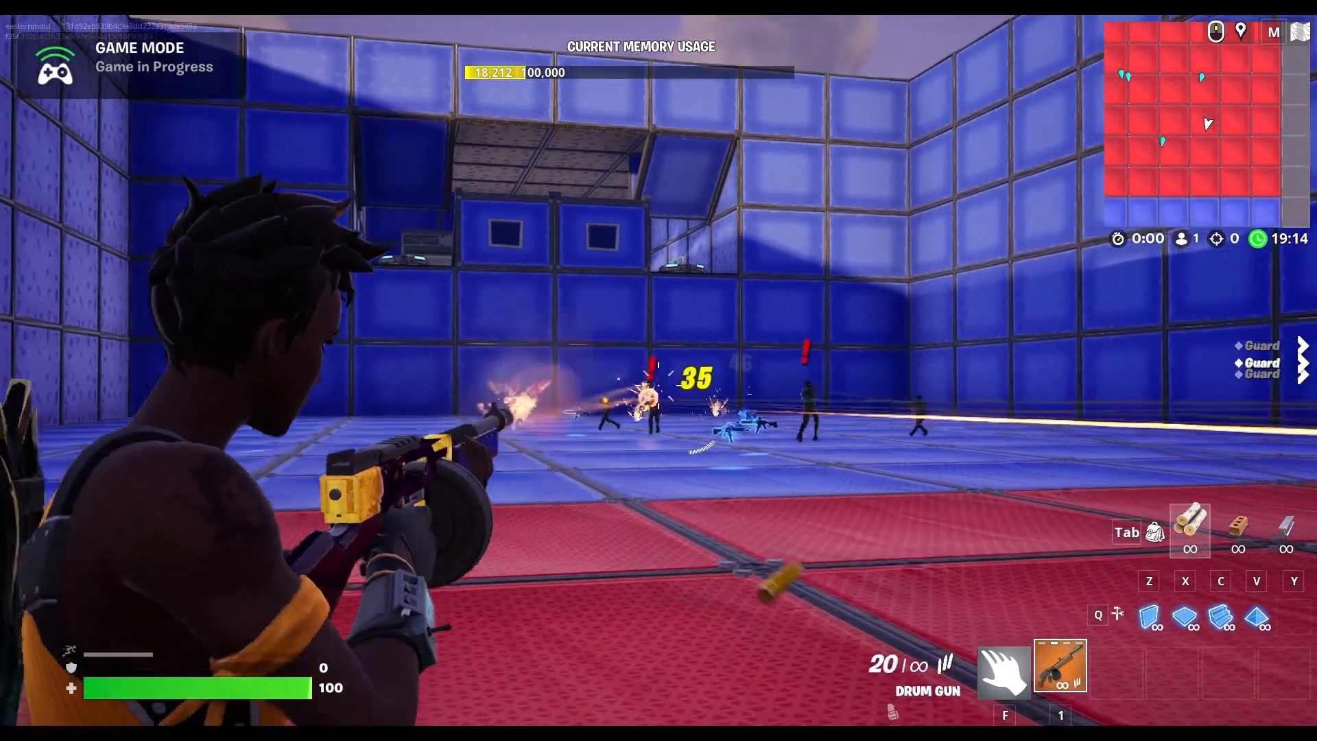
key(d)
click(659, 385)
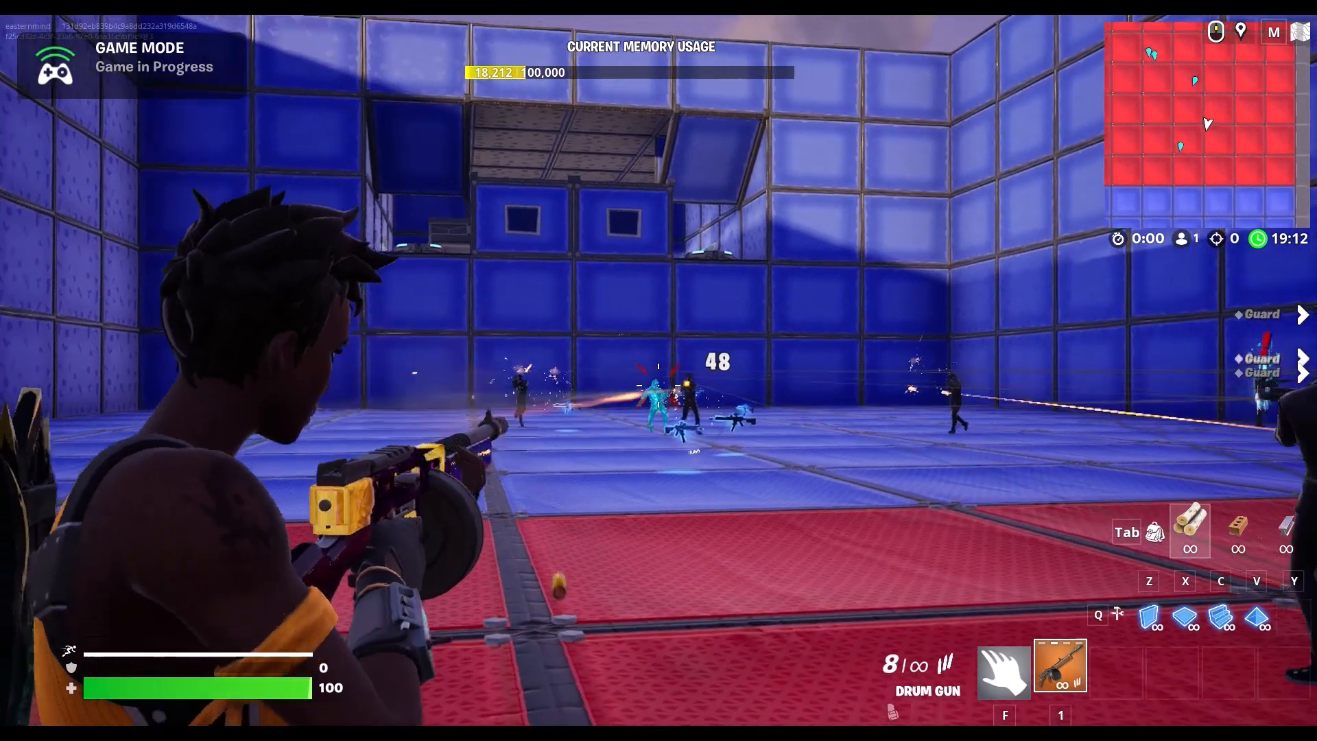
click(658, 386)
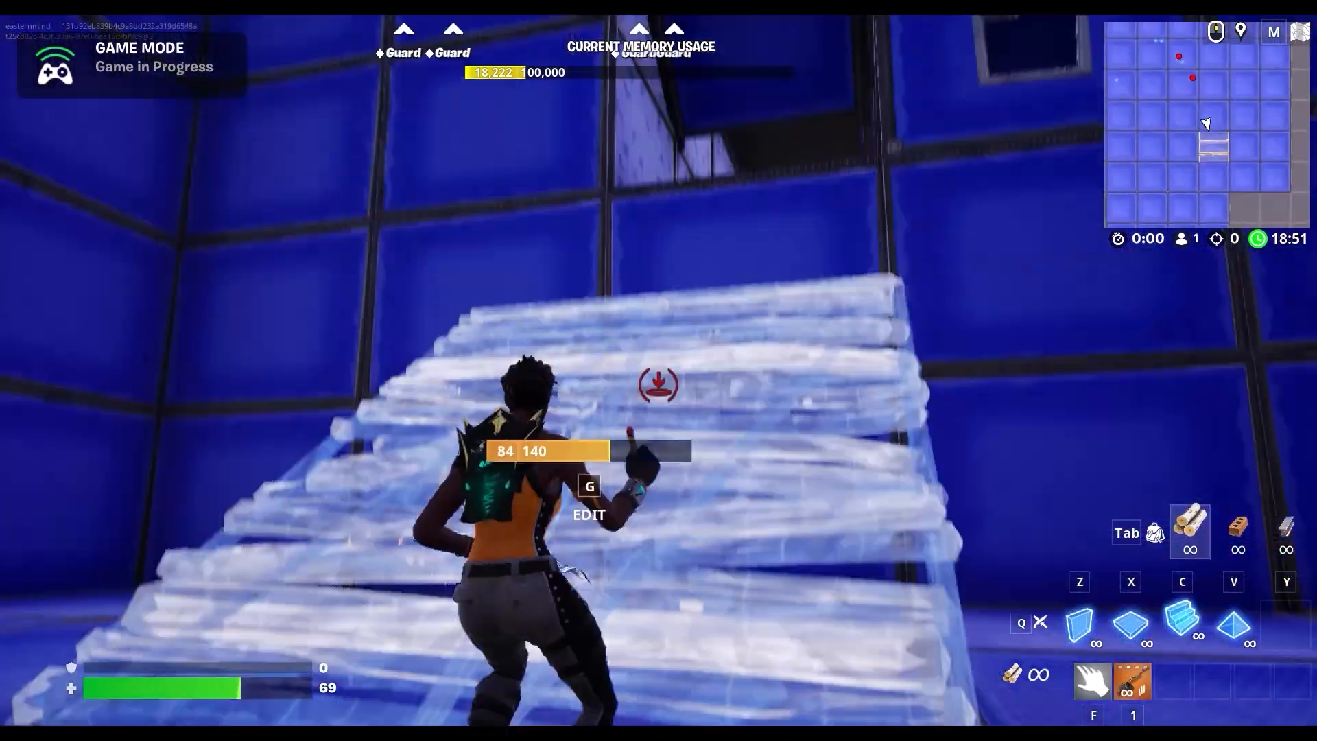
Build stairs up into the blue base to test its damage volume on a red player, and end the game.
key(w)
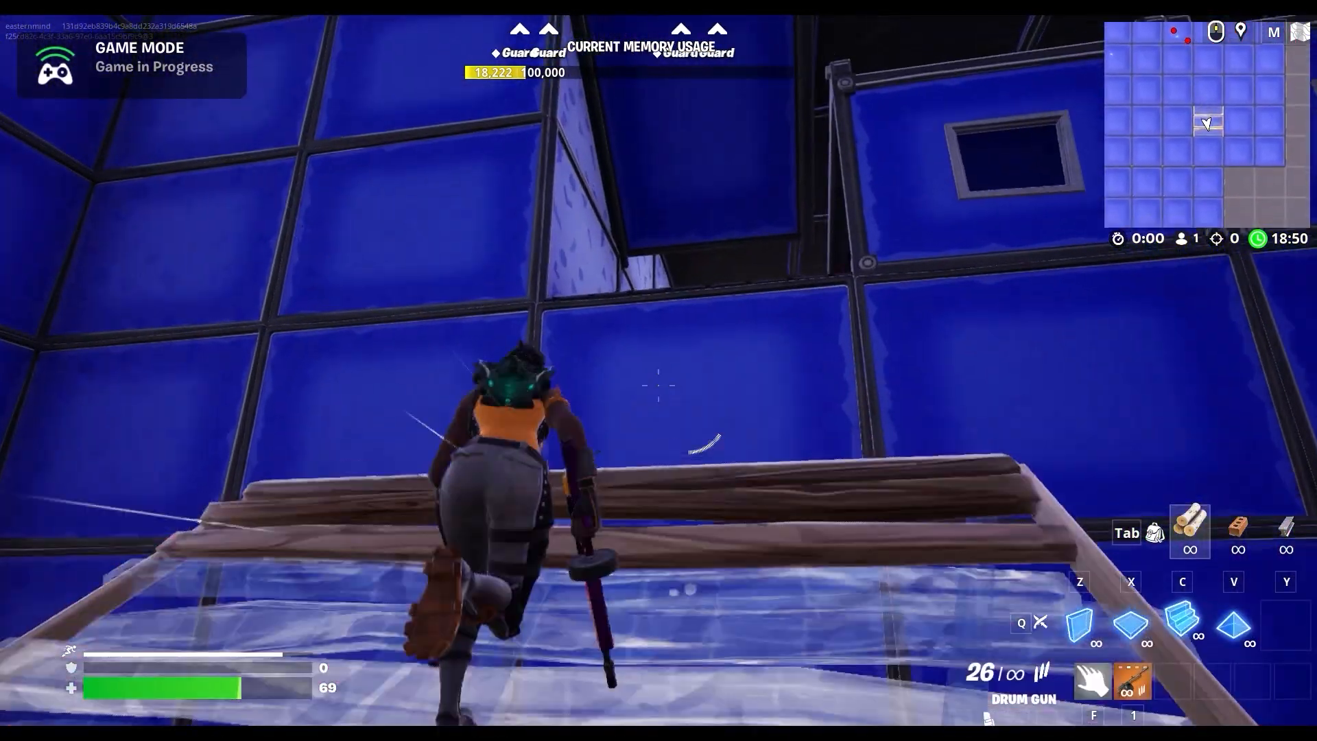
key(c)
click(658, 386)
key(q)
key(c)
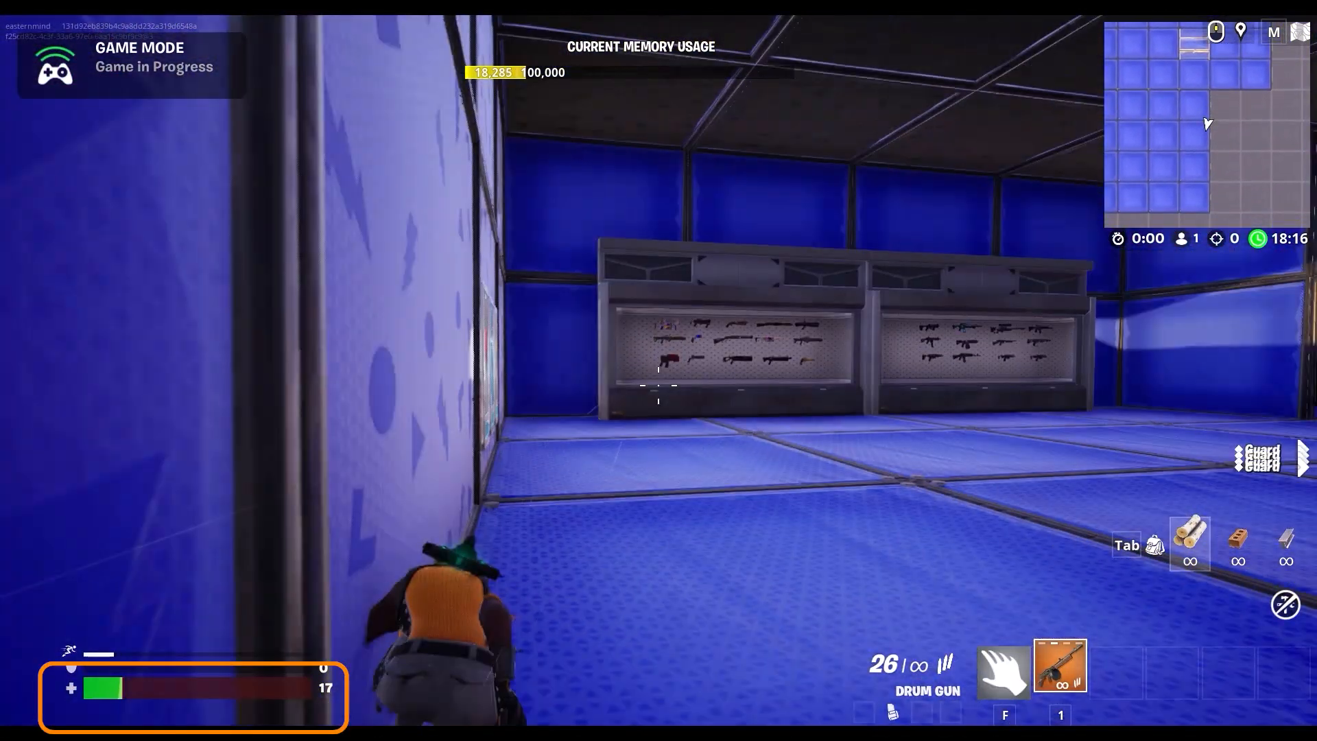
key(w)
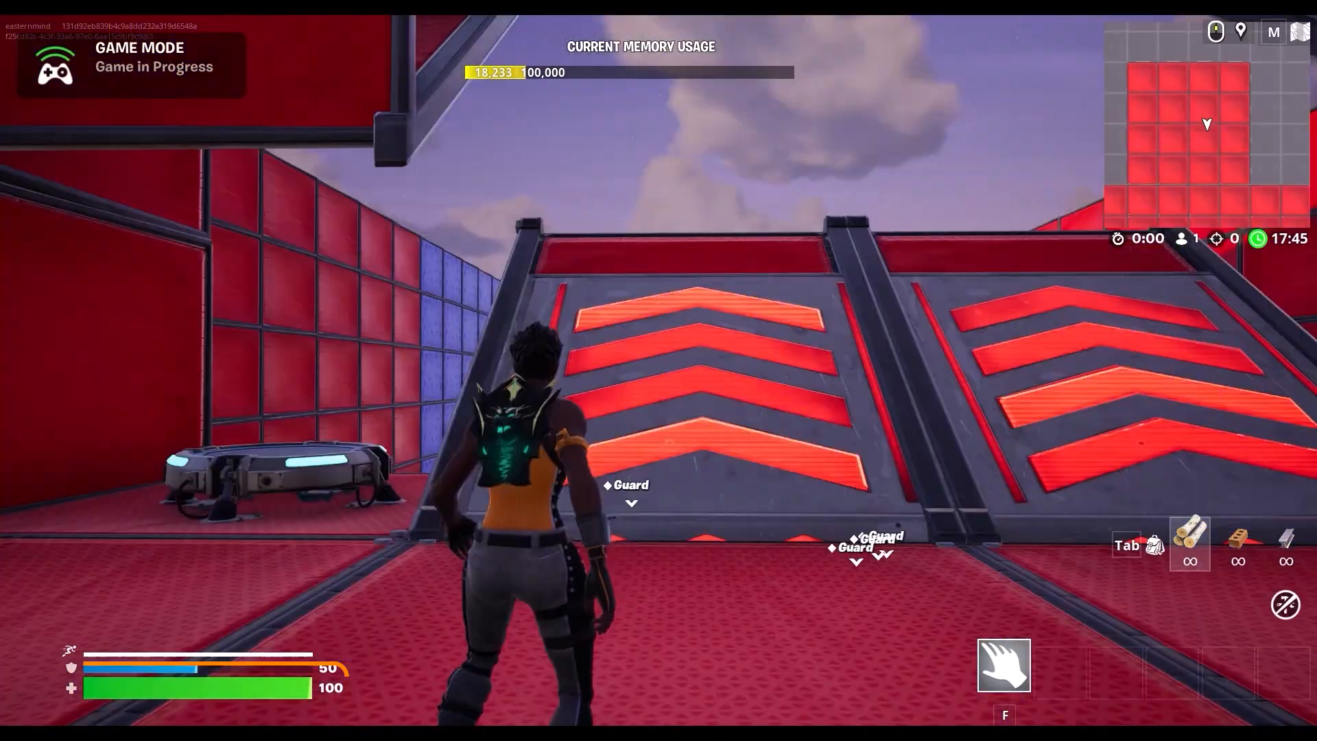
key(Escape)
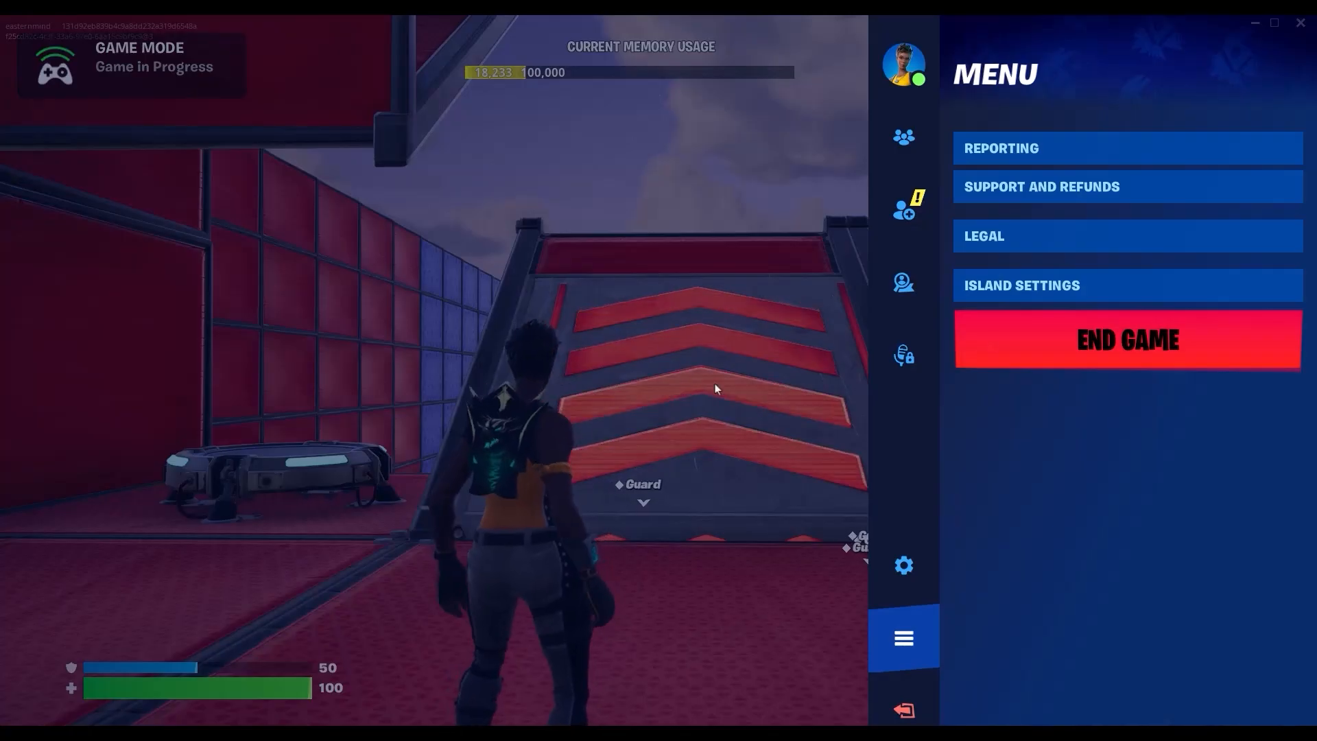
click(1120, 336)
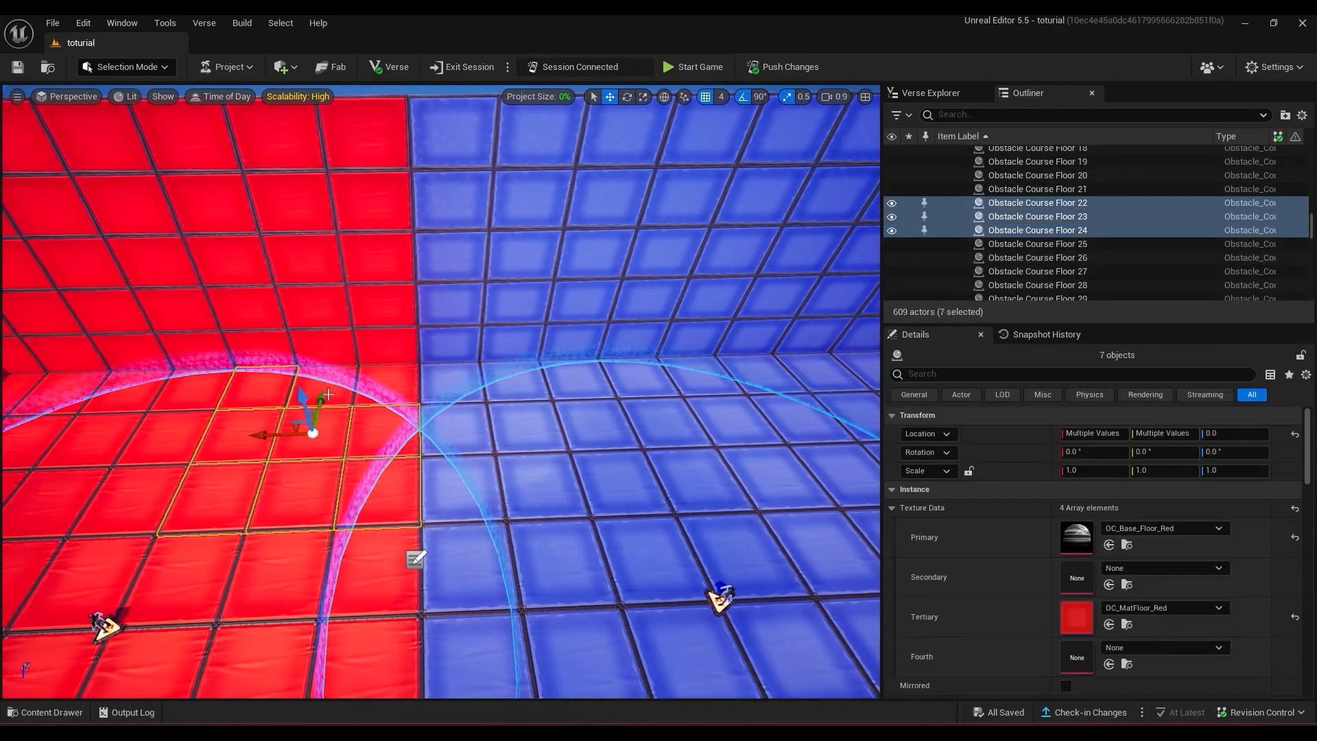
Duplicate a three-tile-deep section of adjoining red and blue floor and wall tiles and move the copy outside the arena.
ctrl+click(720, 596)
ctrl+click(568, 304)
ctrl+click(376, 354)
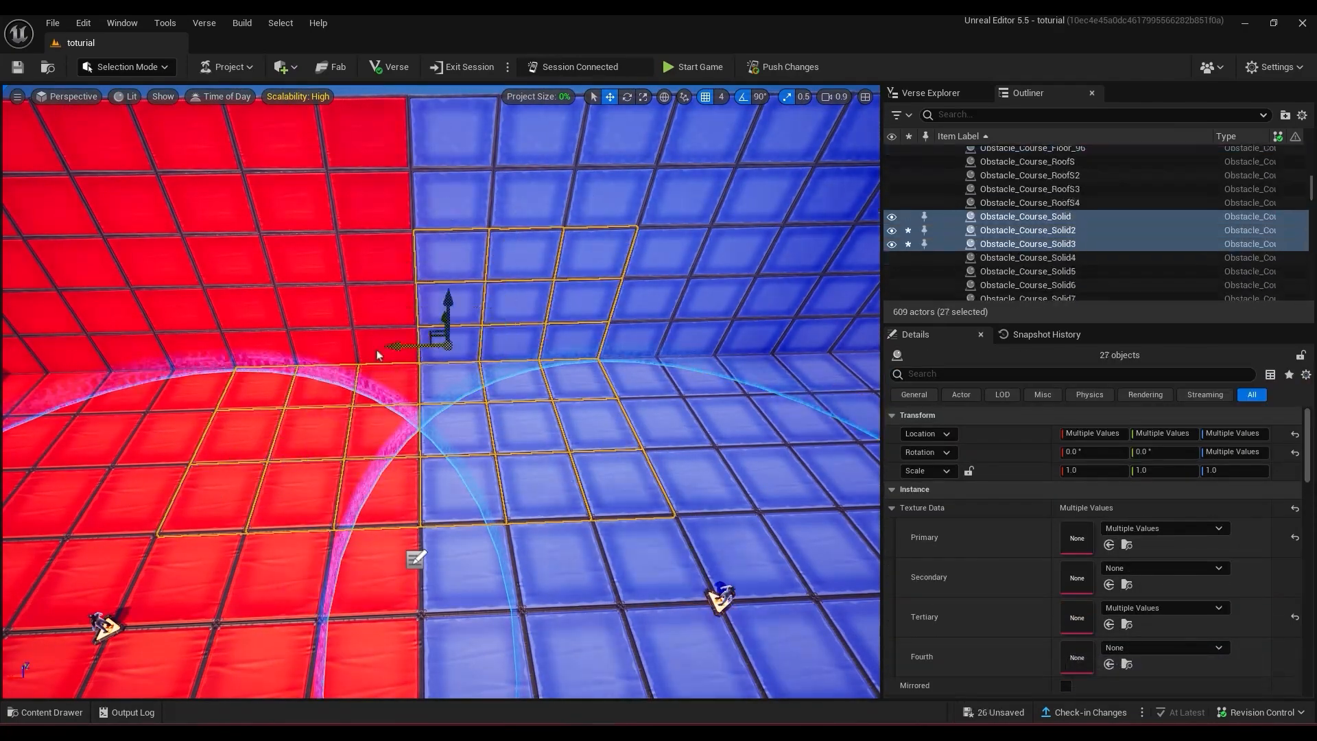
ctrl+click(323, 269)
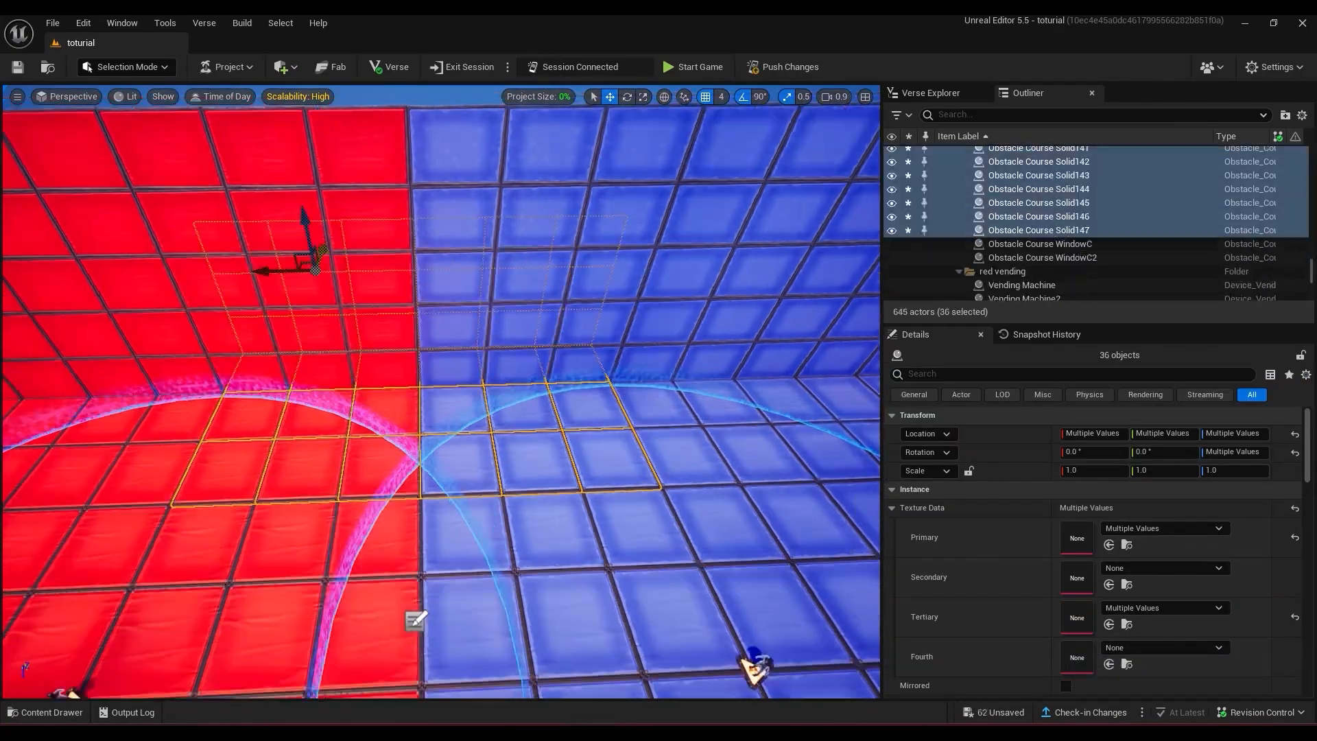
shift+drag(321, 251, 317, 233)
right_drag(317, 274, 480, 288)
Select all red and blue wall tiles of the copied section and duplicate them as the opposite side wall.
click(275, 259)
ctrl+click(248, 288)
ctrl+click(223, 328)
ctrl+click(187, 352)
ctrl+click(142, 392)
ctrl+click(77, 449)
ctrl+click(273, 356)
ctrl+click(290, 325)
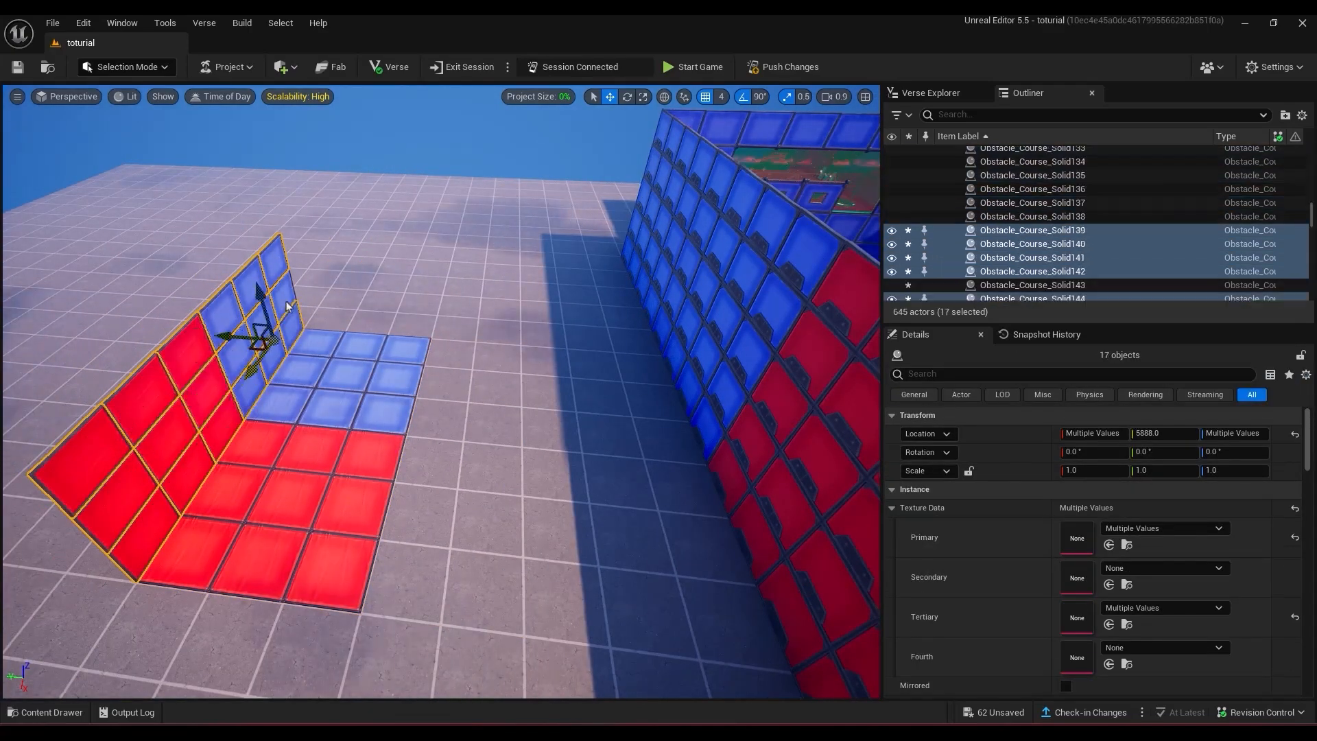
alt+drag(223, 332, 384, 354)
right_drag(411, 412, 521, 439)
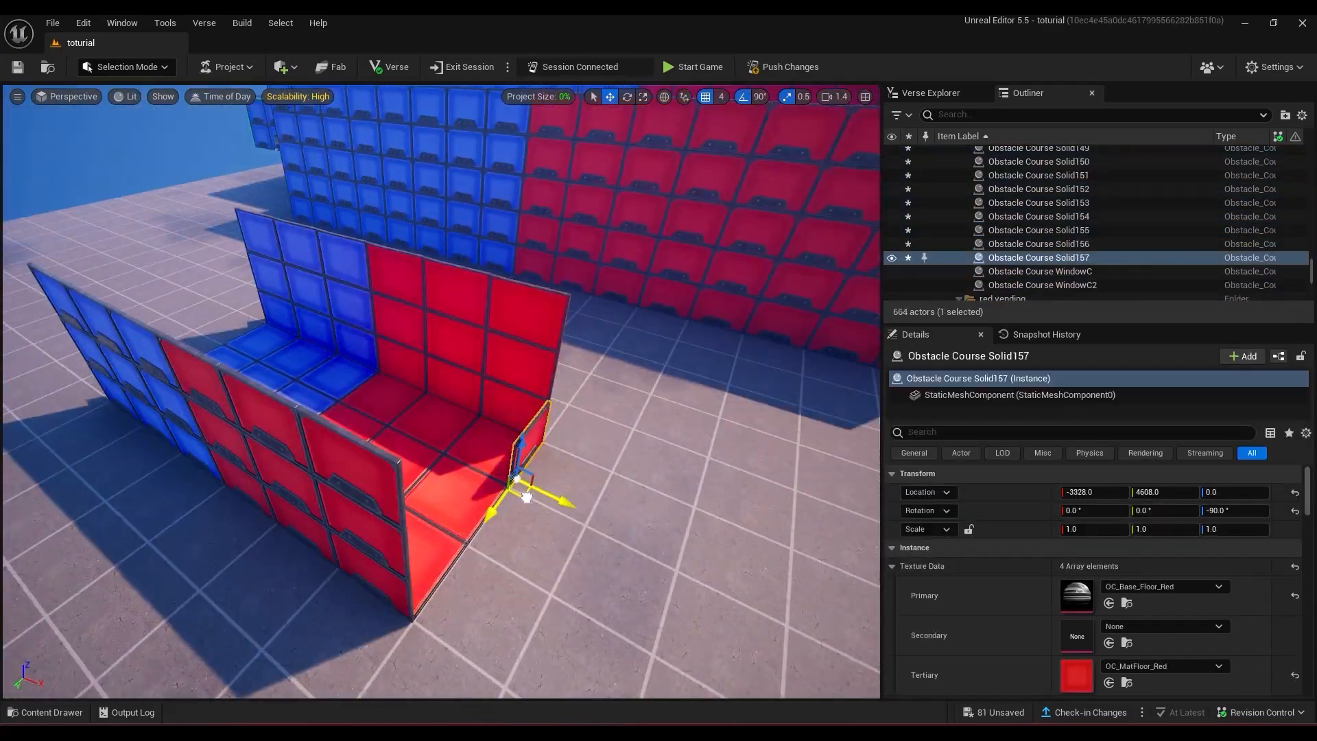
Close the ends of the new room with duplicated wall tiles and cover it with a roof of copied floor tiles.
alt+drag(524, 488, 486, 588)
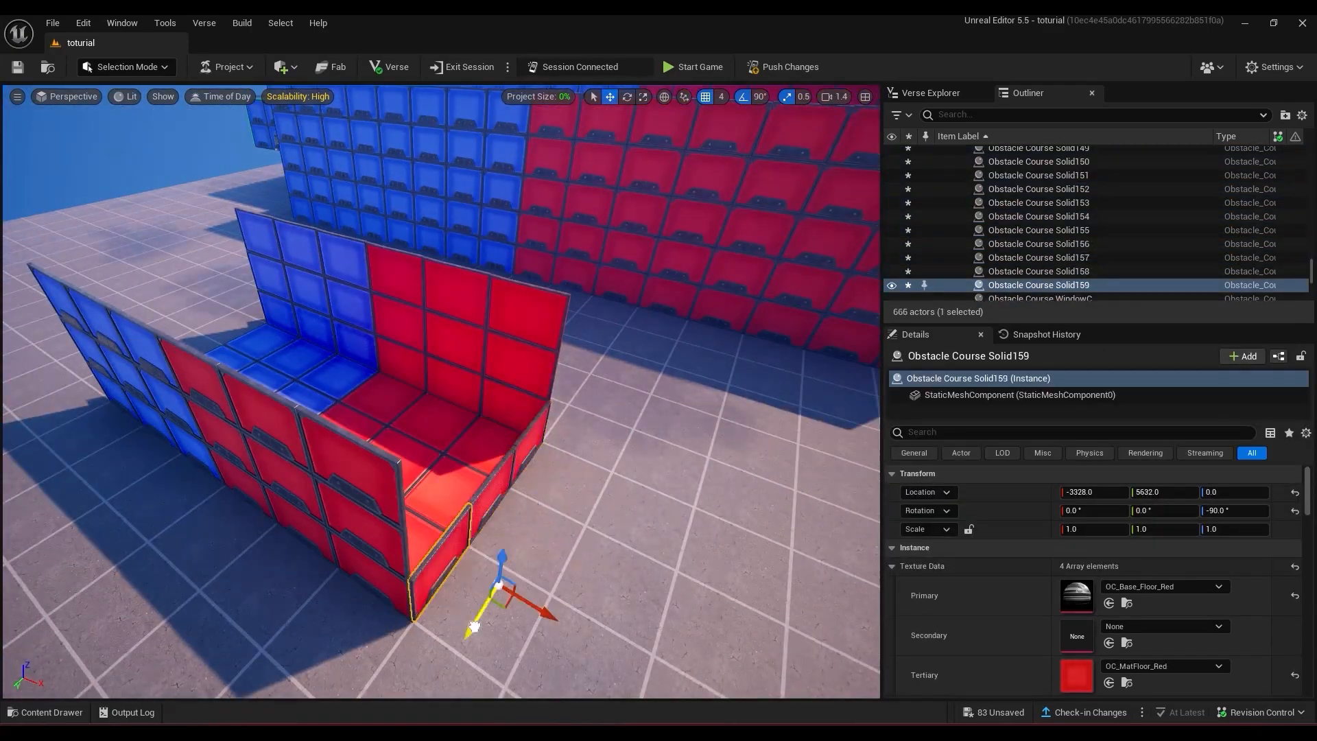
alt+drag(501, 445, 500, 553)
right_drag(499, 553, 439, 384)
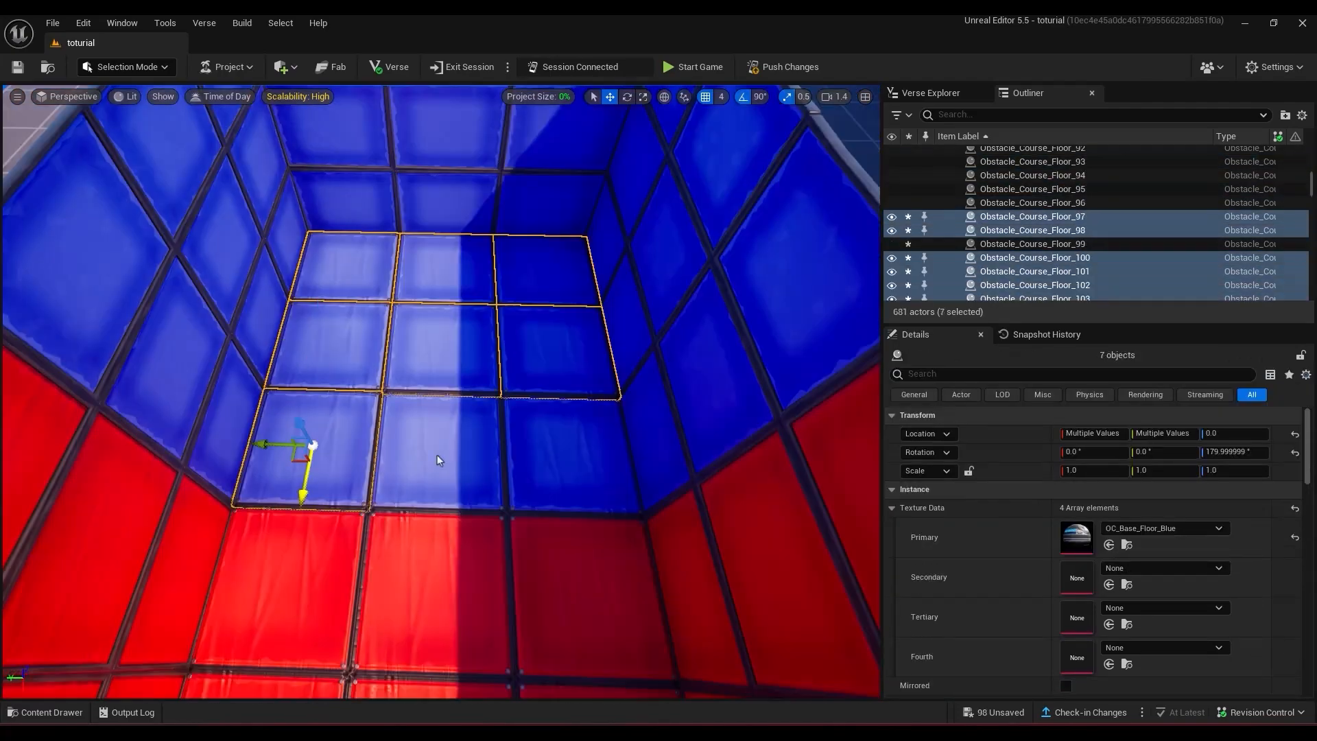
right_drag(437, 455, 439, 452)
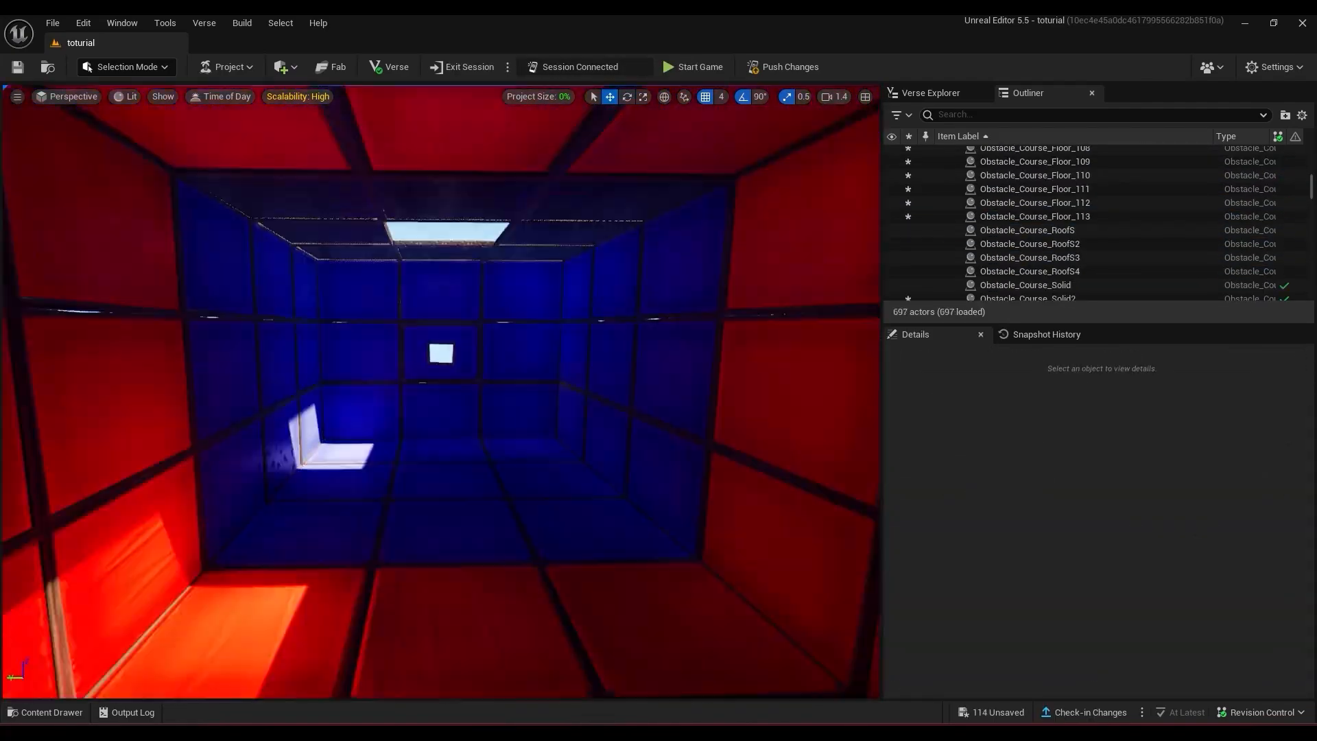
Place a Player Spawner device on the new room's blue floor and turn off its Visible in Game option.
mouse_move(439, 391)
right_down()
mouse_move(440, 420)
mouse_move(549, 439)
mouse_move(645, 418)
mouse_move(522, 405)
mouse_move(473, 415)
mouse_move(453, 392)
right_up()
key(ctrl+space)
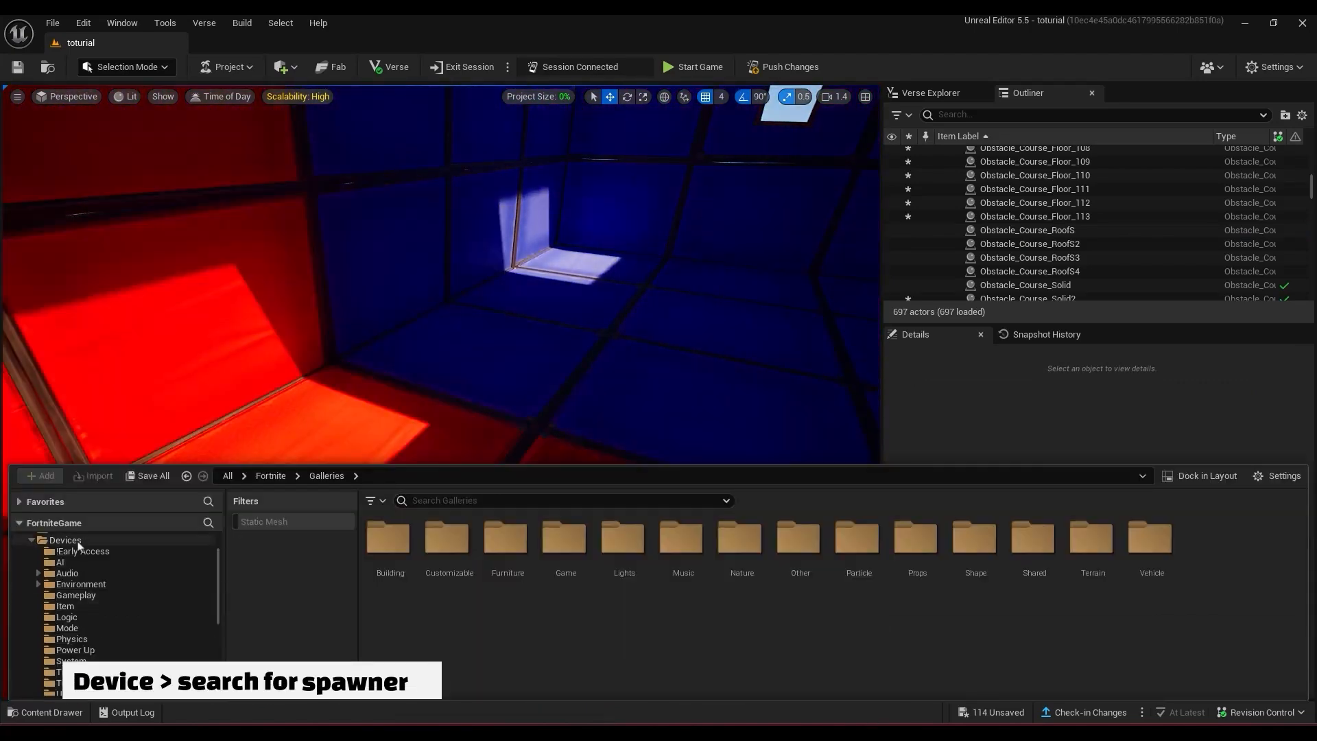
click(68, 540)
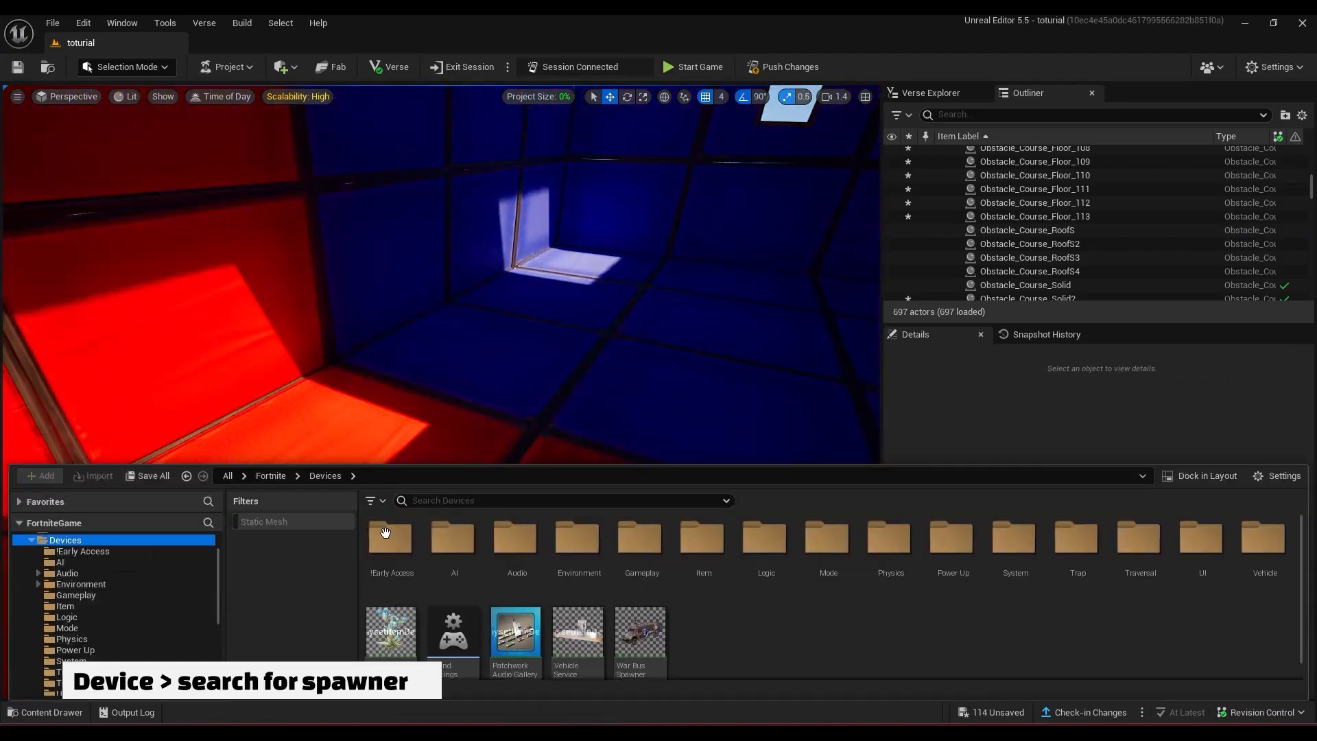
click(451, 501)
text(spaw)
drag(769, 635, 717, 338)
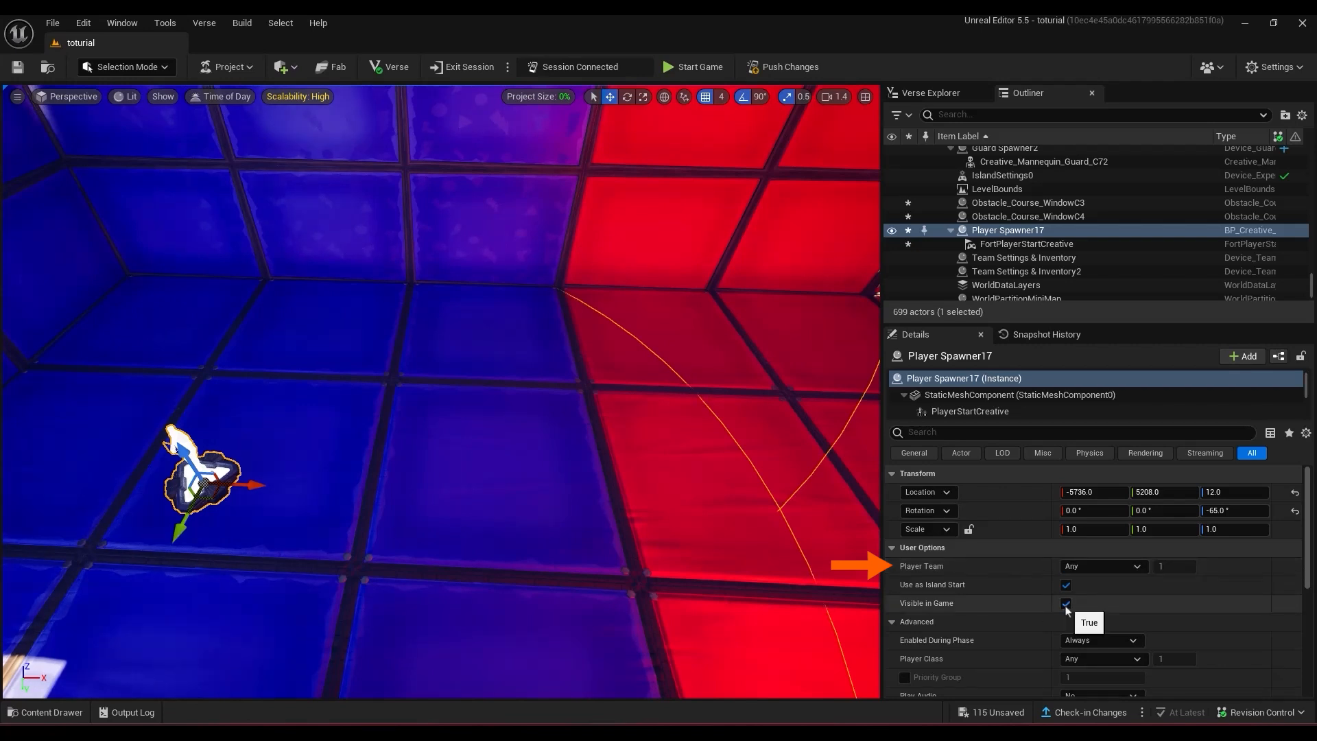
mouse_move(953, 591)
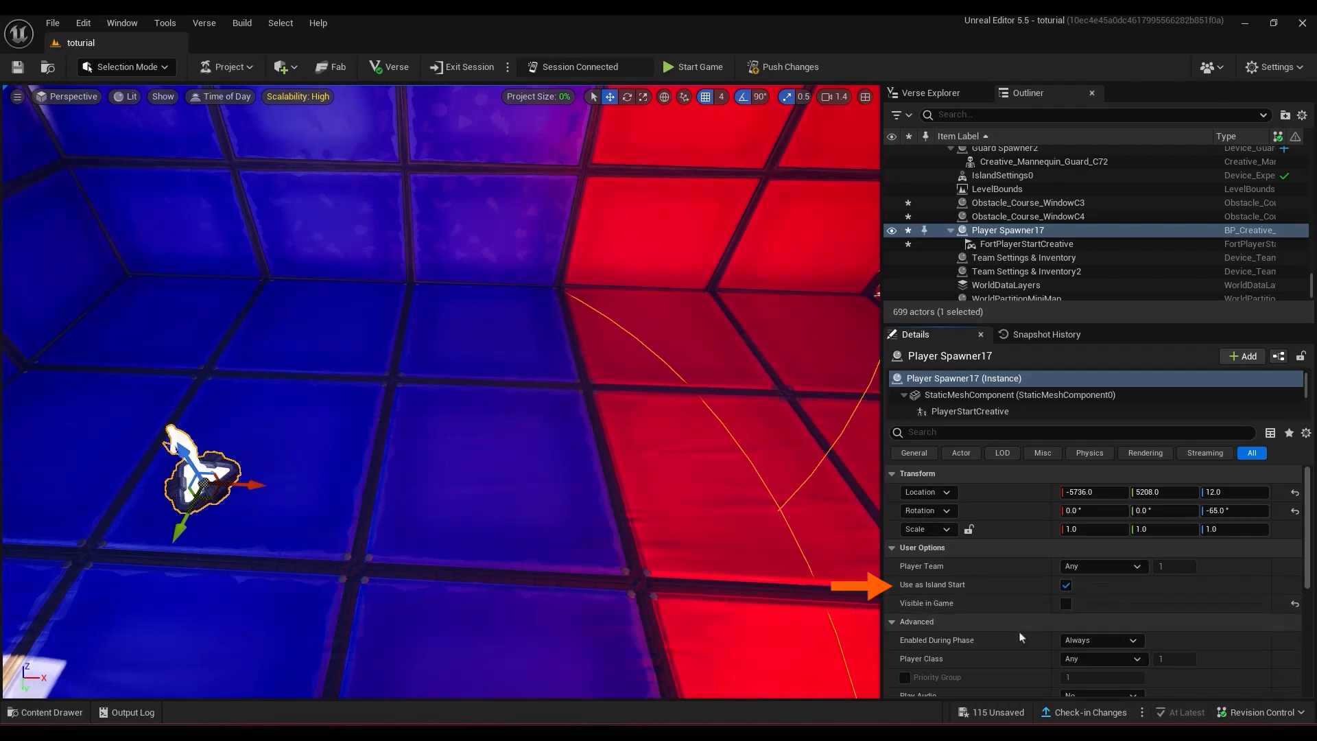
scroll(1021, 635, down, 4)
Duplicate the player spawner across the blue and red floor to form a row of eight.
alt+drag(242, 486, 574, 496)
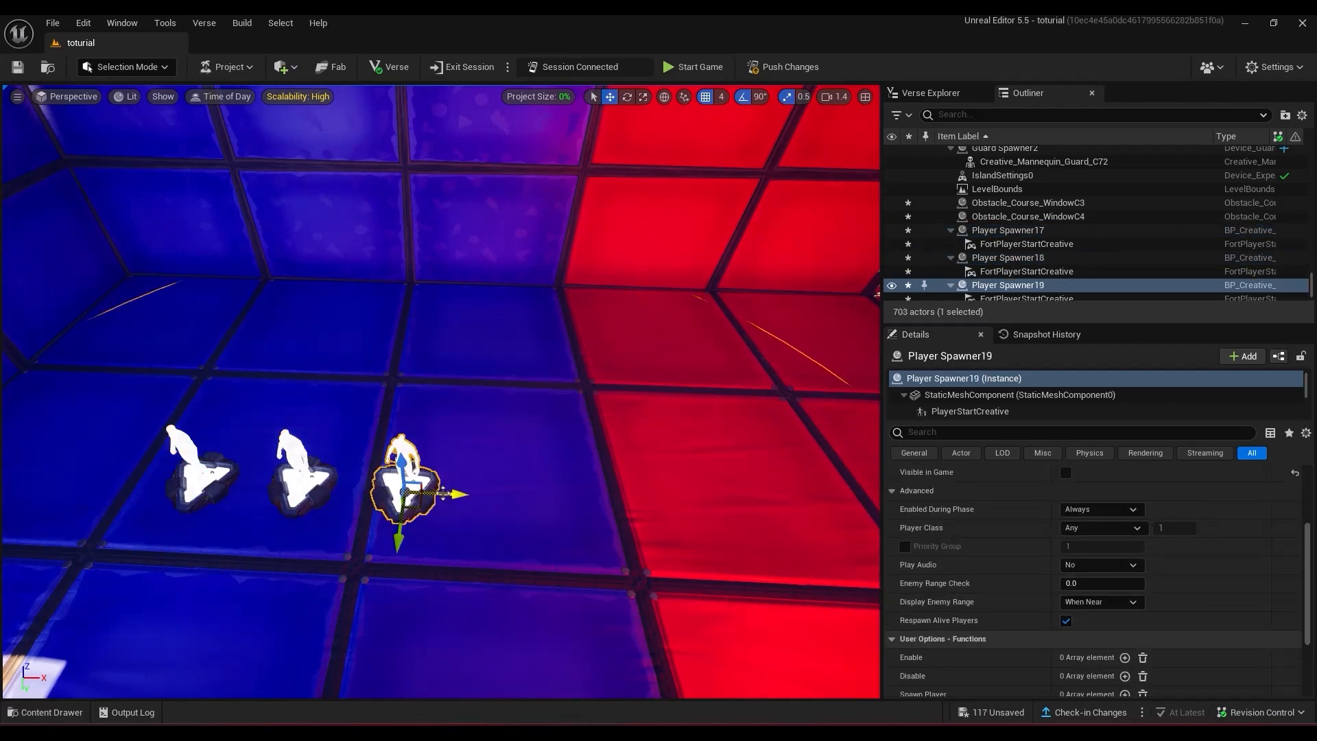
alt+drag(573, 497, 806, 504)
alt+drag(806, 505, 873, 508)
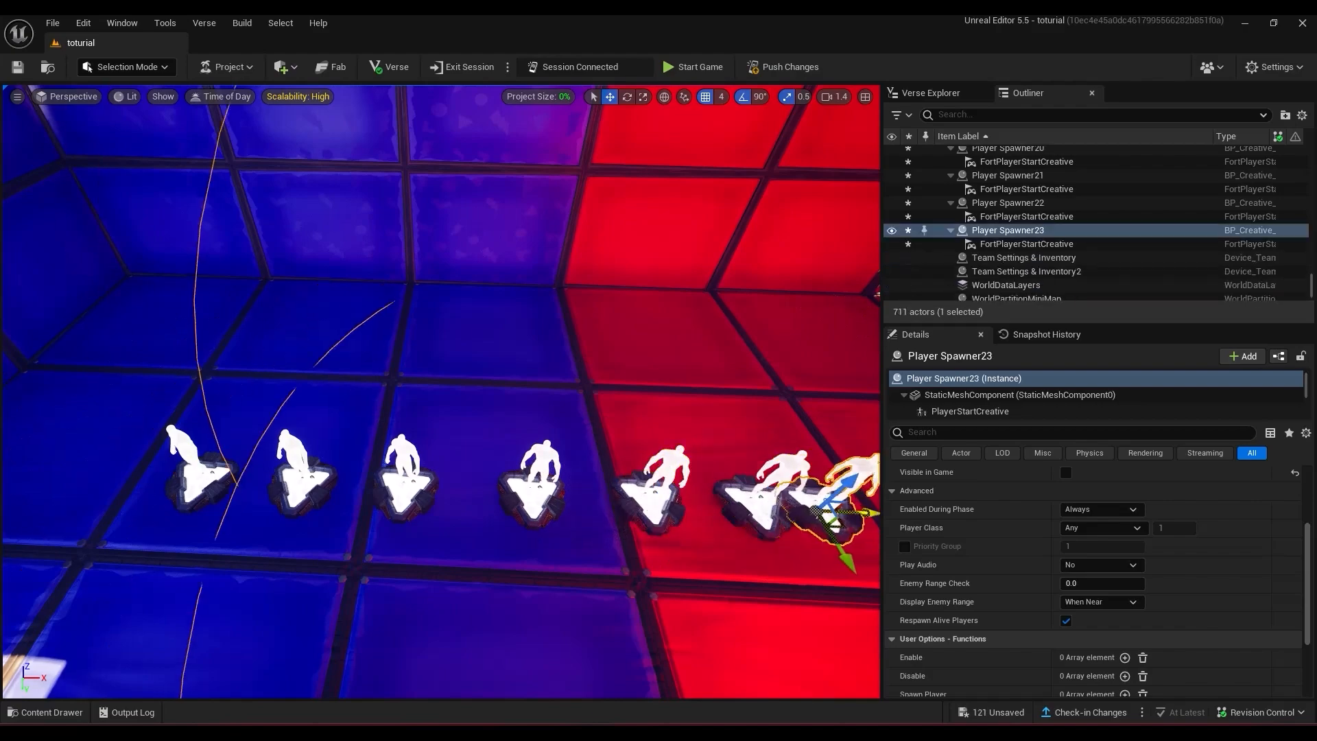
key(d)
alt+drag(744, 508, 854, 512)
Select all eight player spawners in the row and duplicate them as a second row.
ctrl+click(714, 507)
ctrl+click(594, 503)
ctrl+click(489, 497)
ctrl+click(372, 491)
ctrl+click(250, 485)
ctrl+click(147, 481)
ctrl+click(52, 477)
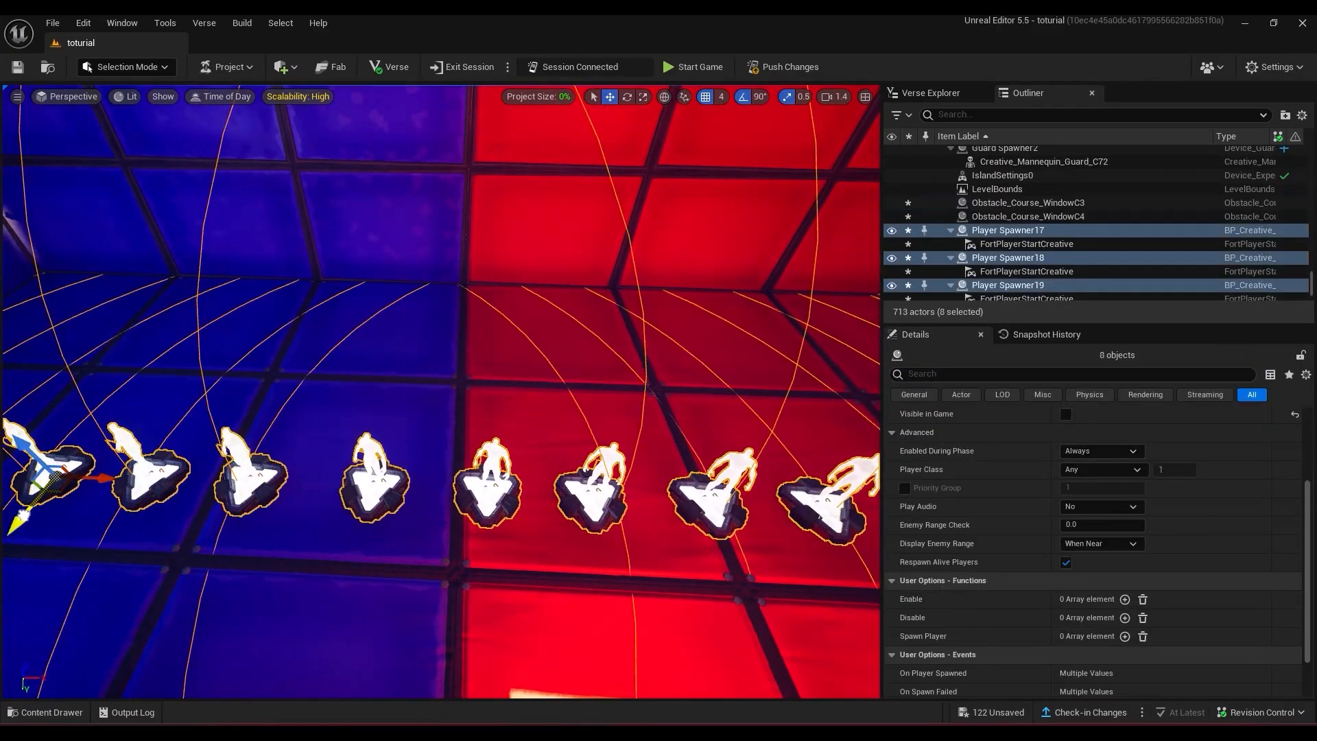
alt+drag(29, 511, 103, 426)
Place Alphabet S from the Primitive Alphabet Gallery in front of the room's red wall and rotate it 180° to face the room.
right_drag(439, 391, 707, 301)
right_drag(306, 364, 549, 363)
right_drag(311, 398, 154, 391)
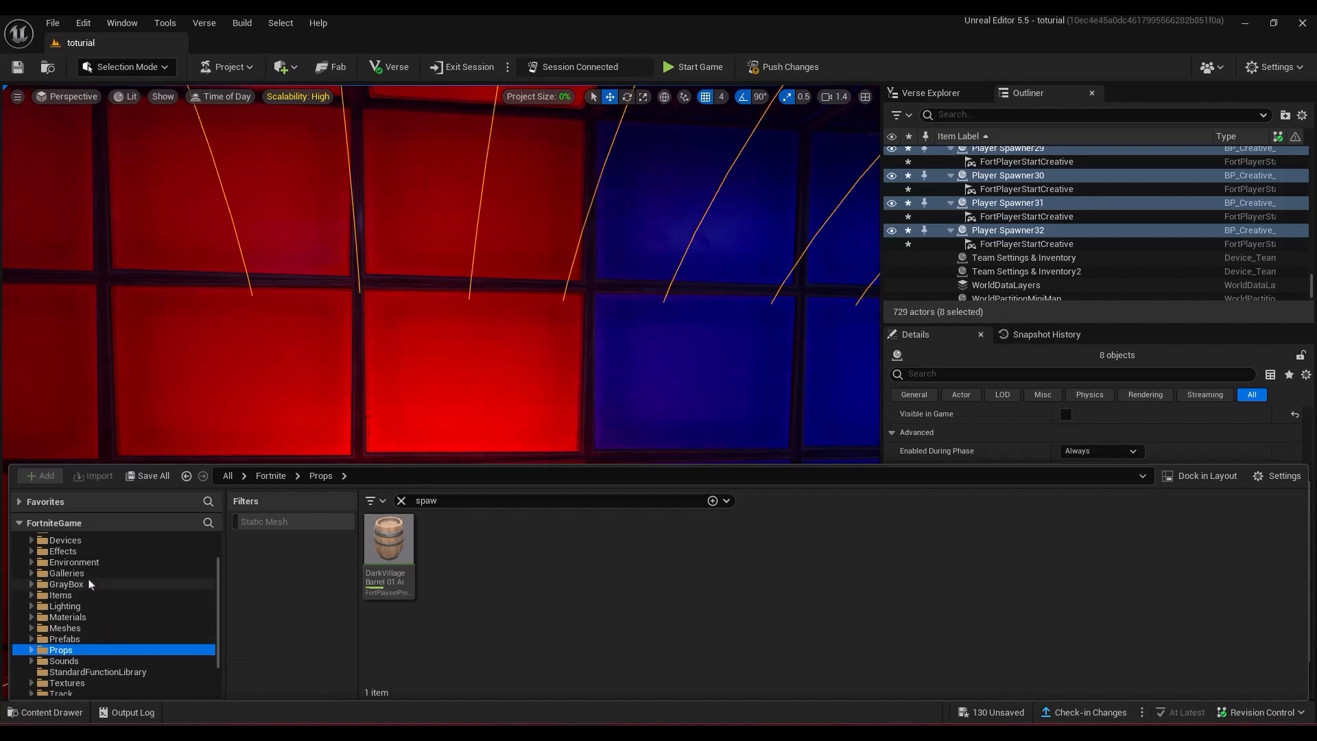
double_click(66, 573)
double_click(61, 682)
scroll(83, 661, down, 15)
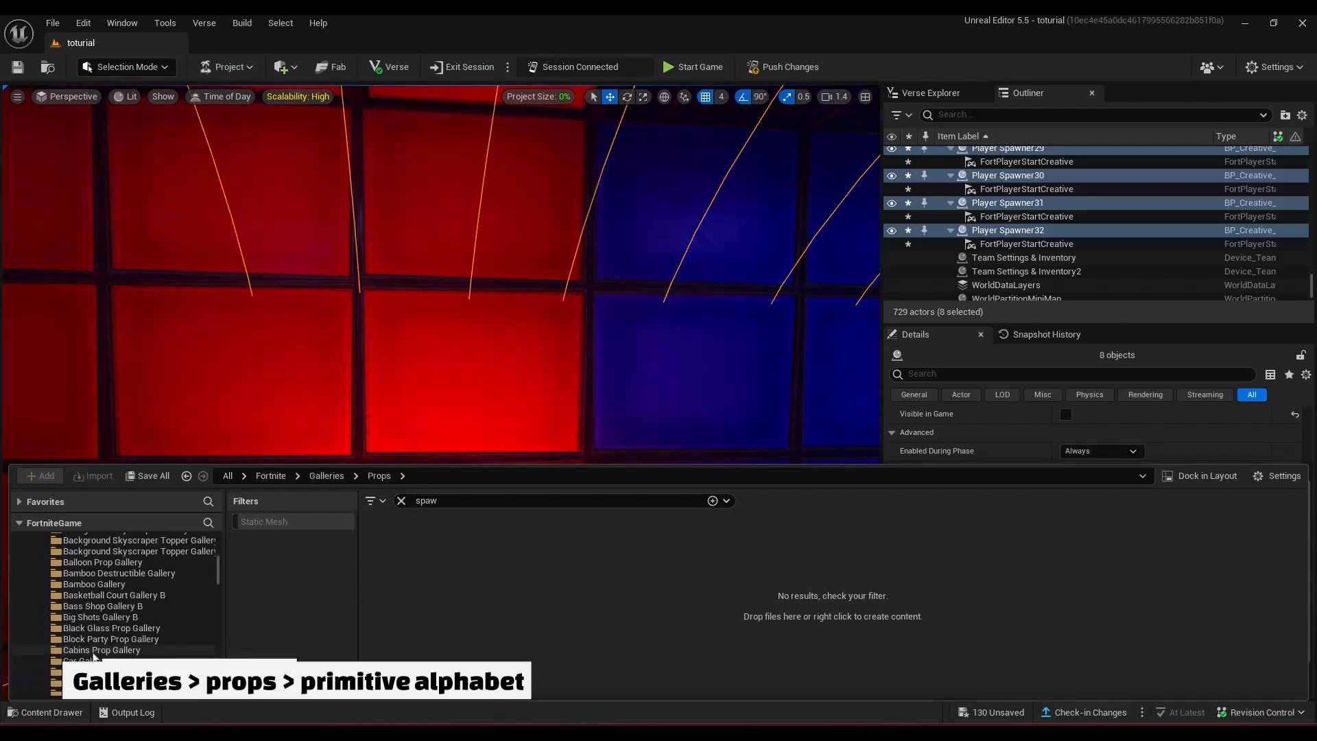
scroll(94, 660, down, 5)
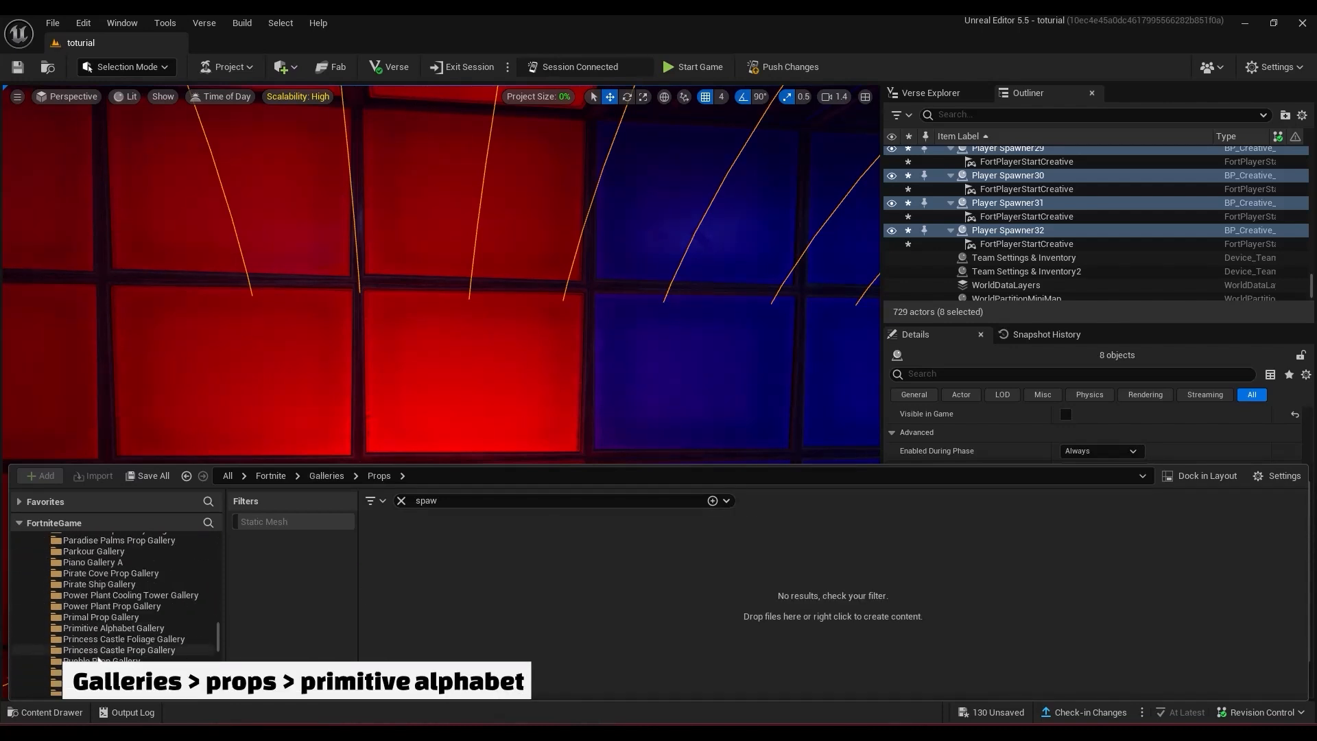
click(114, 627)
scroll(1159, 637, down, 5)
drag(1077, 621, 350, 425)
key(e)
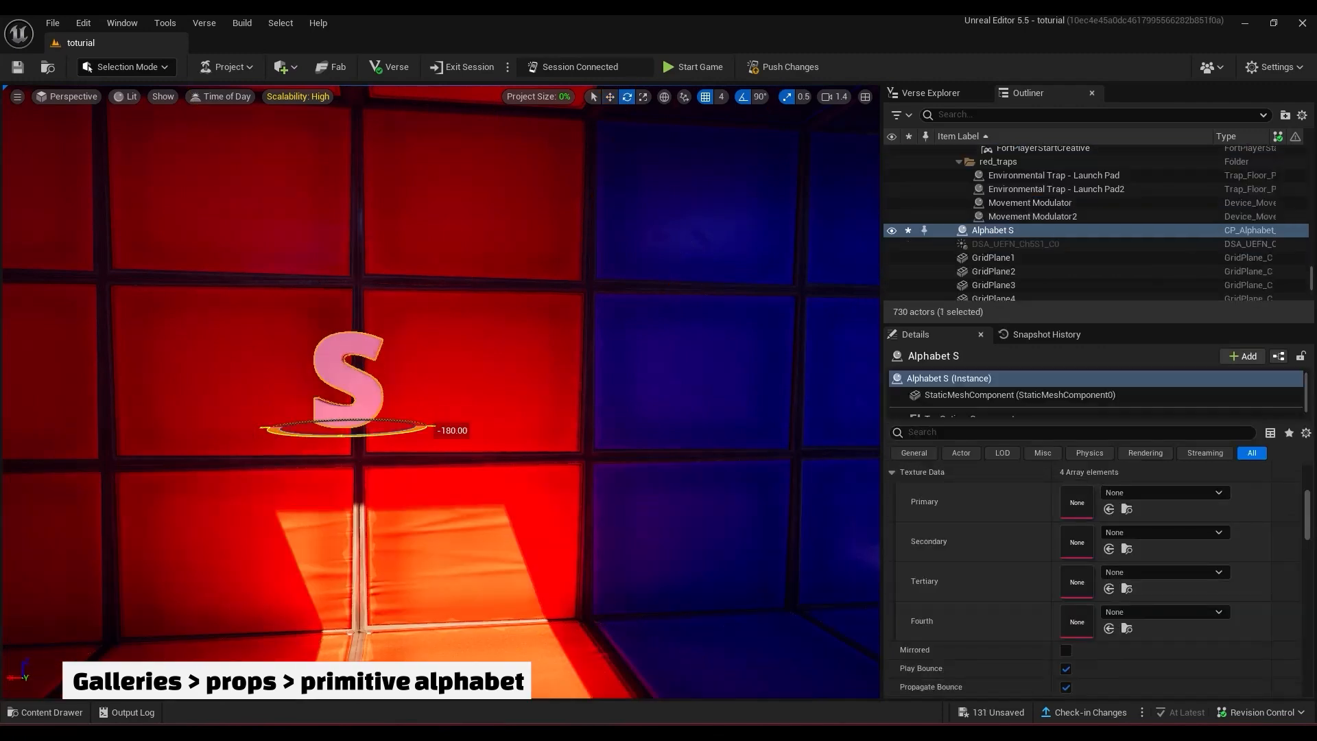
Add the letters O, L, E and I beside the S, turning them 180° to face the room.
key(ctrl+space)
drag(577, 620, 453, 425)
drag(1202, 538, 515, 445)
drag(432, 437, 585, 438)
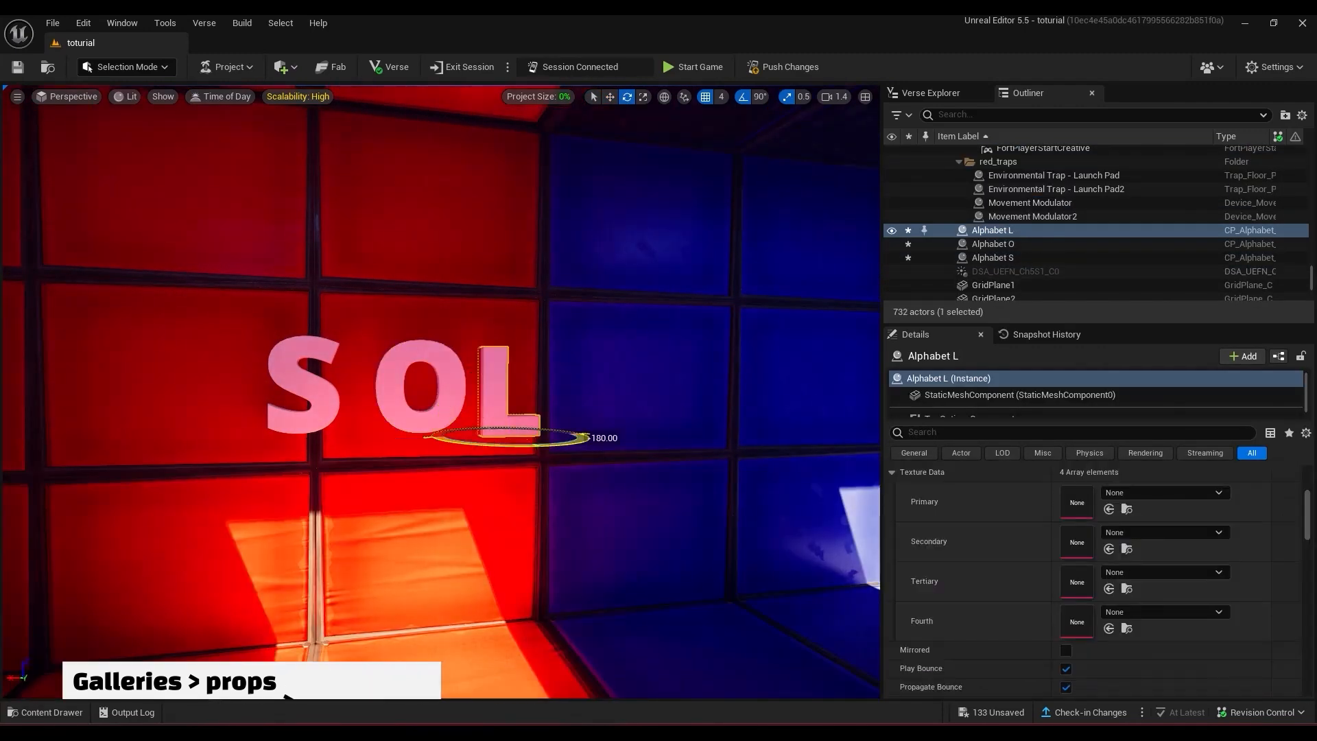
key(ctrl+space)
drag(1200, 548, 549, 439)
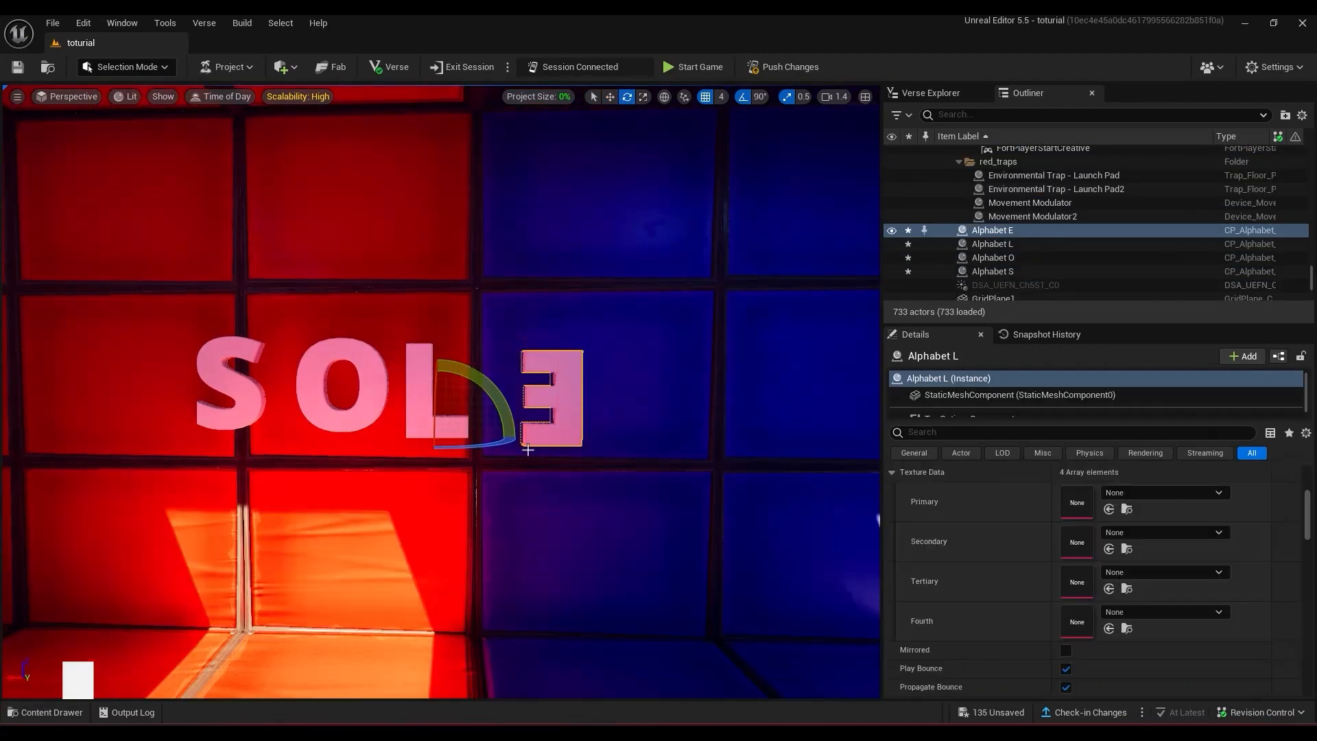
key(ctrl+space)
drag(769, 626, 619, 441)
Move the letters closer together so that SOLEI is evenly spaced on the wall.
key(w)
ctrl+click(535, 405)
drag(539, 424, 495, 408)
ctrl+click(417, 407)
ctrl+click(370, 404)
drag(328, 413, 303, 413)
click(402, 394)
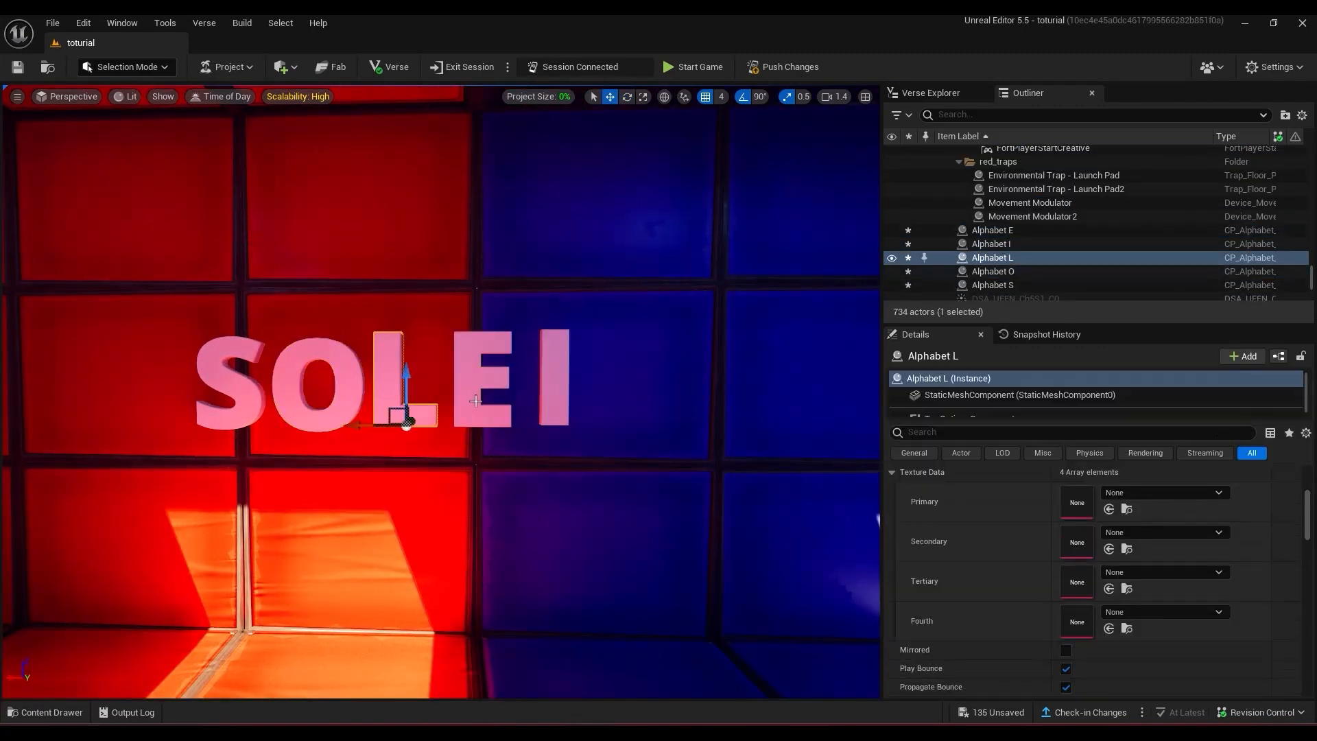
ctrl+click(470, 398)
ctrl+click(553, 395)
drag(553, 388, 553, 393)
right_drag(553, 393, 713, 402)
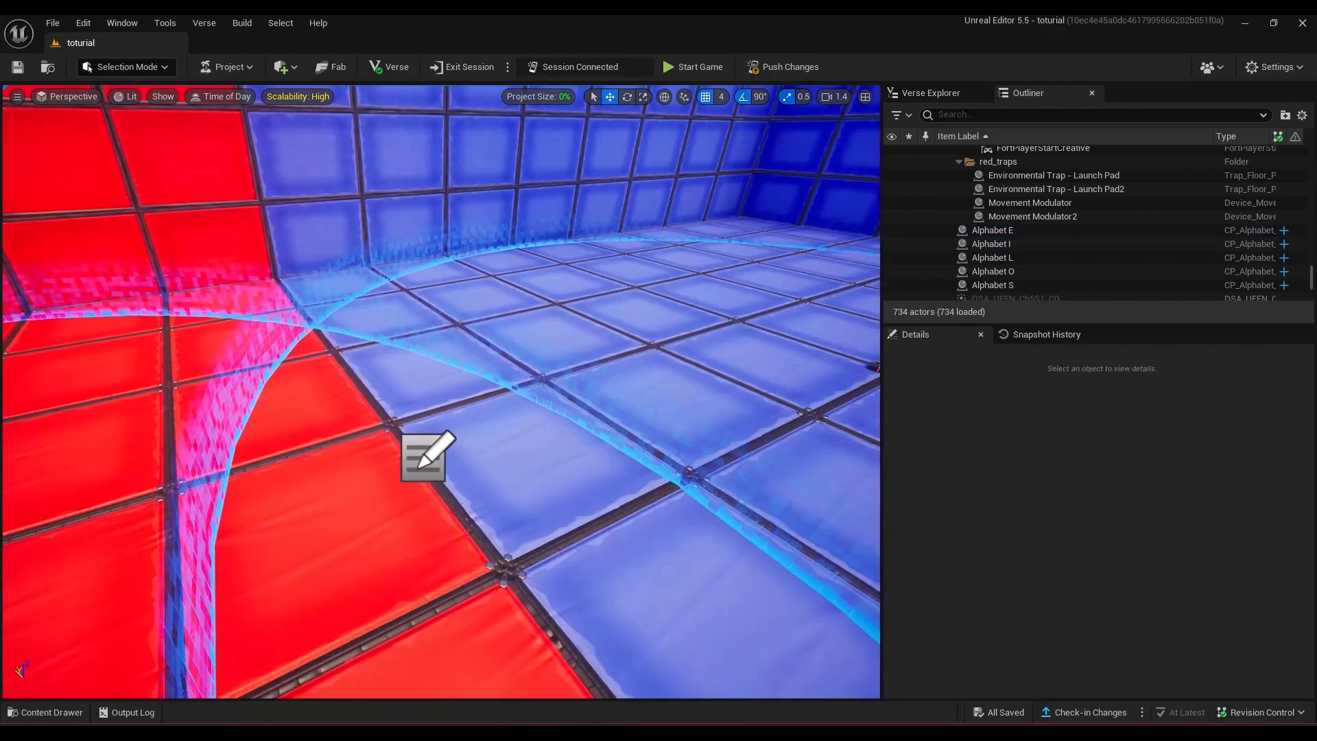
Place a HUD Controller from the UI devices on the arena's red floor near the blue border.
key(ctrl+space)
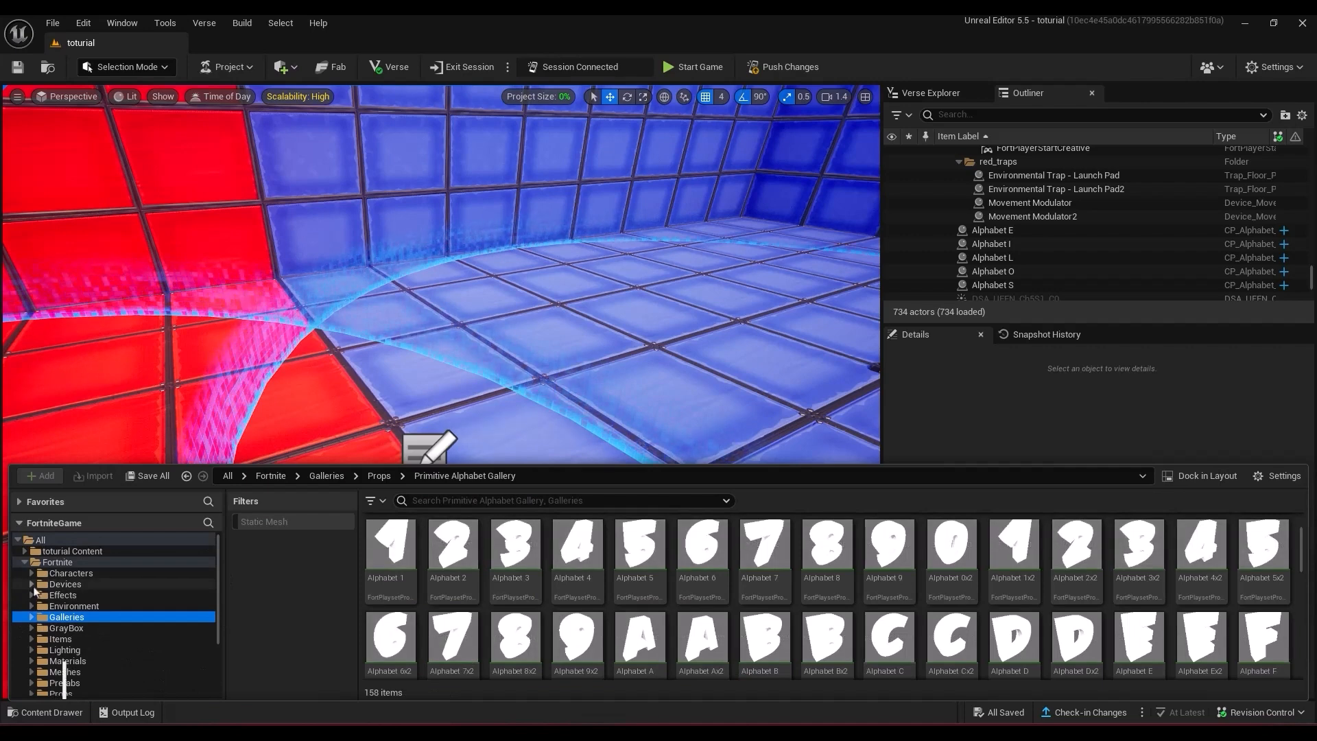
click(65, 583)
scroll(76, 598, down, 2)
click(78, 693)
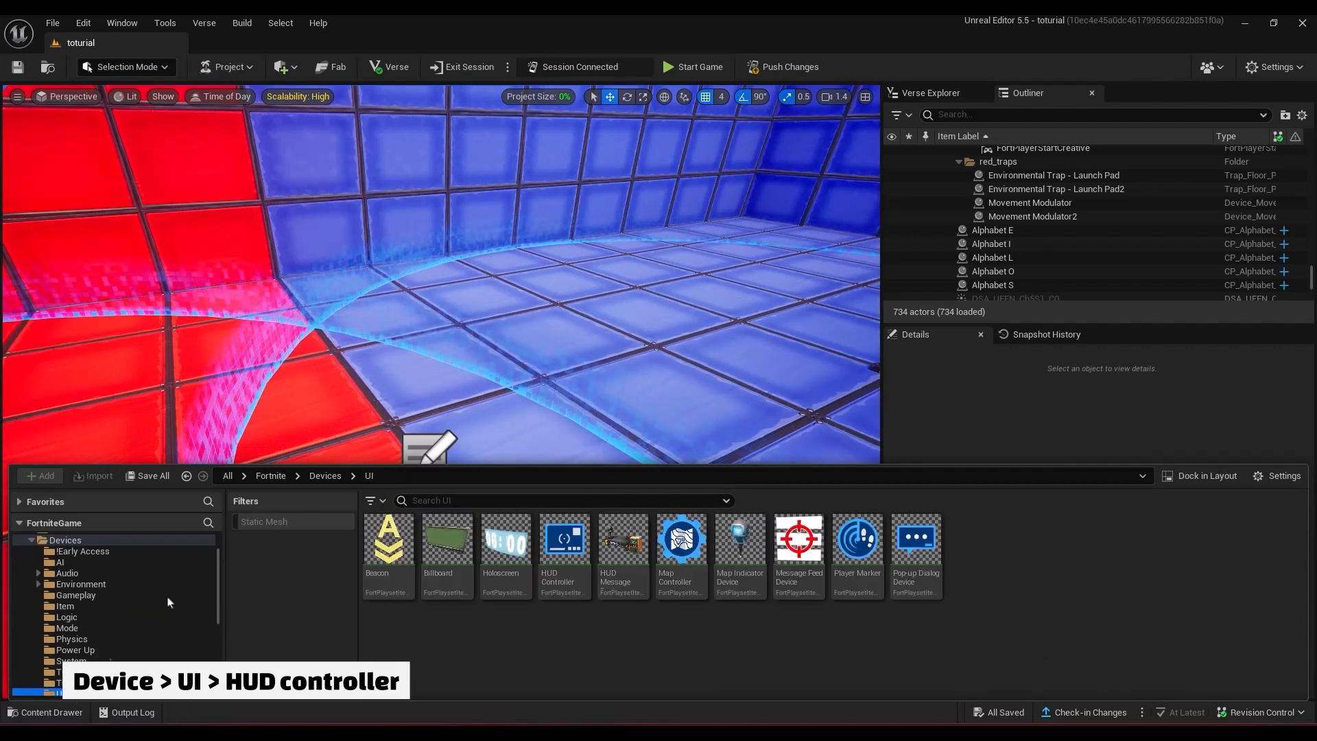
drag(549, 516, 381, 402)
key(f)
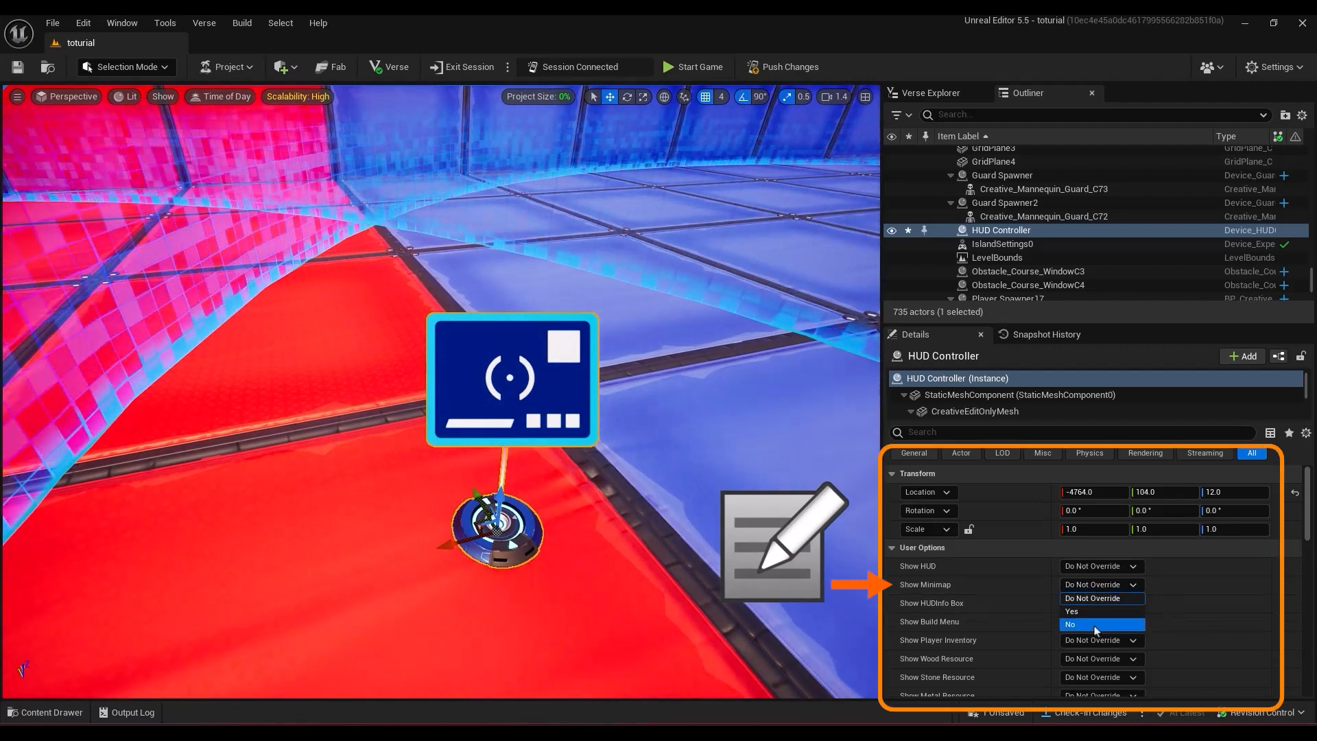
Review the HUD Controller's user options and advanced display settings.
click(935, 601)
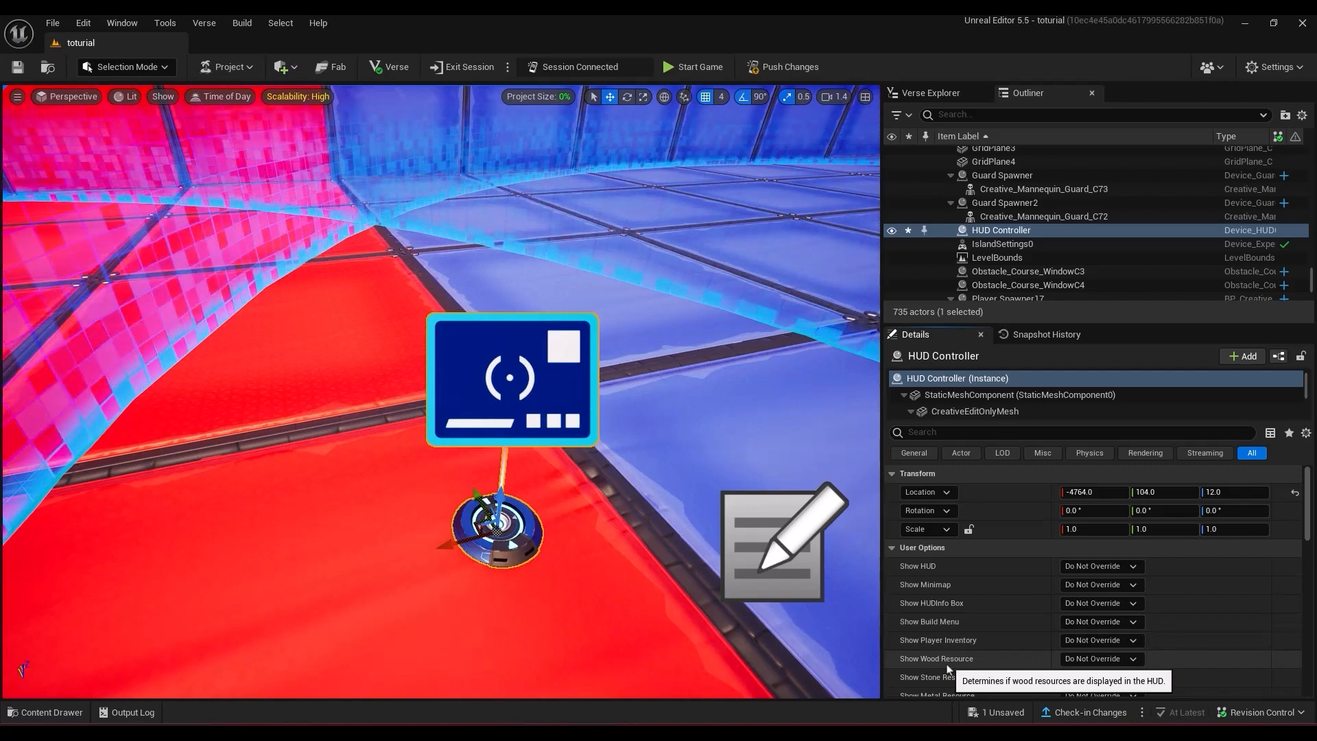
scroll(965, 668, down, 1)
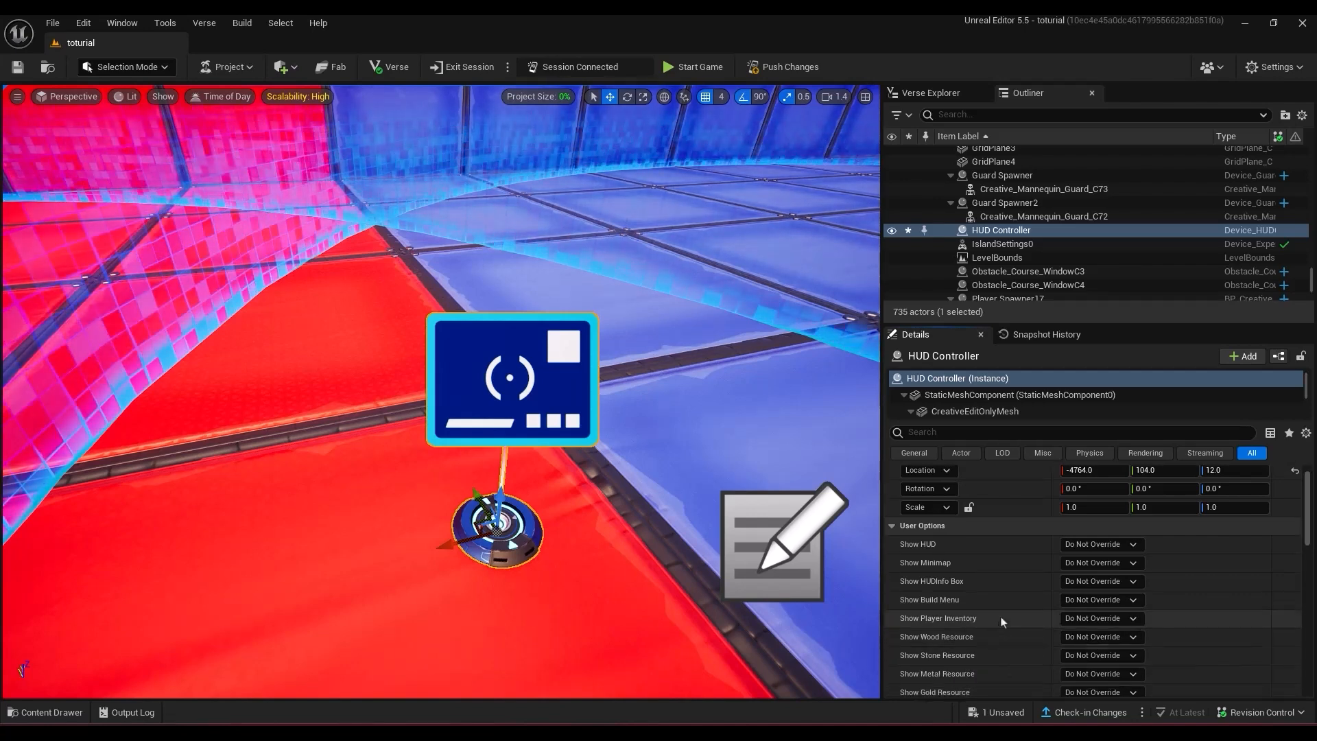
scroll(991, 633, down, 2)
scroll(990, 632, down, 3)
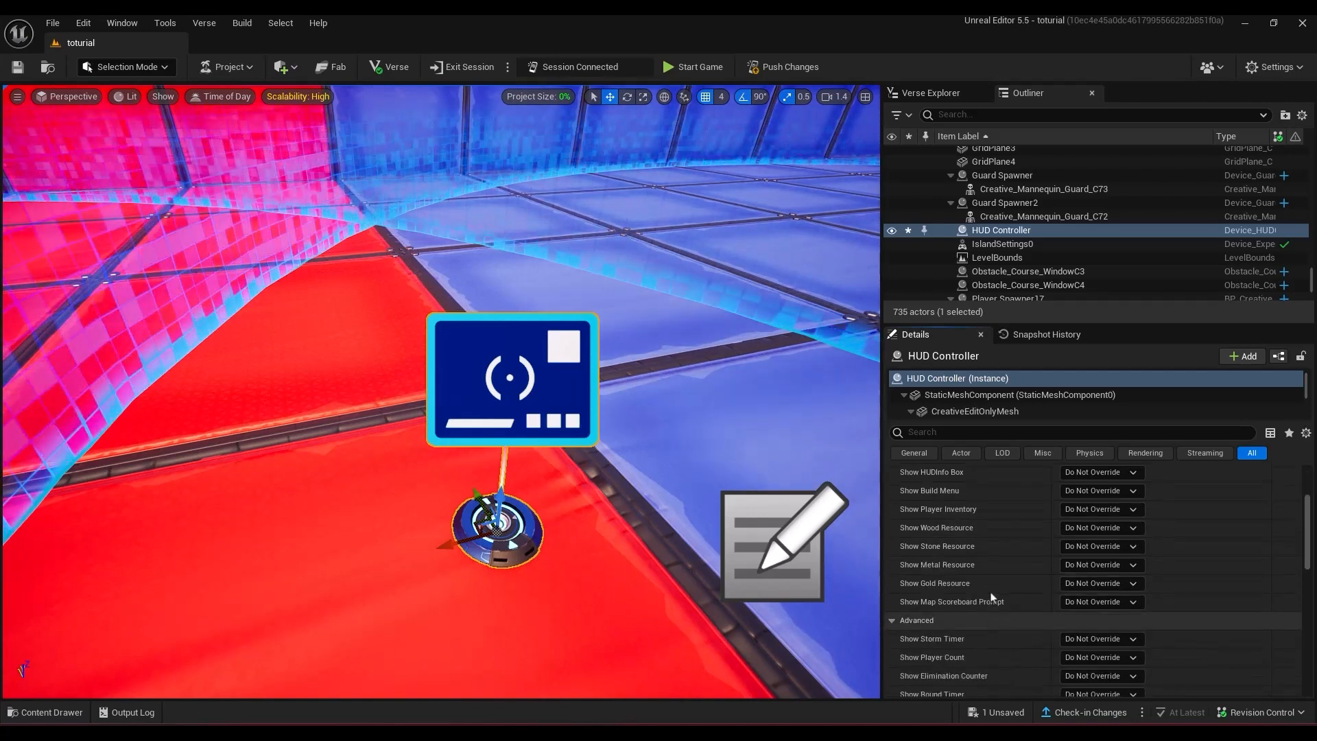
scroll(982, 605, down, 6)
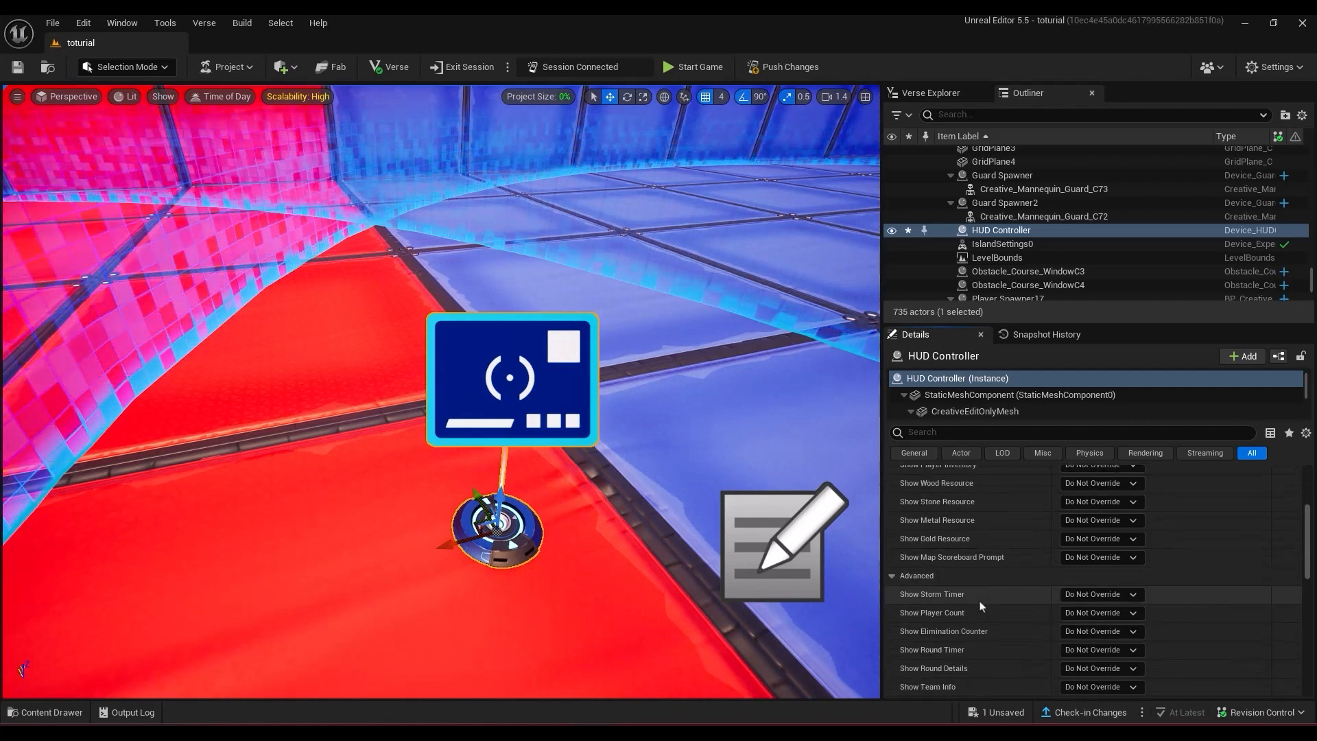
scroll(981, 605, down, 5)
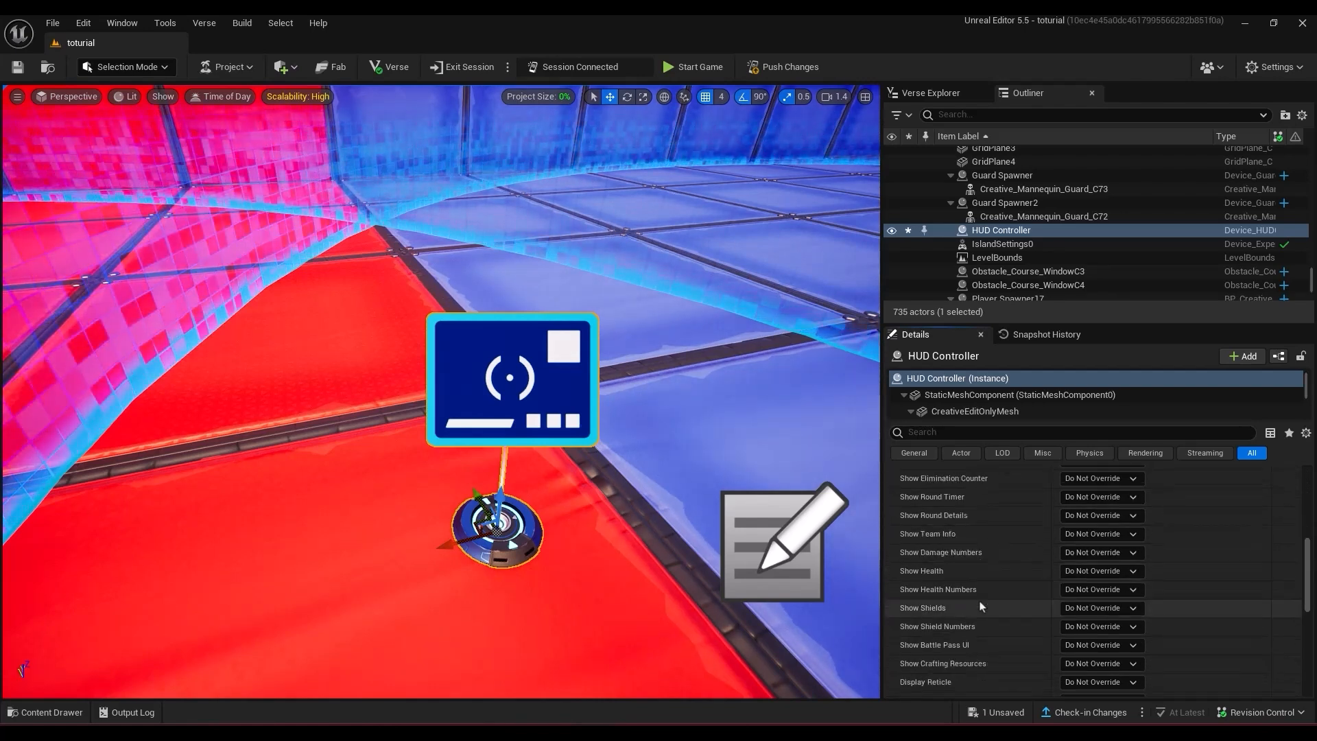
scroll(981, 605, down, 7)
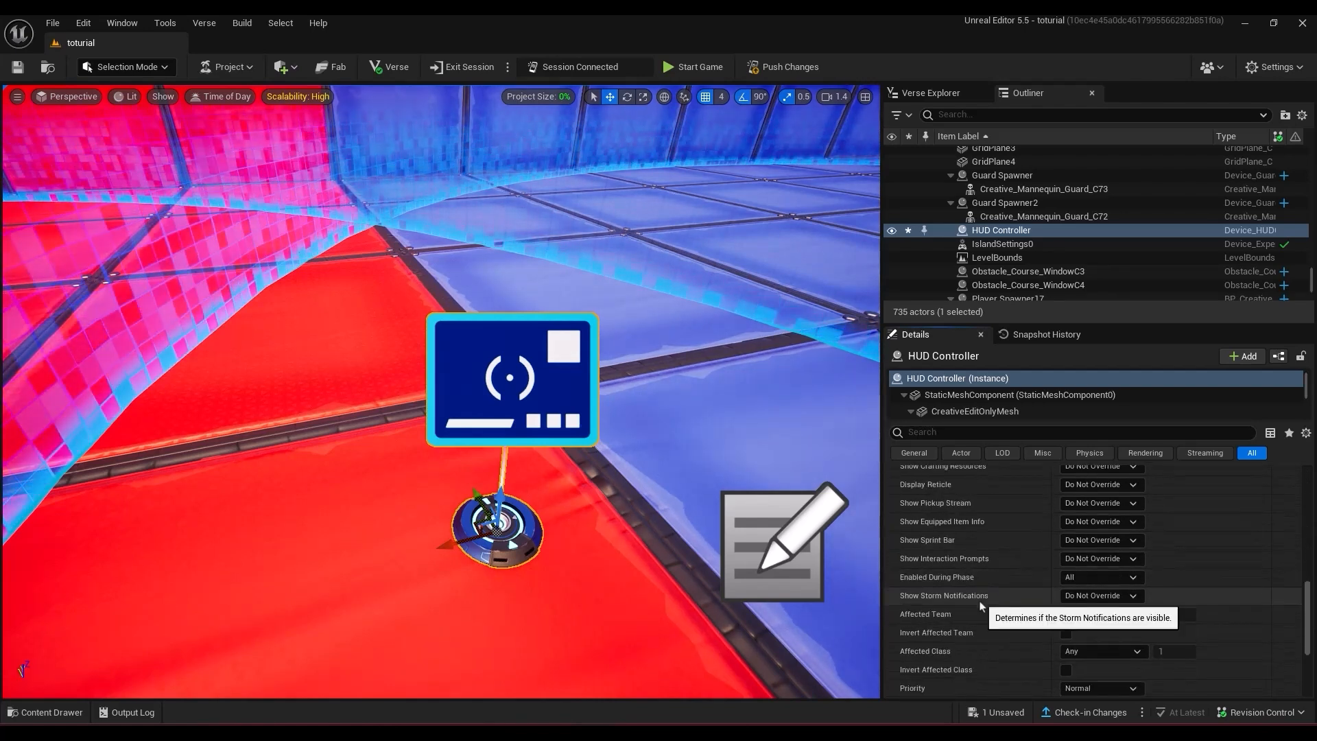
scroll(976, 620, up, 16)
click(785, 538)
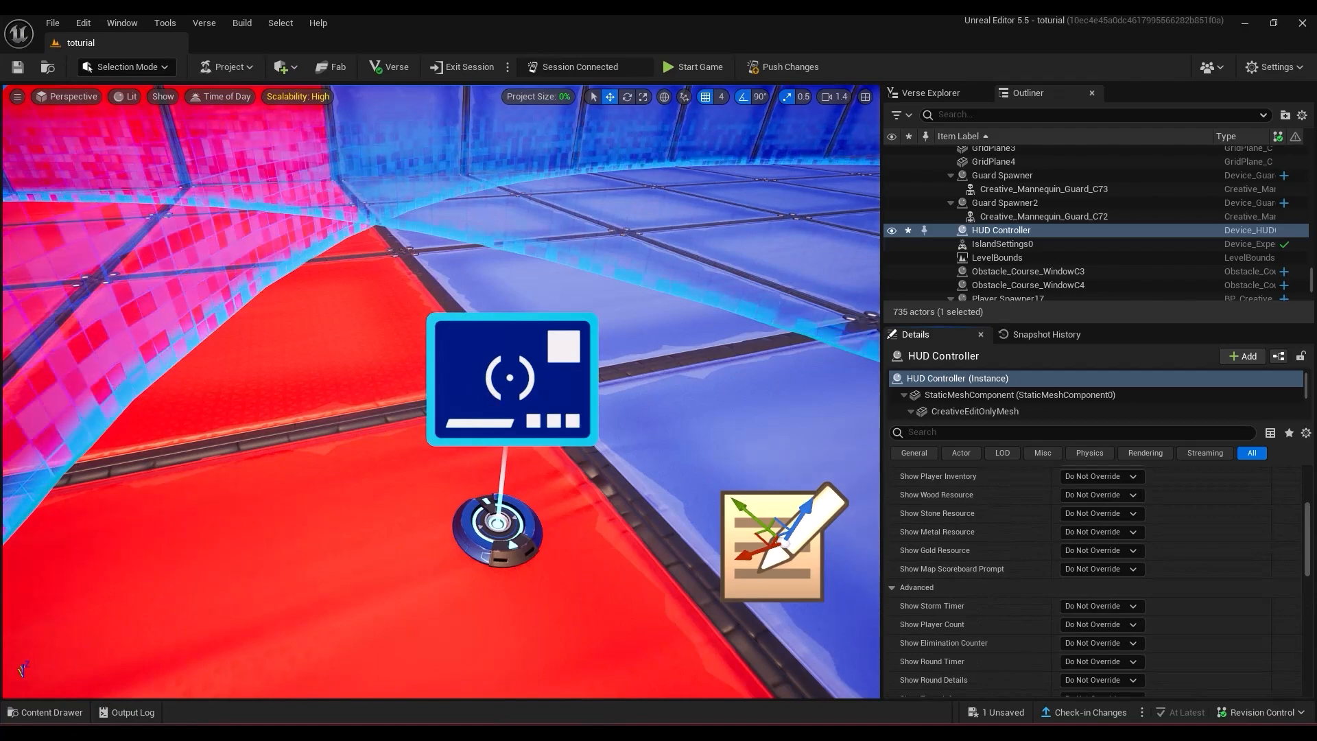
Search the devices for "timer" and place a Timer Device in the arena where the red and blue areas meet.
key(s)
right_drag(786, 538, 751, 426)
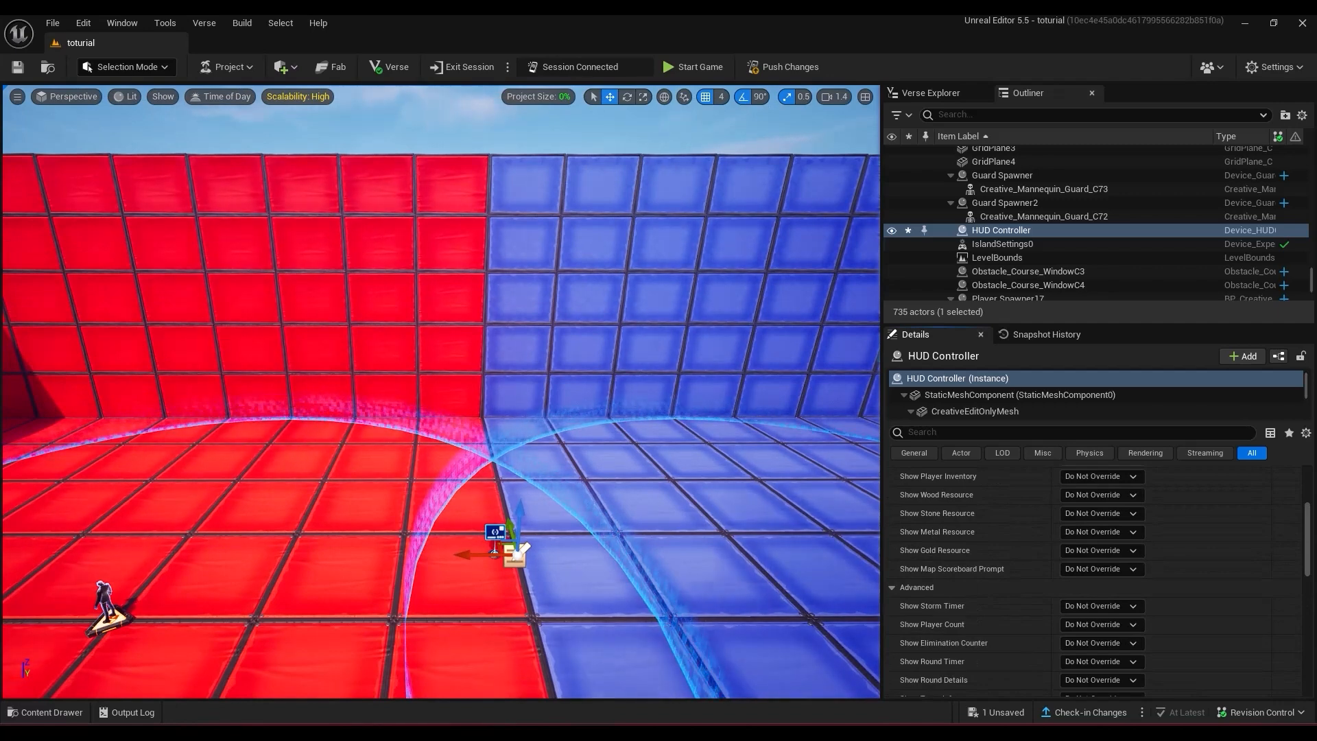
right_drag(751, 426, 758, 429)
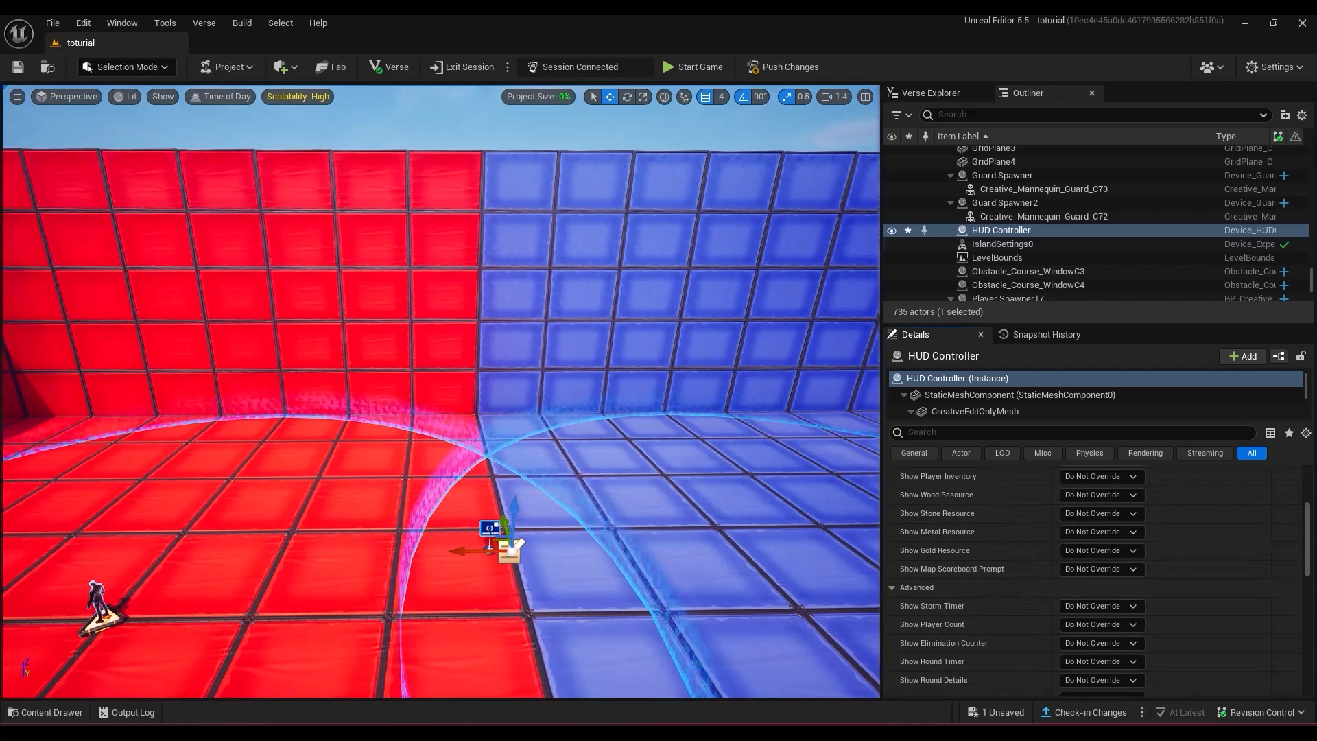
right_drag(754, 428, 795, 416)
key(w)
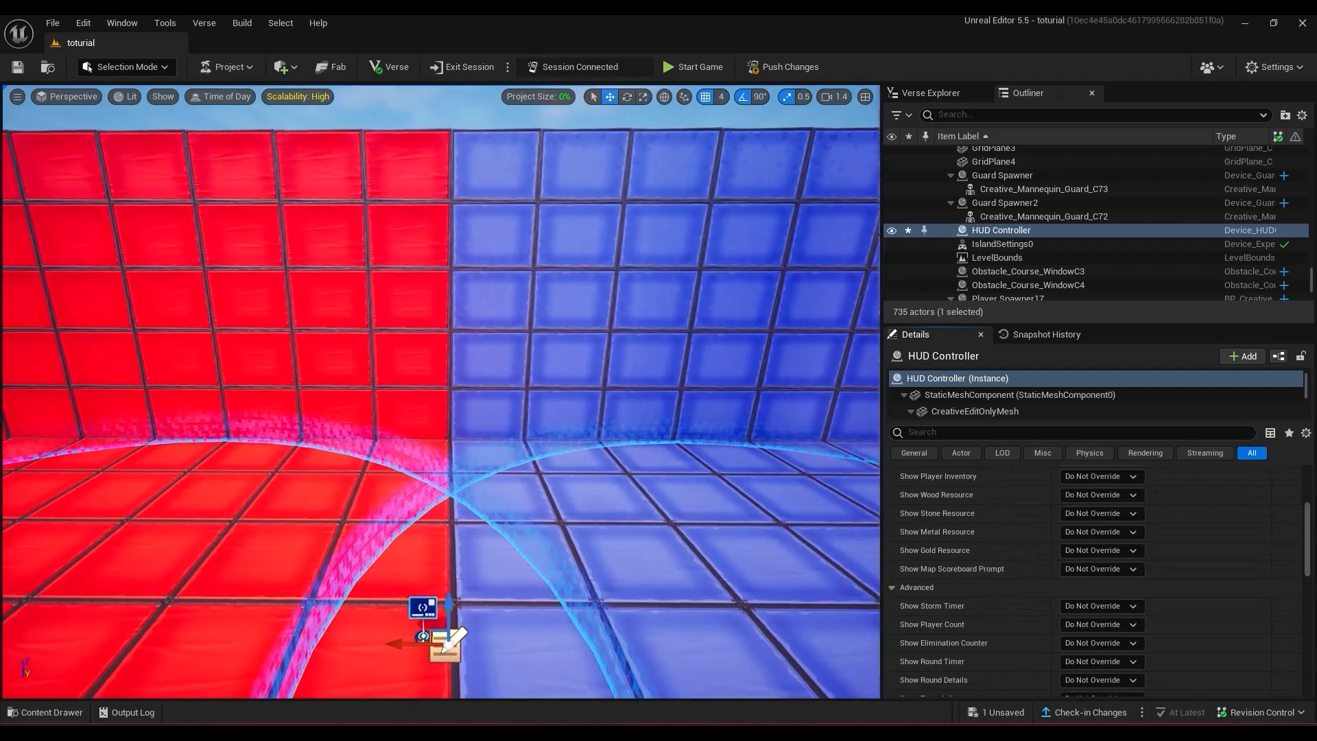
click(45, 712)
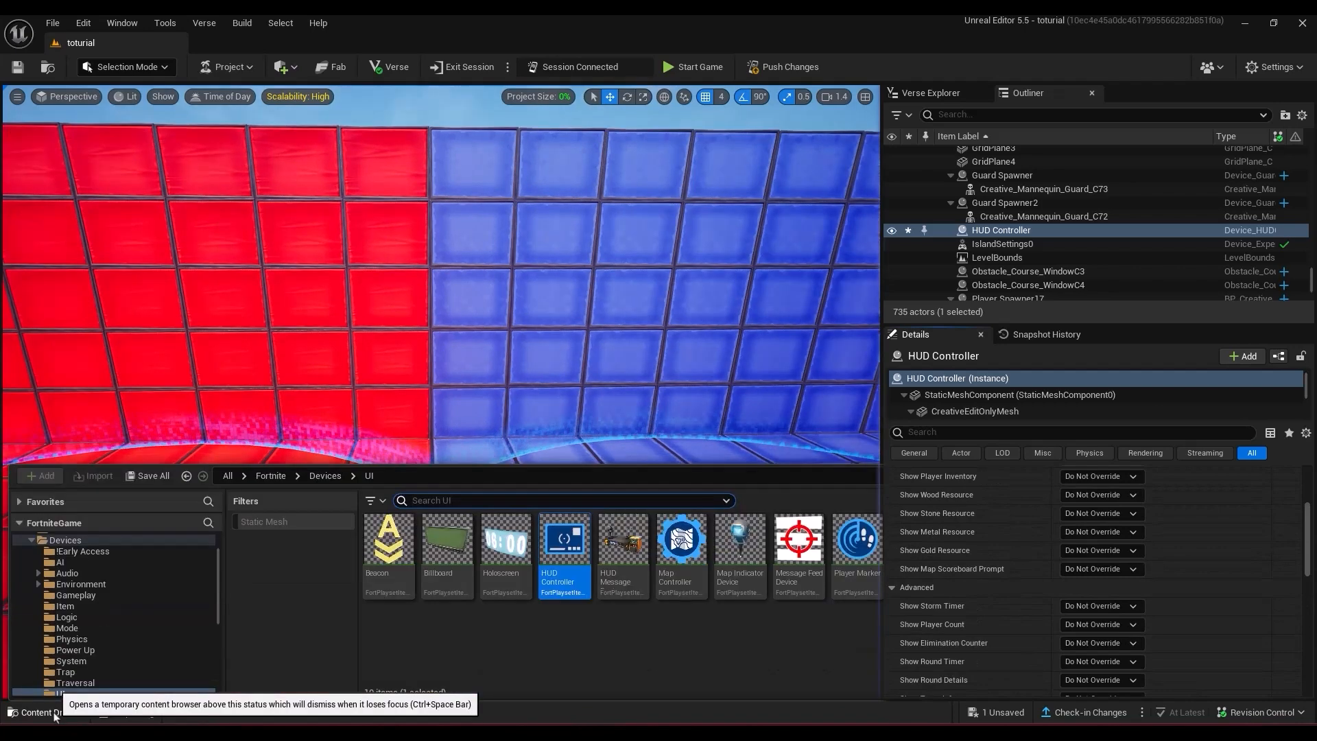
click(65, 539)
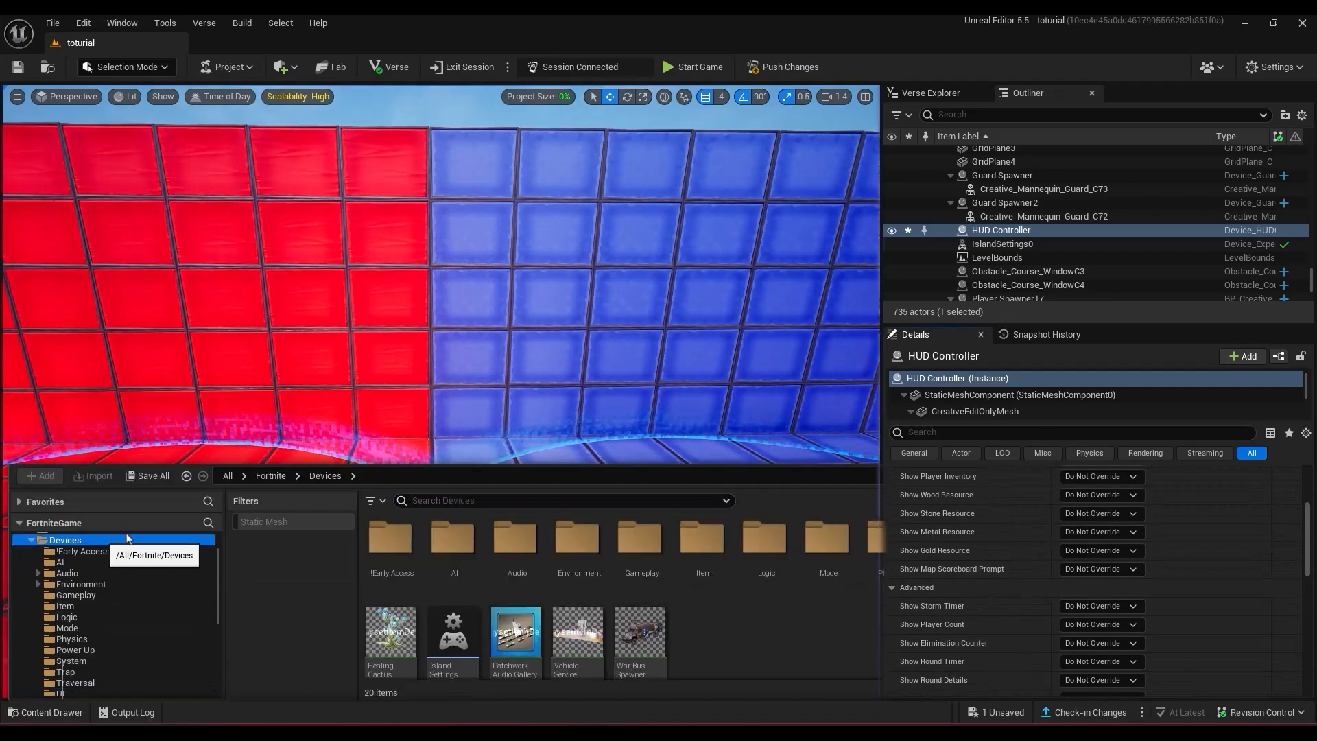
click(457, 501)
text(timer)
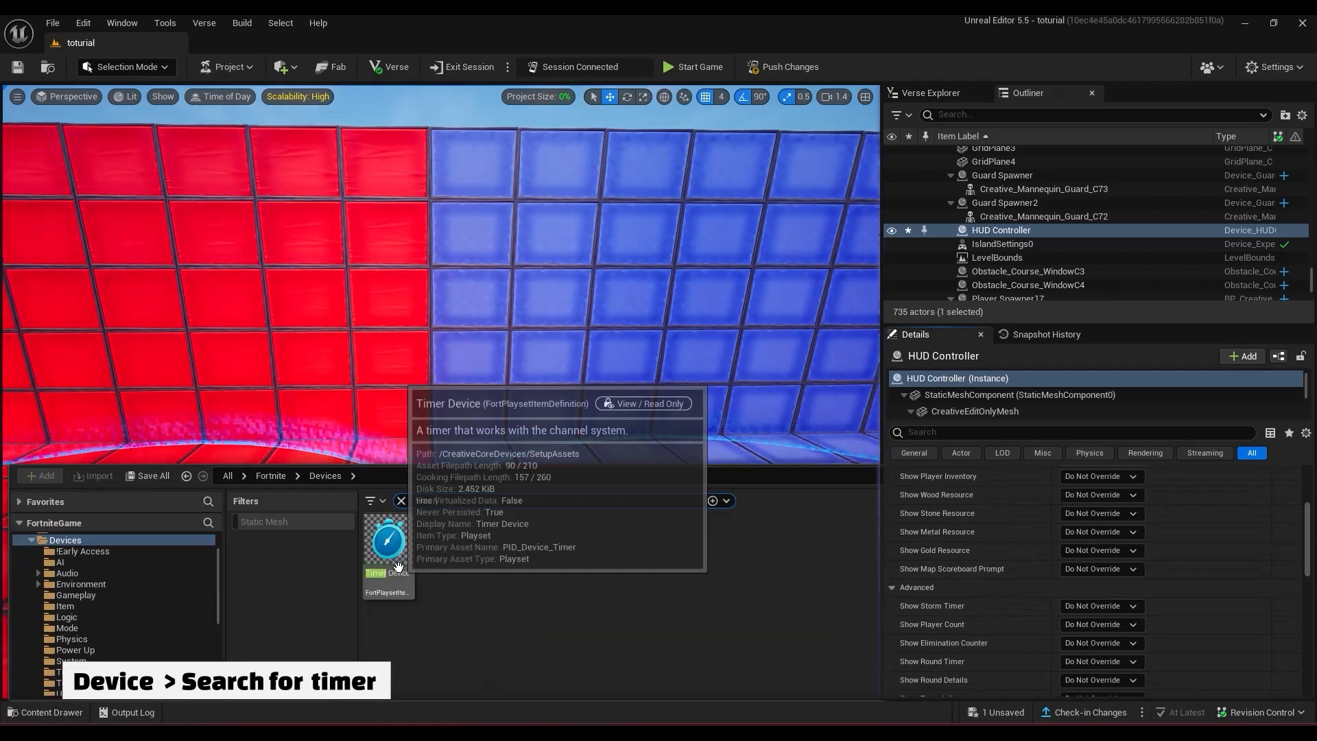
drag(389, 542, 426, 632)
key(f)
Position the timer on the wall seam between red and blue and scale it to 3.0 on all axes.
right_drag(448, 271, 418, 302)
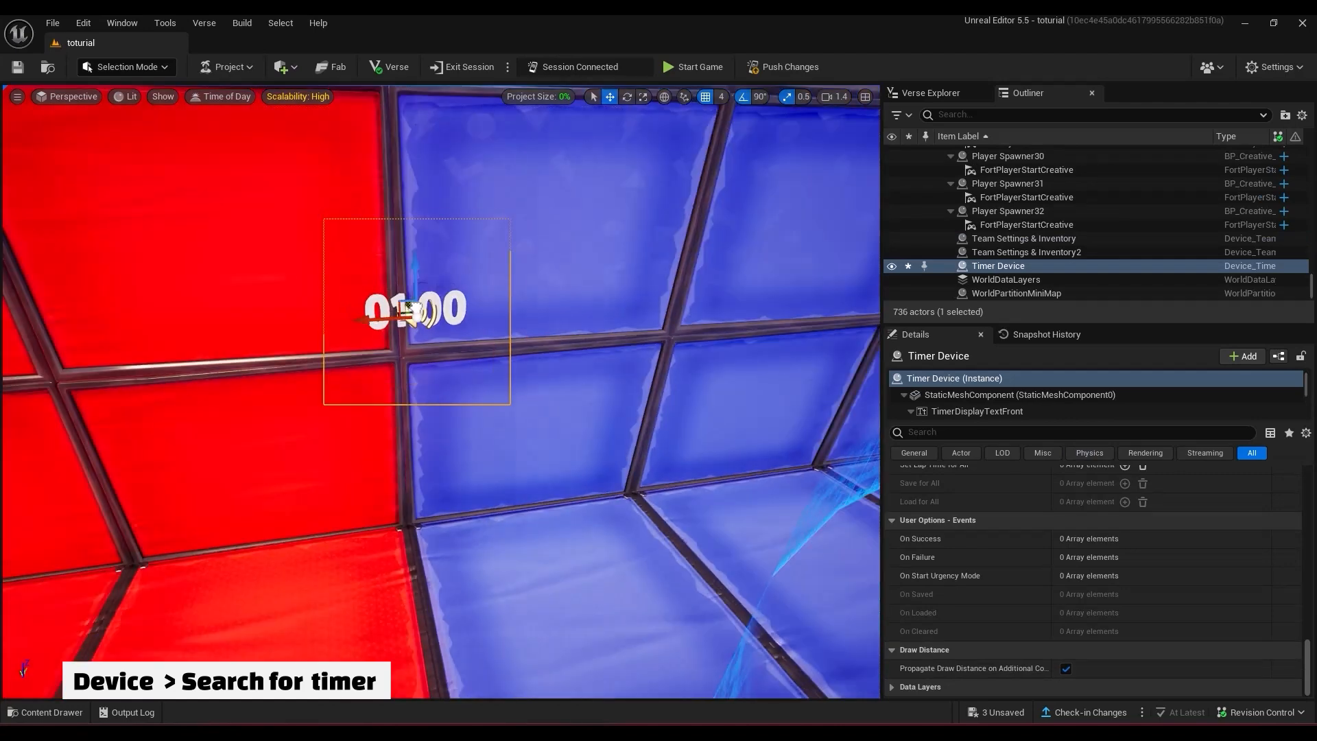
drag(415, 310, 403, 316)
right_drag(404, 316, 378, 315)
Set the timer's duration to 120, enable Start at Game Start, and name it "builds reset".
scroll(1227, 580, up, 15)
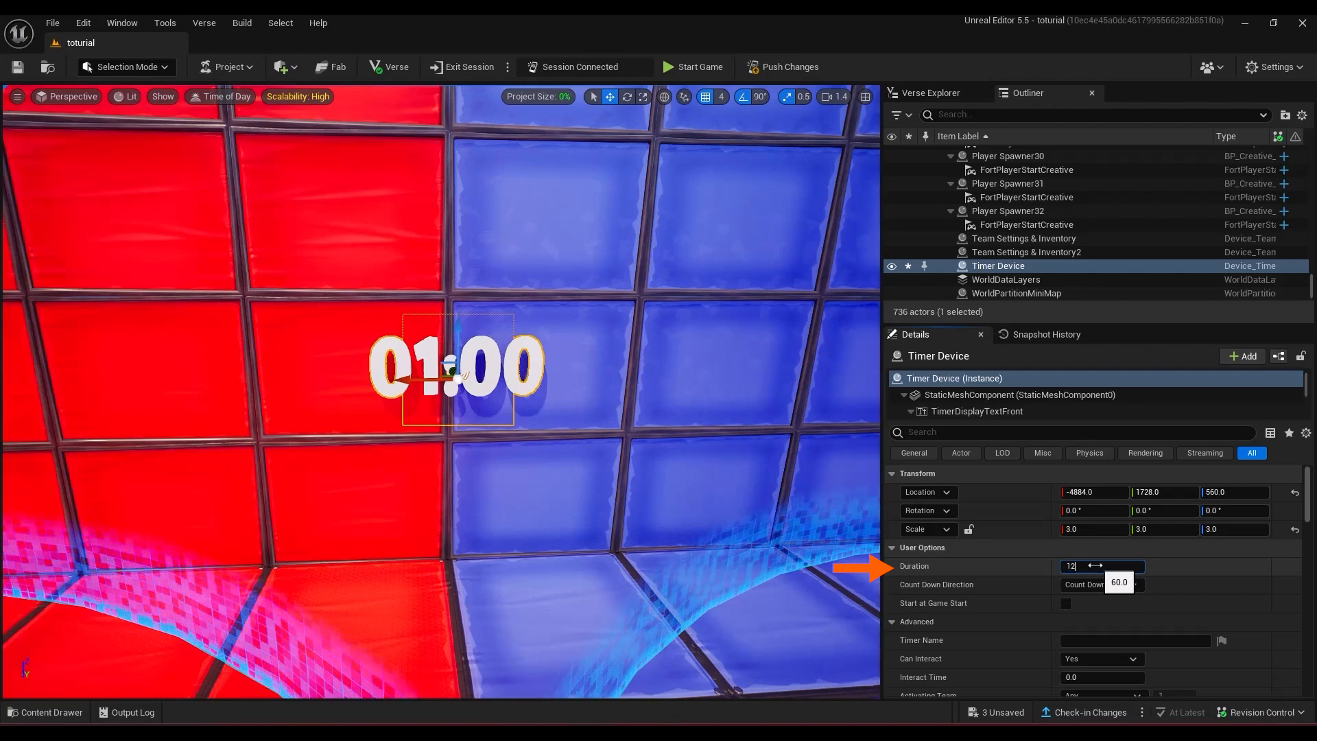
text(0)
key(Return)
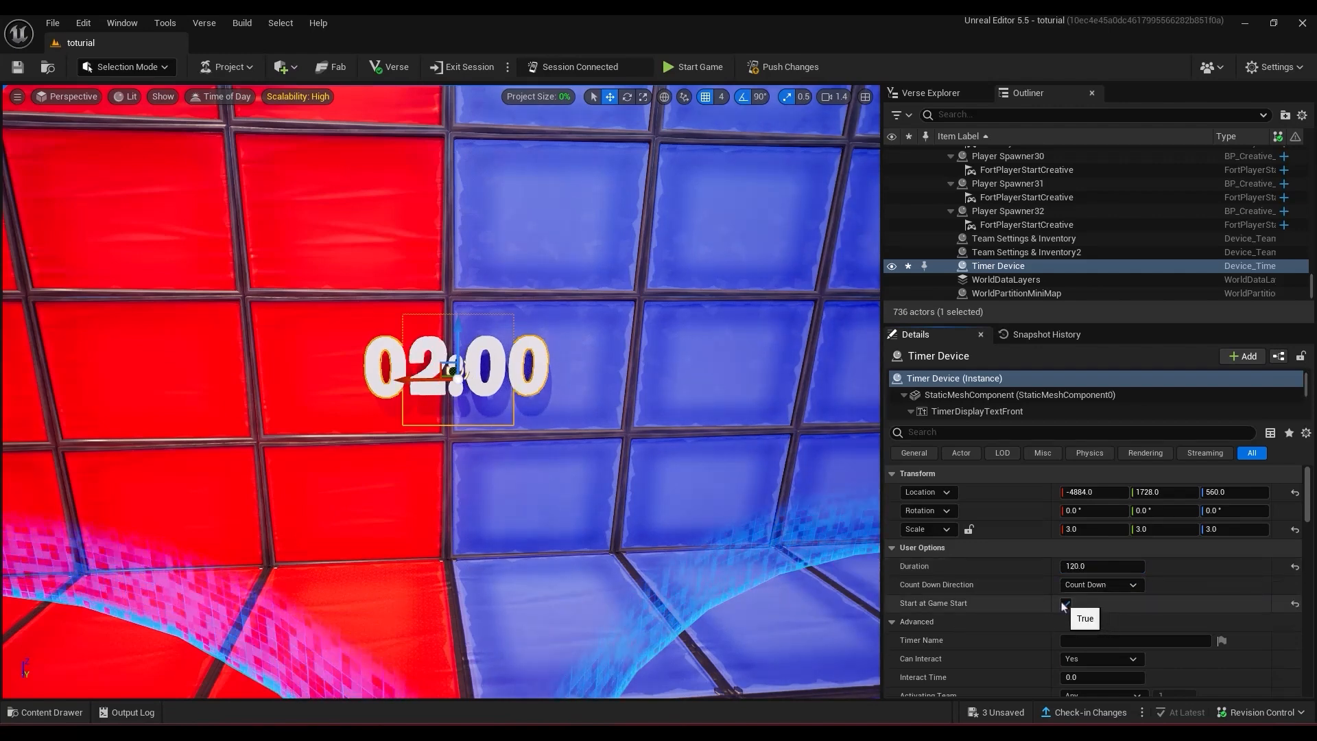
click(1082, 641)
text(builds)
scroll(1006, 639, down, 1)
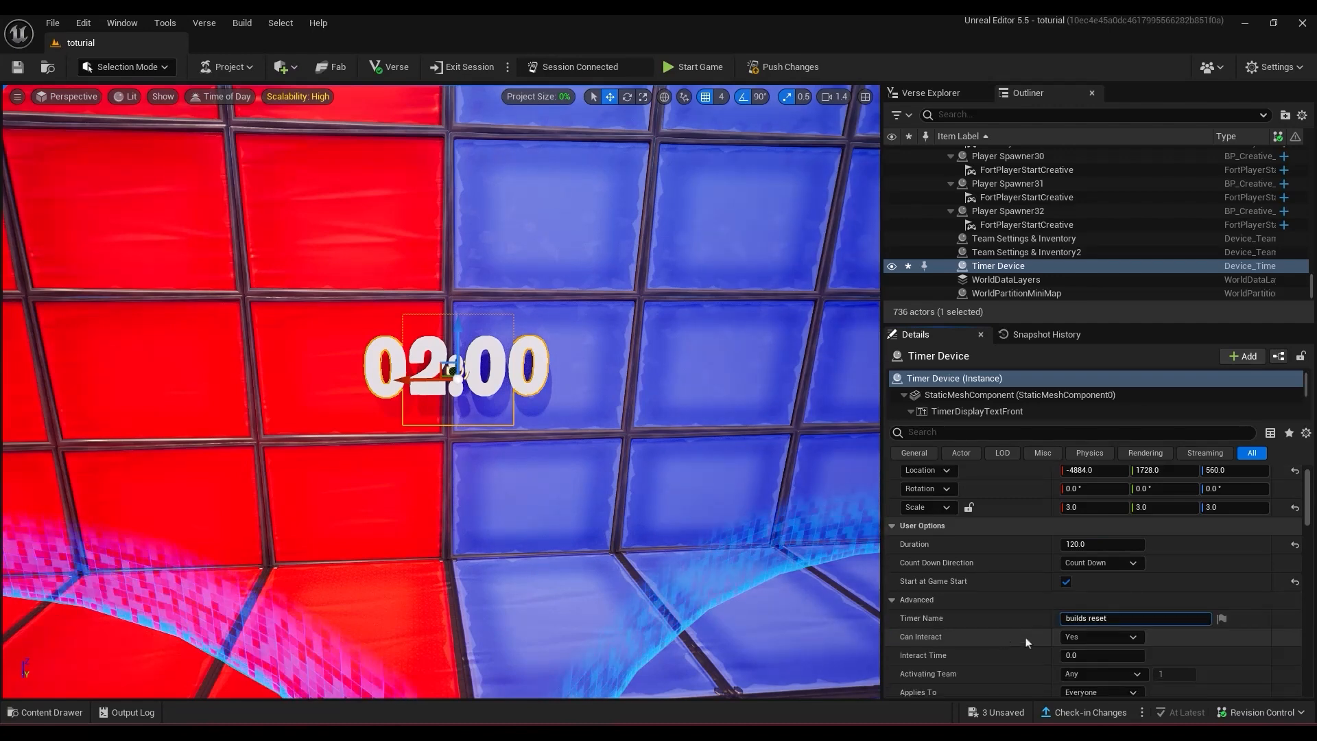
Set the timer's Can Interact to No, Completion Behavior to Restart and Visible During Game to All.
click(1133, 638)
click(1120, 655)
scroll(990, 648, down, 4)
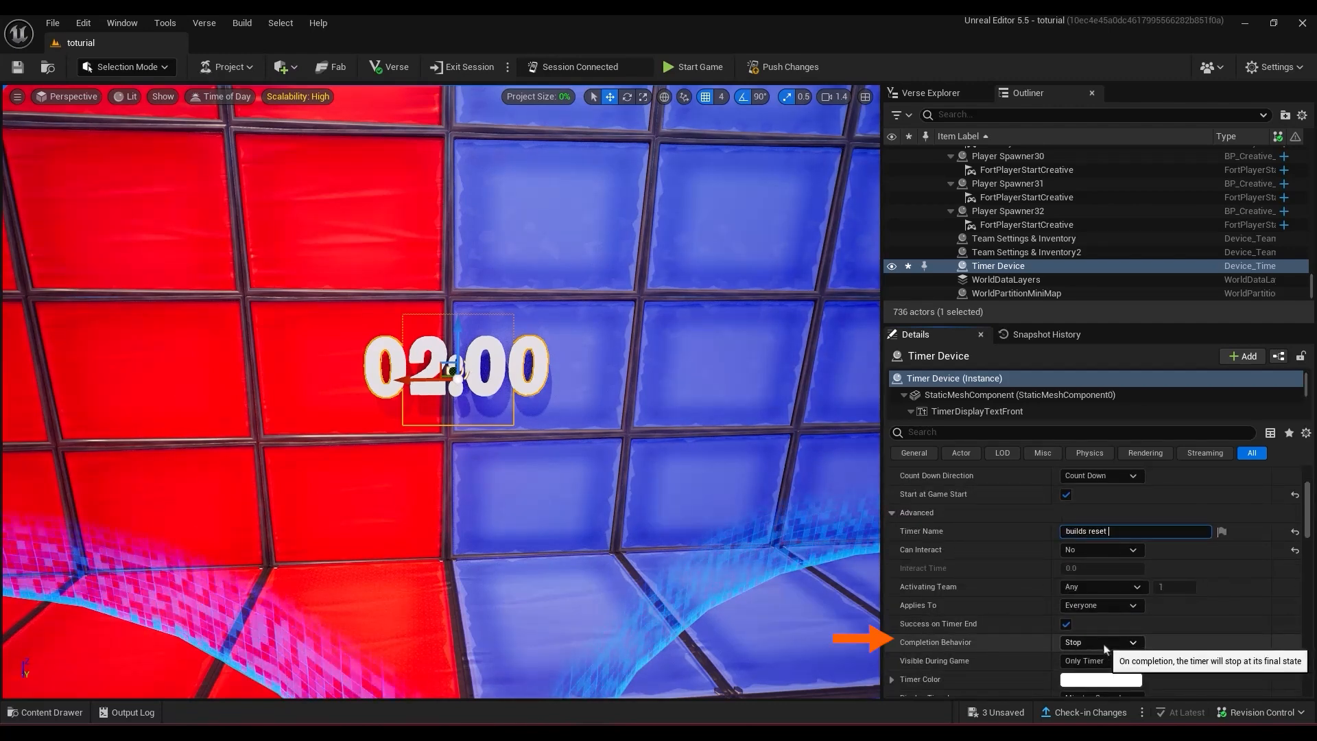
click(1105, 645)
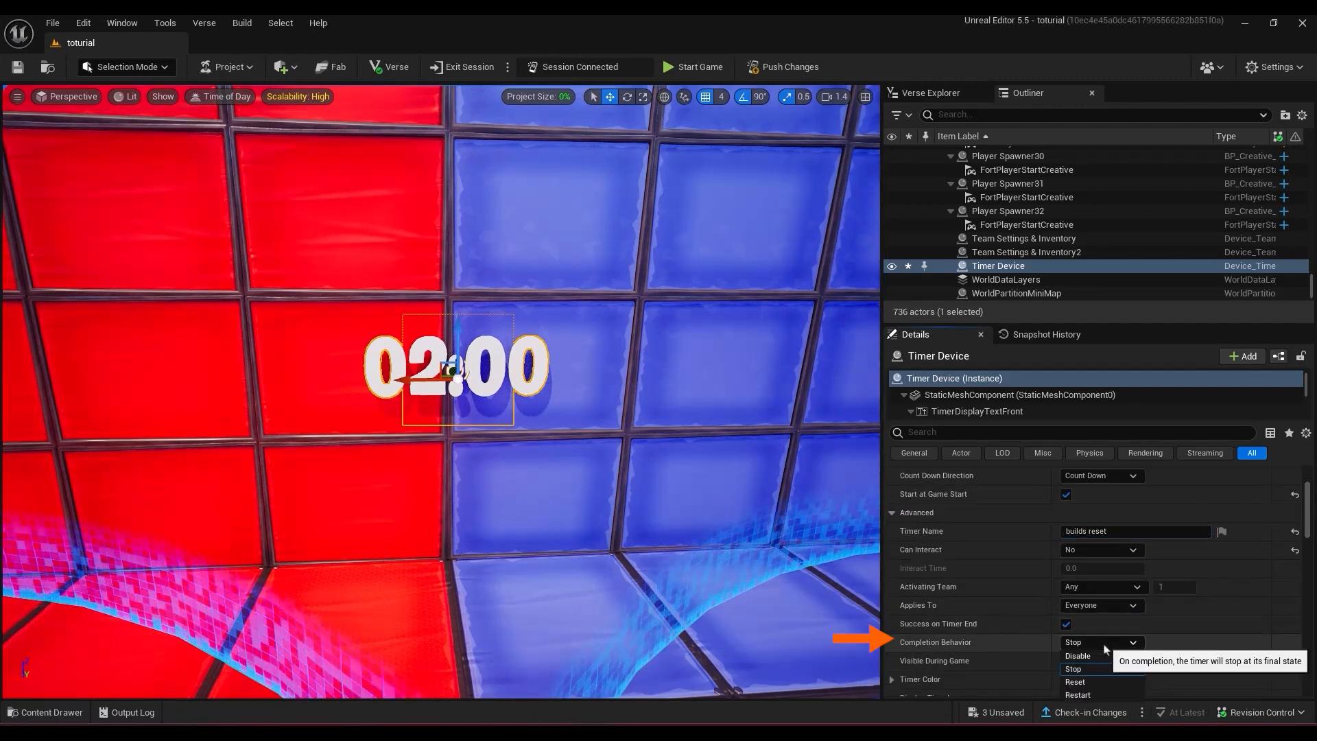
click(1112, 694)
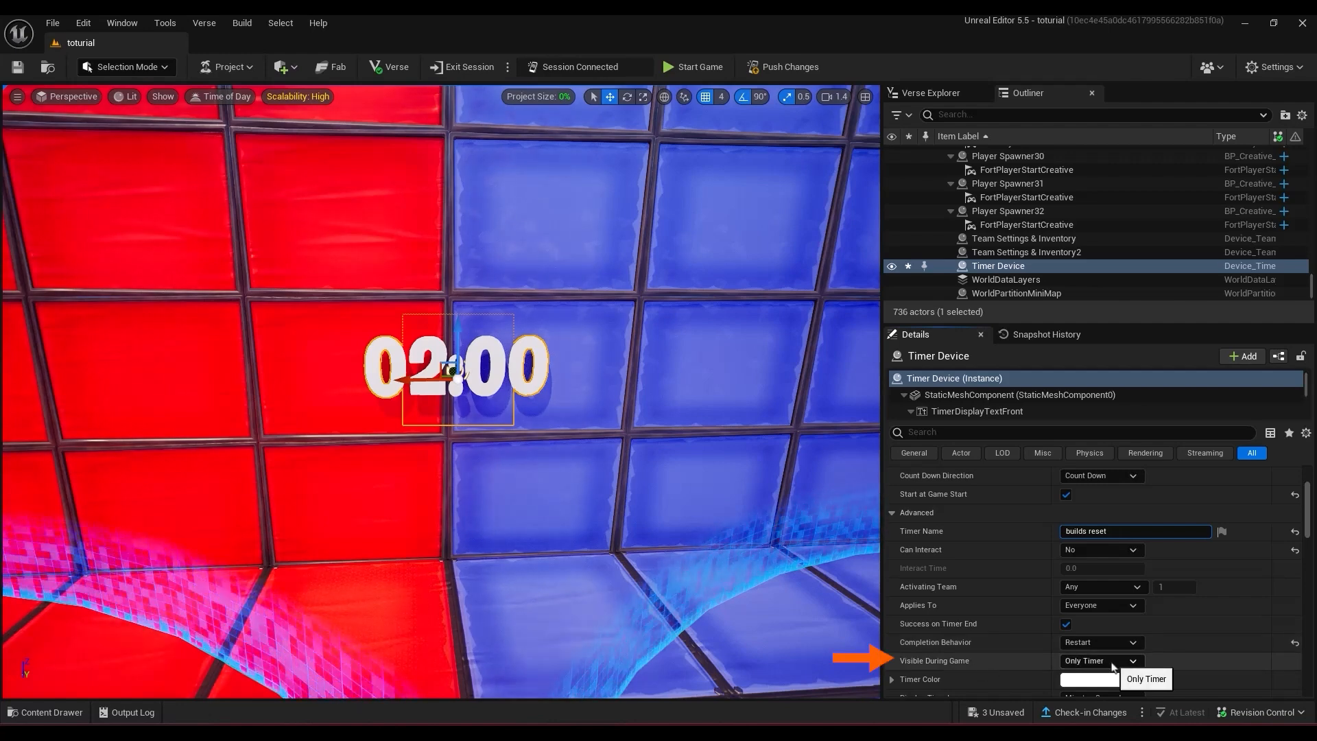
click(1110, 700)
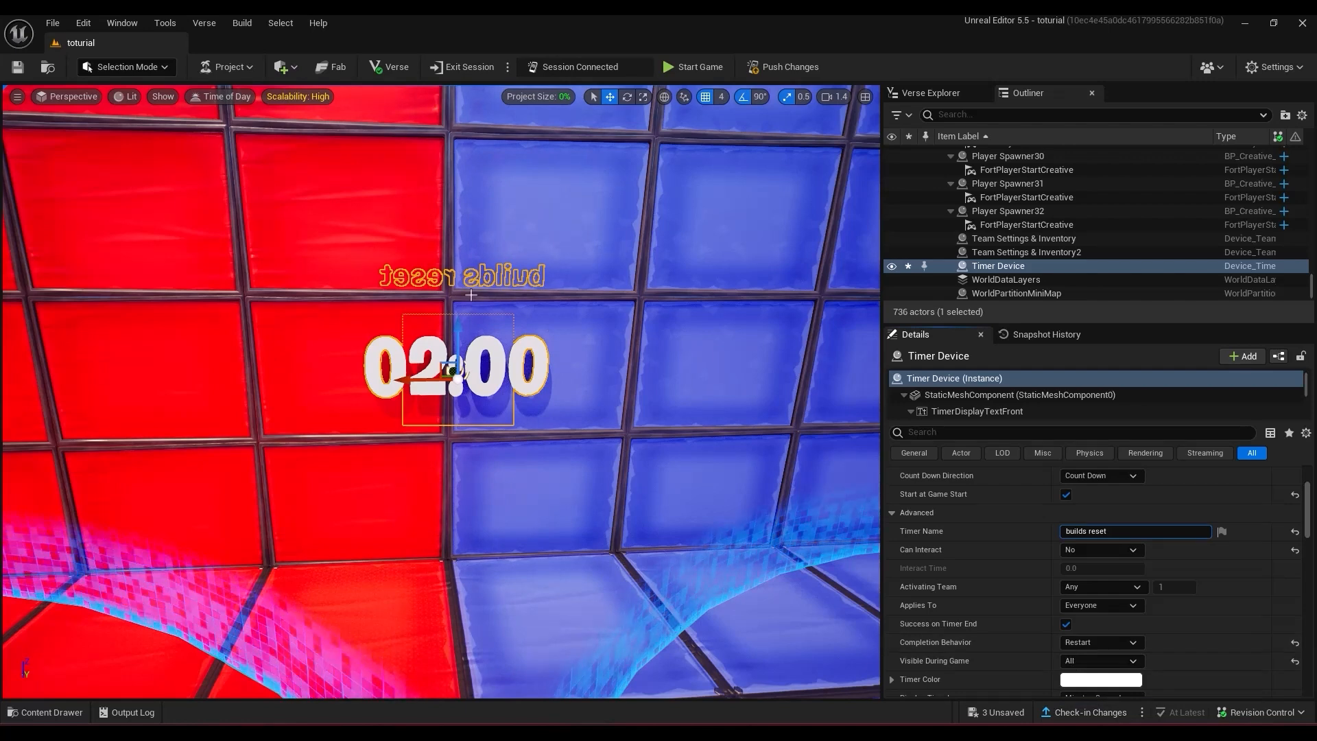
Rotate the timer 180° so its lettering faces into the arena, and set its Timer Running Text to "builds reset at".
key(e)
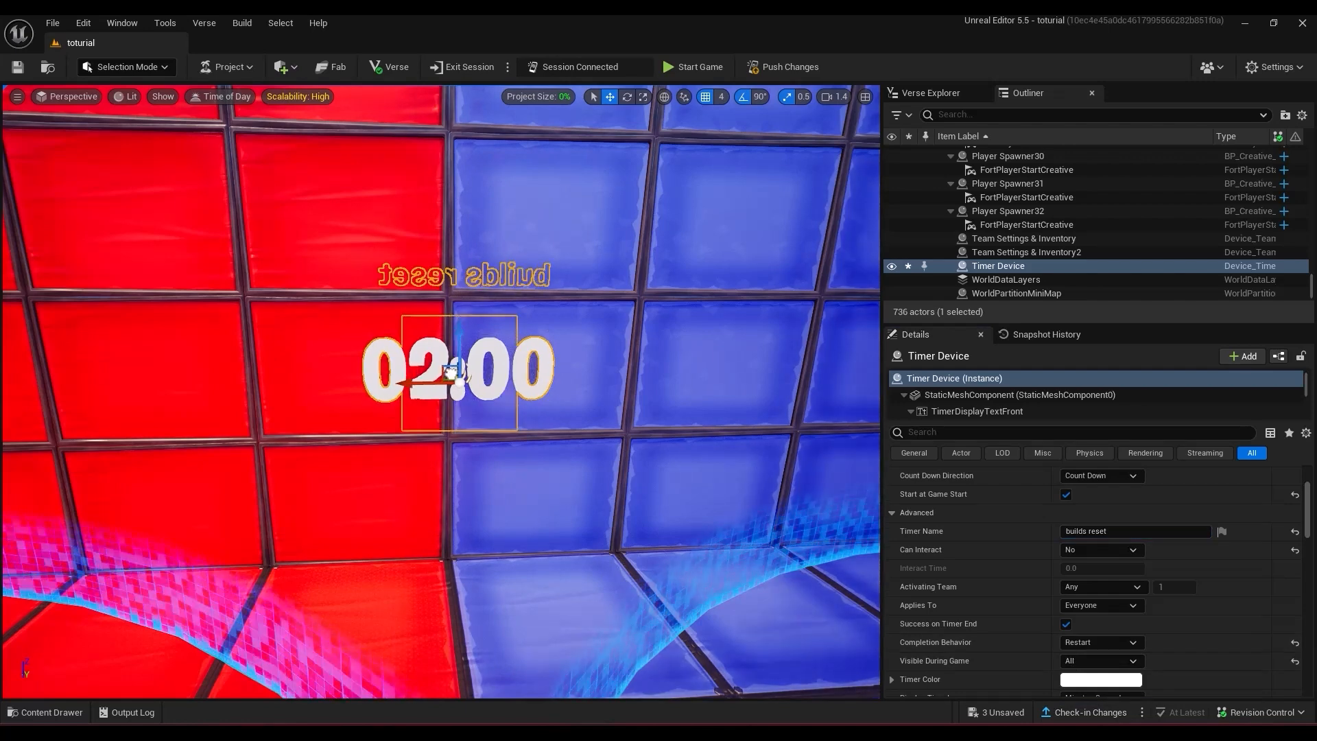
drag(416, 397, 535, 392)
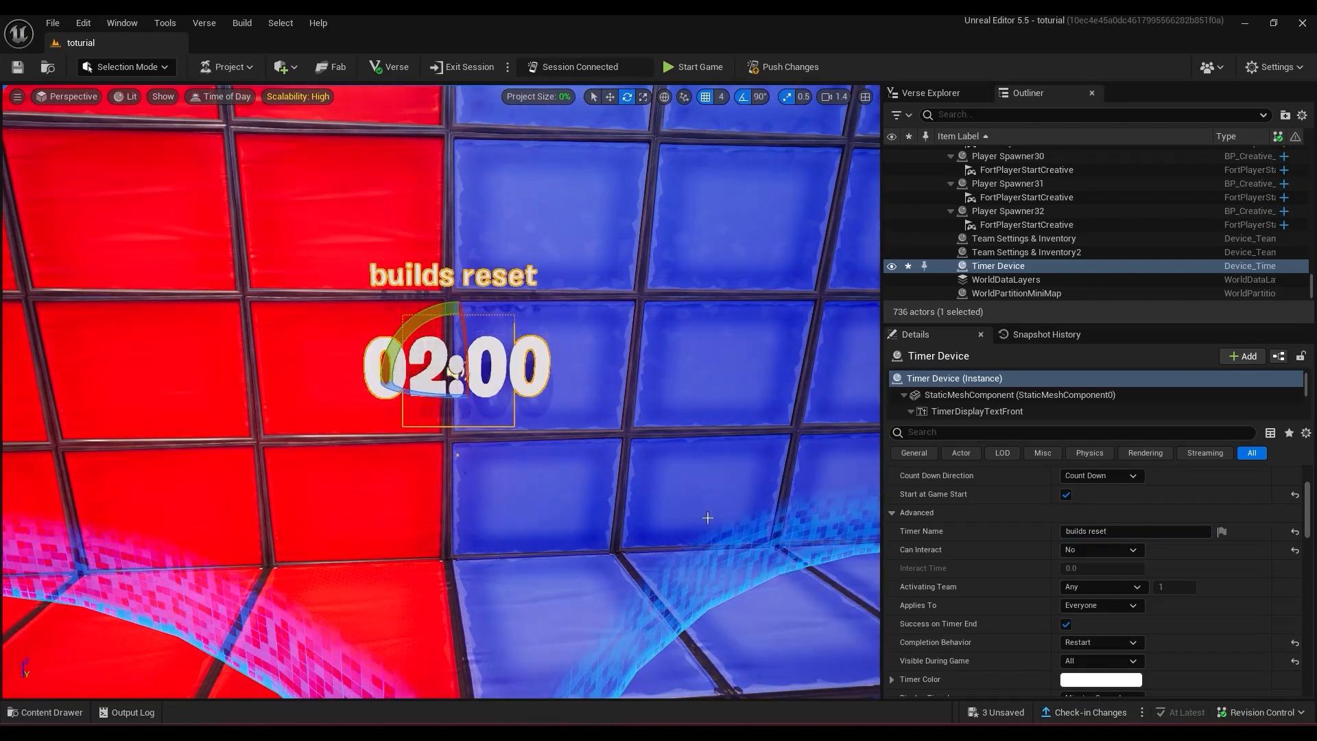
scroll(1098, 583, down, 2)
text(builds reset at)
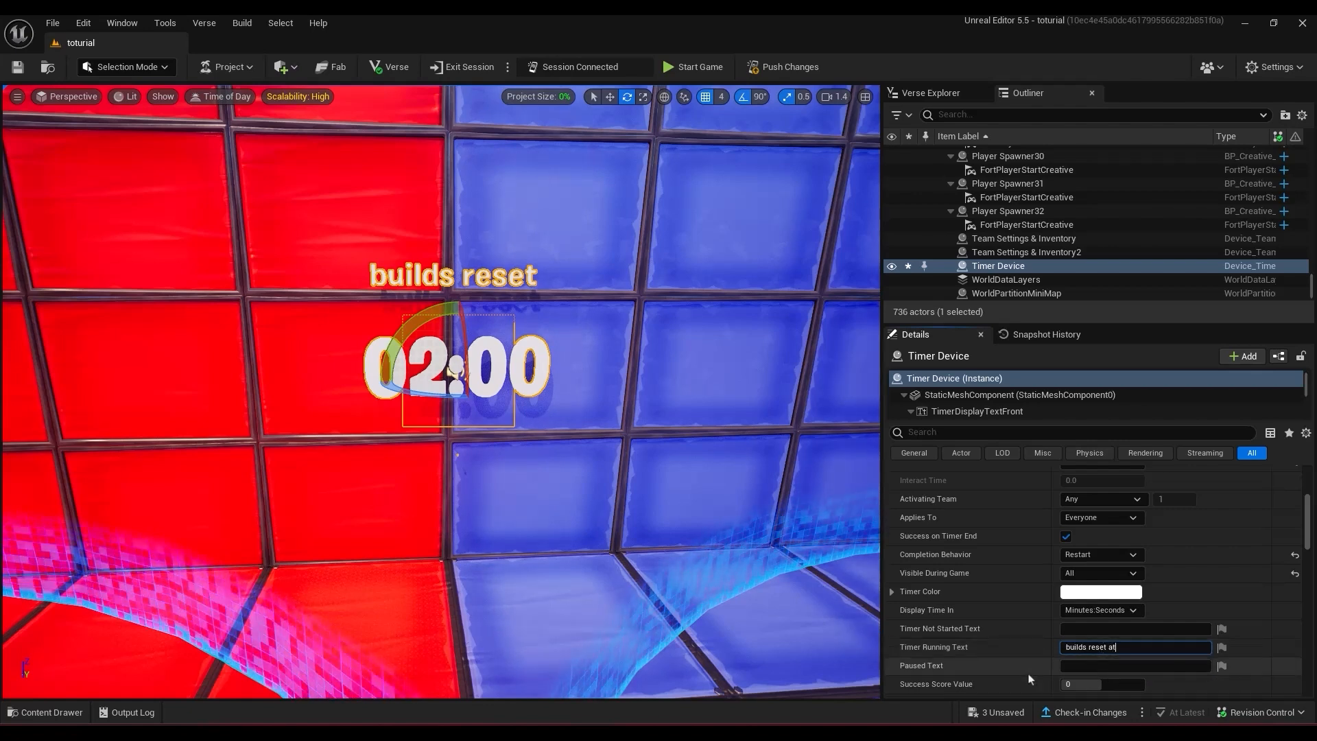
key(Return)
scroll(1029, 679, down, 3)
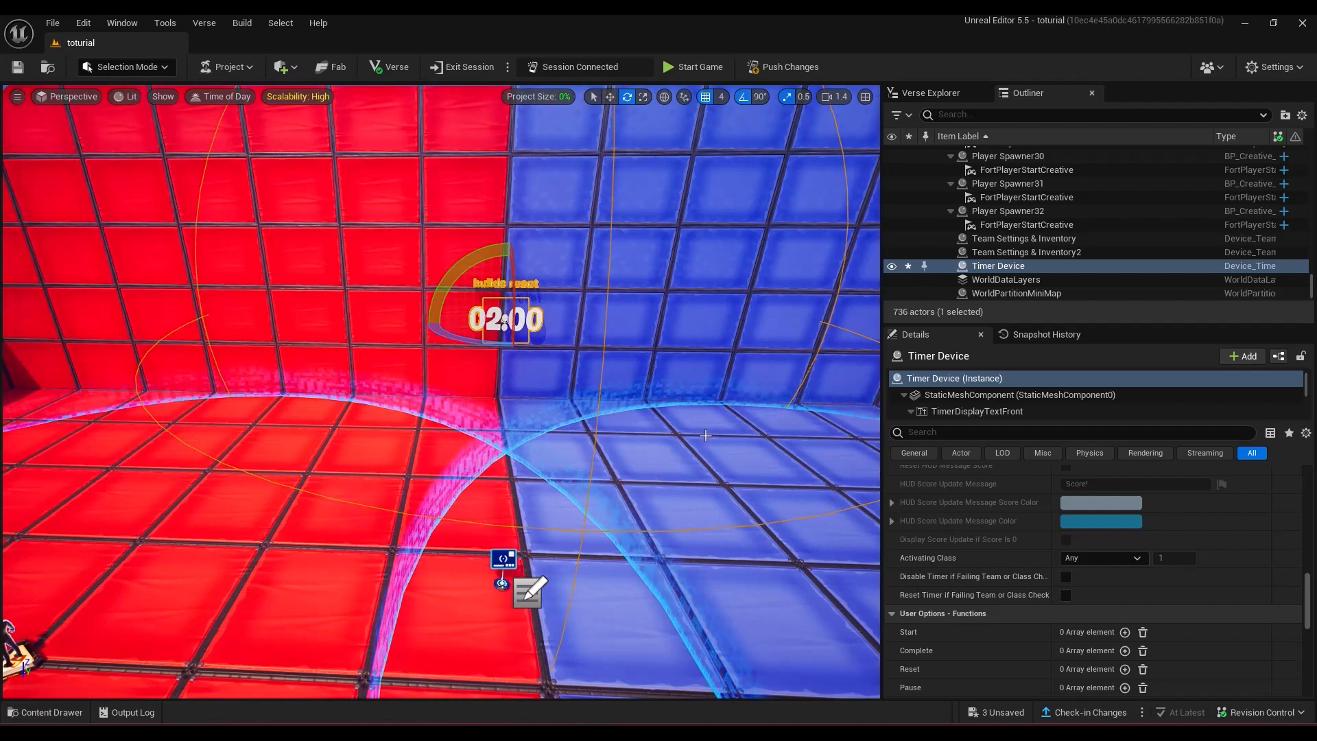
Search the devices for "exp" and place an Explosive Device on the floor seam between red and blue.
key(ctrl+space)
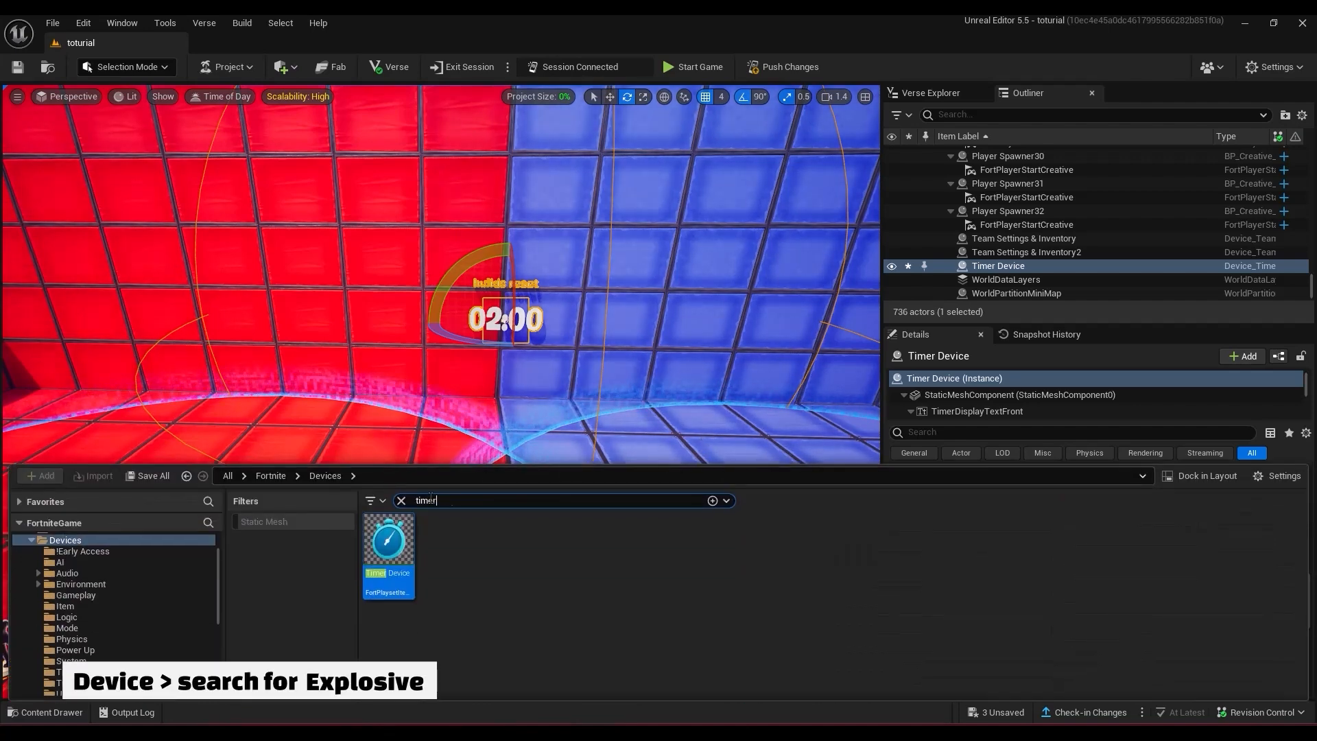
click(401, 500)
text(exp)
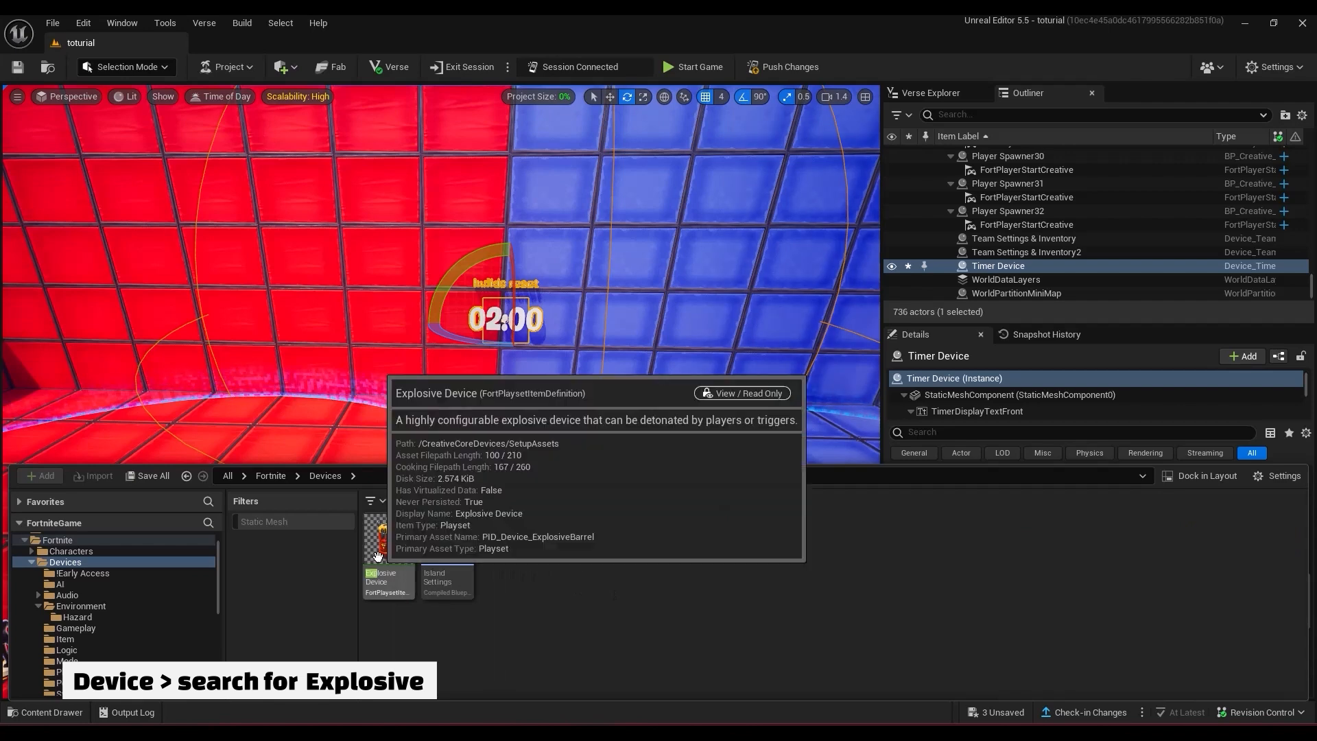
drag(533, 442, 516, 481)
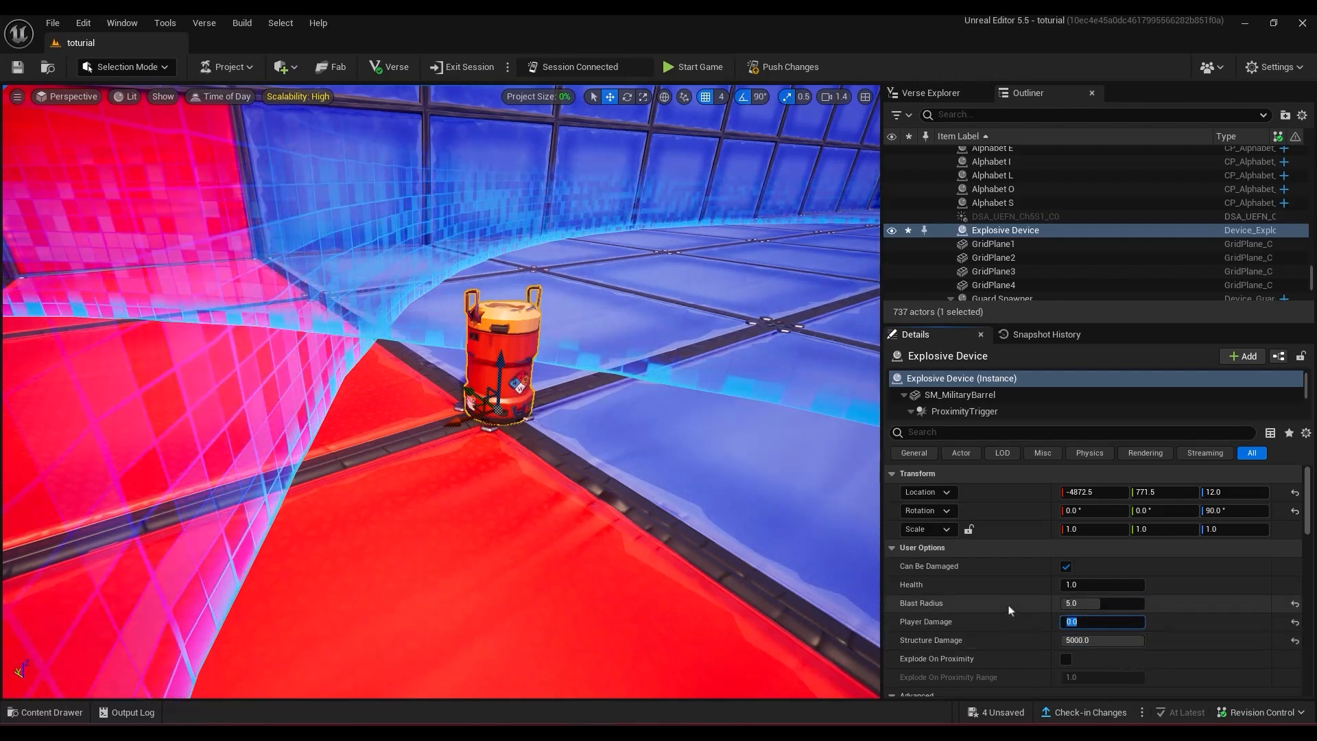
Set the explosive device's Knockback to None and disable Play Audio / VFX.
scroll(1004, 619, down, 4)
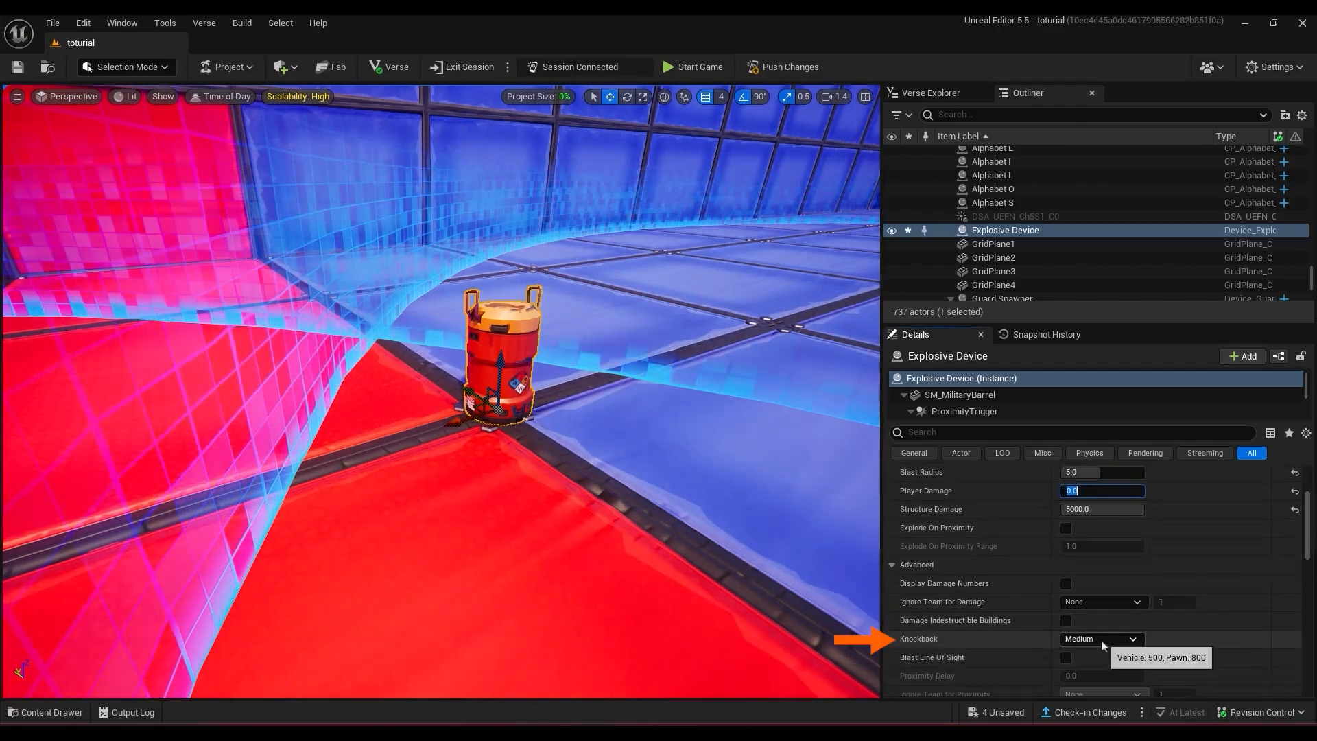
click(1102, 644)
click(1095, 560)
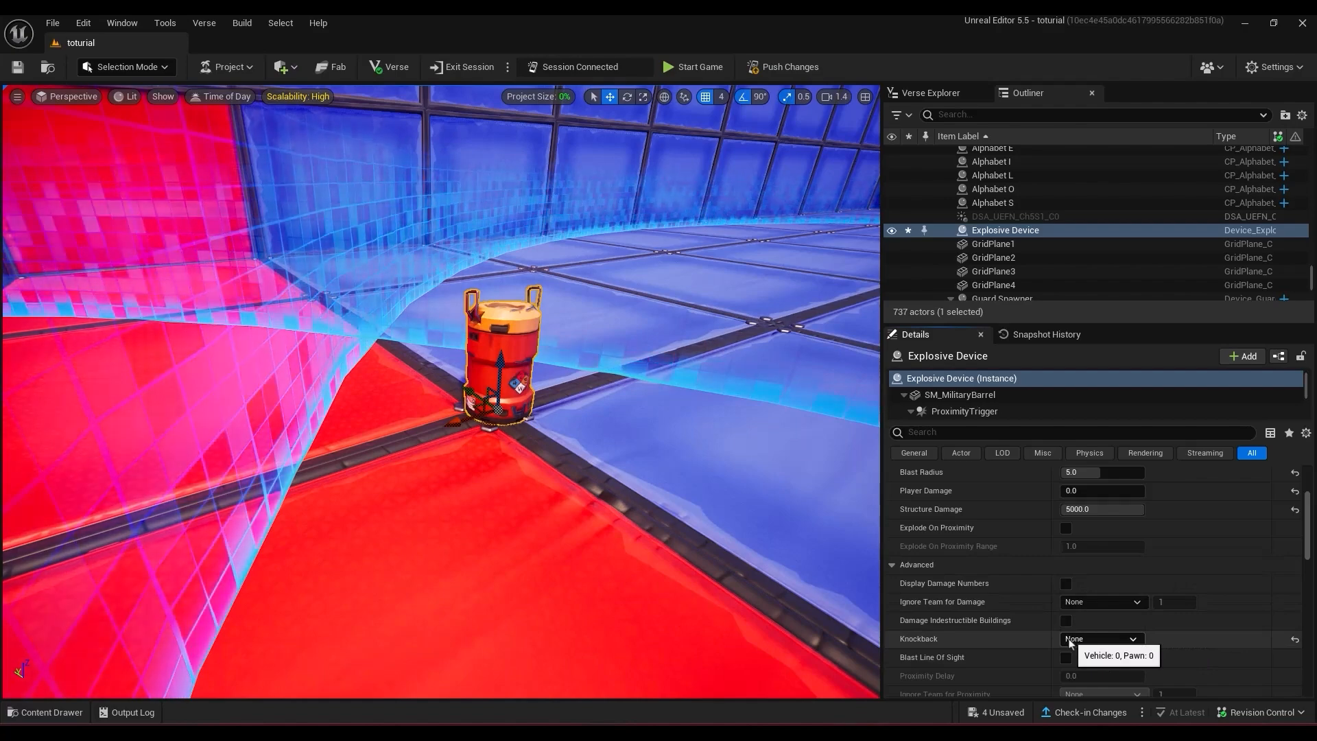
scroll(1069, 642, down, 3)
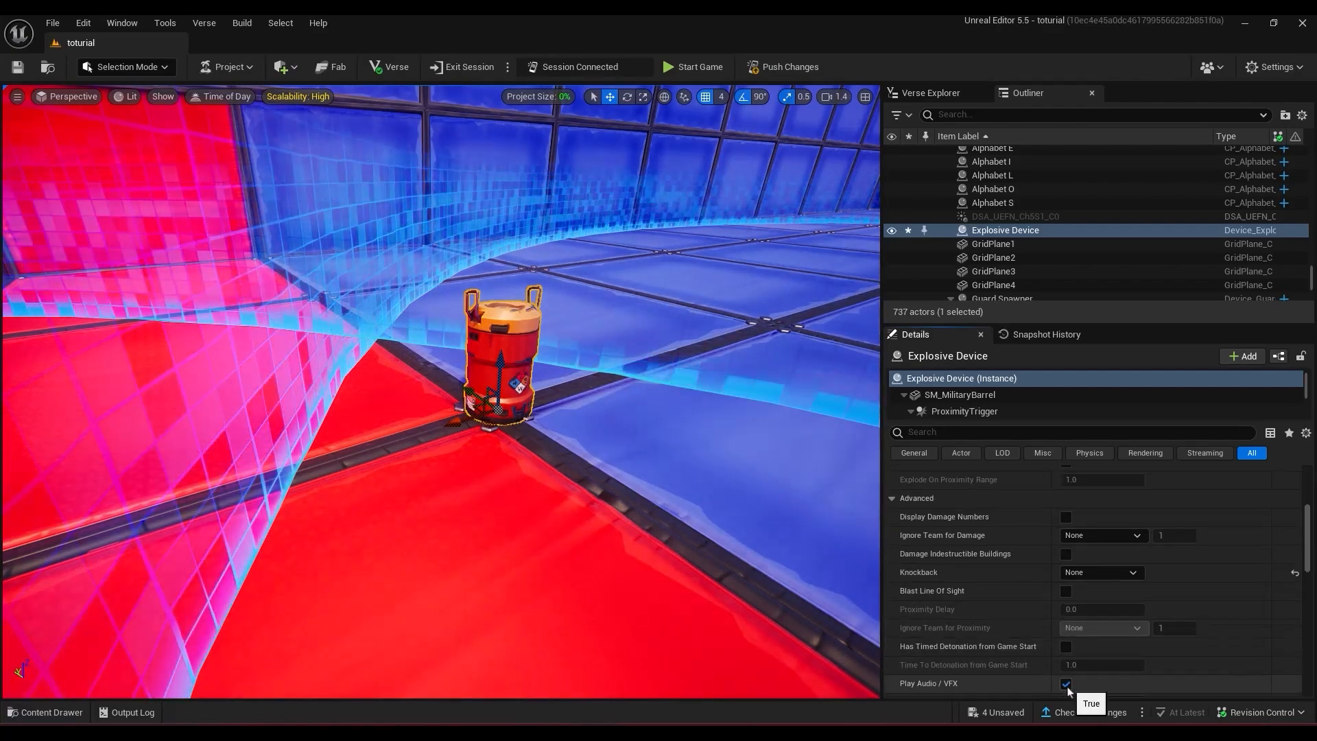
click(1066, 684)
Disable Visible During Game and Play Audio for the explosive device.
scroll(1024, 650, down, 4)
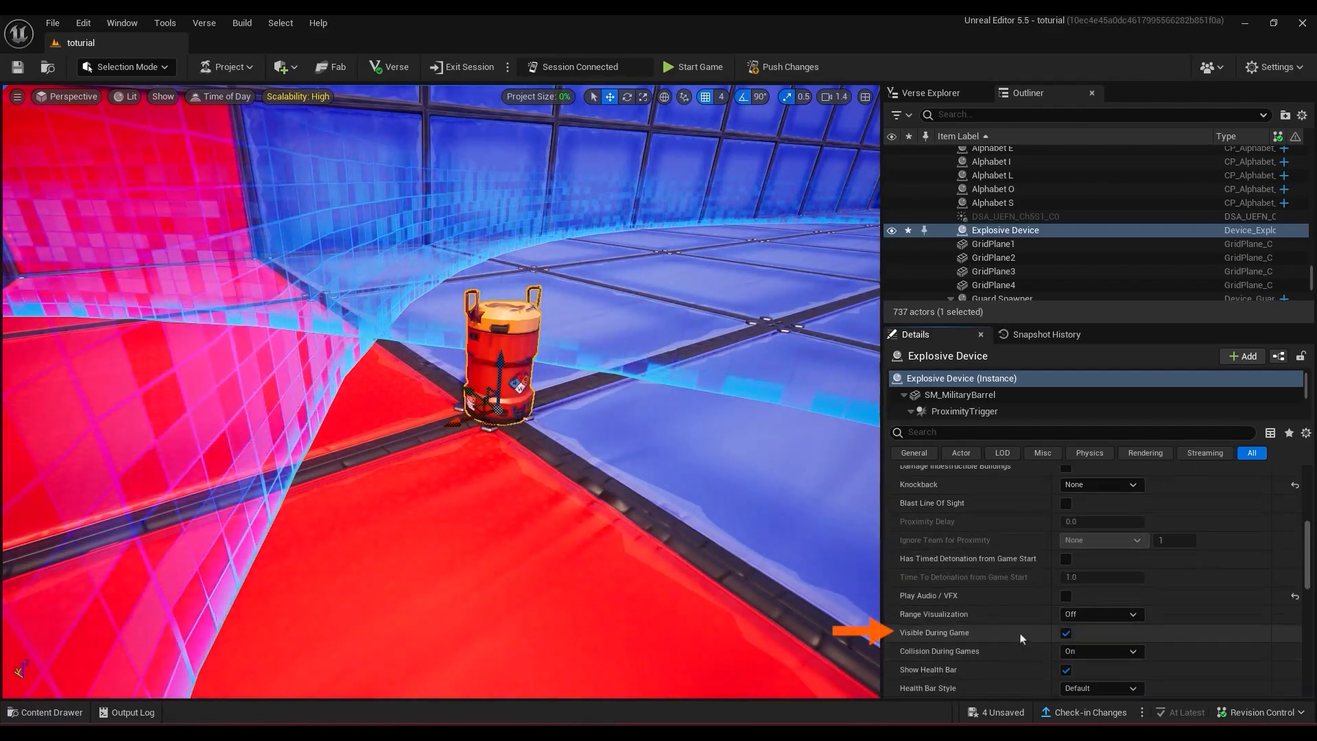
click(1066, 632)
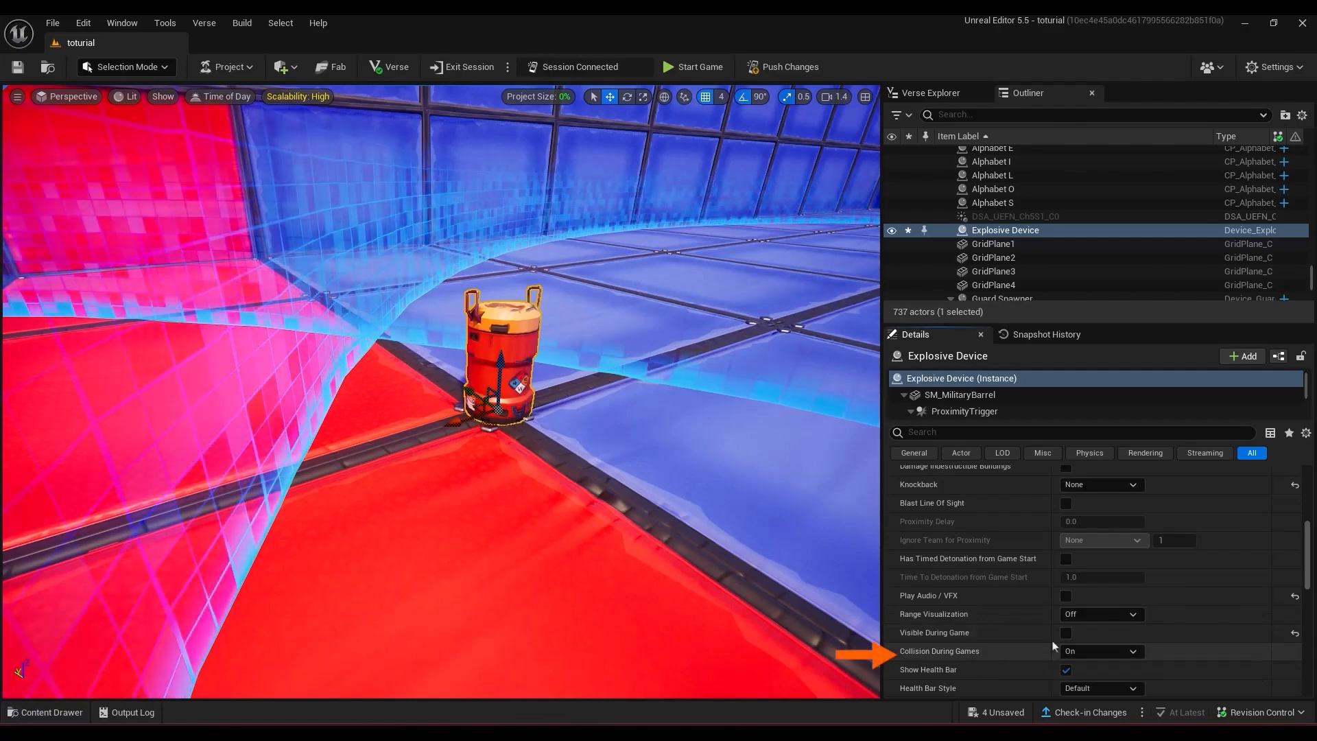
scroll(1018, 652, down, 10)
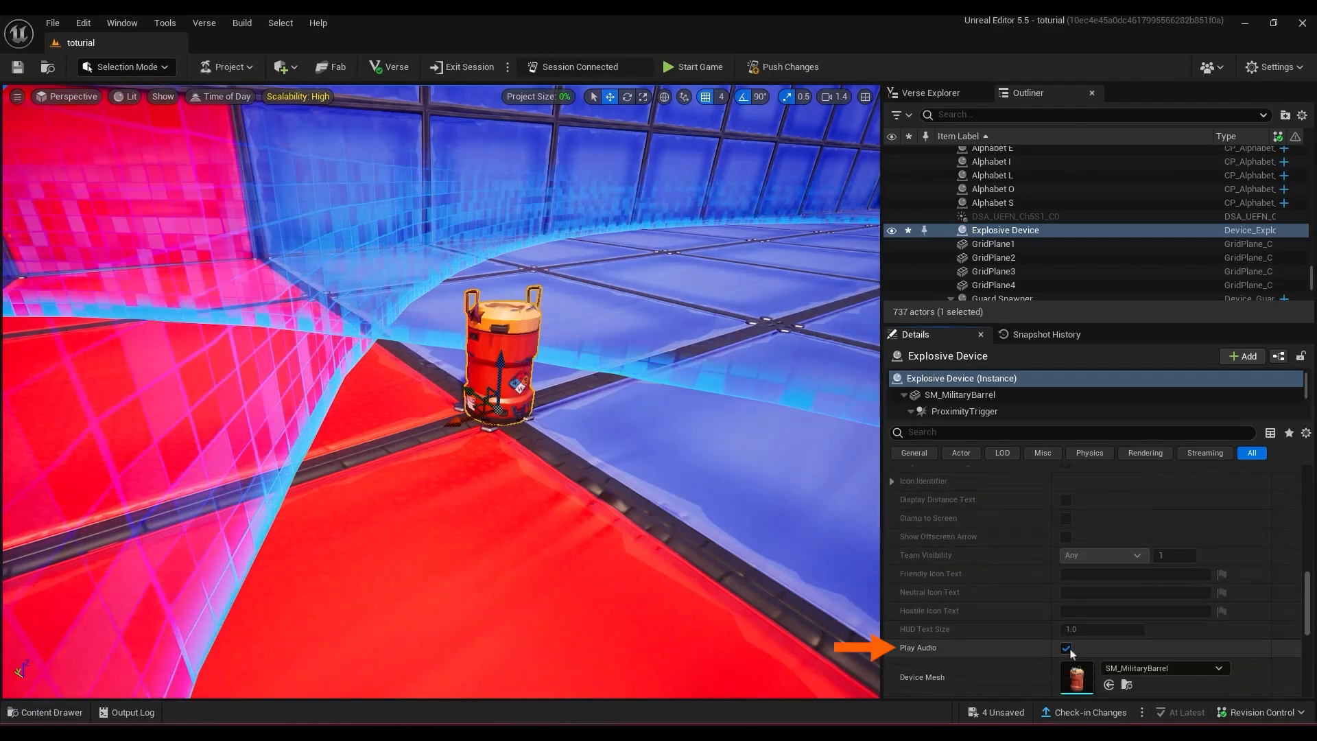
click(1066, 648)
scroll(1043, 631, down, 2)
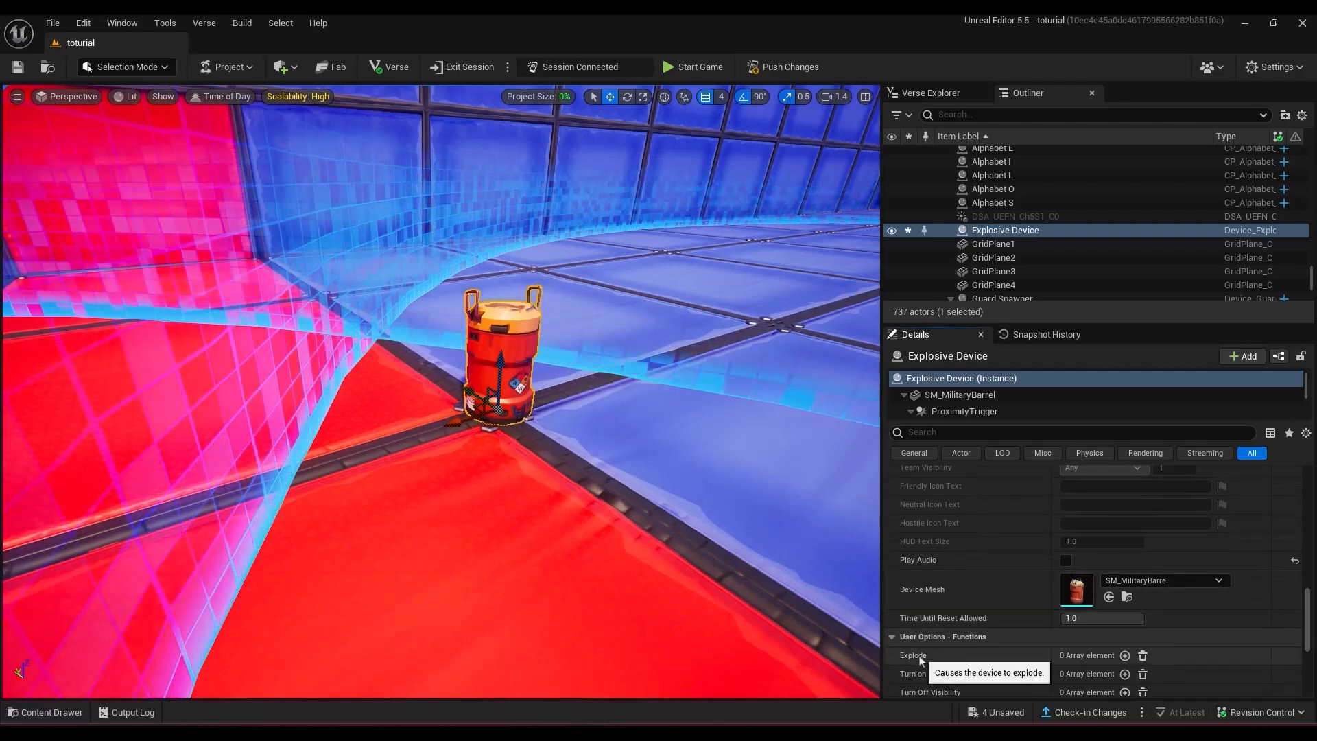
Add an Explode function binding on the explosive device that responds to the Timer Device's On Success event.
scroll(965, 576, down, 1)
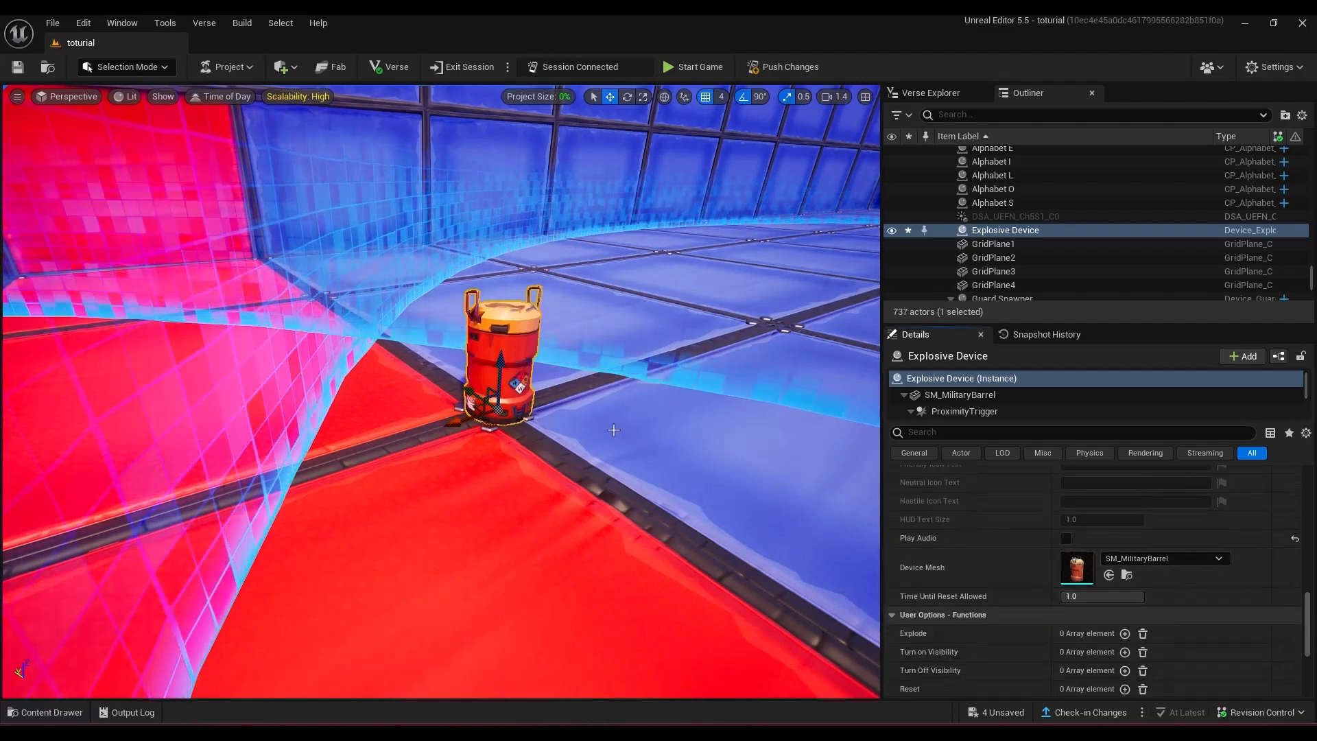
right_drag(614, 430, 557, 367)
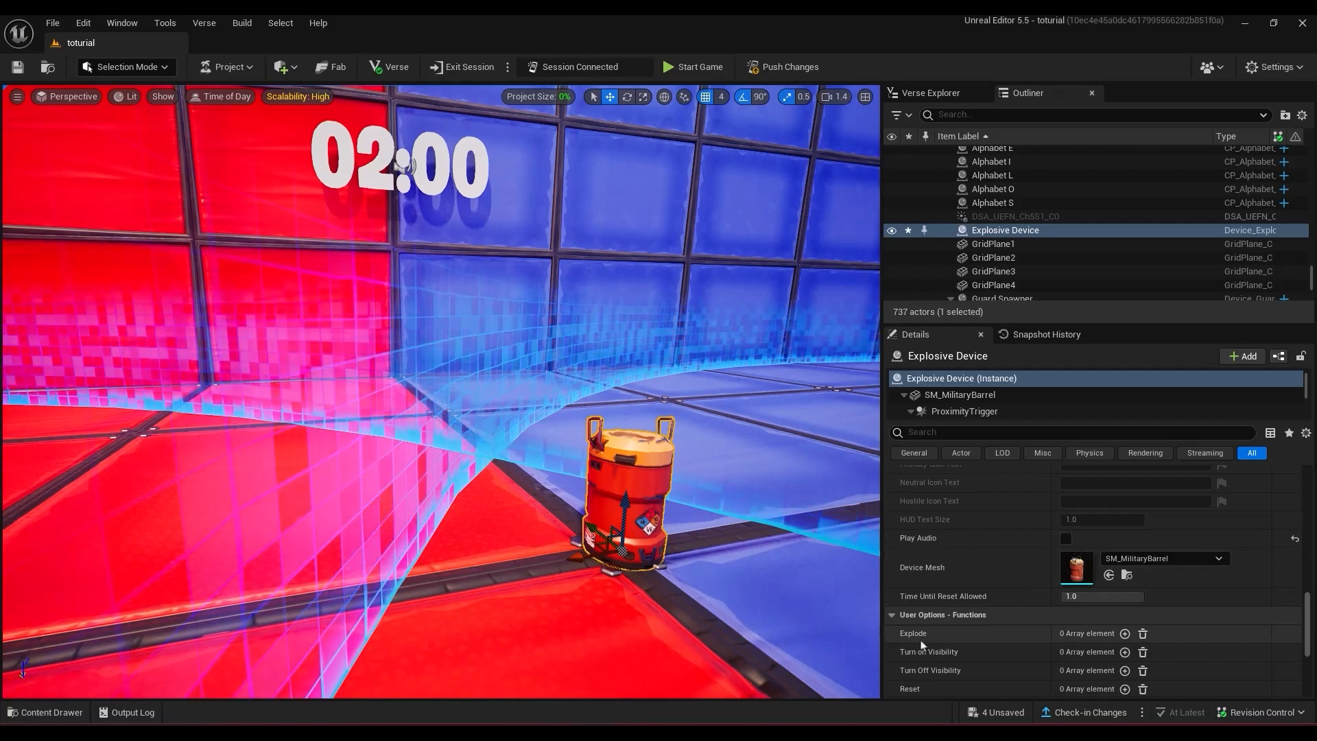
click(1124, 634)
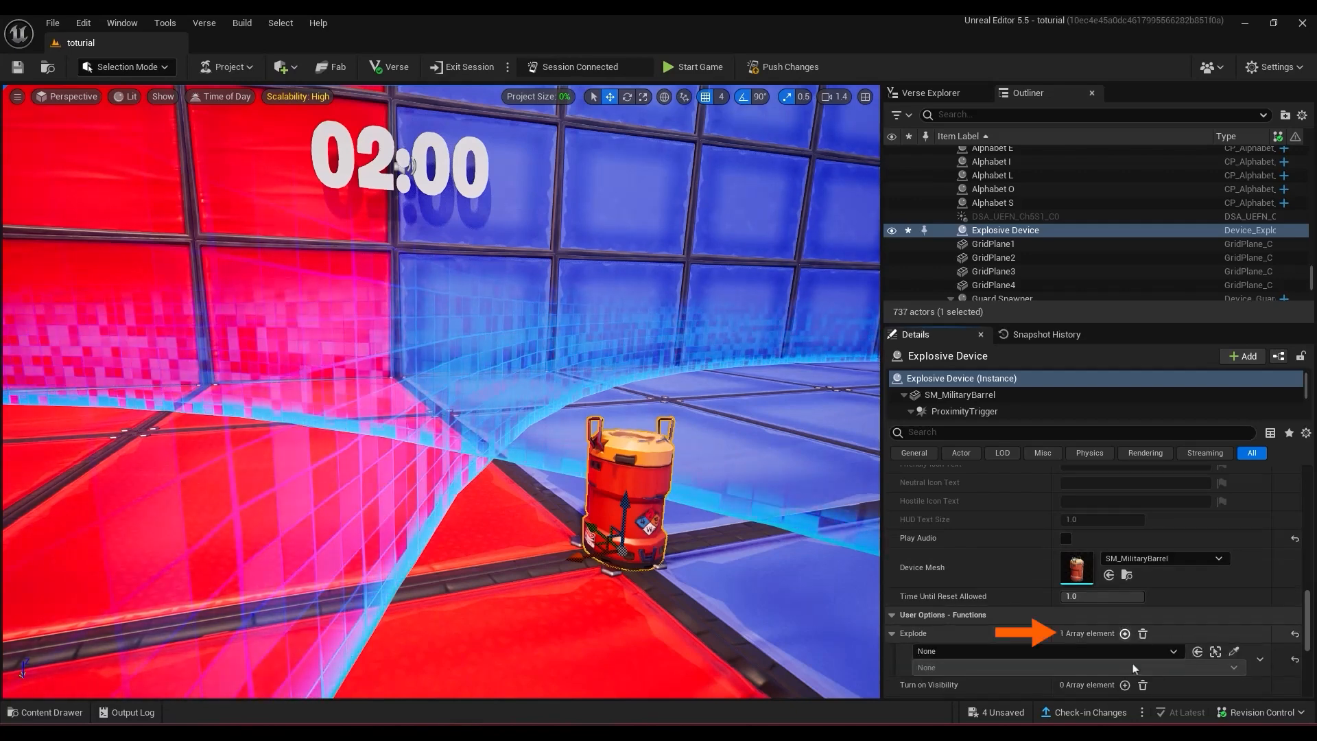
click(1234, 652)
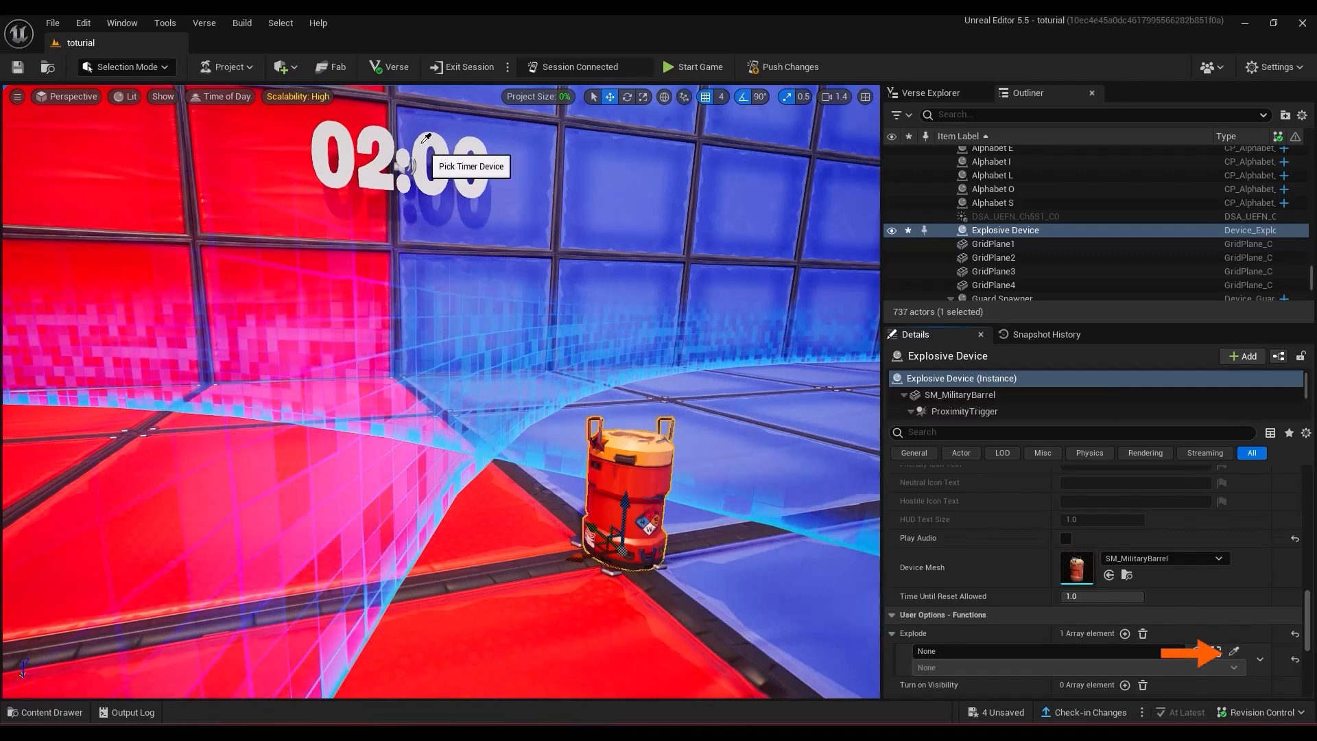
click(411, 154)
click(1226, 669)
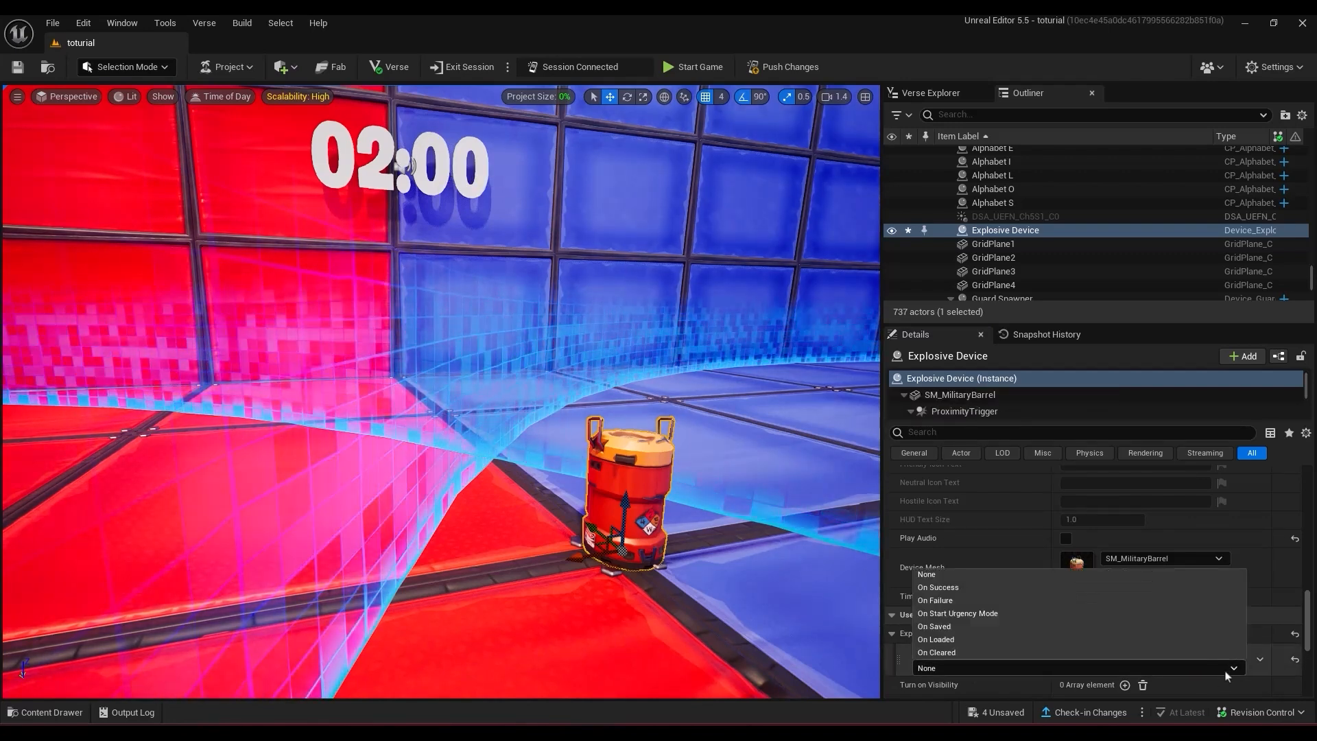
click(969, 589)
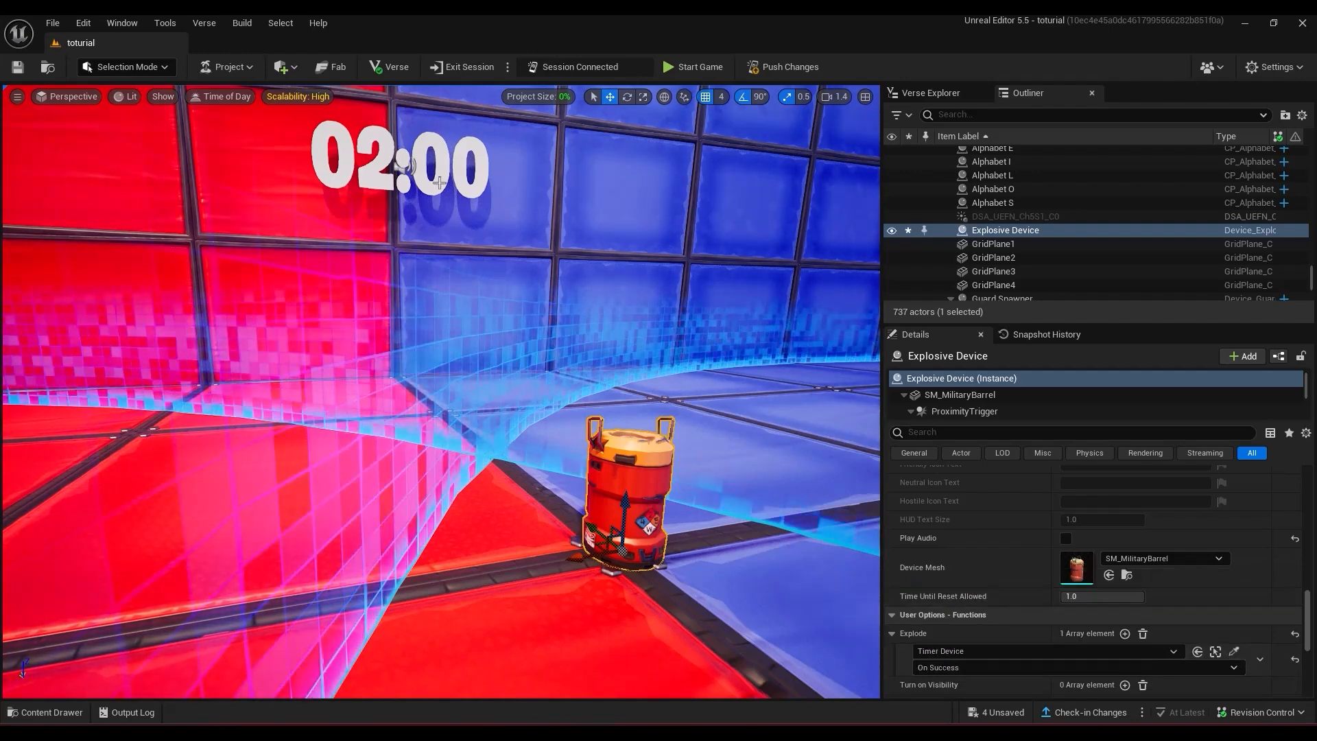
Add a Reset function binding on the explosive device linked to the Timer Device's On Success event.
scroll(990, 684, down, 2)
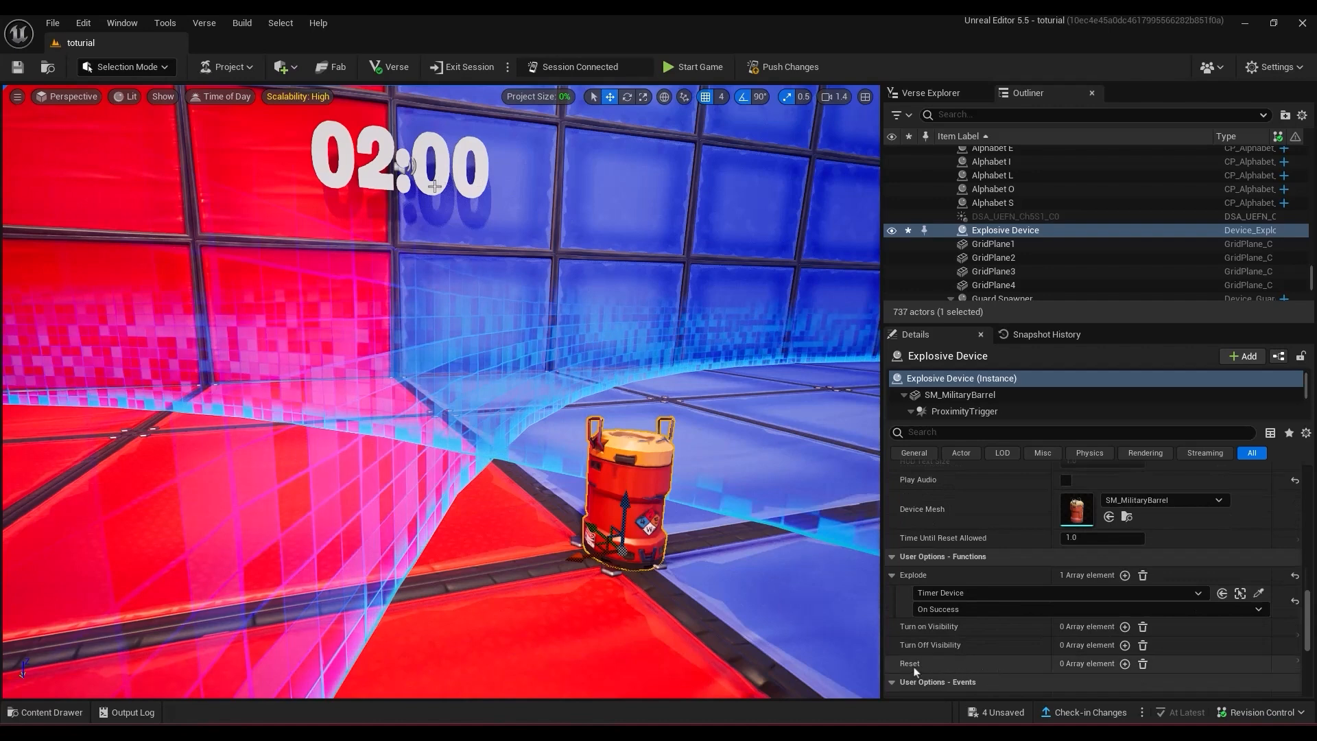
click(1125, 664)
scroll(1005, 628, down, 2)
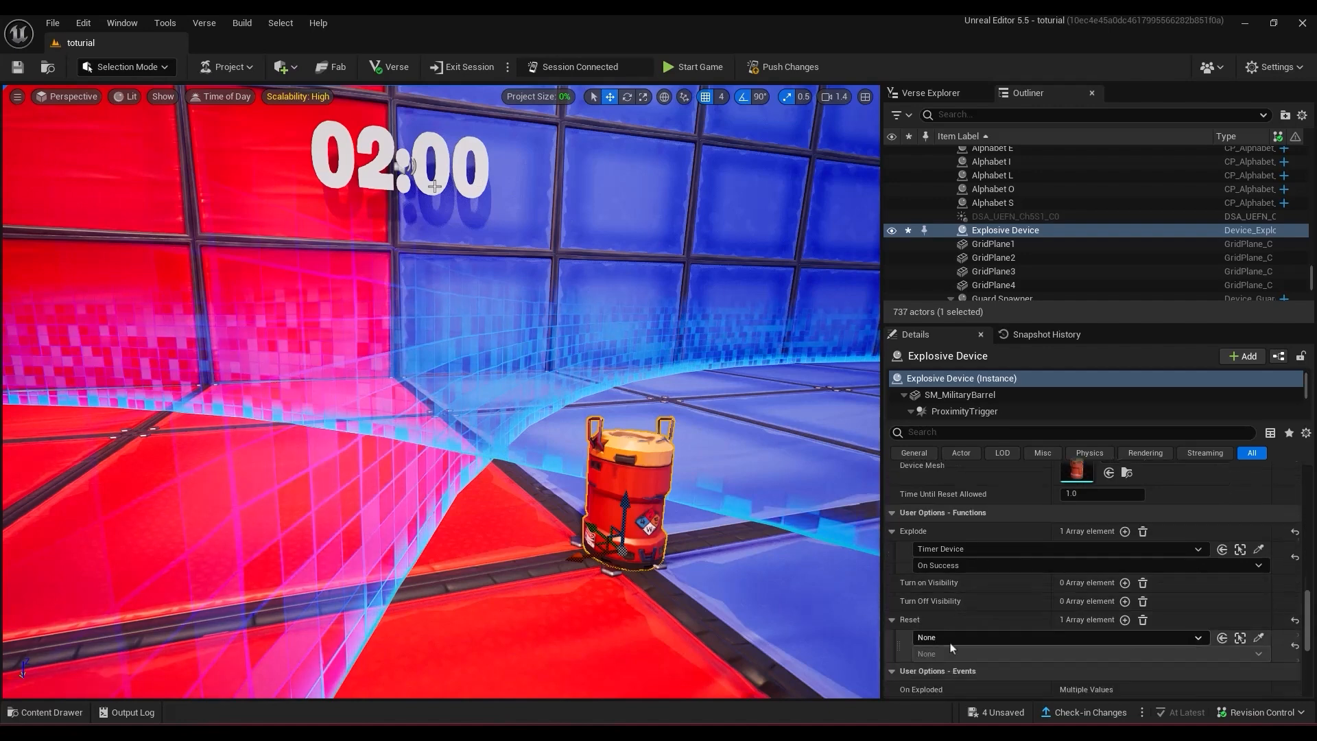
click(1266, 638)
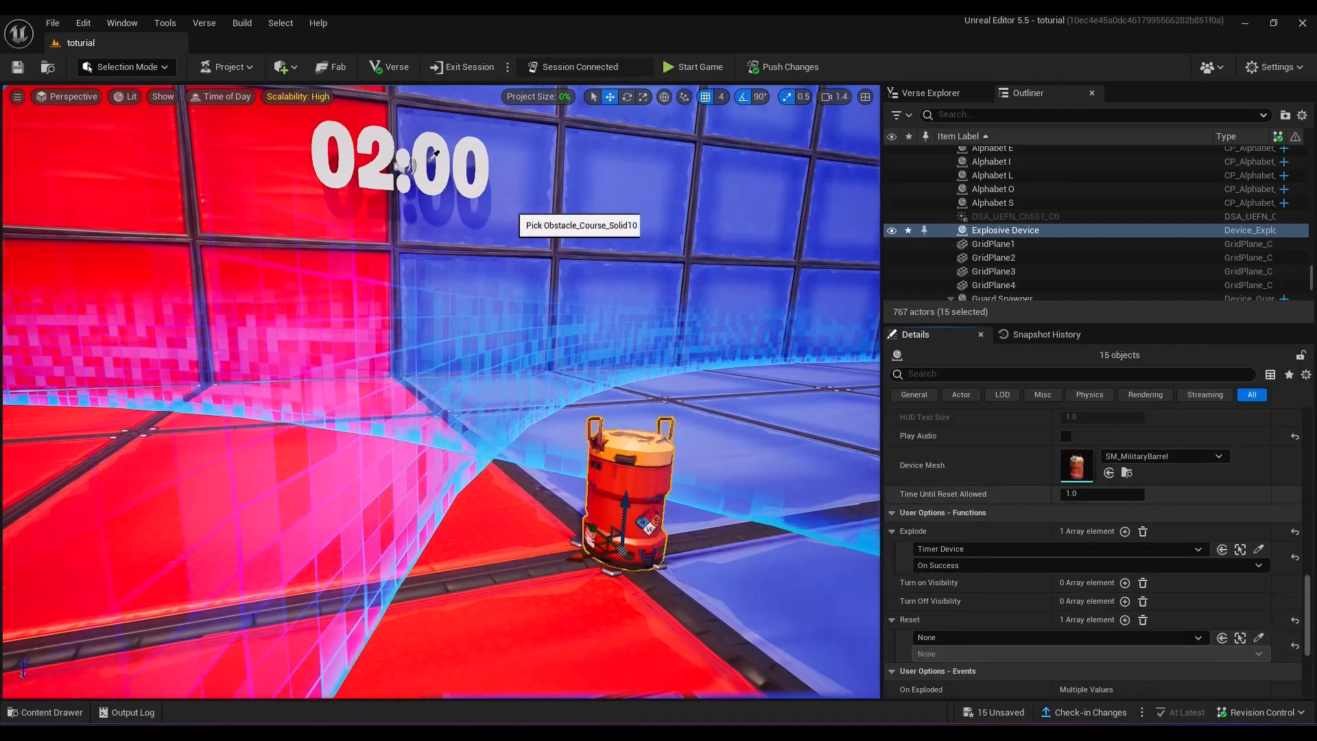
click(446, 164)
click(1091, 654)
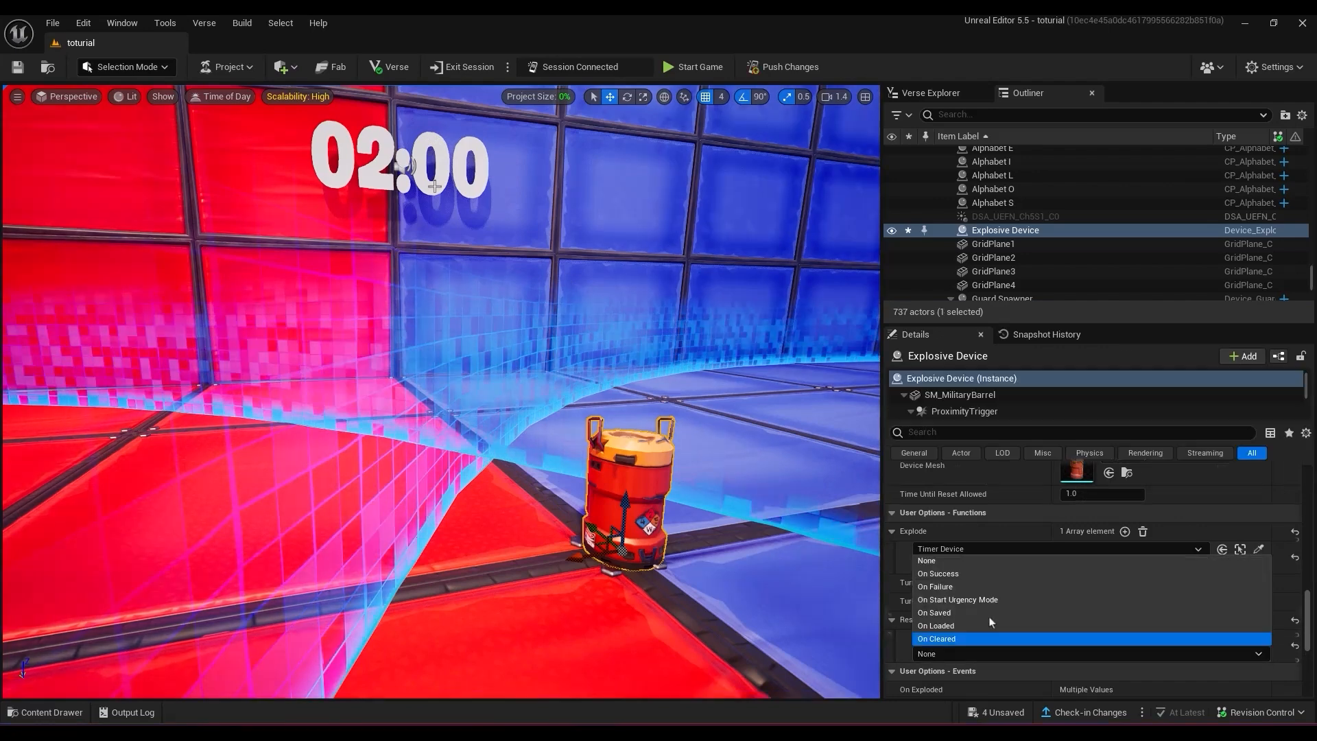
click(961, 576)
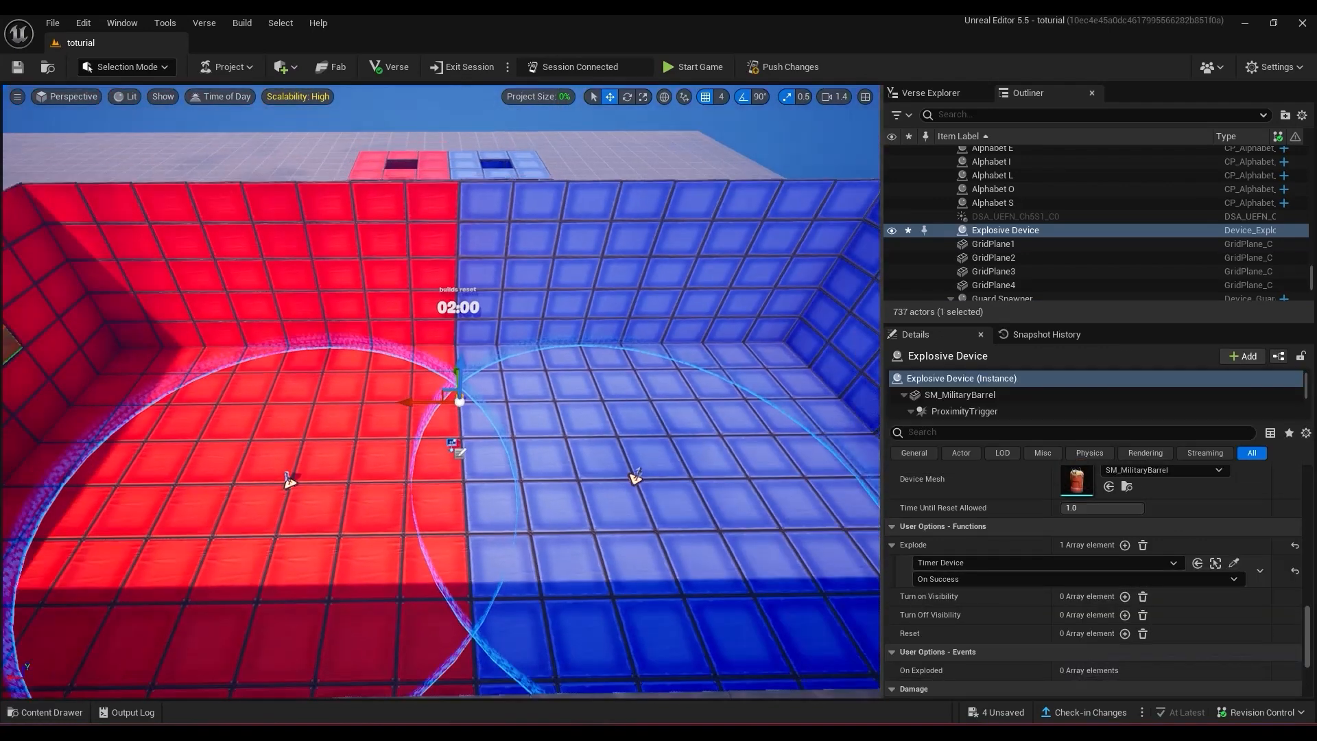
Duplicate the explosive device into evenly spaced rows across the red and blue arena floors and align the copies.
scroll(441, 391, down, 2)
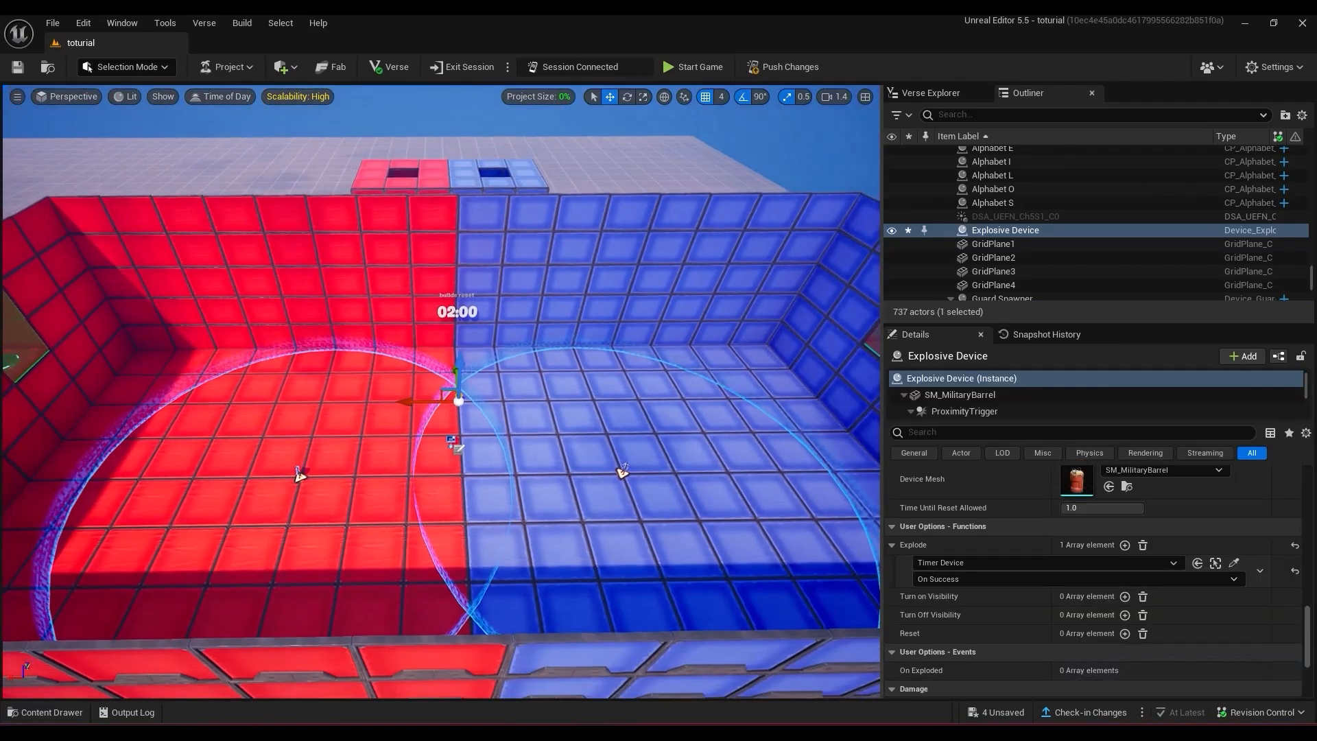
alt+drag(427, 401, 362, 397)
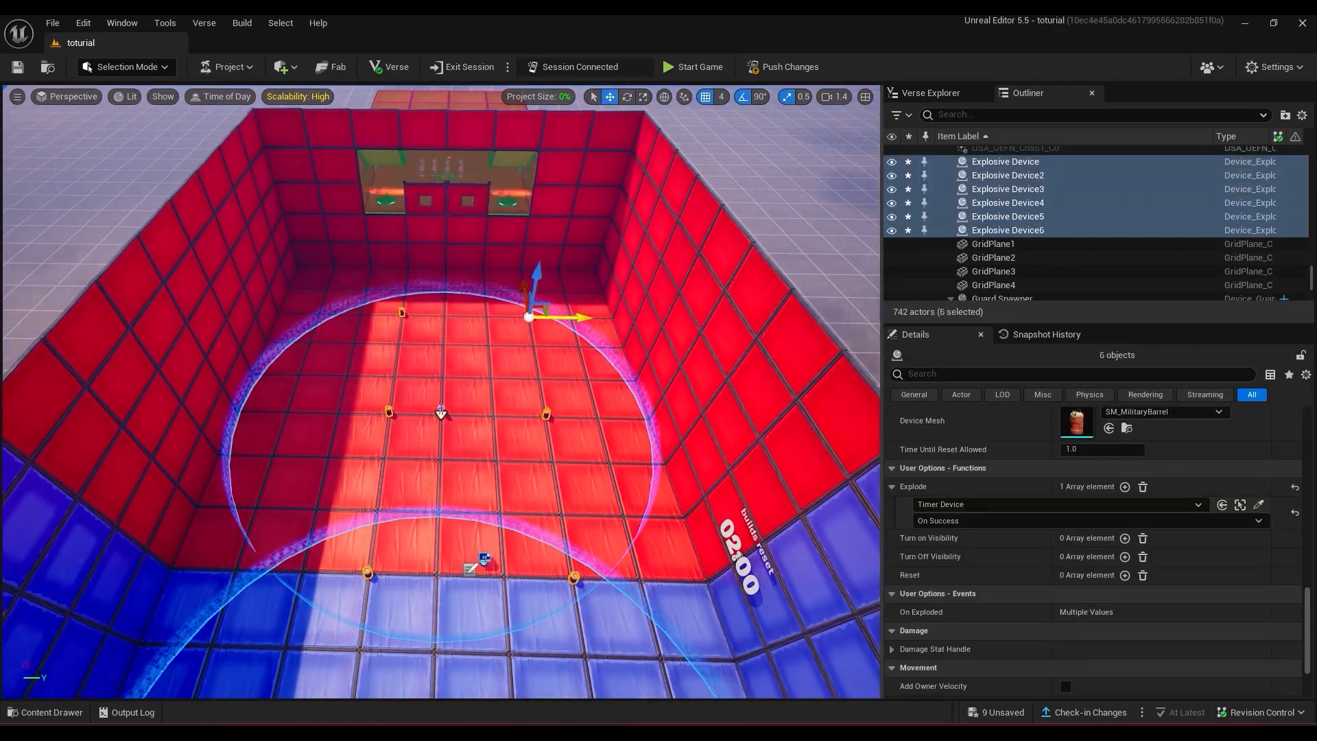
drag(580, 318, 620, 318)
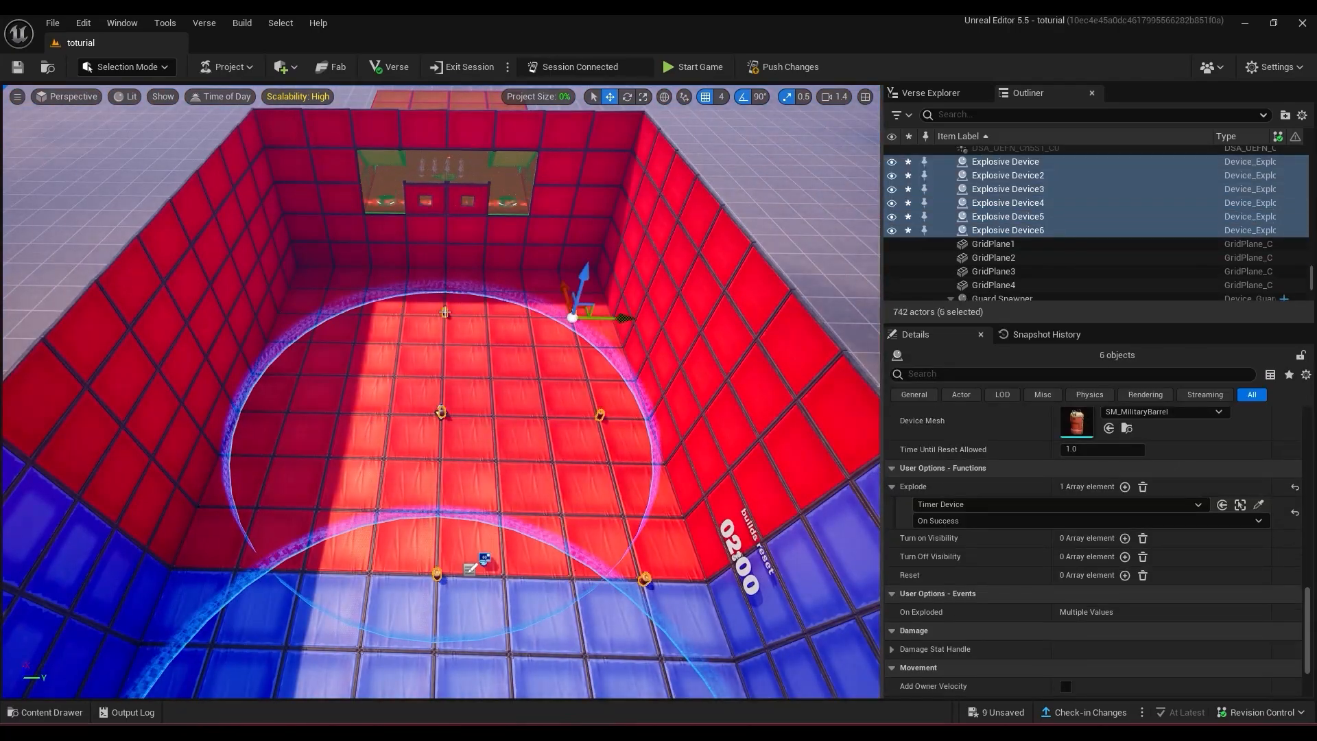
click(570, 314)
ctrl+click(441, 412)
scroll(441, 405, up, 8)
click(444, 459)
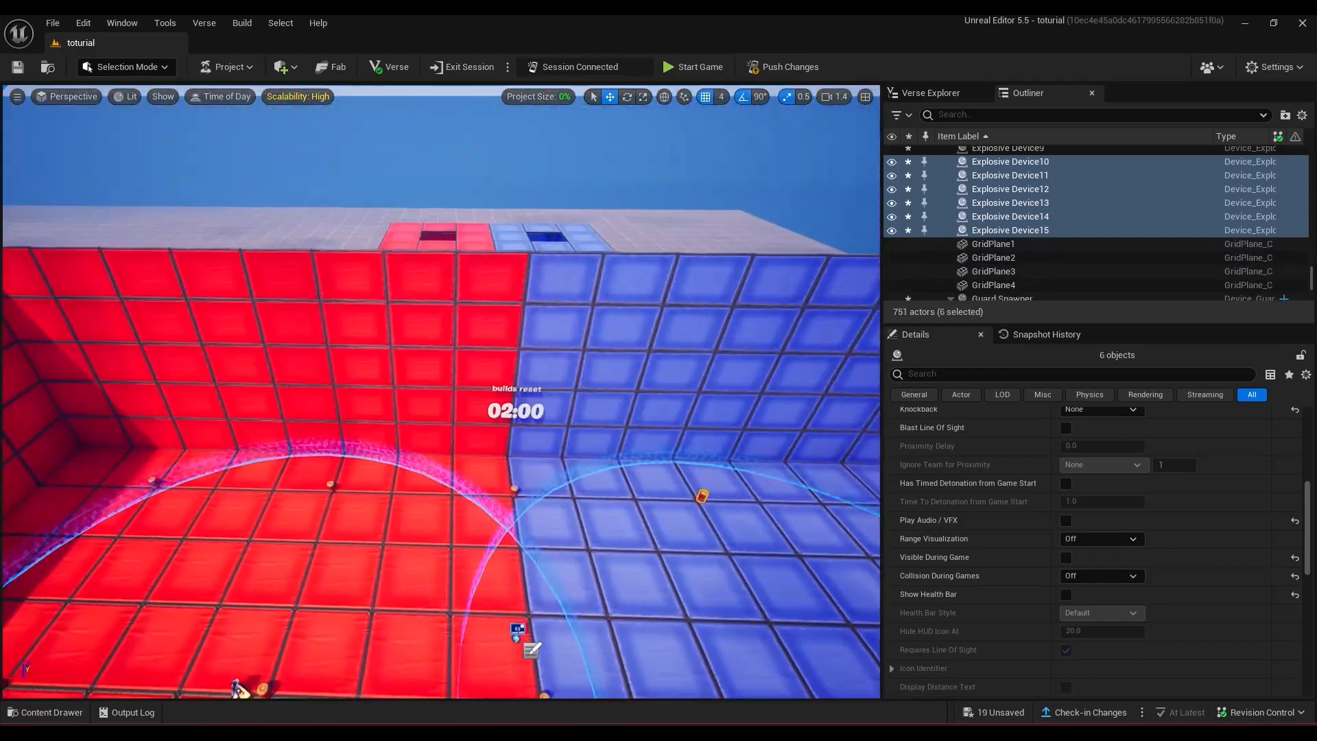
Select the timer device on the wall seam and push the changes to the live session.
key(w)
right_drag(205, 351, 357, 357)
click(211, 354)
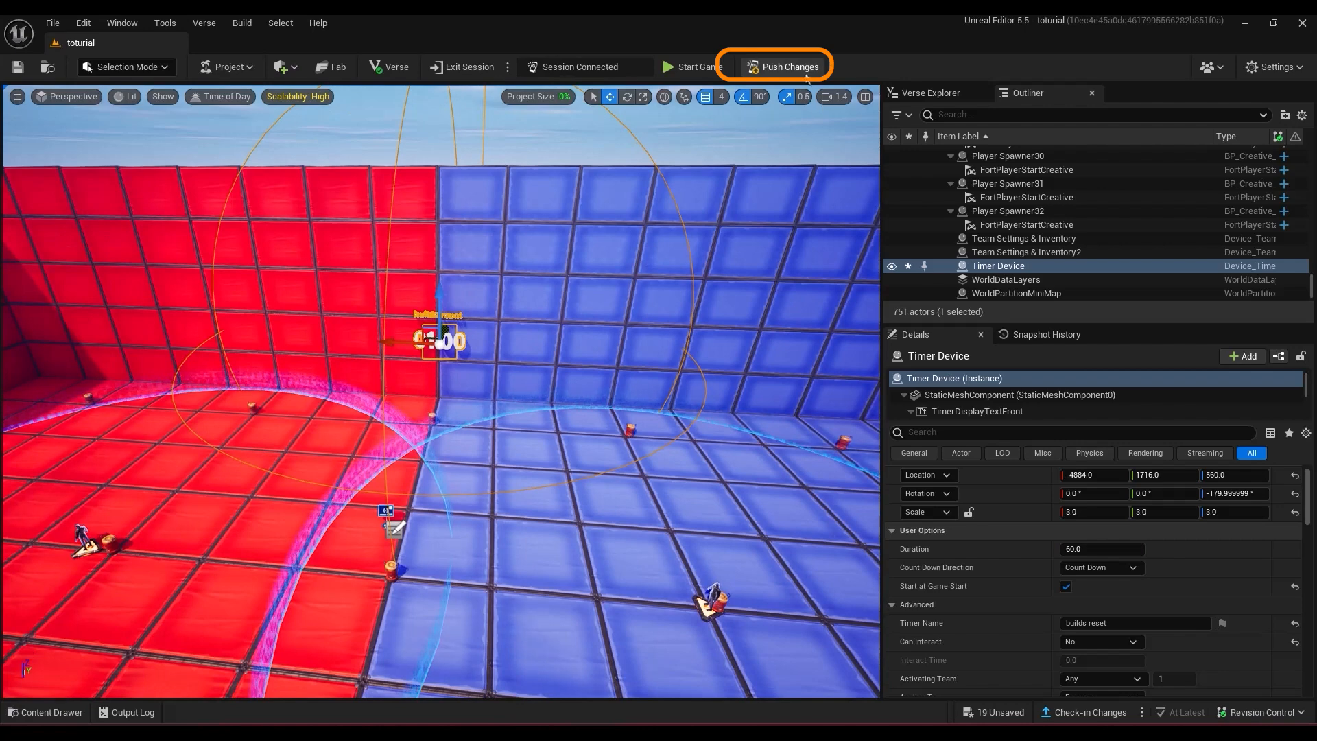
click(799, 70)
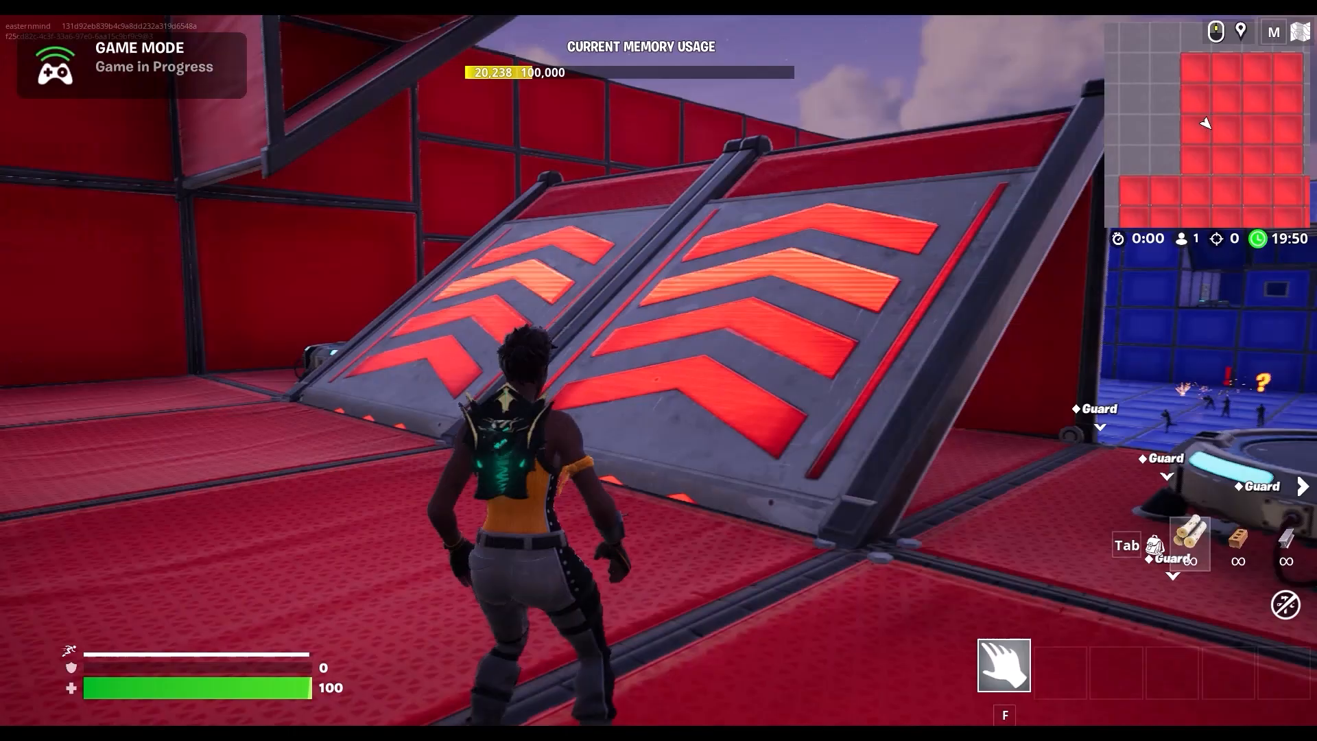
Test the build reset in the live session by placing wooden ramps and walls until the wall timer runs out, and open the game menu.
key(w)
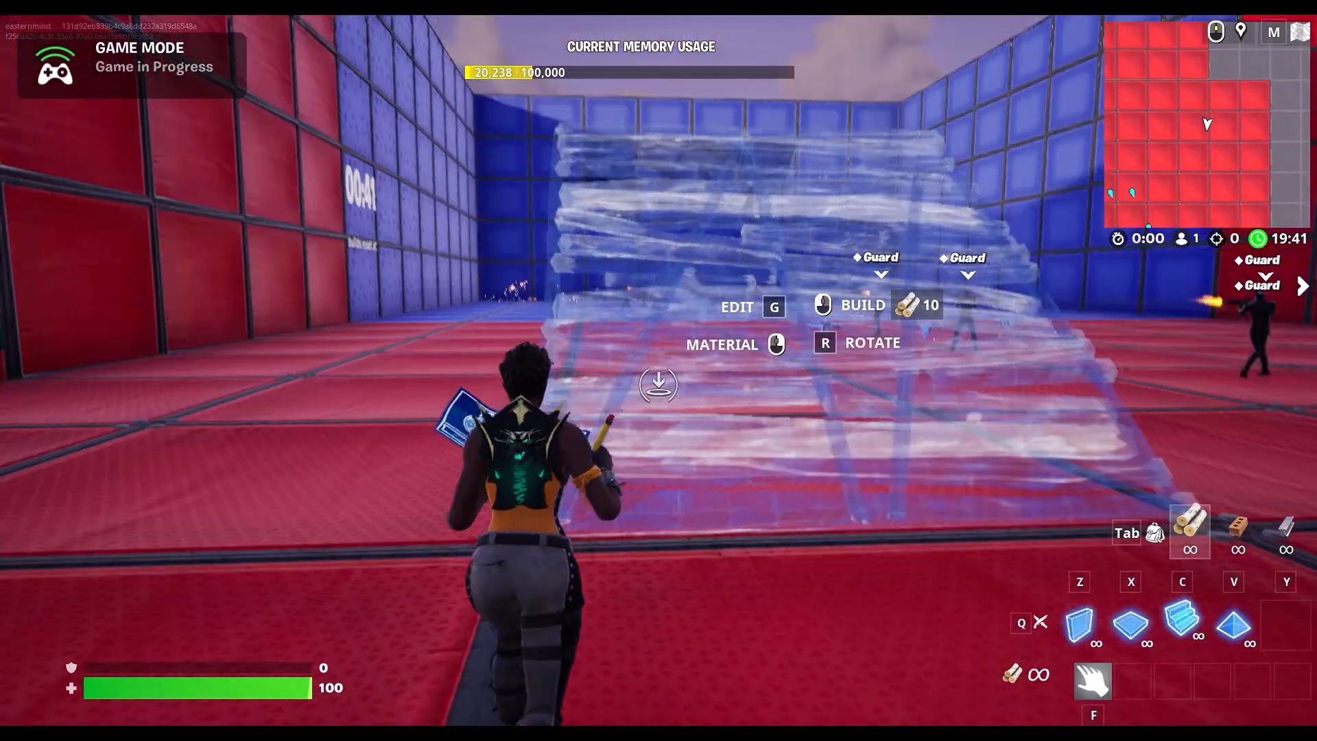
key(w)
click(659, 383)
key(q)
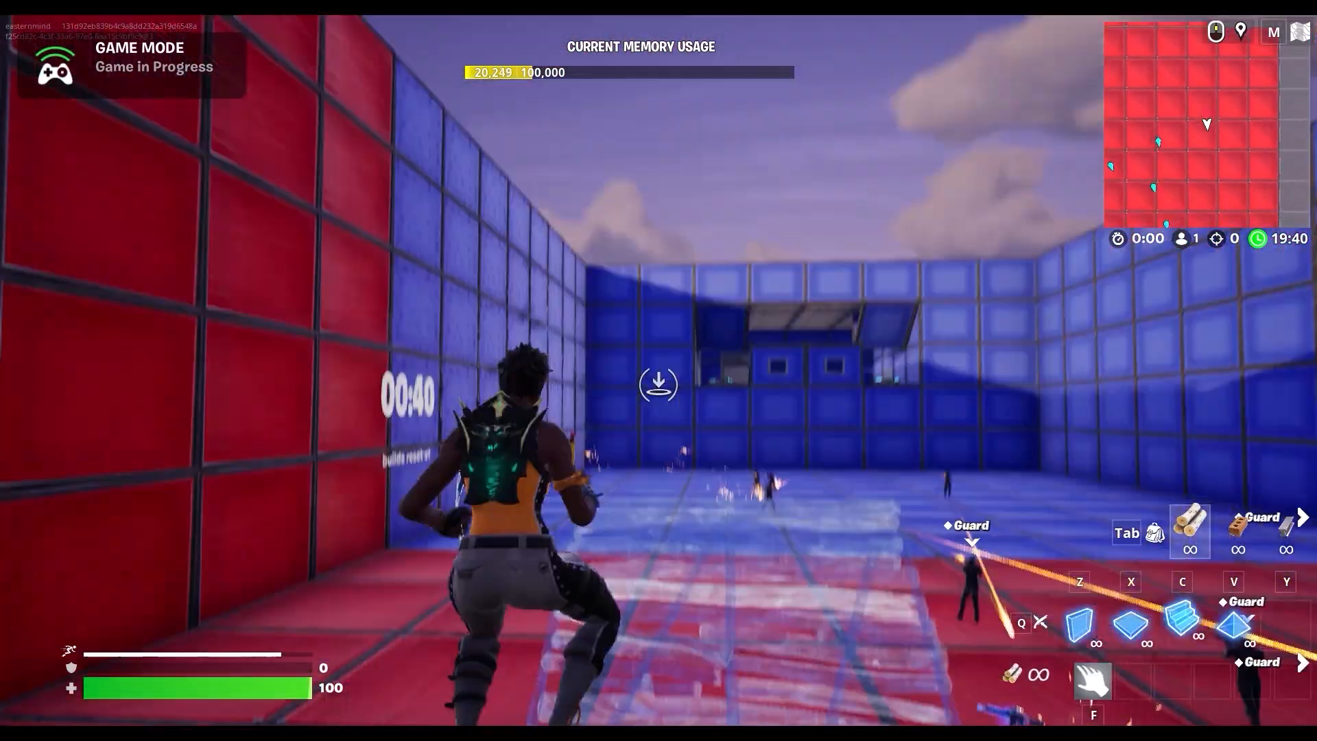
click(659, 384)
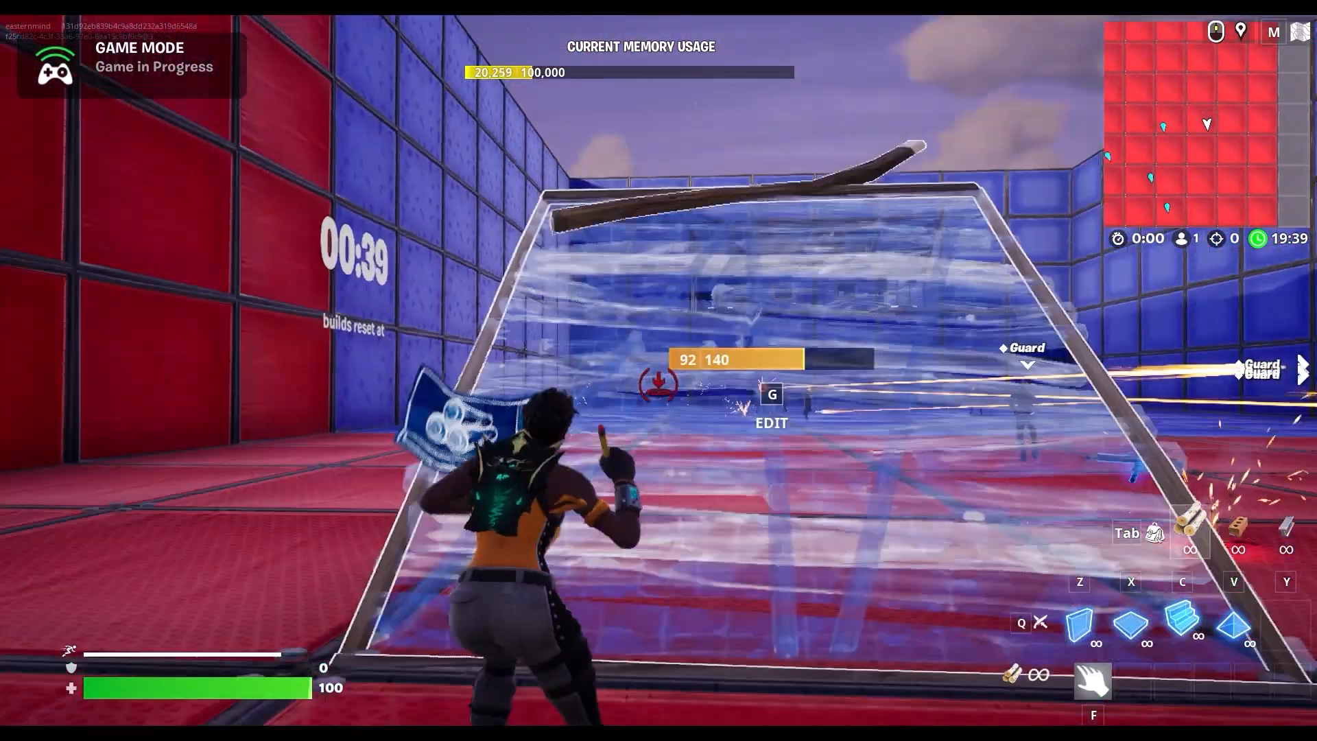
click(659, 384)
click(659, 384)
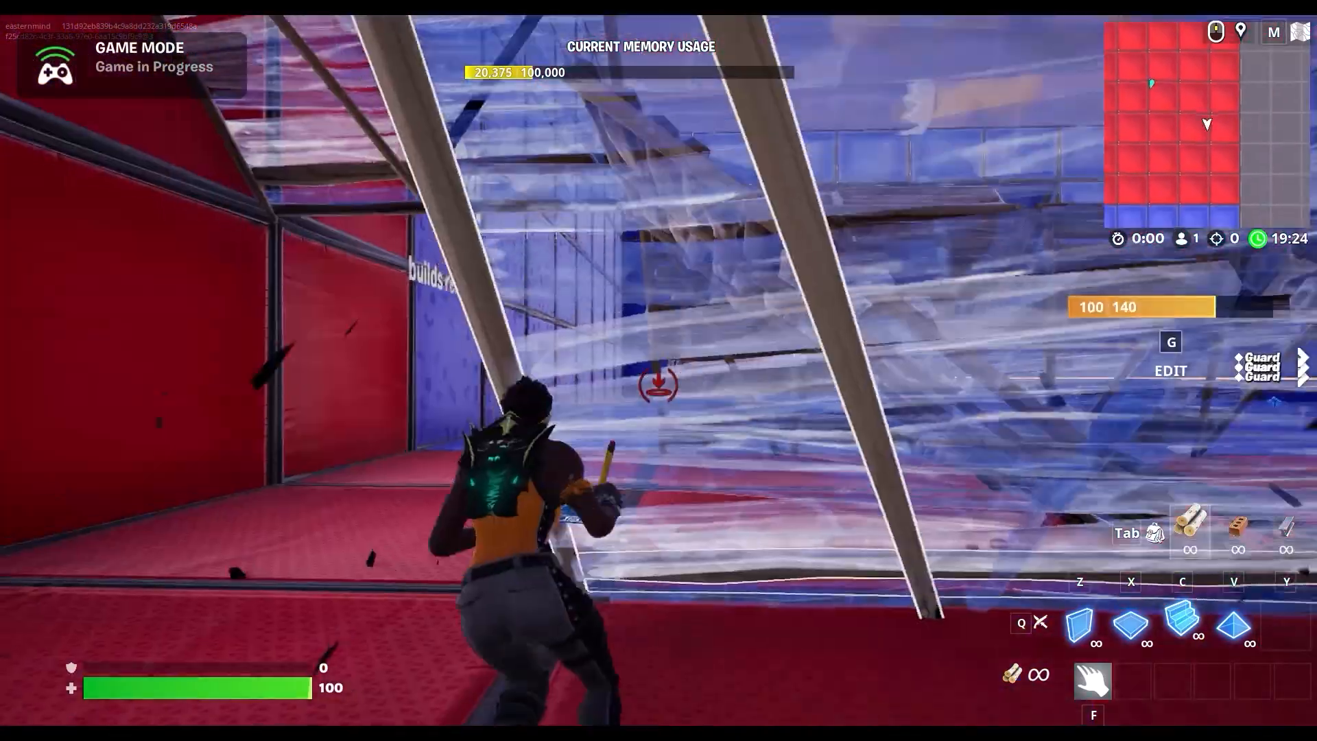
key(w)
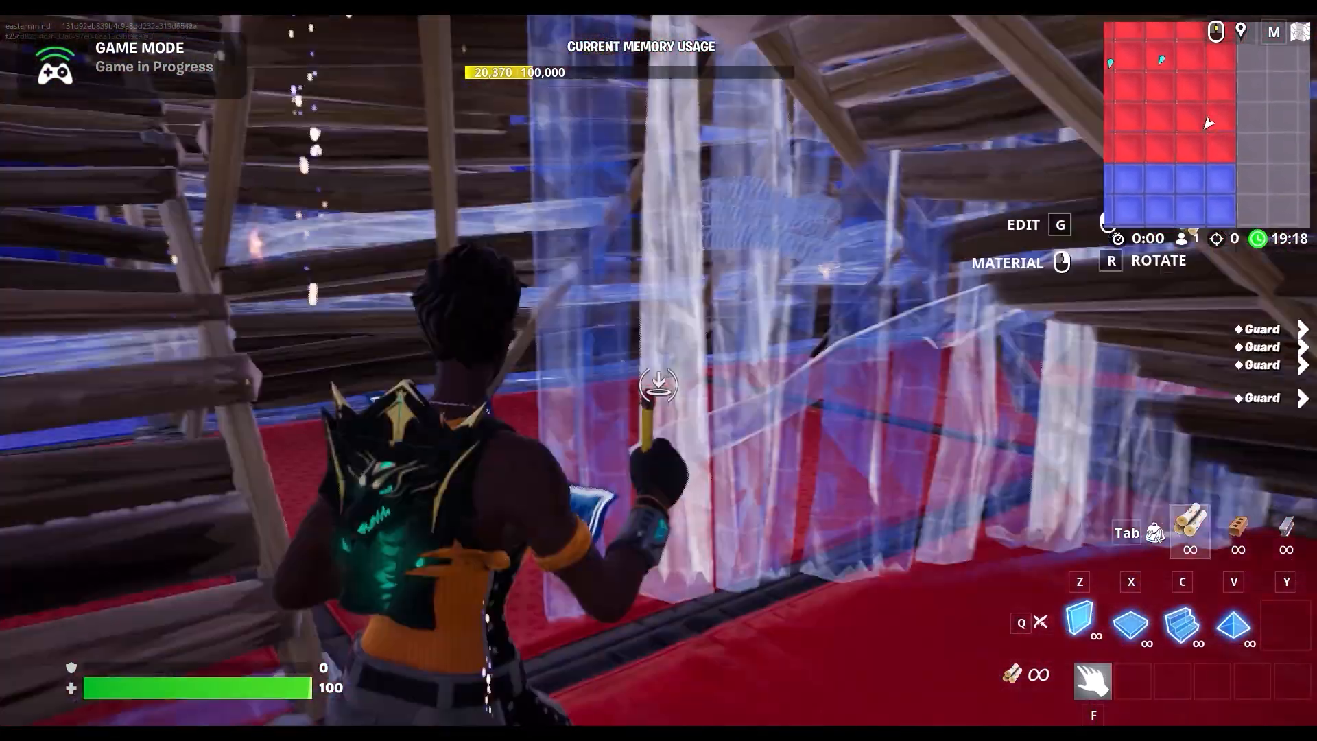
click(658, 384)
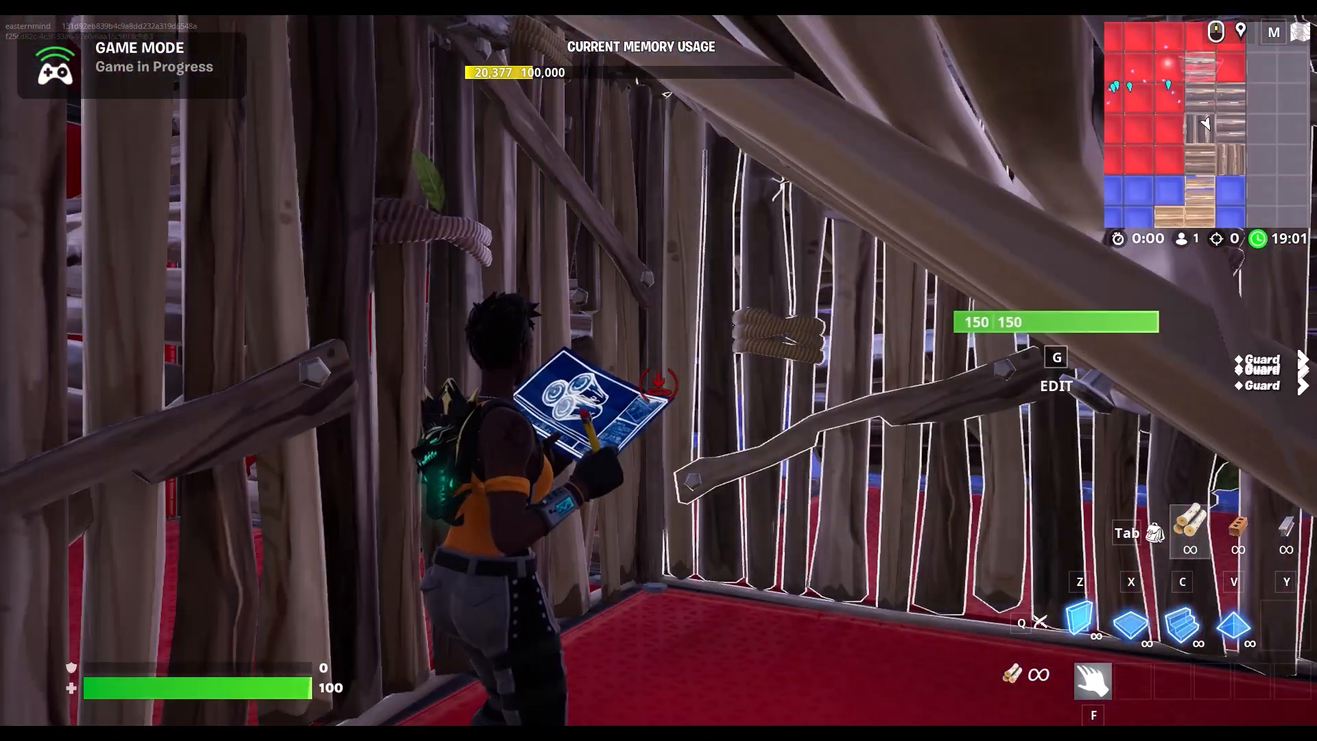
click(659, 384)
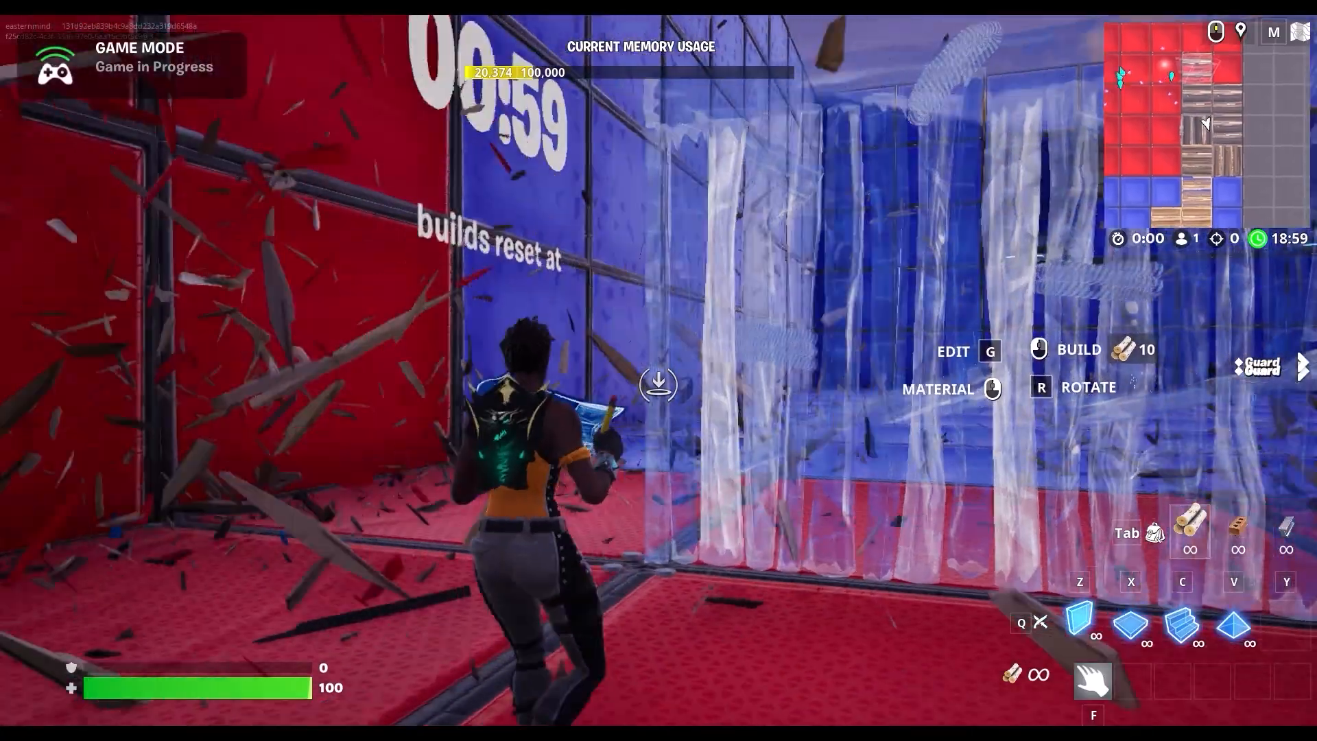
key(Escape)
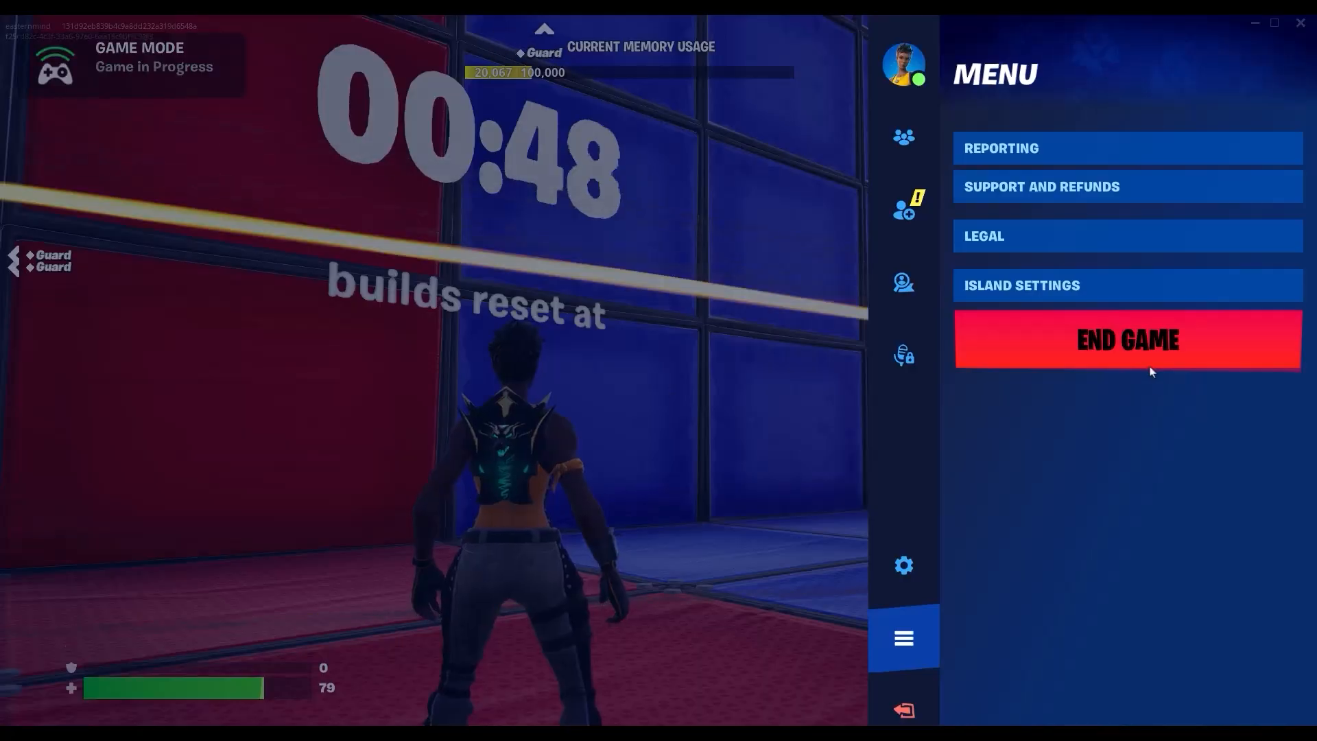
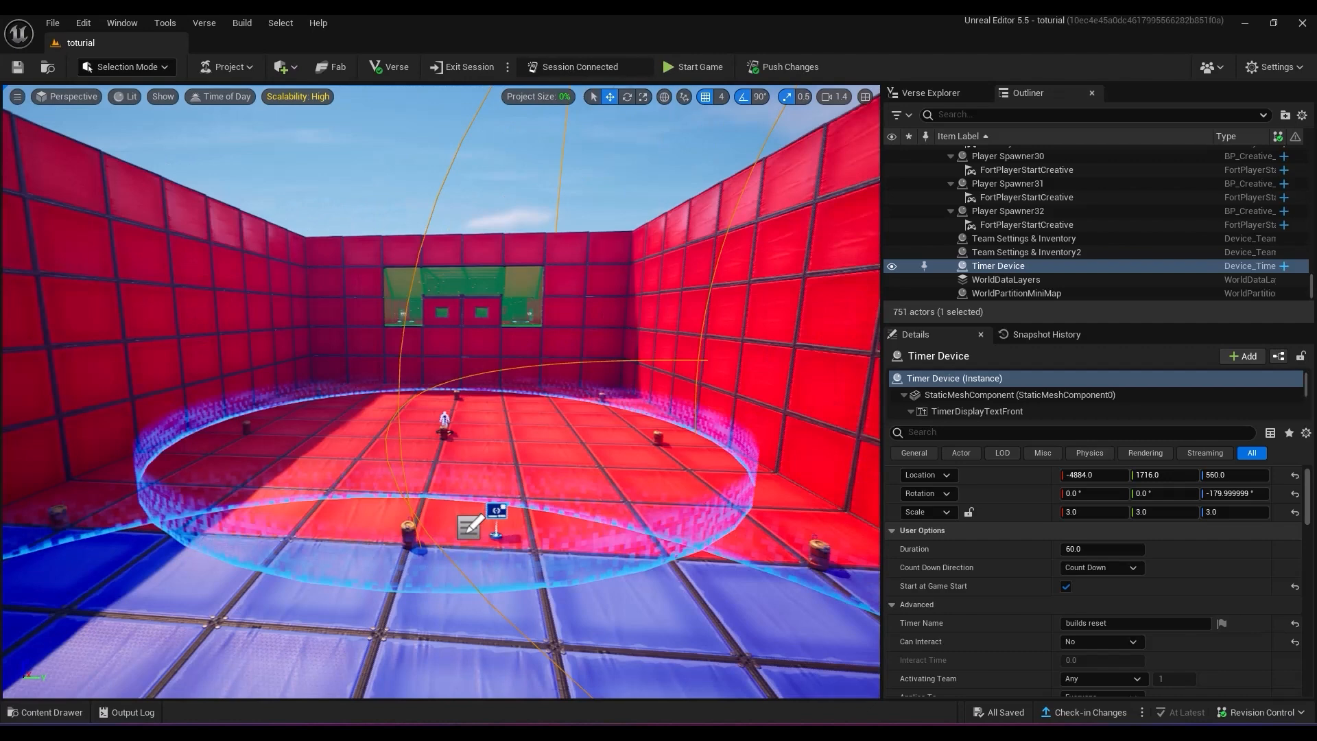
Duplicate the timer device onto the opposite blue-red wall seam, set its duration to 30 and name it "unlock door".
right_drag(441, 391, 535, 387)
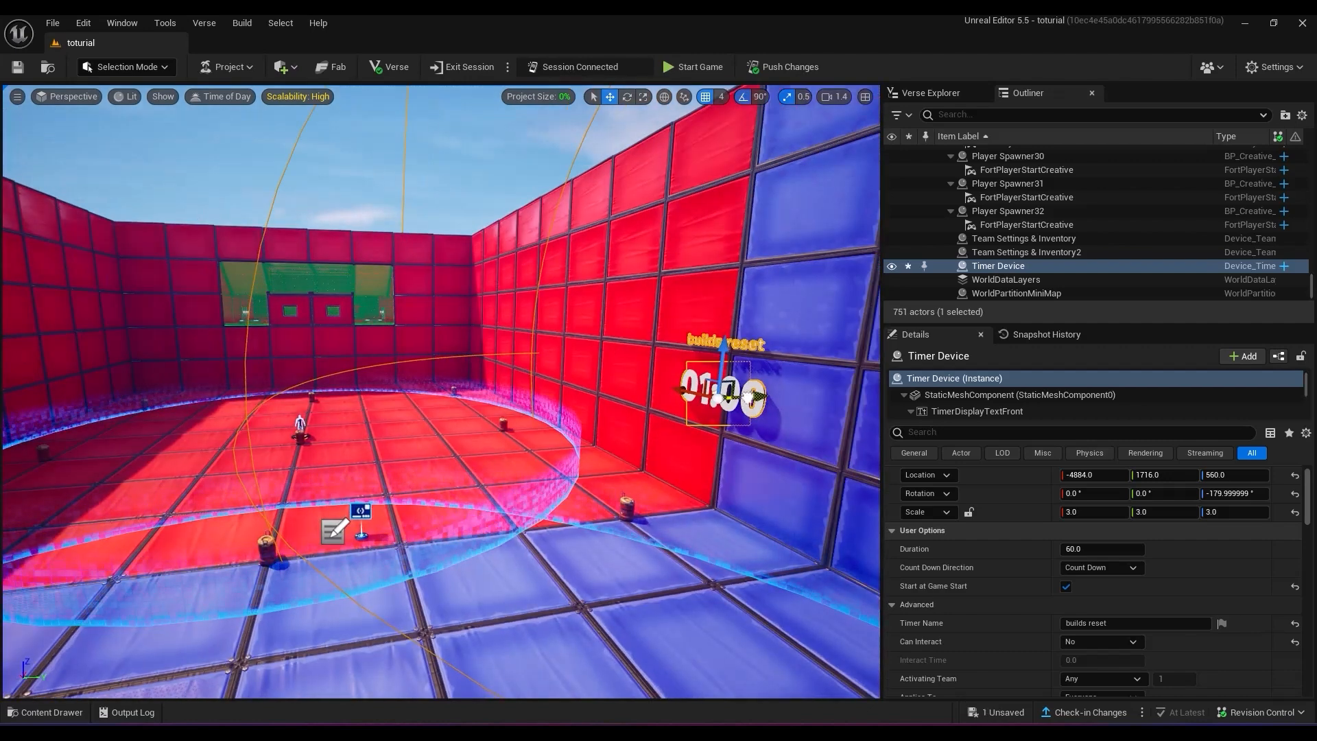
alt+drag(755, 396, 232, 393)
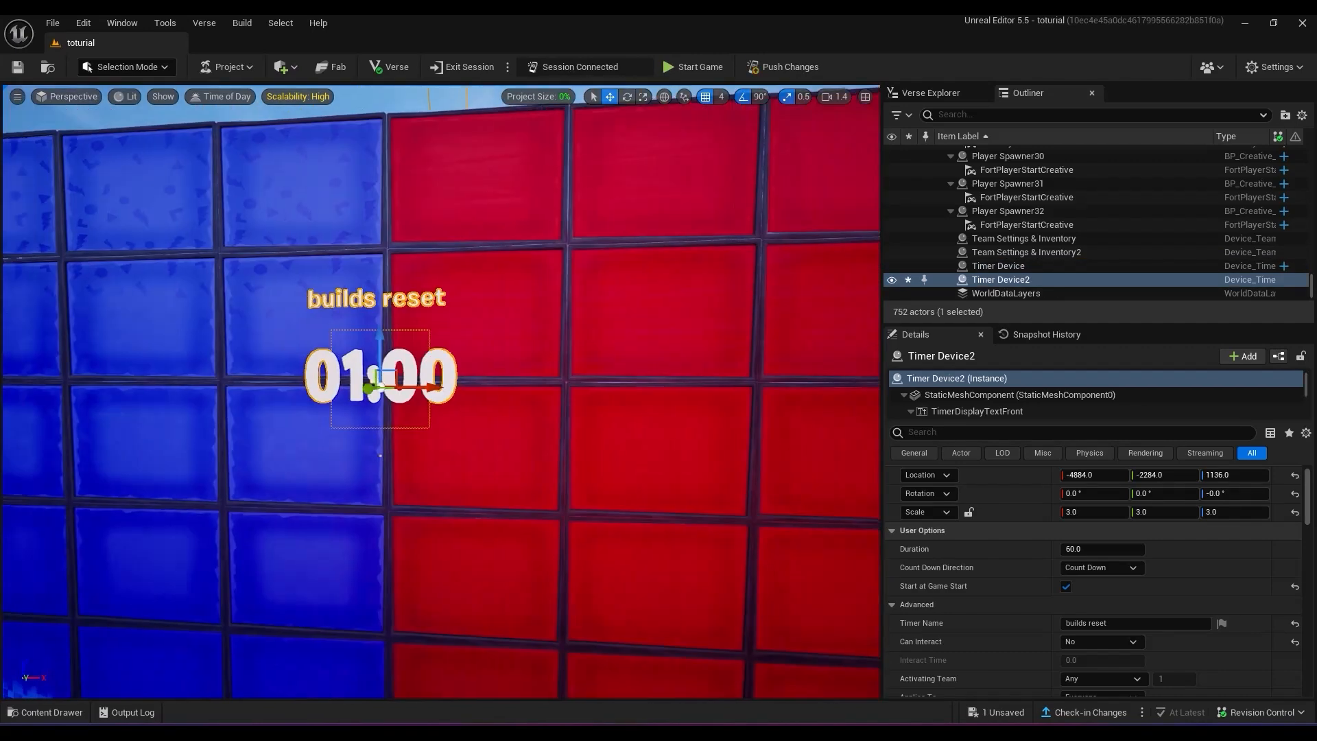
click(1098, 549)
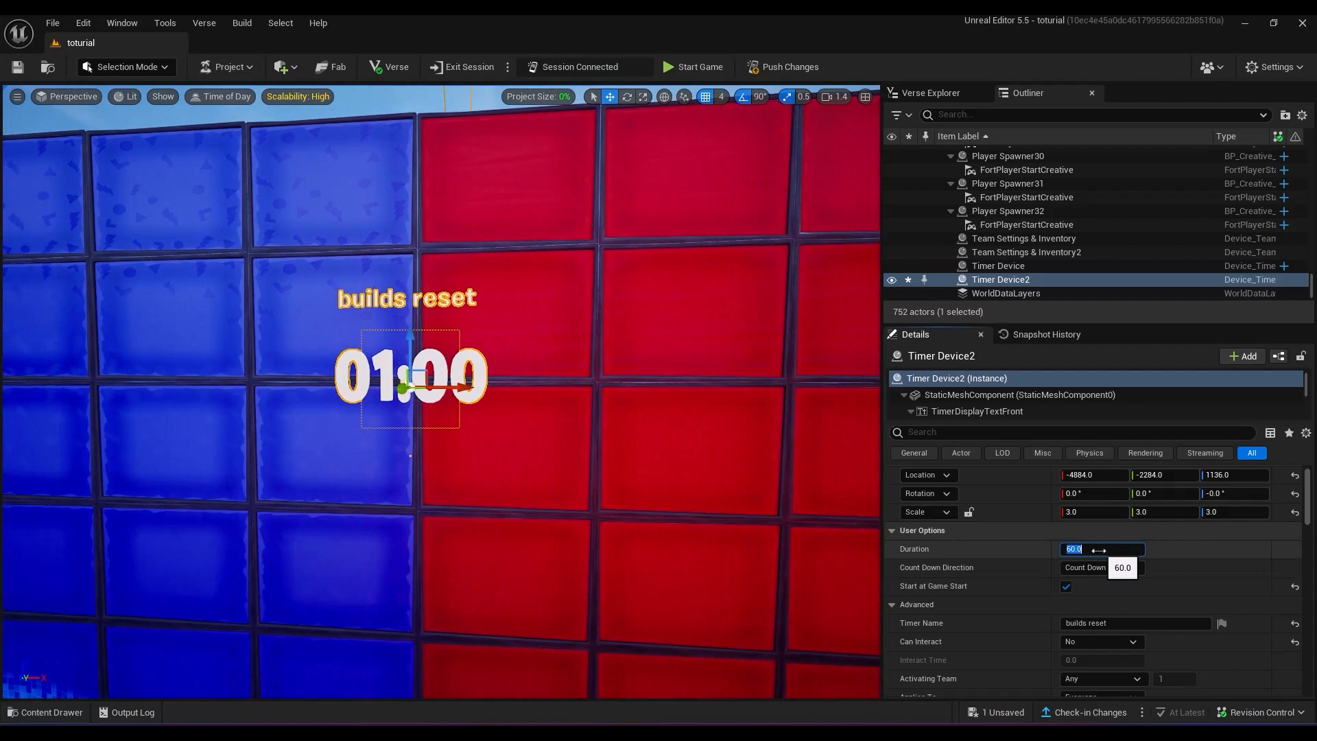
click(1125, 623)
text(unlo)
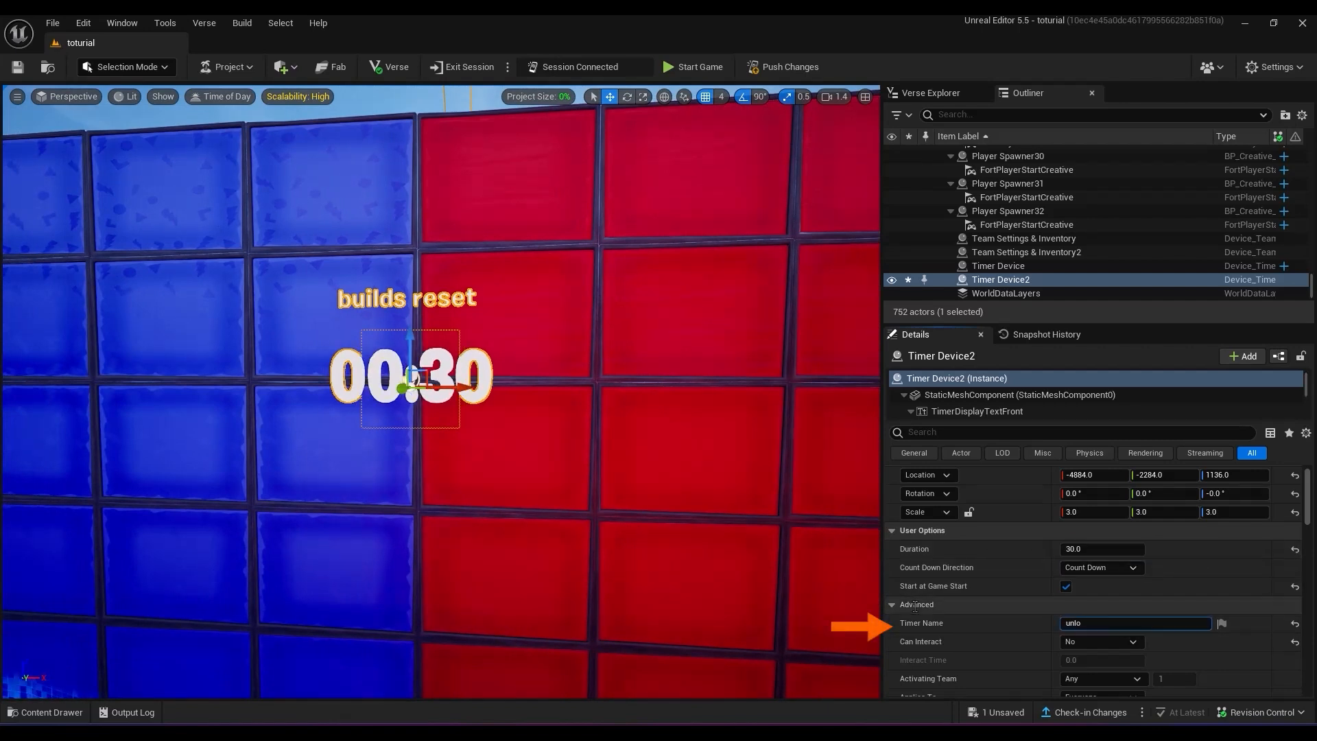
text(ck door)
key(Return)
Set the duplicated timer's running text to "unlock door at" and its completion behavior to Stop.
scroll(915, 607, down, 5)
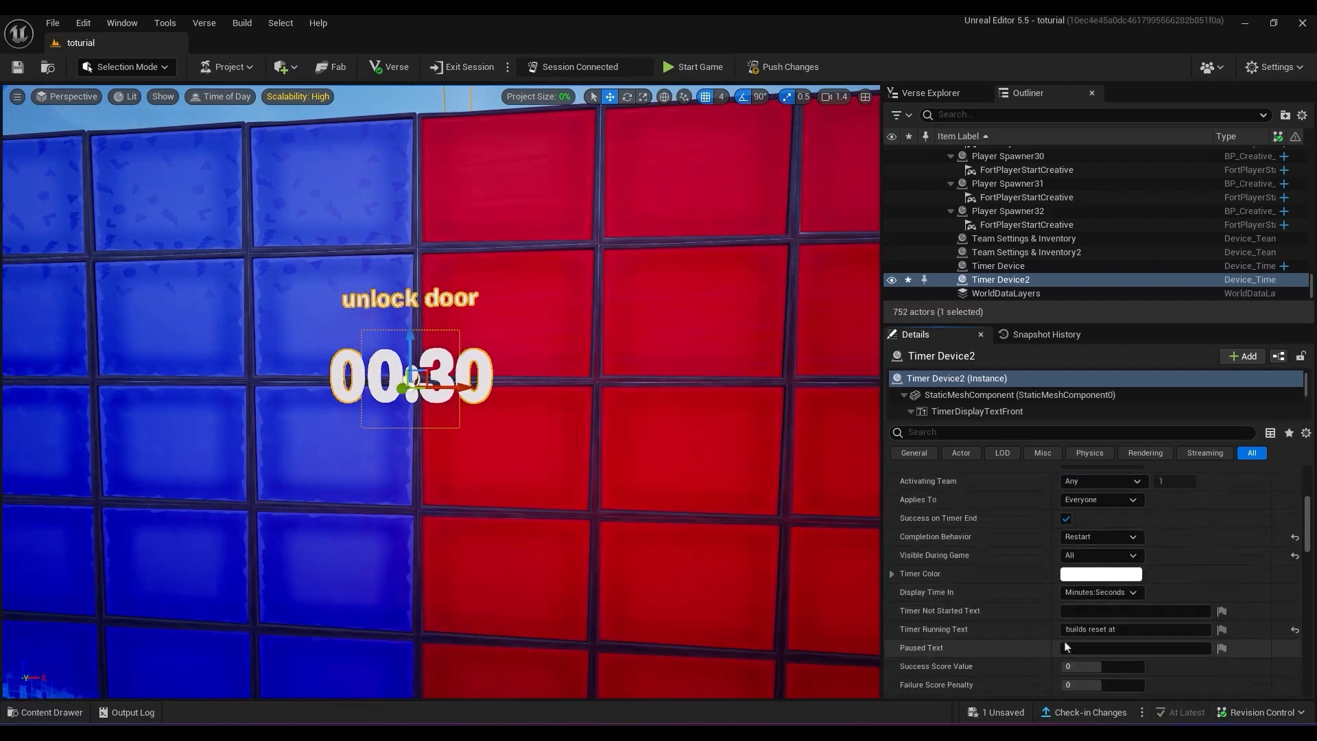
drag(1110, 627, 1036, 627)
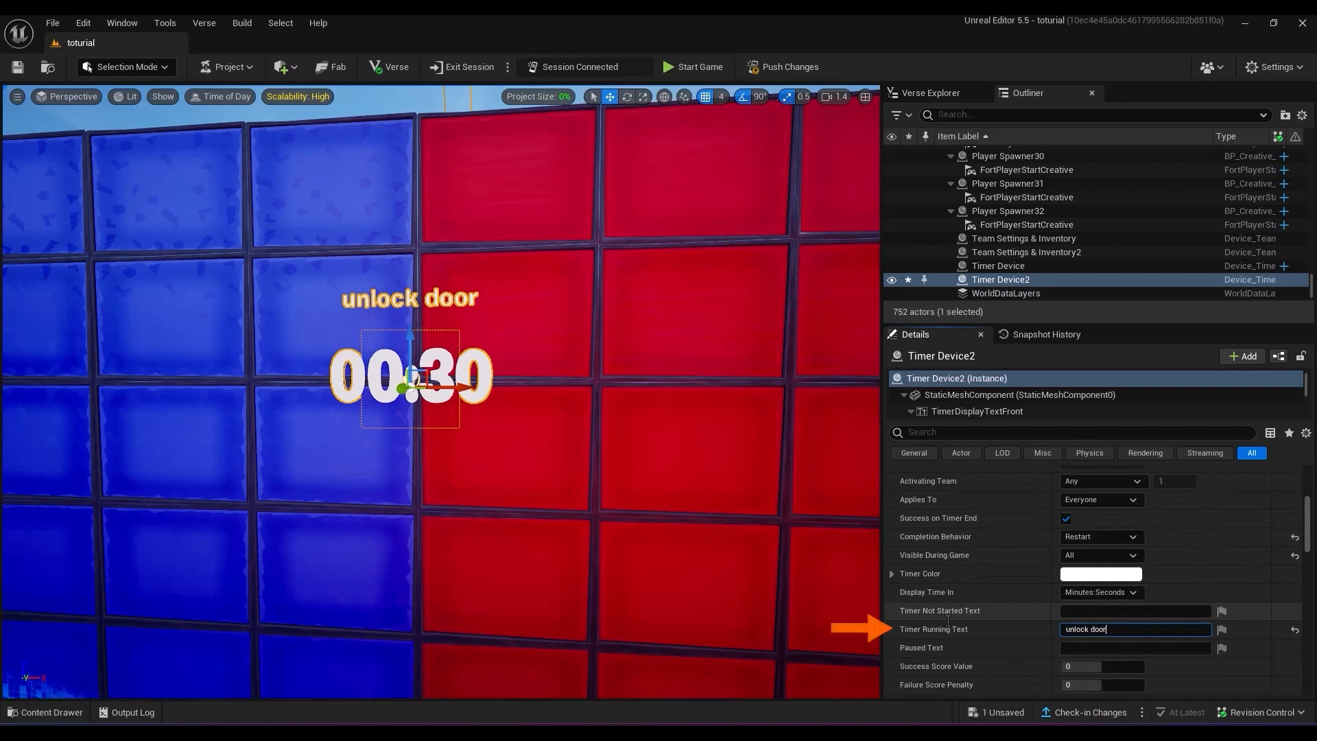
text(unlock door at)
click(1016, 582)
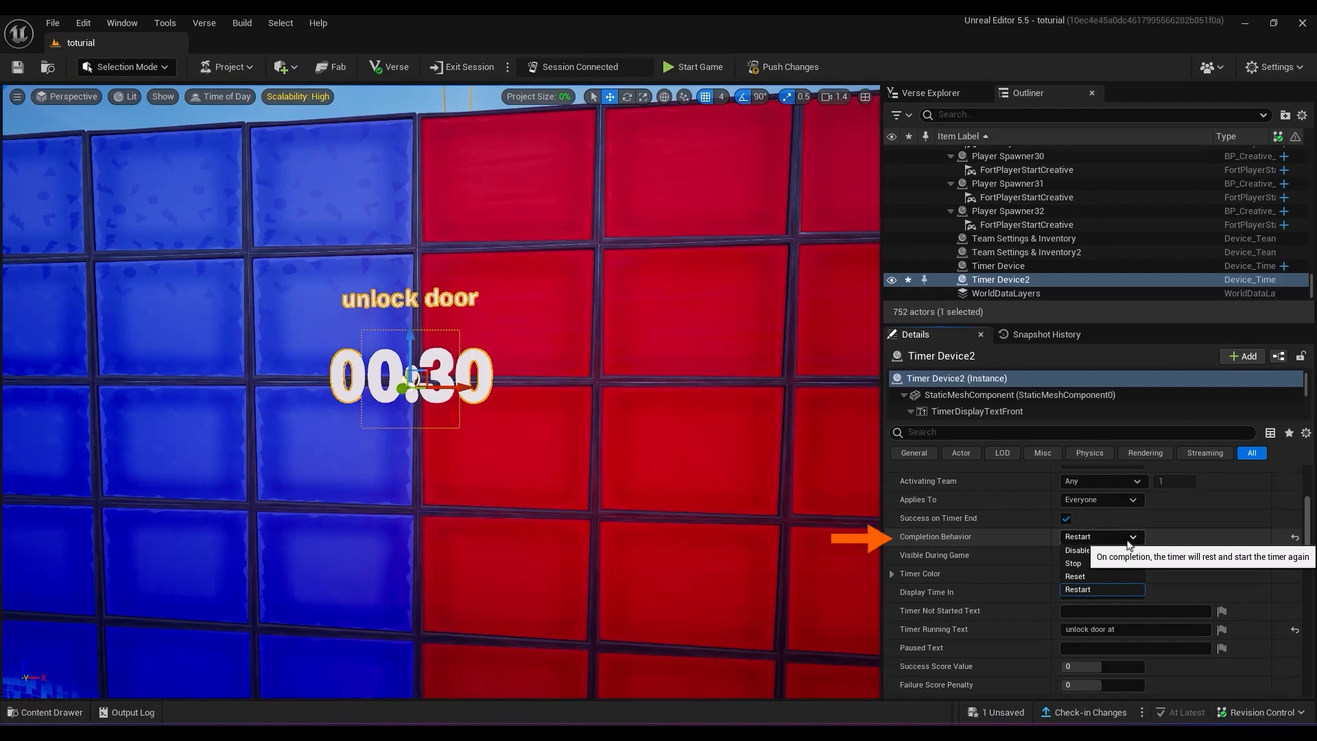
click(1090, 590)
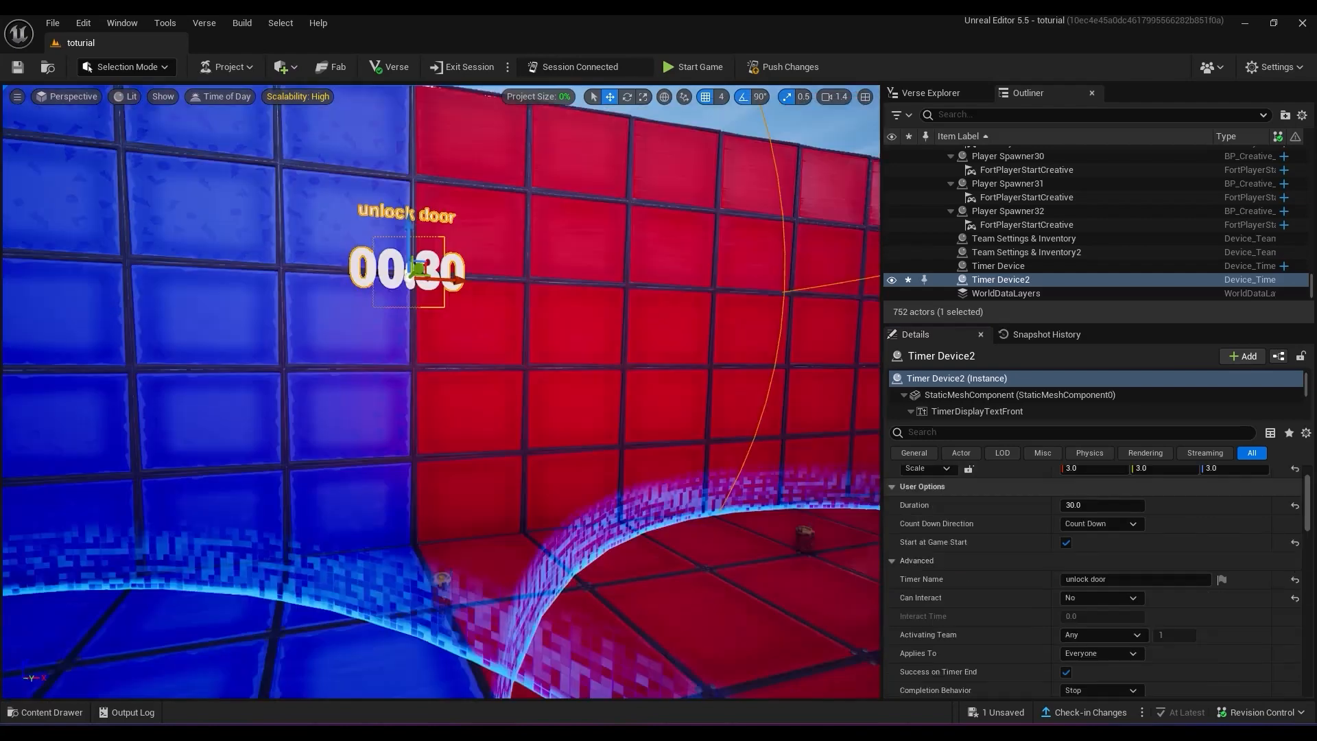
Delete the lower wall tiles beneath the unlock door timer to make an opening and place a Barrier Device outside it.
click(371, 432)
ctrl+click(370, 505)
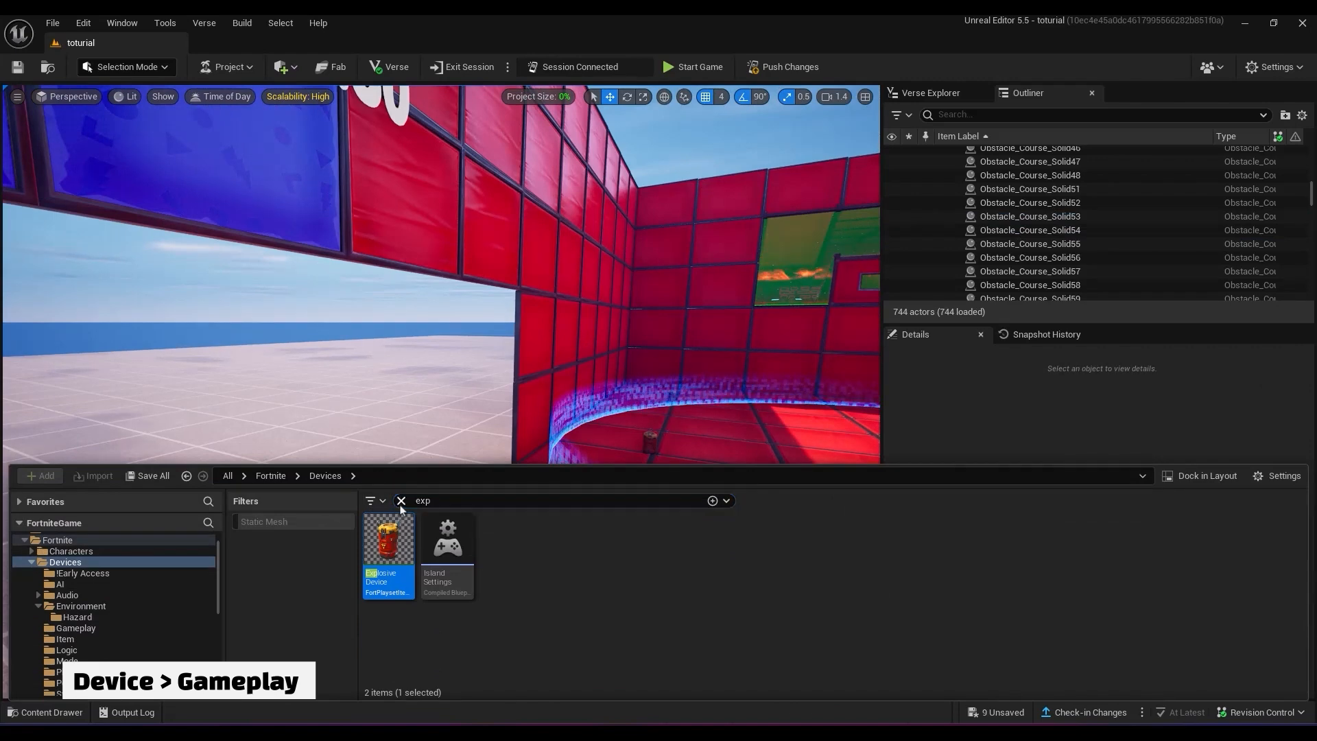
click(401, 502)
click(86, 628)
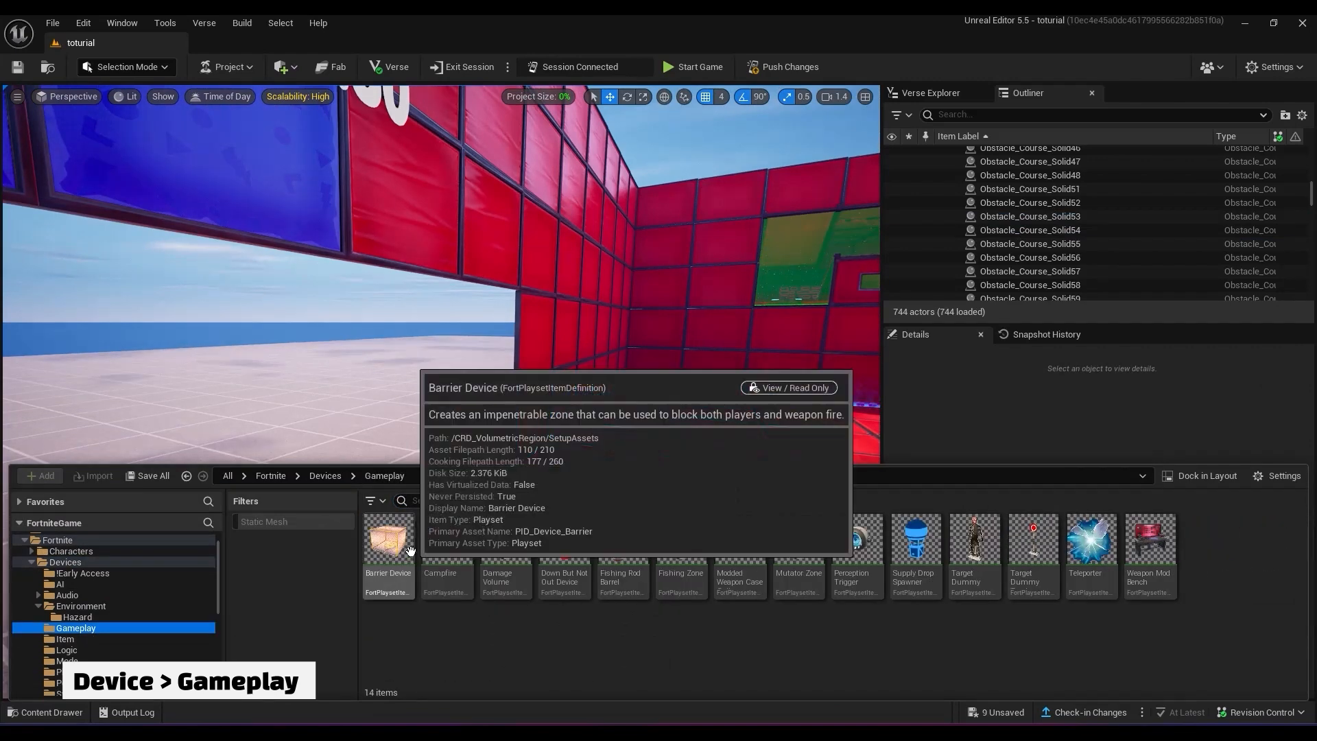
drag(384, 542, 122, 481)
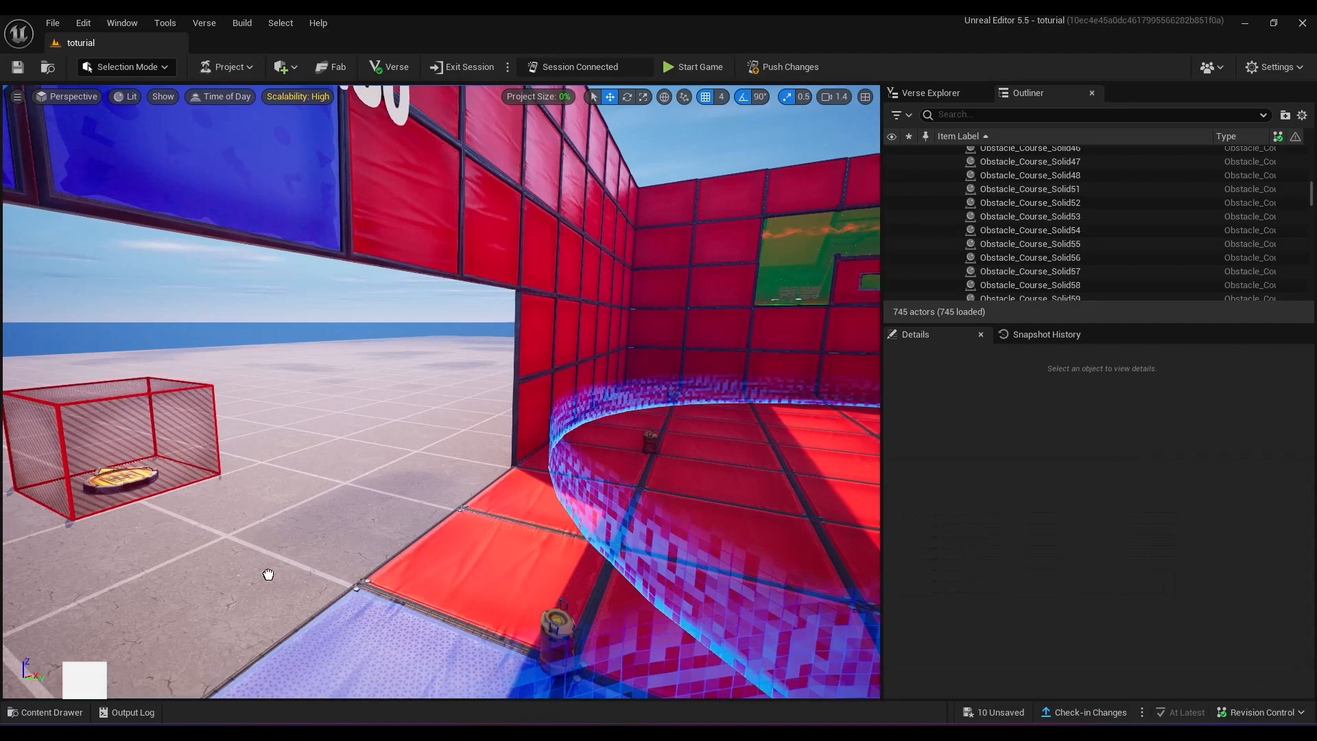
Position the barrier outside the wall opening and set its height to 2 and its width to 4.
key(a)
right_drag(268, 574, 343, 617)
key(s)
drag(435, 422, 351, 426)
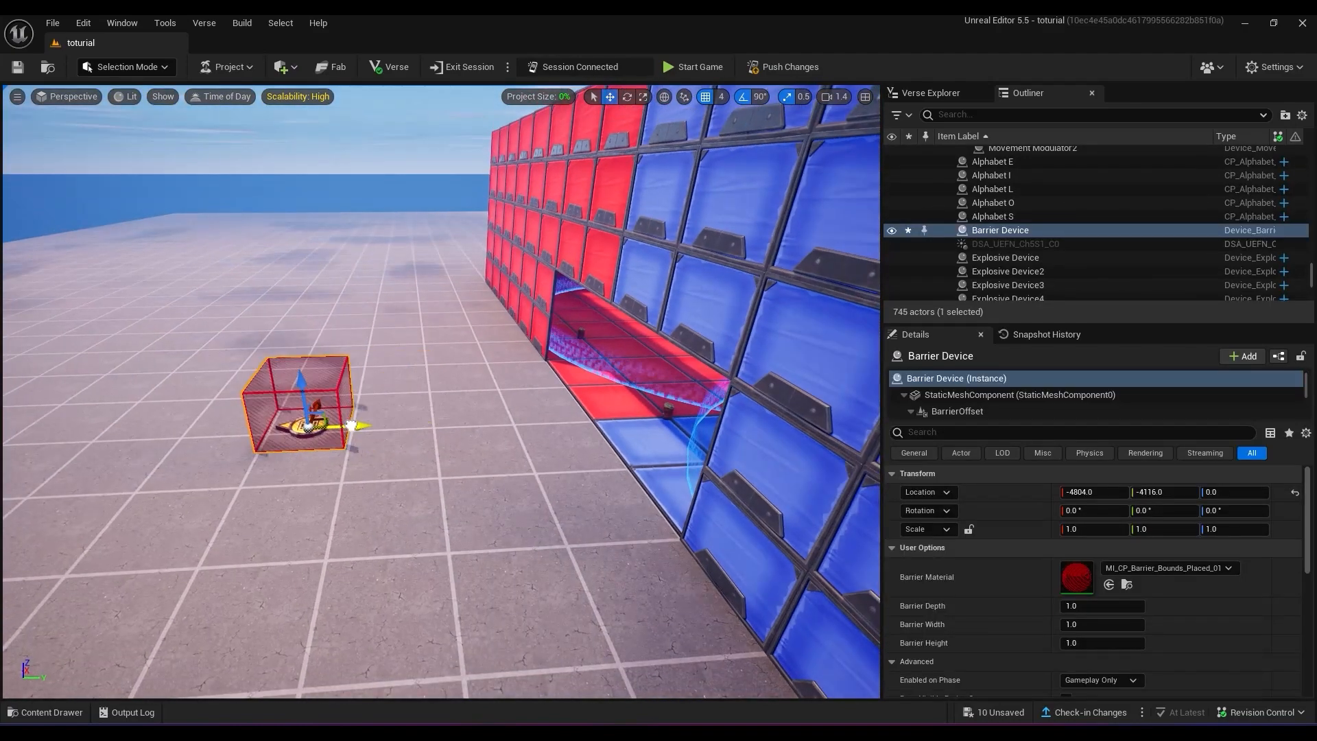
click(1095, 644)
text(2)
key(Return)
click(1102, 624)
text(4)
key(Return)
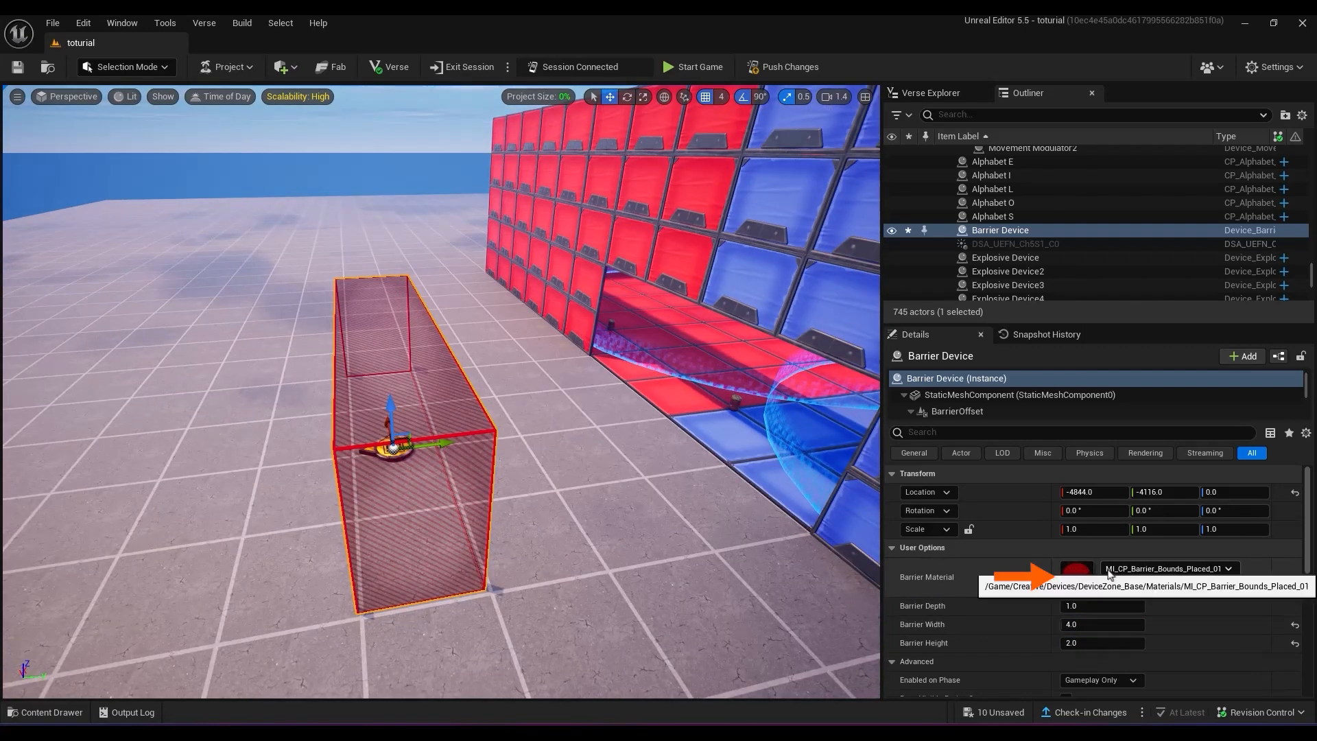
Change the barrier's material to the black M_C_Cube_Black_R_EliminationVolume.
click(1110, 575)
text(bla)
click(1191, 397)
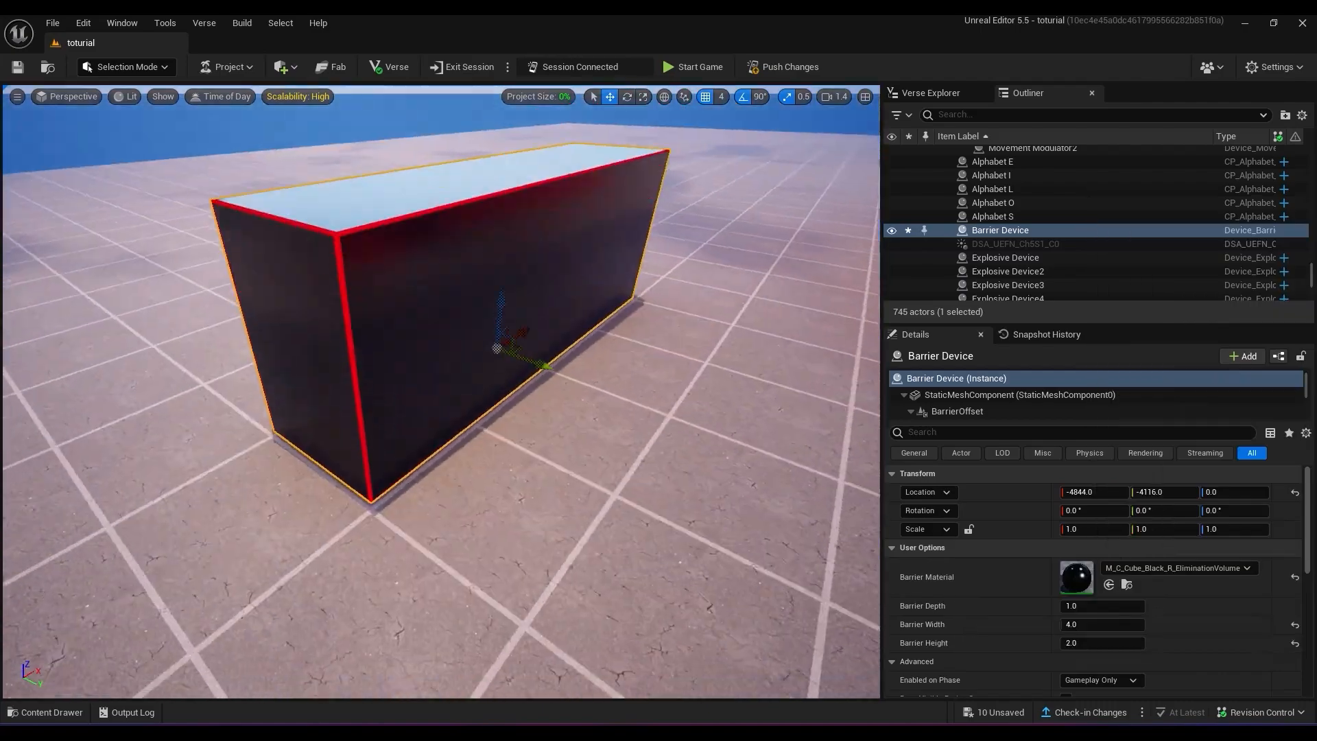
Set the duplicated side barrier's depth to 4 and position it between the long barrier and the arena wall.
click(1097, 604)
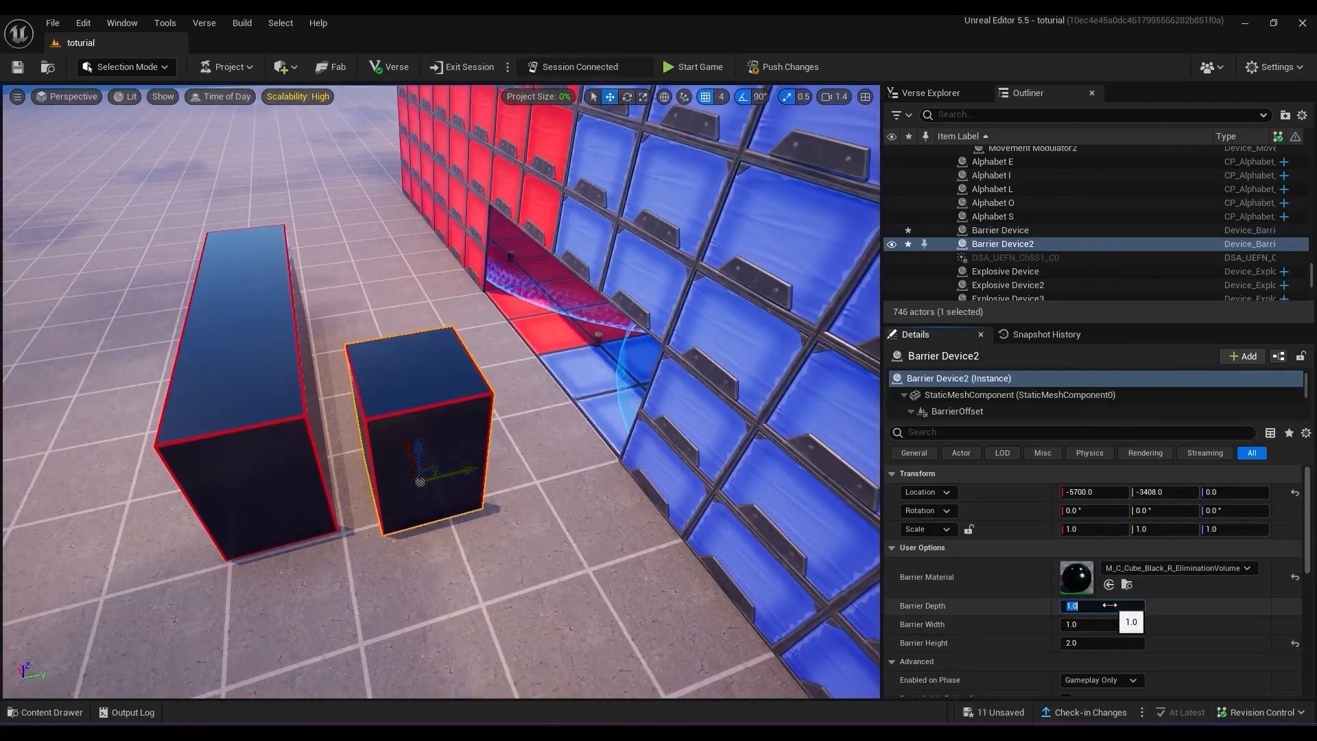
text(2)
key(Return)
text(3)
key(Return)
drag(432, 465, 526, 525)
click(1101, 606)
text(4)
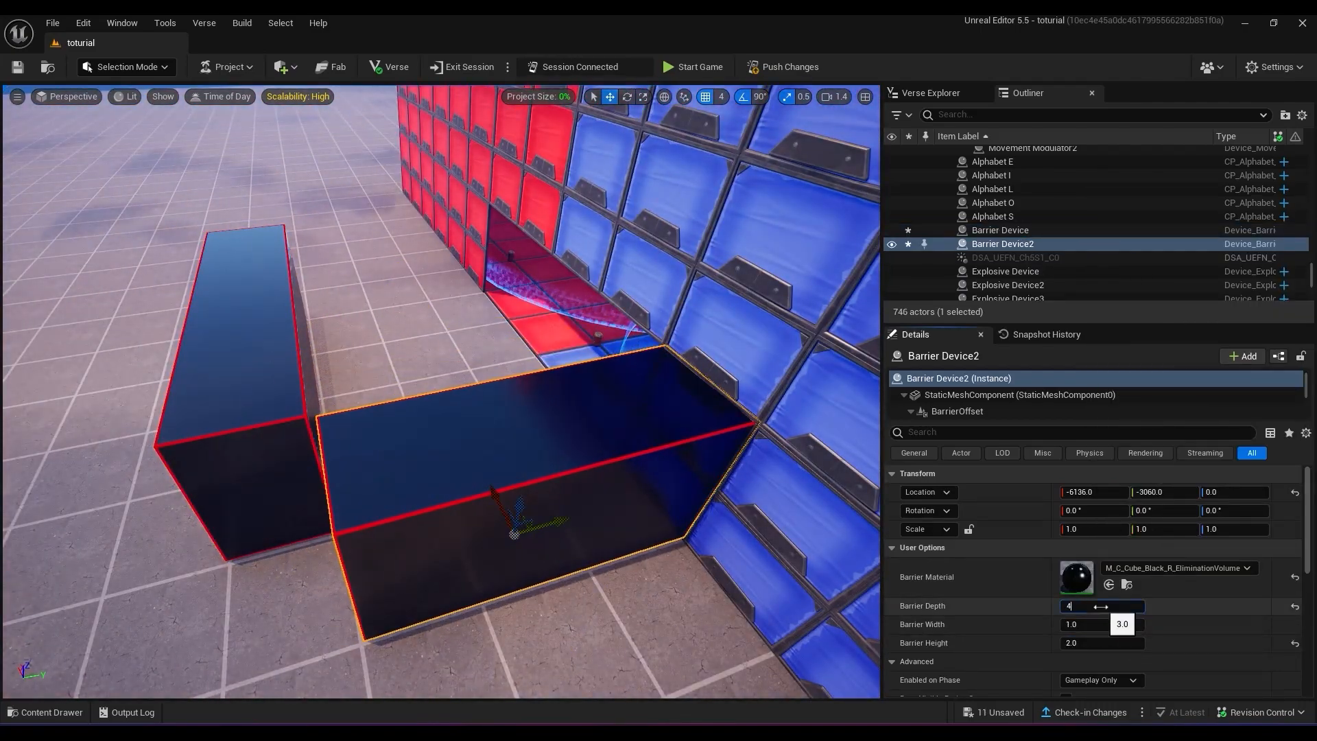
key(Return)
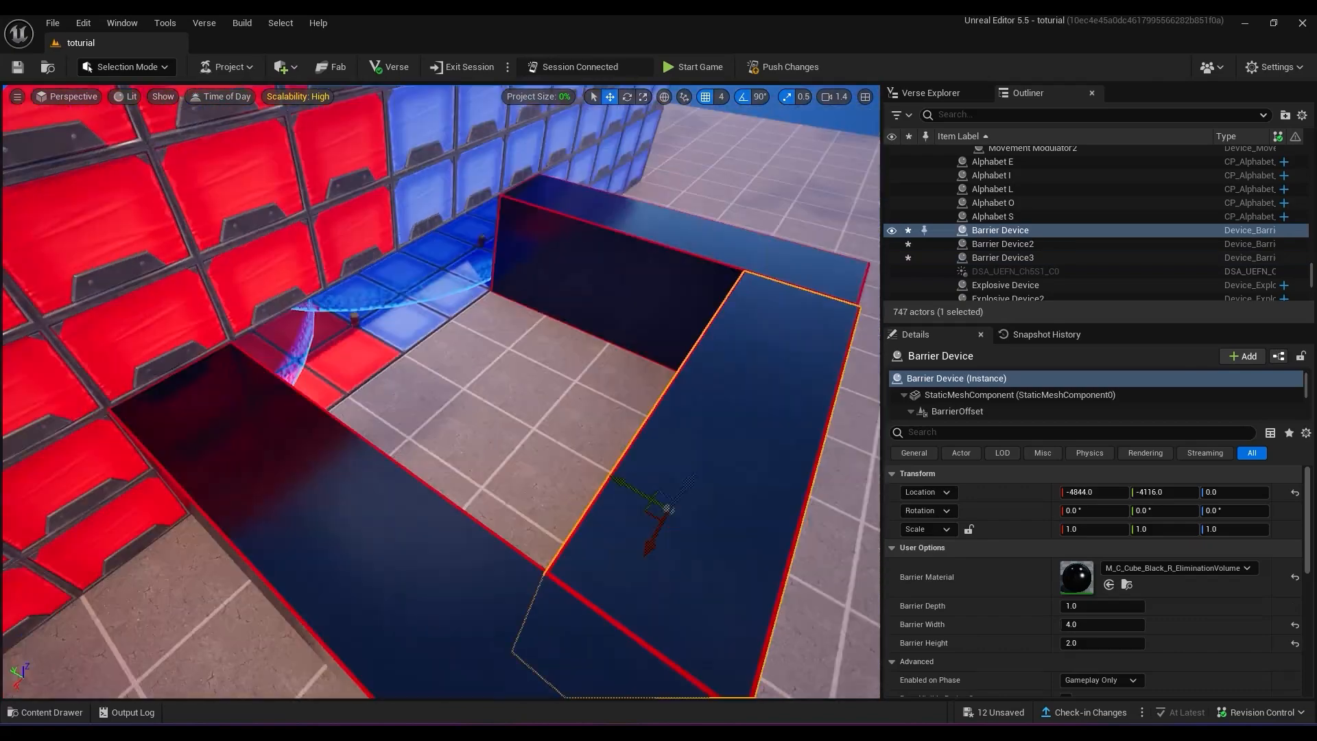
Select the four outer red and blue floor tiles at the opening and duplicate them outward to floor the barrier room.
right_drag(444, 294, 321, 298)
click(514, 338)
ctrl+click(439, 334)
ctrl+click(372, 332)
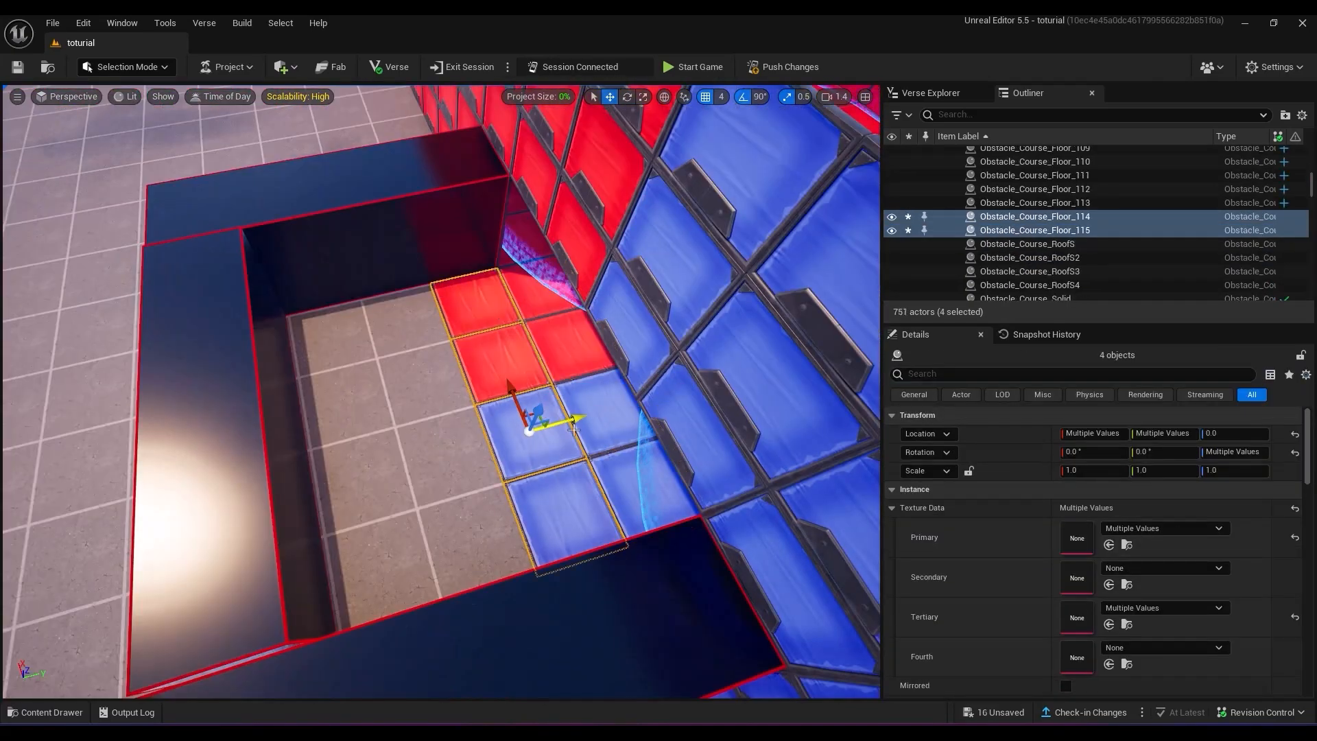
alt+drag(572, 426, 412, 455)
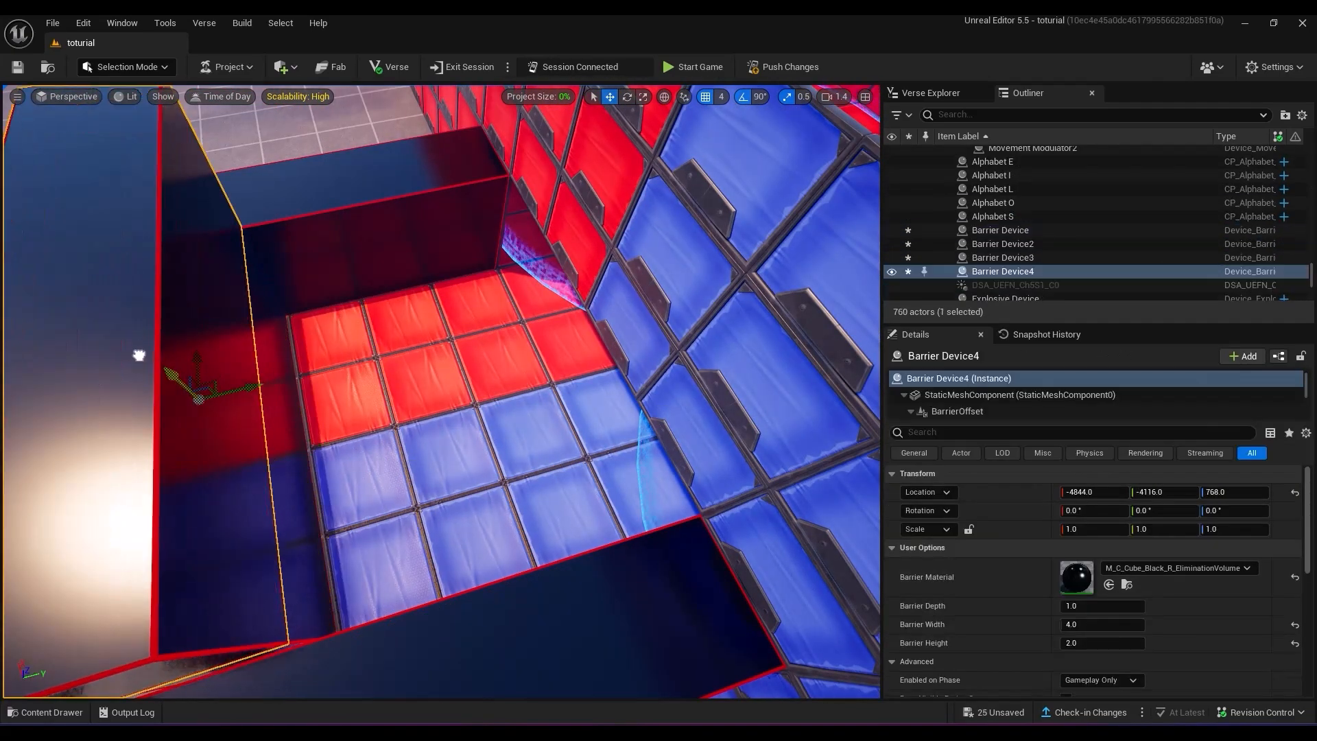
Set the raised barrier copy's height to 1 and depth to 4, and move it over the room as a ceiling.
click(1101, 624)
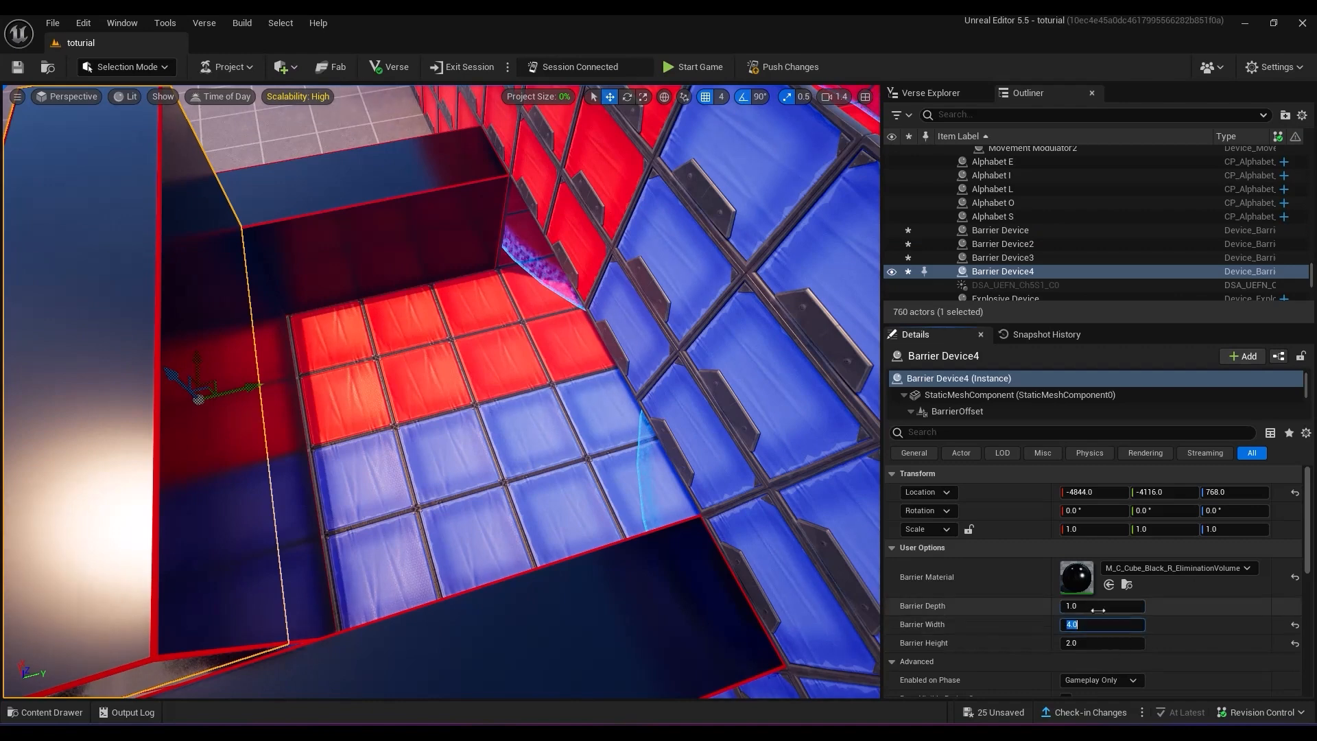
click(1088, 645)
text(1)
key(Return)
click(1078, 607)
text(4)
key(Return)
right_drag(826, 632, 871, 628)
drag(185, 467, 322, 439)
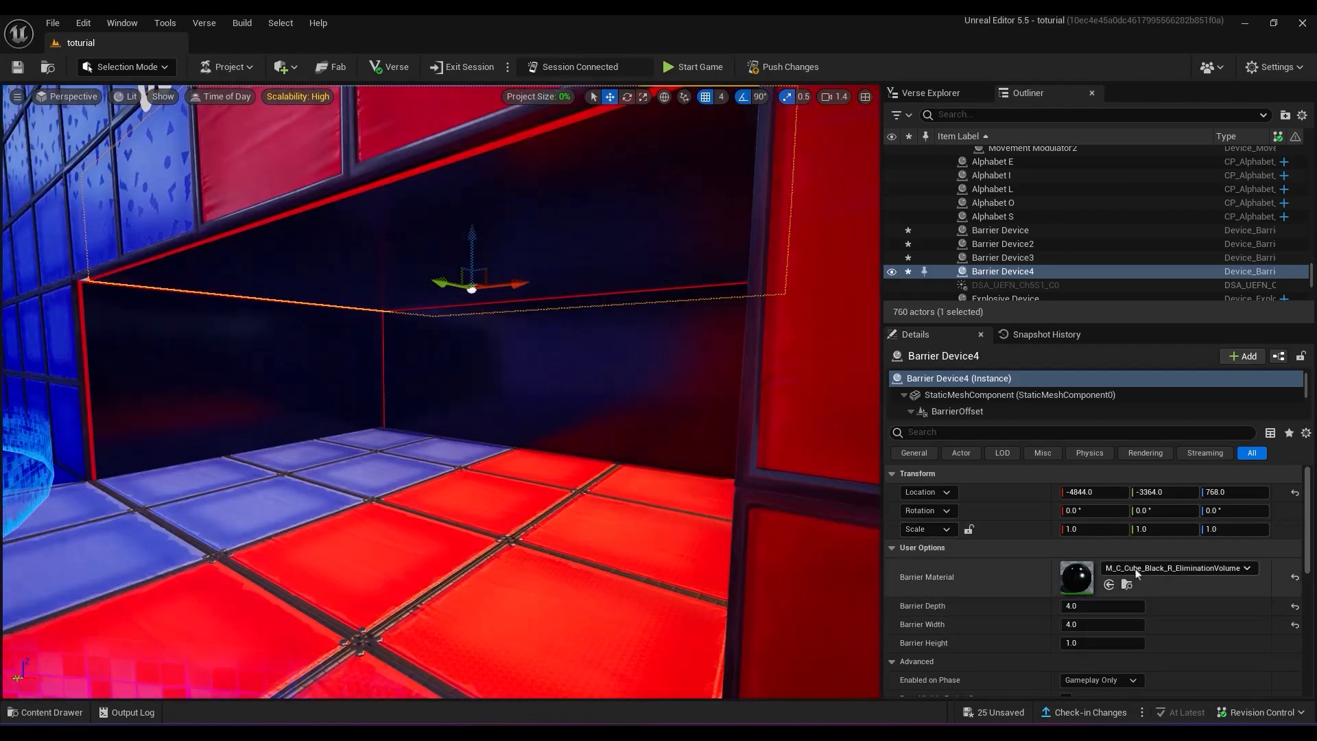
Change the ceiling barrier's material to M Barrier BoundsTranslucent 01.
click(1135, 573)
text(t)
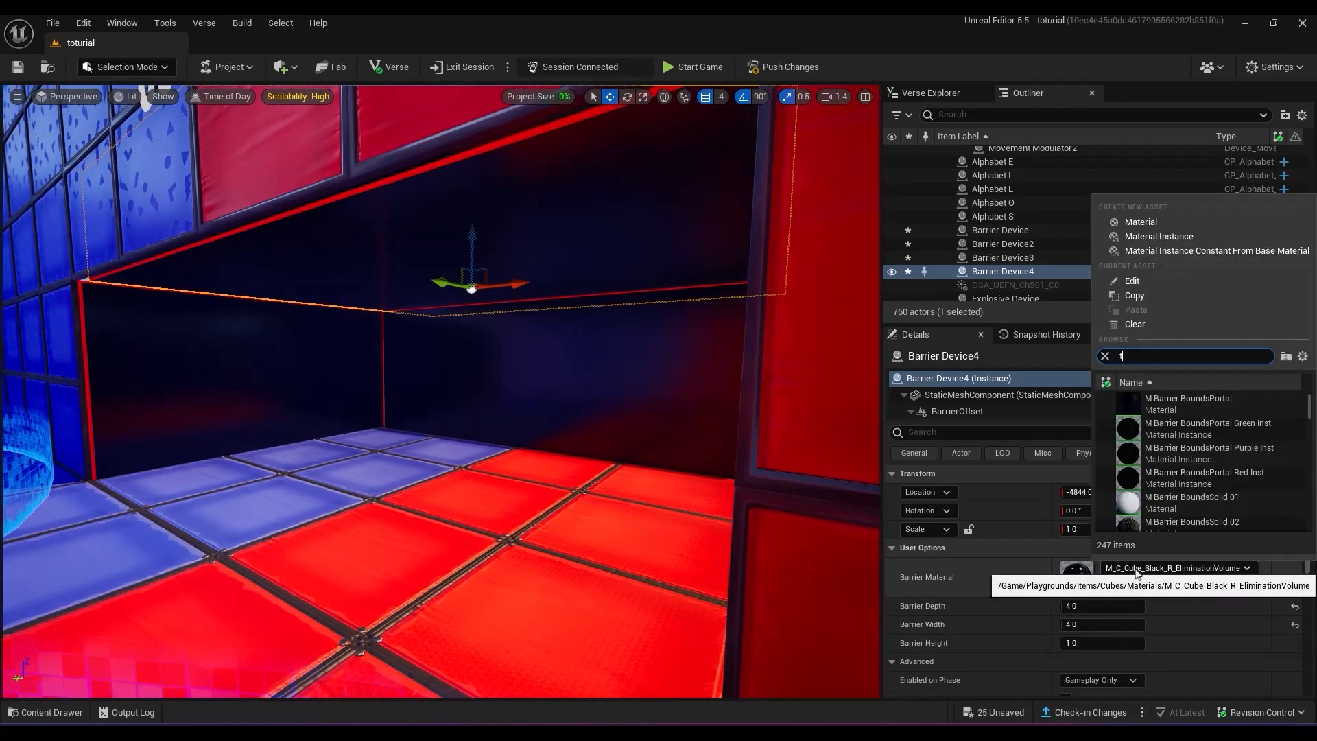
text(rans)
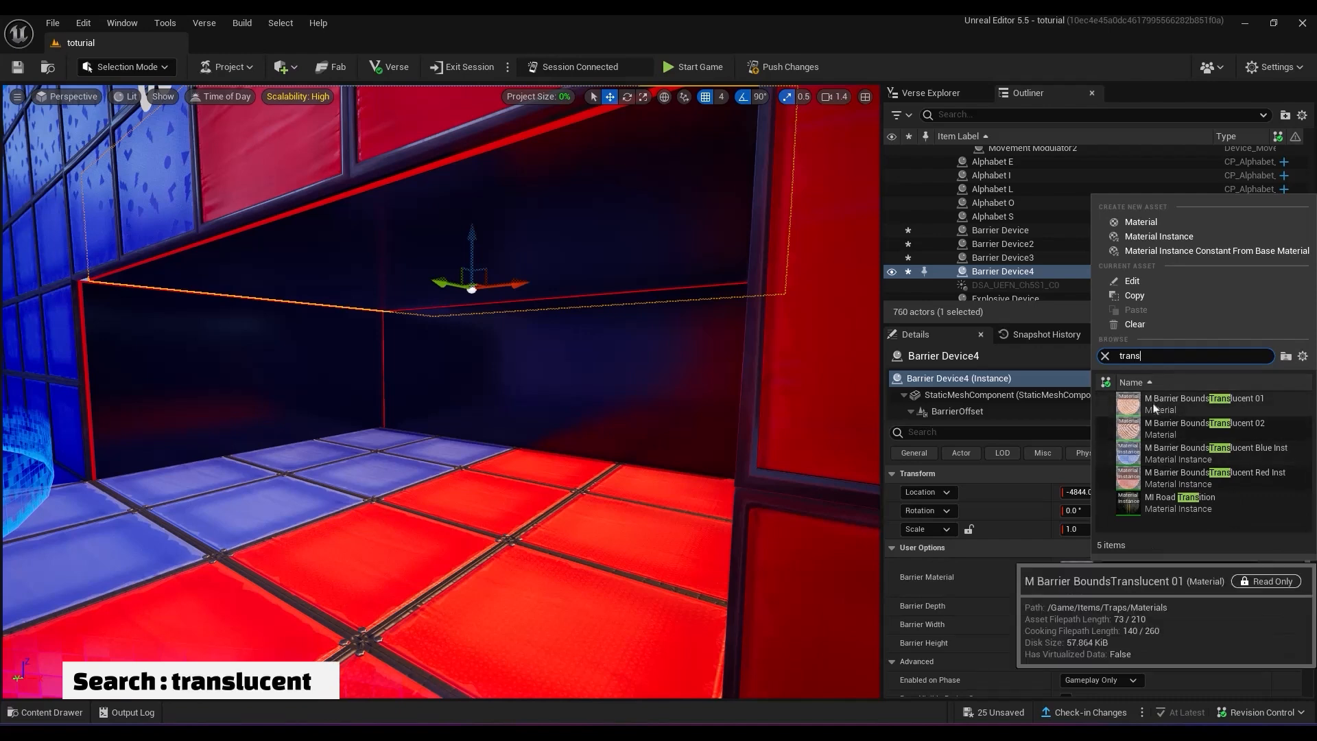
click(1154, 408)
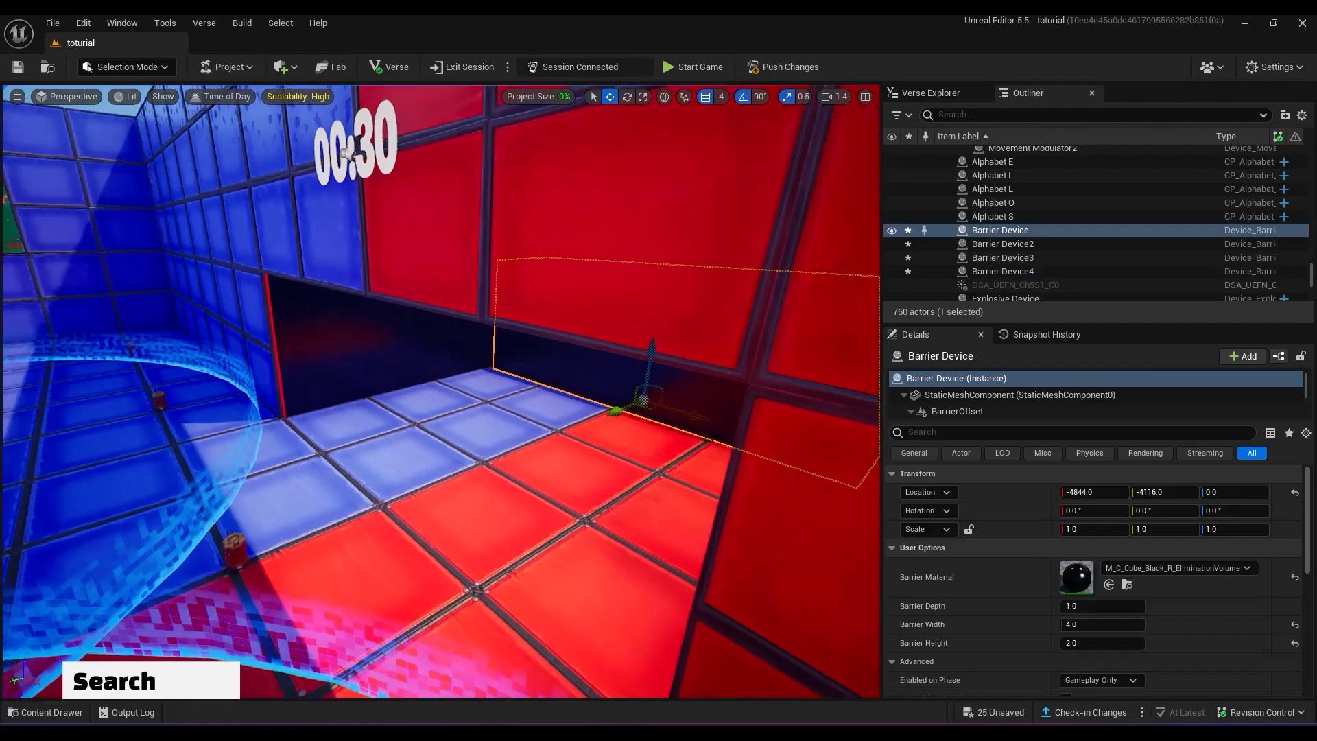
Duplicate the black barrier facing the opening, move the copy across it, and change its material to M Barrier BoundsTranslucent Red Inst.
drag(535, 412, 334, 528)
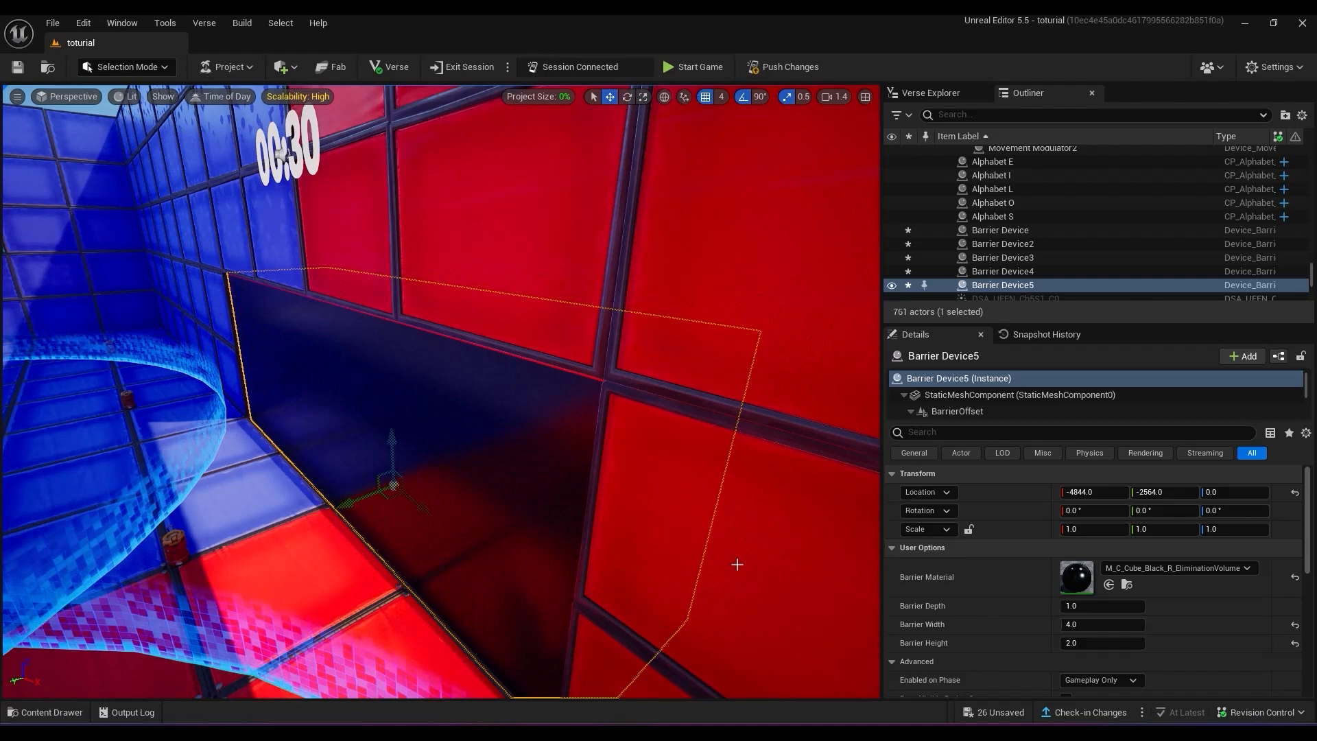
click(1127, 569)
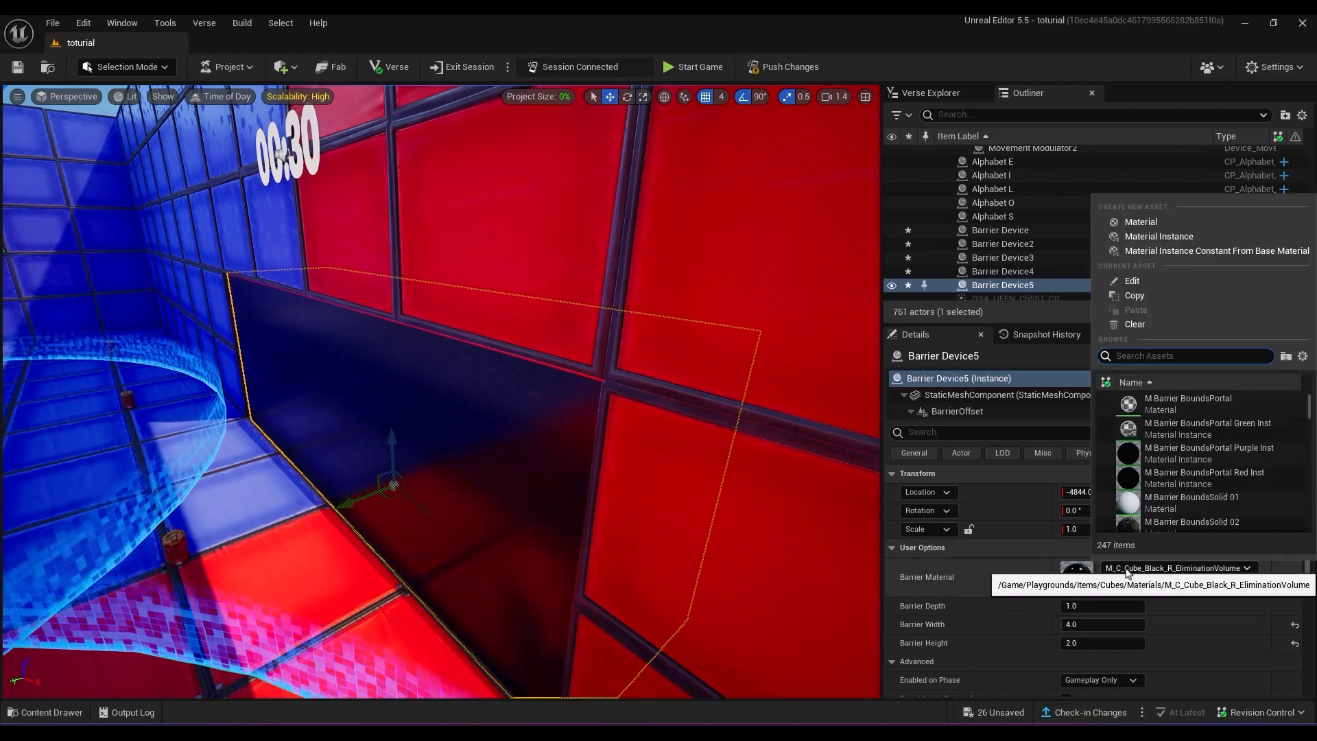
text(trans)
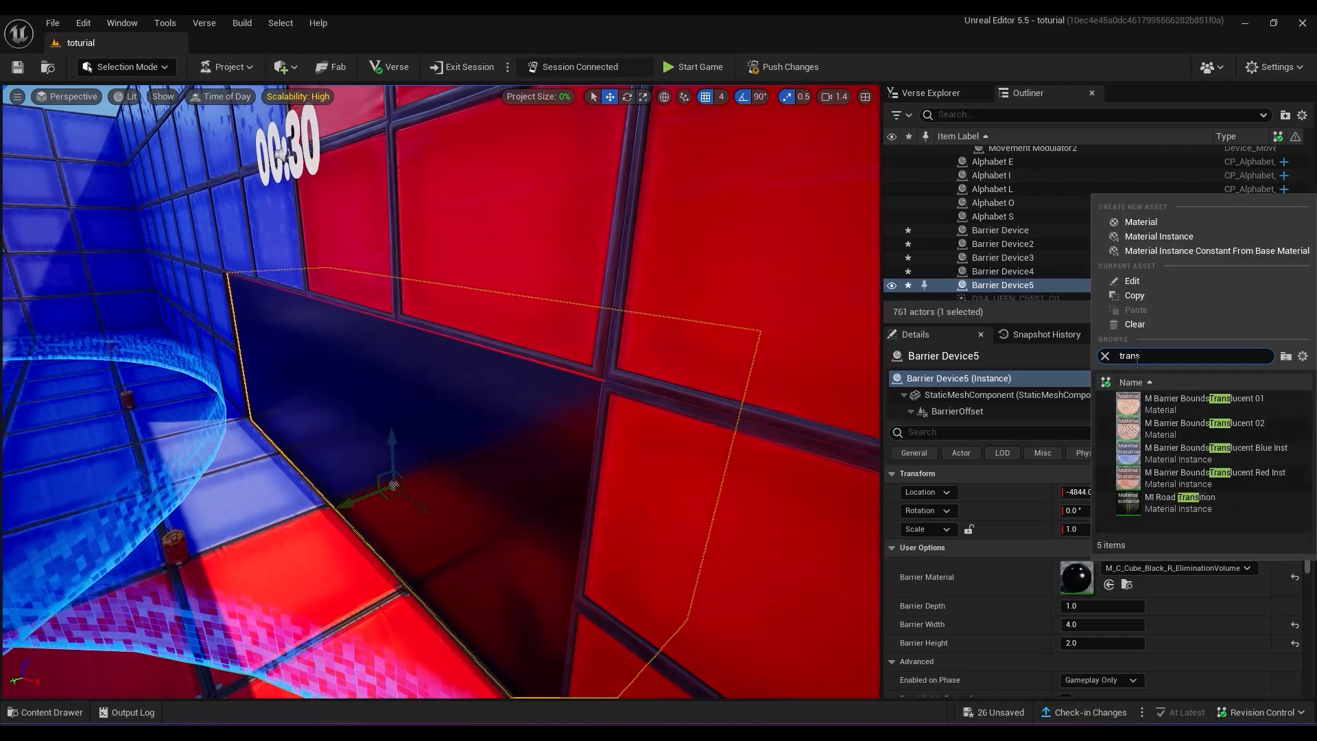
click(1179, 473)
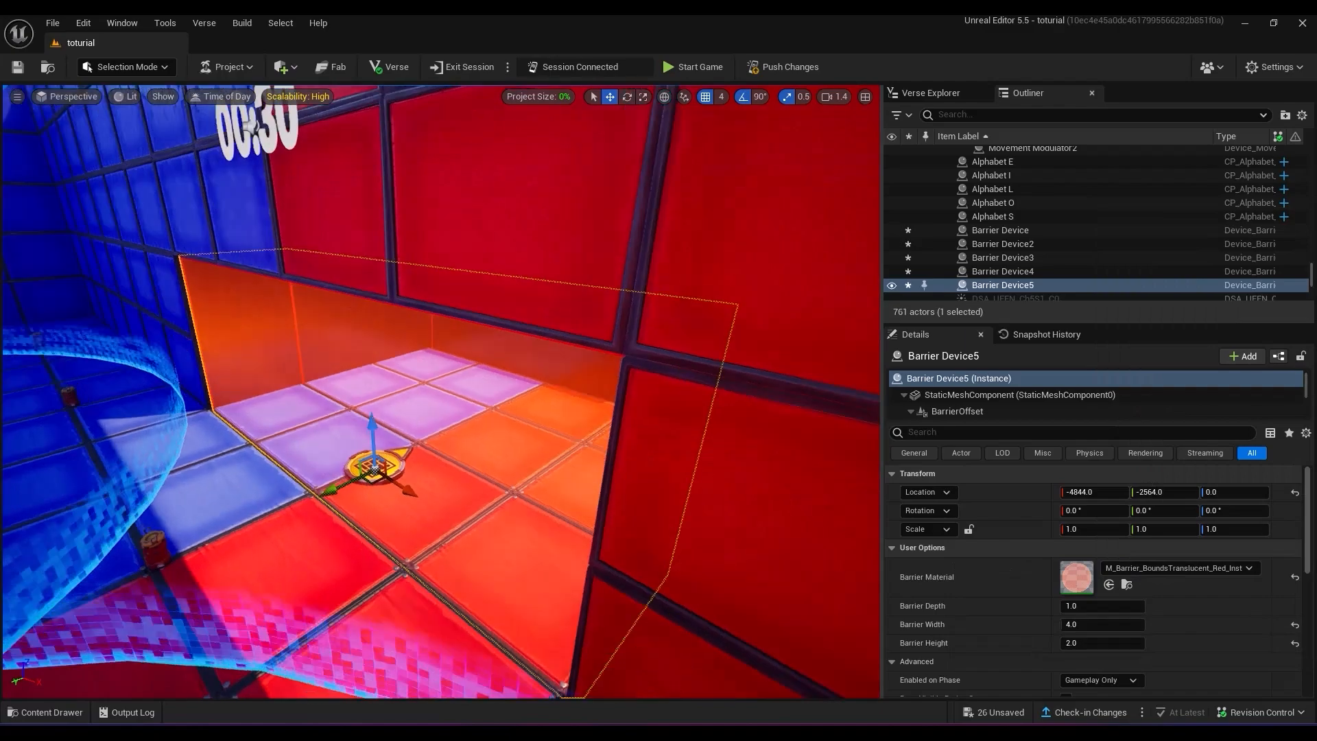
Bind the red door barrier's Disable function to the On Success event of the unlock door timer, Timer Device2.
right_drag(441, 392, 587, 357)
key(w)
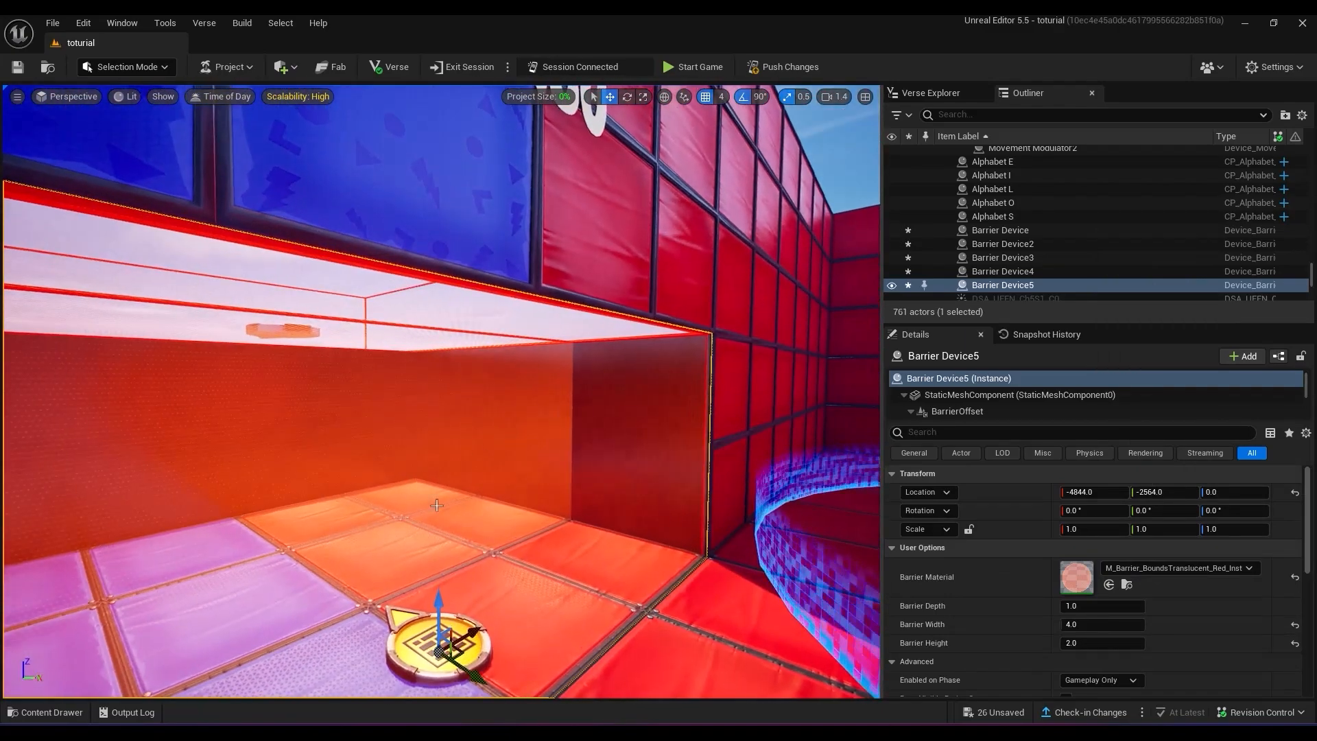
key(s)
right_drag(387, 460, 381, 453)
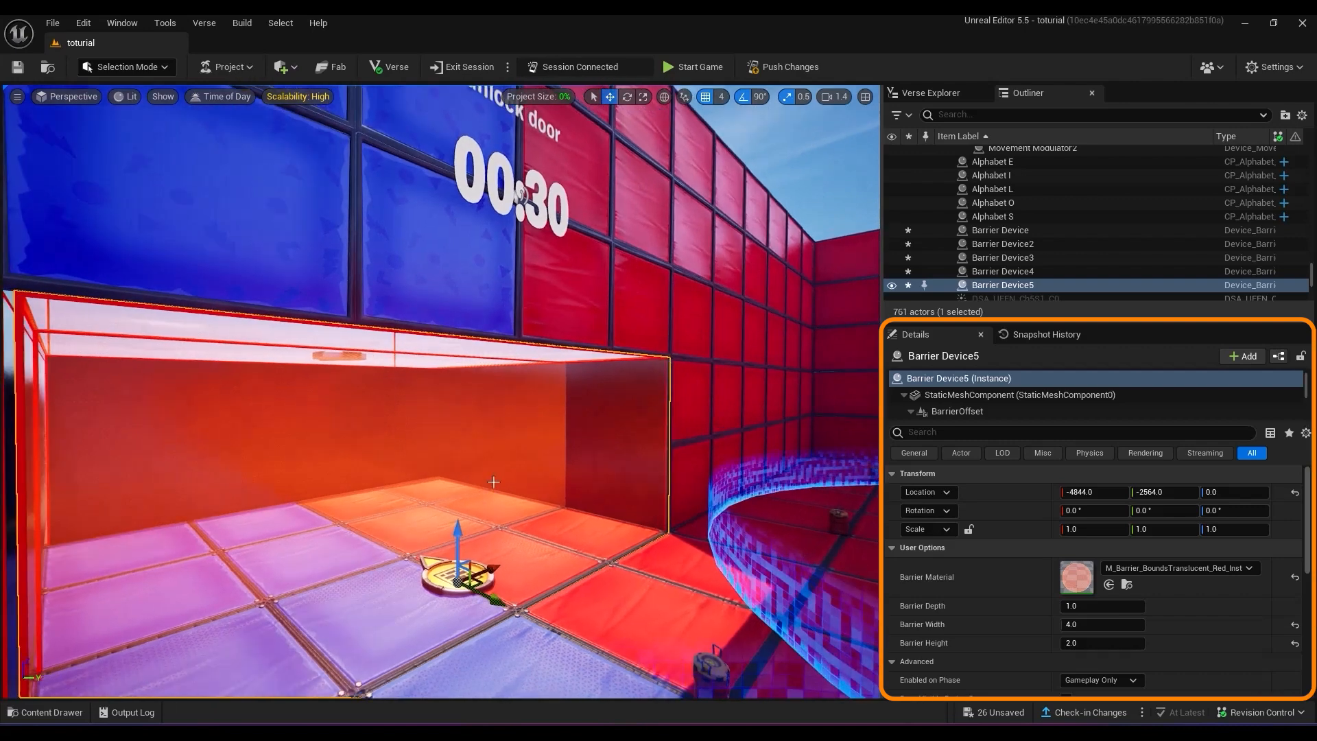
drag(1308, 489, 1312, 612)
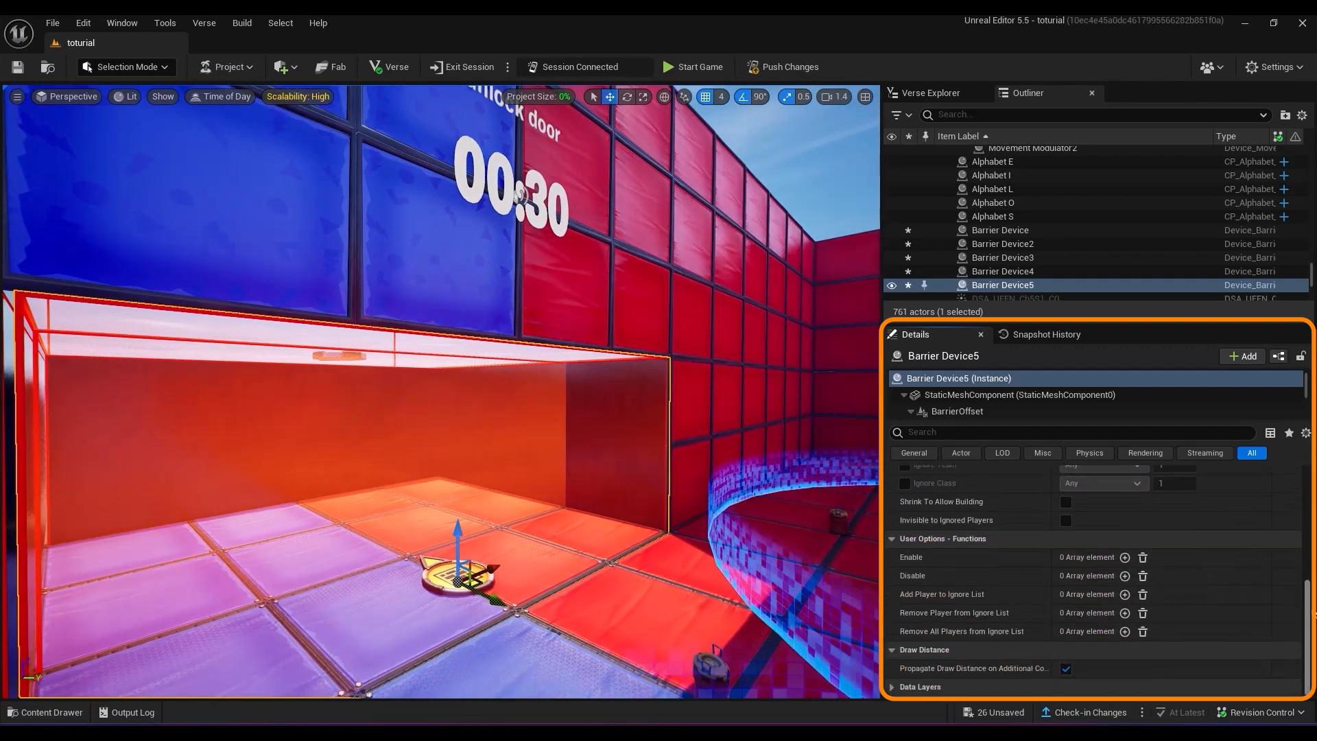
click(1125, 577)
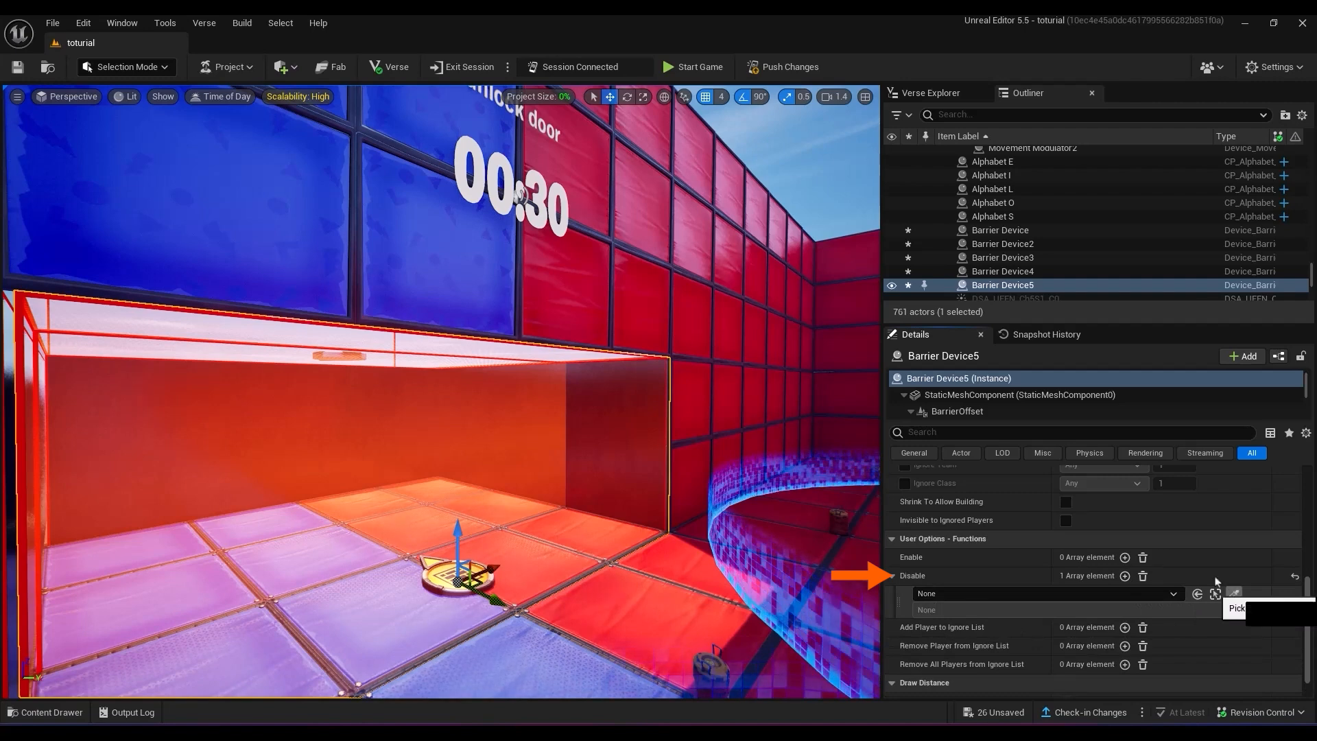
click(1234, 594)
click(503, 159)
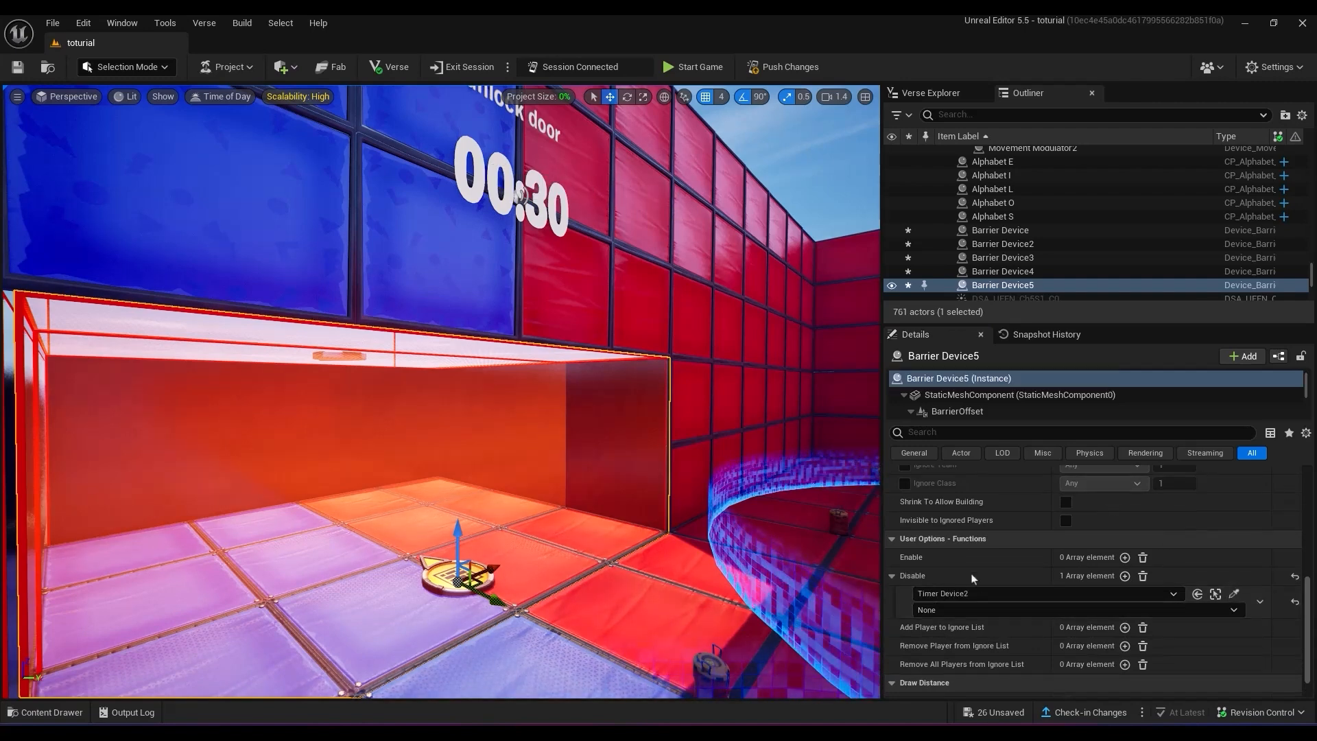
click(974, 610)
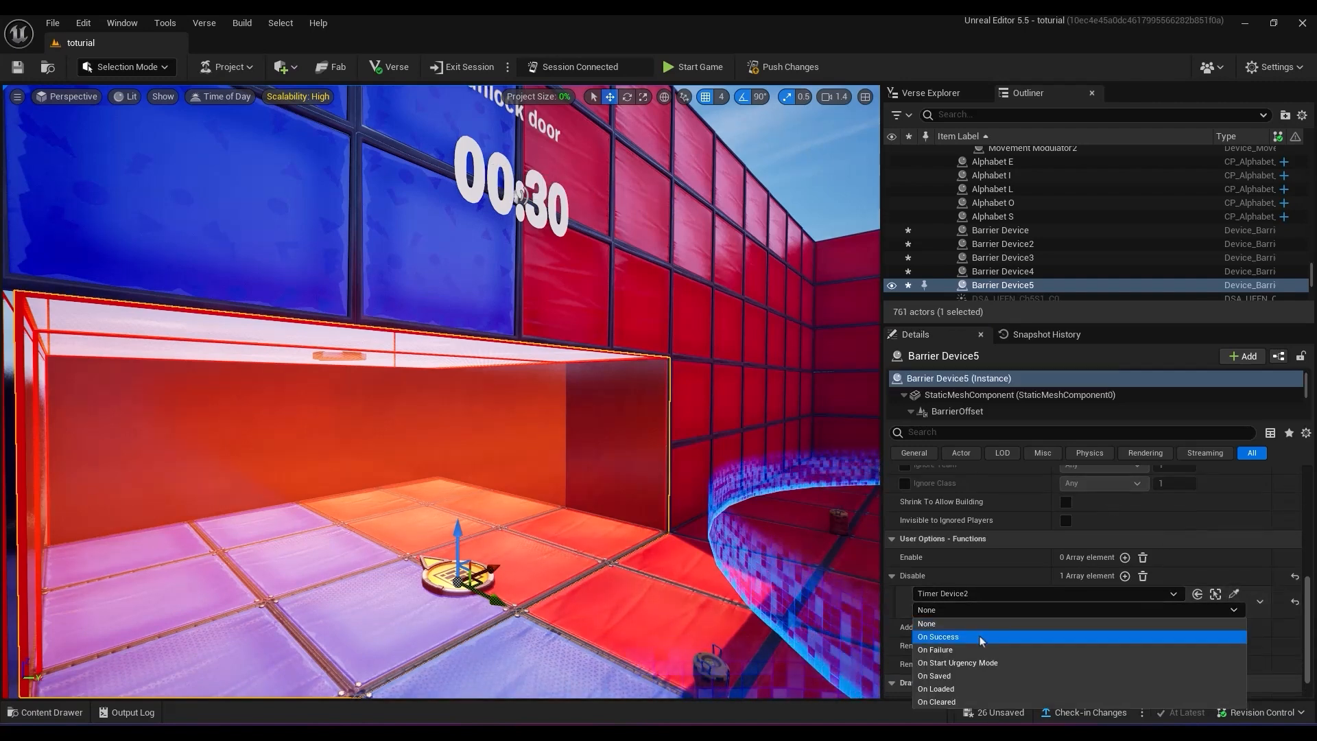
click(980, 636)
Place Dirt Bike, Baller, Octane and Taxi spawners from the Vehicle devices on the barrier room's floor.
scroll(439, 391, up, 3)
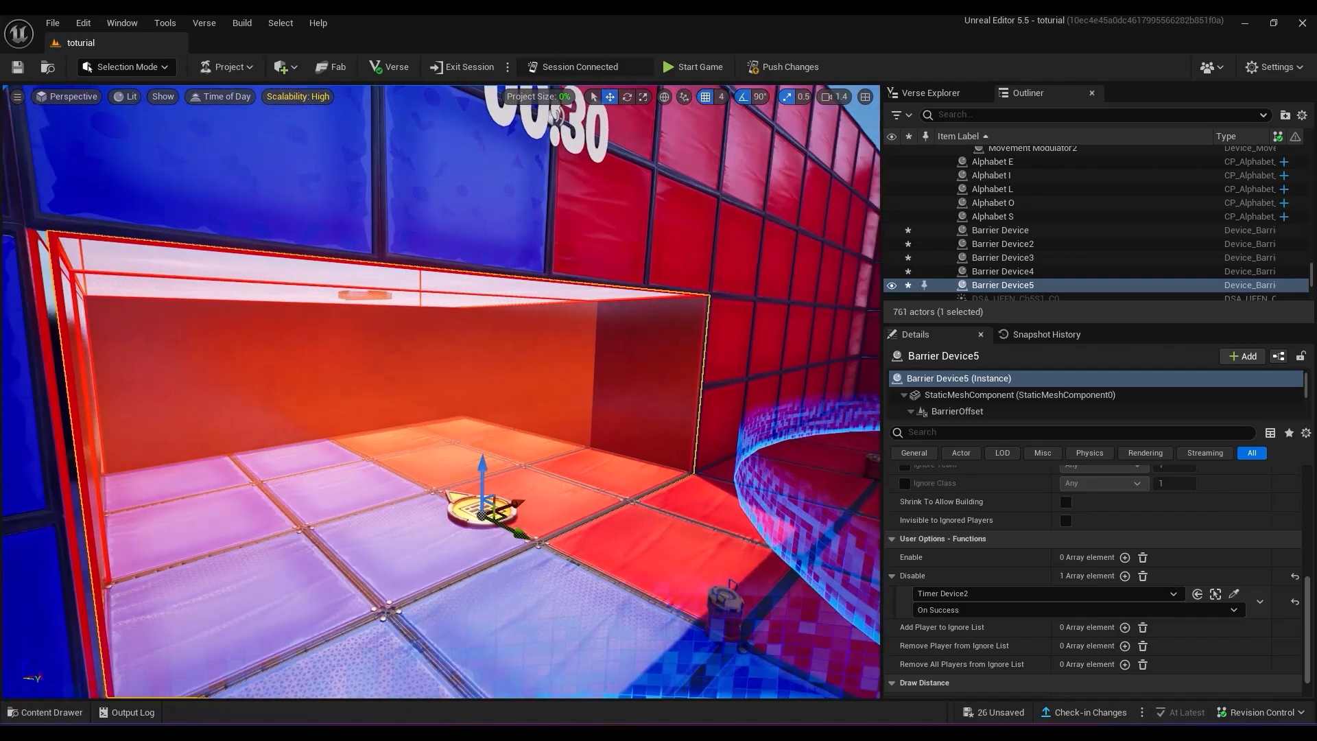
right_drag(439, 391, 233, 432)
right_drag(471, 476, 474, 476)
key(d)
key(ctrl+space)
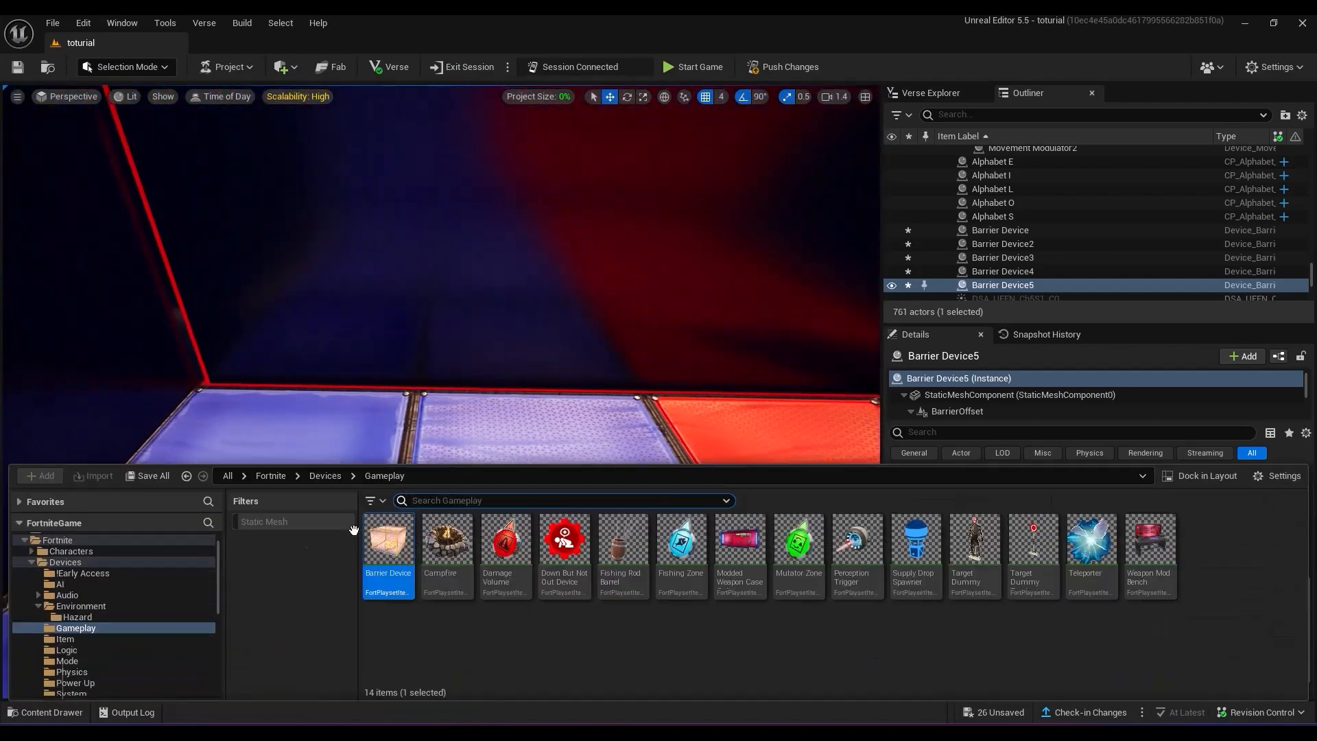
scroll(88, 632, down, 2)
click(69, 671)
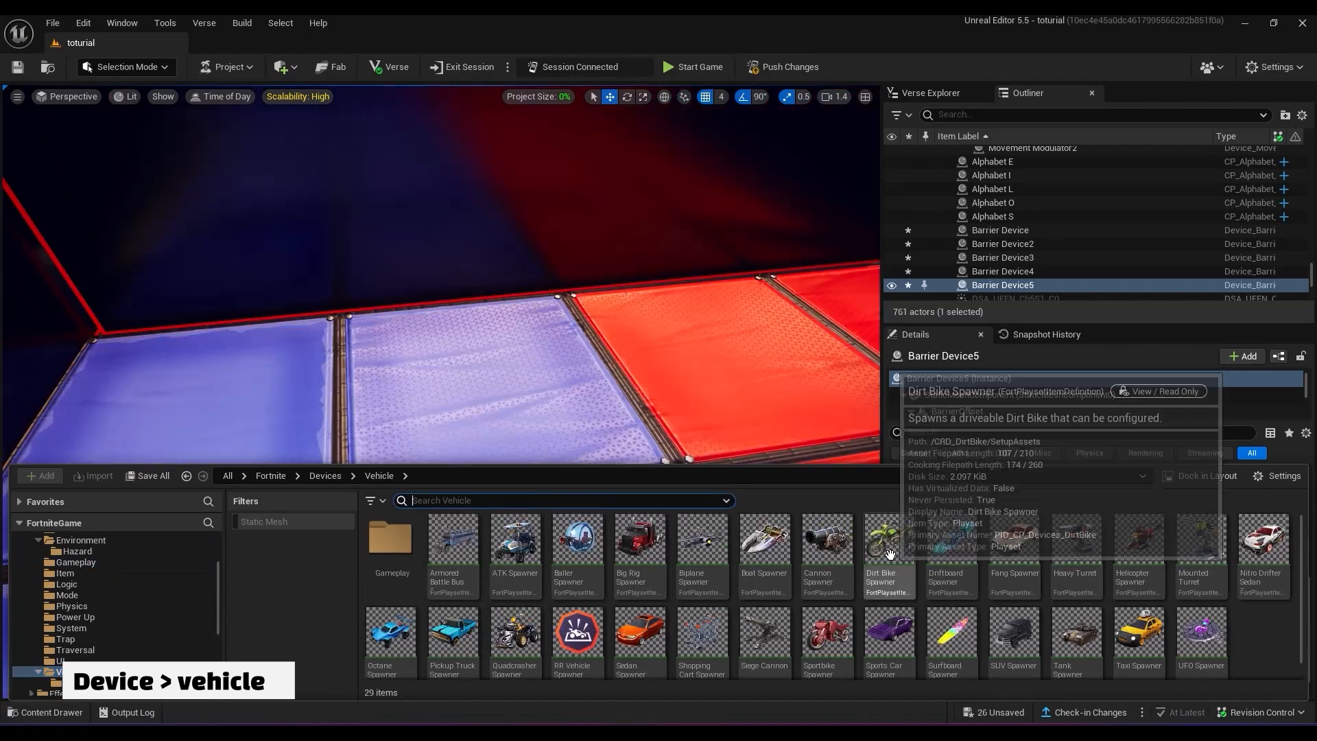
drag(890, 554, 441, 411)
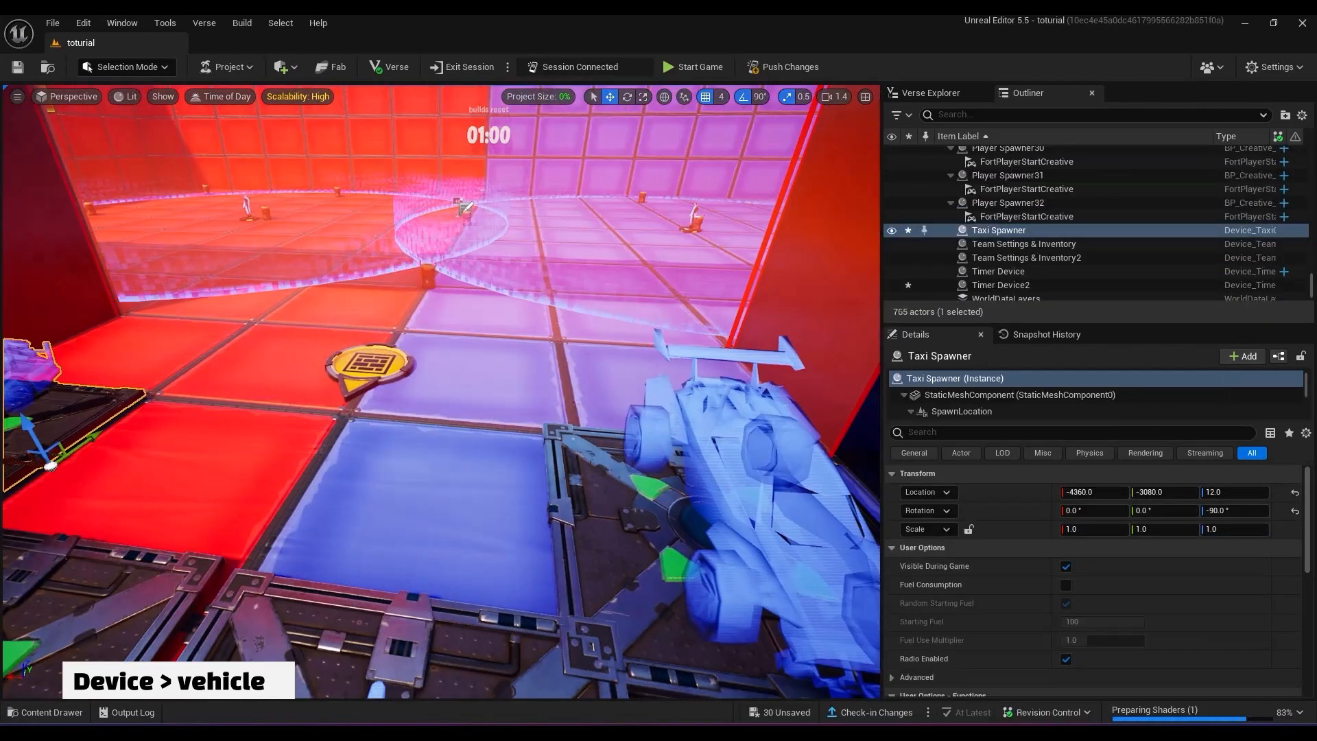
Add an Item Placer from the Item devices above the red floor inside the barrier room.
key(ctrl+space)
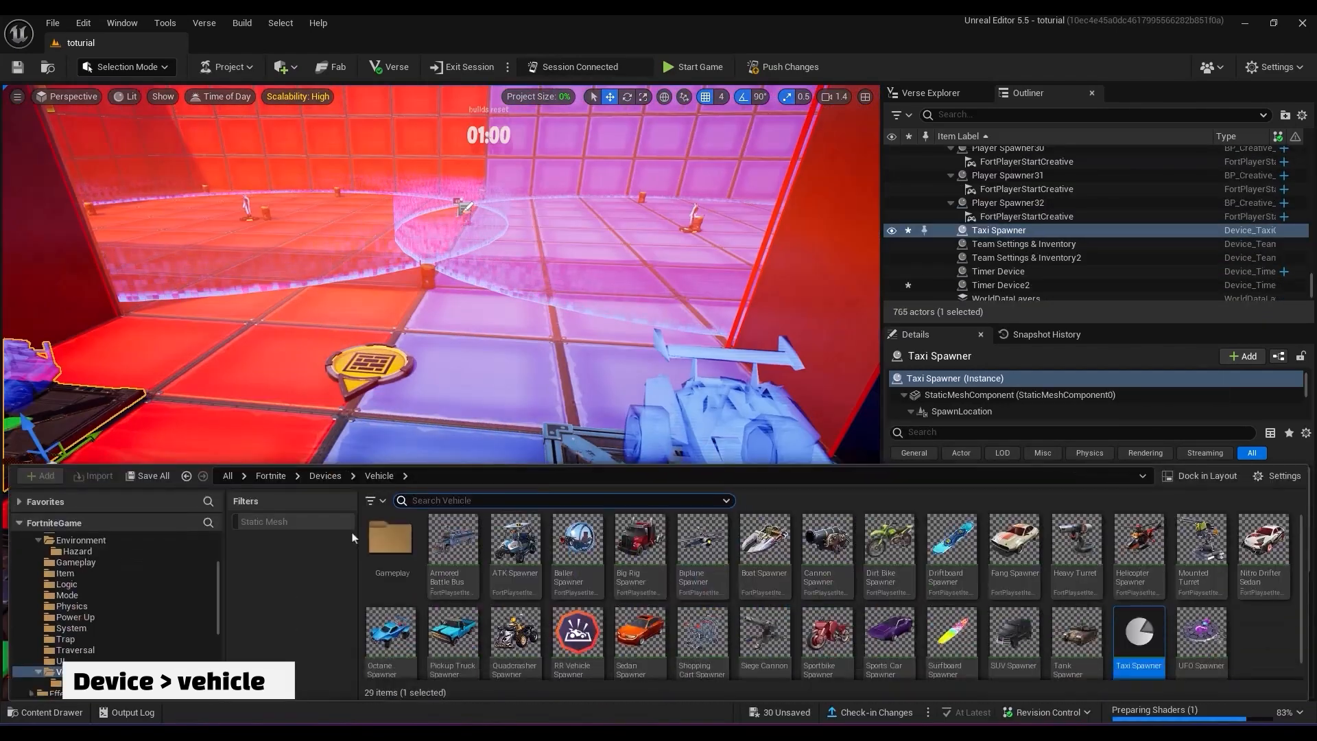
click(66, 573)
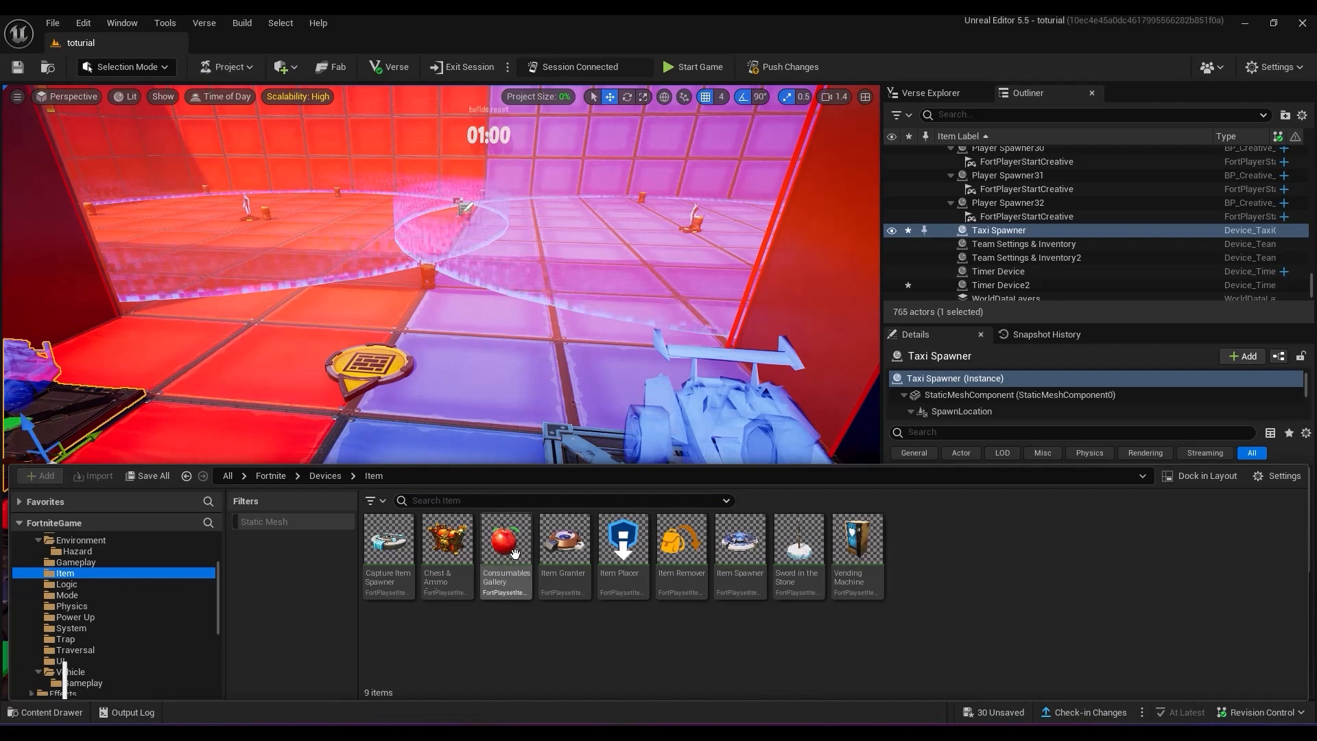
drag(622, 542, 149, 350)
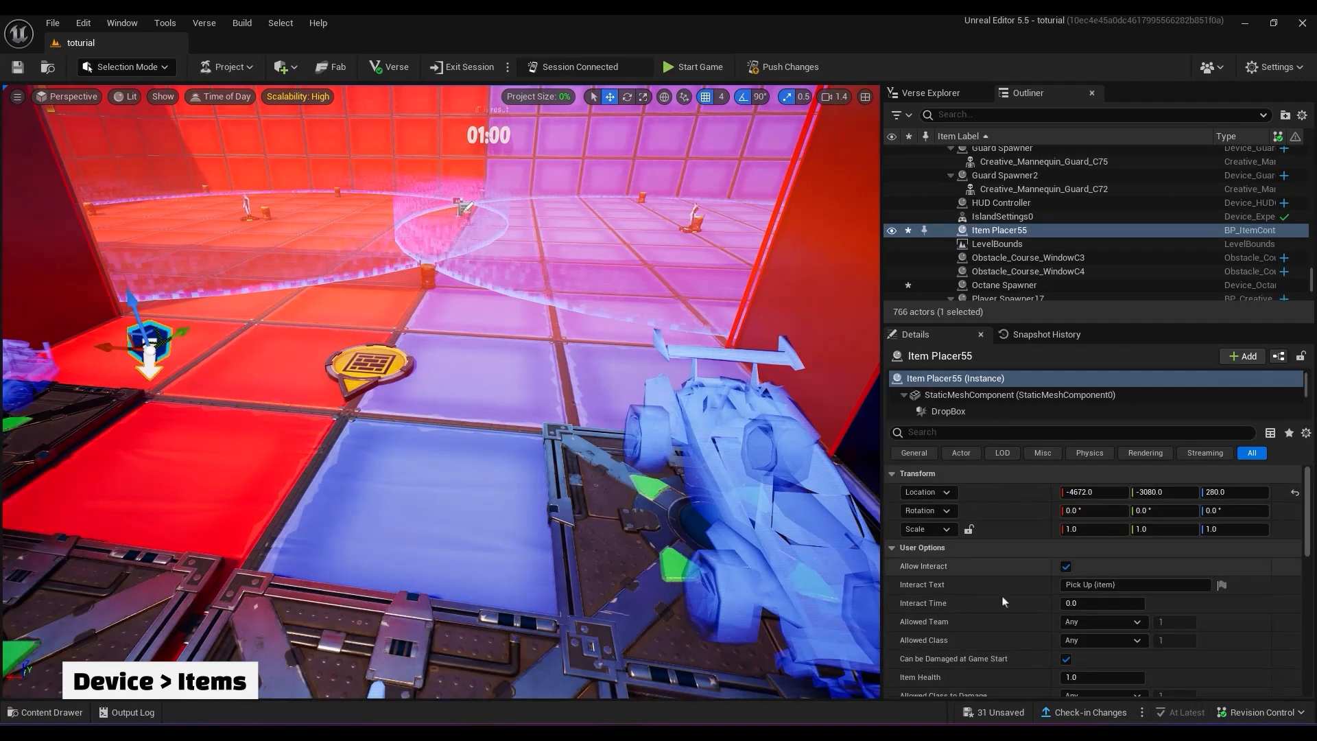
Set the item definition of the item placer's first Item List entry to Gold.
scroll(1004, 614, down, 4)
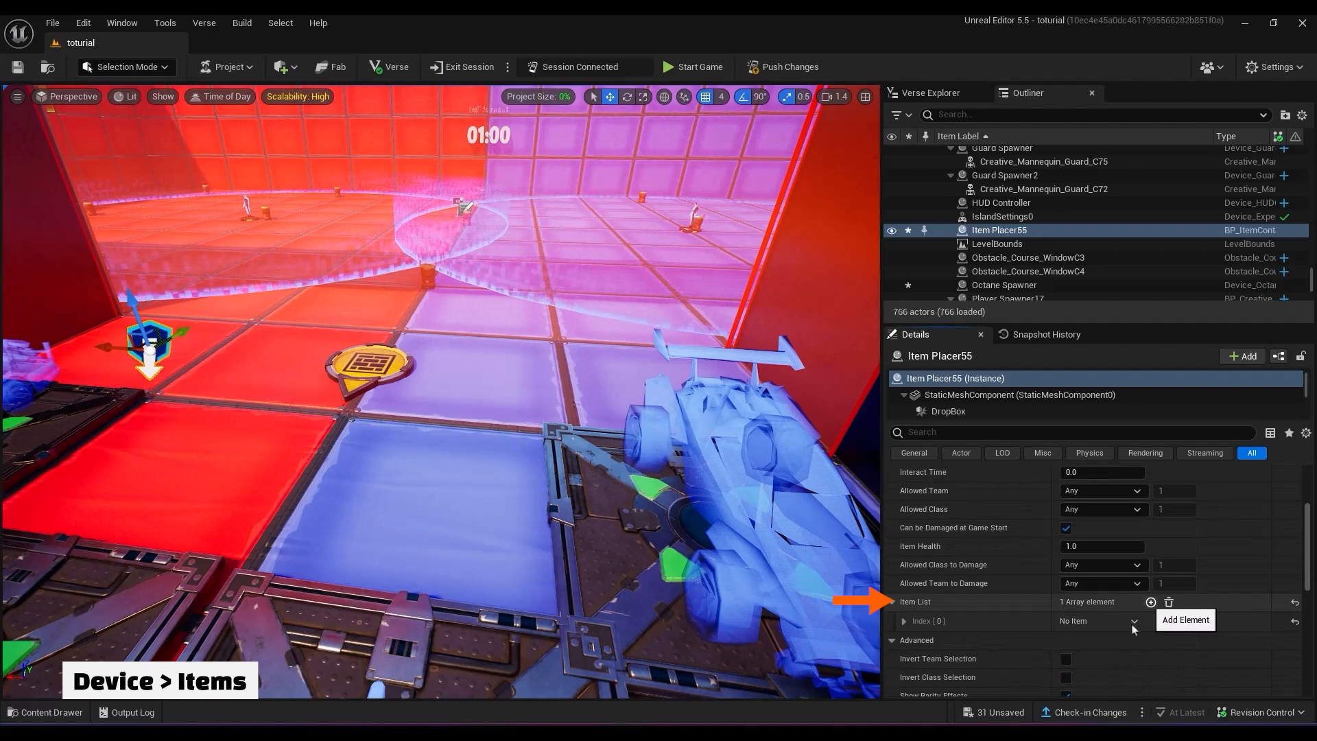
click(1133, 624)
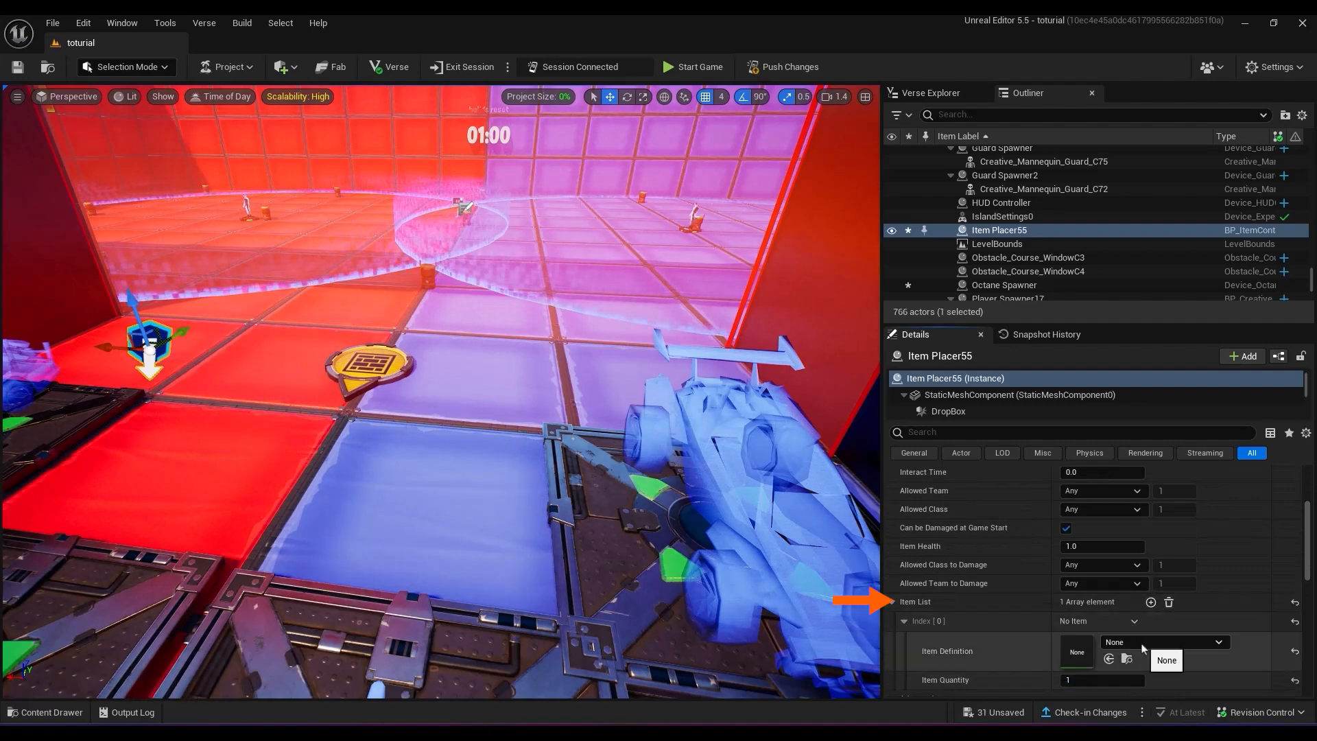
click(1142, 645)
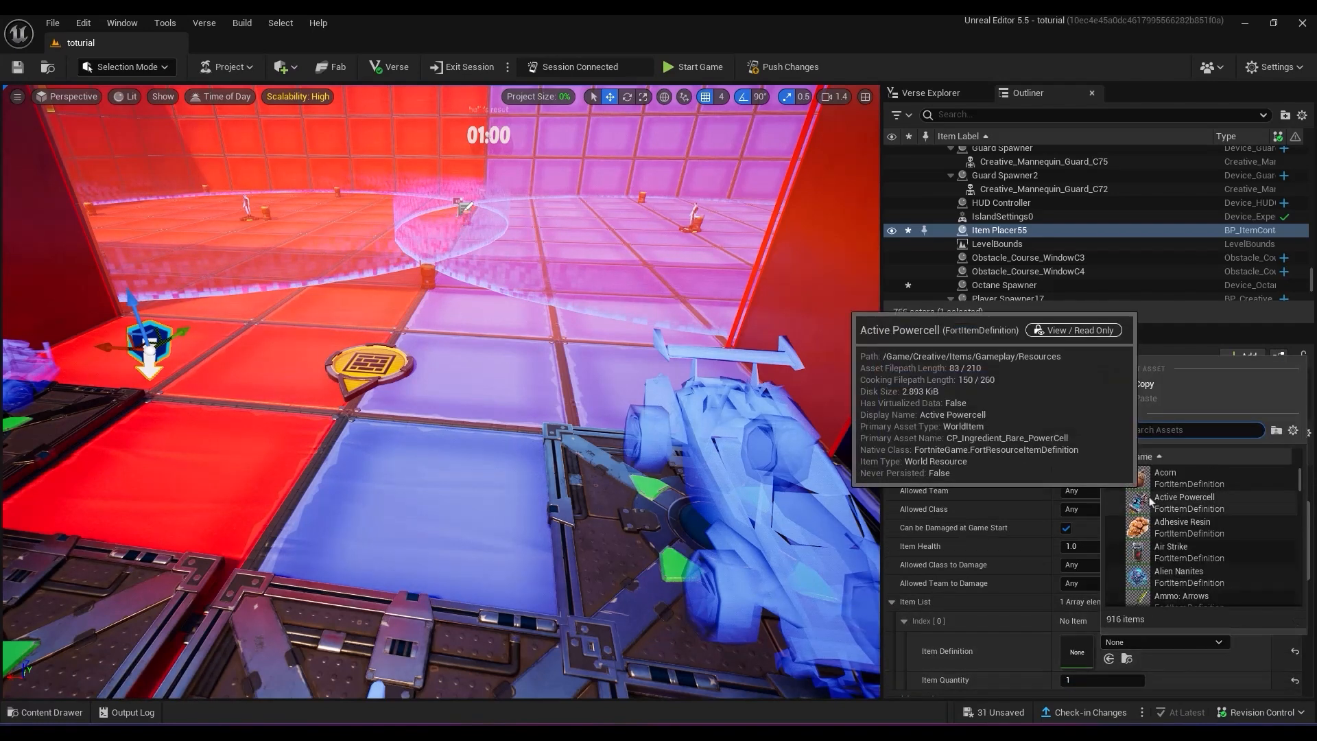
text(gold)
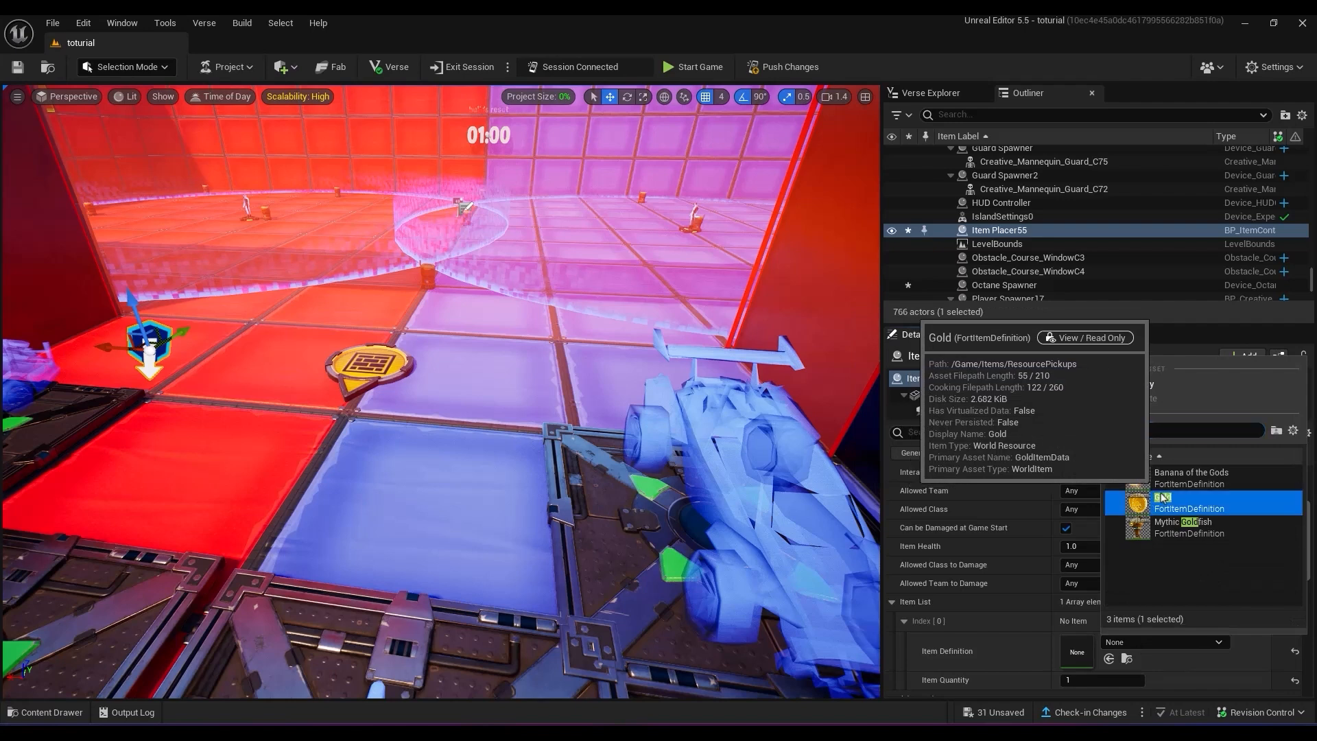
click(1161, 498)
click(892, 601)
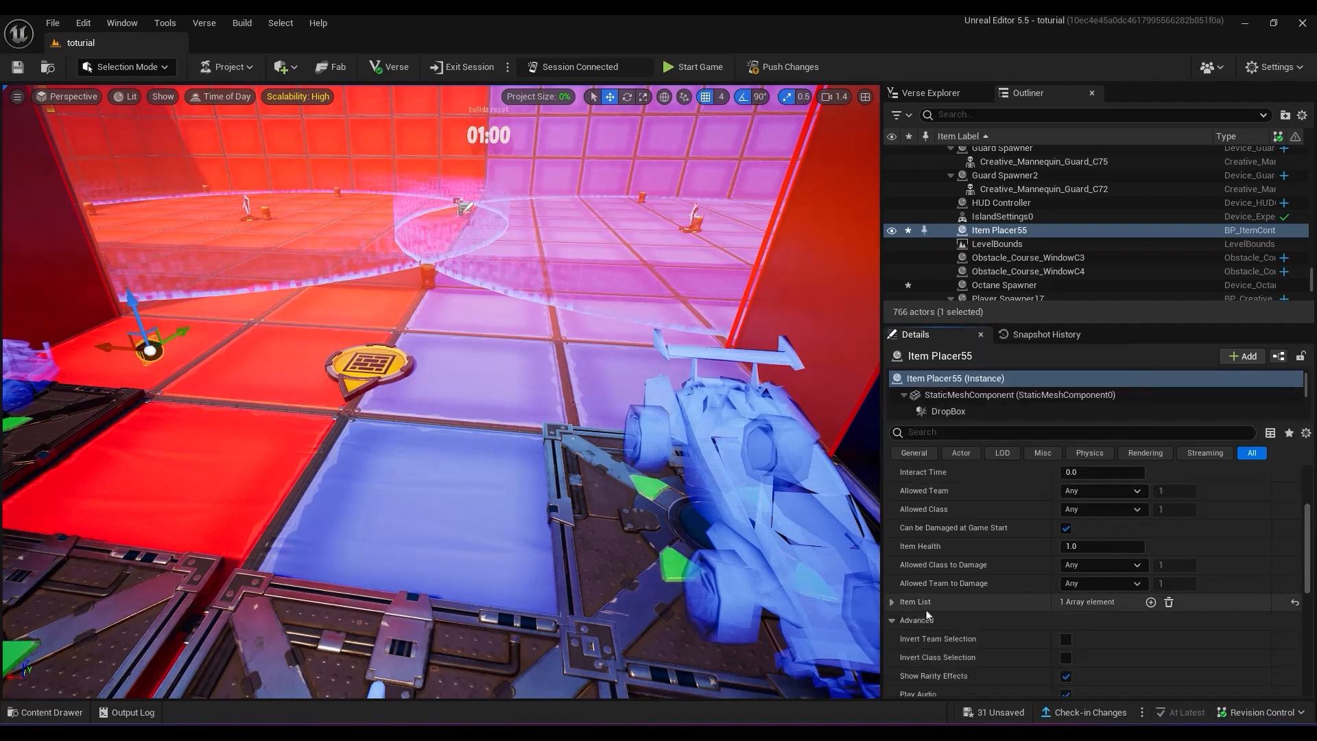
Turn on Allow Respawn for the gold item placer.
scroll(979, 637, down, 3)
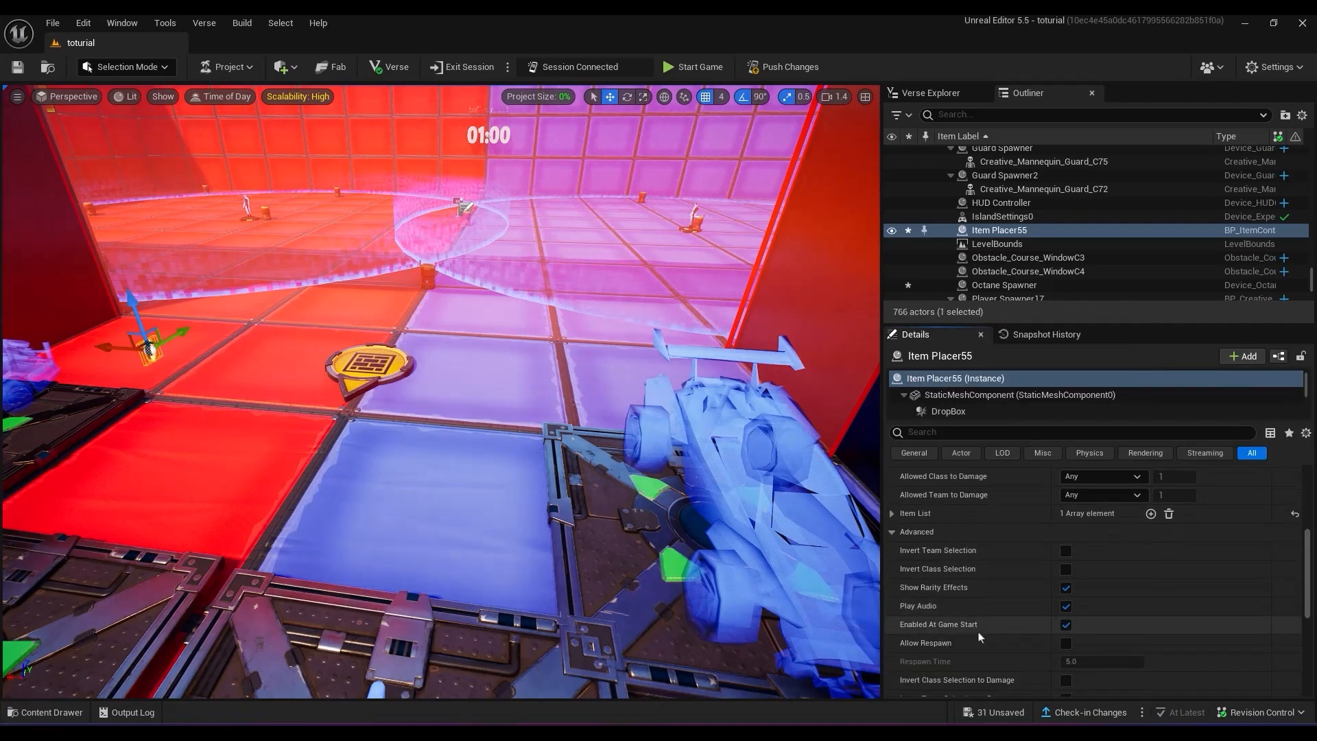
click(1066, 643)
click(1090, 661)
scroll(1091, 618, up, 10)
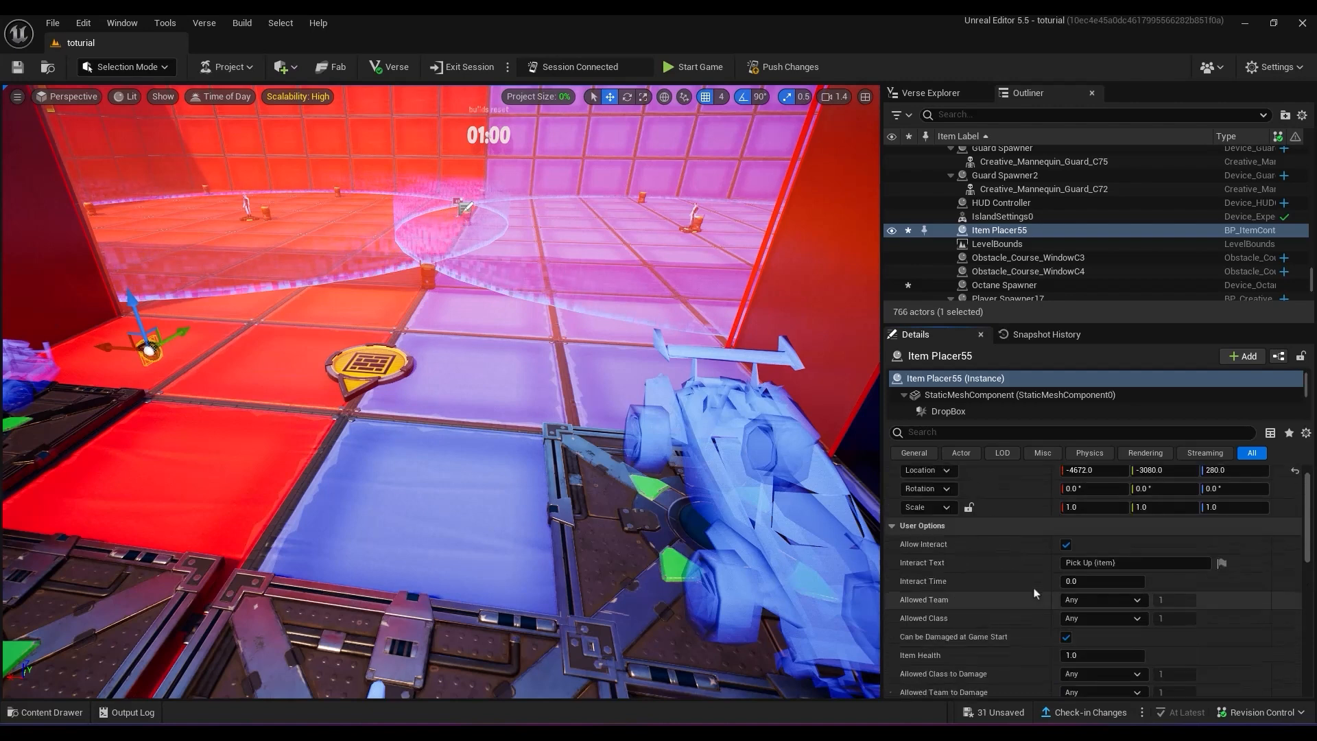
Scale the gold item placer uniformly to 2 and duplicate it sideways to X -4888 for a second coin.
click(1092, 529)
text(2)
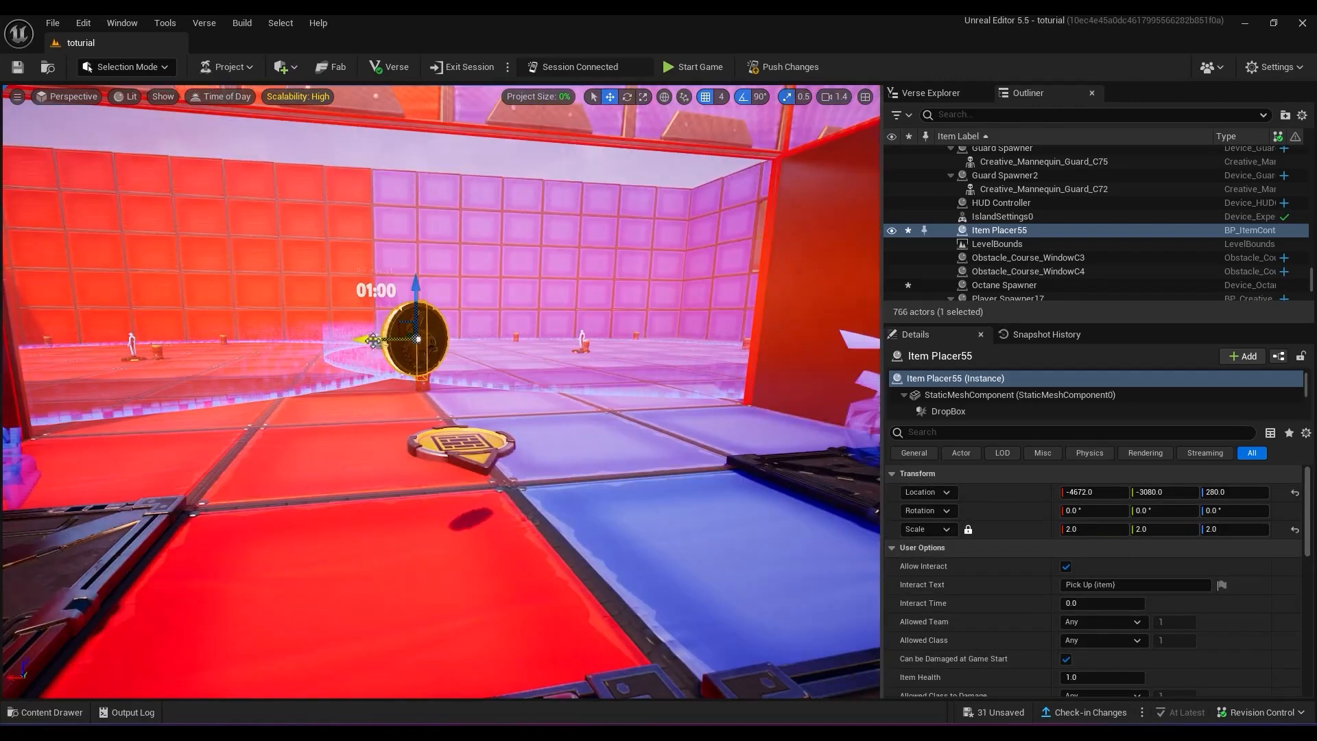
alt+drag(387, 337, 586, 336)
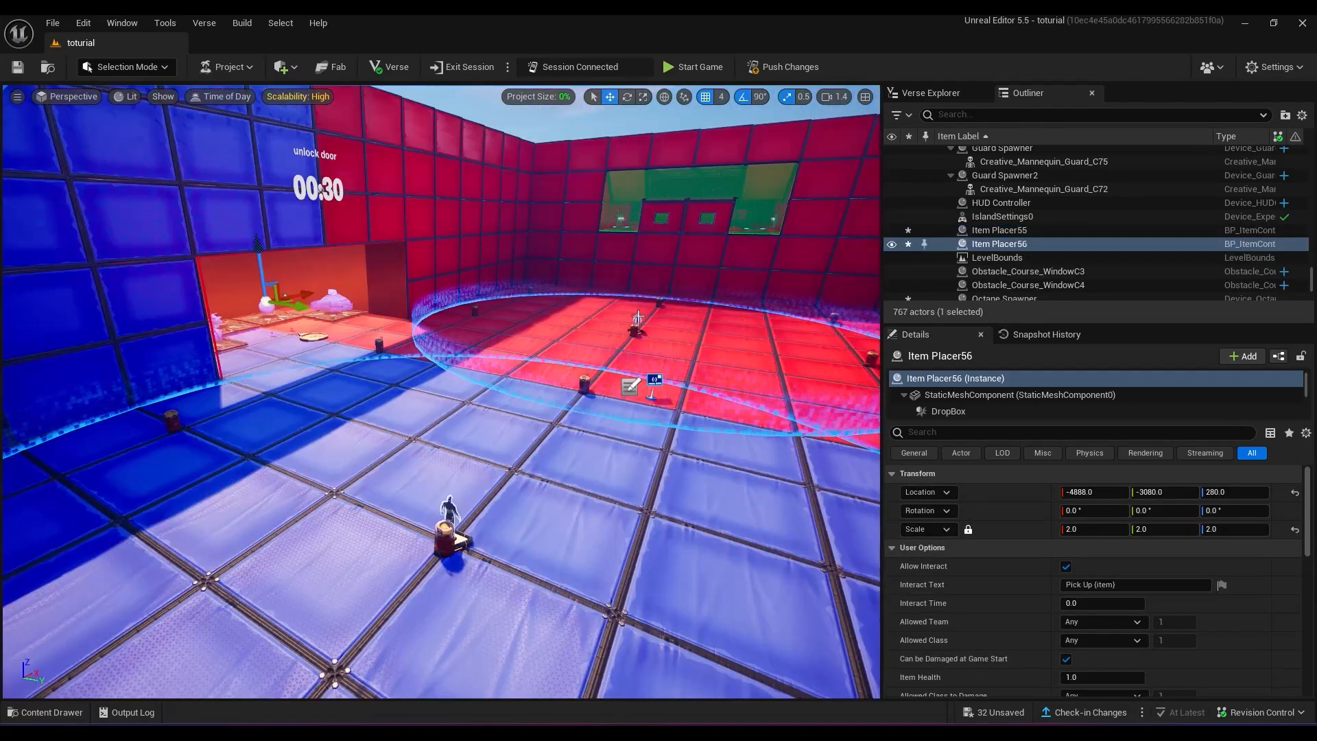
Select both guard spawners in the arena and move them together outside the walls to Y -7904.
click(636, 330)
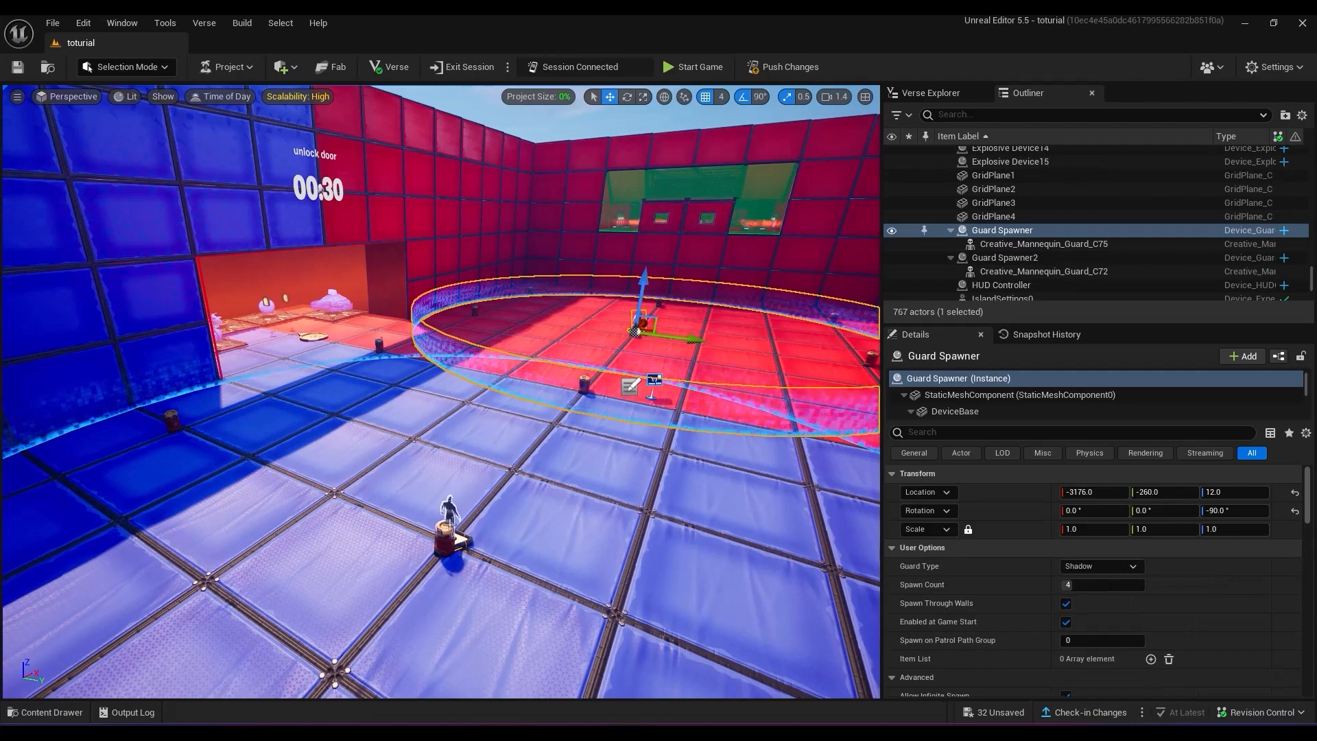
ctrl+click(449, 524)
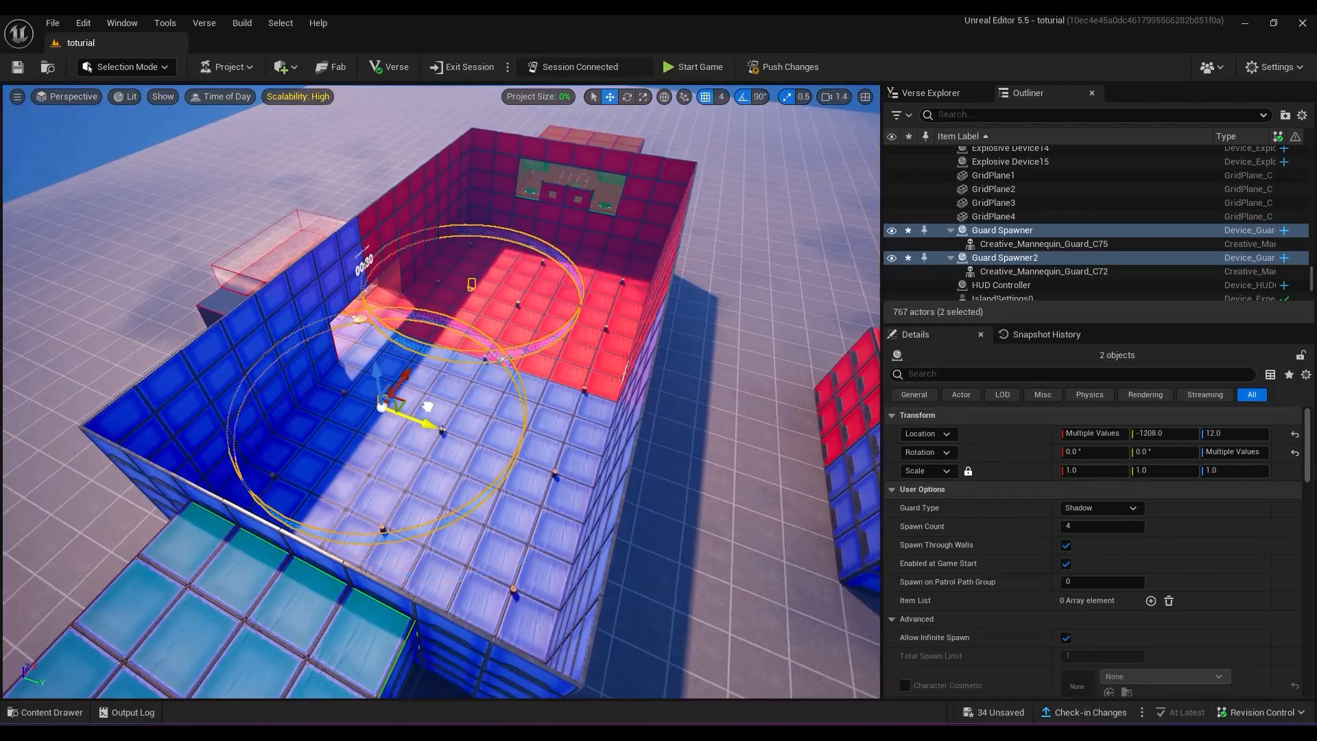
drag(412, 412, 229, 347)
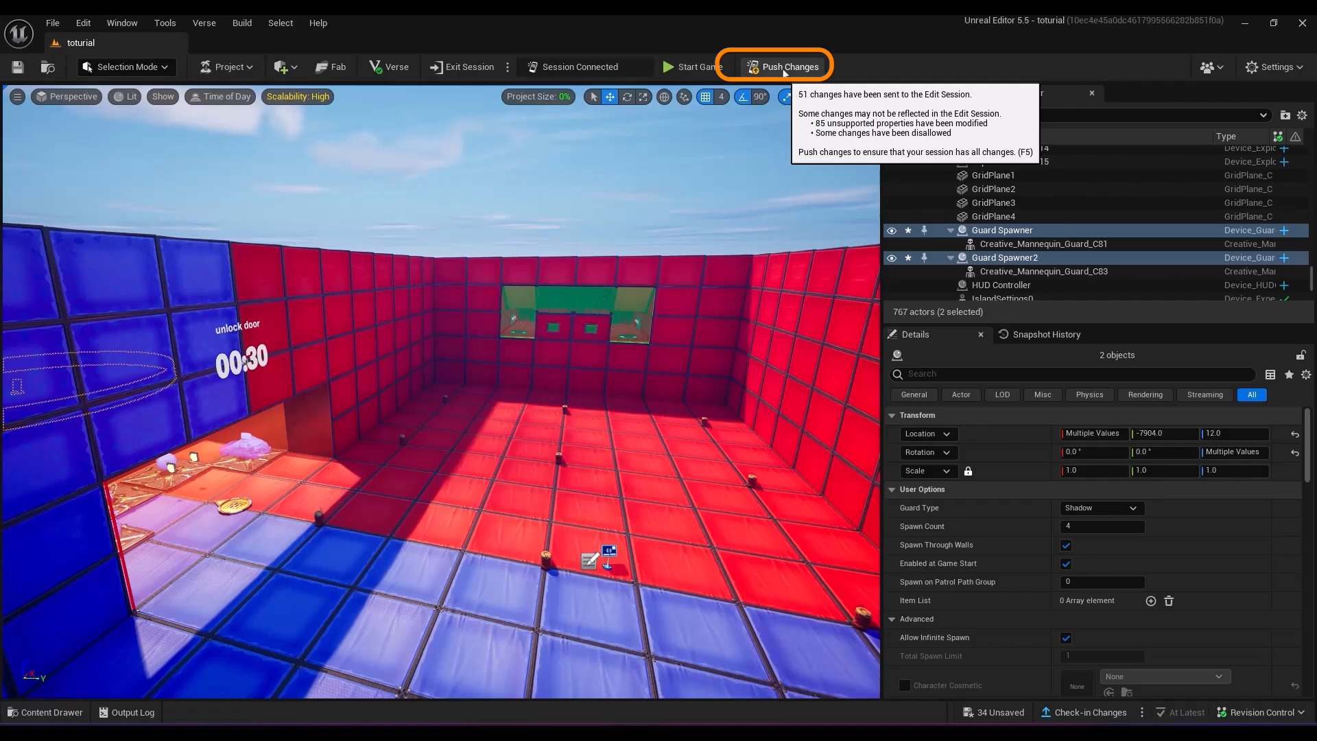
Push the changes to the session and playtest the side room, waiting for the unlock timer to run out before entering.
click(789, 66)
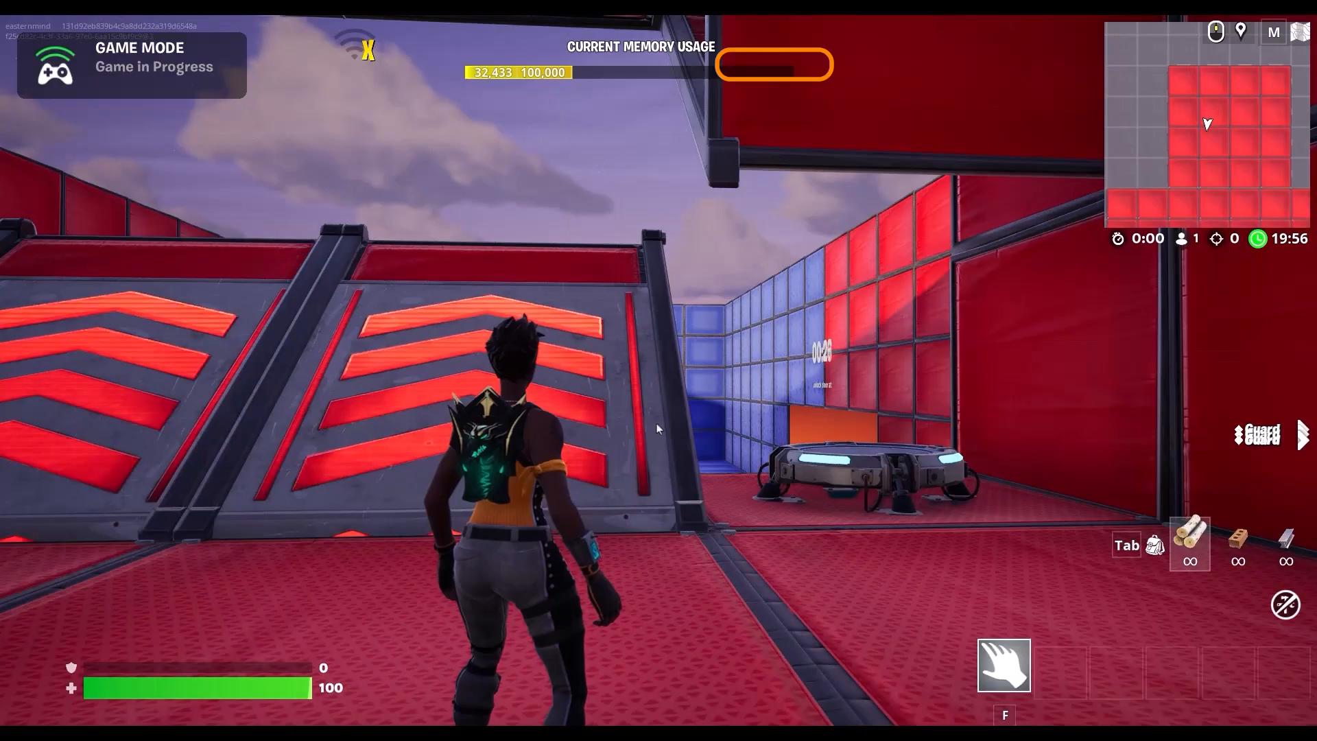
key(a)
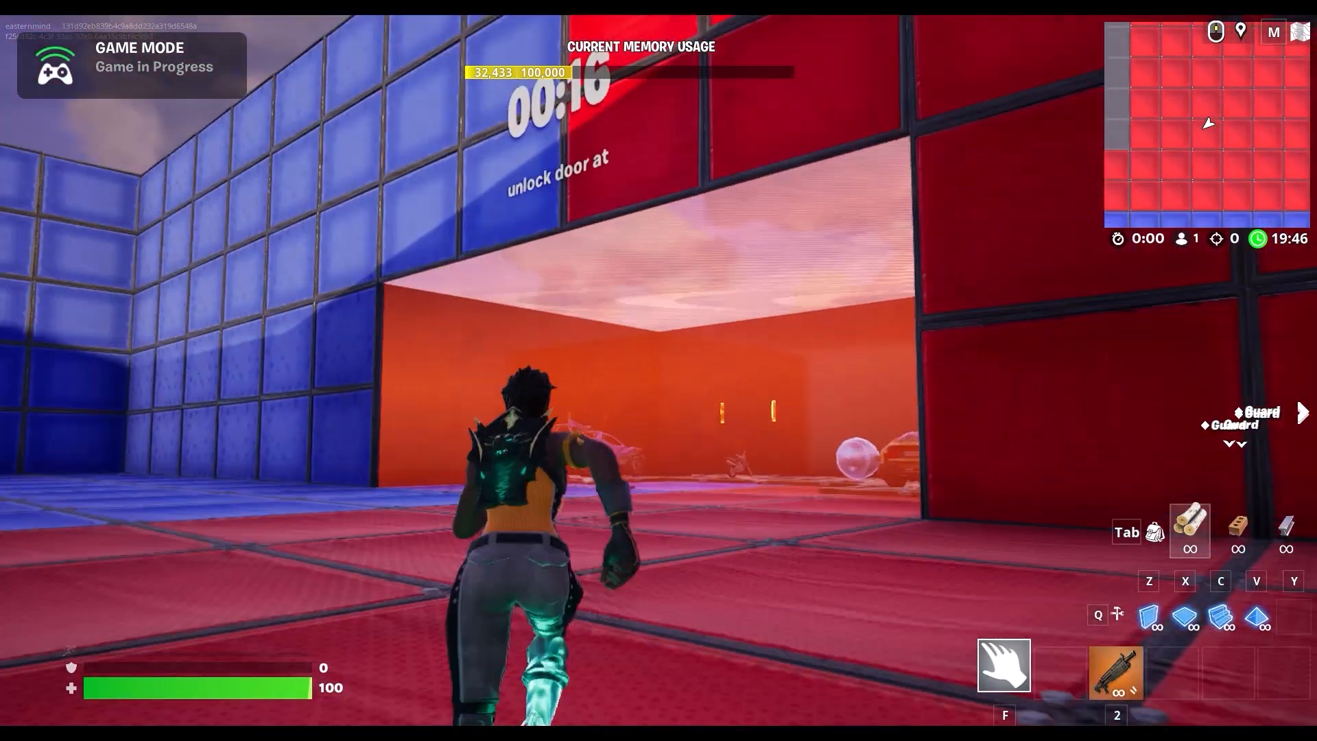
key(w)
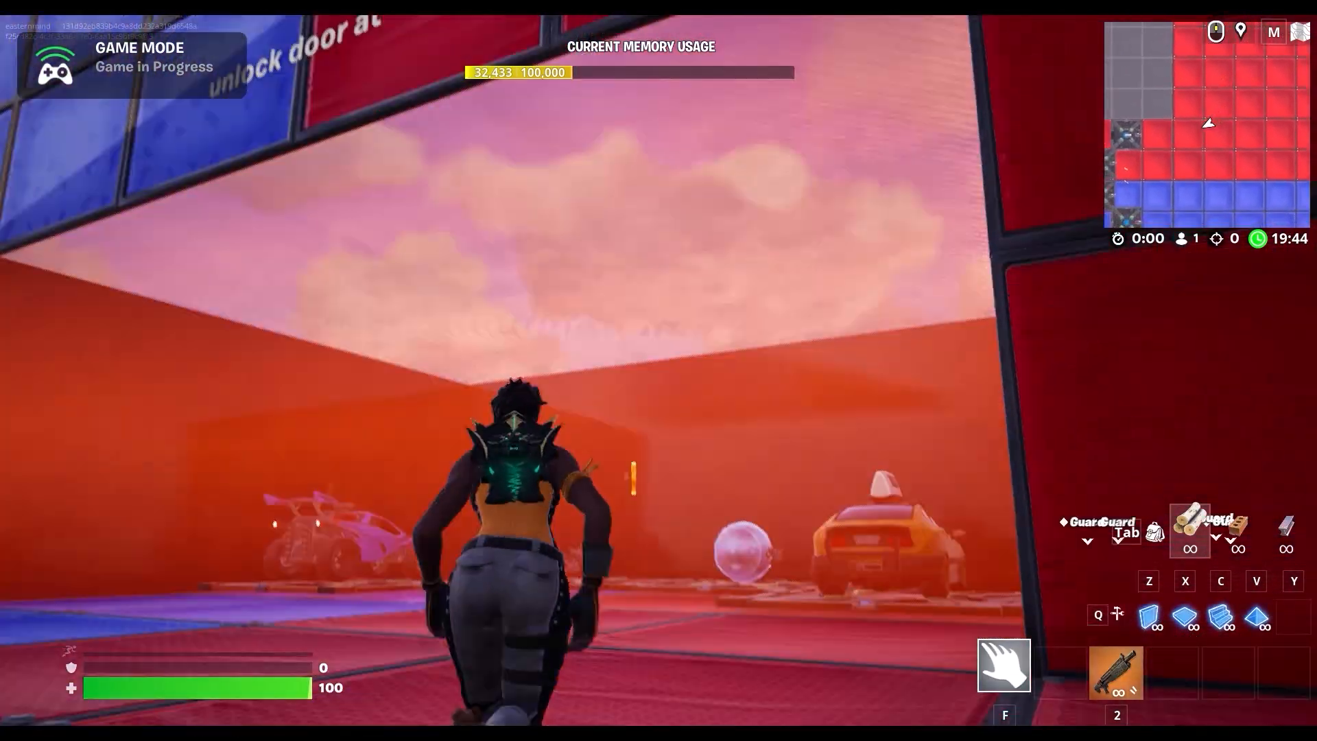
key(w)
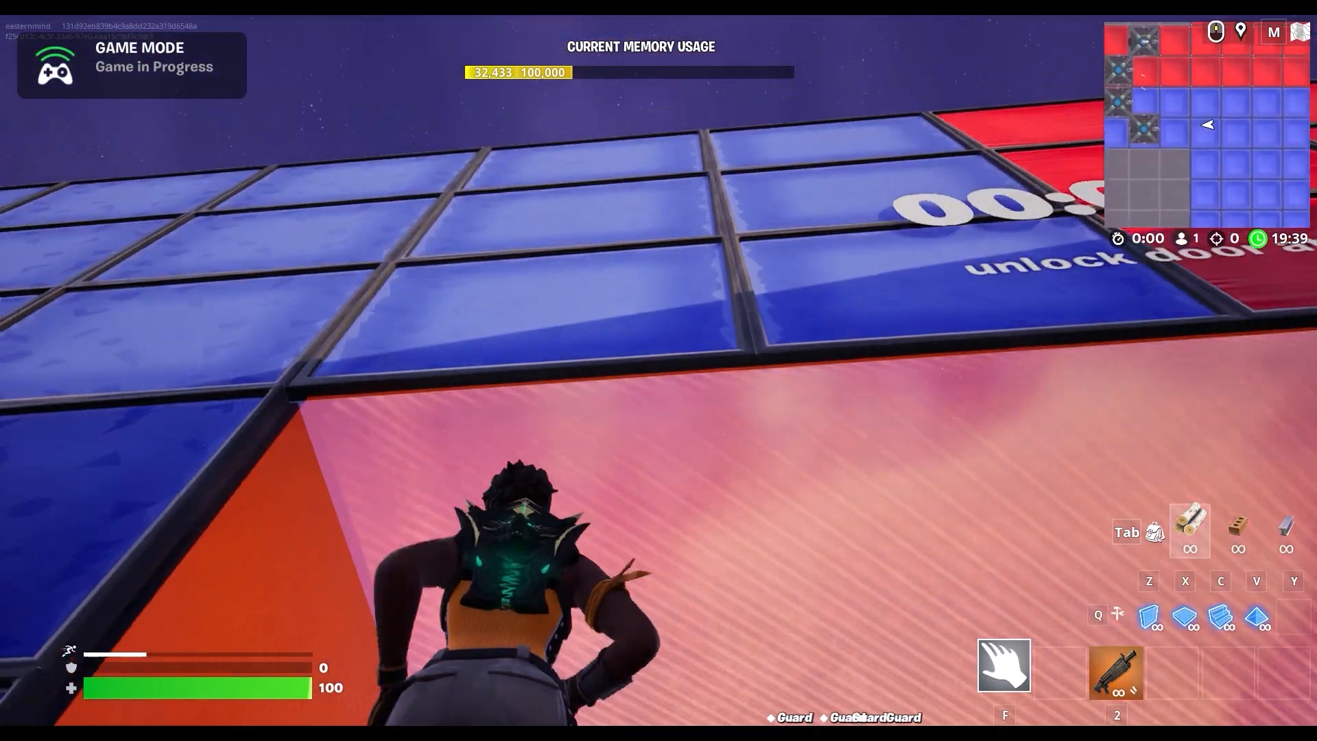
key(s)
key(d)
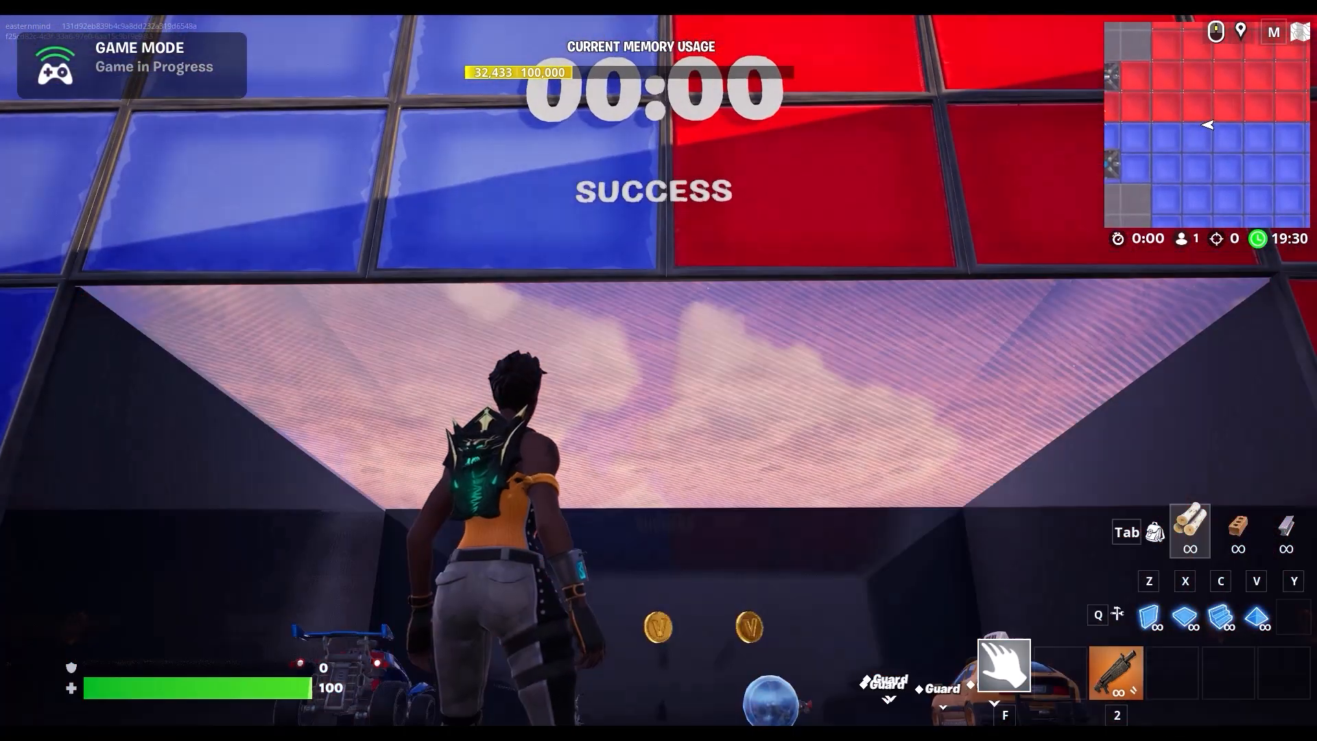
key(w)
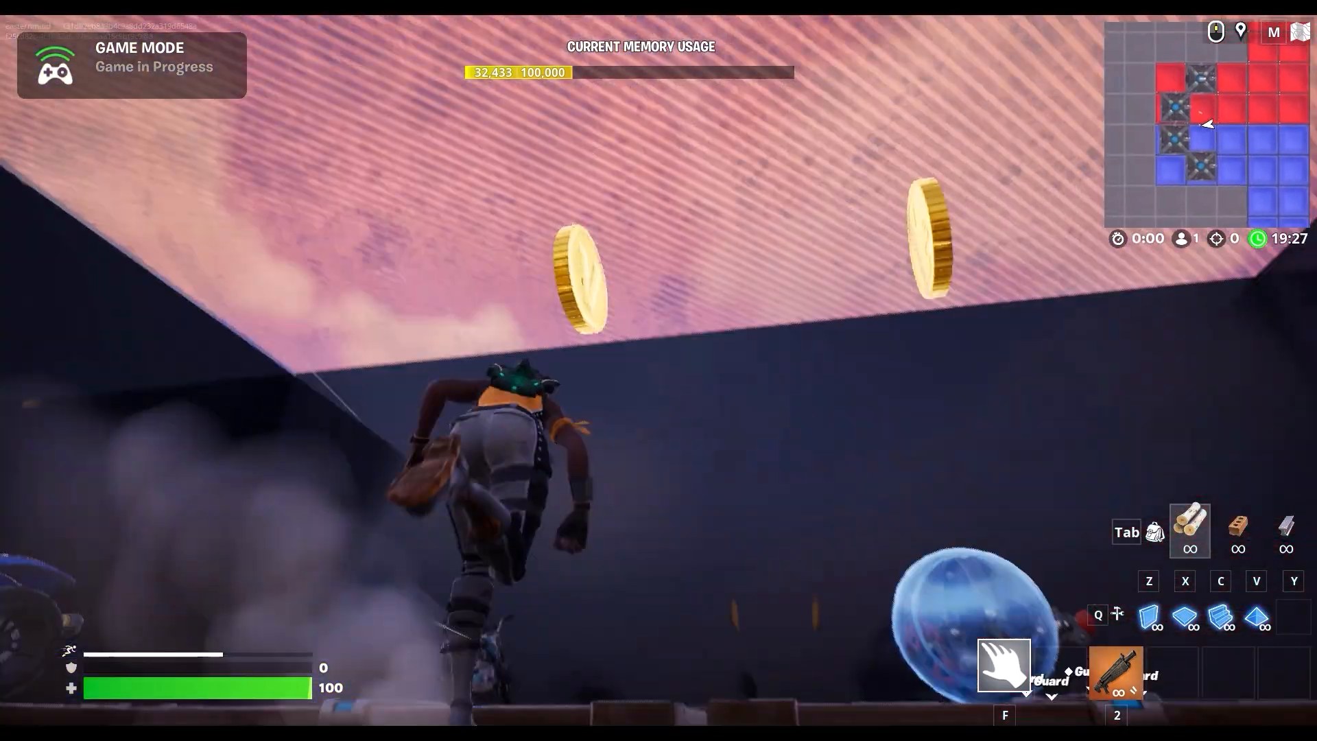
Playtest the side room by collecting the gold coins and driving the car from its spawner out to the arena.
key(w)
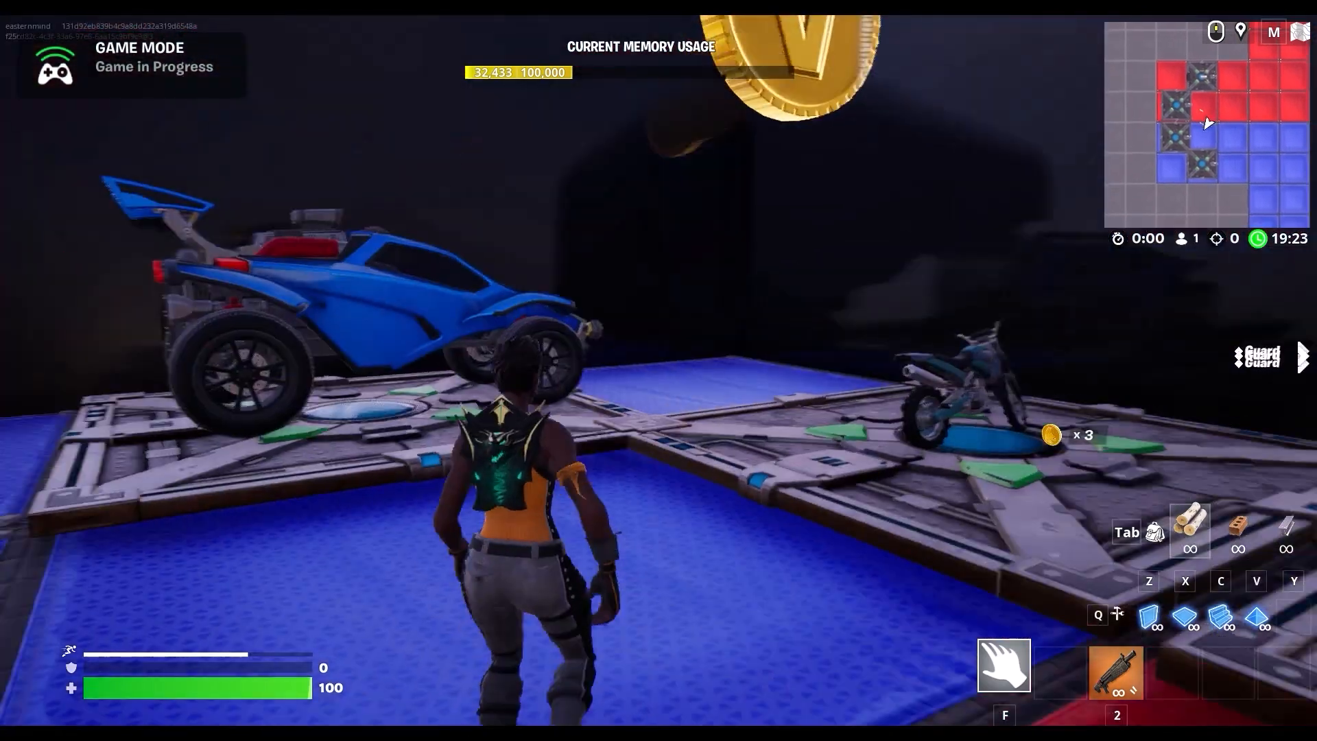
key(w)
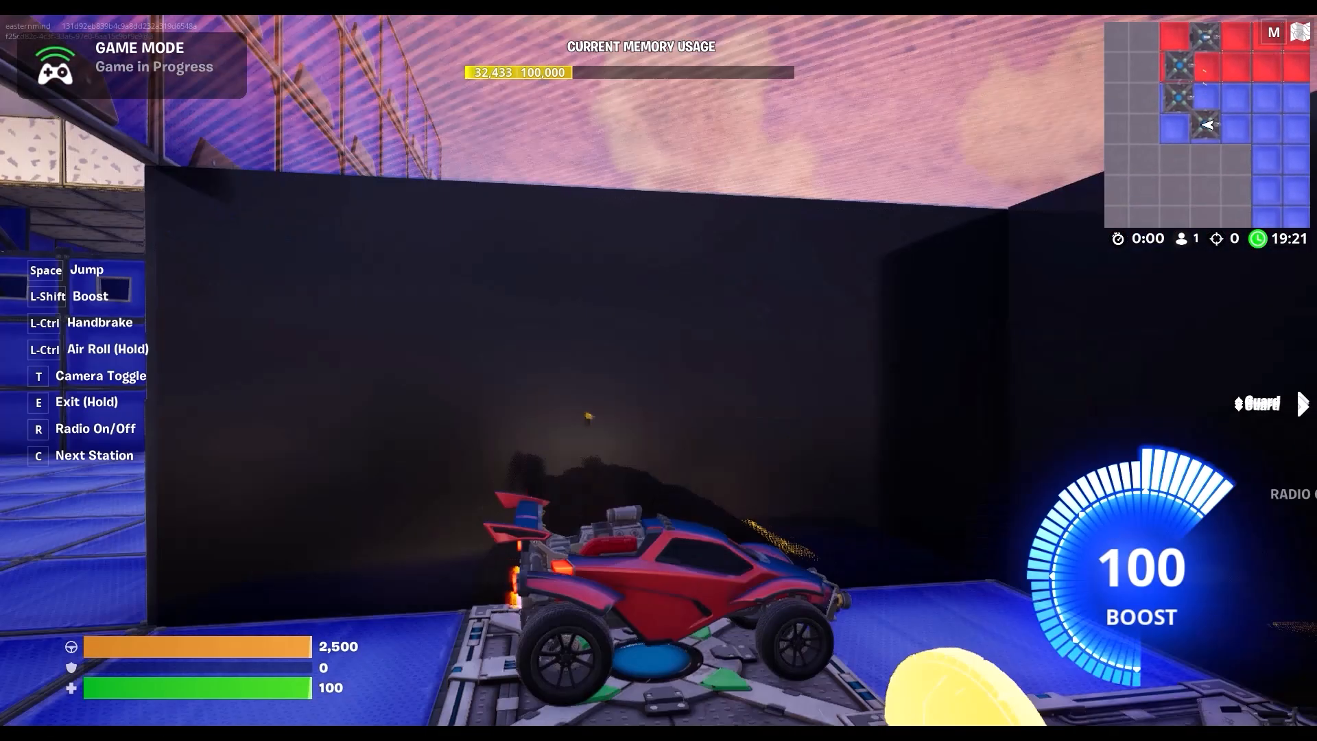
key(s)
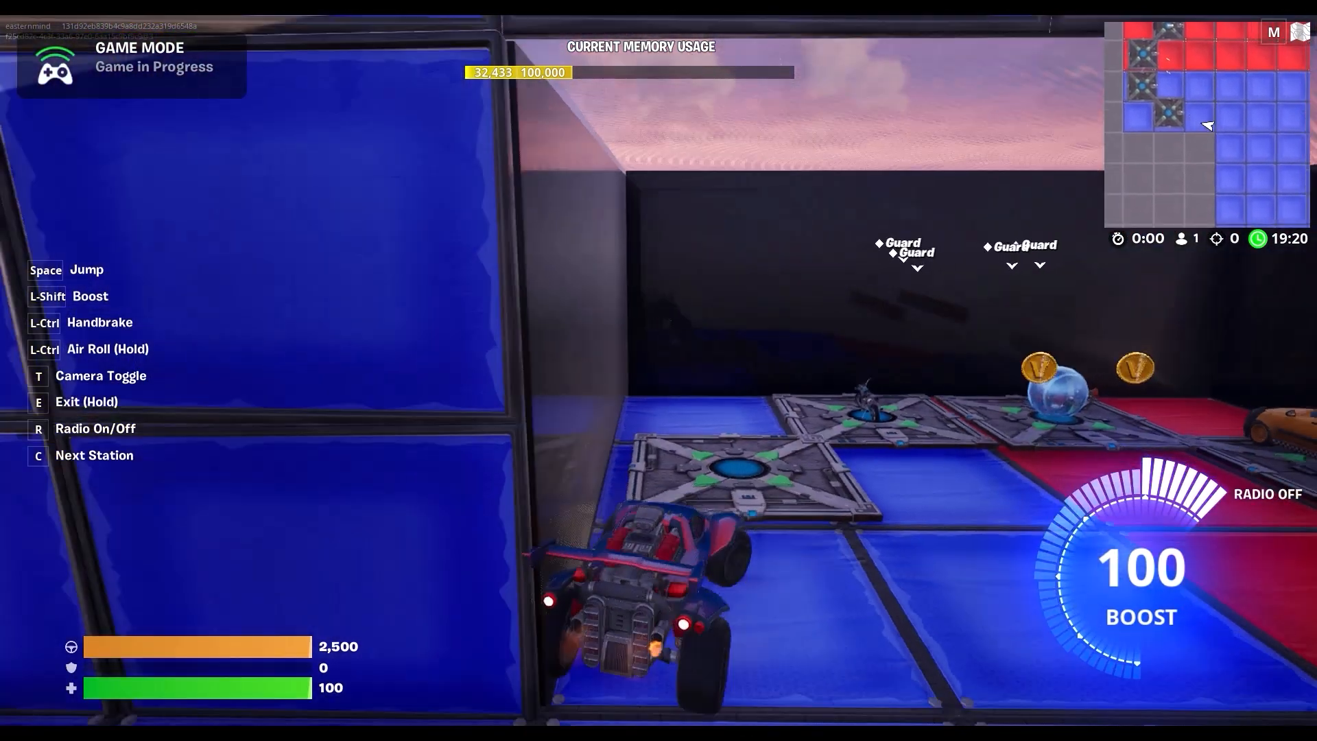
key(s)
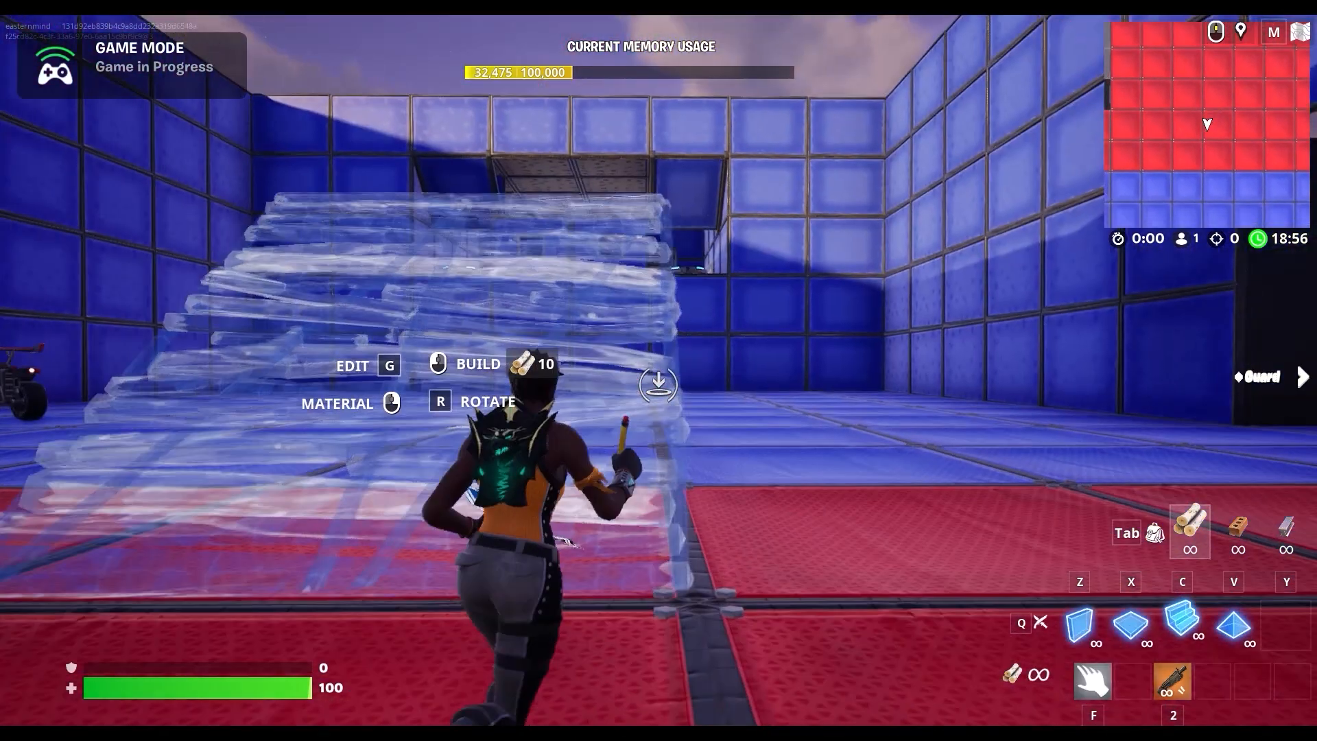
Build a chain of wooden ramps above the arena walls to check whether players can climb out of the play area.
key(w)
key(w)
click(658, 385)
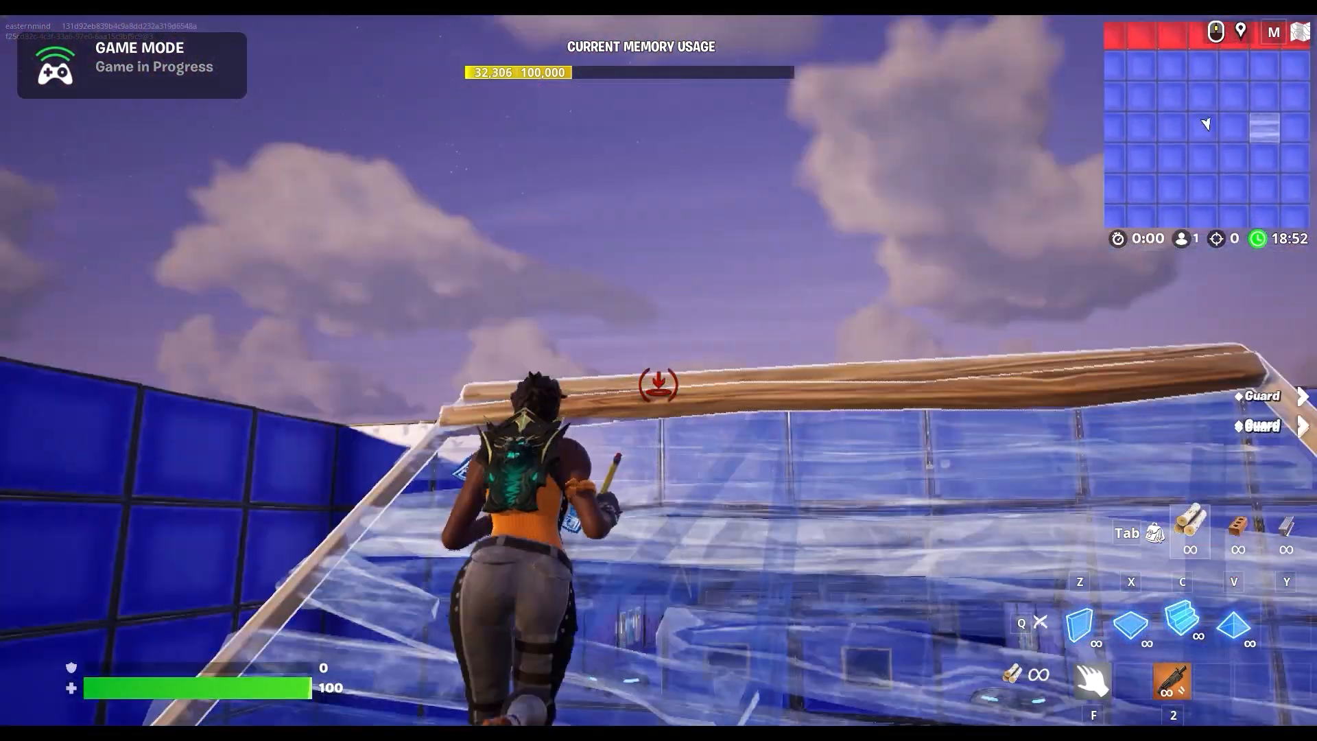
key(w)
click(659, 385)
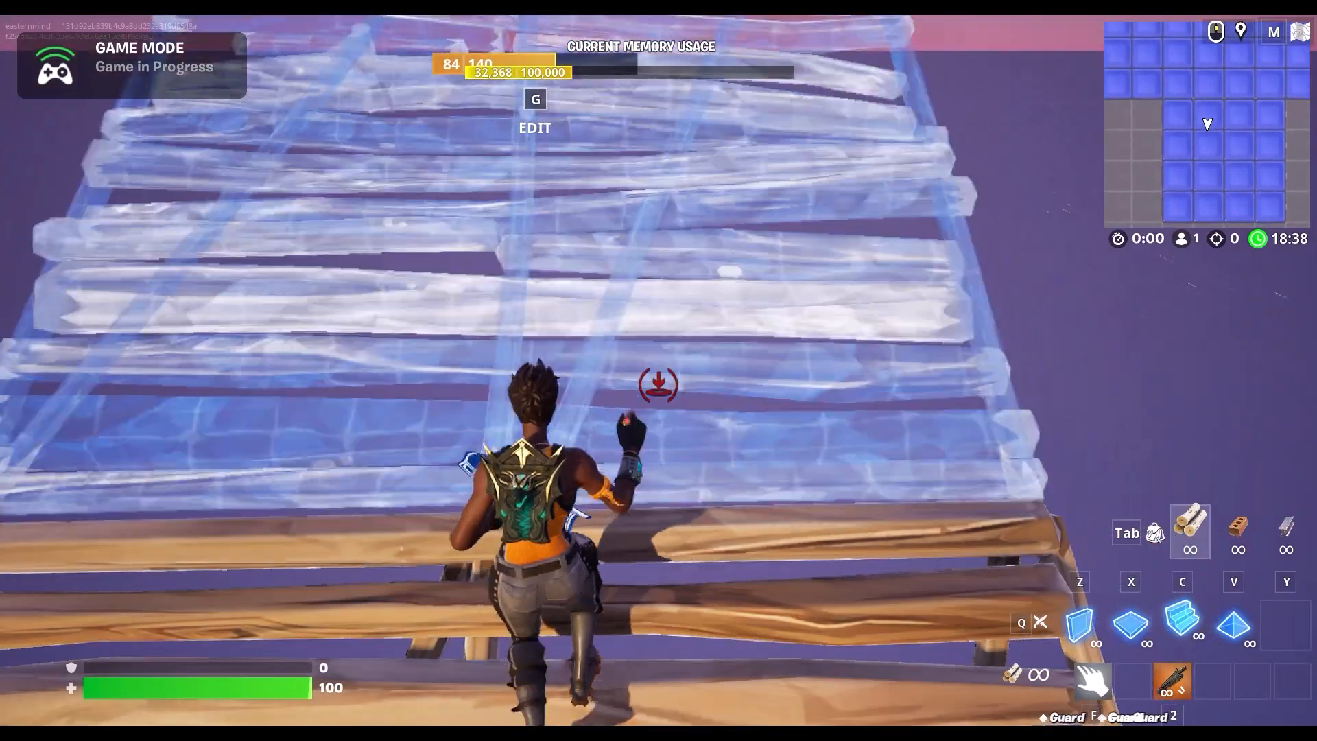
key(w)
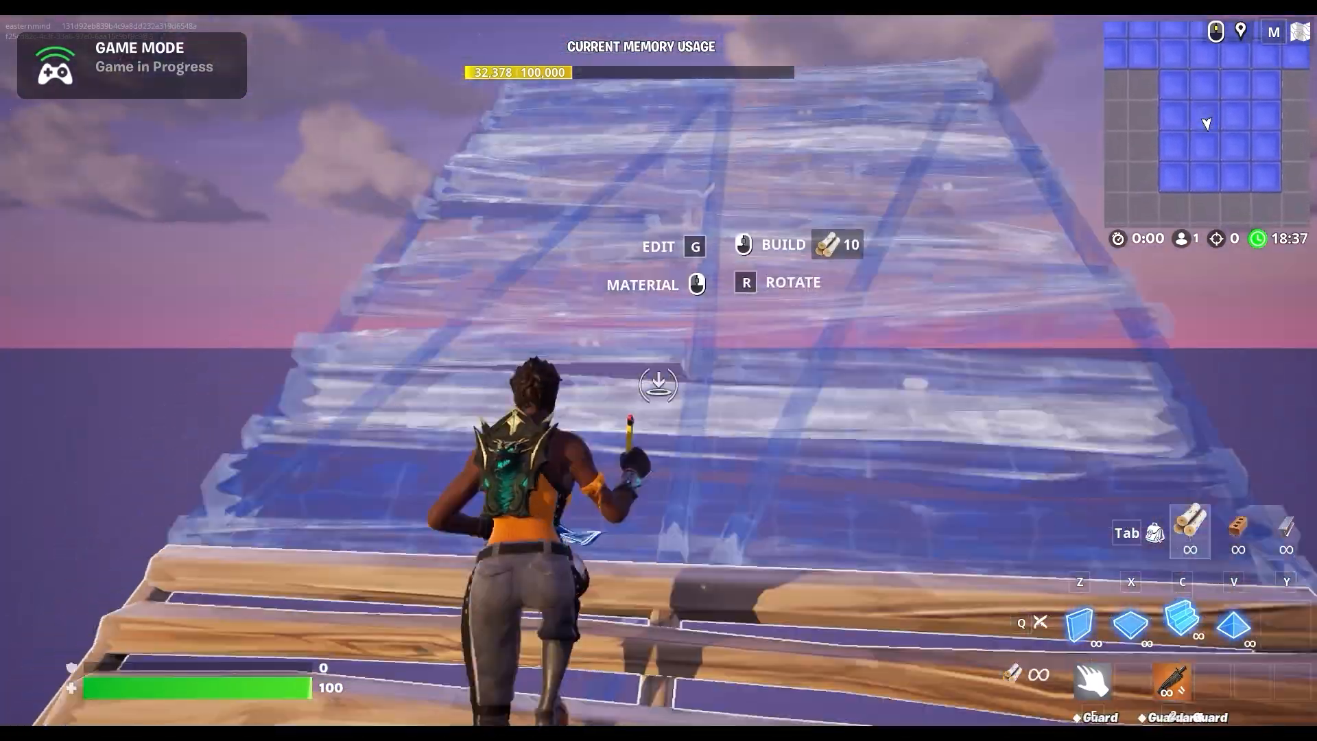
click(658, 385)
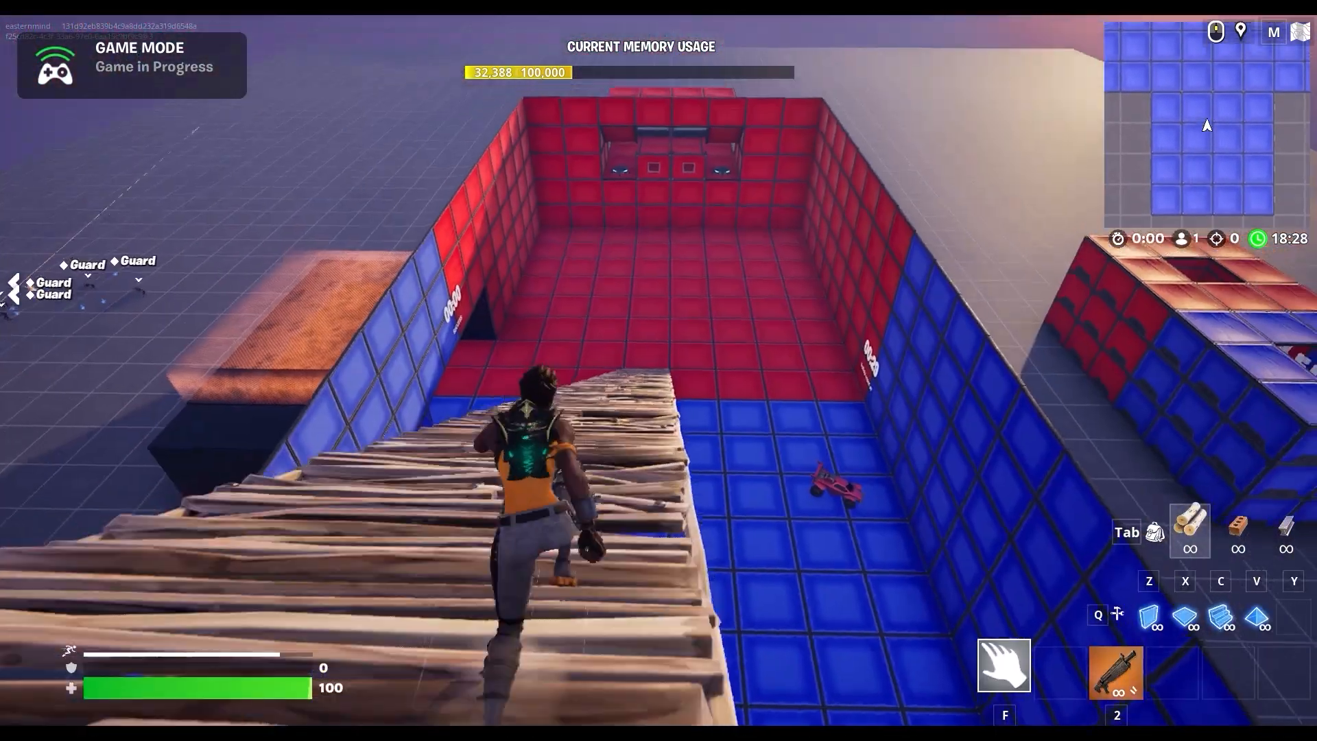
key(w)
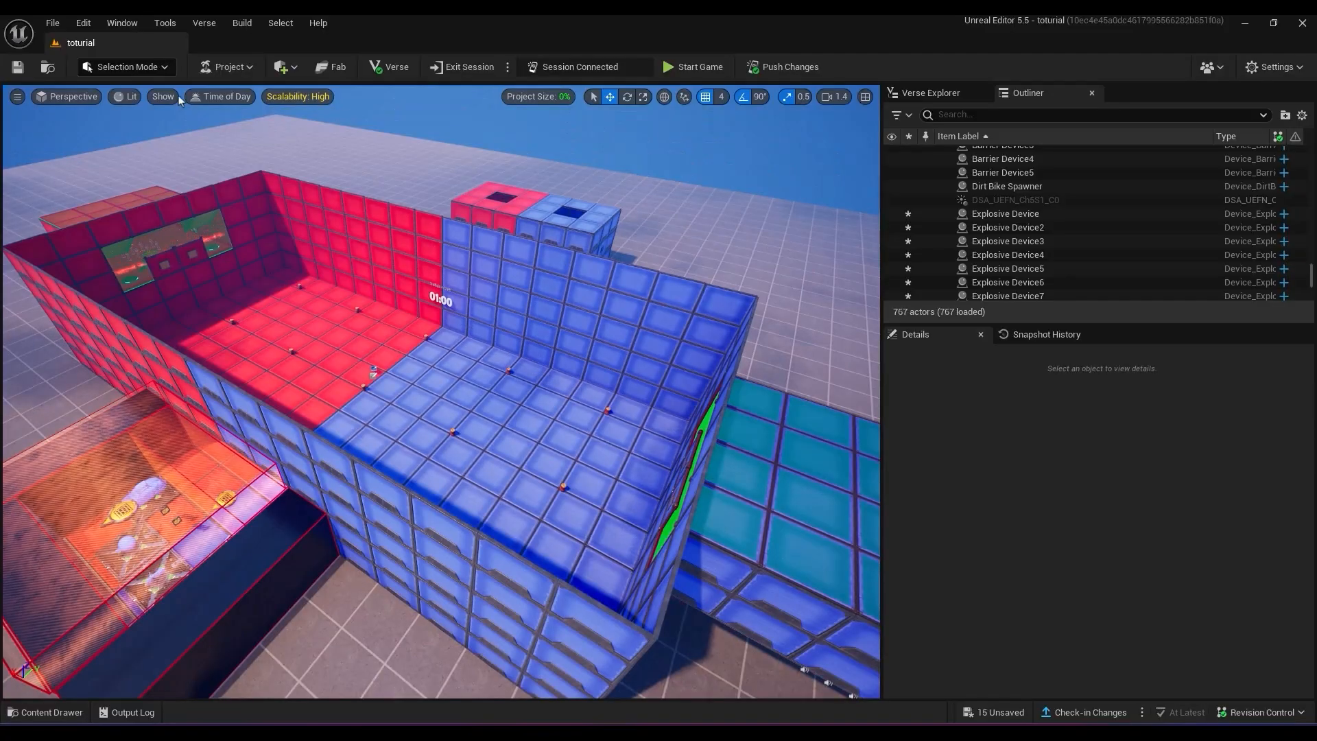
Place a Cube shape on top of the arena's long side wall and scale it uniformly to 5.
click(285, 67)
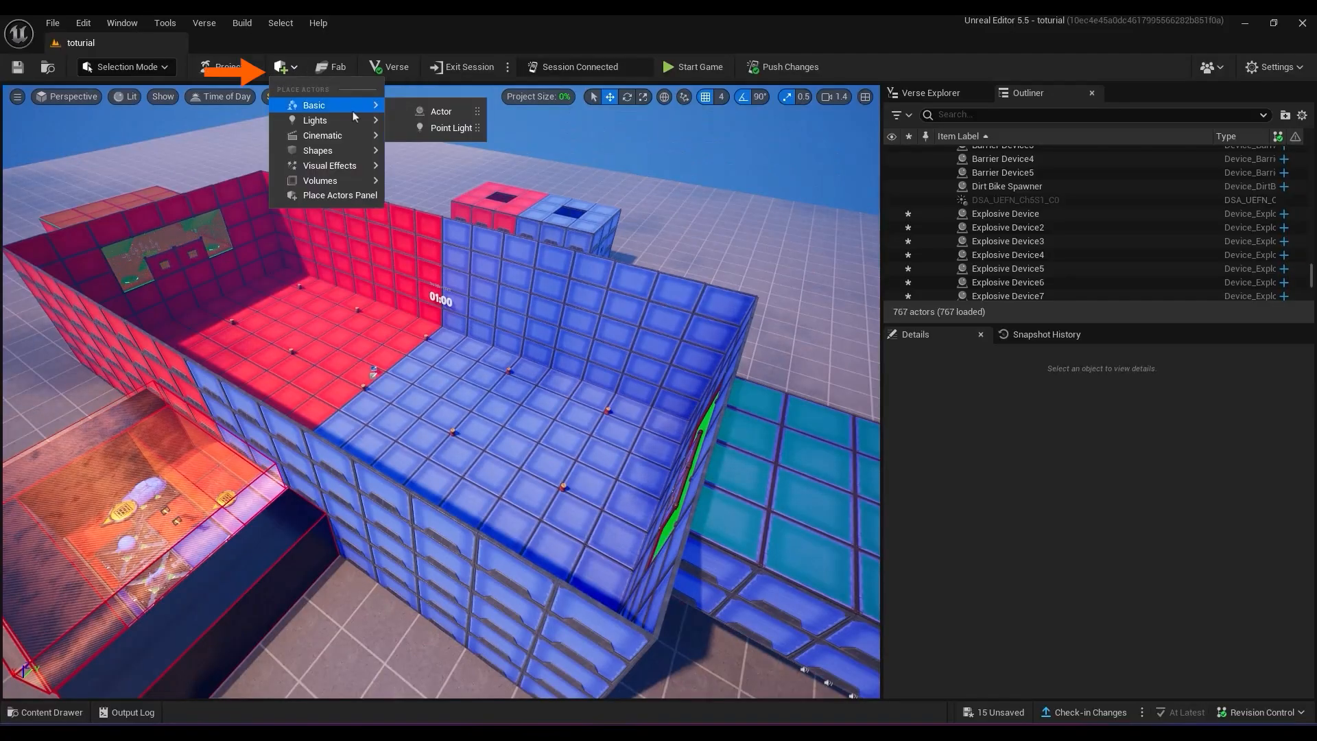
mouse_move(352, 142)
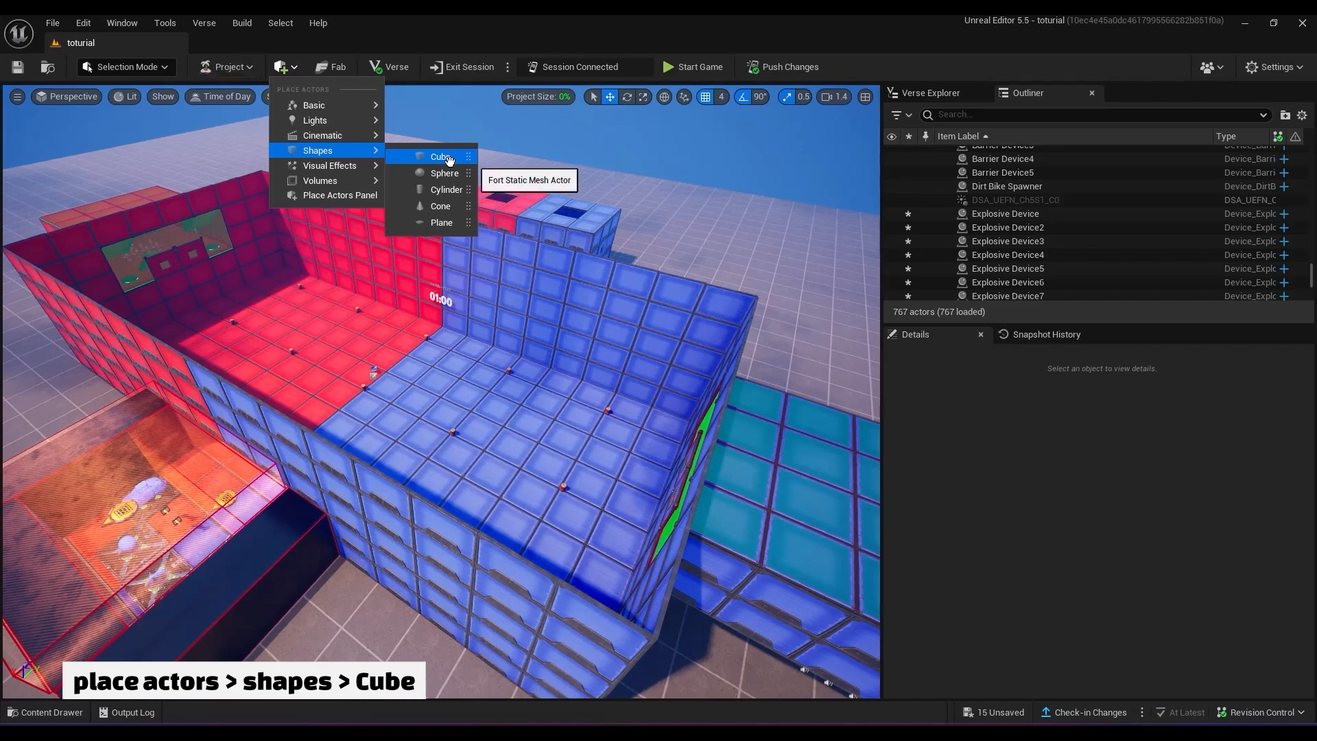
click(441, 157)
drag(458, 369, 346, 444)
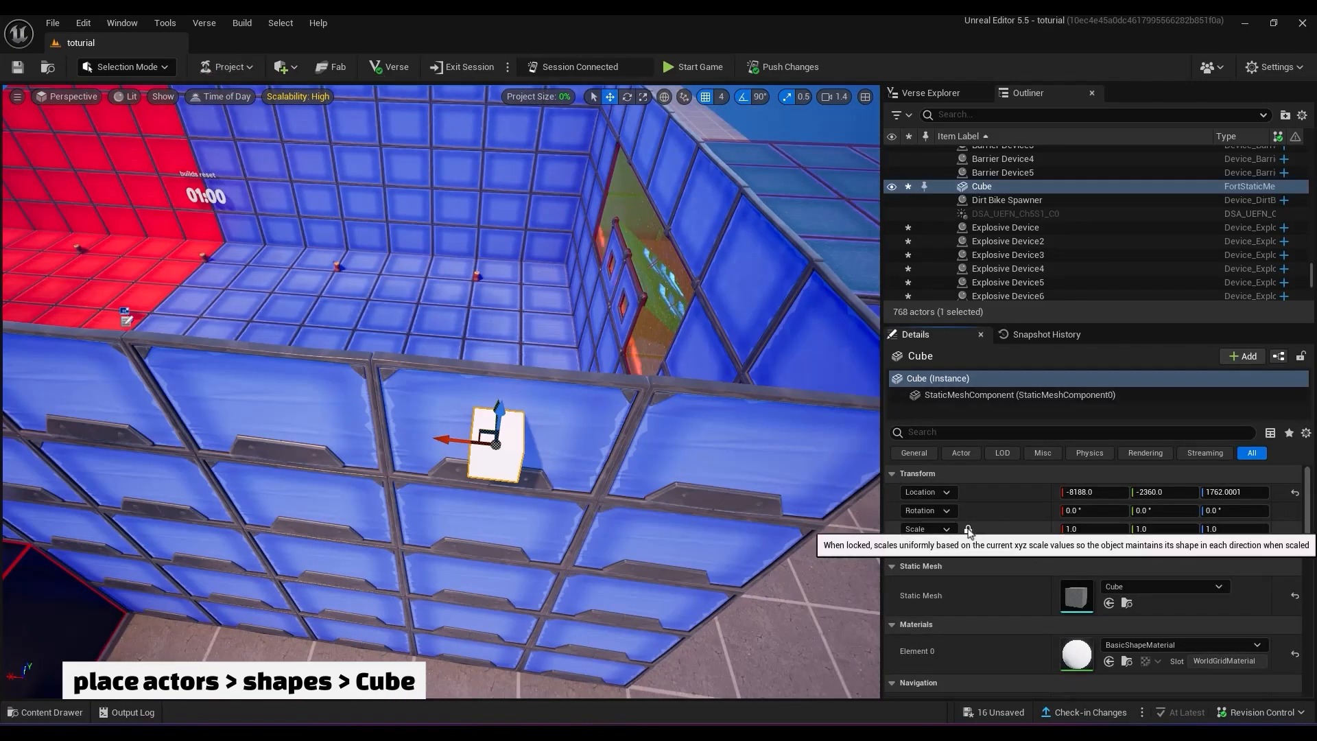
click(1094, 528)
text(5)
key(Return)
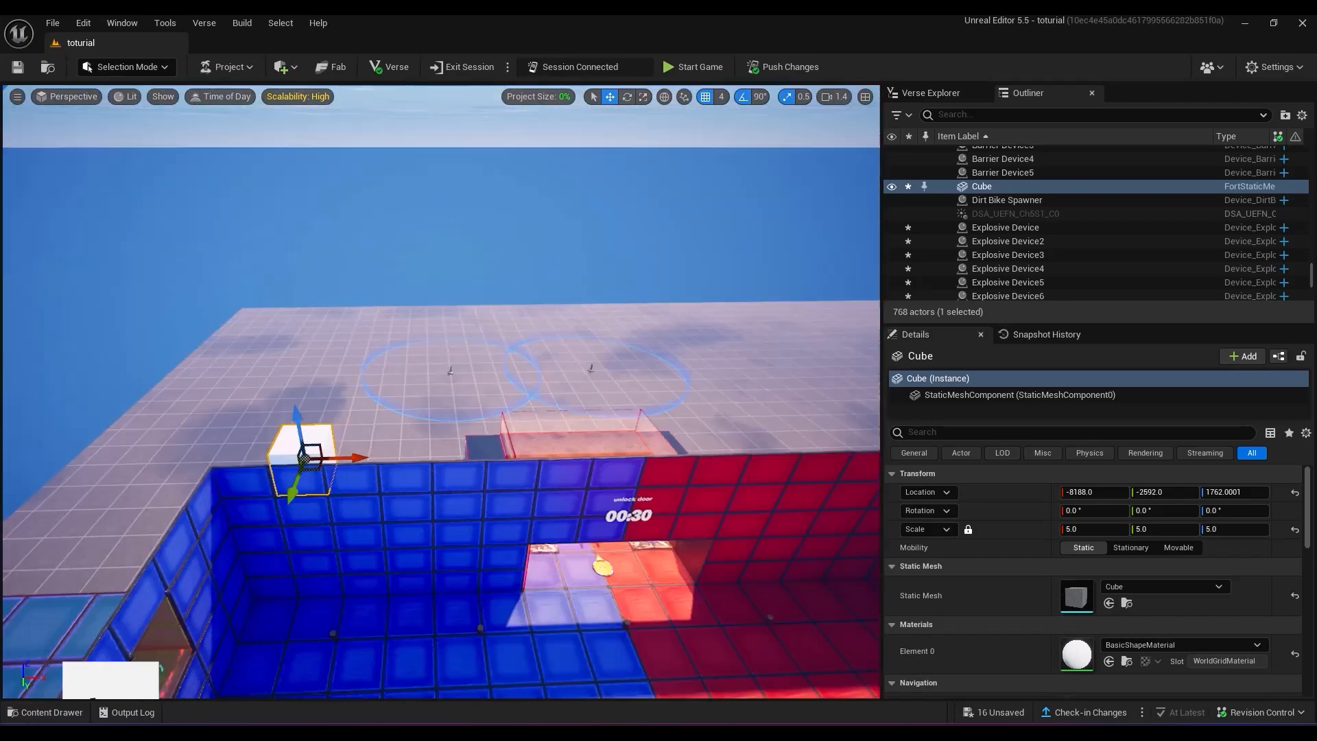
Stretch the cube into a tall barrier along the side wall with X scale 80 and Z scale about 21.68, centred at X -4920.
click(1095, 529)
text(80)
key(Return)
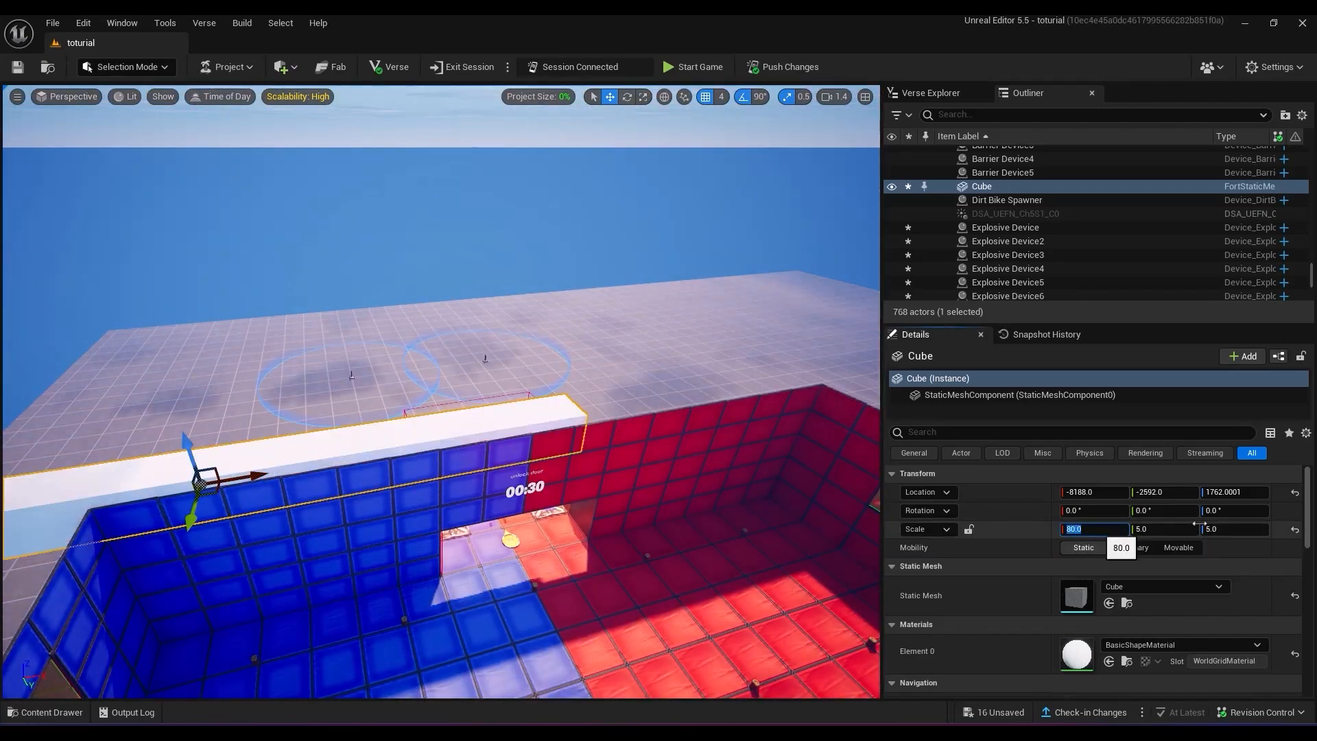
drag(1235, 529, 1269, 529)
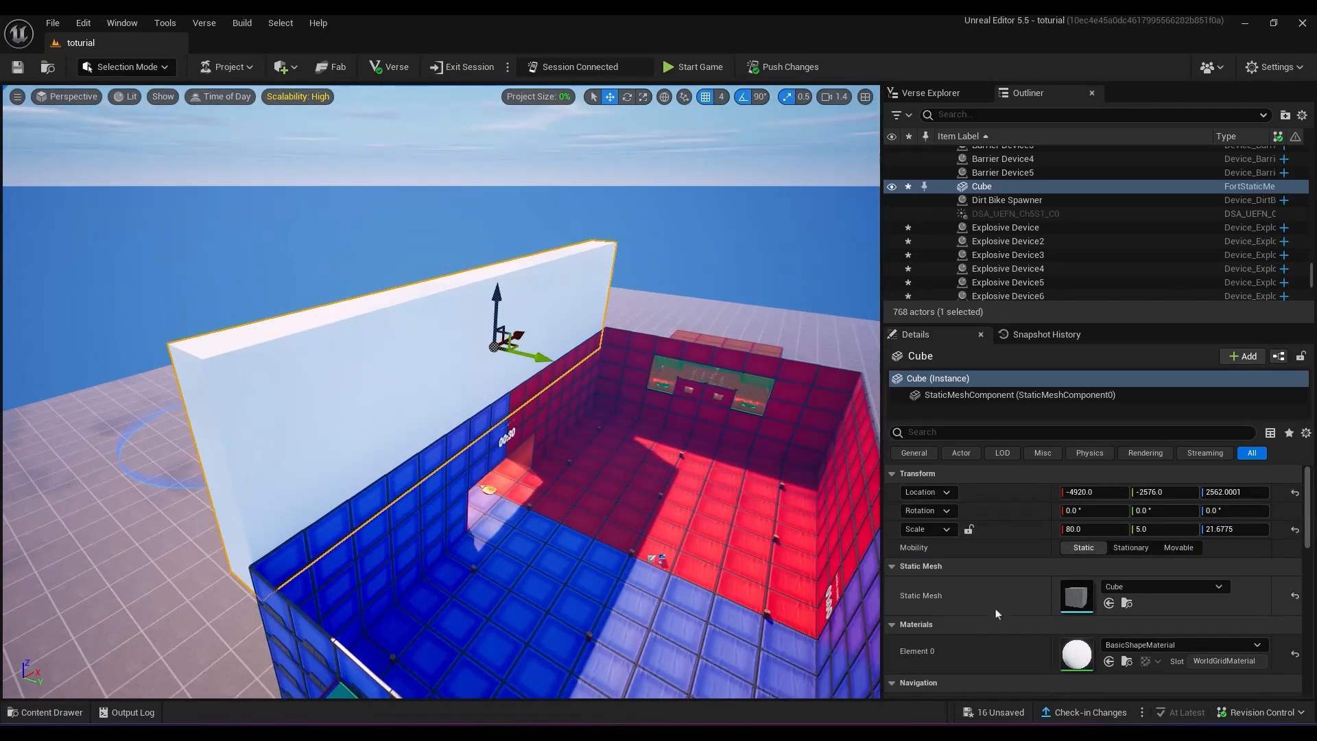
Turn on Actor Hidden In Game for the cube barrier and check it by toggling game view.
scroll(996, 613, down, 10)
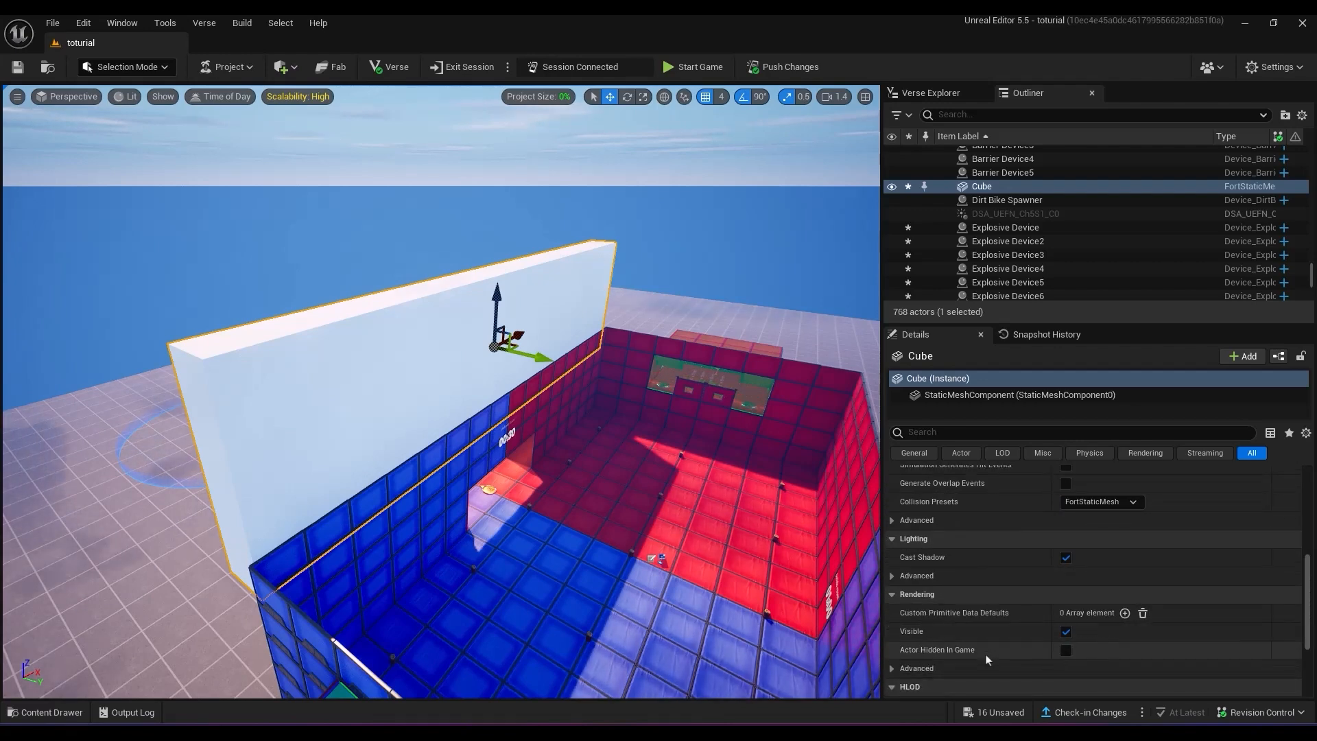
click(1065, 652)
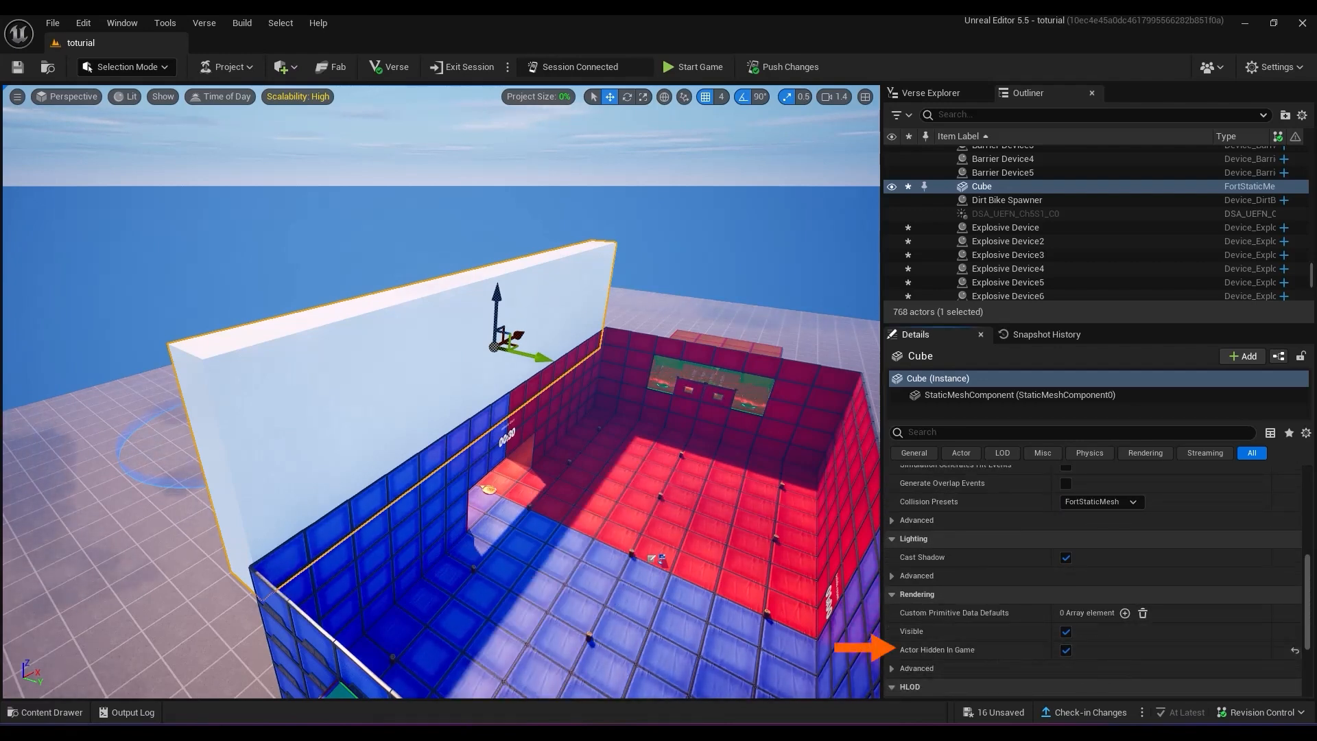
right_drag(532, 451, 544, 457)
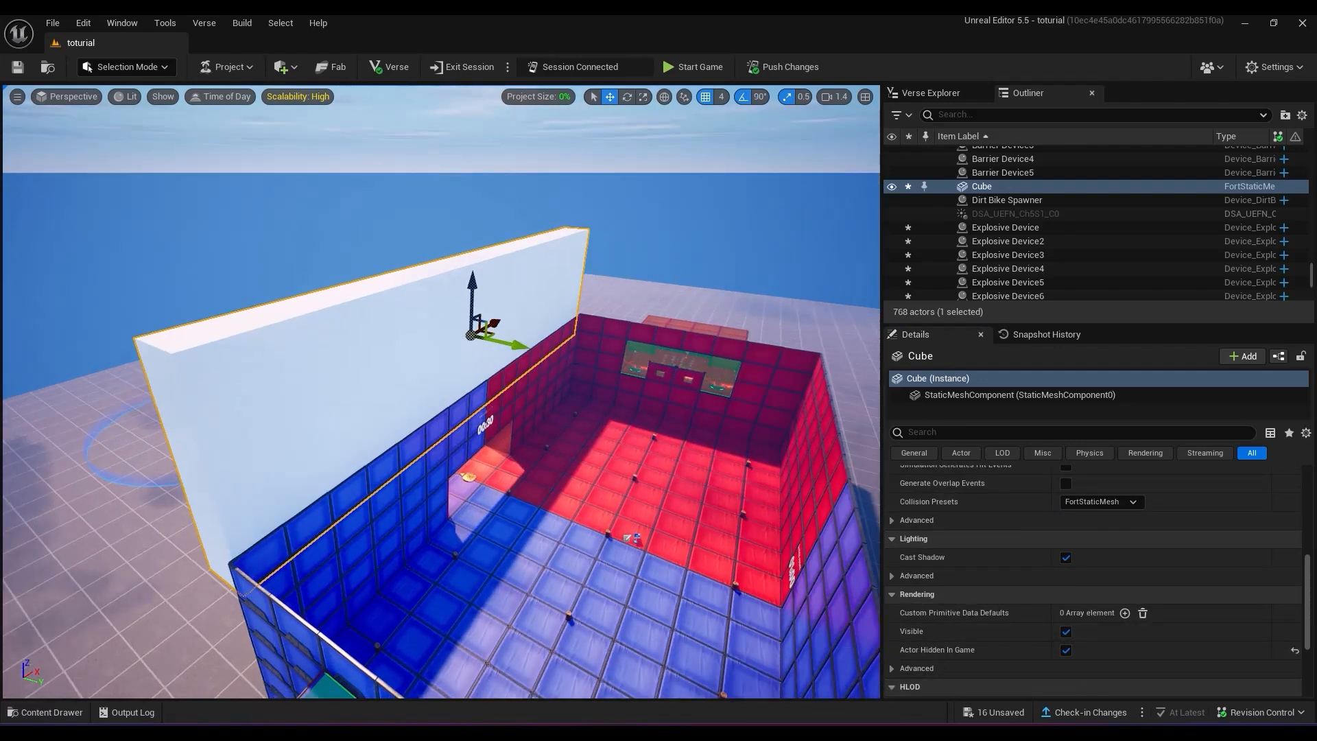
key(g)
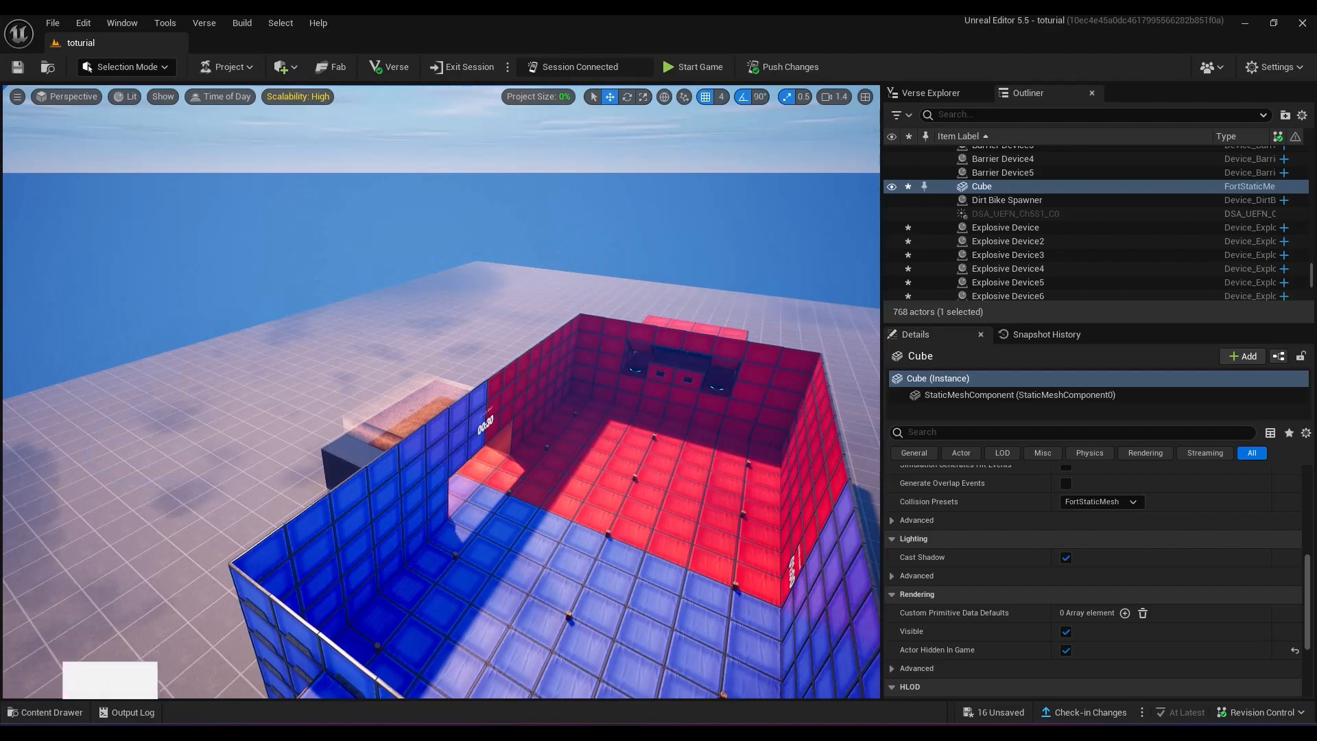
key(g)
right_drag(516, 324, 516, 325)
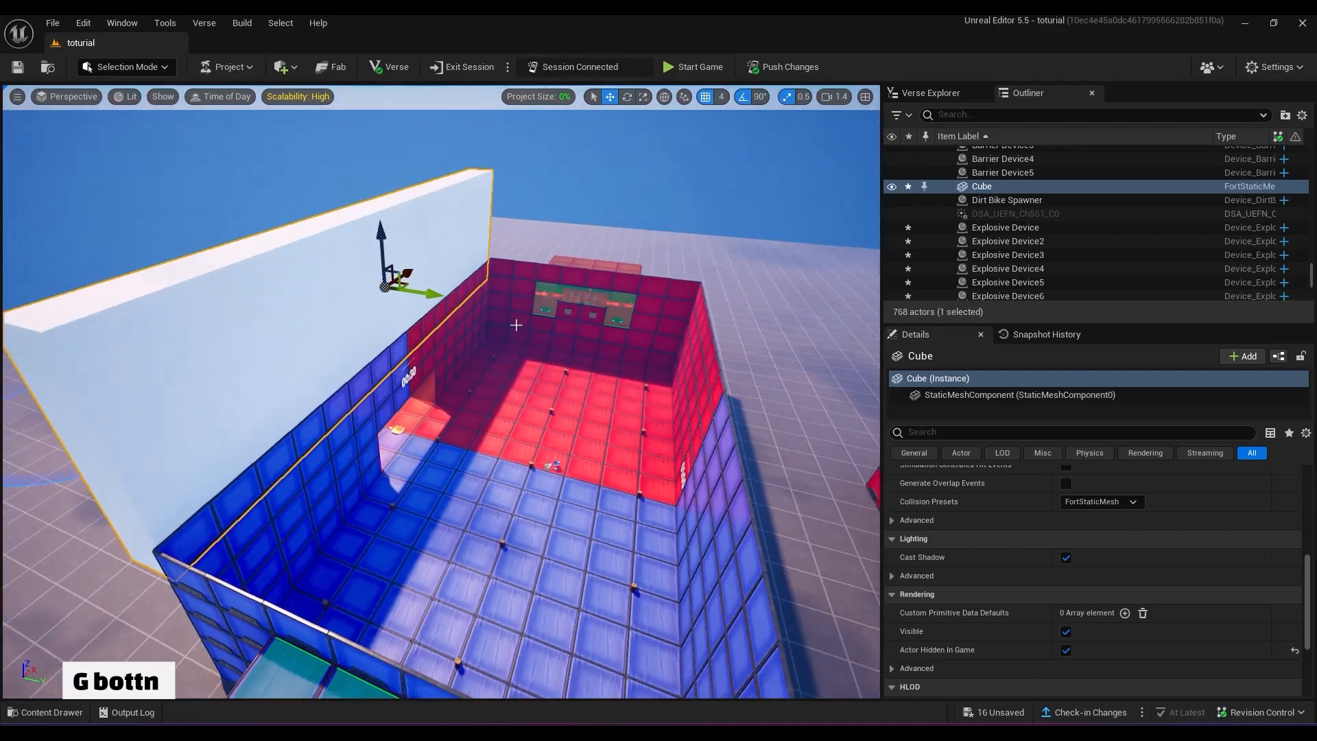
Duplicate the barrier onto the opposite long wall, and create another copy rotated 90 degrees for the blue end.
alt+drag(432, 291, 853, 394)
right_drag(755, 384, 439, 370)
alt+drag(401, 218, 418, 507)
key(e)
drag(425, 545, 494, 549)
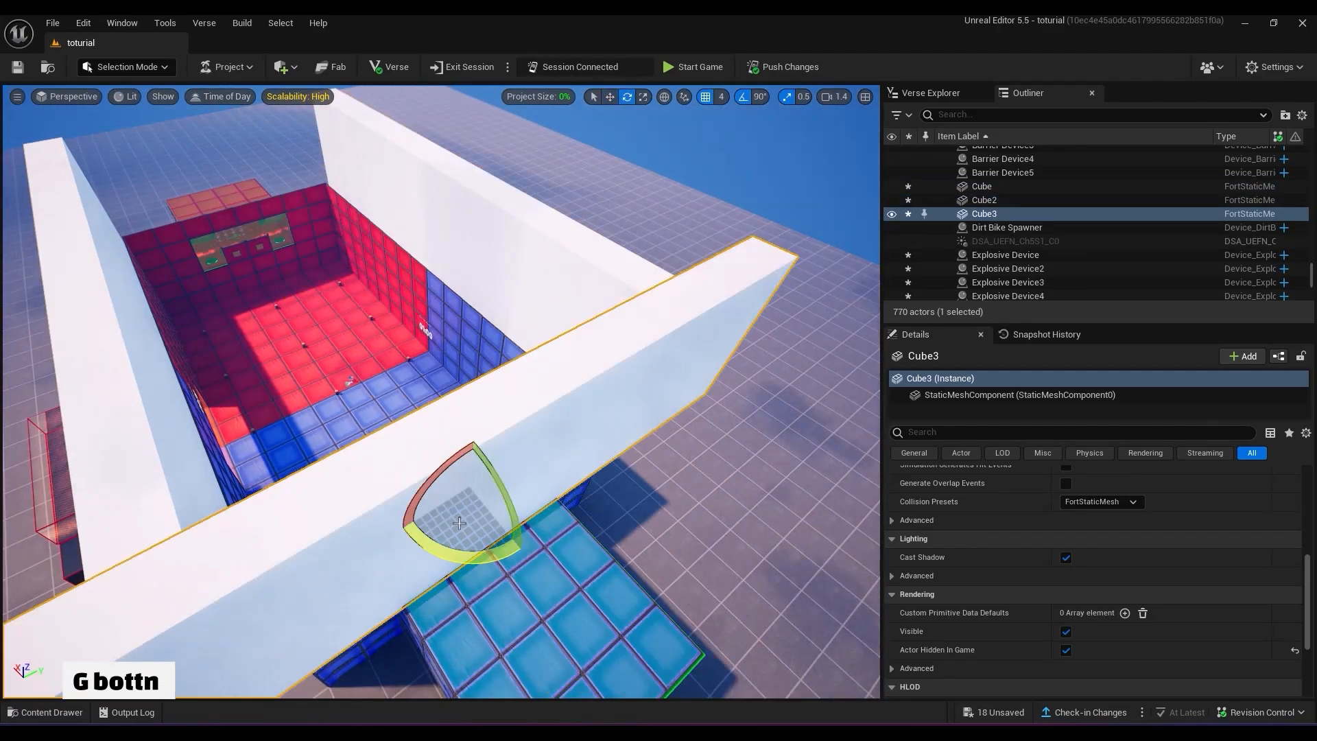
Set the end barrier's X scale to 40, fine-tune its length to the arena width, and duplicate it to the opposite end.
key(w)
scroll(1090, 549, up, 10)
click(1088, 509)
text(40)
key(Return)
drag(1087, 508, 1125, 509)
right_drag(521, 384, 439, 384)
alt+shift+drag(408, 368, 561, 365)
Apply the M_Barrier_BoundsTranslucent_Blue_Inst material to all four cube barriers and check them in game view.
key(ctrl+shift+a)
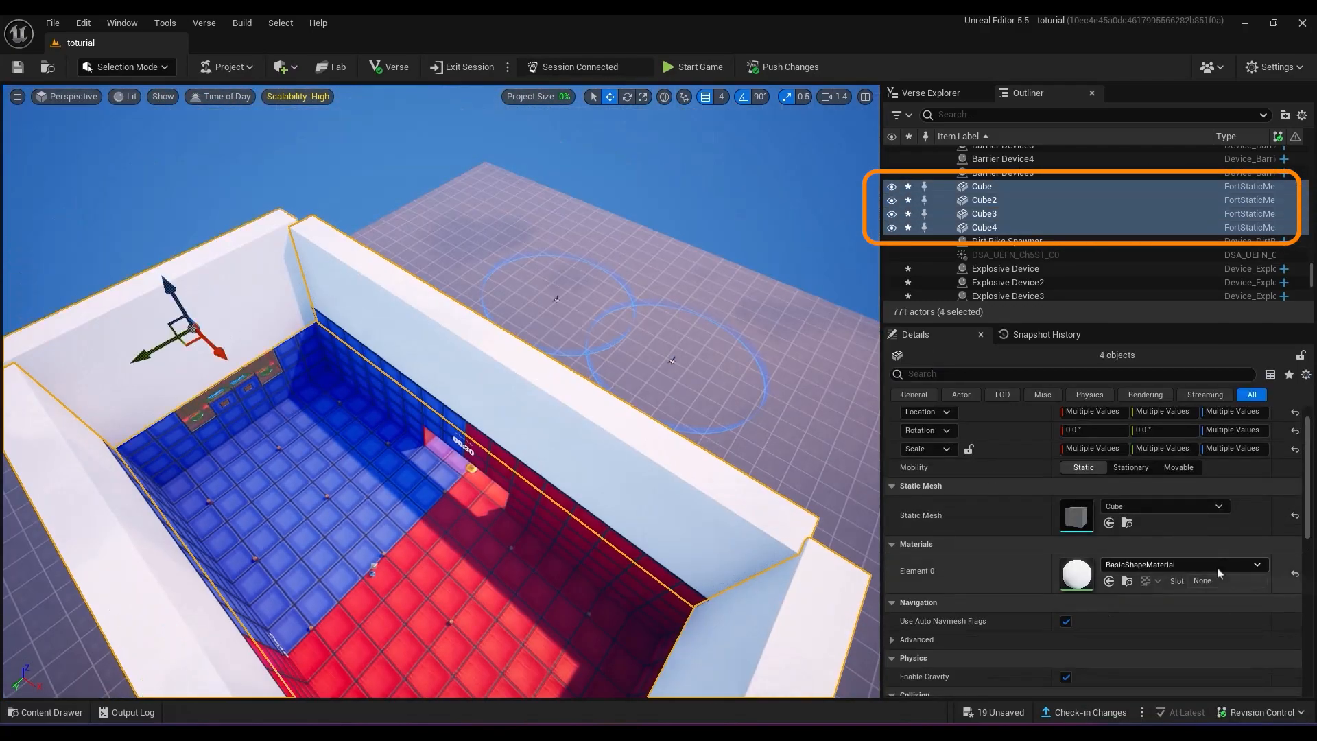
click(1218, 568)
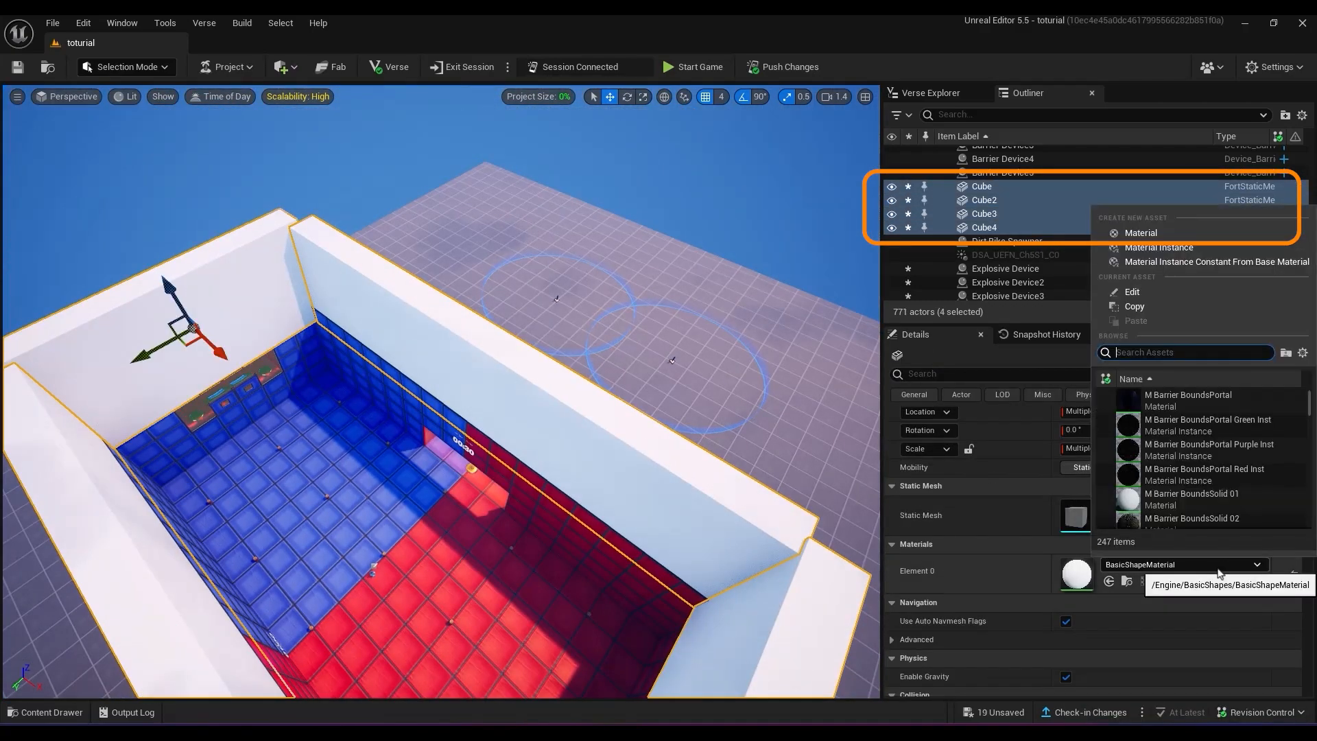
text(TRANS)
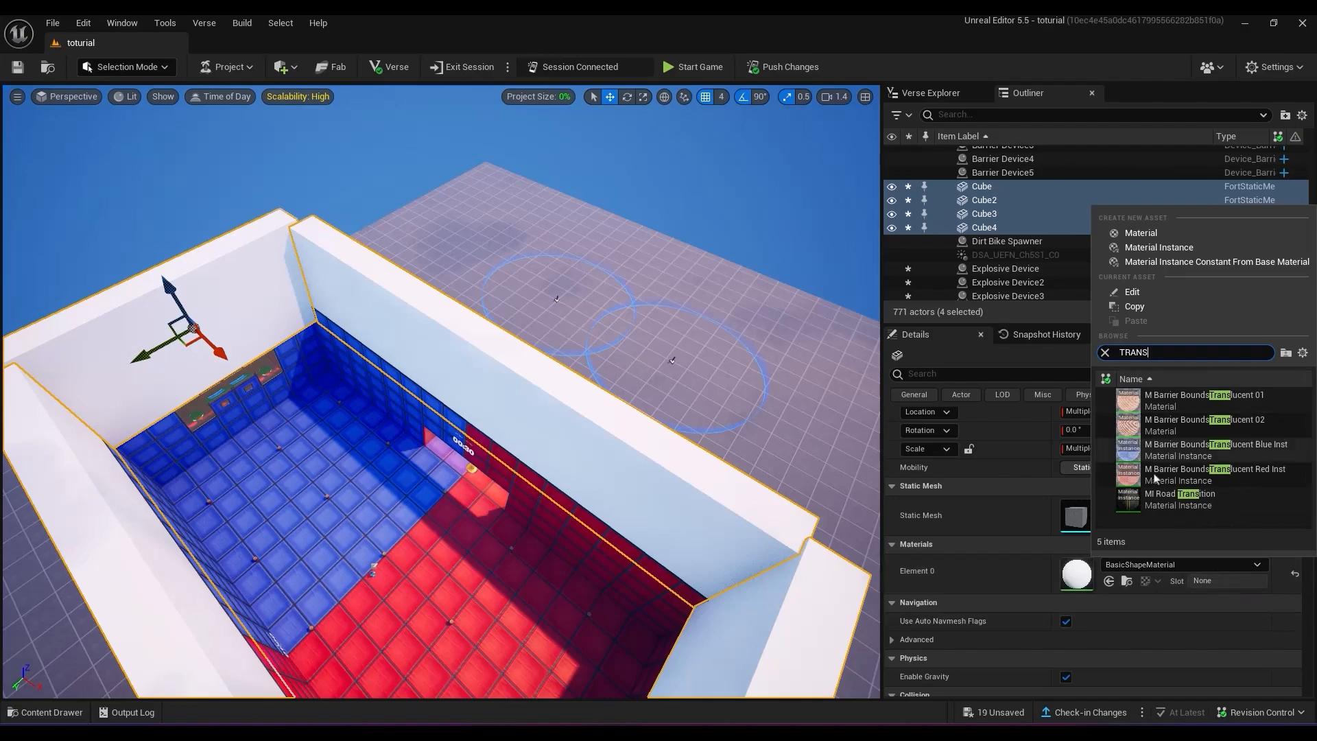
click(1143, 450)
right_drag(351, 468, 473, 449)
key(g)
key(g)
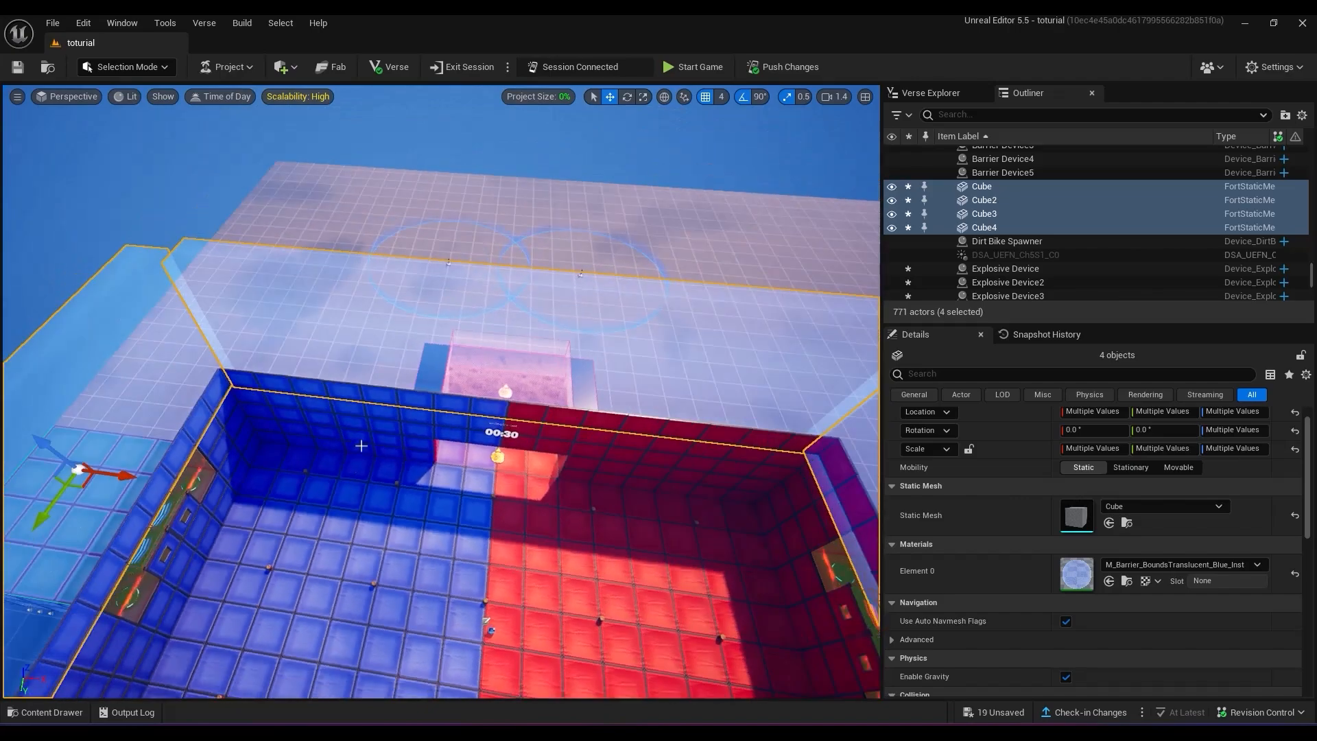
Duplicate a side barrier upward to about Z 3774, set its Y scale to 80, and shift it across the arena.
click(535, 309)
alt+drag(533, 288, 535, 218)
right_drag(535, 226, 686, 237)
drag(1166, 507, 1156, 506)
click(1157, 507)
text(80)
key(Return)
drag(437, 355, 499, 356)
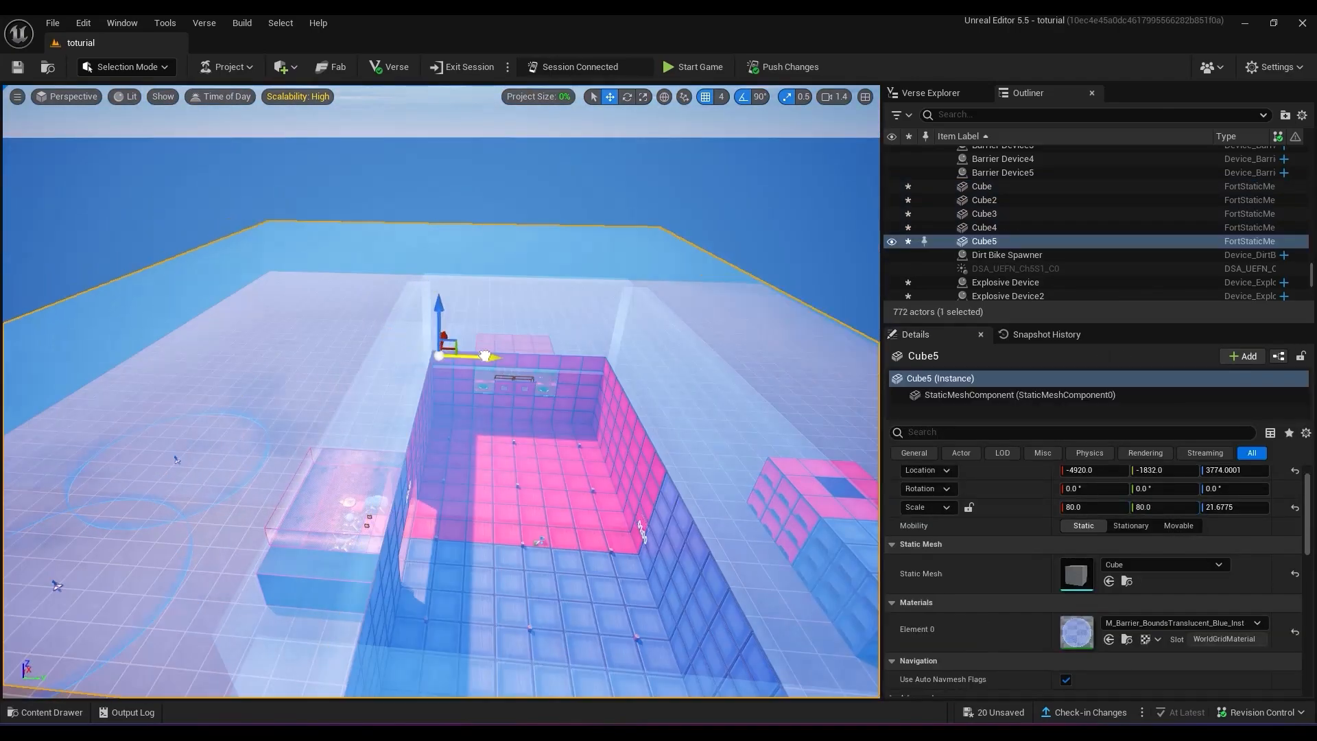
Flatten the top cube to Z scale 5 and position it as a ceiling over the arena at Y -376, Z 3718.
right_drag(511, 357, 617, 411)
click(1228, 507)
text(5)
key(Return)
drag(384, 357, 380, 389)
right_drag(380, 388, 380, 412)
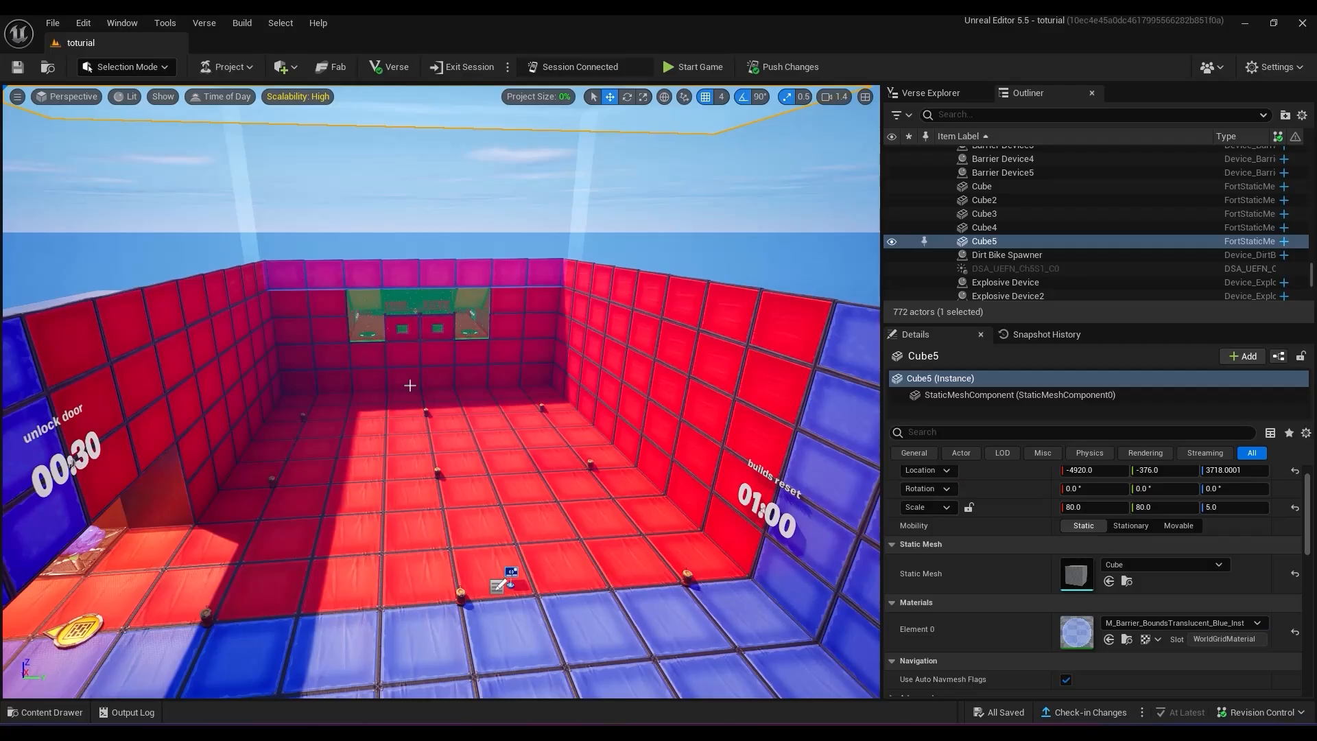
Create a private version of the project with a memory calculation, review the memory results, and close the dialogs.
click(251, 70)
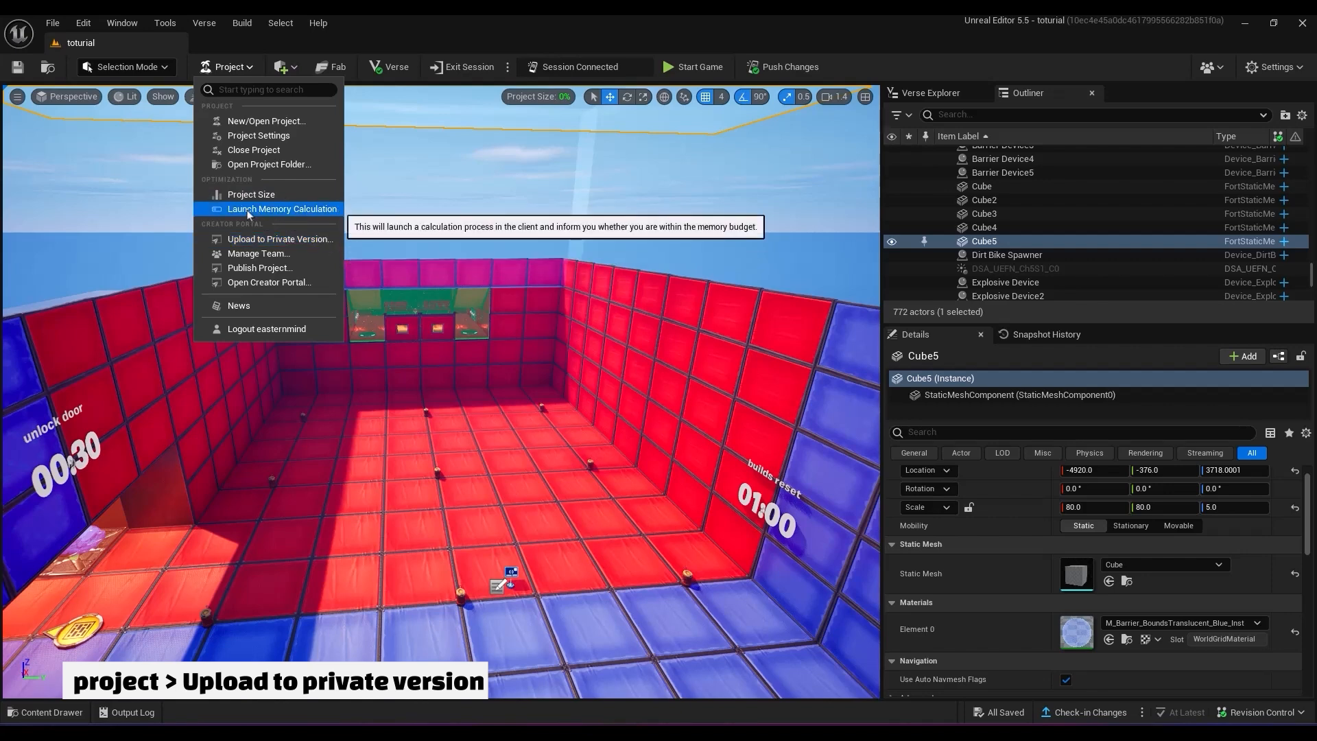
click(310, 211)
click(692, 403)
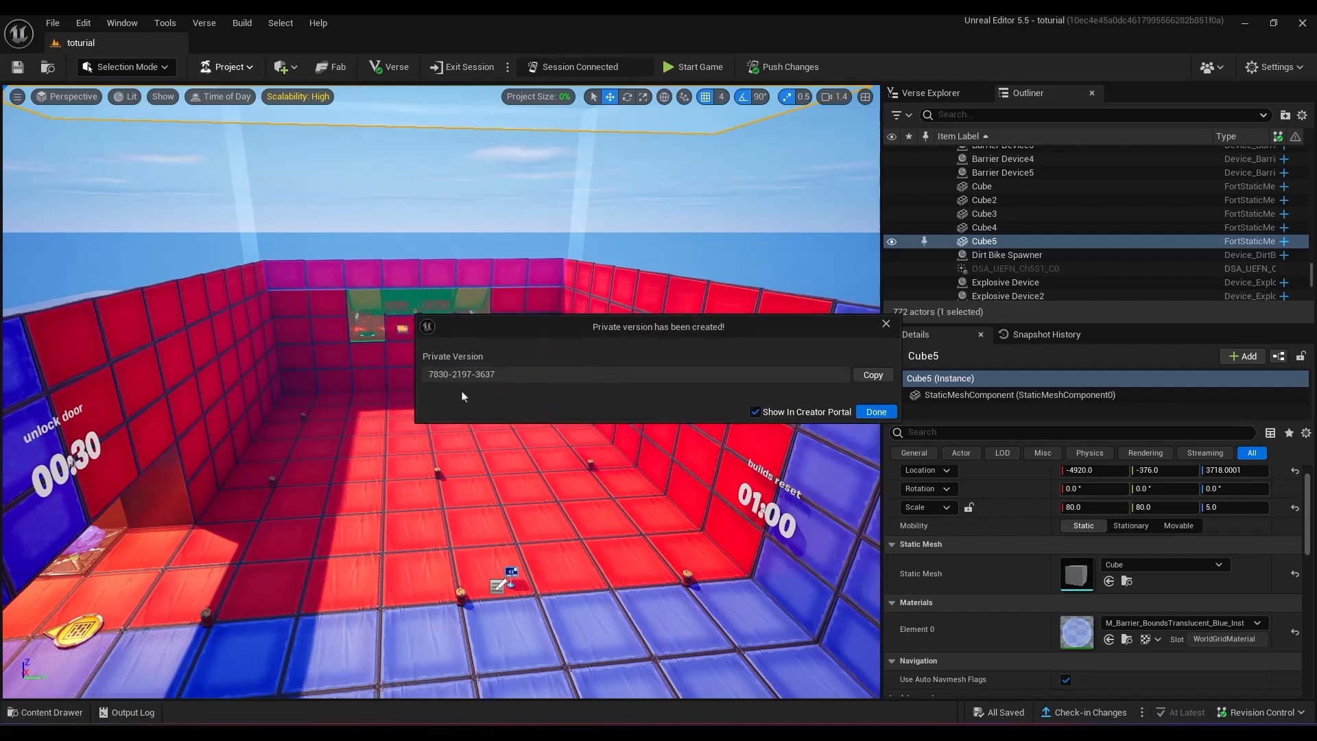
click(881, 414)
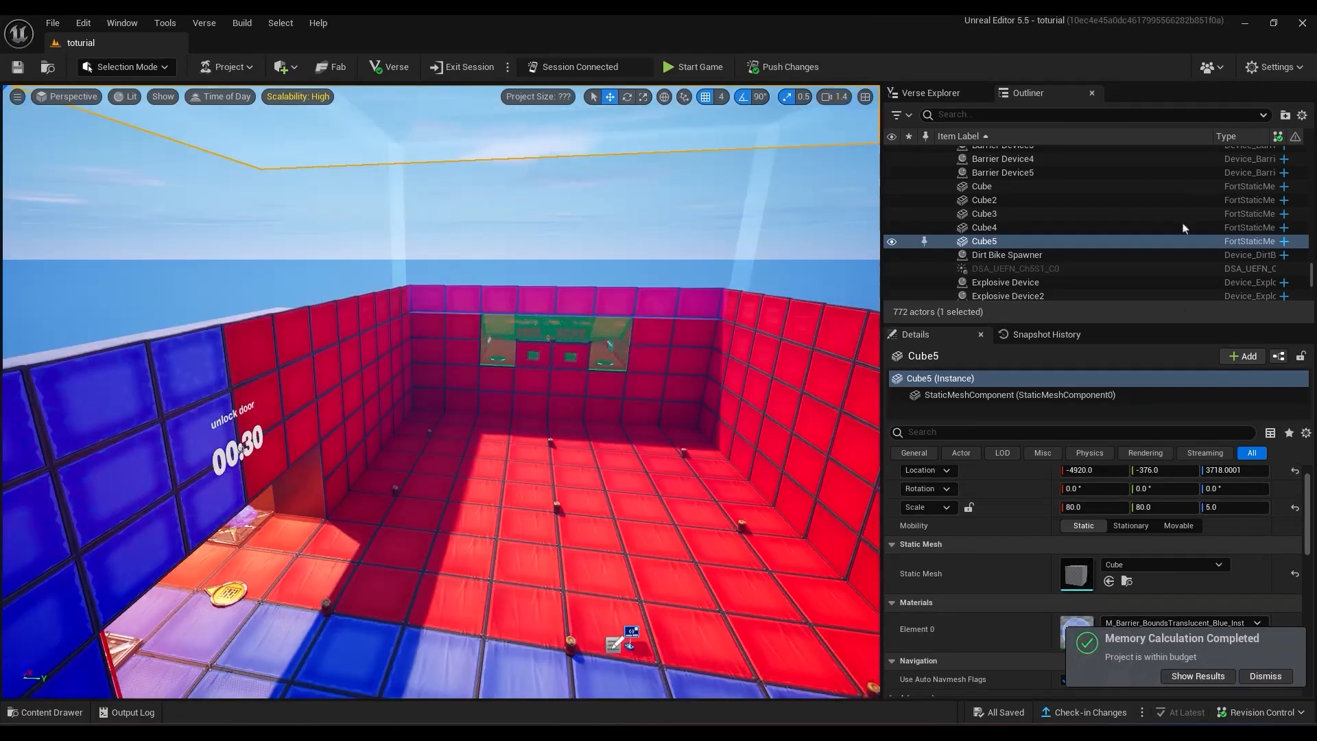
click(1200, 676)
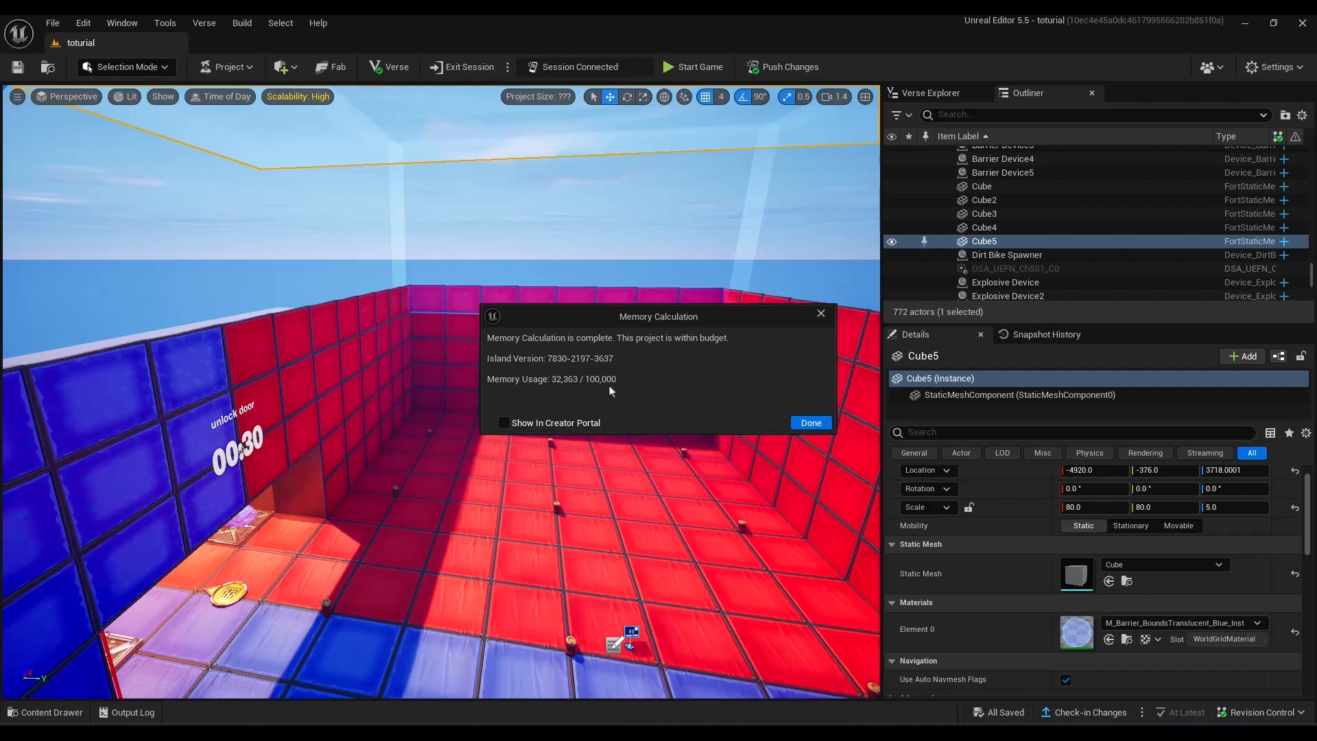
click(813, 426)
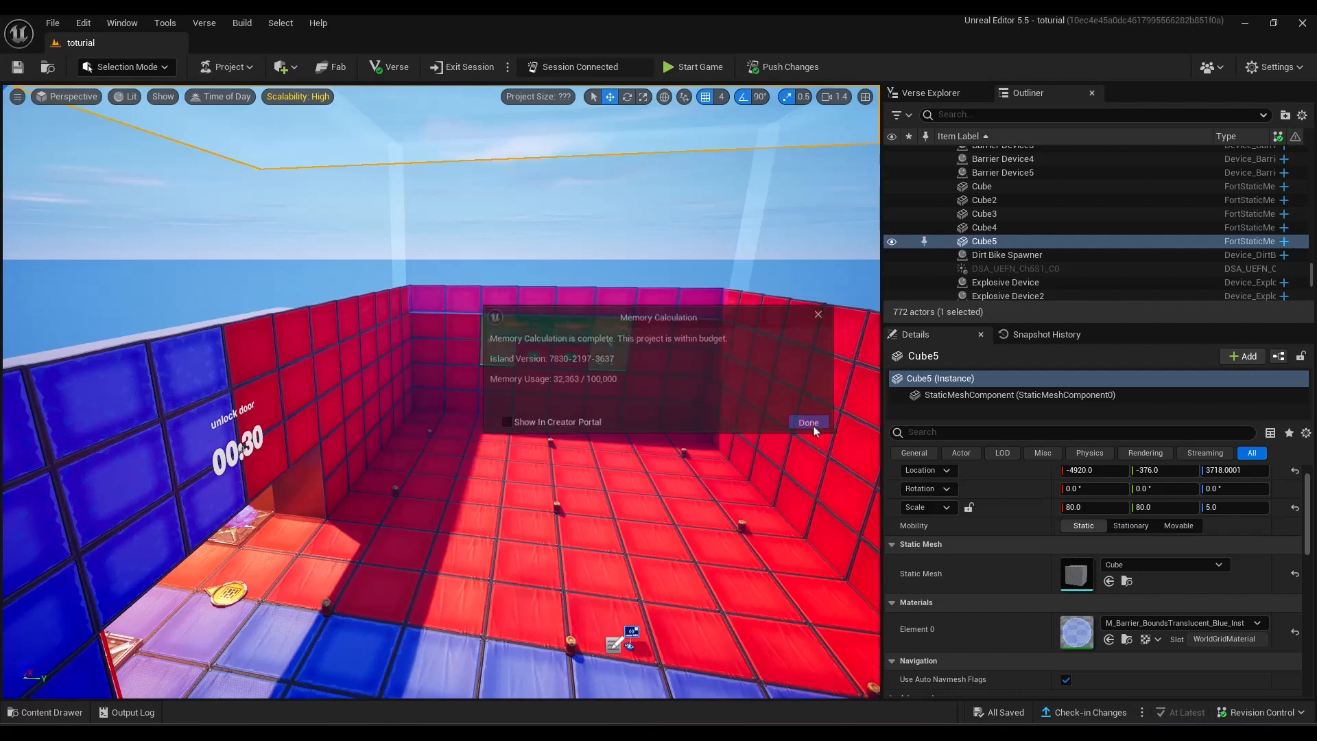
Switch to the Creator Portal in the browser, open the soleiRVSB project, and view its private versions.
click(249, 72)
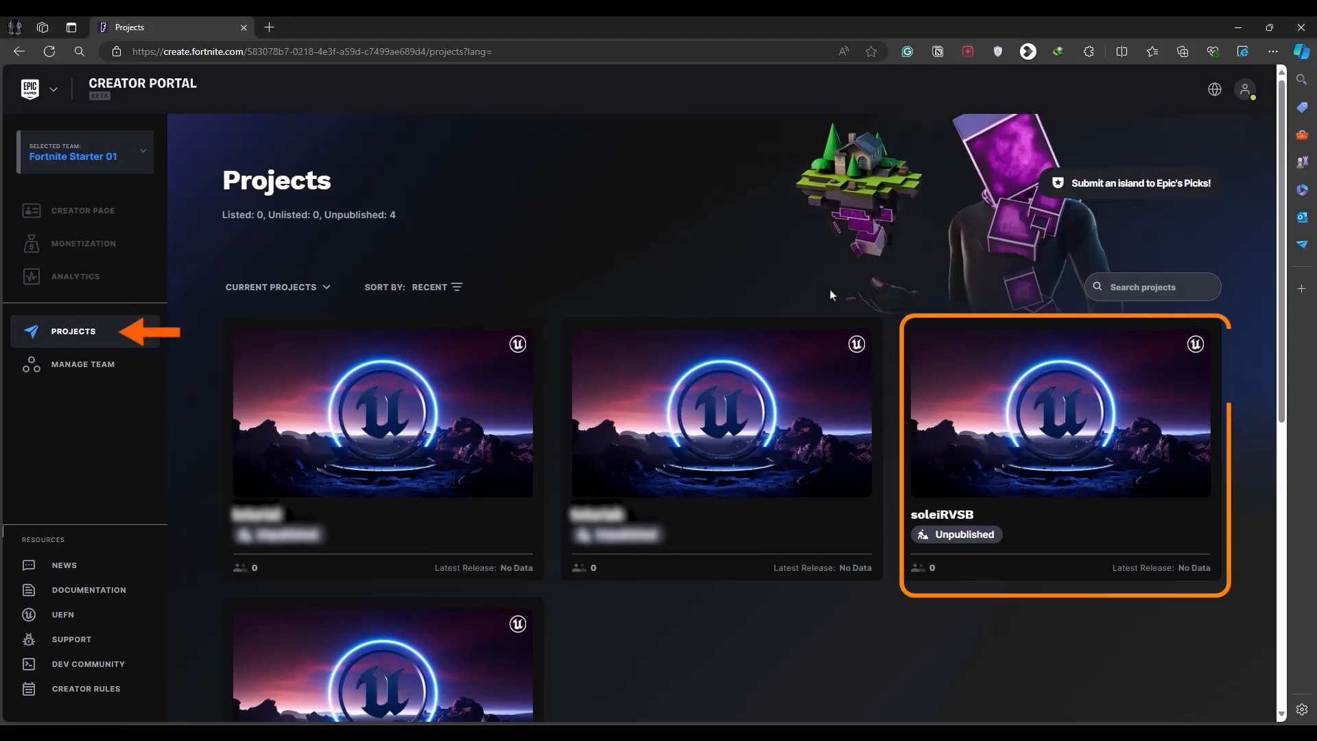
click(1003, 463)
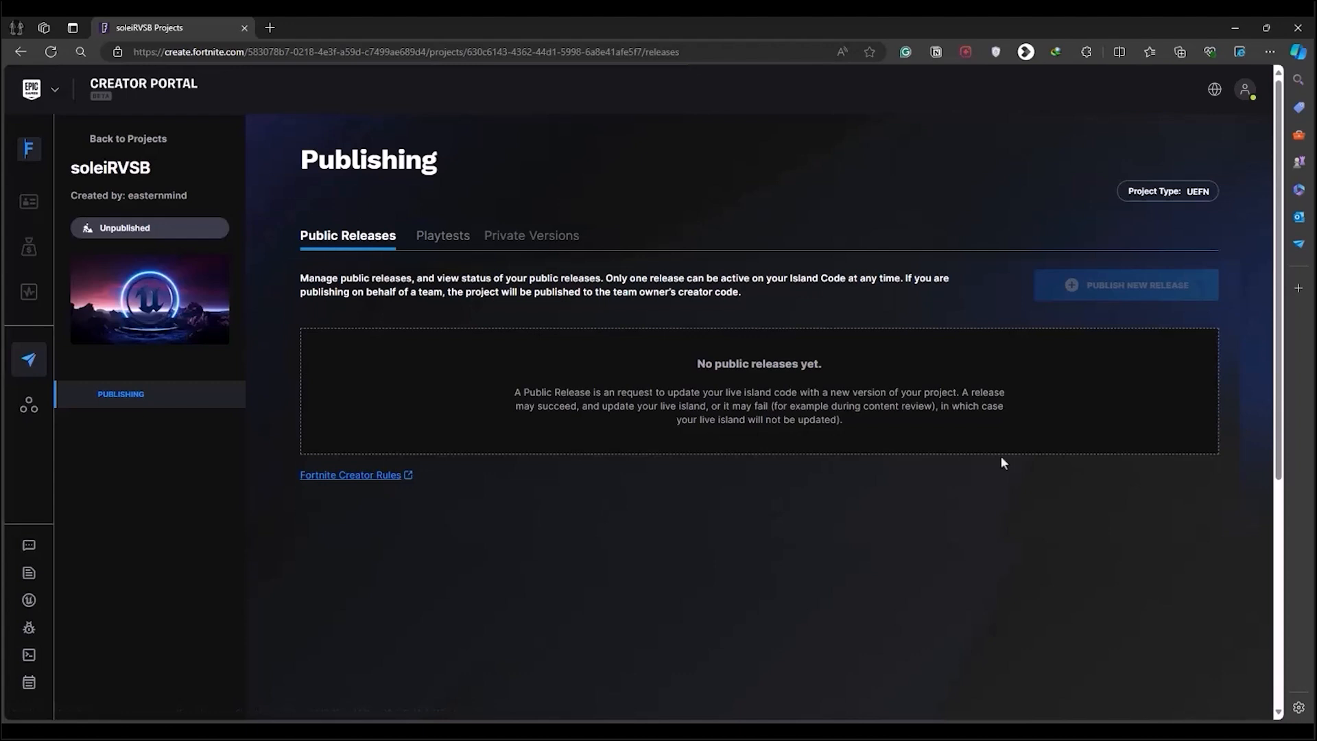
click(501, 244)
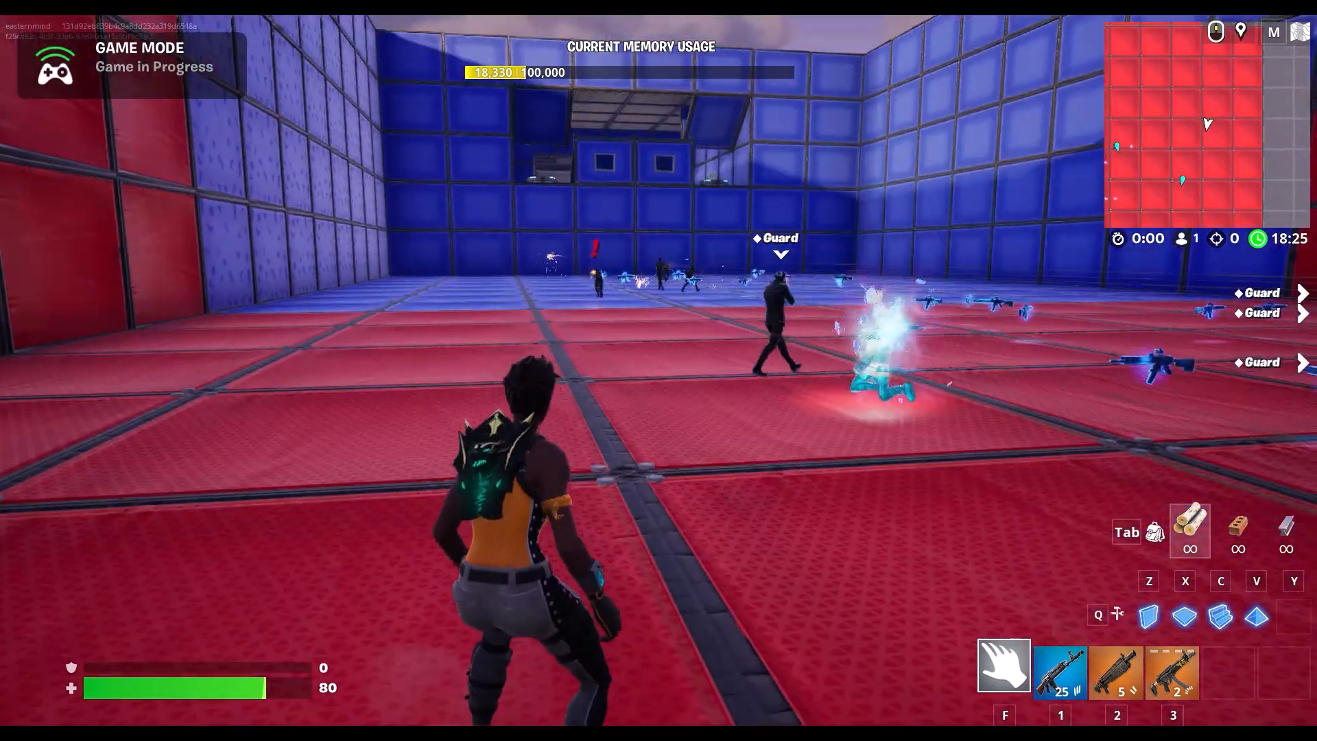
Switch to the Fortnite playtest and test the arena combat by firing the Heavy Assault Rifle at the guards.
key(1)
click(659, 371)
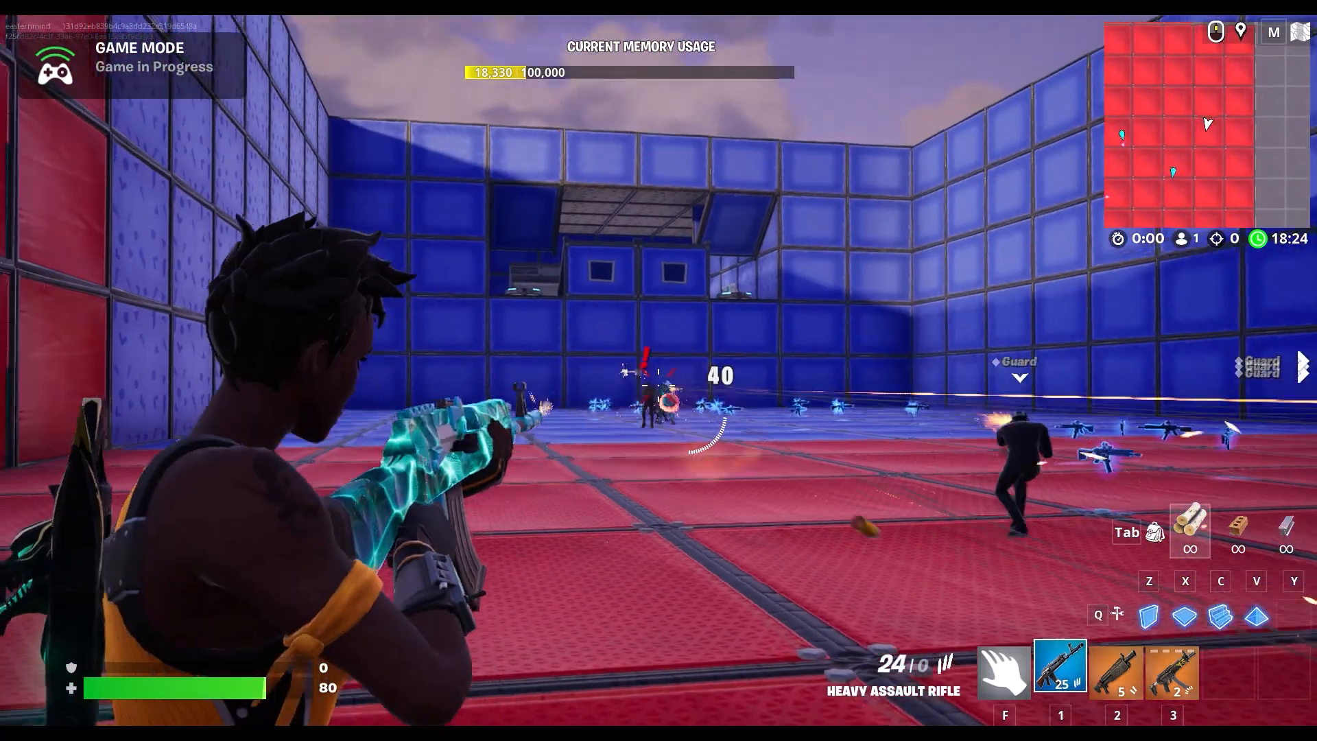
click(658, 370)
click(659, 371)
click(659, 370)
click(659, 370)
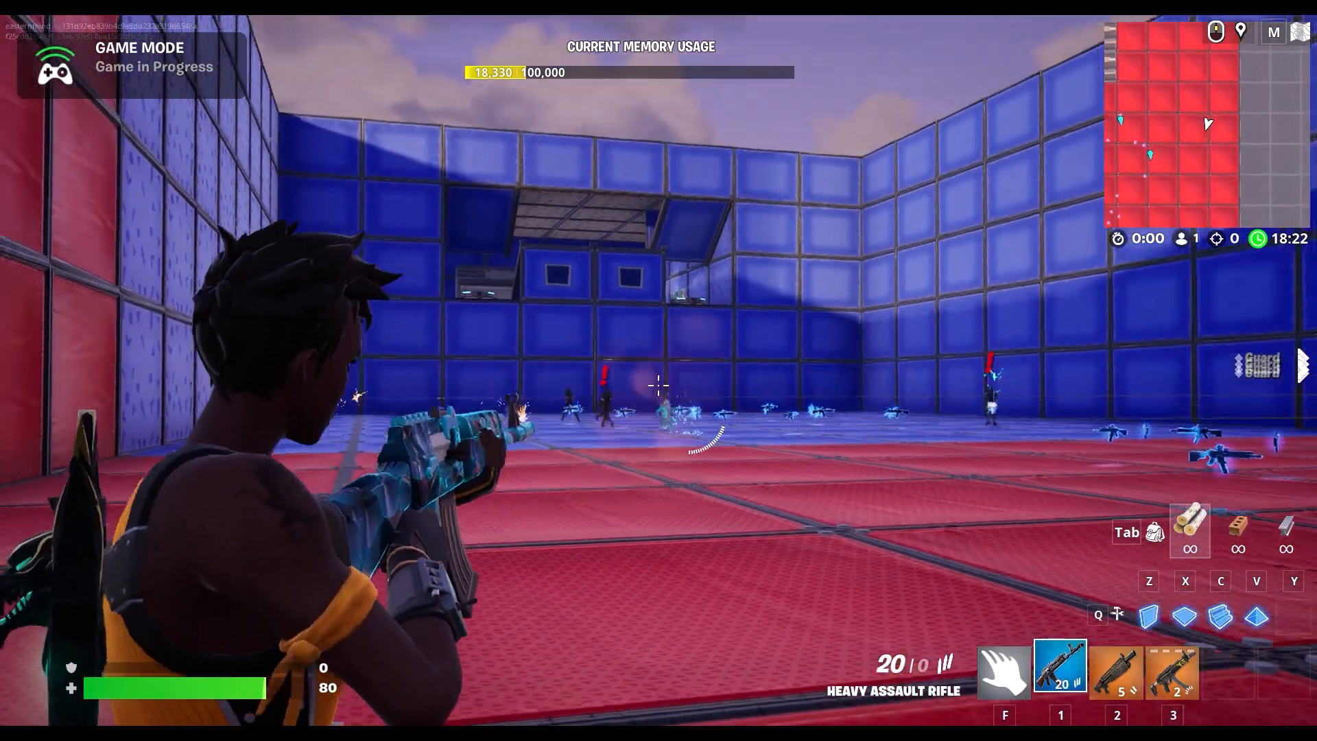
click(659, 371)
click(658, 370)
click(659, 371)
click(659, 371)
click(659, 370)
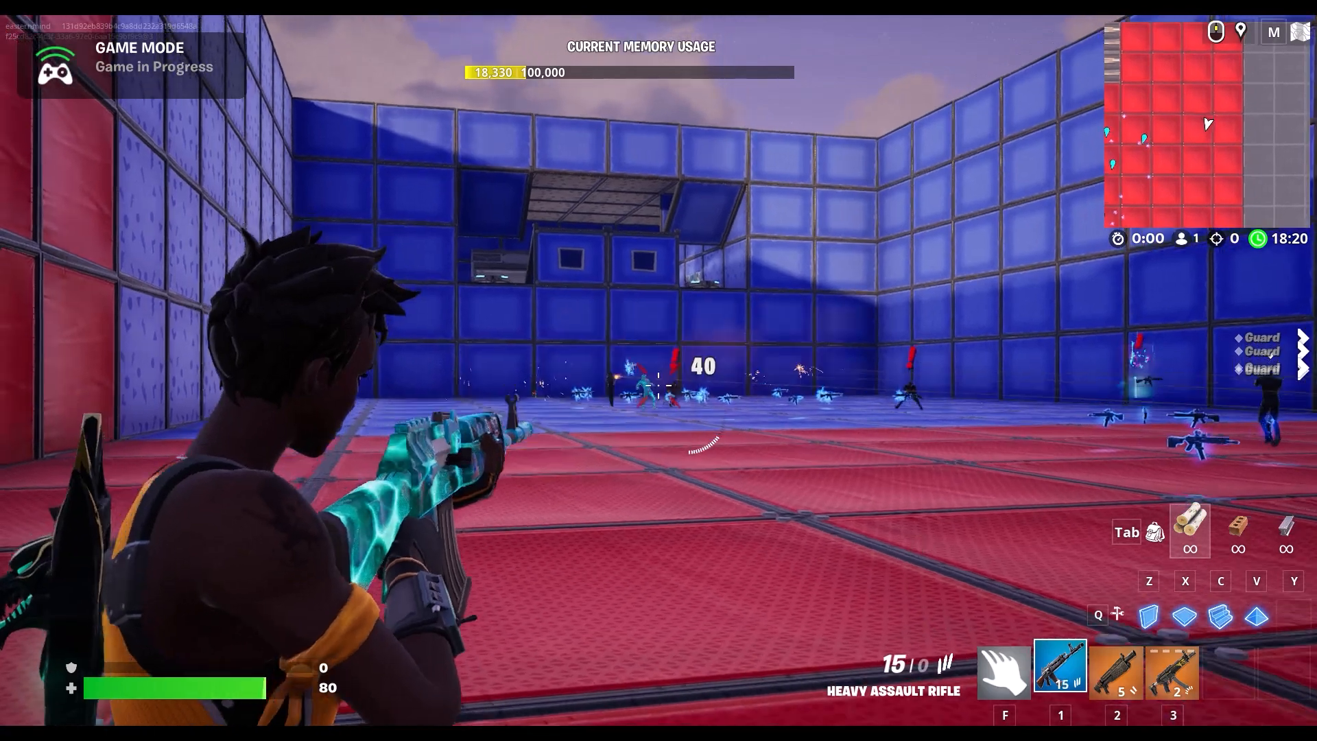
click(658, 370)
click(659, 370)
click(658, 370)
click(659, 370)
click(658, 370)
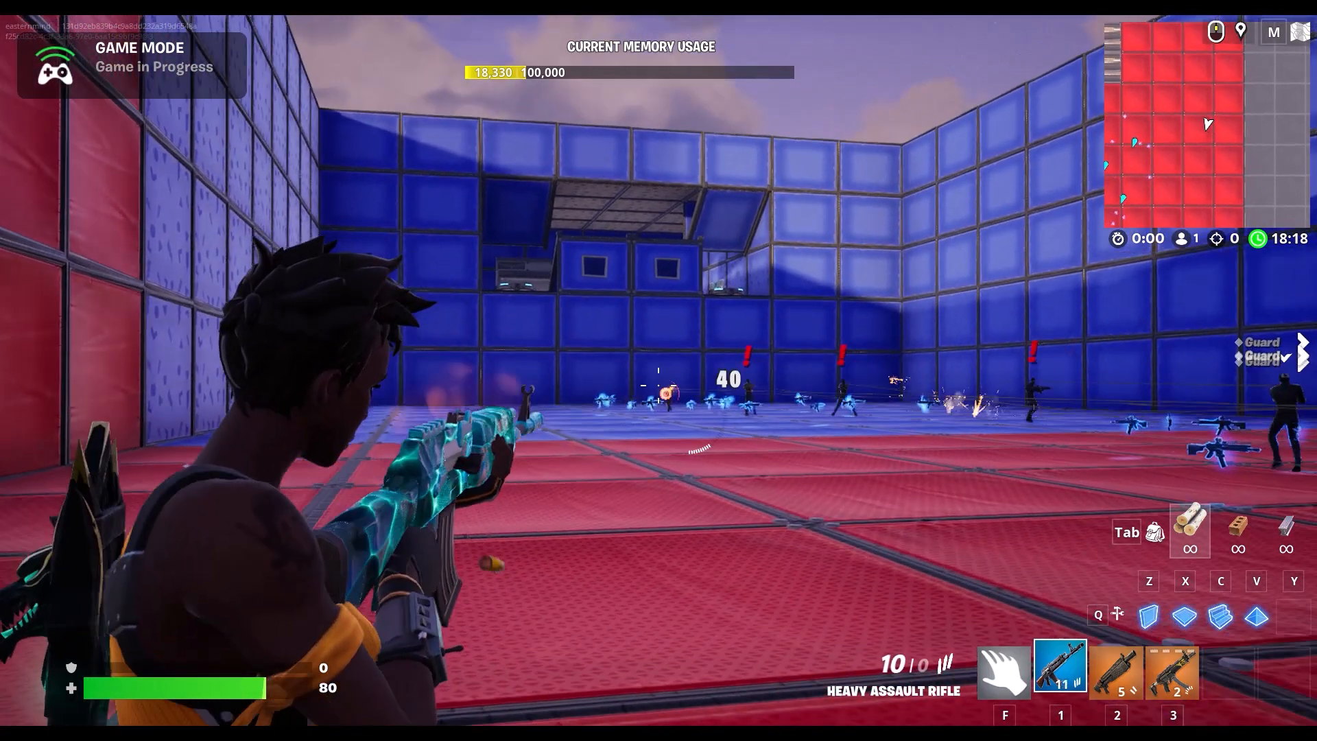
click(659, 370)
click(658, 384)
click(659, 384)
click(658, 384)
click(658, 384)
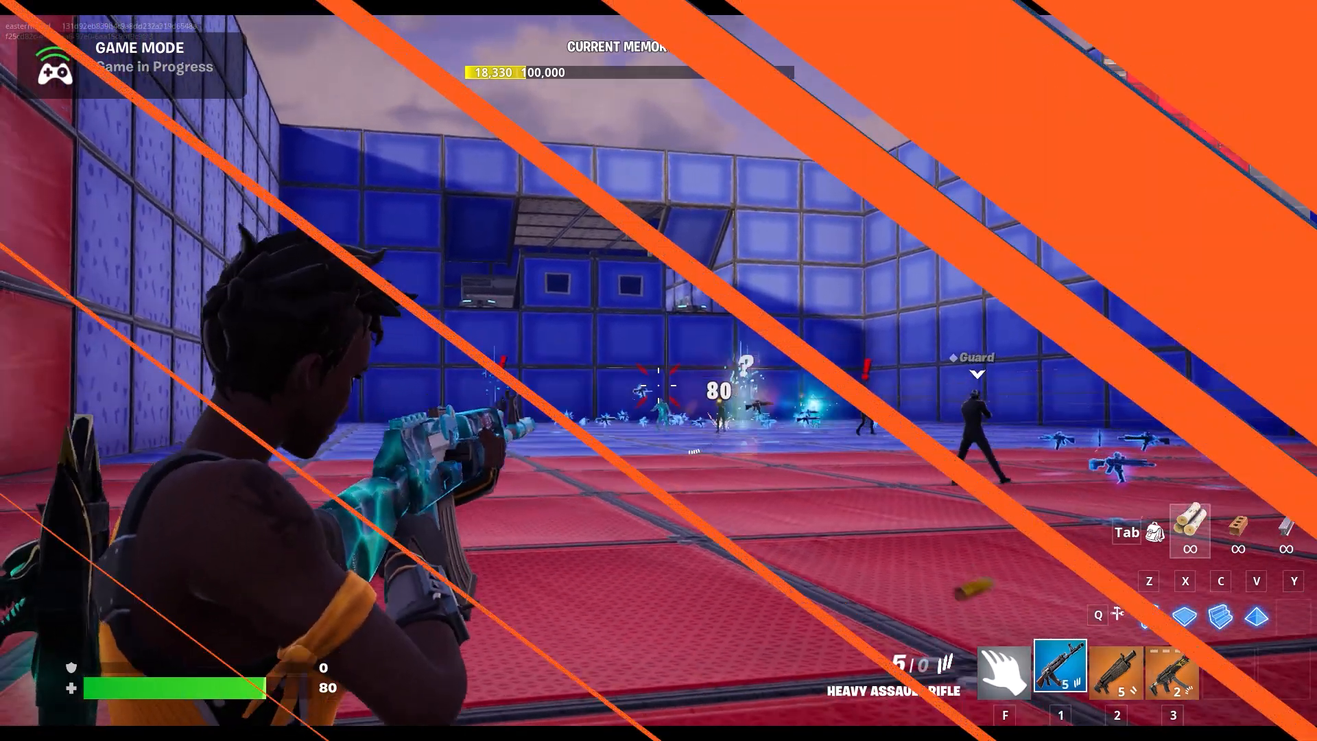